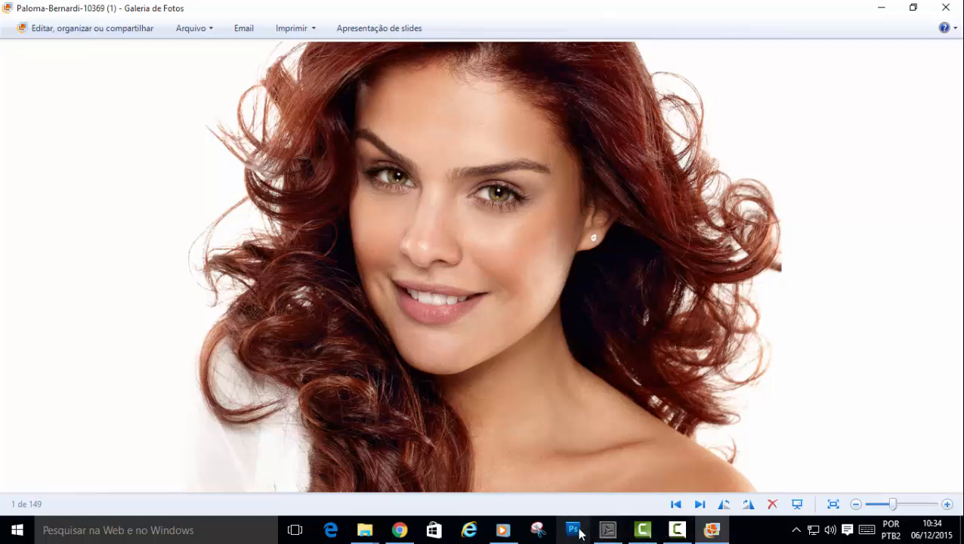
# Launch Photoshop and open Paloma-Bernardi-10369.jpg, accepting the missing colour profile warning.
pyautogui.click(573, 530)
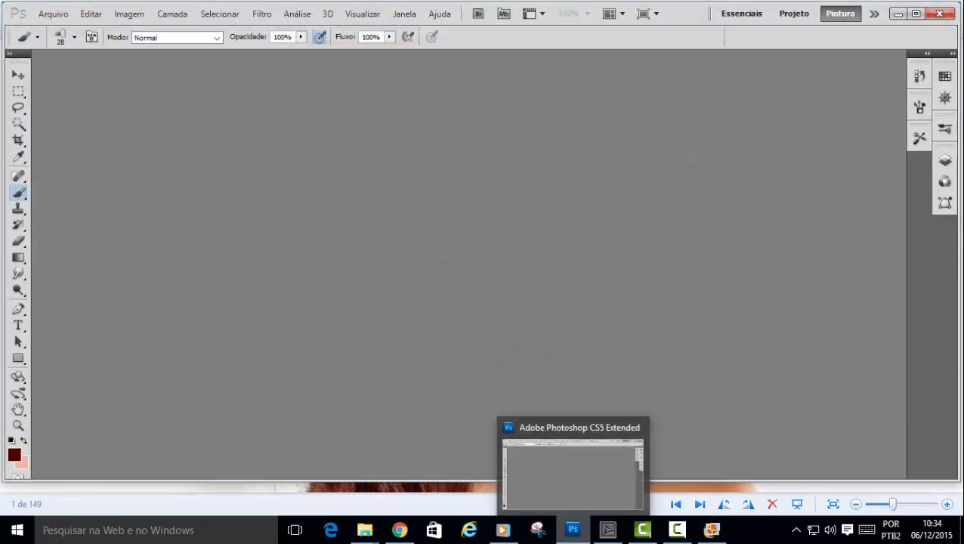
pyautogui.click(55, 14)
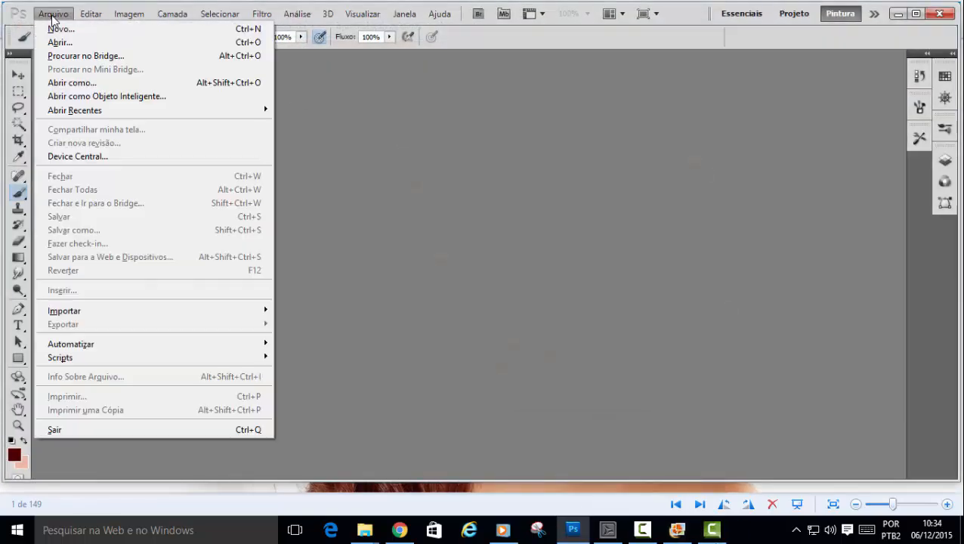
pyautogui.click(80, 43)
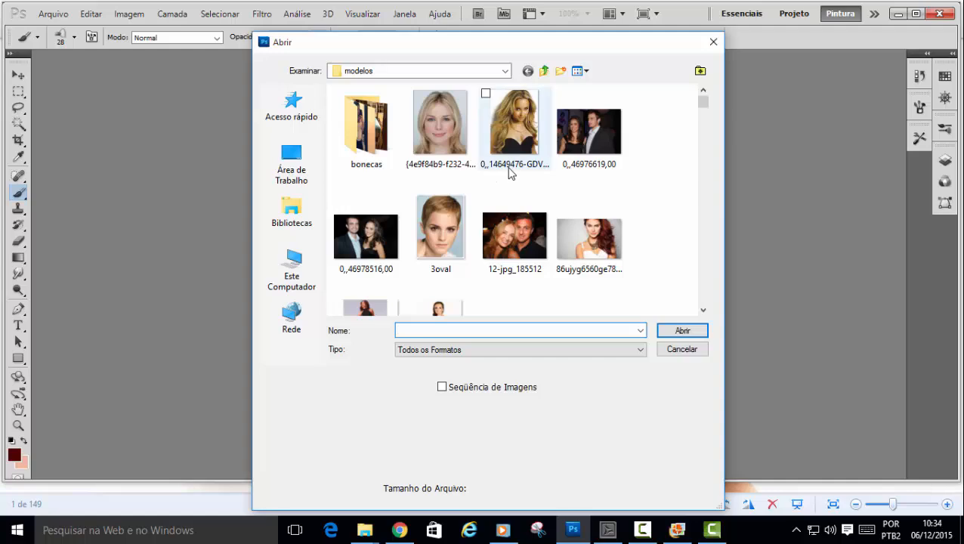
pyautogui.scroll(-3, 510, 174)
pyautogui.scroll(-8, 510, 174)
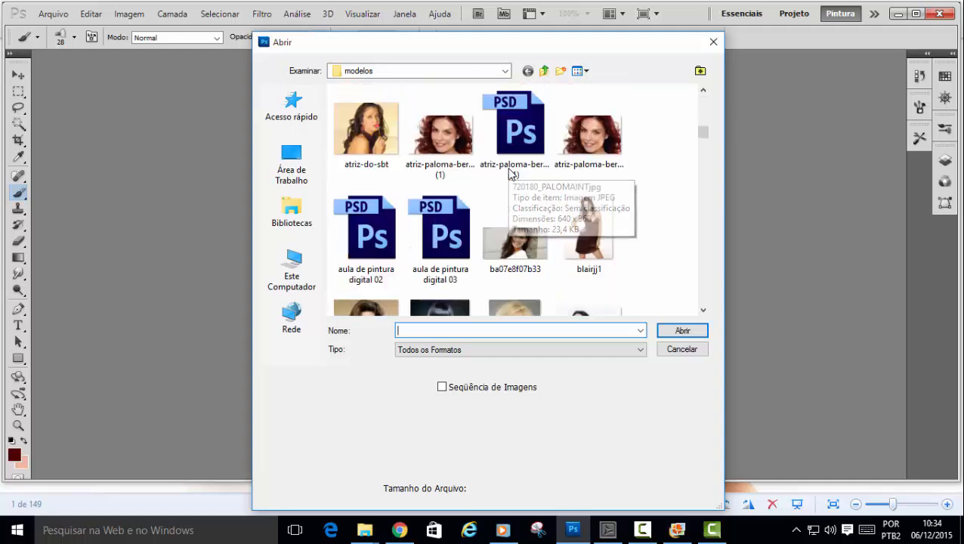
pyautogui.scroll(-10, 503, 175)
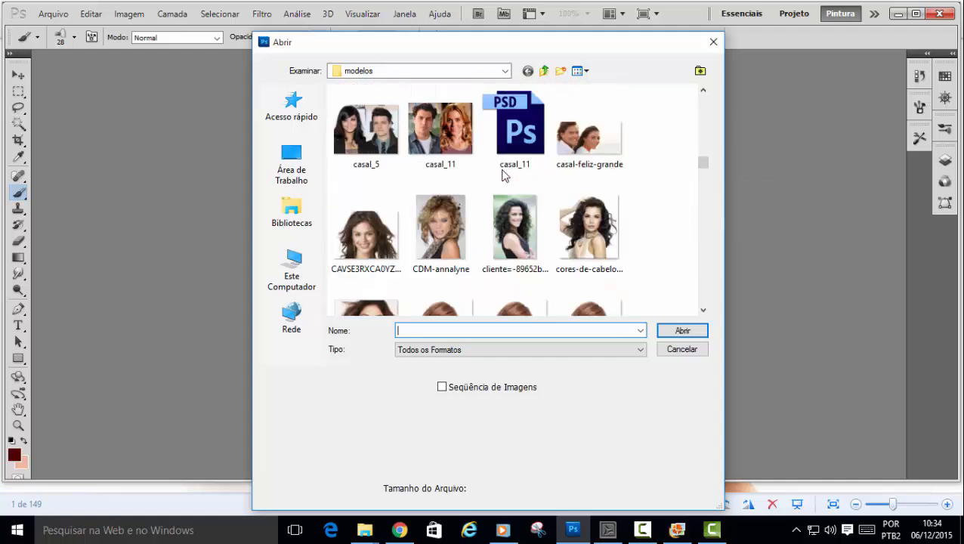
pyautogui.scroll(-10, 503, 176)
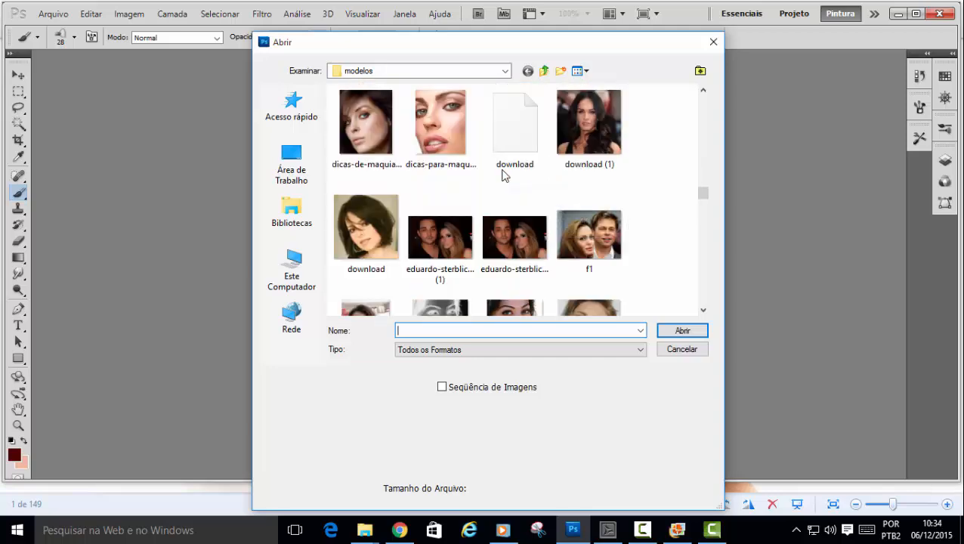
pyautogui.scroll(-5, 504, 176)
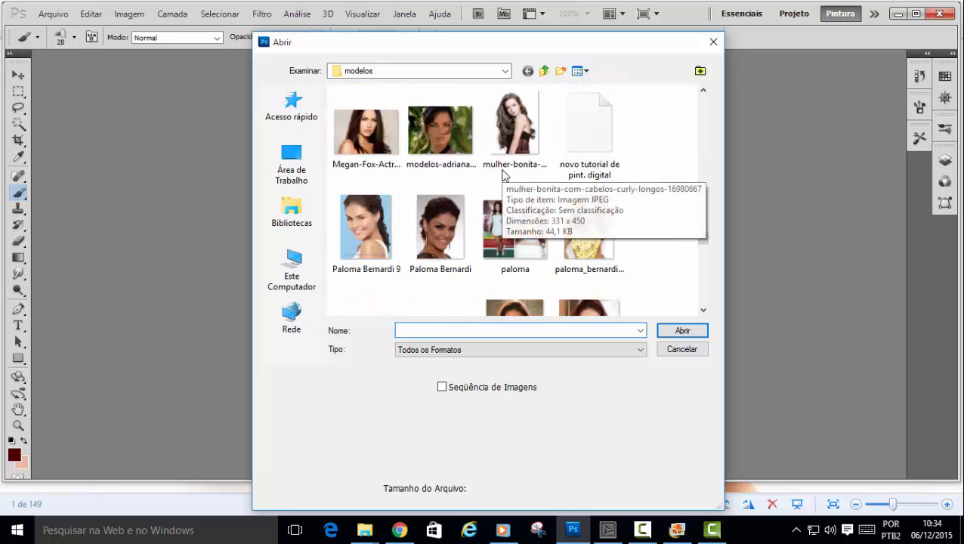
pyautogui.scroll(-3, 505, 175)
pyautogui.scroll(-2, 503, 176)
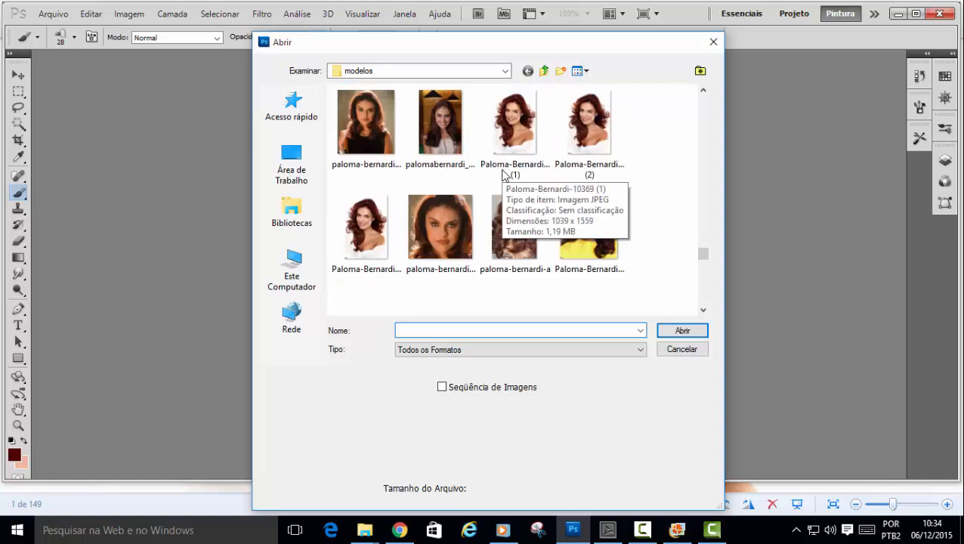
pyautogui.click(379, 226)
pyautogui.click(683, 330)
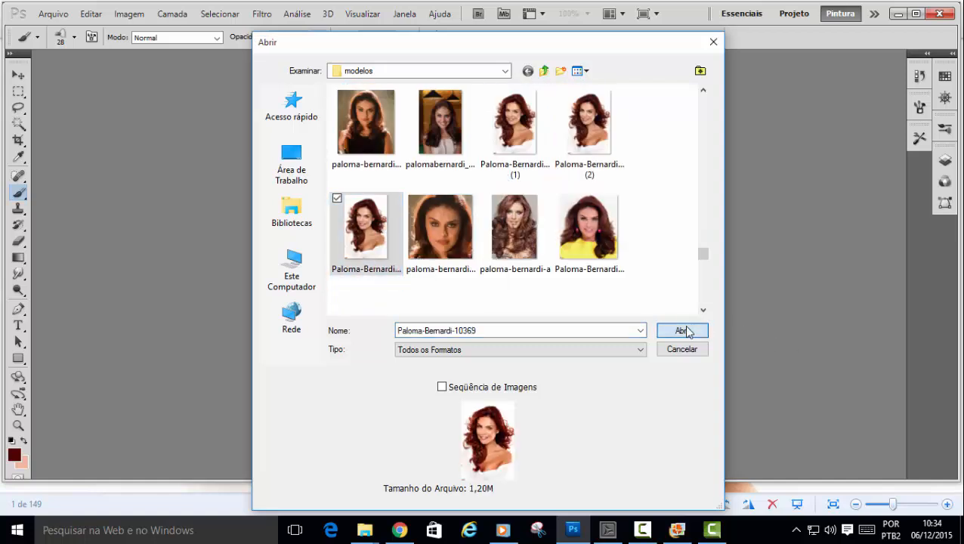
pyautogui.click(554, 273)
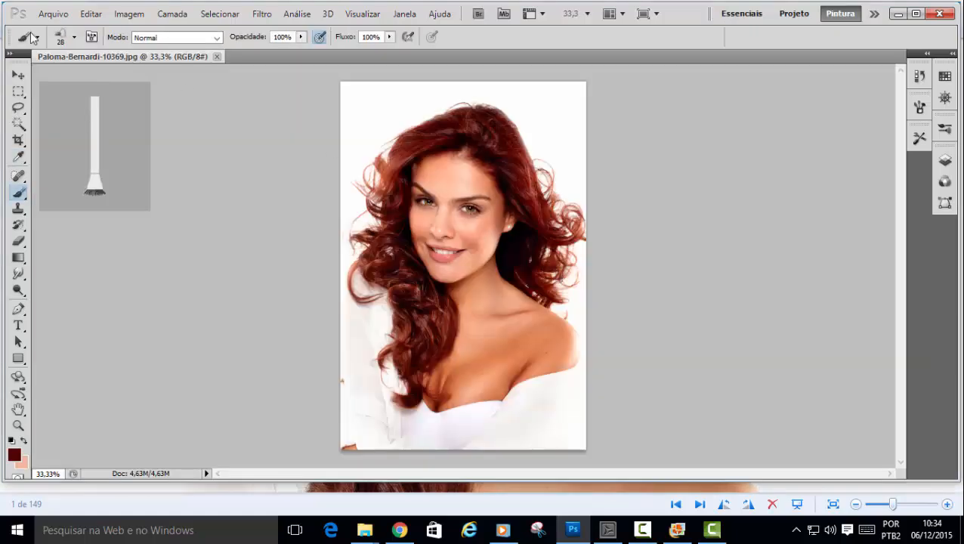
# Create a new white 2080 × 1559 px document at 300 pixels per inch.
pyautogui.click(53, 13)
pyautogui.click(63, 33)
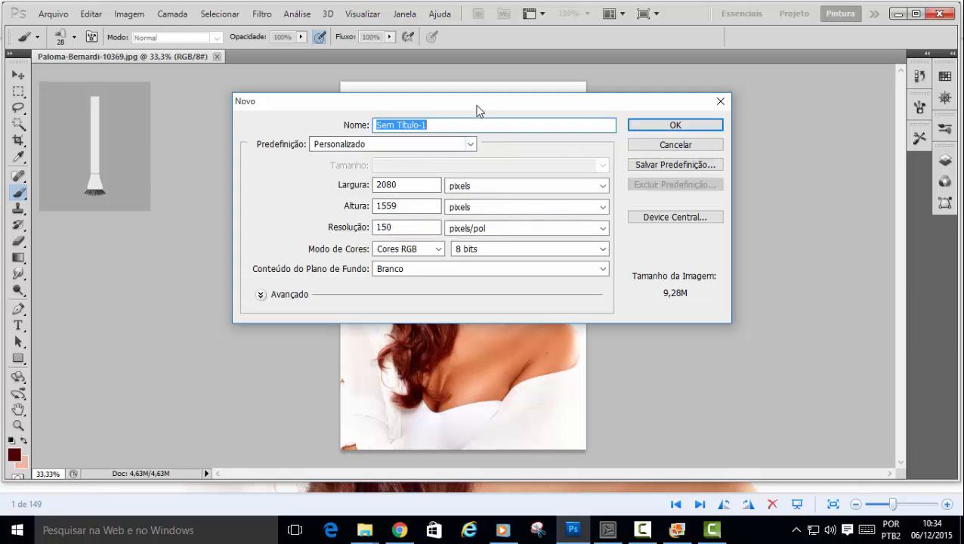
pyautogui.moveTo(472, 104); pyautogui.dragTo(540, 214)
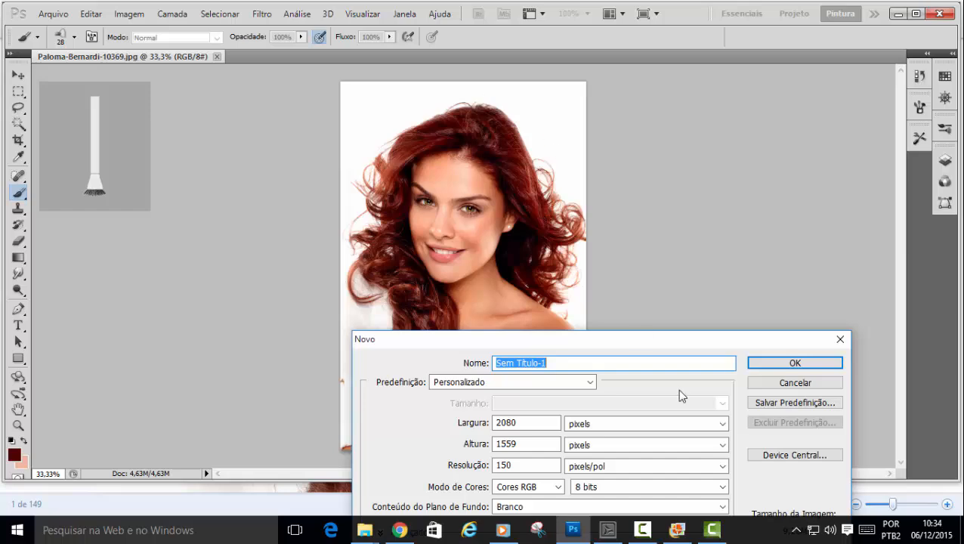
pyautogui.moveTo(667, 347); pyautogui.dragTo(627, 153)
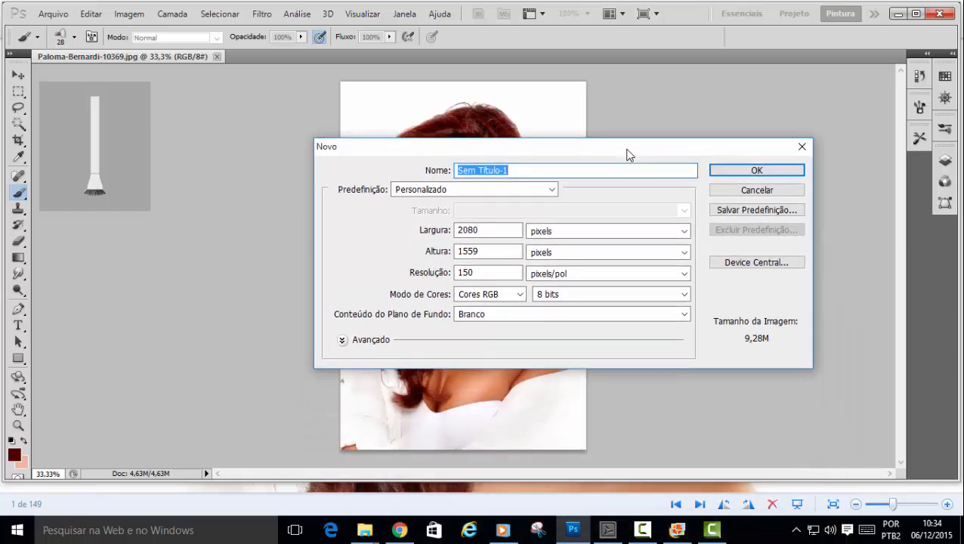
pyautogui.moveTo(495, 273); pyautogui.dragTo(450, 273)
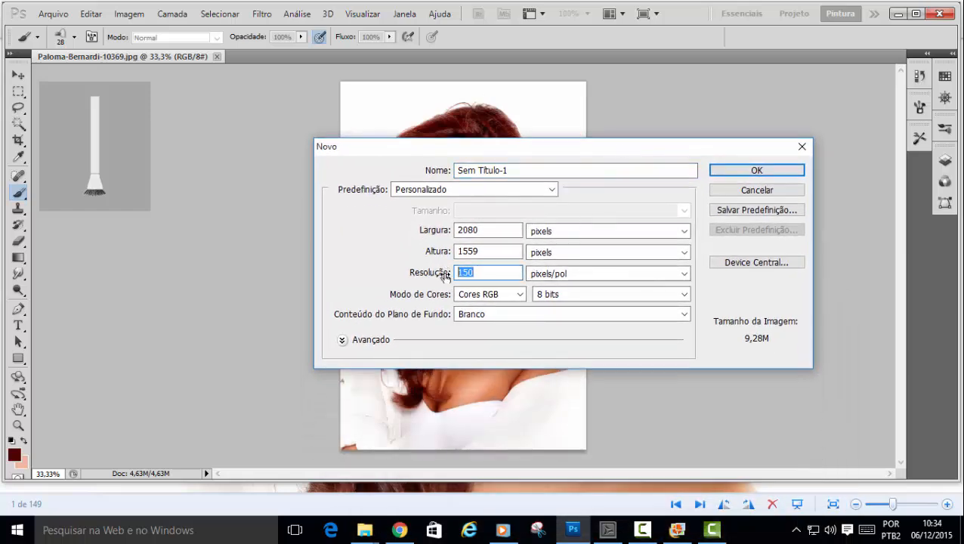
pyautogui.write('300')
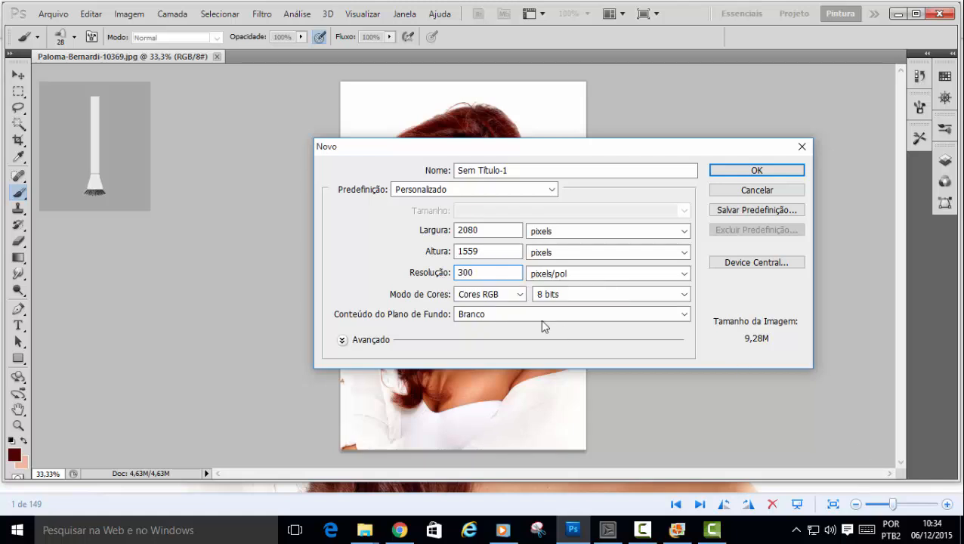
pyautogui.click(683, 314)
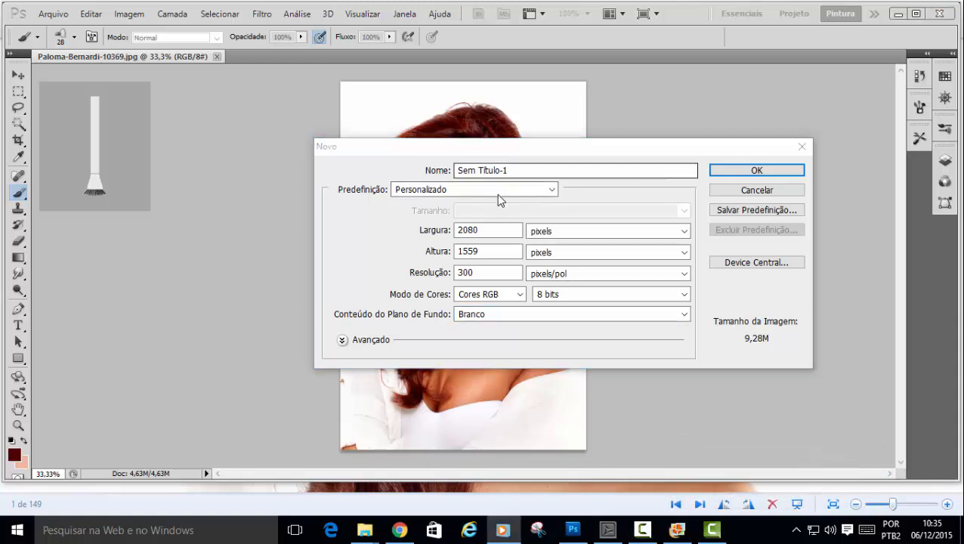
pyautogui.click(743, 174)
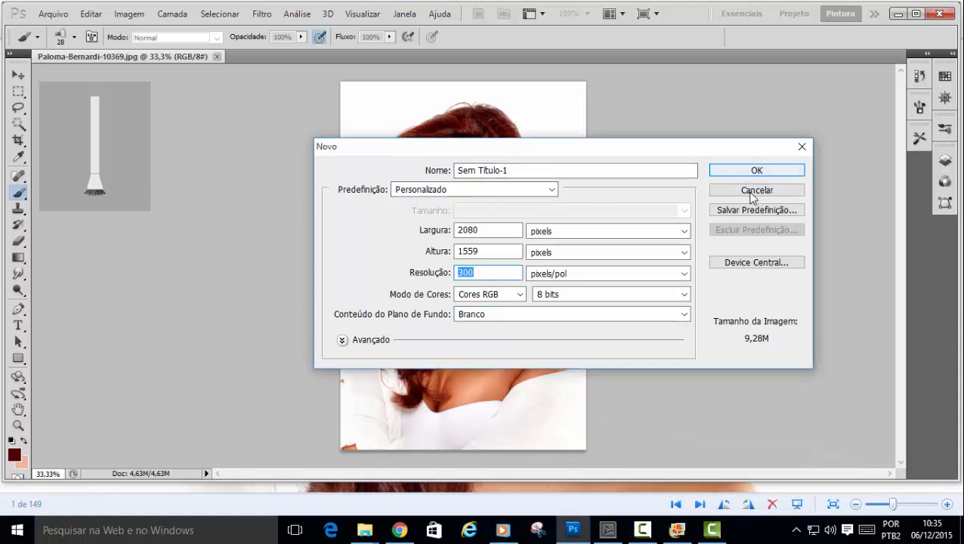
pyautogui.click(748, 173)
pyautogui.click(756, 171)
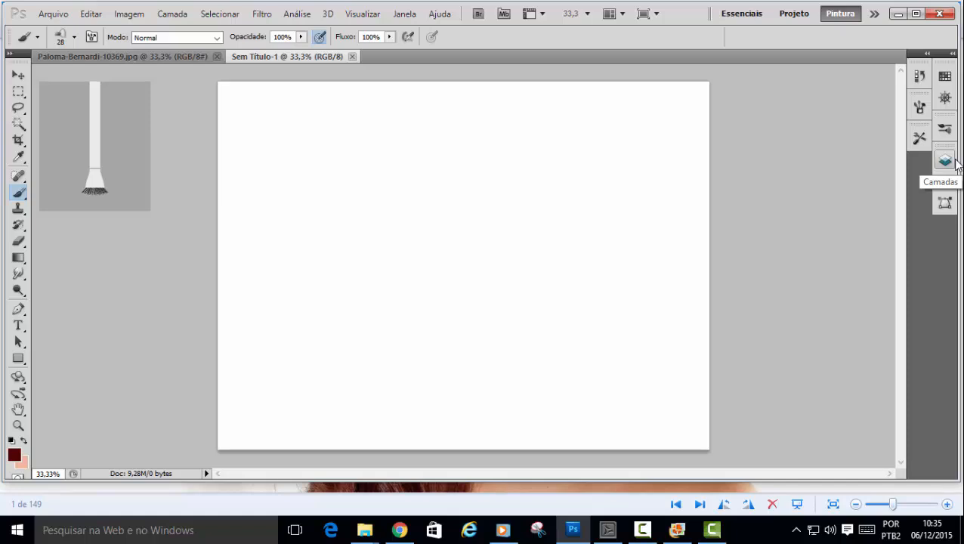
# Select and copy the whole Paloma-Bernardi-10369 photo.
pyautogui.click(191, 57)
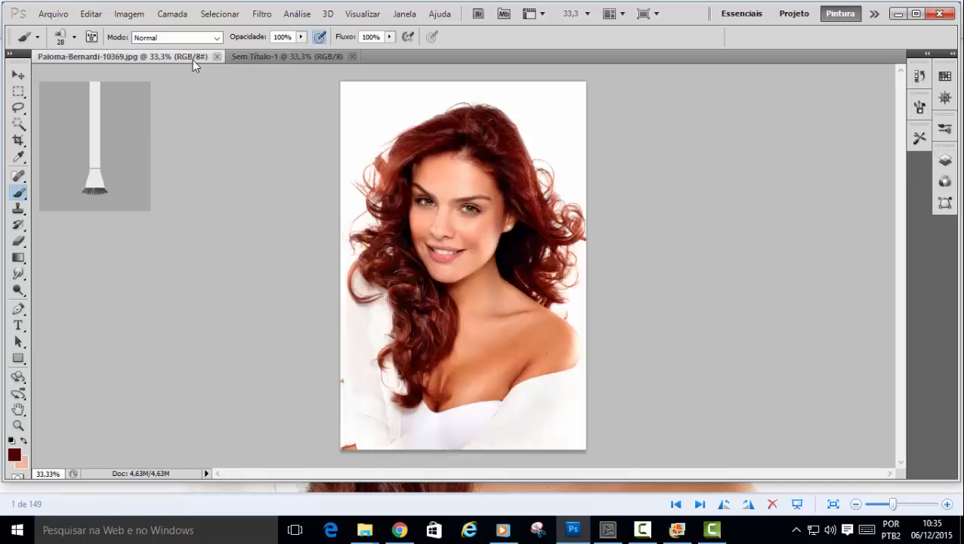
pyautogui.click(18, 92)
pyautogui.moveTo(364, 133); pyautogui.dragTo(594, 452)
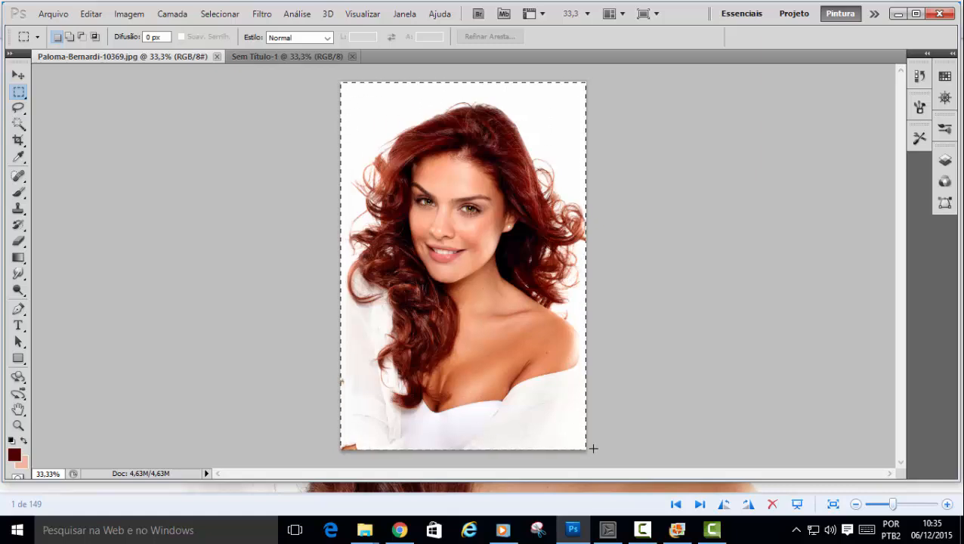
pyautogui.click(91, 13)
pyautogui.click(136, 105)
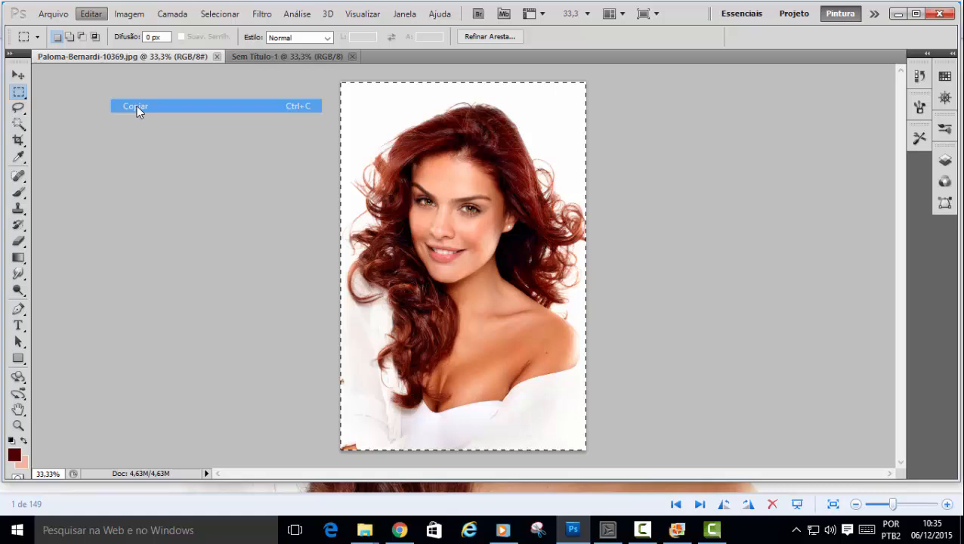
# Paste the photo into Sem Título-1, move it right, and duplicate it as Camada 1 cópia.
pyautogui.click(259, 53)
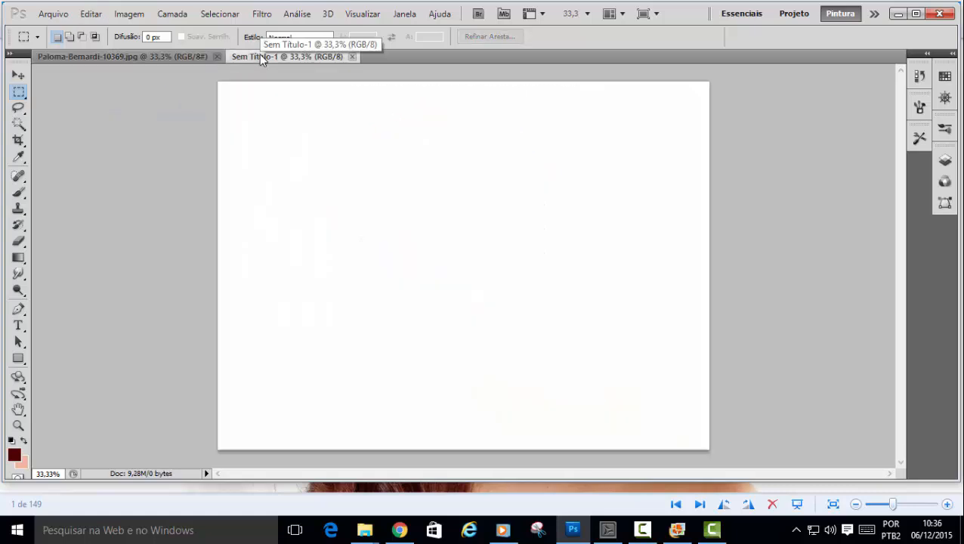
pyautogui.hotkey('ctrl', 'v')
pyautogui.click(18, 75)
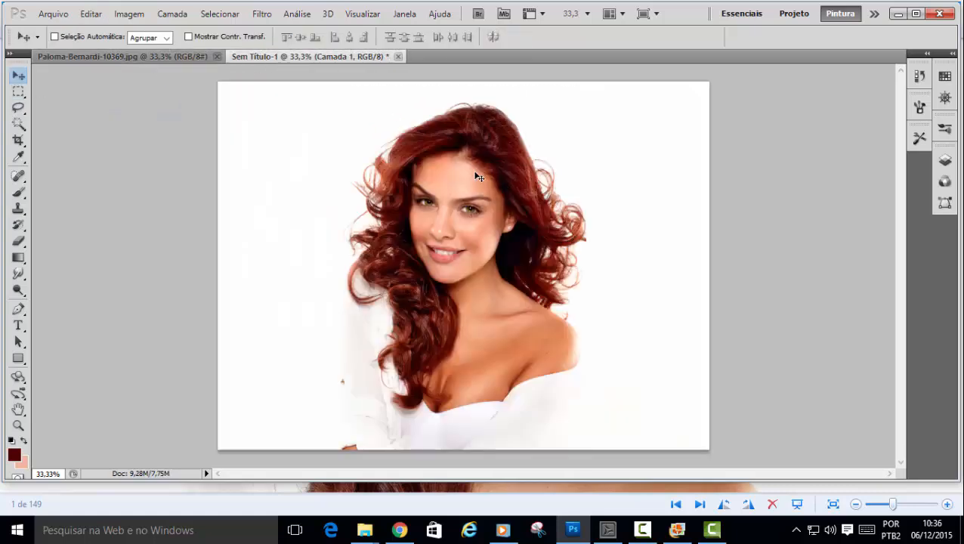
pyautogui.moveTo(479, 176); pyautogui.dragTo(593, 167)
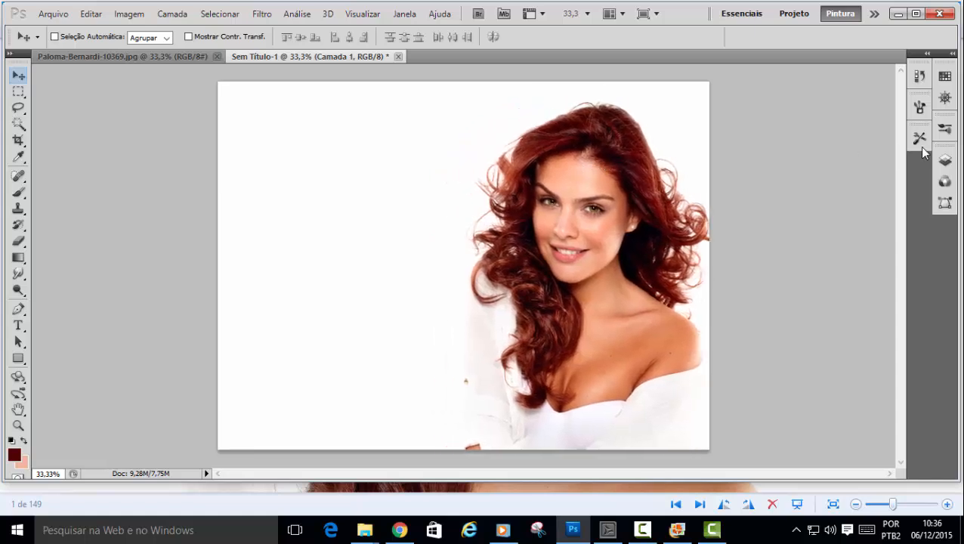
pyautogui.click(945, 160)
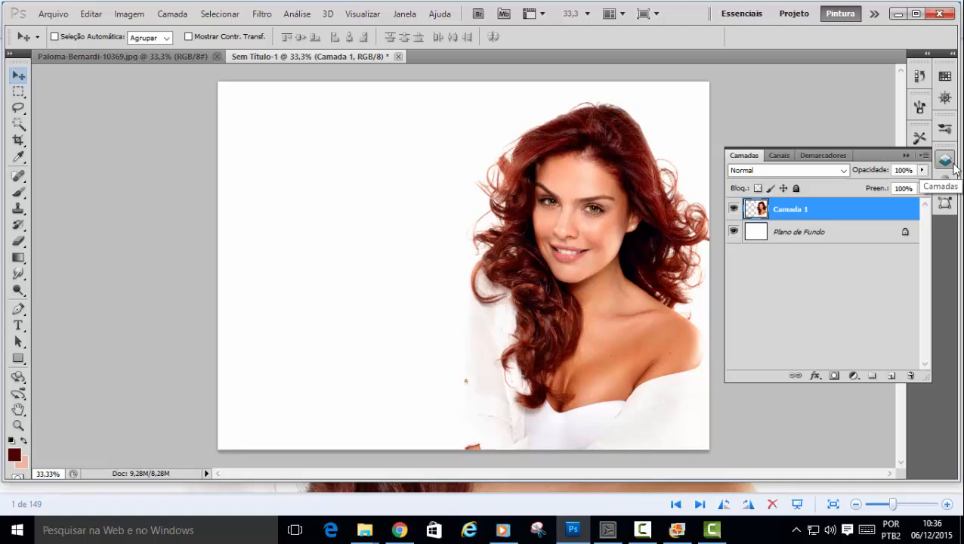
pyautogui.hotkey('ctrl', 'j')
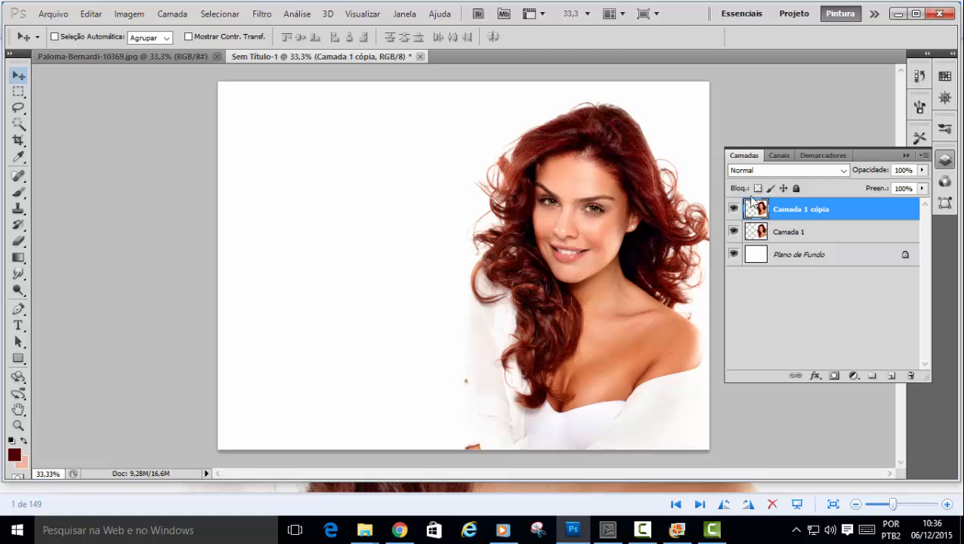
# Move the duplicate portrait to the canvas's left side and shrink it to about 46%.
pyautogui.moveTo(617, 211); pyautogui.dragTo(361, 186)
pyautogui.hotkey('ctrl', 't')
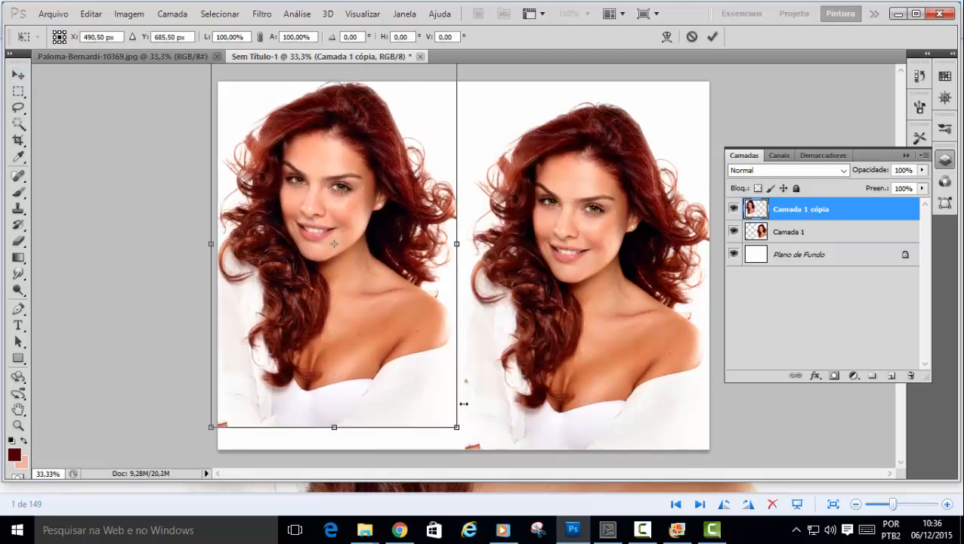
pyautogui.moveTo(456, 427); pyautogui.dragTo(325, 230)
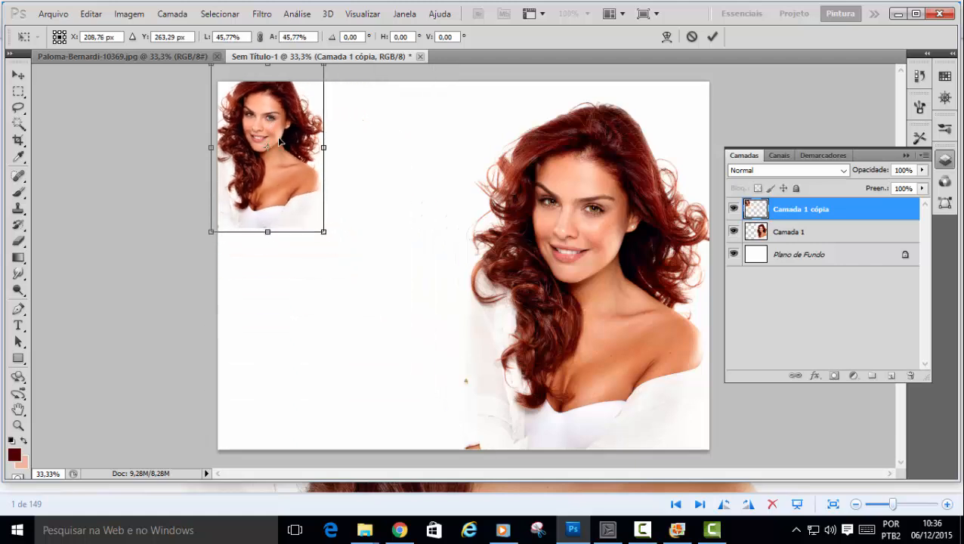
pyautogui.moveTo(270, 119)
pyautogui.mouseDown()
pyautogui.moveTo(286, 145)
pyautogui.moveTo(281, 135)
pyautogui.mouseUp()
pyautogui.press('Return')
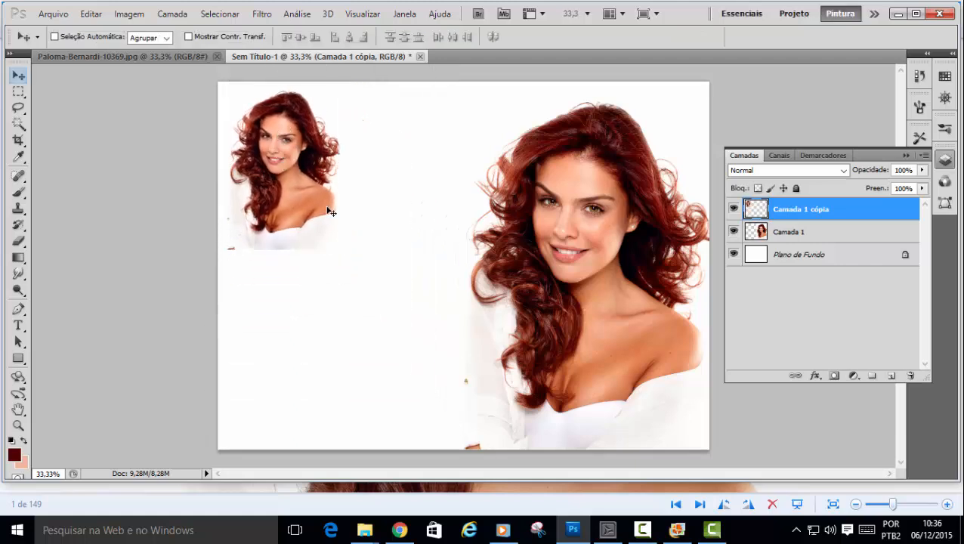
# Enlarge the small copy about 153%, align it top-left, then shift it slightly right.
pyautogui.hotkey('ctrl', 't')
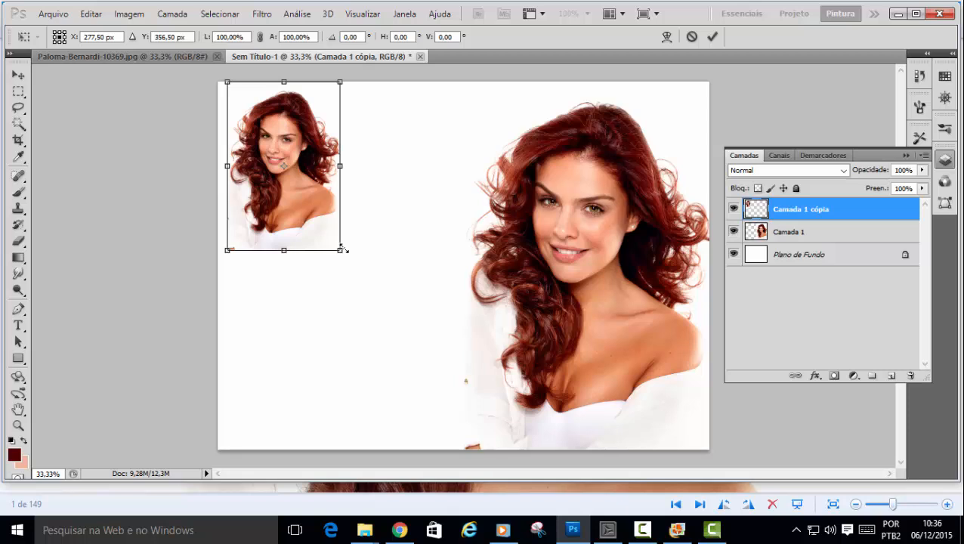
pyautogui.moveTo(339, 249); pyautogui.dragTo(400, 339)
pyautogui.moveTo(326, 167)
pyautogui.mouseDown()
pyautogui.moveTo(306, 157)
pyautogui.moveTo(315, 165)
pyautogui.mouseUp()
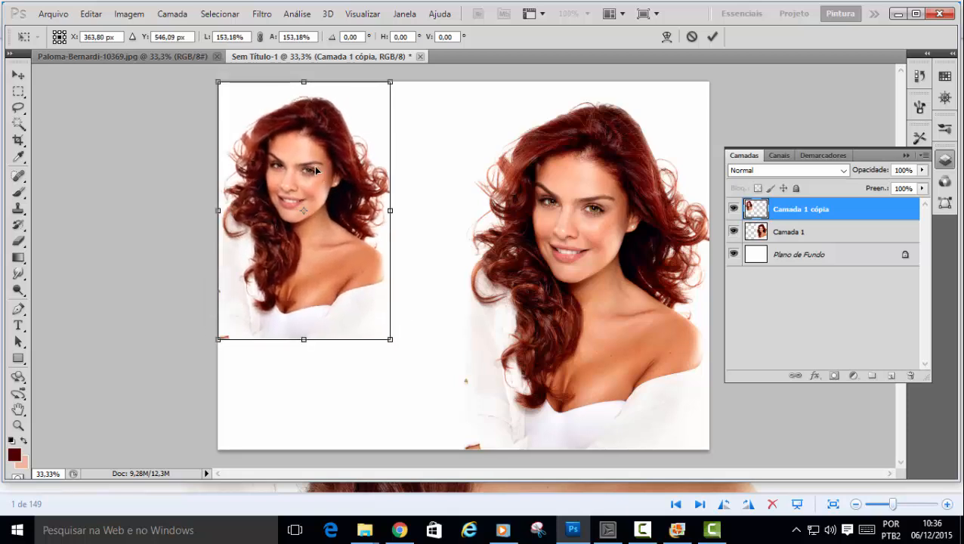
pyautogui.click(710, 37)
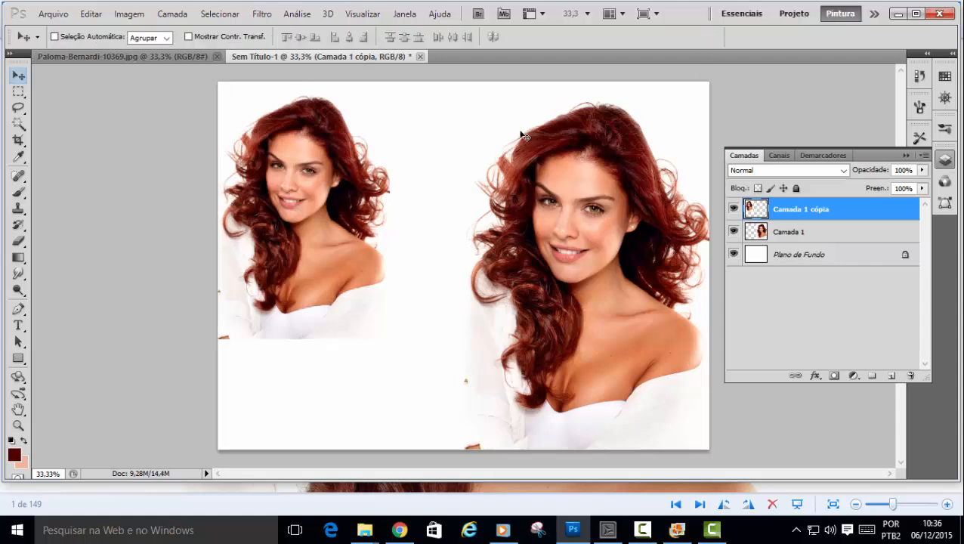
pyautogui.moveTo(275, 163); pyautogui.dragTo(289, 148)
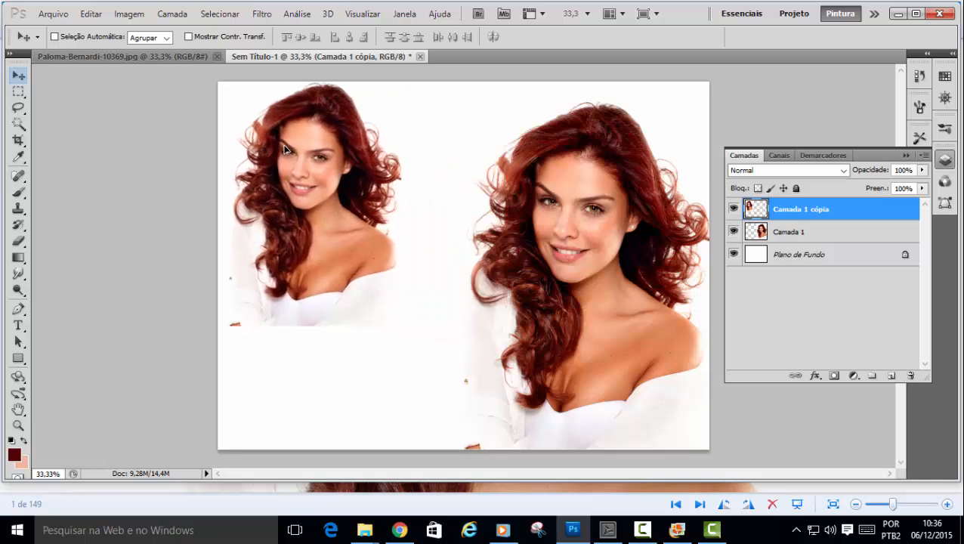
# Scale Camada 1's right portrait to 107.64% and shift it slightly left.
pyautogui.click(842, 240)
pyautogui.hotkey('ctrl', 't')
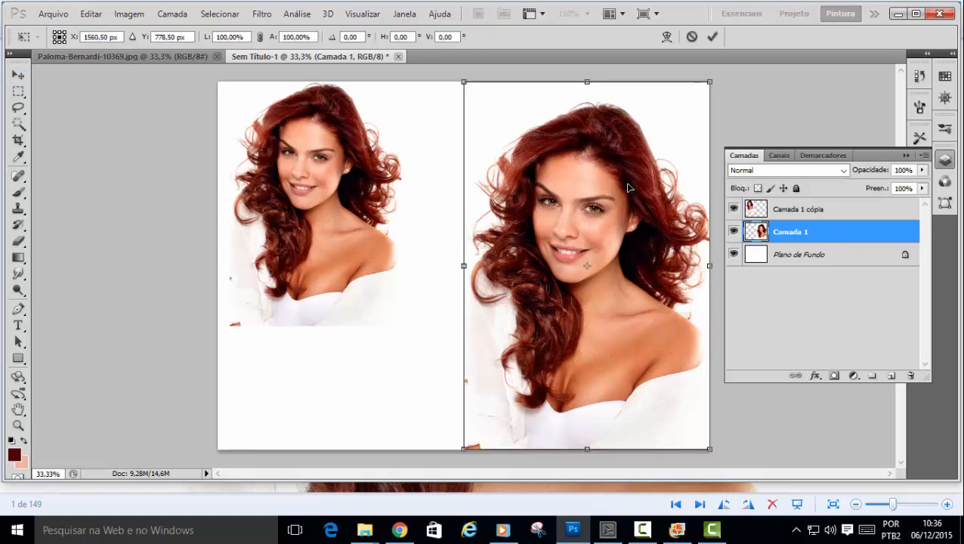
pyautogui.moveTo(468, 88); pyautogui.dragTo(427, 68)
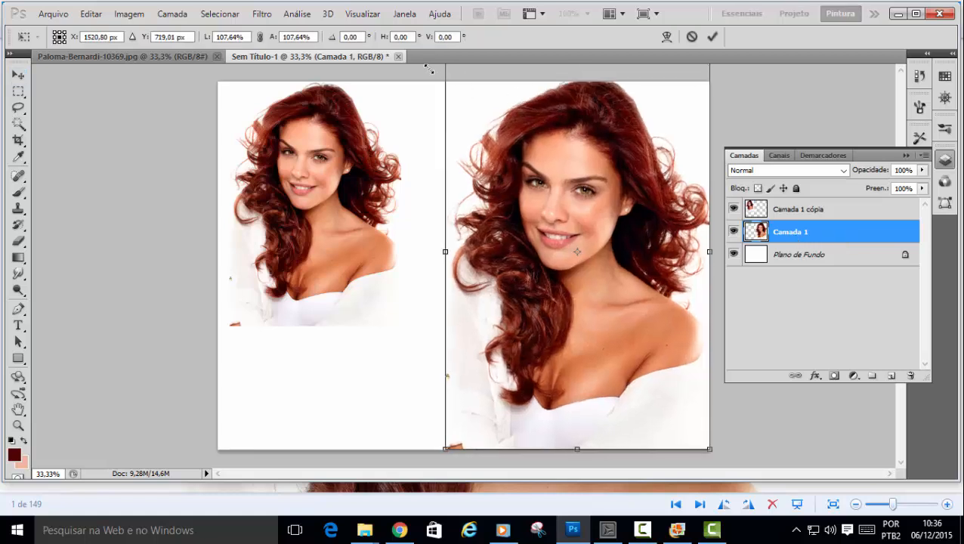
pyautogui.moveTo(580, 130); pyautogui.dragTo(549, 137)
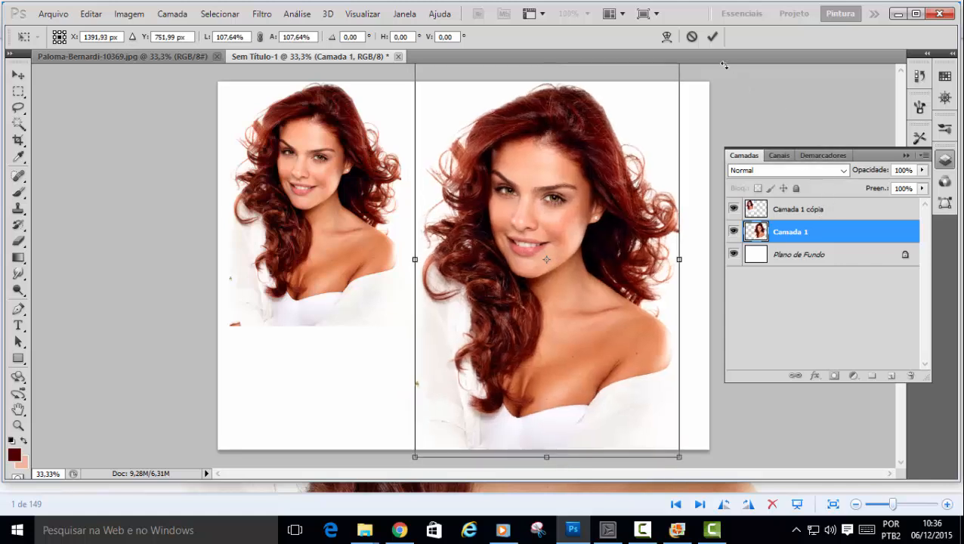
pyautogui.click(712, 36)
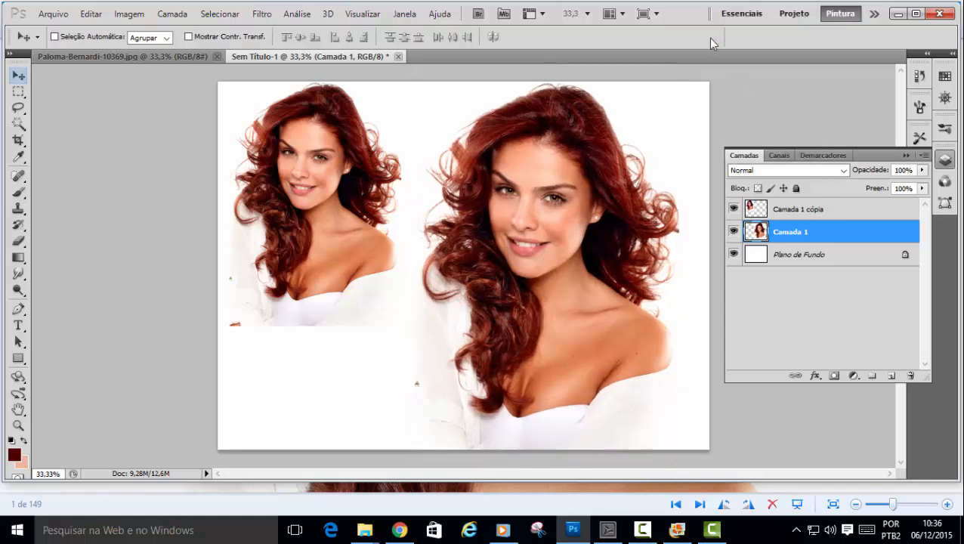
pyautogui.click(642, 530)
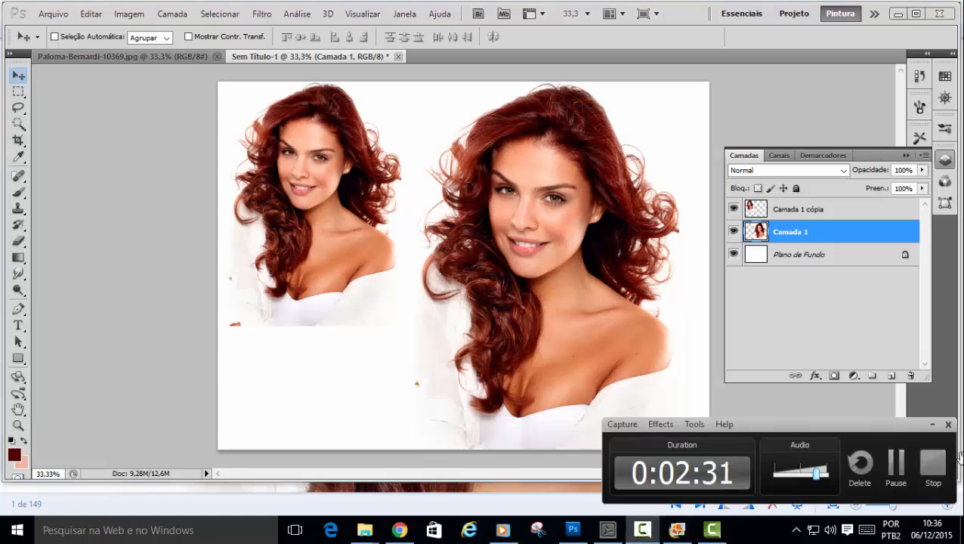
# Add a new empty layer named esboço directly above Camada 1.
pyautogui.click(899, 464)
pyautogui.click(899, 463)
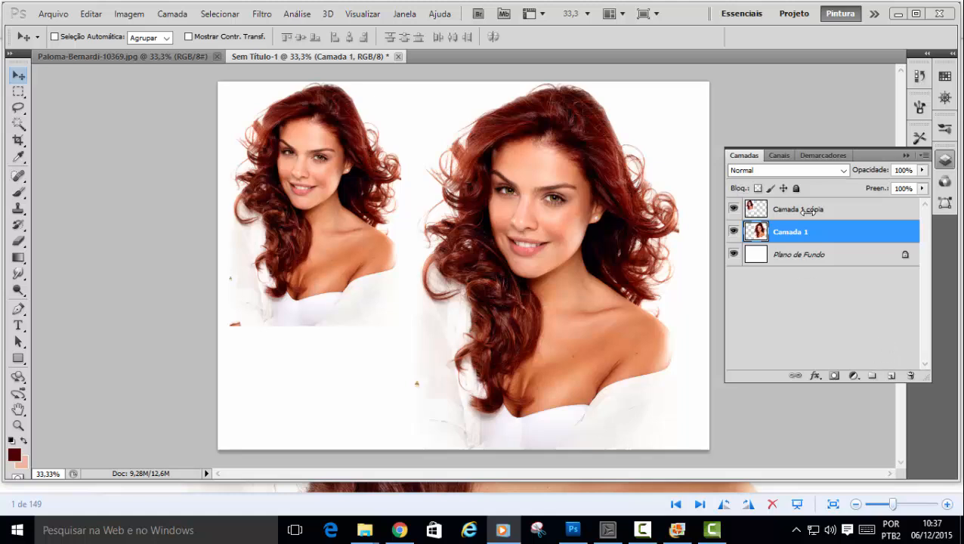
pyautogui.click(833, 209)
pyautogui.click(834, 211)
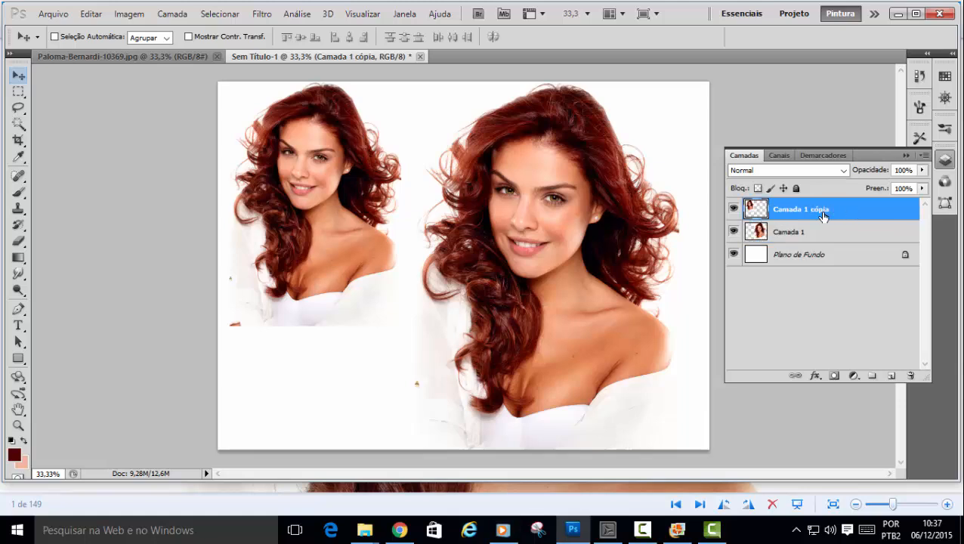
pyautogui.click(837, 230)
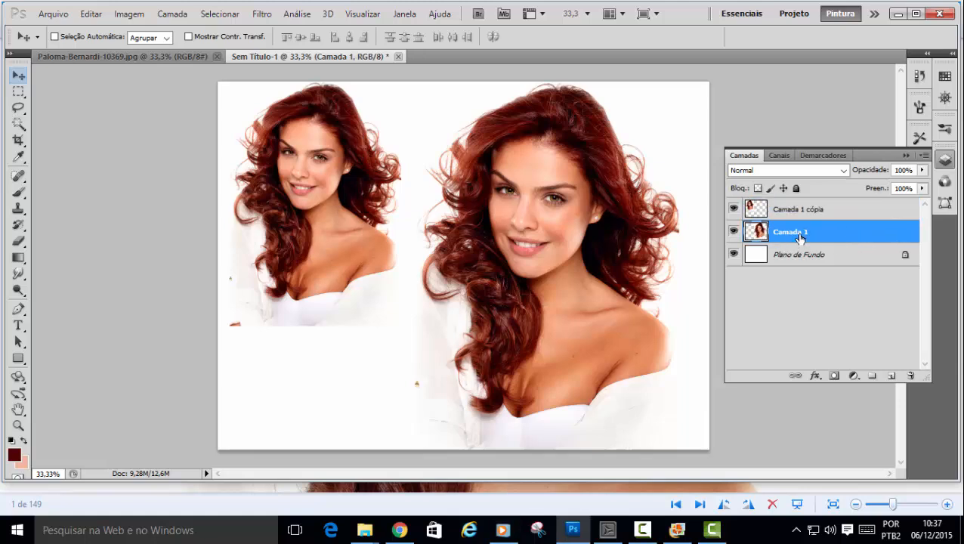
pyautogui.click(891, 375)
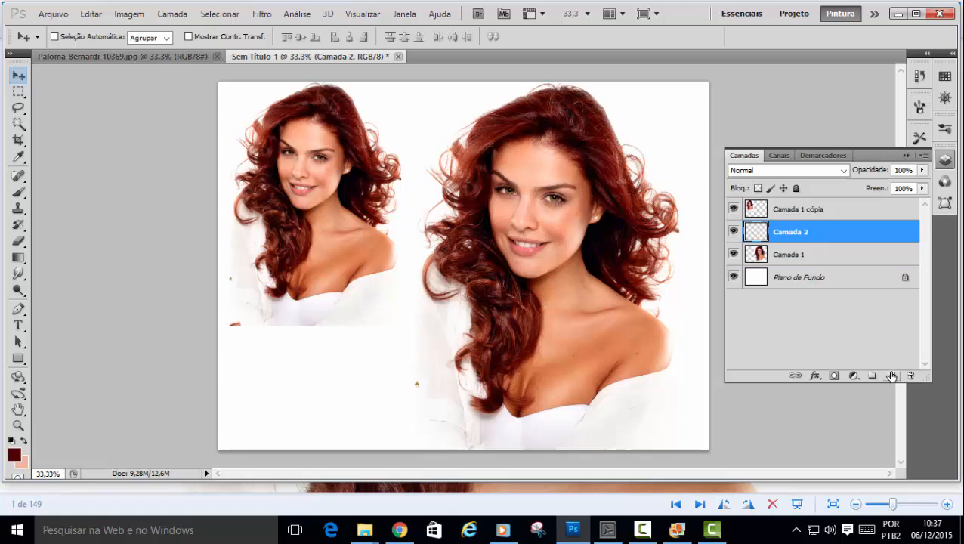
pyautogui.doubleClick(790, 232)
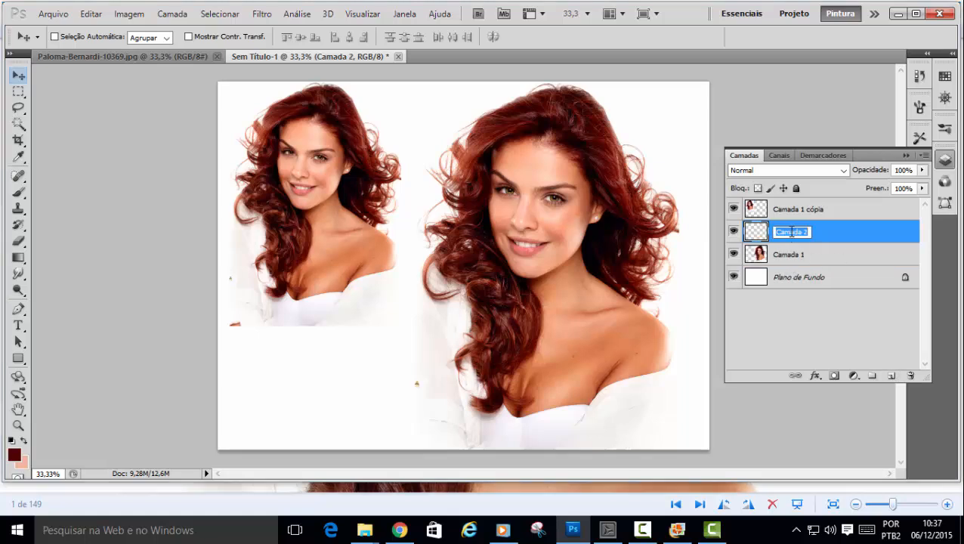
pyautogui.write('esboço')
pyautogui.press('Return')
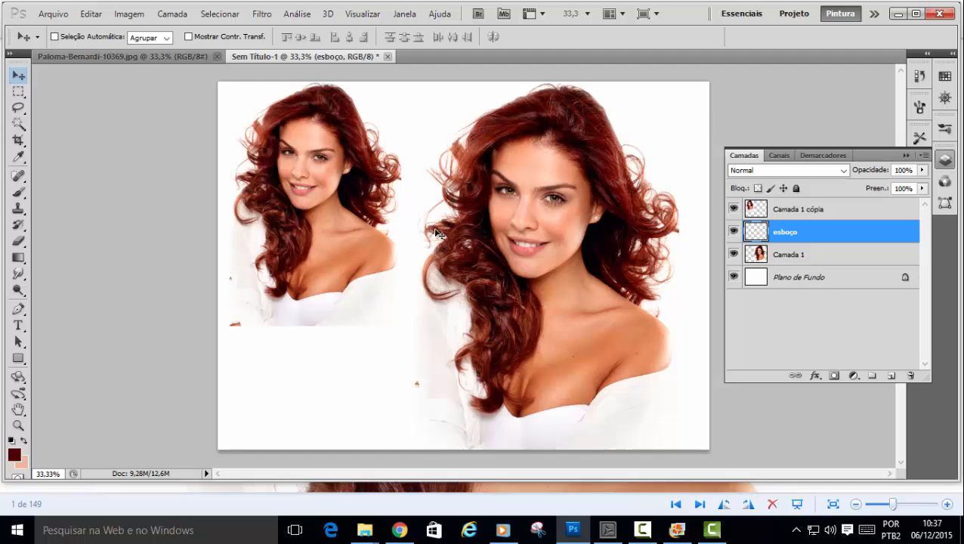
# Zoom in on the face and pick the Eyedropper tool.
pyautogui.hotkey('ctrl', '+')
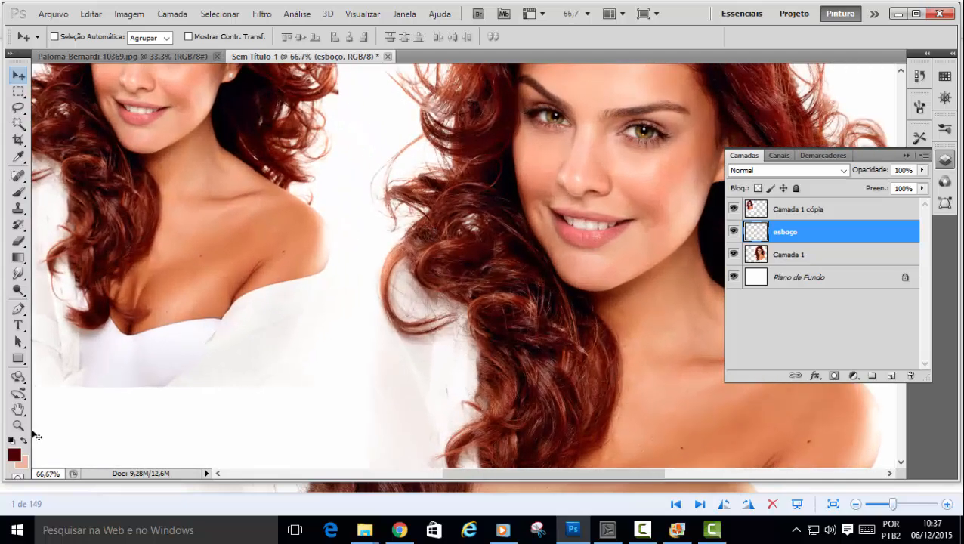
pyautogui.click(20, 161)
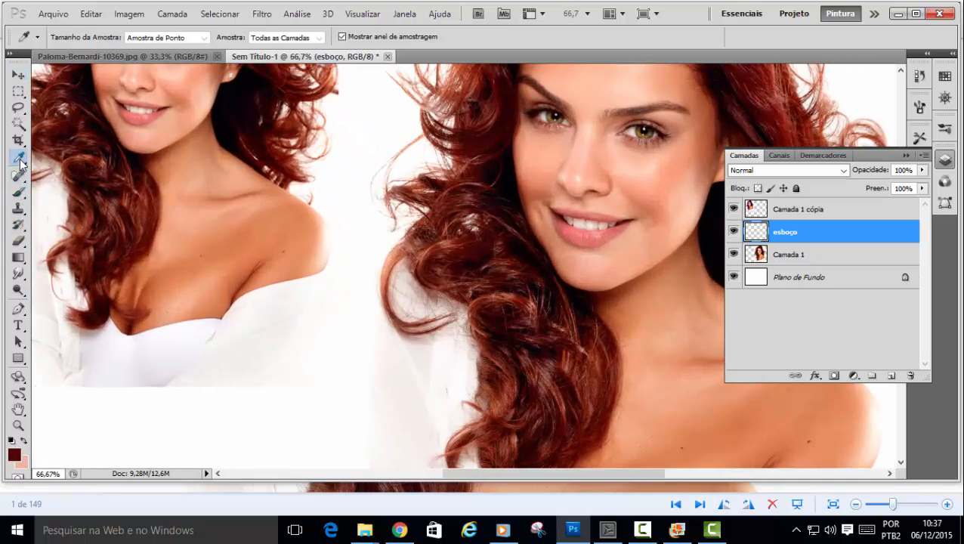
pyautogui.hotkey('ctrl', '+')
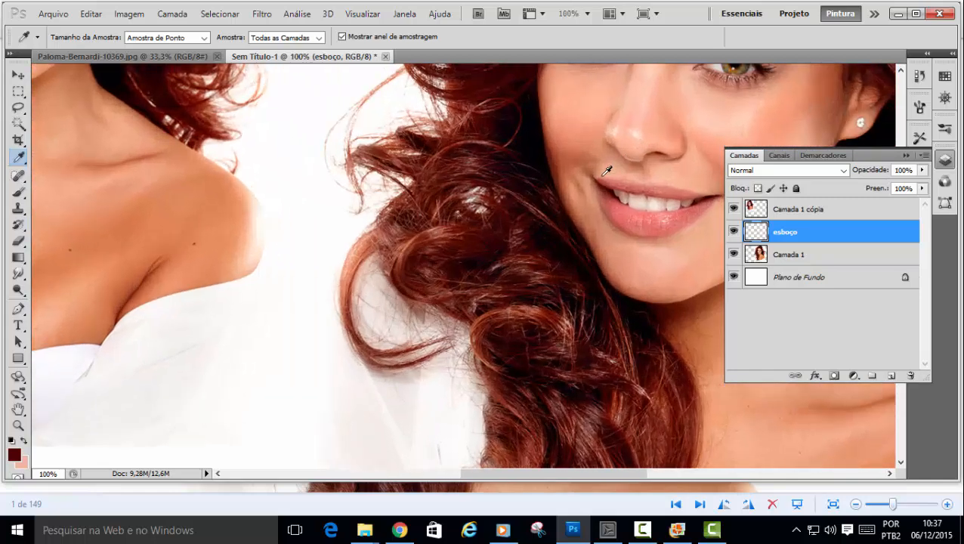
# Sample the cheek's skin tone as foreground colour and fade Camada 1 to 57% opacity.
pyautogui.click(714, 130)
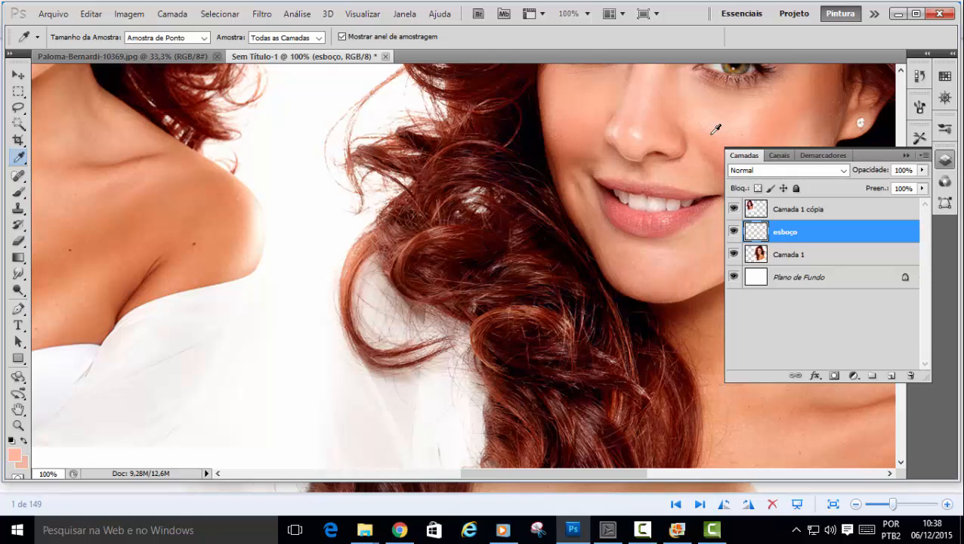
pyautogui.click(906, 155)
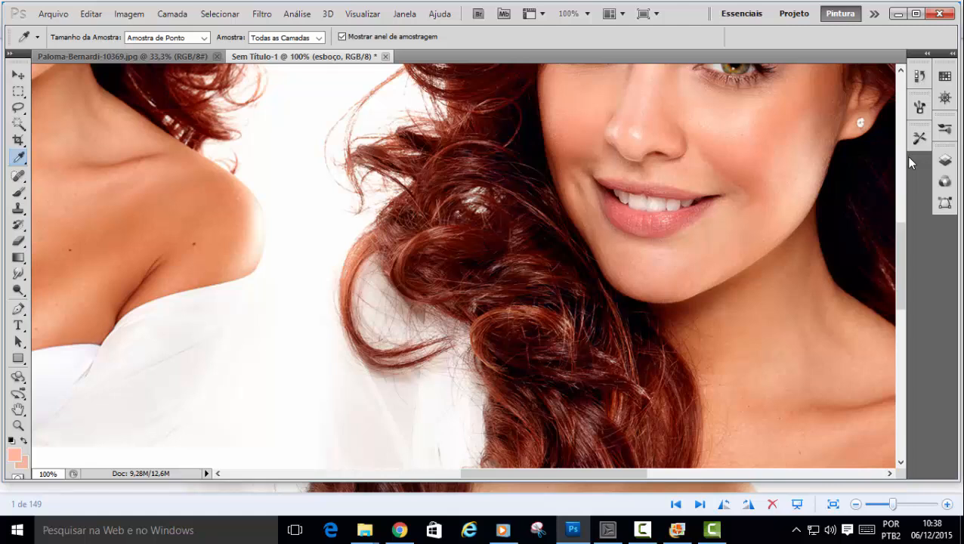
pyautogui.click(946, 157)
pyautogui.click(833, 254)
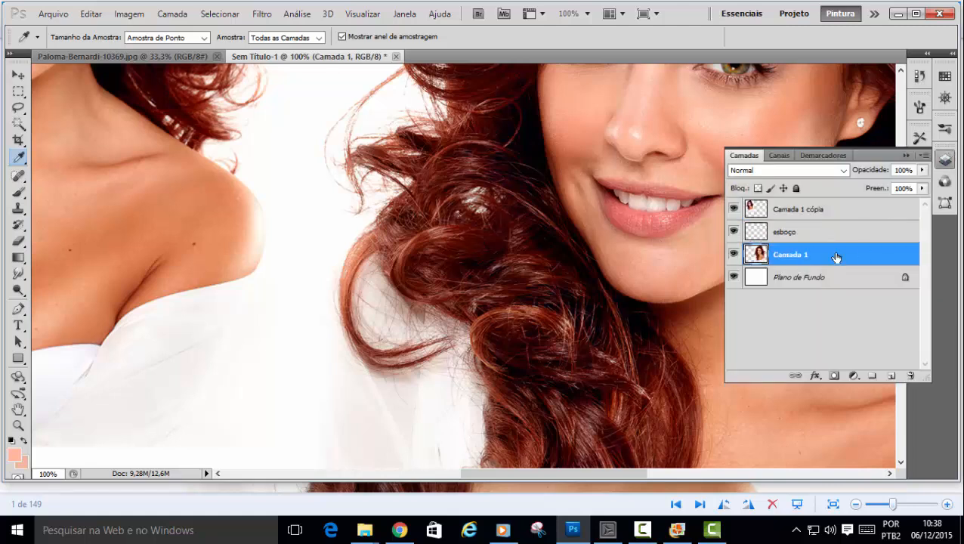
pyautogui.click(922, 170)
pyautogui.moveTo(924, 185); pyautogui.dragTo(892, 185)
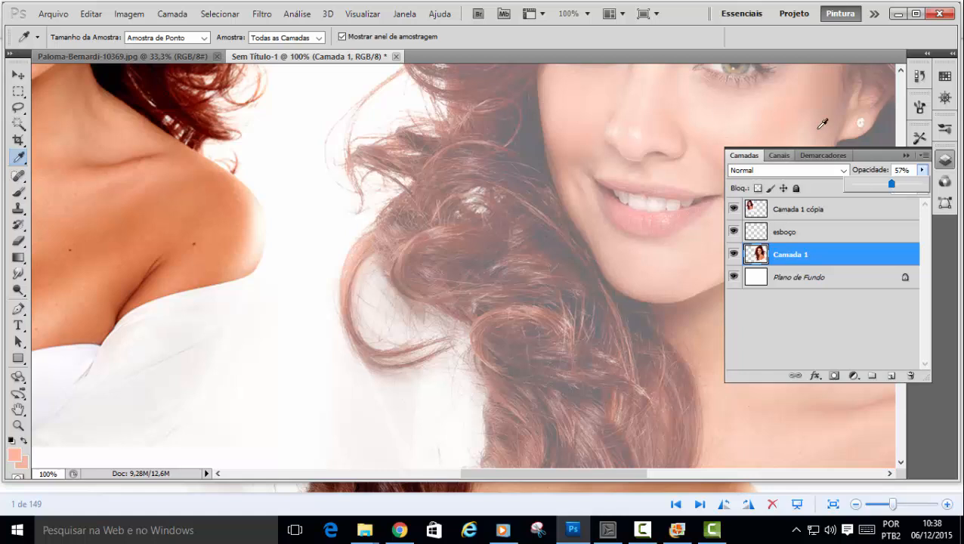
pyautogui.click(906, 156)
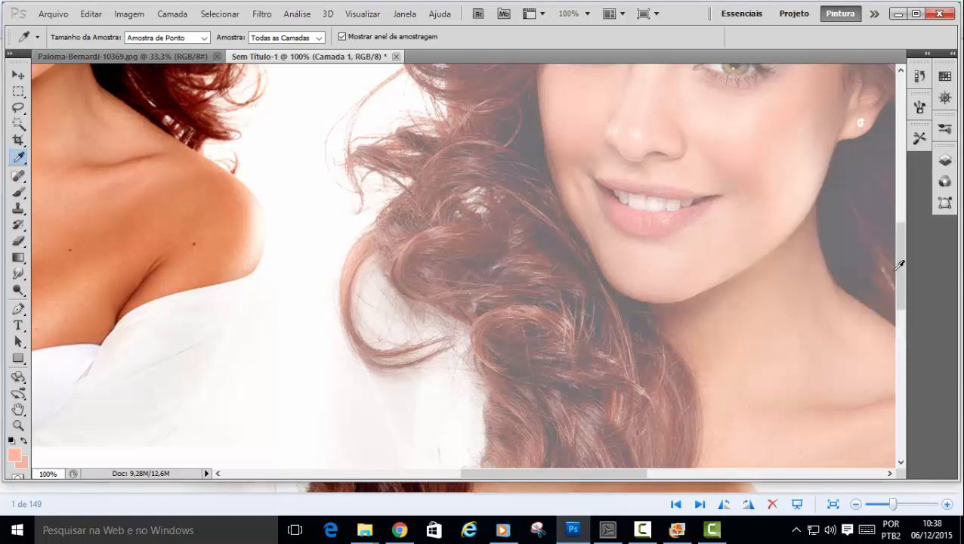
pyautogui.moveTo(897, 248); pyautogui.dragTo(903, 219)
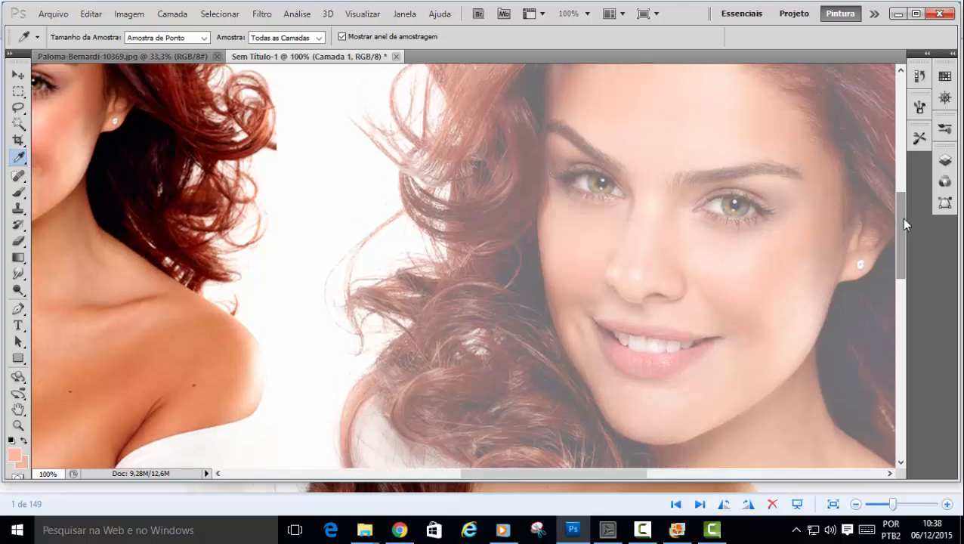
pyautogui.scroll(5, 716, 196)
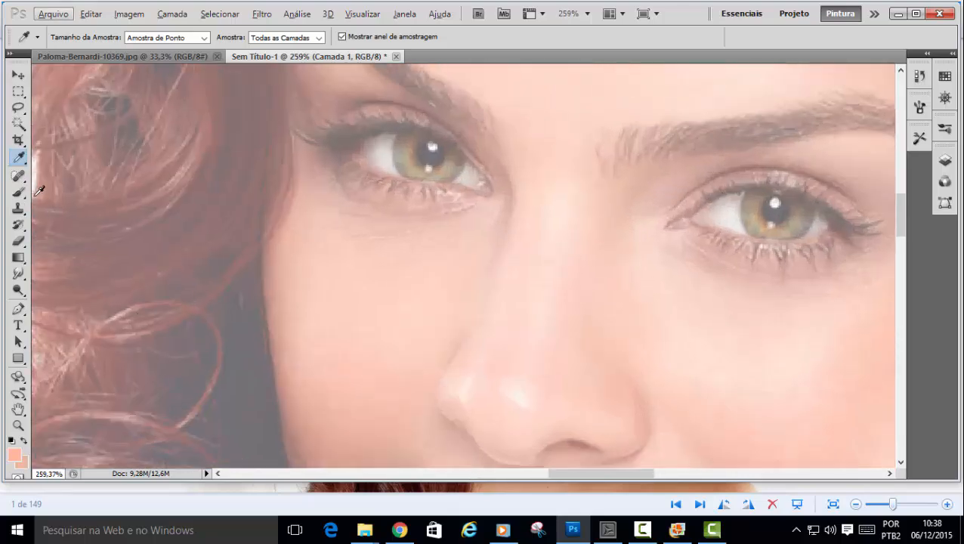
# Set the Brush tool to the Redondo macio soft round tip at 14 px.
pyautogui.click(18, 192)
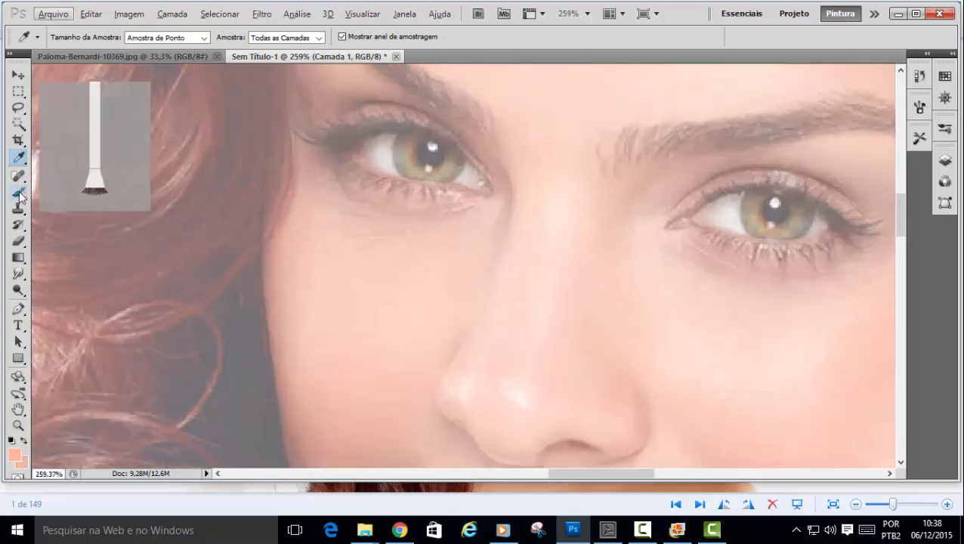
pyautogui.click(77, 37)
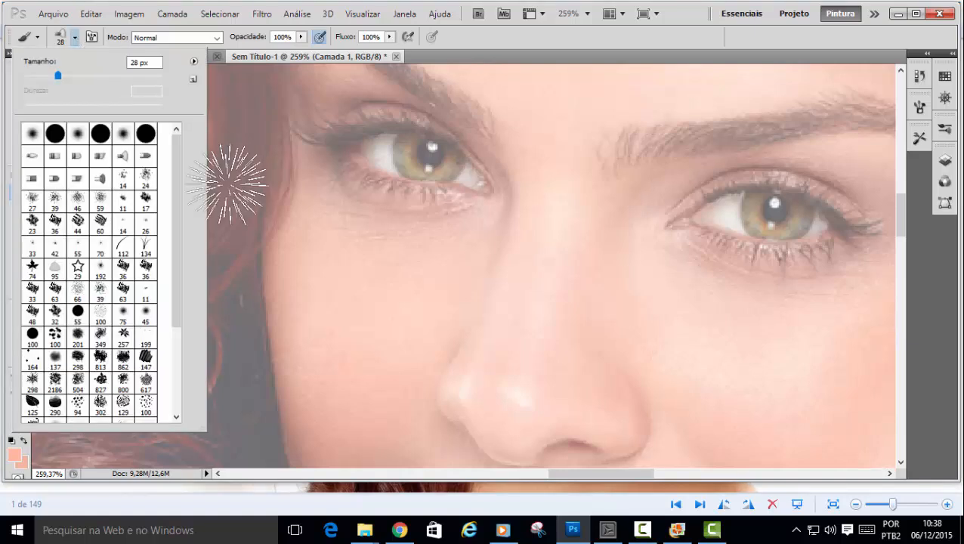
pyautogui.click(79, 138)
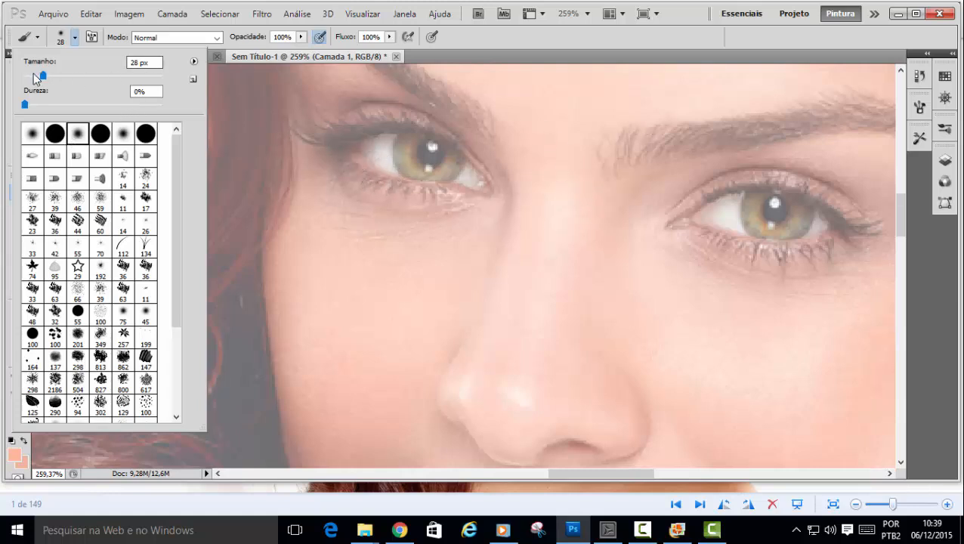
pyautogui.moveTo(43, 78); pyautogui.dragTo(34, 77)
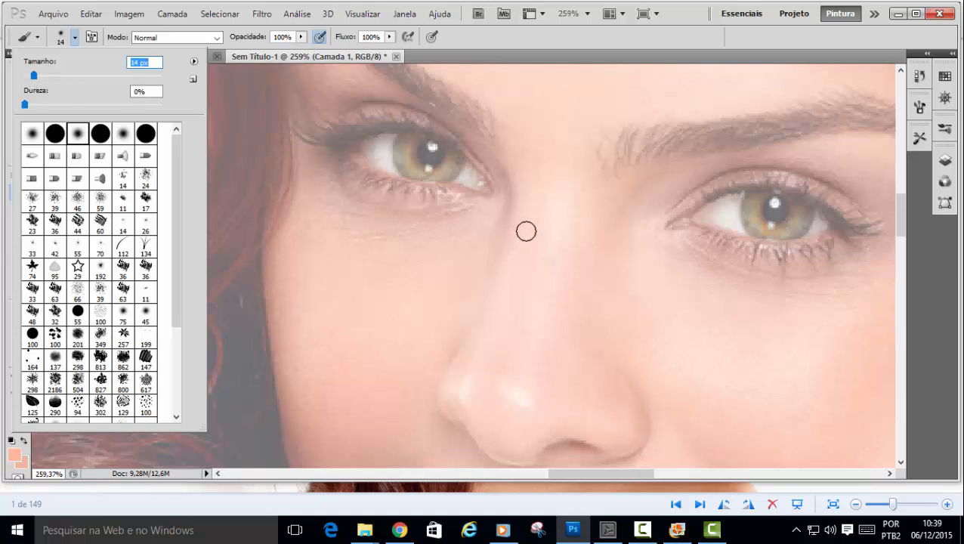
pyautogui.click(919, 362)
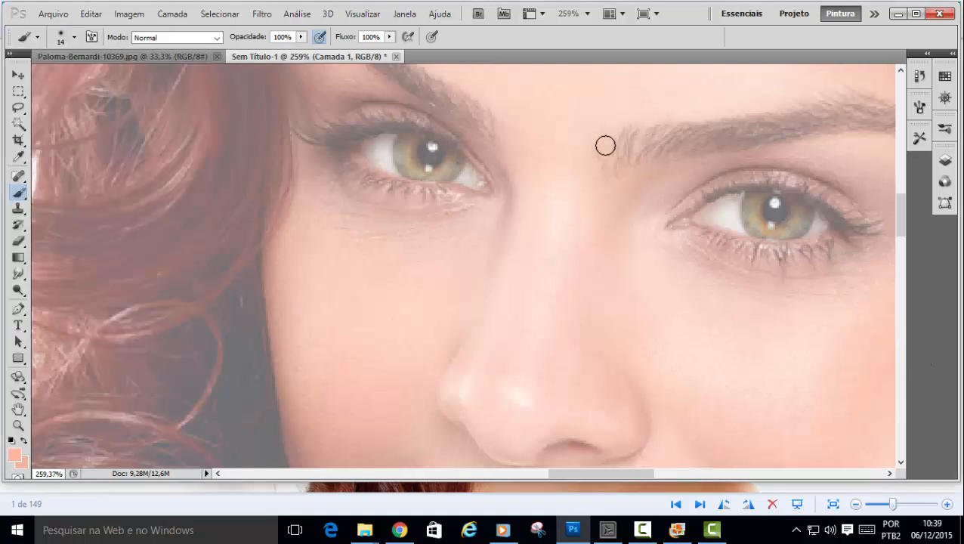
# Resize the brush with the bracket keys to a fine 3 px tip, then zoom out to 200%.
pyautogui.press('[')
pyautogui.press('[')
pyautogui.press('[')
pyautogui.press('[')
pyautogui.press('[')
pyautogui.press('[')
pyautogui.press(']')
pyautogui.press(']')
pyautogui.press(']')
pyautogui.press(']')
pyautogui.press(']')
pyautogui.press(']')
pyautogui.press(']')
pyautogui.press(']')
pyautogui.press(']')
pyautogui.press(']')
pyautogui.press(']')
pyautogui.press(']')
pyautogui.press(']')
pyautogui.press(']')
pyautogui.press(']')
pyautogui.press(']')
pyautogui.press(']')
pyautogui.press(']')
pyautogui.press(']')
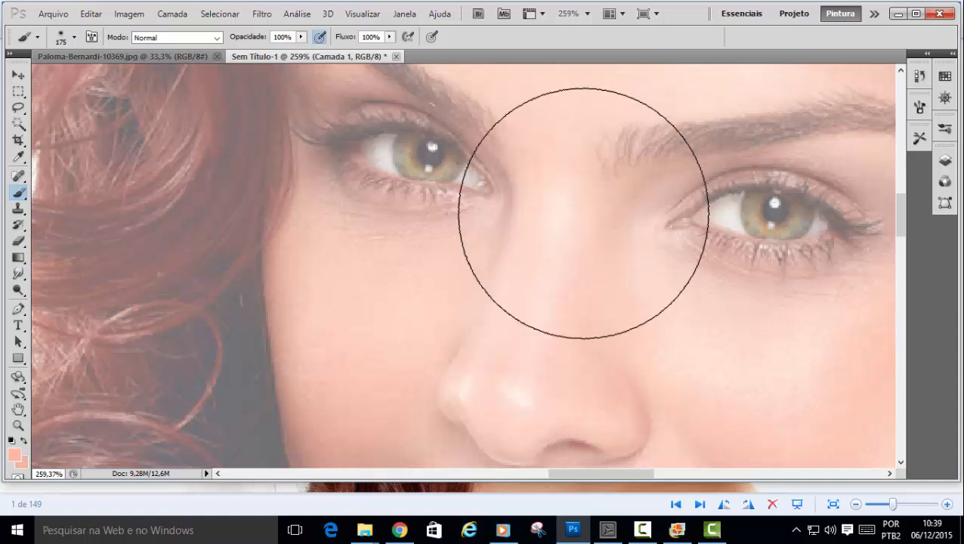
pyautogui.press('[')
pyautogui.press('[')
pyautogui.press('[')
pyautogui.press('[')
pyautogui.press('[')
pyautogui.press('[')
pyautogui.press('[')
pyautogui.press('[')
pyautogui.press('[')
pyautogui.press('[')
pyautogui.press('[')
pyautogui.press('[')
pyautogui.press('[')
pyautogui.press('[')
pyautogui.press('[')
pyautogui.press('[')
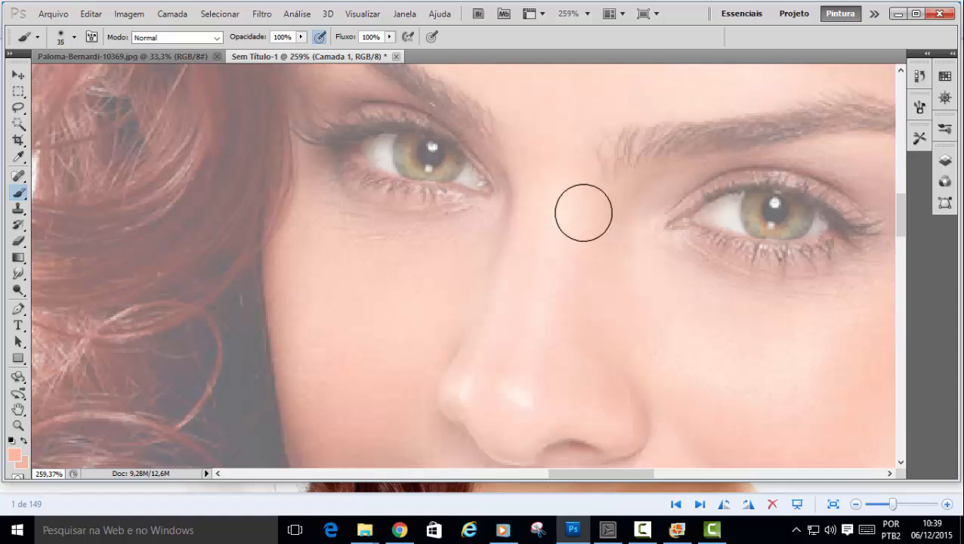
pyautogui.press('[')
pyautogui.press('[')
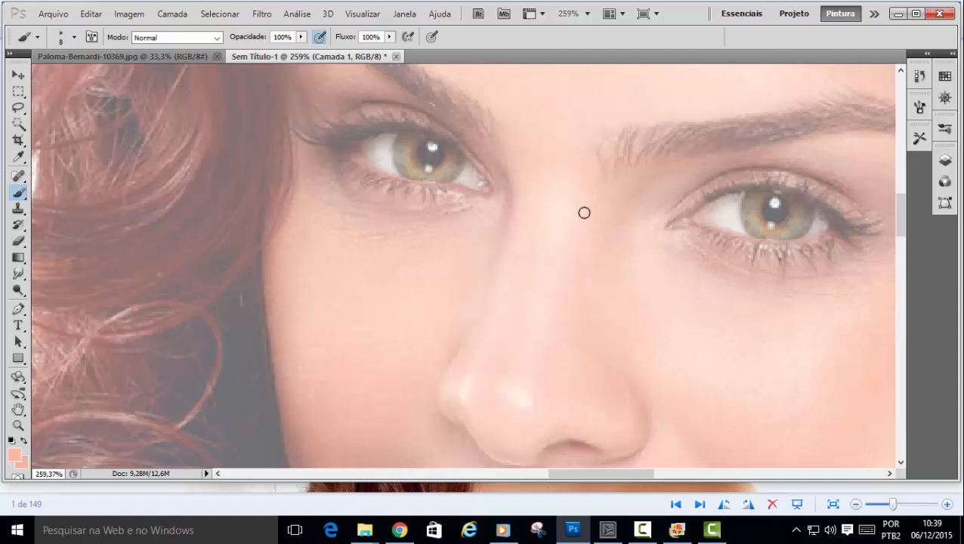
pyautogui.press(']')
pyautogui.press(']')
pyautogui.press(']')
pyautogui.press(']')
pyautogui.press(']')
pyautogui.press(']')
pyautogui.press(']')
pyautogui.press(']')
pyautogui.press(']')
pyautogui.press(']')
pyautogui.press(']')
pyautogui.press(']')
pyautogui.press('[')
pyautogui.press('[')
pyautogui.press('[')
pyautogui.press('[')
pyautogui.press('[')
pyautogui.press('[')
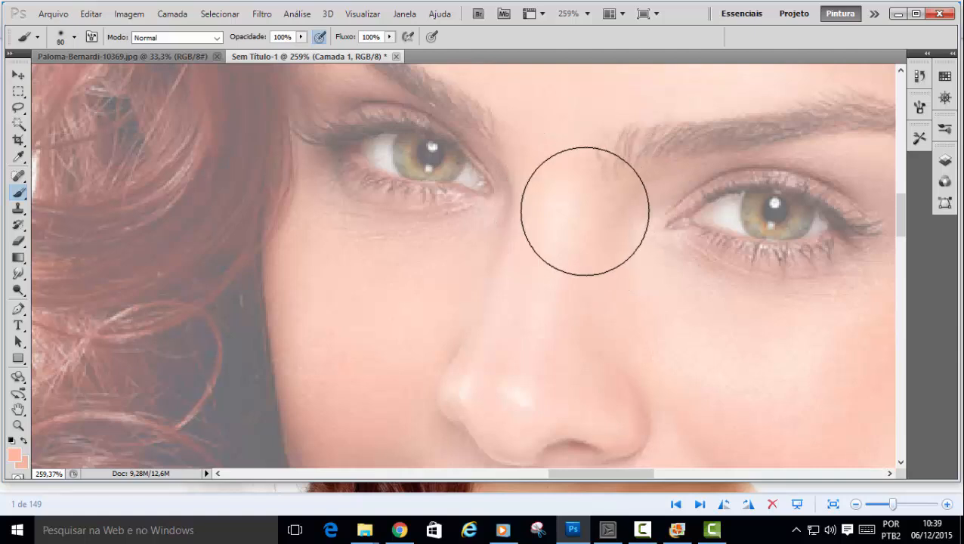
pyautogui.press('[')
pyautogui.press('[')
pyautogui.press('[')
pyautogui.press('[')
pyautogui.press('[')
pyautogui.press('[')
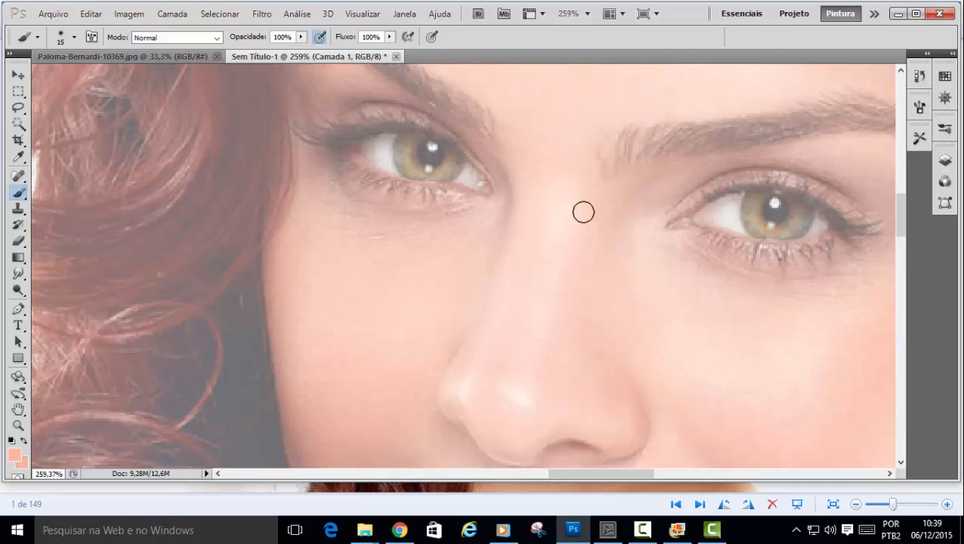
pyautogui.press('[')
pyautogui.press('[')
pyautogui.press('[')
pyautogui.hotkey('ctrl', '-')
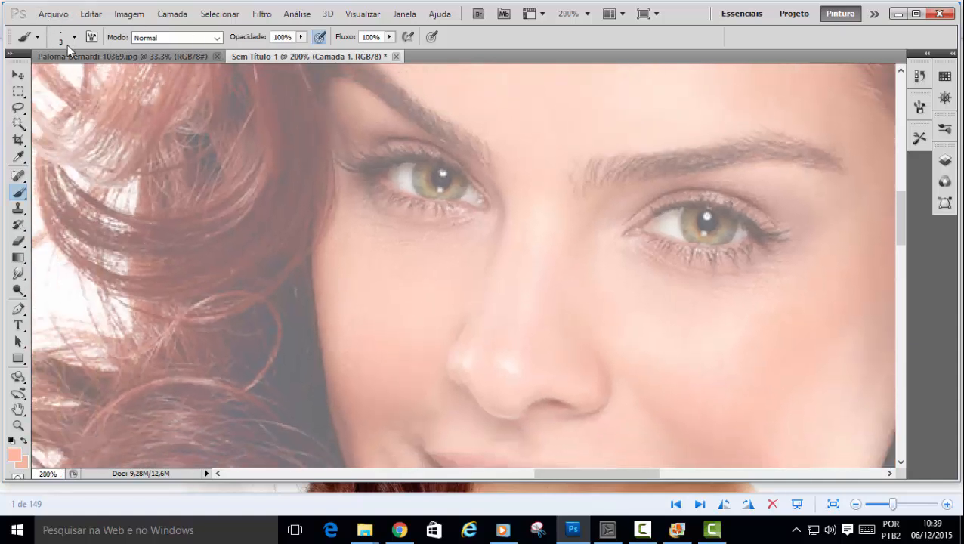
# Trace the right eye's lower lid, iris, pupil and upper crease, then drop the brush to 2 px.
pyautogui.moveTo(603, 469); pyautogui.dragTo(625, 469)
pyautogui.scroll(5, 563, 220)
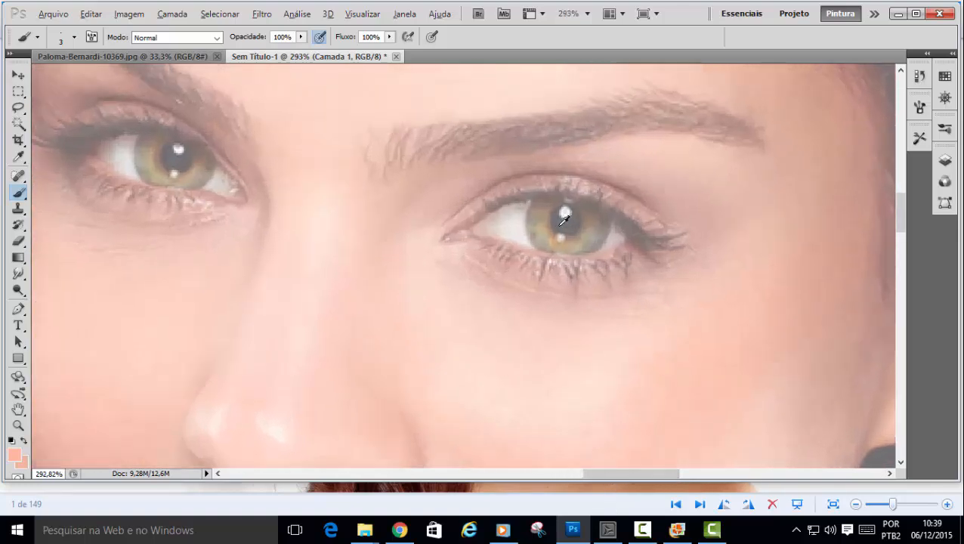
pyautogui.scroll(-1, 562, 221)
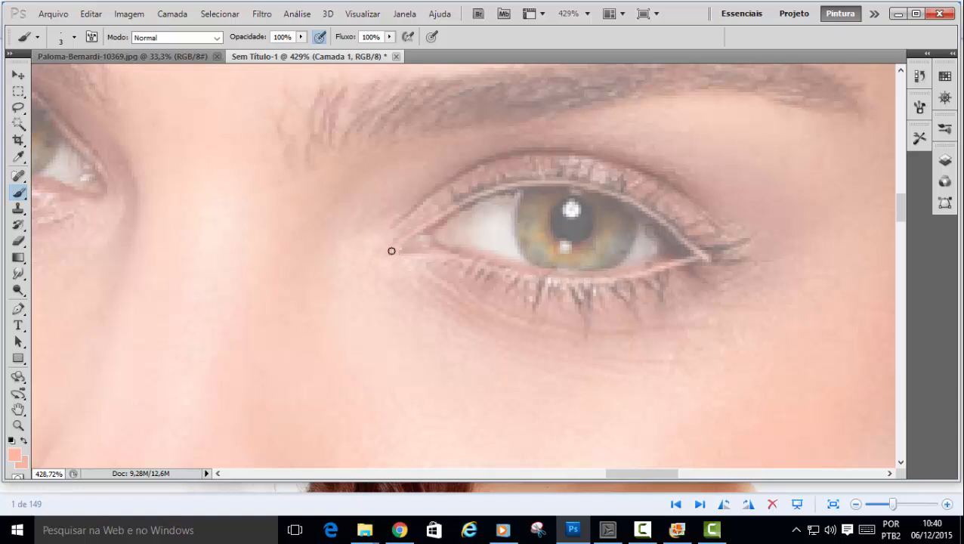
pyautogui.moveTo(438, 240)
pyautogui.mouseDown()
pyautogui.moveTo(610, 269)
pyautogui.moveTo(668, 252)
pyautogui.mouseUp()
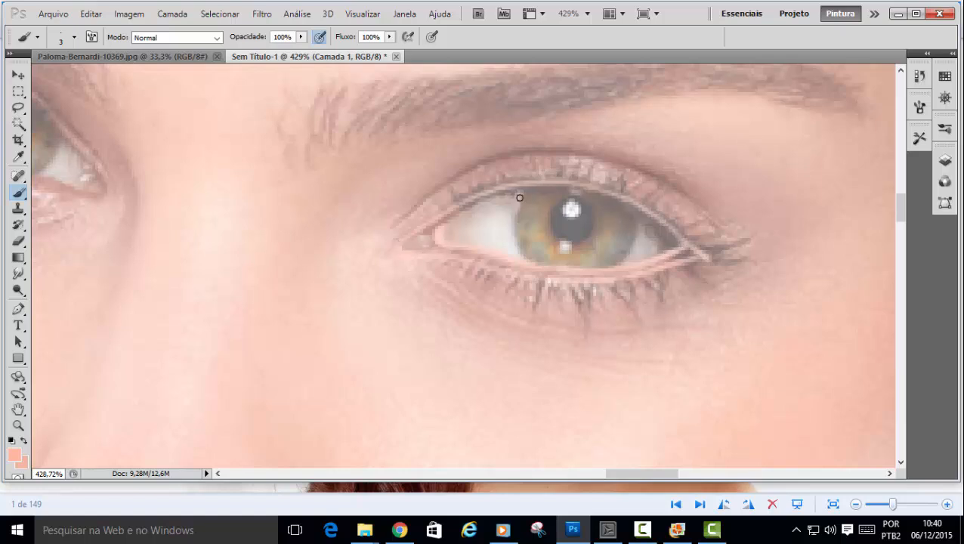
pyautogui.moveTo(521, 197); pyautogui.dragTo(532, 262)
pyautogui.moveTo(617, 264); pyautogui.dragTo(638, 221)
pyautogui.moveTo(580, 241)
pyautogui.mouseDown()
pyautogui.moveTo(588, 204)
pyautogui.moveTo(564, 198)
pyautogui.moveTo(550, 216)
pyautogui.moveTo(579, 215)
pyautogui.moveTo(566, 245)
pyautogui.mouseUp()
pyautogui.moveTo(401, 222)
pyautogui.mouseDown()
pyautogui.moveTo(490, 158)
pyautogui.moveTo(600, 153)
pyautogui.moveTo(661, 176)
pyautogui.moveTo(738, 235)
pyautogui.moveTo(704, 258)
pyautogui.moveTo(775, 239)
pyautogui.moveTo(714, 248)
pyautogui.moveTo(698, 221)
pyautogui.moveTo(640, 180)
pyautogui.moveTo(586, 179)
pyautogui.moveTo(542, 163)
pyautogui.moveTo(477, 181)
pyautogui.mouseUp()
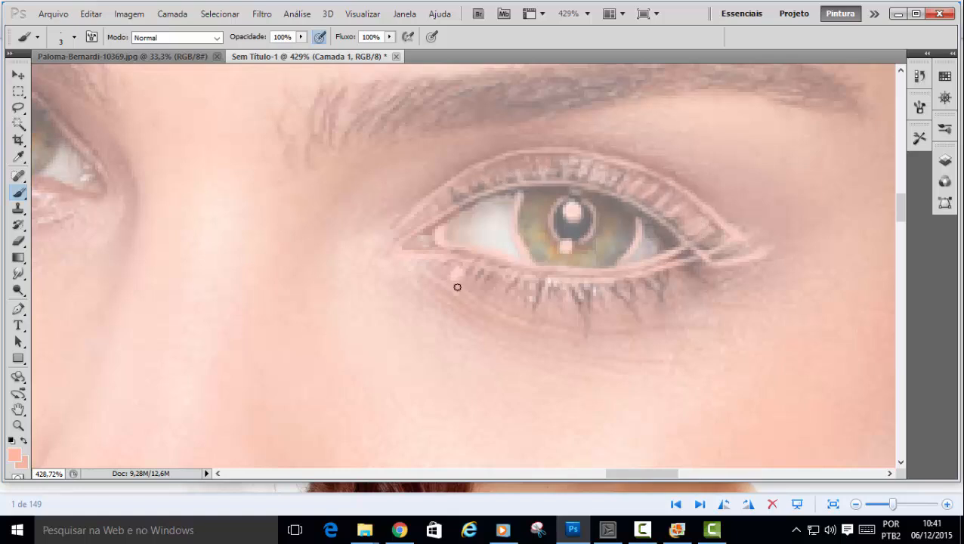
pyautogui.press('[')
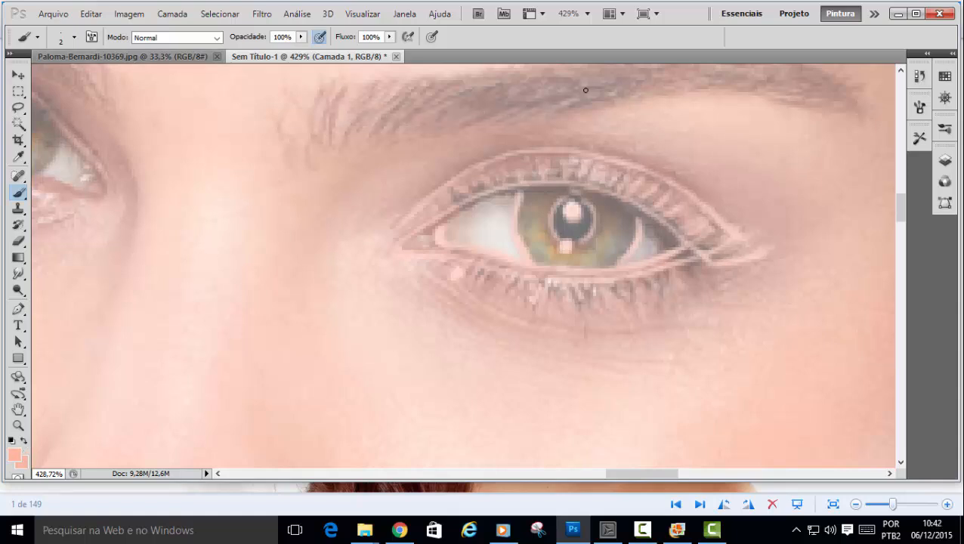
# Fade Camada 1 further to 47% opacity.
pyautogui.click(944, 160)
pyautogui.moveTo(921, 170); pyautogui.dragTo(882, 188)
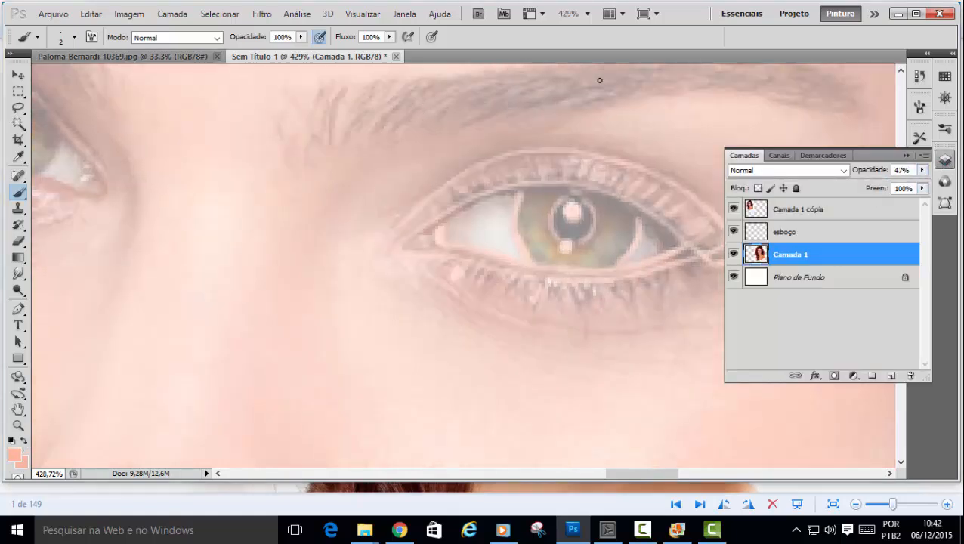
pyautogui.scroll(3, 665, 151)
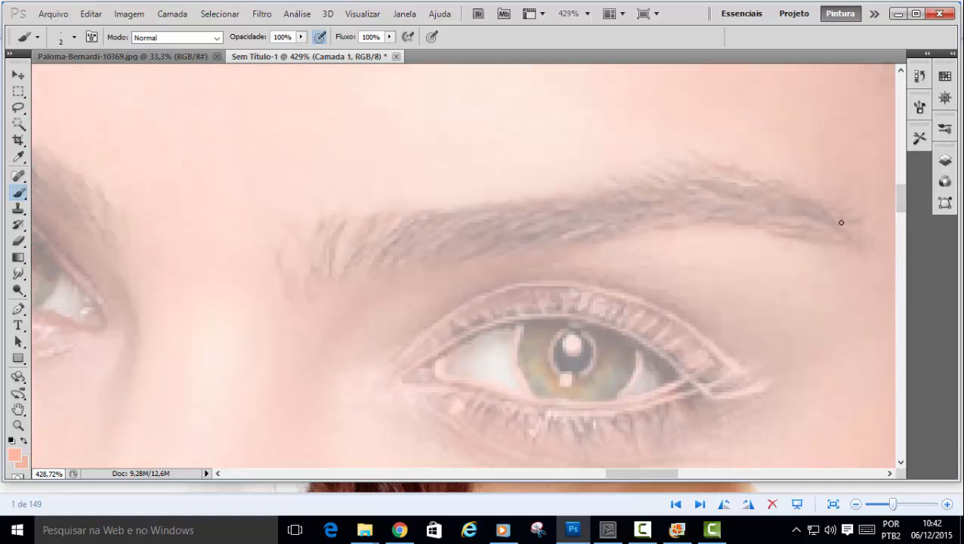
pyautogui.moveTo(627, 473); pyautogui.dragTo(582, 476)
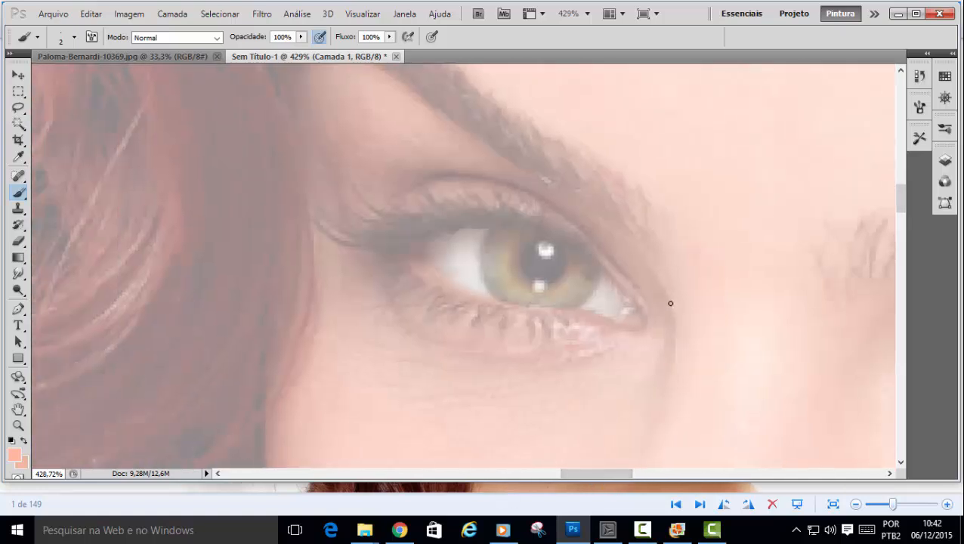
pyautogui.moveTo(401, 189)
pyautogui.mouseDown()
pyautogui.moveTo(439, 178)
pyautogui.moveTo(421, 182)
pyautogui.moveTo(545, 201)
pyautogui.moveTo(613, 260)
pyautogui.moveTo(624, 333)
pyautogui.moveTo(490, 310)
pyautogui.moveTo(433, 285)
pyautogui.mouseUp()
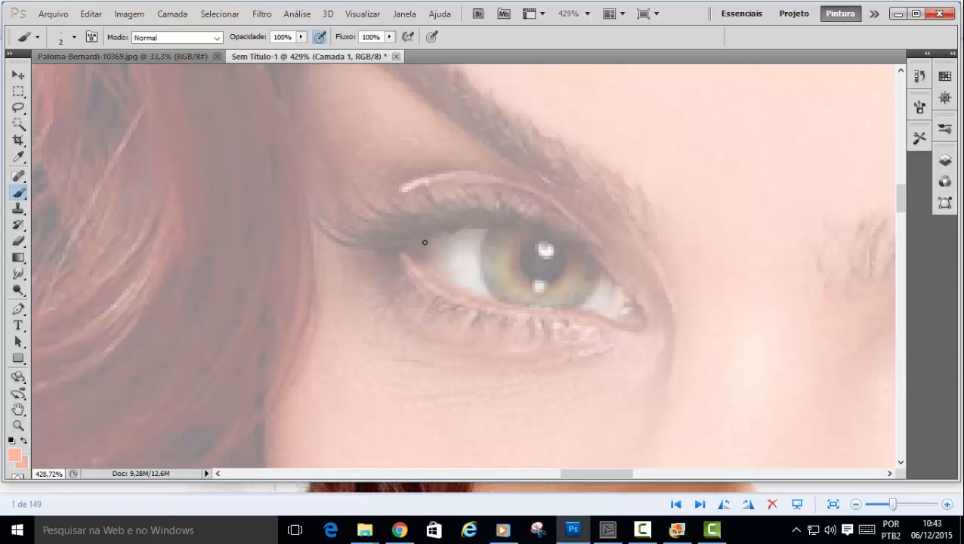
# Trace the second eye's lids, iris, pupil ring and lash line.
pyautogui.moveTo(425, 243)
pyautogui.mouseDown()
pyautogui.moveTo(436, 269)
pyautogui.moveTo(458, 280)
pyautogui.moveTo(588, 312)
pyautogui.moveTo(619, 331)
pyautogui.moveTo(646, 324)
pyautogui.mouseUp()
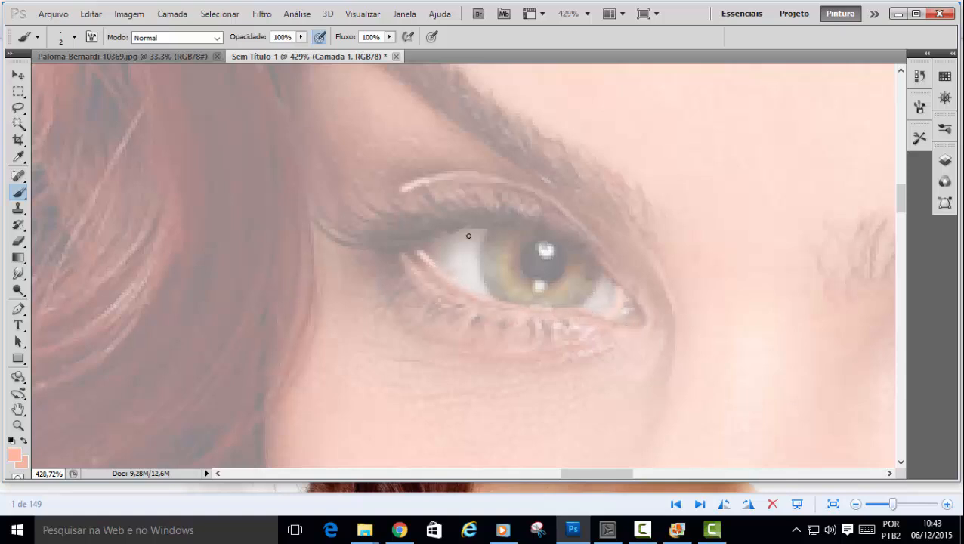
pyautogui.moveTo(387, 240)
pyautogui.mouseDown()
pyautogui.moveTo(501, 212)
pyautogui.moveTo(552, 230)
pyautogui.moveTo(598, 282)
pyautogui.moveTo(588, 299)
pyautogui.mouseUp()
pyautogui.moveTo(493, 227); pyautogui.dragTo(485, 280)
pyautogui.moveTo(563, 257)
pyautogui.mouseDown()
pyautogui.moveTo(558, 283)
pyautogui.moveTo(538, 236)
pyautogui.moveTo(520, 281)
pyautogui.moveTo(518, 255)
pyautogui.moveTo(546, 254)
pyautogui.moveTo(538, 284)
pyautogui.mouseUp()
pyautogui.moveTo(412, 244)
pyautogui.mouseDown()
pyautogui.moveTo(341, 236)
pyautogui.moveTo(317, 218)
pyautogui.mouseUp()
pyautogui.moveTo(318, 218)
pyautogui.mouseDown()
pyautogui.moveTo(422, 238)
pyautogui.moveTo(376, 205)
pyautogui.moveTo(471, 226)
pyautogui.moveTo(516, 202)
pyautogui.mouseUp()
pyautogui.moveTo(397, 192)
pyautogui.mouseDown()
pyautogui.moveTo(494, 180)
pyautogui.moveTo(566, 215)
pyautogui.moveTo(602, 247)
pyautogui.moveTo(648, 224)
pyautogui.moveTo(600, 202)
pyautogui.moveTo(457, 93)
pyautogui.mouseUp()
# Sketch the eyebrow, lower lashes, and the nose's side and nostril curve.
pyautogui.moveTo(901, 200); pyautogui.dragTo(900, 188)
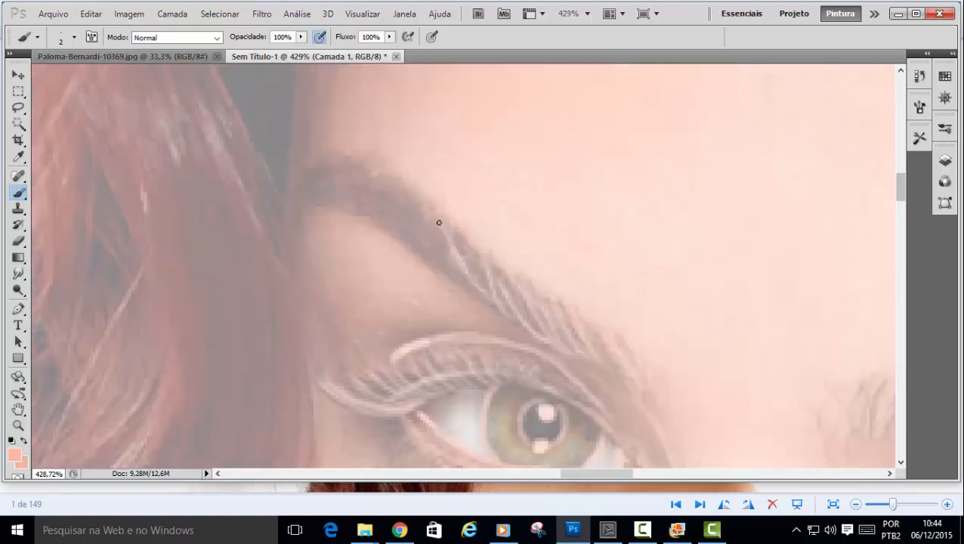
pyautogui.moveTo(438, 221)
pyautogui.mouseDown()
pyautogui.moveTo(428, 228)
pyautogui.moveTo(355, 173)
pyautogui.moveTo(311, 170)
pyautogui.mouseUp()
pyautogui.moveTo(901, 194); pyautogui.dragTo(826, 210)
pyautogui.moveTo(587, 207)
pyautogui.mouseDown()
pyautogui.moveTo(484, 211)
pyautogui.moveTo(413, 188)
pyautogui.mouseUp()
pyautogui.moveTo(901, 203); pyautogui.dragTo(899, 216)
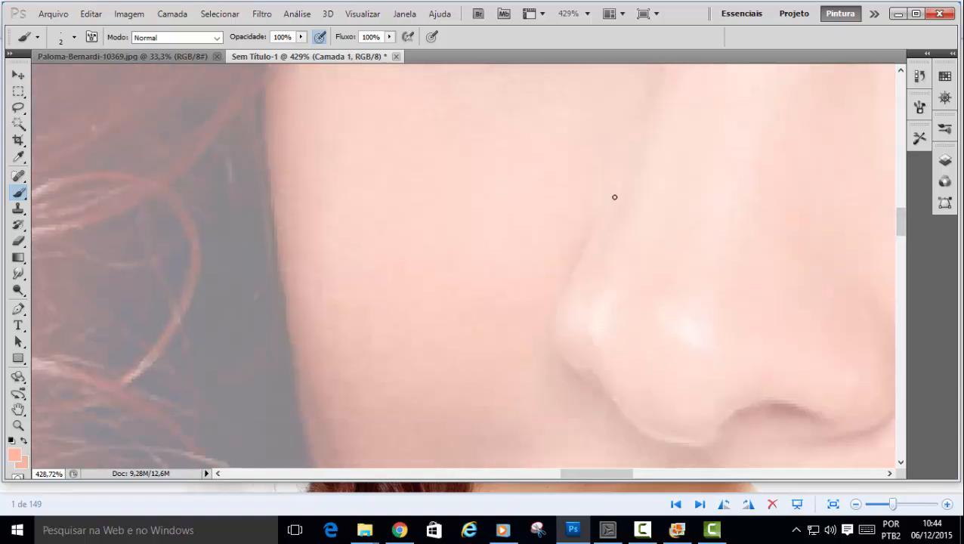
pyautogui.moveTo(557, 312)
pyautogui.mouseDown()
pyautogui.moveTo(578, 378)
pyautogui.moveTo(596, 372)
pyautogui.moveTo(608, 392)
pyautogui.mouseUp()
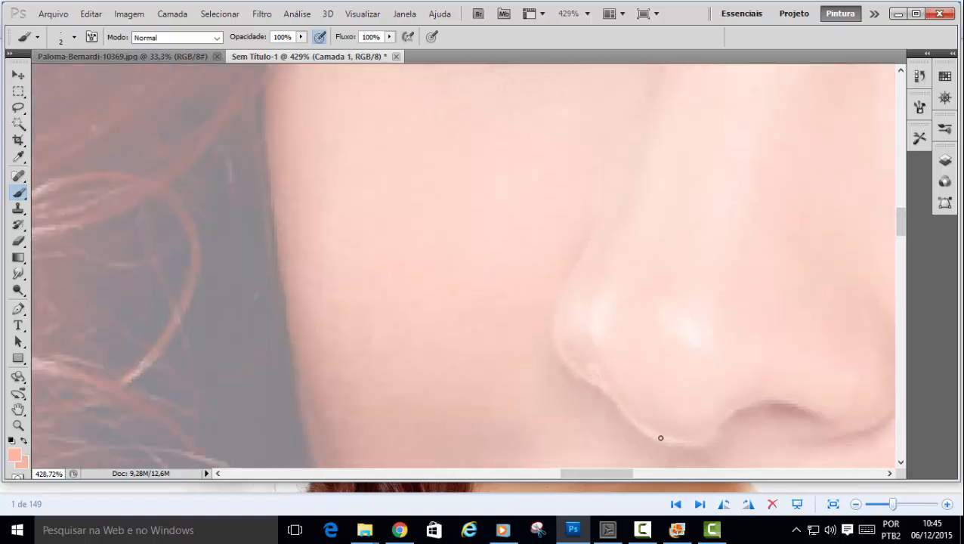
pyautogui.moveTo(660, 437); pyautogui.dragTo(775, 406)
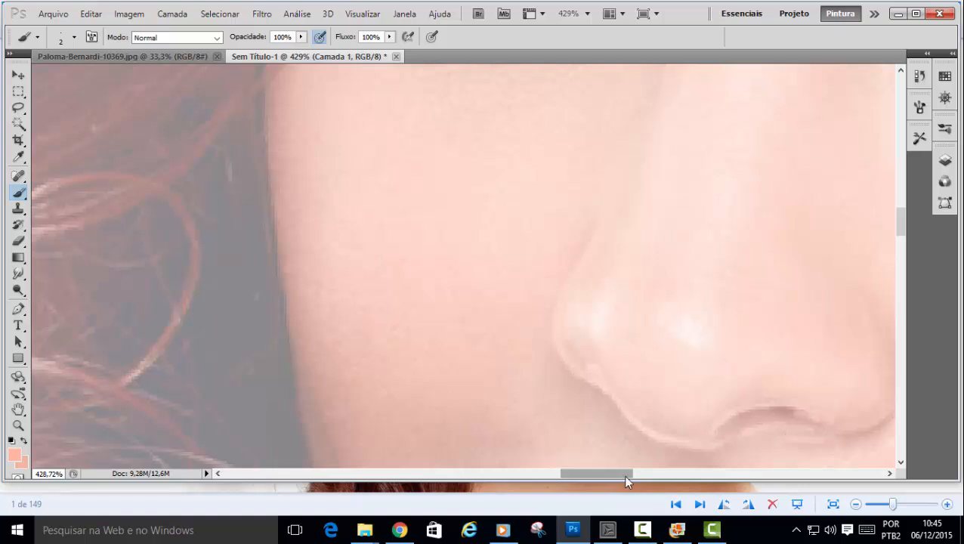
# With the 2 px brush, draw the smile line across the cheek and trace the upper lip's edges.
pyautogui.moveTo(626, 474)
pyautogui.mouseDown()
pyautogui.moveTo(647, 474)
pyautogui.moveTo(640, 473)
pyautogui.mouseUp()
pyautogui.moveTo(901, 222); pyautogui.dragTo(901, 211)
pyautogui.moveTo(746, 264)
pyautogui.mouseDown()
pyautogui.moveTo(508, 261)
pyautogui.moveTo(482, 239)
pyautogui.mouseUp()
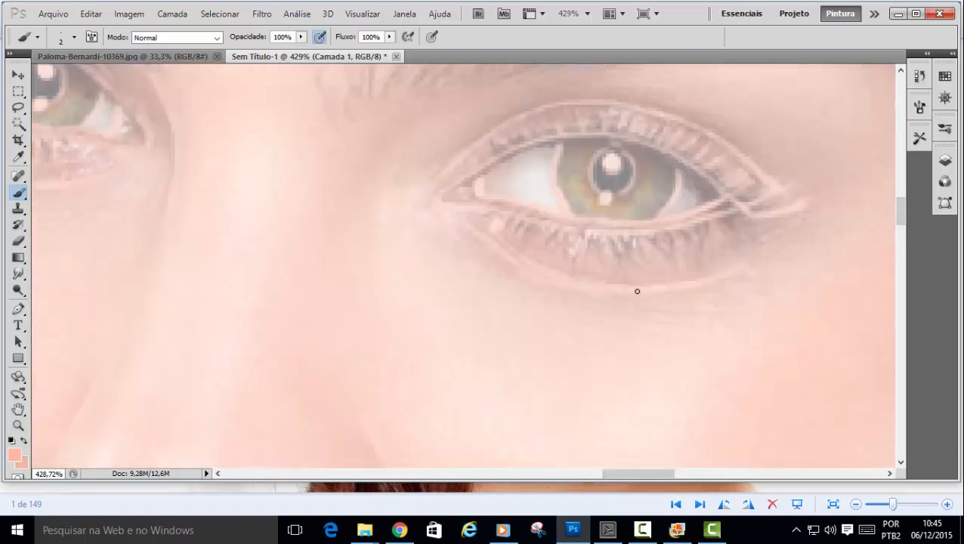
pyautogui.moveTo(900, 202); pyautogui.dragTo(900, 226)
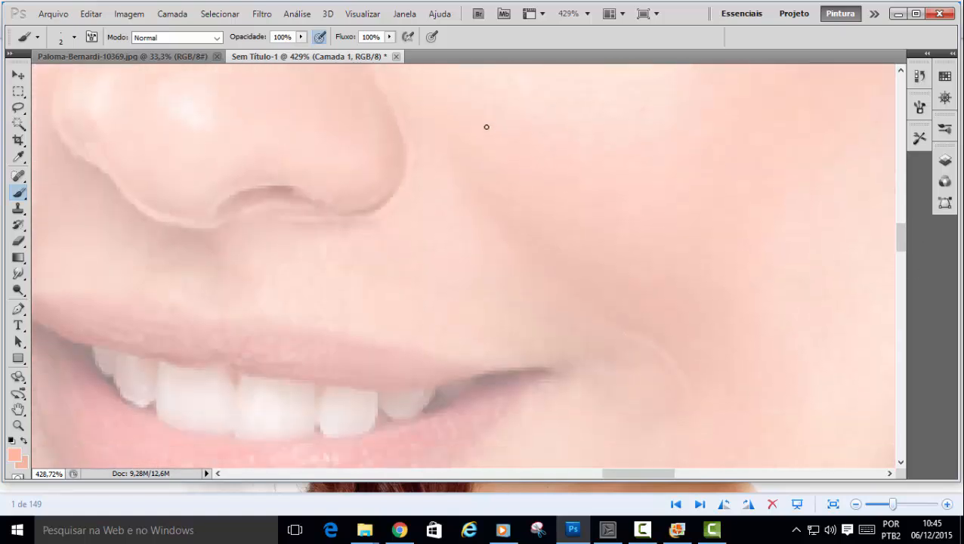
pyautogui.moveTo(447, 150)
pyautogui.mouseDown()
pyautogui.moveTo(506, 228)
pyautogui.moveTo(659, 357)
pyautogui.moveTo(697, 426)
pyautogui.mouseUp()
pyautogui.moveTo(436, 330); pyautogui.dragTo(708, 172)
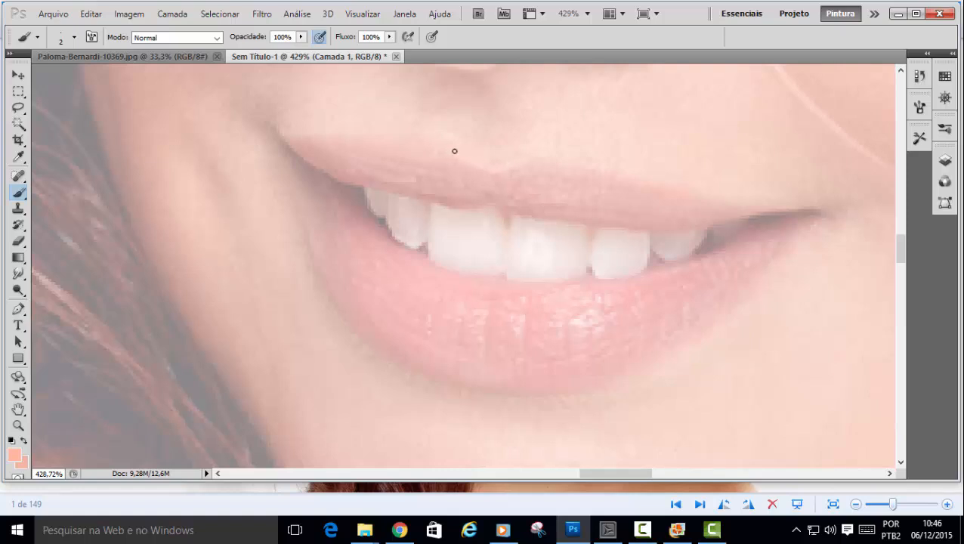
pyautogui.moveTo(347, 141); pyautogui.dragTo(280, 136)
pyautogui.moveTo(819, 211)
pyautogui.mouseDown()
pyautogui.moveTo(649, 225)
pyautogui.moveTo(516, 200)
pyautogui.moveTo(369, 189)
pyautogui.moveTo(312, 165)
pyautogui.moveTo(292, 143)
pyautogui.mouseUp()
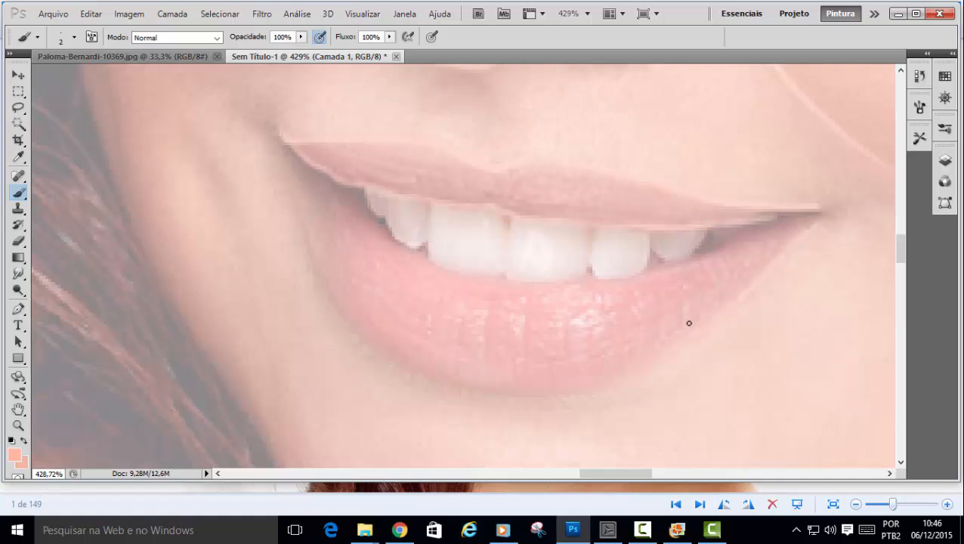
# Outline the lower lip's edges out to the corner, plus the lower edge of the left teeth.
pyautogui.moveTo(657, 346)
pyautogui.mouseDown()
pyautogui.moveTo(613, 376)
pyautogui.moveTo(457, 377)
pyautogui.mouseUp()
pyautogui.moveTo(290, 165)
pyautogui.mouseDown()
pyautogui.moveTo(348, 309)
pyautogui.moveTo(403, 366)
pyautogui.moveTo(490, 393)
pyautogui.mouseUp()
pyautogui.moveTo(798, 213); pyautogui.dragTo(723, 238)
pyautogui.moveTo(358, 190); pyautogui.dragTo(416, 250)
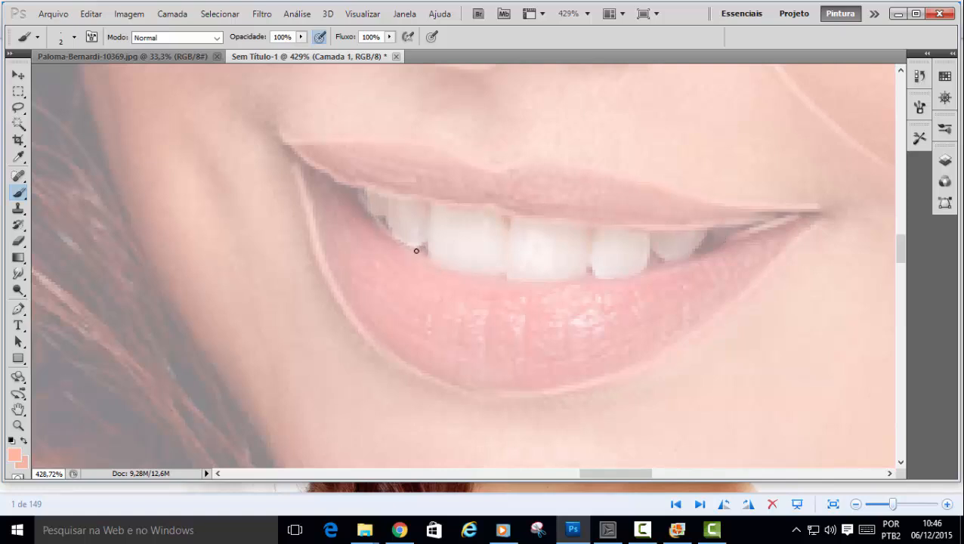
pyautogui.moveTo(770, 223); pyautogui.dragTo(683, 257)
# Paint over the dark gaps between the left and right teeth, then zoom out to 100%.
pyautogui.moveTo(428, 244); pyautogui.dragTo(416, 247)
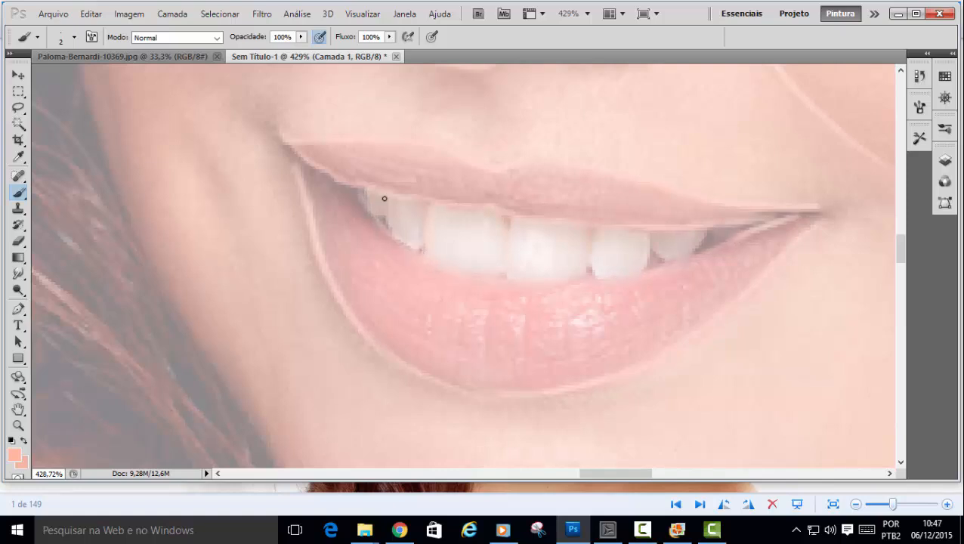
pyautogui.moveTo(383, 198); pyautogui.dragTo(388, 231)
pyautogui.moveTo(651, 233)
pyautogui.mouseDown()
pyautogui.moveTo(667, 262)
pyautogui.moveTo(707, 230)
pyautogui.moveTo(663, 262)
pyautogui.moveTo(716, 239)
pyautogui.mouseUp()
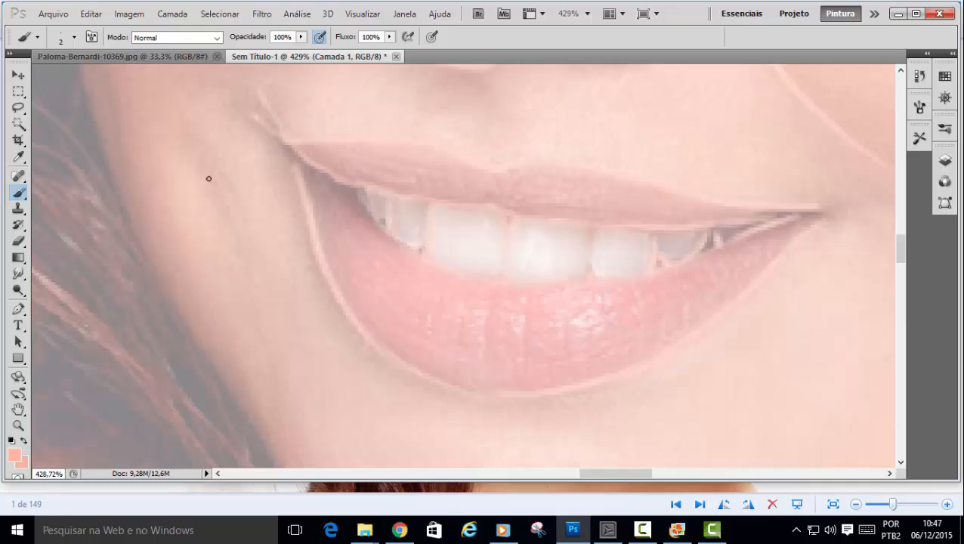
pyautogui.moveTo(615, 473); pyautogui.dragTo(667, 474)
pyautogui.moveTo(900, 247)
pyautogui.mouseDown()
pyautogui.moveTo(899, 261)
pyautogui.moveTo(899, 249)
pyautogui.mouseUp()
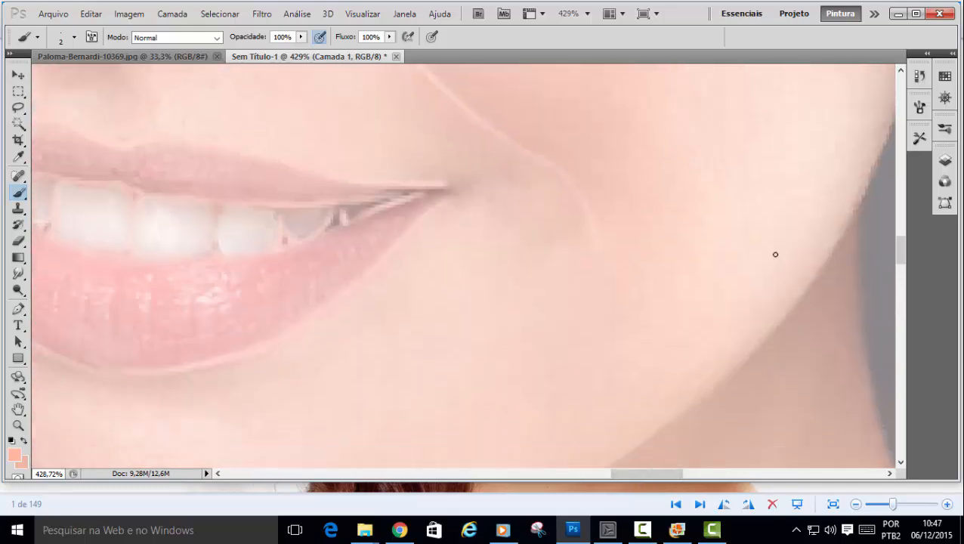
pyautogui.hotkey('ctrl', '-')
pyautogui.hotkey('ctrl', '-')
pyautogui.hotkey('ctrl', '-')
pyautogui.hotkey('ctrl', '-')
pyautogui.moveTo(588, 480); pyautogui.dragTo(588, 487)
pyautogui.moveTo(580, 481); pyautogui.dragTo(544, 484)
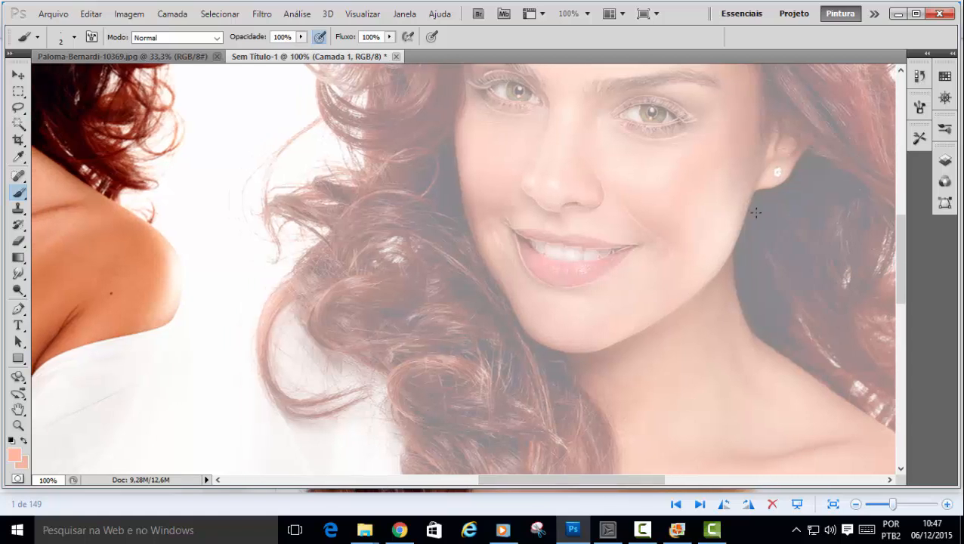
# Zoom in to 200% and trace the jawline edge further down.
pyautogui.hotkey('ctrl', '+')
pyautogui.moveTo(457, 106)
pyautogui.mouseDown()
pyautogui.moveTo(460, 163)
pyautogui.moveTo(503, 246)
pyautogui.mouseUp()
pyautogui.moveTo(543, 311); pyautogui.dragTo(578, 370)
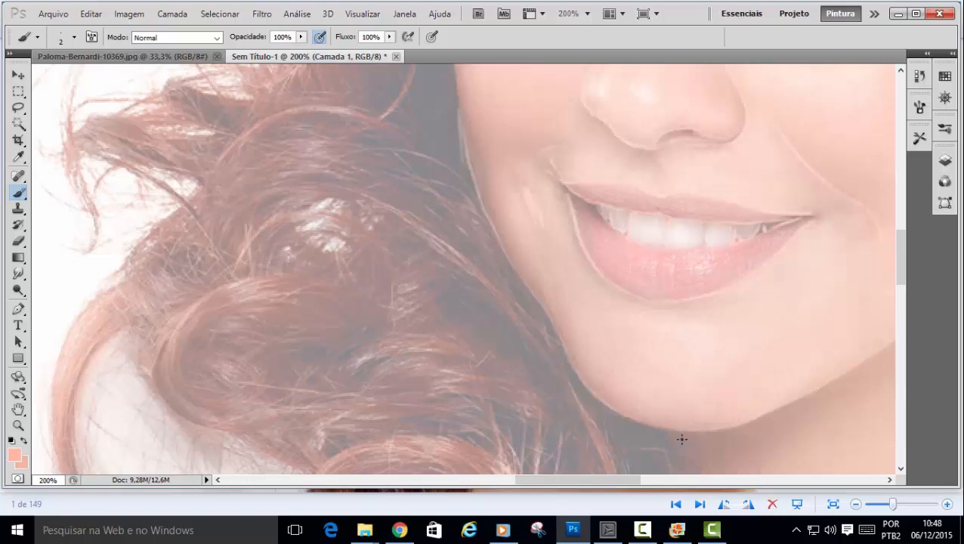
pyautogui.moveTo(593, 479); pyautogui.dragTo(637, 480)
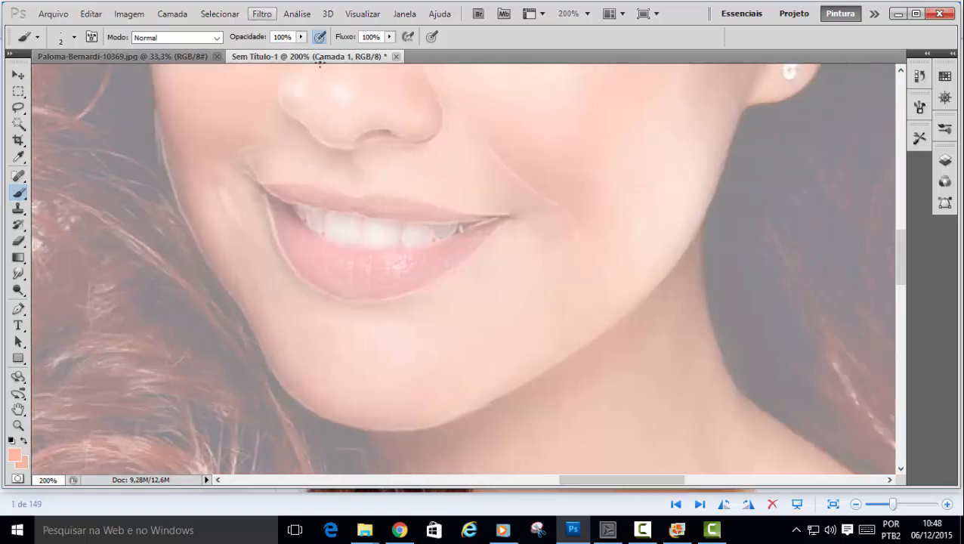
# Sketch the ear's top, inner edge and inner fold.
pyautogui.moveTo(781, 186); pyautogui.dragTo(765, 225)
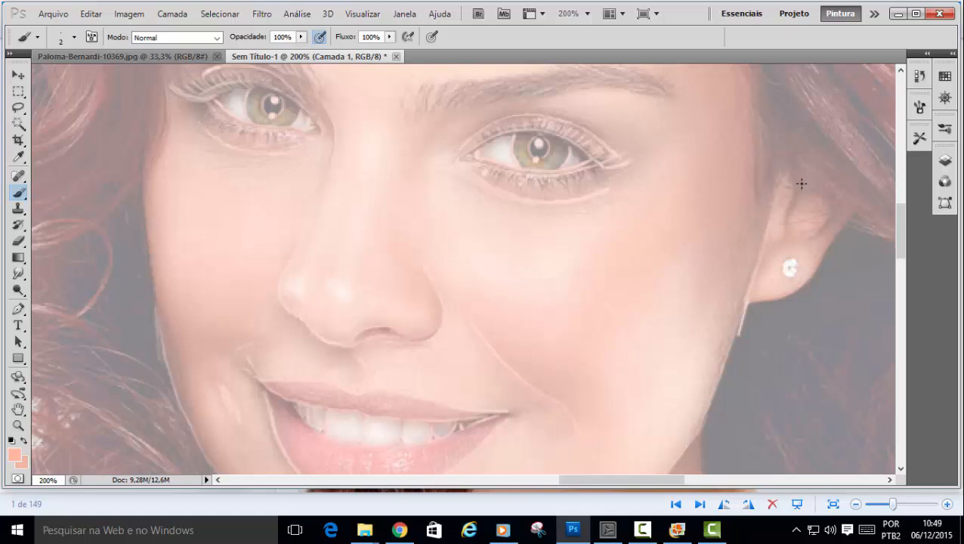
pyautogui.moveTo(790, 148)
pyautogui.mouseDown()
pyautogui.moveTo(782, 229)
pyautogui.moveTo(806, 232)
pyautogui.mouseUp()
pyautogui.moveTo(839, 168); pyautogui.dragTo(824, 220)
pyautogui.moveTo(852, 219)
pyautogui.mouseDown()
pyautogui.moveTo(817, 258)
pyautogui.moveTo(748, 305)
pyautogui.mouseUp()
pyautogui.moveTo(778, 132); pyautogui.dragTo(834, 200)
pyautogui.moveTo(817, 135)
pyautogui.mouseDown()
pyautogui.moveTo(890, 203)
pyautogui.moveTo(866, 182)
pyautogui.mouseUp()
pyautogui.moveTo(901, 240); pyautogui.dragTo(901, 216)
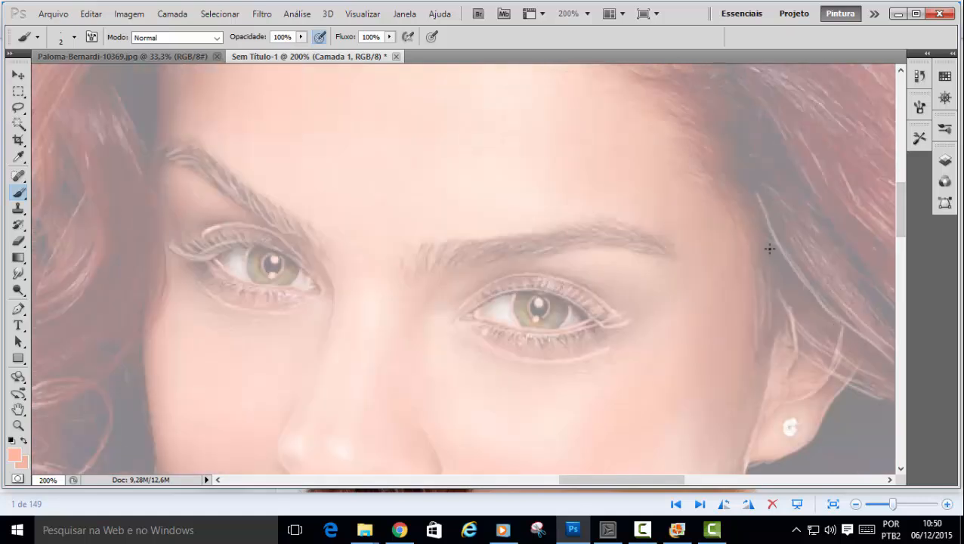
pyautogui.scroll(3, 763, 272)
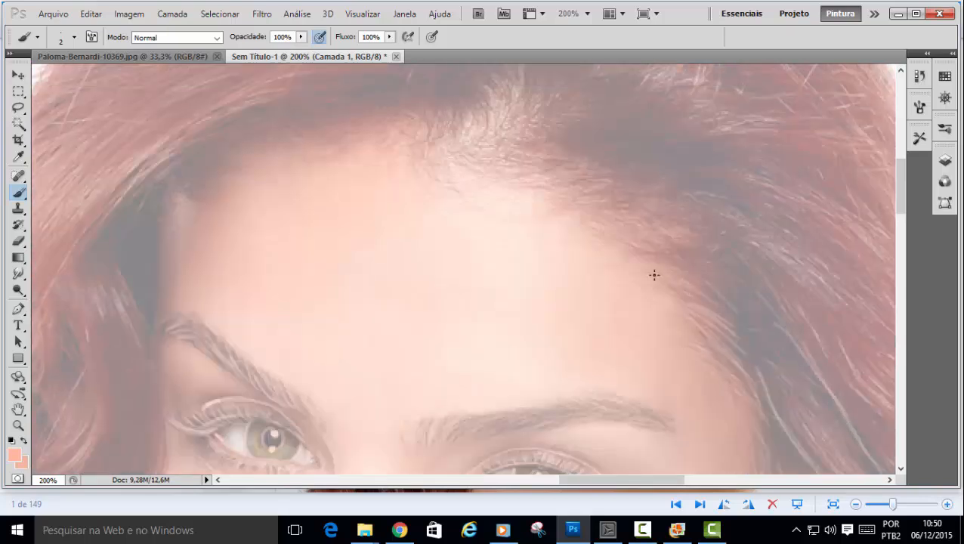
# Sketch light hair strands along the hairline and short strokes near the crown.
pyautogui.moveTo(444, 152)
pyautogui.mouseDown()
pyautogui.moveTo(447, 88)
pyautogui.moveTo(269, 114)
pyautogui.moveTo(100, 230)
pyautogui.mouseUp()
pyautogui.moveTo(361, 141)
pyautogui.mouseDown()
pyautogui.moveTo(274, 124)
pyautogui.moveTo(226, 153)
pyautogui.mouseUp()
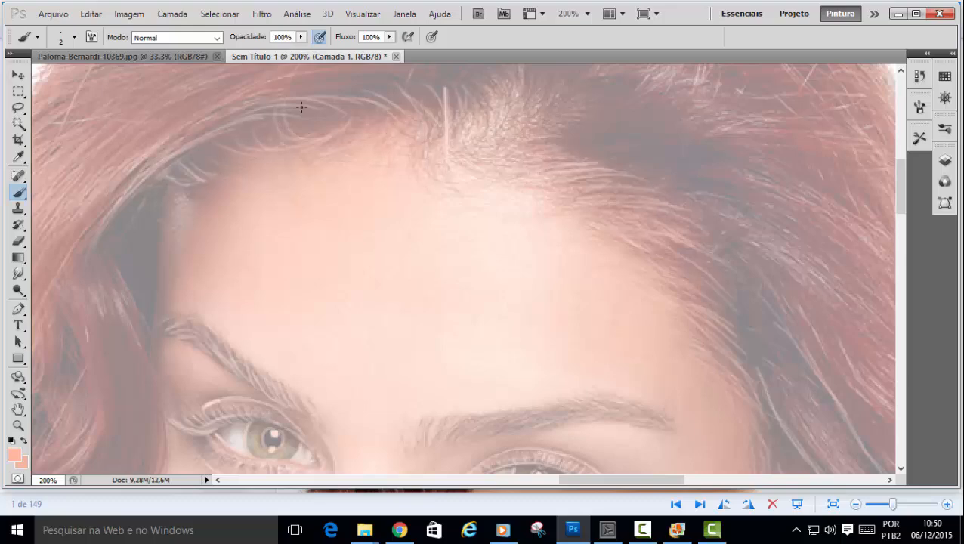
pyautogui.moveTo(901, 181); pyautogui.dragTo(901, 158)
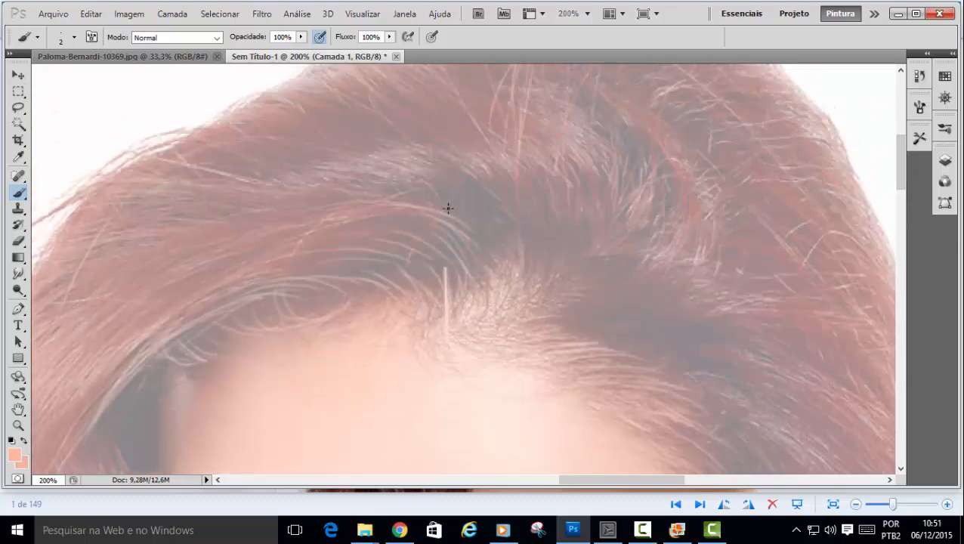
pyautogui.moveTo(168, 246); pyautogui.dragTo(44, 356)
pyautogui.moveTo(452, 182); pyautogui.dragTo(504, 236)
pyautogui.moveTo(520, 189); pyautogui.dragTo(535, 264)
pyautogui.moveTo(560, 194); pyautogui.dragTo(557, 252)
pyautogui.moveTo(577, 148); pyautogui.dragTo(607, 229)
pyautogui.moveTo(518, 174)
pyautogui.mouseDown()
pyautogui.moveTo(538, 229)
pyautogui.moveTo(532, 221)
pyautogui.mouseUp()
pyautogui.moveTo(542, 133)
pyautogui.mouseDown()
pyautogui.moveTo(600, 194)
pyautogui.moveTo(432, 74)
pyautogui.mouseUp()
# Brush more thin strands across the upper-left hair.
pyautogui.moveTo(532, 232)
pyautogui.mouseDown()
pyautogui.moveTo(486, 187)
pyautogui.moveTo(254, 127)
pyautogui.mouseUp()
pyautogui.moveTo(492, 152); pyautogui.dragTo(329, 112)
pyautogui.moveTo(462, 119); pyautogui.dragTo(373, 87)
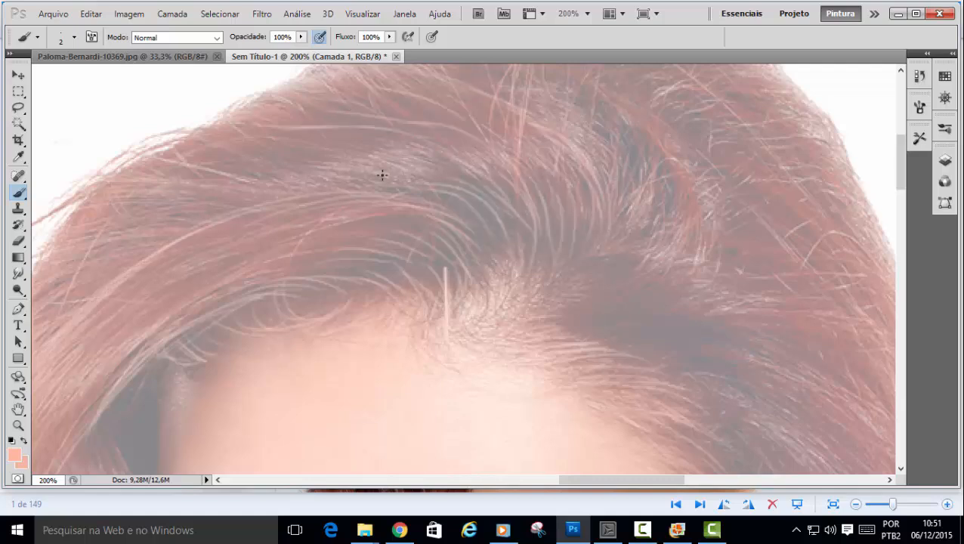
pyautogui.moveTo(340, 167); pyautogui.dragTo(243, 154)
pyautogui.moveTo(315, 184); pyautogui.dragTo(109, 182)
pyautogui.moveTo(136, 230); pyautogui.dragTo(80, 274)
pyautogui.moveTo(900, 175); pyautogui.dragTo(907, 163)
pyautogui.moveTo(634, 313); pyautogui.dragTo(545, 192)
pyautogui.moveTo(652, 263); pyautogui.dragTo(465, 149)
pyautogui.moveTo(663, 250)
pyautogui.mouseDown()
pyautogui.moveTo(621, 177)
pyautogui.moveTo(554, 139)
pyautogui.mouseUp()
# Add thin hair strands across the top of the head and the upper right.
pyautogui.moveTo(111, 265); pyautogui.dragTo(59, 373)
pyautogui.moveTo(612, 155); pyautogui.dragTo(550, 131)
pyautogui.moveTo(572, 120)
pyautogui.mouseDown()
pyautogui.moveTo(503, 112)
pyautogui.moveTo(609, 94)
pyautogui.mouseUp()
pyautogui.moveTo(612, 133); pyautogui.dragTo(695, 115)
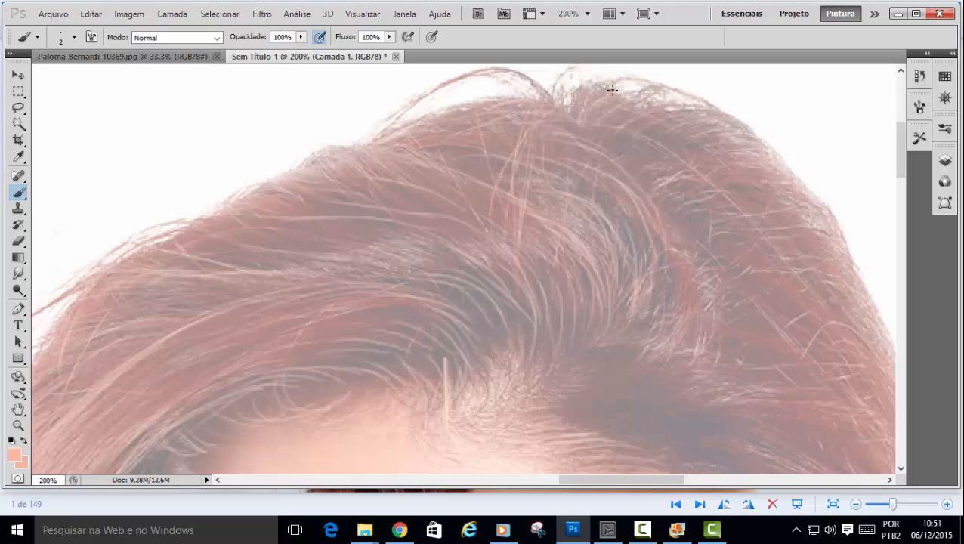
pyautogui.moveTo(669, 204); pyautogui.dragTo(747, 188)
pyautogui.moveTo(678, 219)
pyautogui.mouseDown()
pyautogui.moveTo(783, 209)
pyautogui.moveTo(802, 218)
pyautogui.mouseUp()
pyautogui.moveTo(727, 251); pyautogui.dragTo(817, 228)
pyautogui.moveTo(681, 312); pyautogui.dragTo(700, 237)
pyautogui.moveTo(592, 358); pyautogui.dragTo(690, 321)
pyautogui.moveTo(575, 401); pyautogui.dragTo(636, 376)
pyautogui.moveTo(574, 415); pyautogui.dragTo(613, 410)
pyautogui.moveTo(652, 425); pyautogui.dragTo(721, 410)
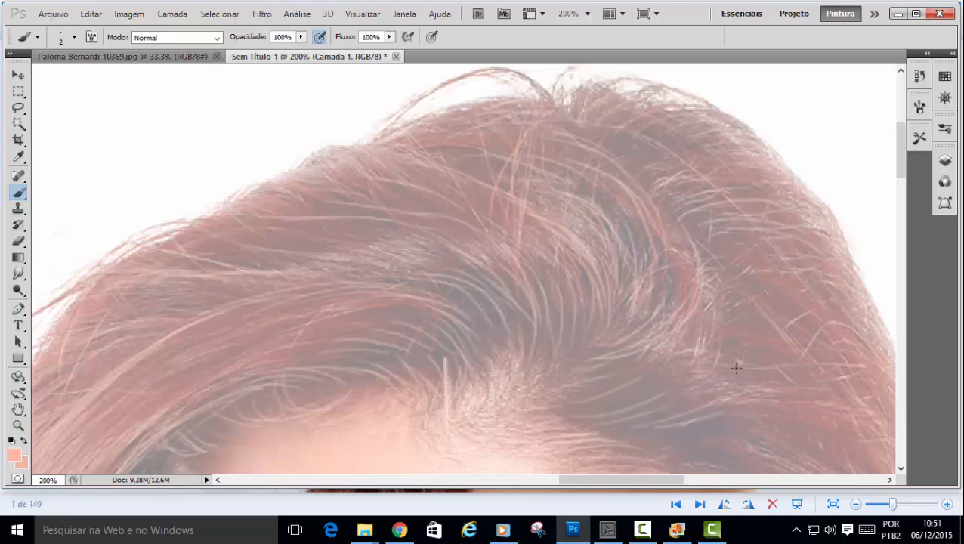
pyautogui.moveTo(900, 144); pyautogui.dragTo(900, 176)
# Brush hair strands across the right-side hair and down the lower-left hair.
pyautogui.moveTo(693, 170); pyautogui.dragTo(865, 226)
pyautogui.moveTo(821, 206); pyautogui.dragTo(883, 239)
pyautogui.moveTo(706, 227); pyautogui.dragTo(817, 298)
pyautogui.moveTo(119, 310); pyautogui.dragTo(144, 391)
pyautogui.moveTo(107, 322); pyautogui.dragTo(131, 404)
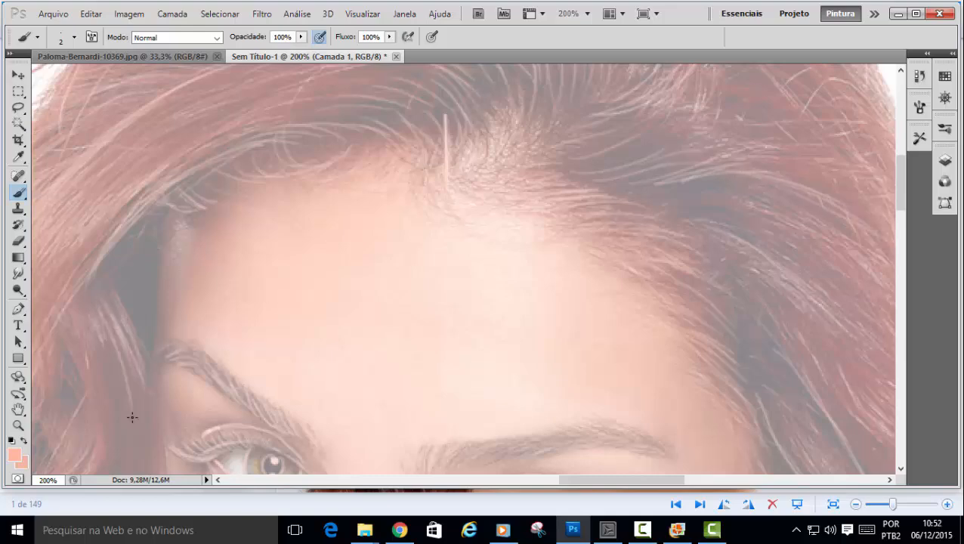
pyautogui.moveTo(69, 336); pyautogui.dragTo(95, 450)
pyautogui.moveTo(81, 324); pyautogui.dragTo(112, 463)
pyautogui.moveTo(123, 410); pyautogui.dragTo(128, 465)
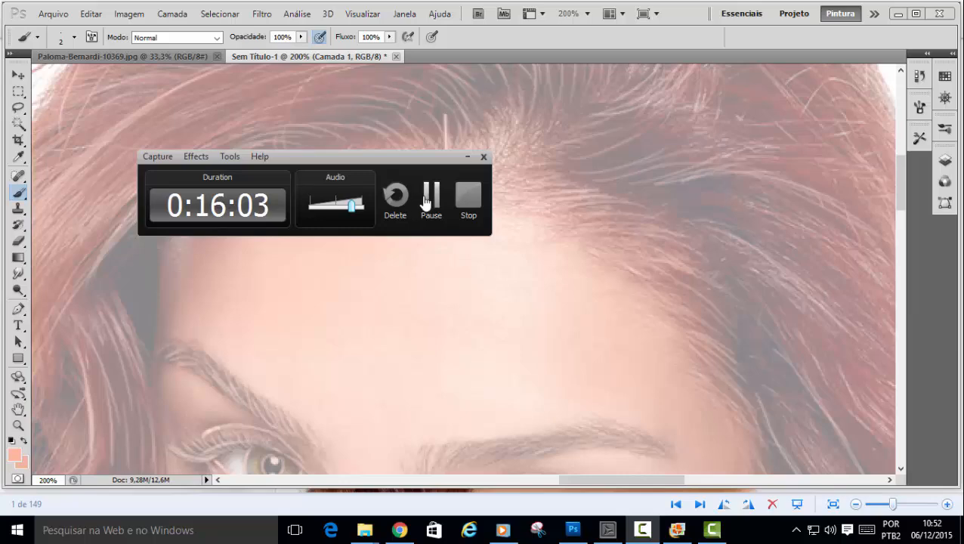
pyautogui.click(425, 198)
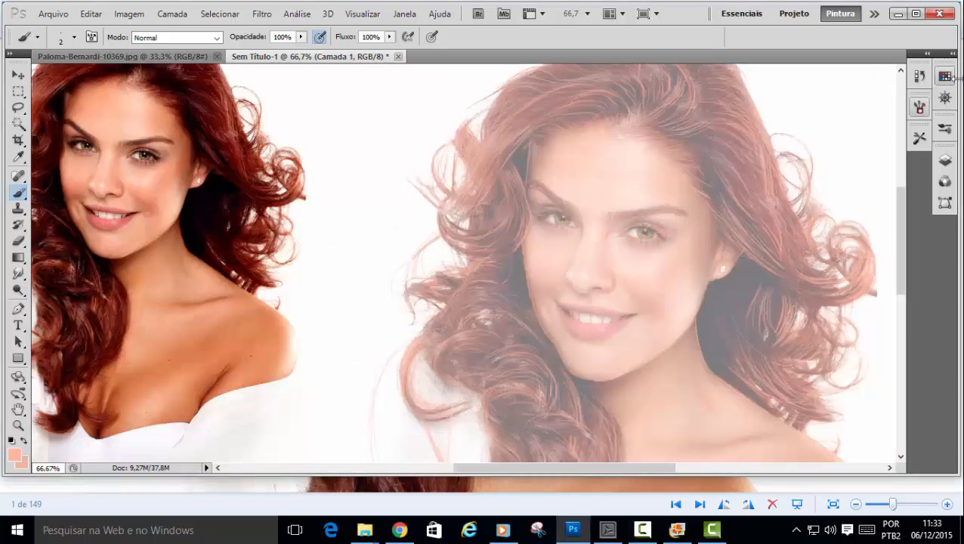
# Hide the Camada 1 photo layer and make esboço the working layer.
pyautogui.scroll(-5, 680, 261)
pyautogui.scroll(-3, 682, 270)
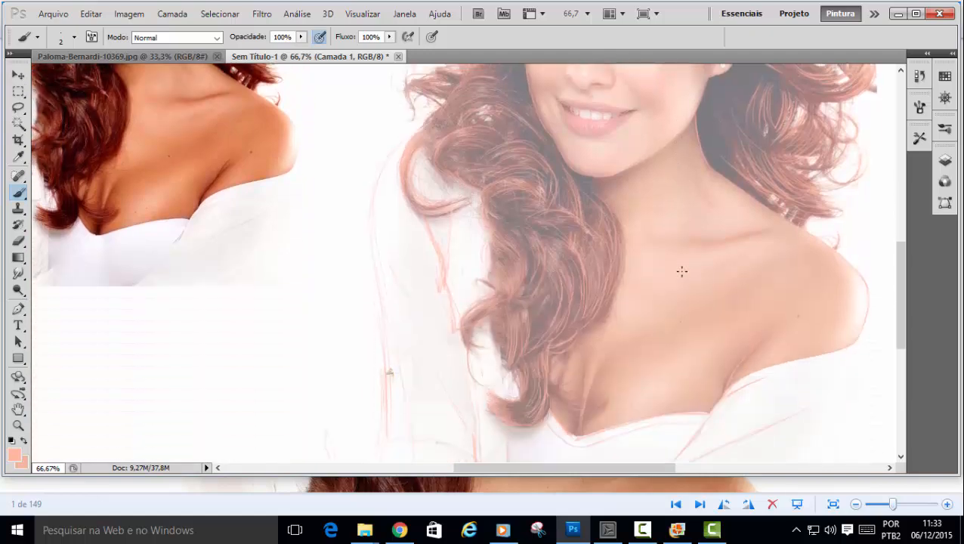
pyautogui.scroll(8, 684, 270)
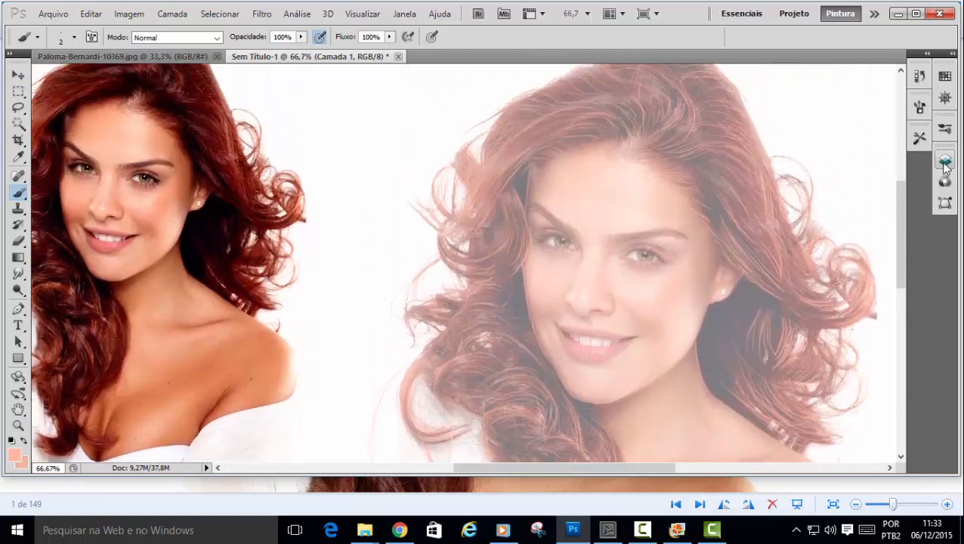
pyautogui.click(944, 161)
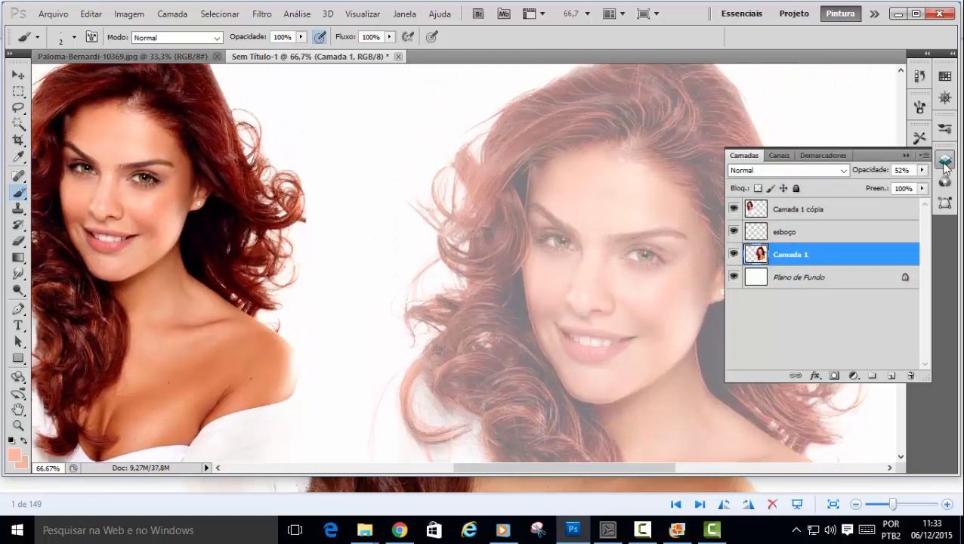
pyautogui.click(734, 255)
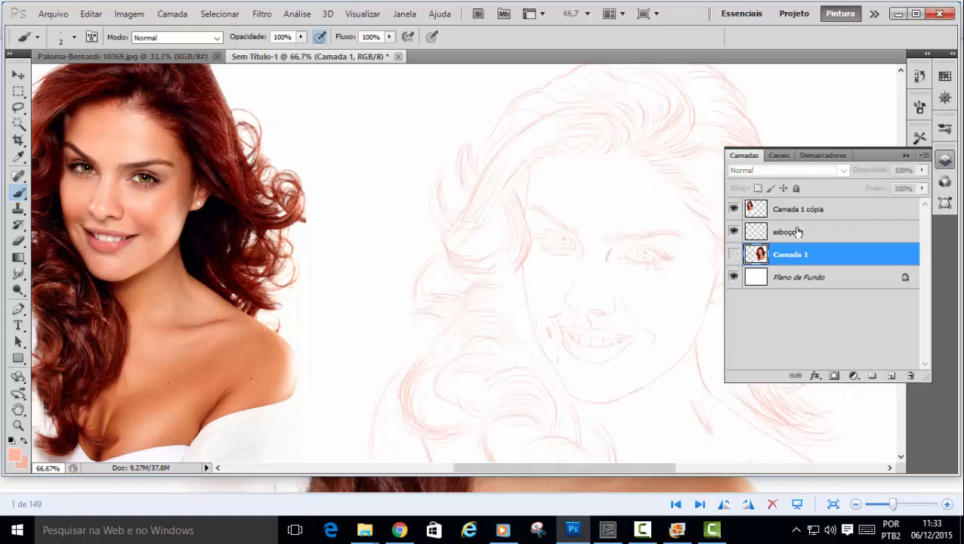
pyautogui.click(819, 236)
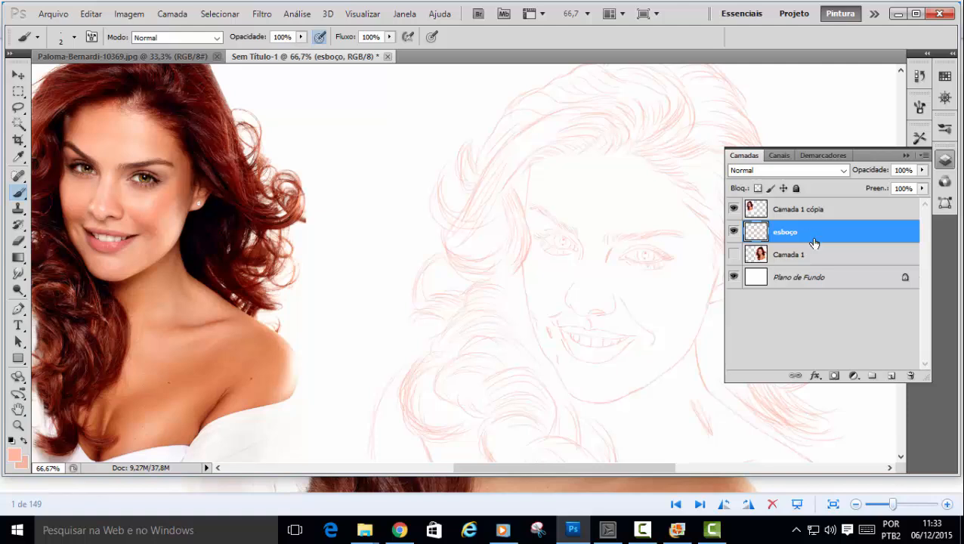
# Duplicate esboço with Ctrl+J, move the copy to the top, lock it and compare its visibility.
pyautogui.hotkey('ctrl', 'j')
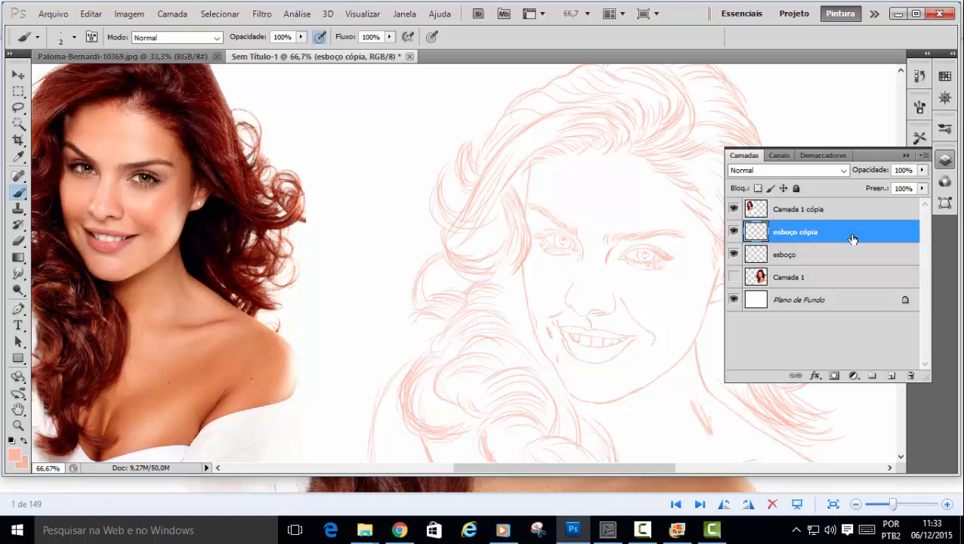
pyautogui.moveTo(852, 239); pyautogui.dragTo(854, 204)
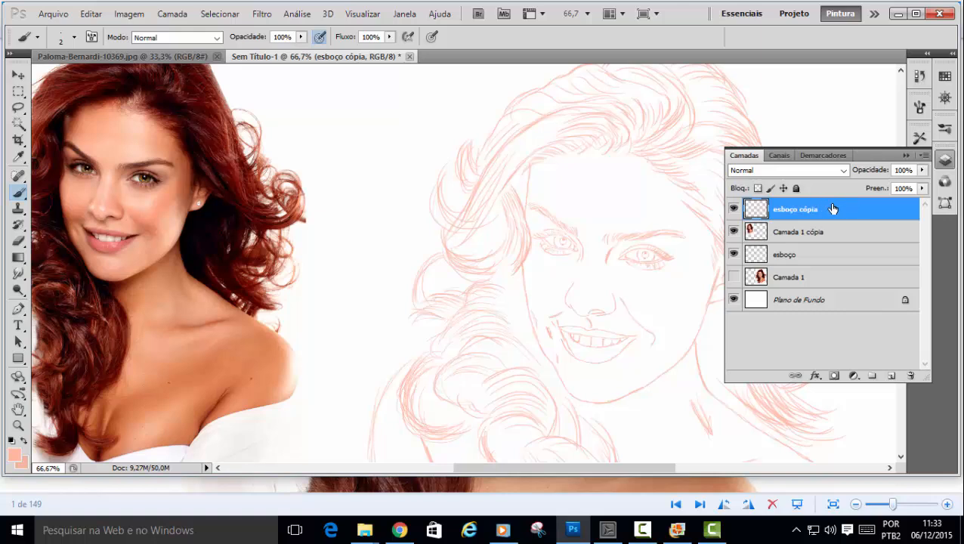
pyautogui.click(796, 189)
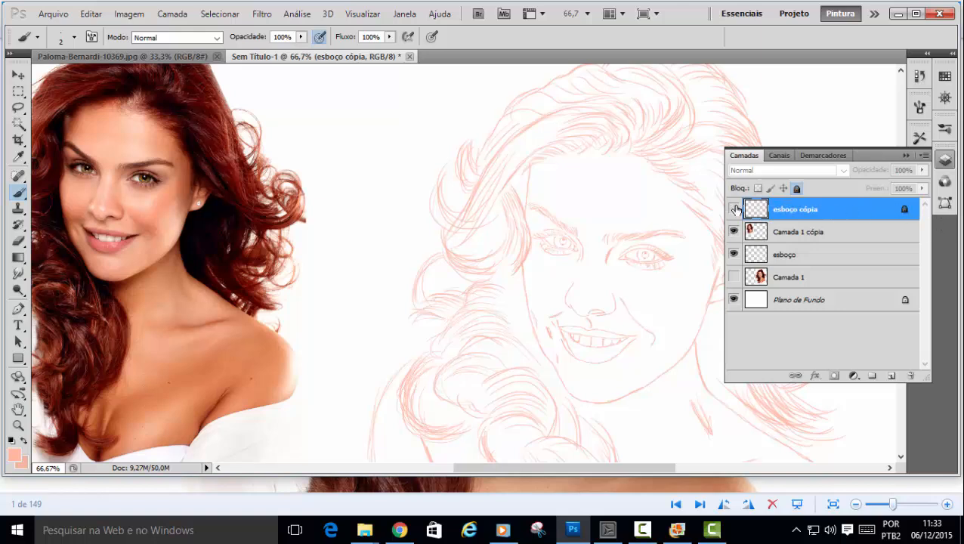
pyautogui.click(734, 209)
pyautogui.click(734, 209)
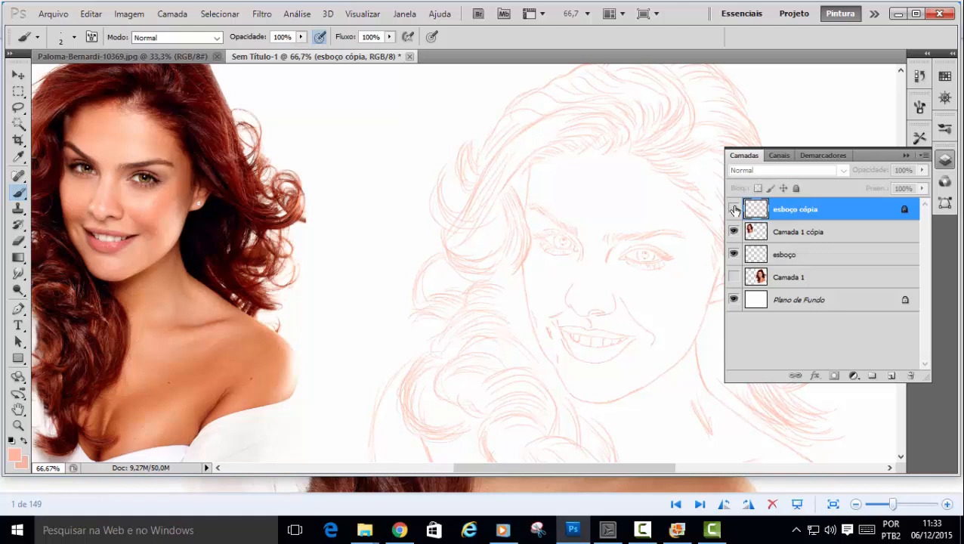
pyautogui.click(734, 210)
pyautogui.click(734, 209)
pyautogui.click(734, 209)
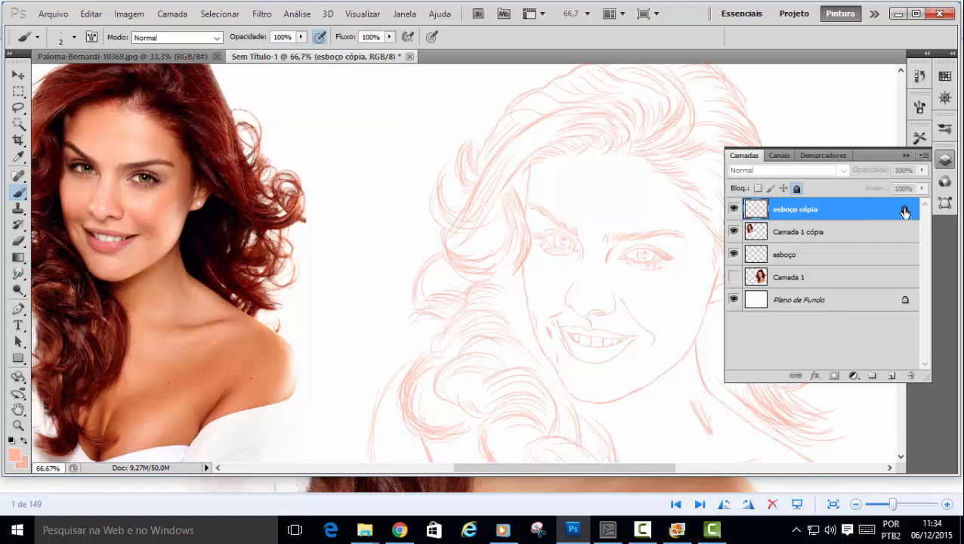
# Unlock esboço cópia, duplicate it again and merge both copies into esboço cópia 2.
pyautogui.click(798, 189)
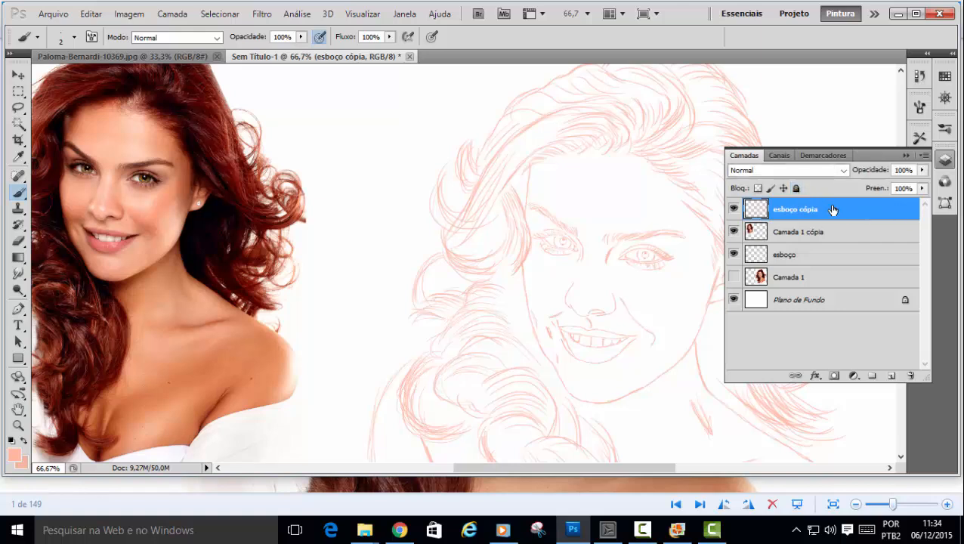
pyautogui.hotkey('ctrl', 'j')
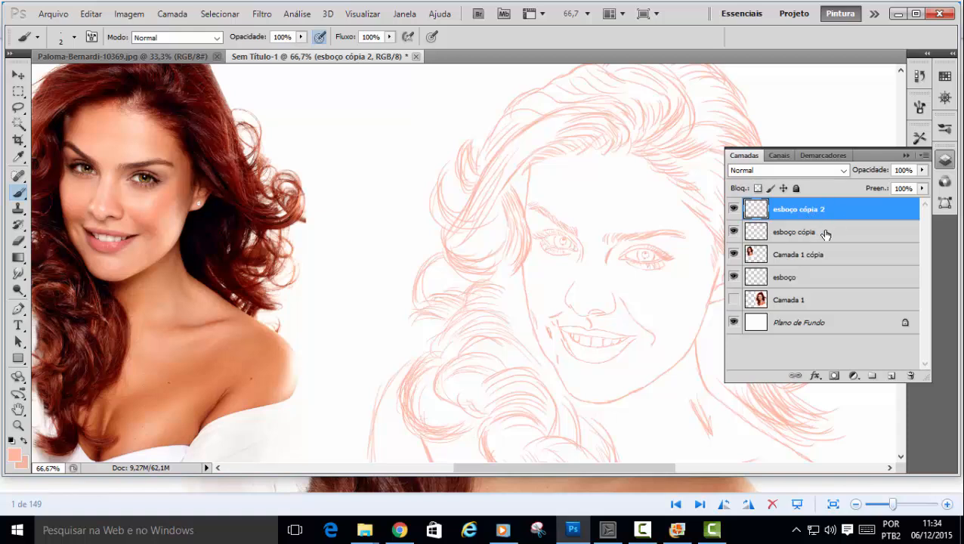
pyautogui.keyDown('shift'); pyautogui.click(827, 233); pyautogui.keyUp('shift')
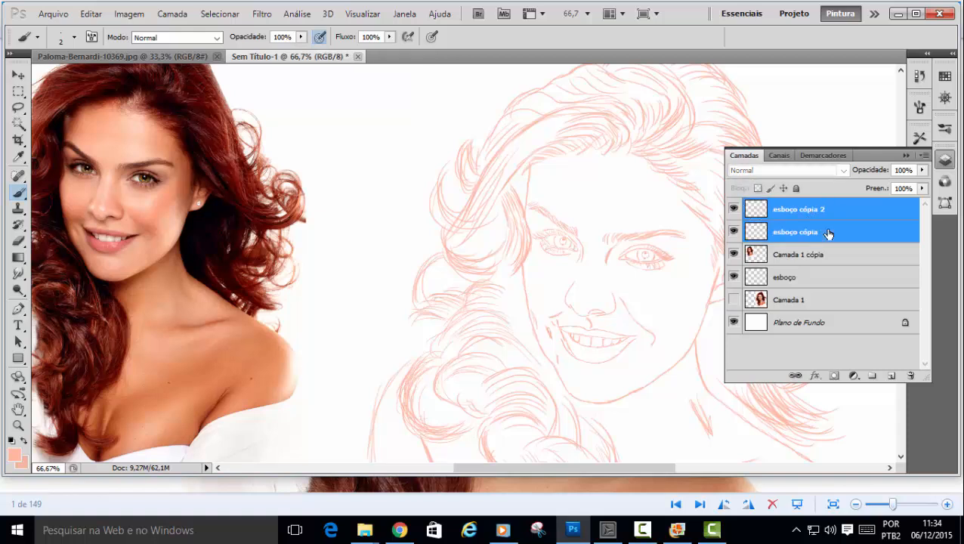
pyautogui.hotkey('ctrl', 'e')
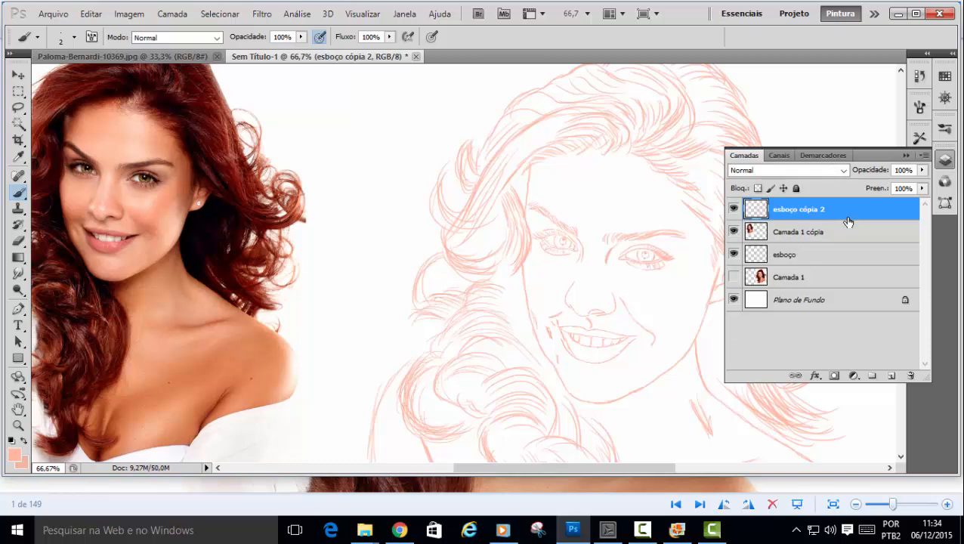
# Add a new empty layer above esboço, rename it 'base', then zoom out.
pyautogui.scroll(2, 650, 246)
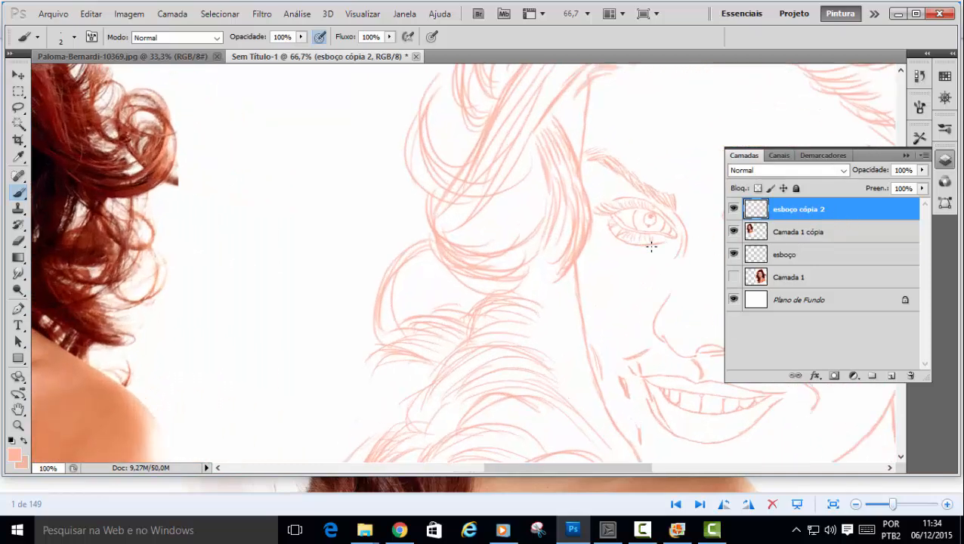
pyautogui.moveTo(619, 466); pyautogui.dragTo(708, 473)
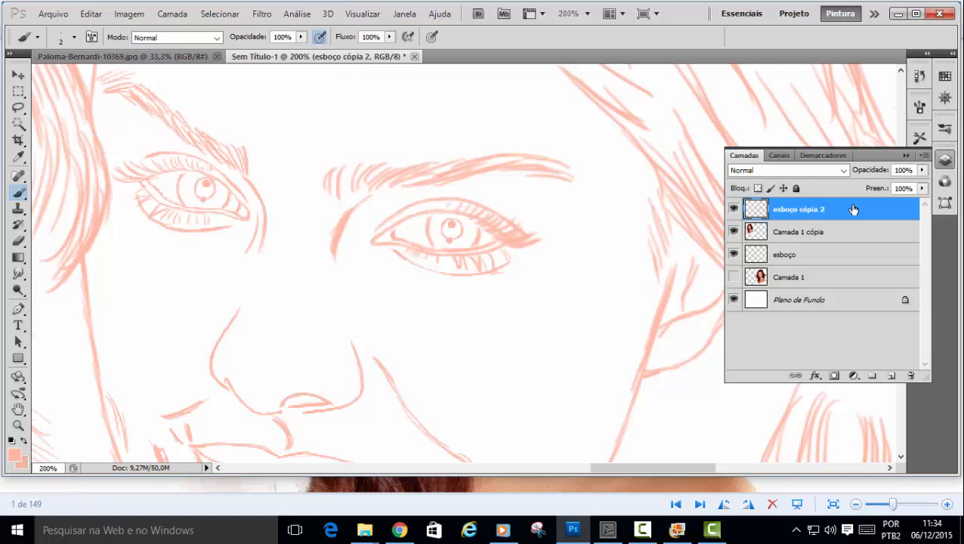
pyautogui.click(831, 264)
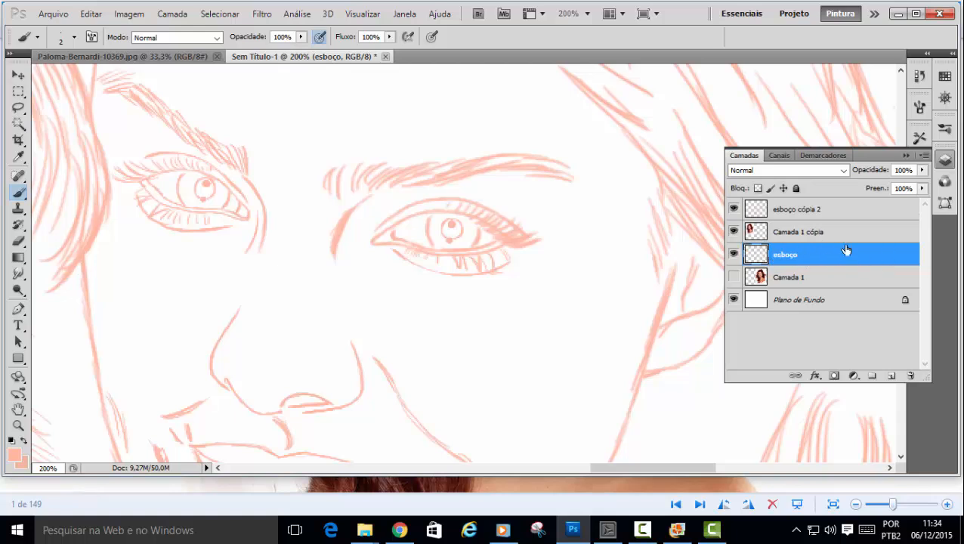
pyautogui.click(891, 376)
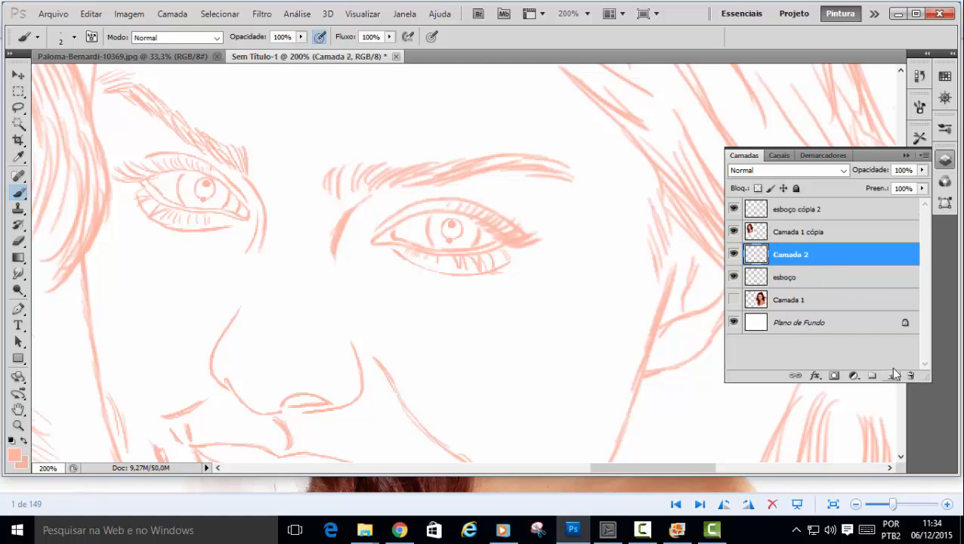
pyautogui.doubleClick(791, 257)
pyautogui.write('b')
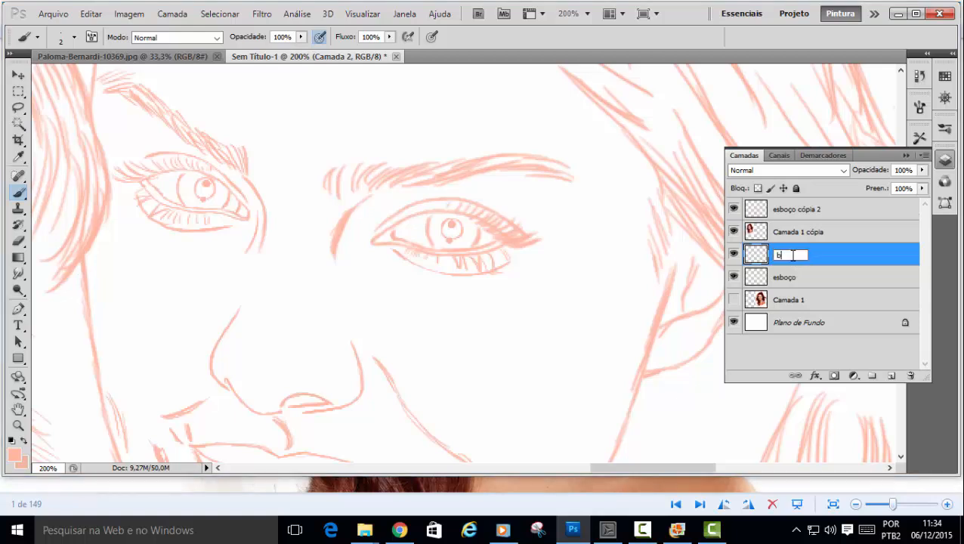
pyautogui.write('ase')
pyautogui.press('Return')
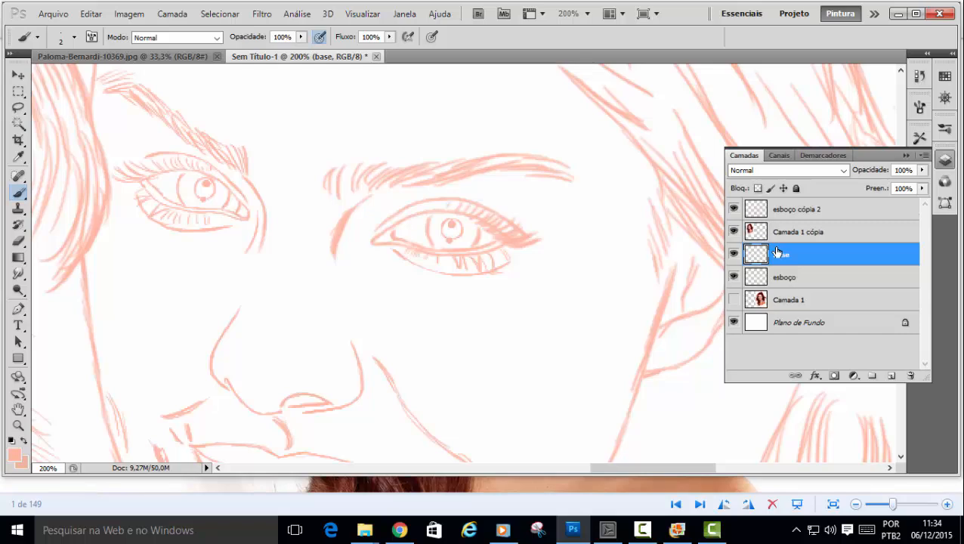
pyautogui.hotkey('ctrl', '-')
pyautogui.scroll(-3, 321, 252)
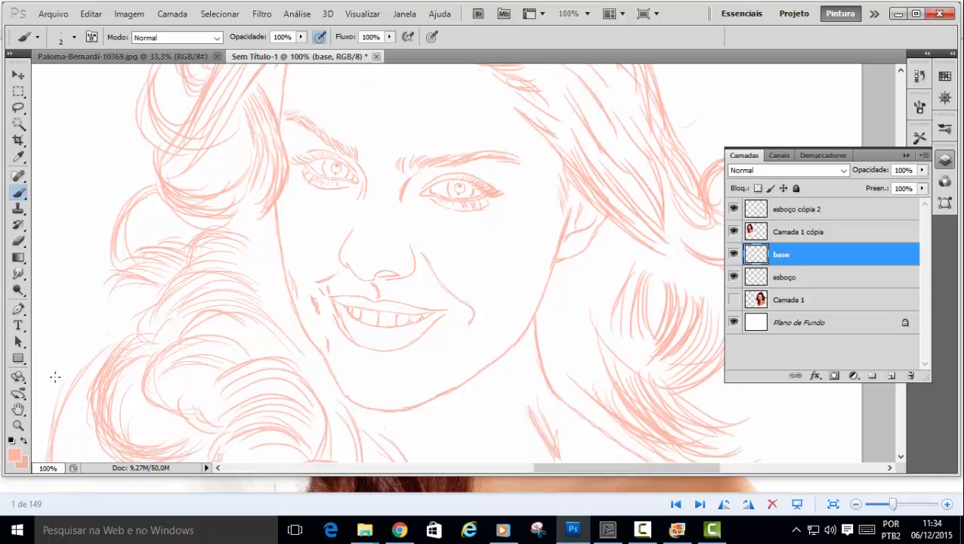
# Set the foreground colour to the very light grey ece9e7 in the Color Picker.
pyautogui.click(15, 454)
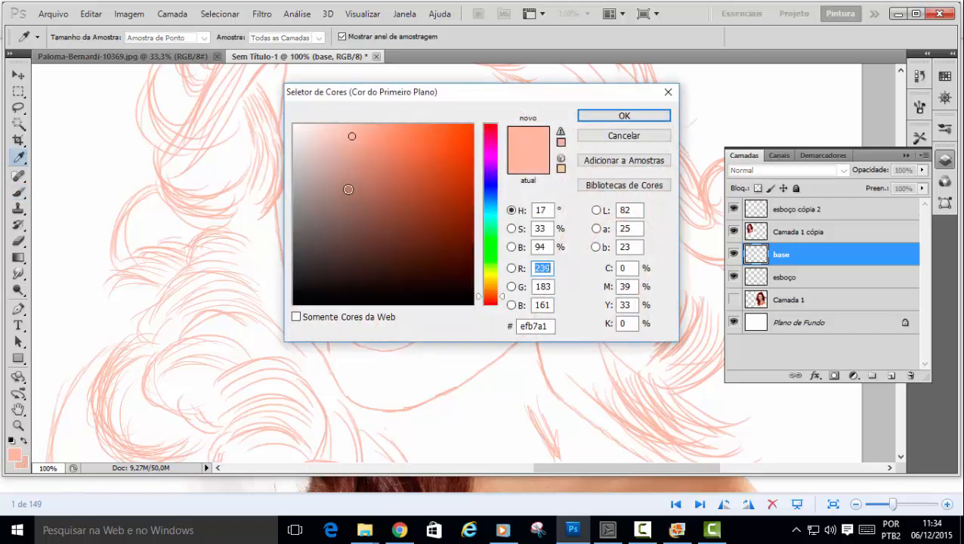
pyautogui.moveTo(328, 148)
pyautogui.mouseDown()
pyautogui.moveTo(301, 126)
pyautogui.moveTo(285, 141)
pyautogui.moveTo(297, 137)
pyautogui.mouseUp()
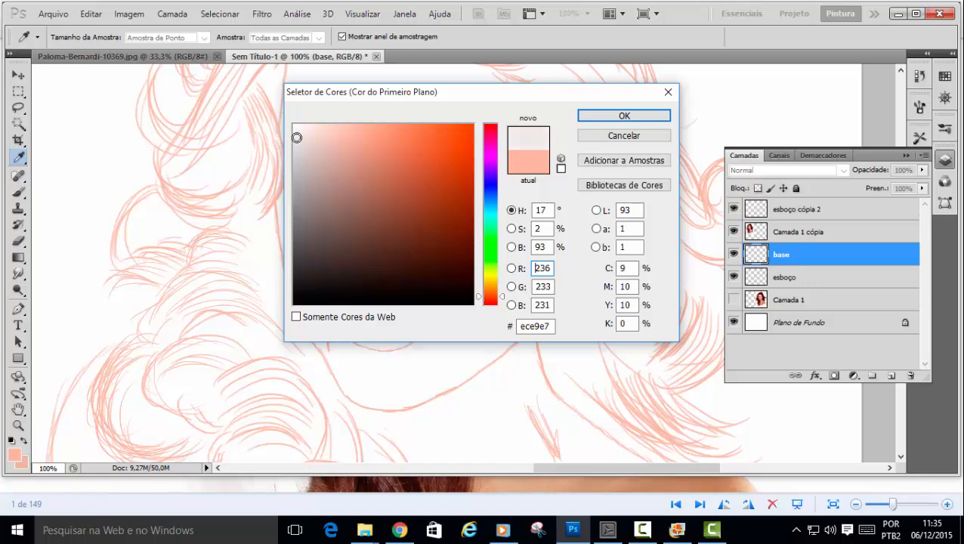
pyautogui.click(625, 117)
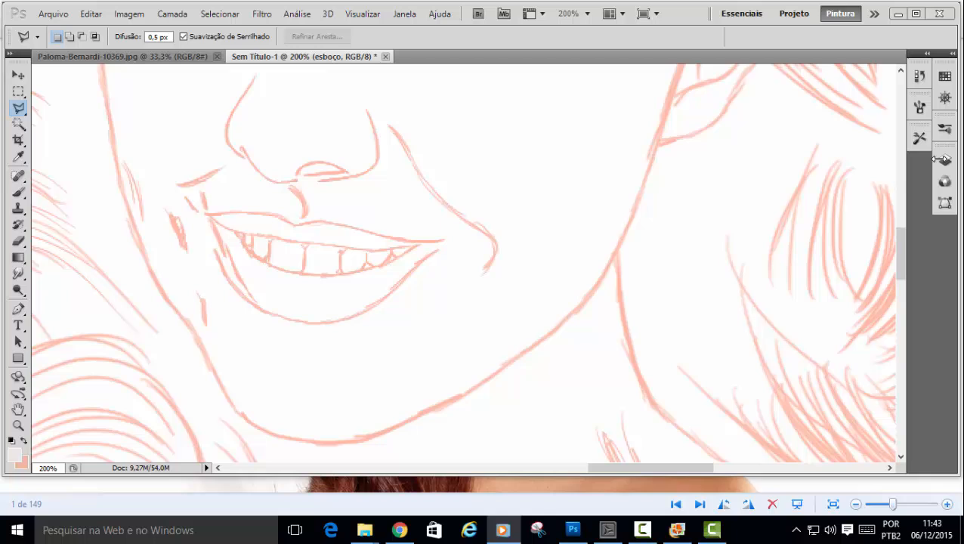
pyautogui.click(945, 160)
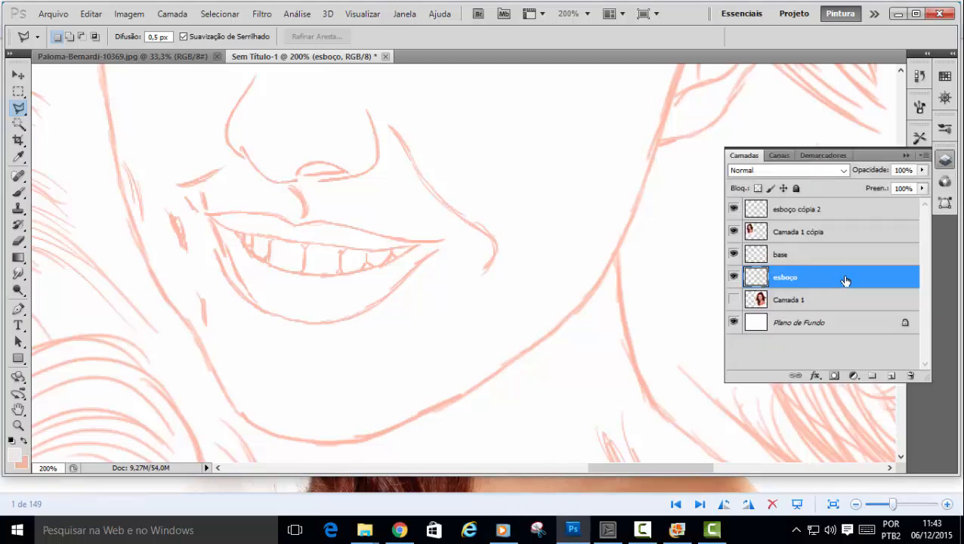
# Trace the face outline with the Pen tool from the right temple down the jaw to the chin.
pyautogui.click(905, 155)
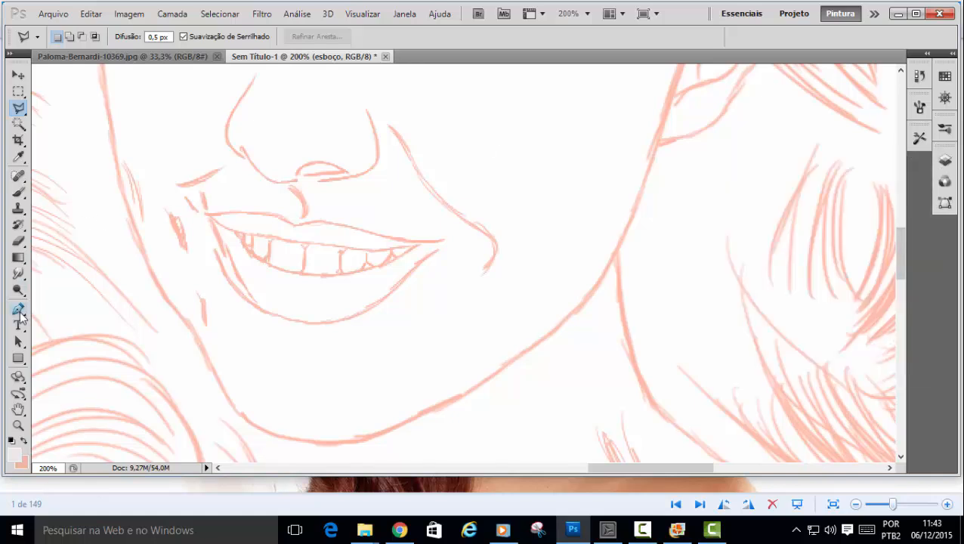
pyautogui.click(19, 311)
pyautogui.scroll(5, 623, 185)
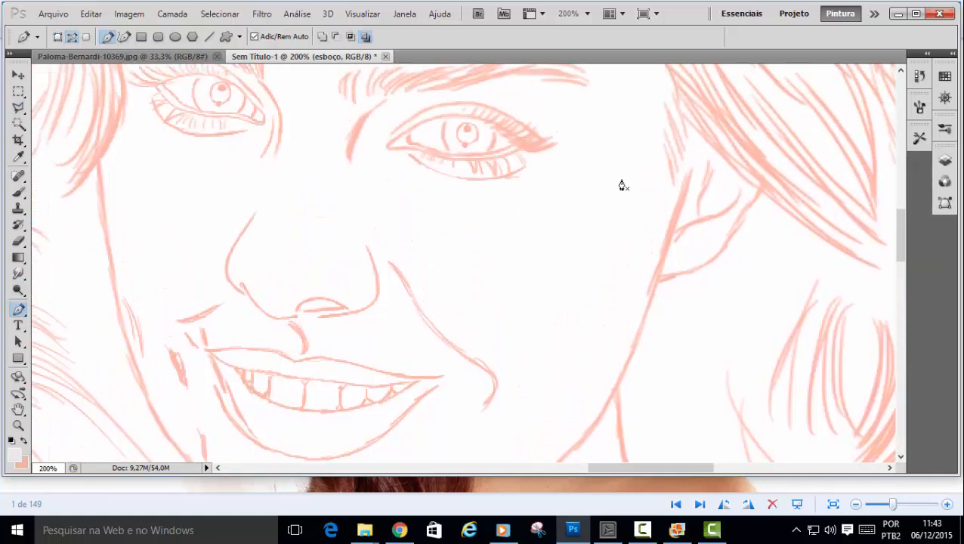
pyautogui.scroll(1, 624, 185)
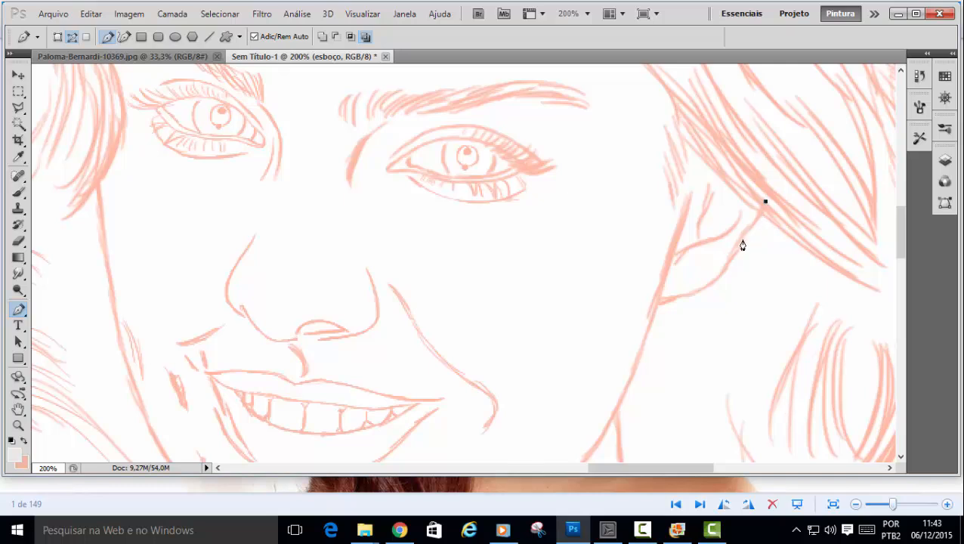
pyautogui.moveTo(737, 244); pyautogui.dragTo(709, 284)
pyautogui.scroll(-3, 721, 273)
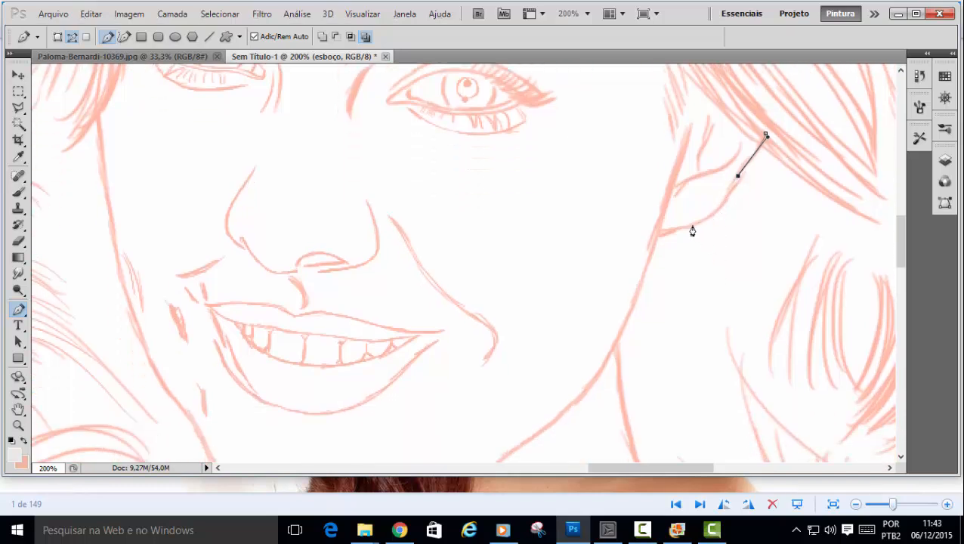
pyautogui.moveTo(693, 225); pyautogui.dragTo(661, 240)
pyautogui.moveTo(657, 235); pyautogui.dragTo(661, 236)
pyautogui.scroll(-3, 657, 246)
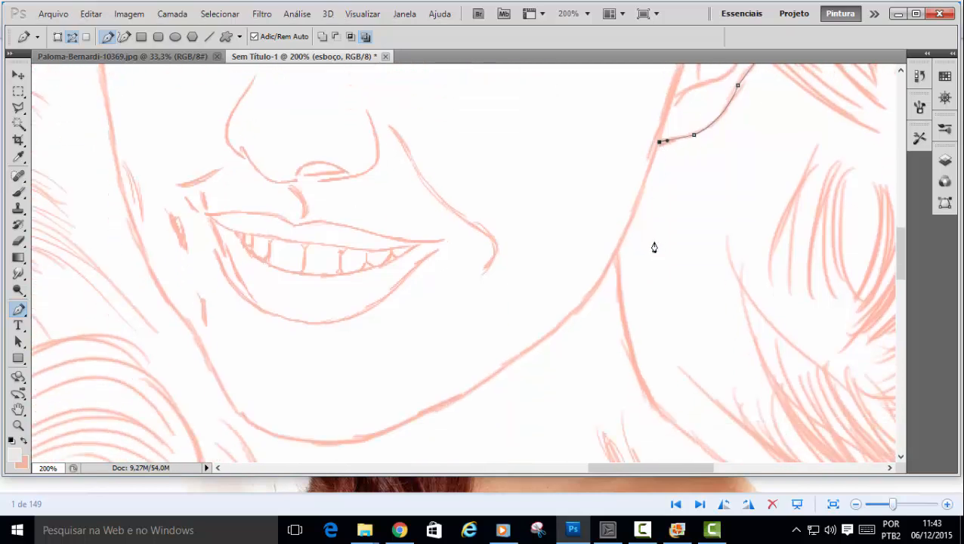
pyautogui.click(617, 260)
pyautogui.scroll(-3, 511, 278)
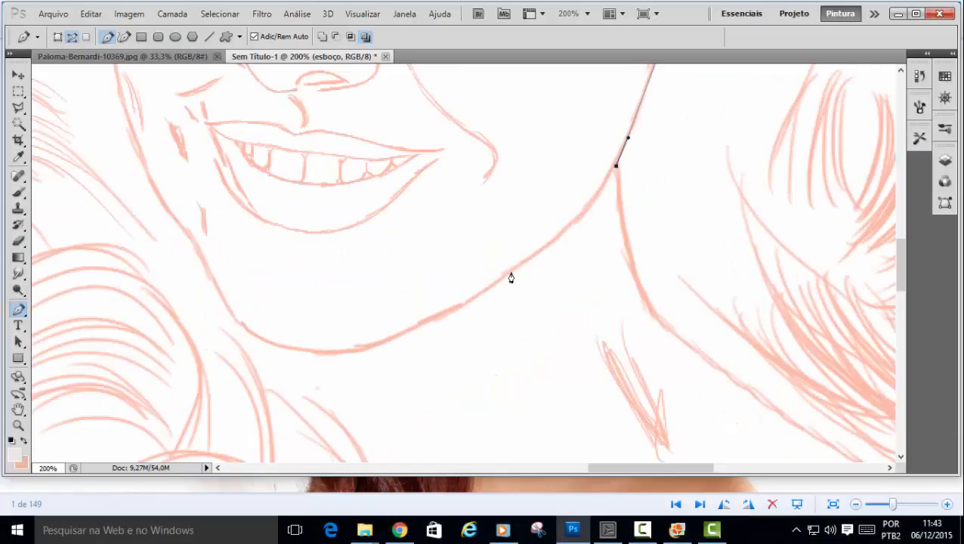
pyautogui.moveTo(510, 272); pyautogui.dragTo(486, 294)
pyautogui.moveTo(388, 338); pyautogui.dragTo(350, 353)
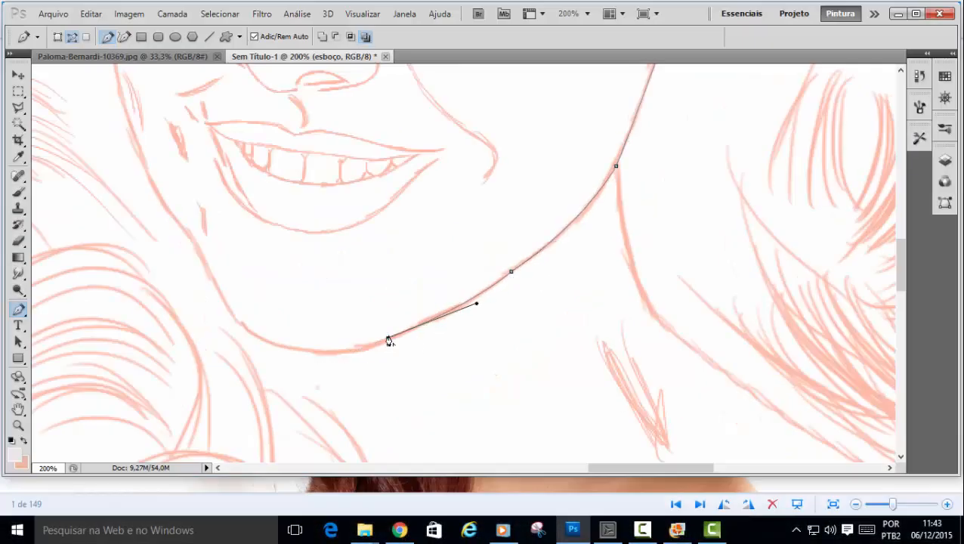
pyautogui.moveTo(279, 344); pyautogui.dragTo(221, 297)
# Continue the path up the left cheek, across the forehead hairline and down the right side to close it.
pyautogui.moveTo(181, 225); pyautogui.dragTo(111, 181)
pyautogui.scroll(3, 137, 247)
pyautogui.keyDown('alt'); pyautogui.click(137, 244); pyautogui.keyUp('alt')
pyautogui.scroll(3, 117, 249)
pyautogui.moveTo(113, 237); pyautogui.dragTo(123, 139)
pyautogui.keyDown('alt'); pyautogui.click(112, 238); pyautogui.keyUp('alt')
pyautogui.scroll(2, 111, 235)
pyautogui.keyDown('alt'); pyautogui.click(96, 165); pyautogui.keyUp('alt')
pyautogui.scroll(5, 114, 178)
pyautogui.scroll(5, 132, 178)
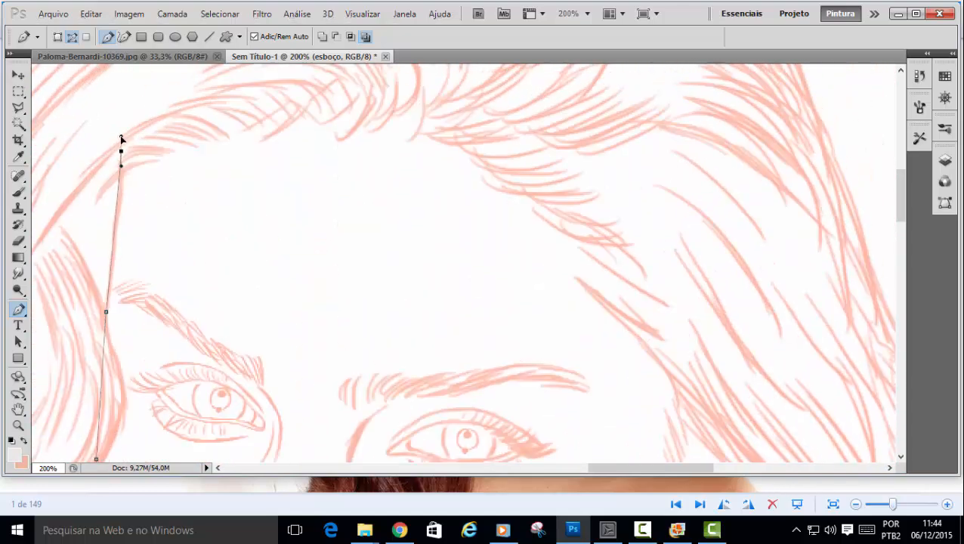
pyautogui.keyDown('alt'); pyautogui.click(120, 151); pyautogui.keyUp('alt')
pyautogui.scroll(2, 134, 121)
pyautogui.moveTo(343, 95); pyautogui.dragTo(485, 110)
pyautogui.keyDown('alt'); pyautogui.click(343, 96); pyautogui.keyUp('alt')
pyautogui.moveTo(639, 131); pyautogui.dragTo(715, 278)
pyautogui.scroll(-3, 667, 151)
pyautogui.scroll(4, 680, 121)
pyautogui.keyDown('alt'); pyautogui.click(639, 144); pyautogui.keyUp('alt')
pyautogui.scroll(-8, 664, 174)
pyautogui.scroll(-5, 715, 278)
pyautogui.moveTo(763, 279); pyautogui.dragTo(731, 322)
pyautogui.moveTo(657, 381); pyautogui.dragTo(688, 372)
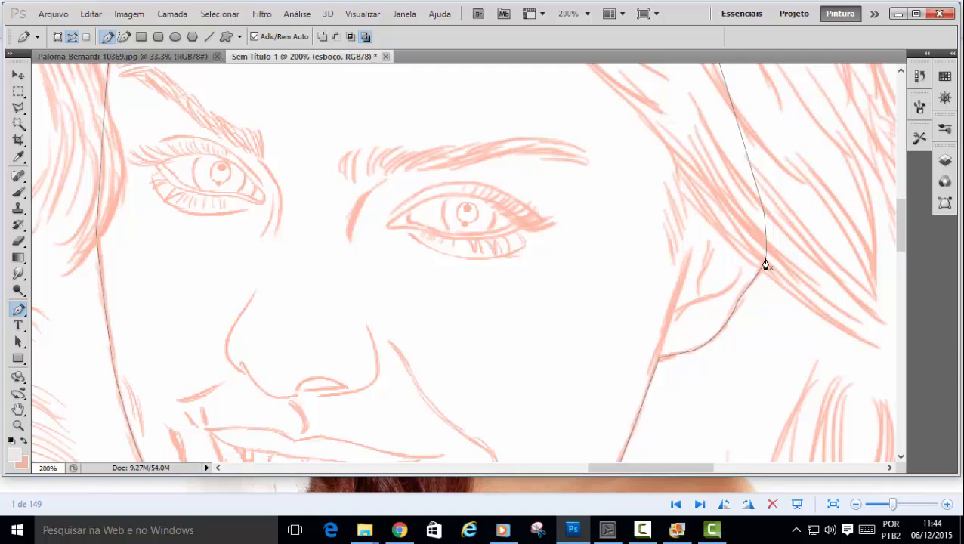
# Convert the traced path into a selection with a 0,5 px feather.
pyautogui.rightClick(765, 264)
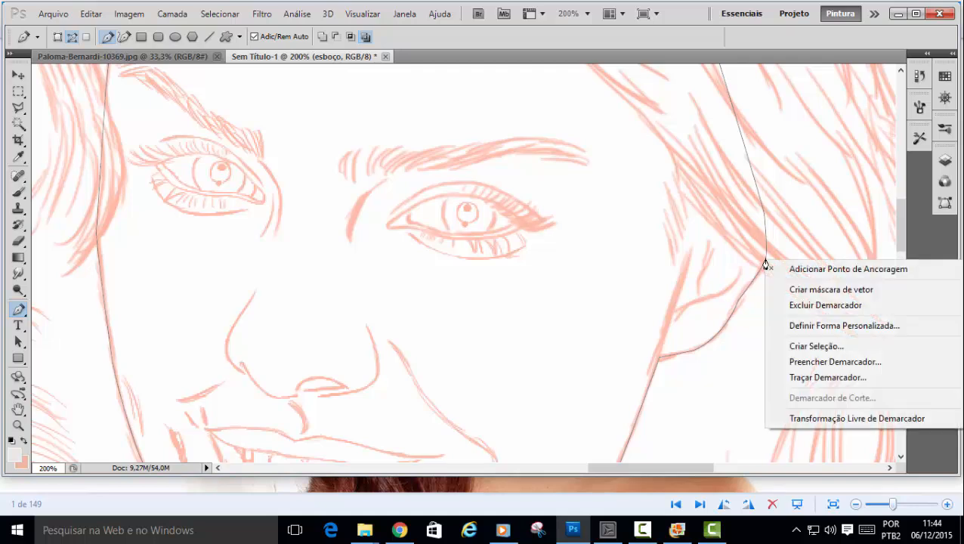
pyautogui.click(811, 346)
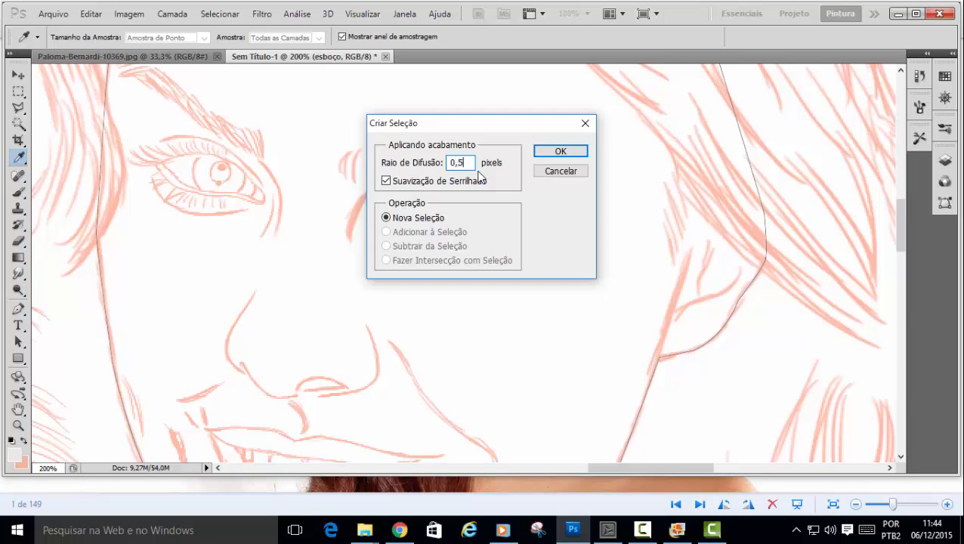
pyautogui.click(572, 151)
pyautogui.scroll(-5, 596, 212)
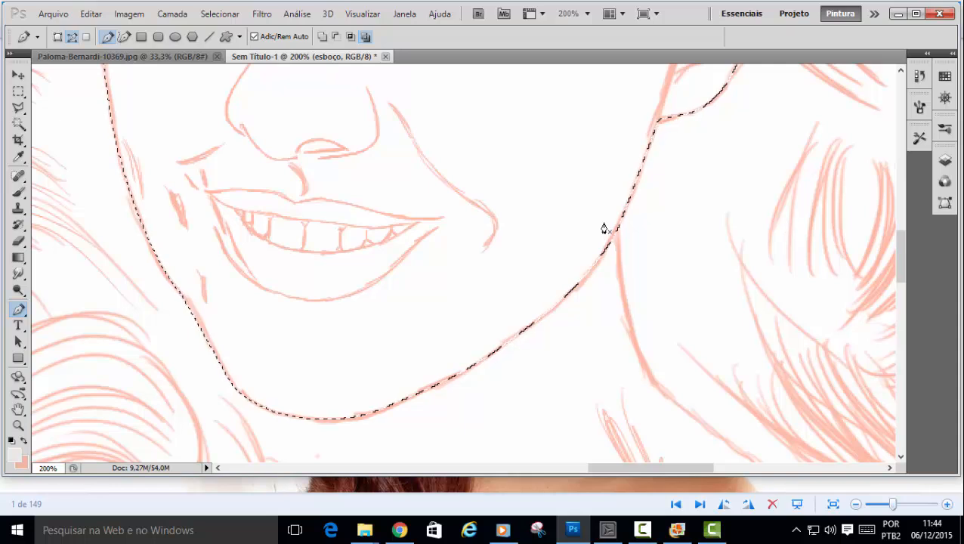
pyautogui.scroll(4, 603, 228)
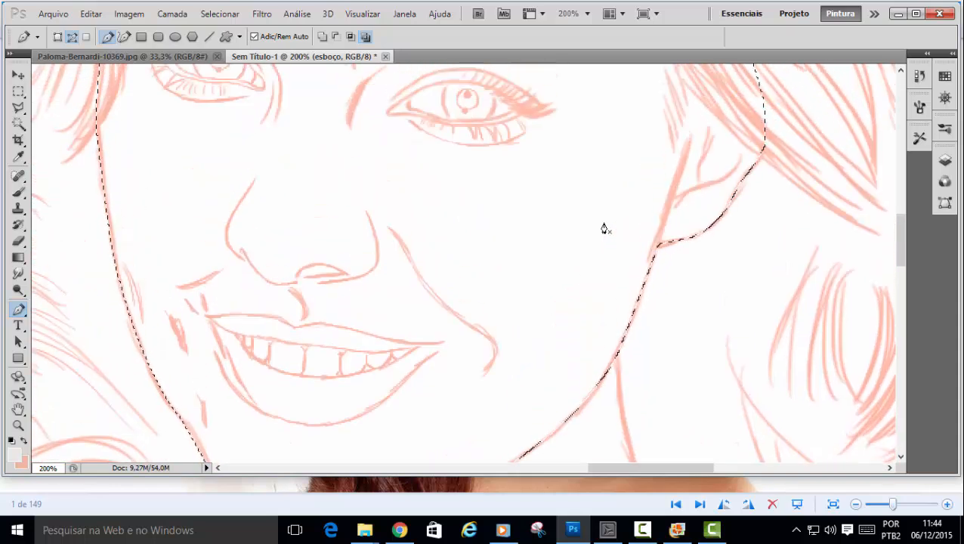
# Fill the face selection on the base layer with the light grey foreground colour, then deselect.
pyautogui.click(944, 161)
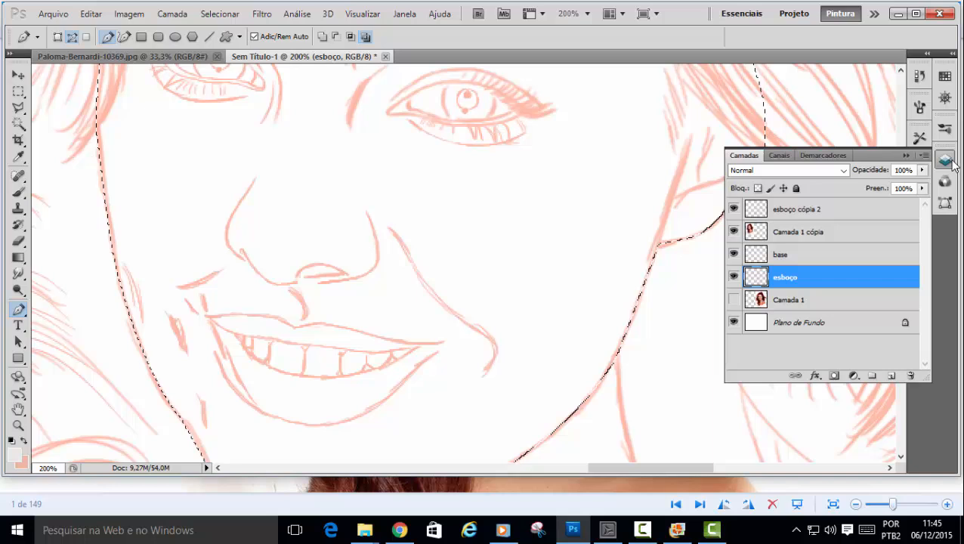
pyautogui.click(808, 261)
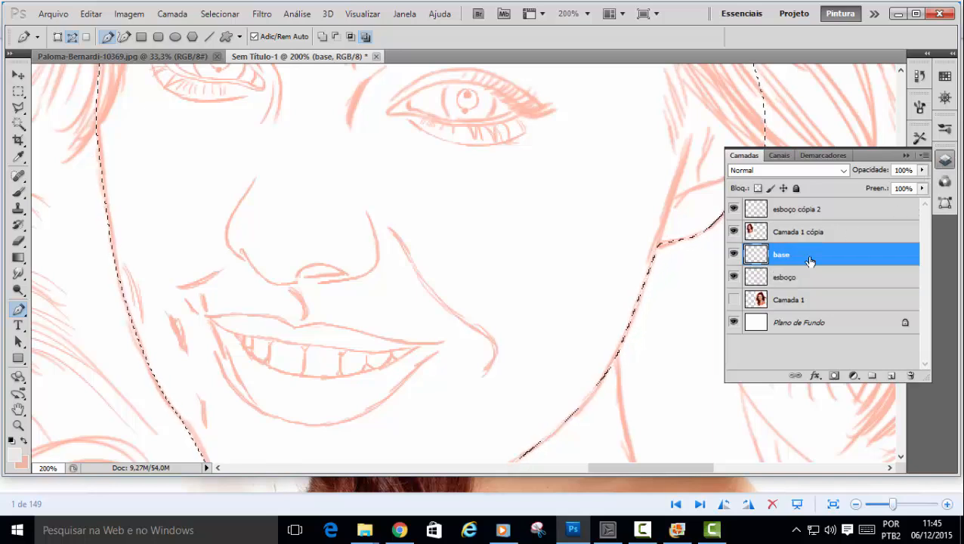
pyautogui.hotkey('alt', 'BackSpace')
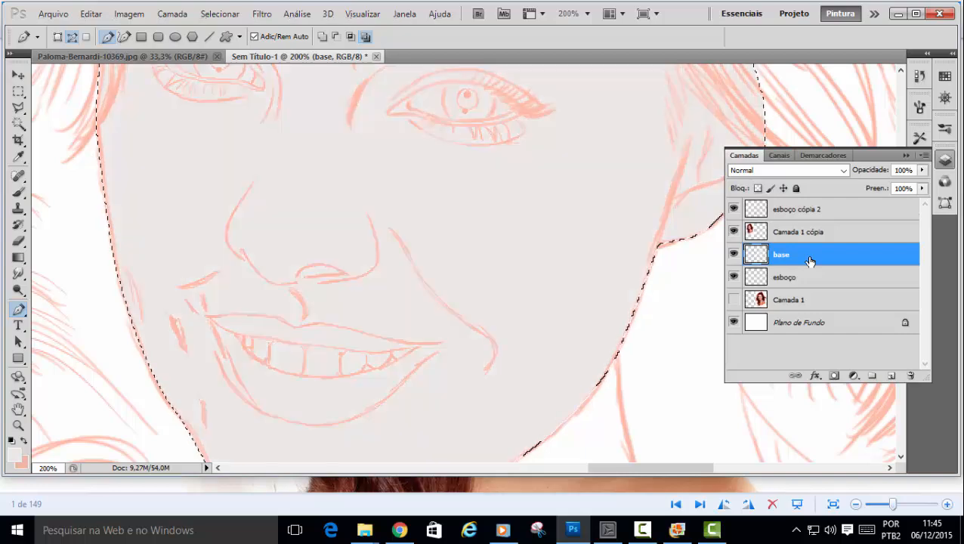
pyautogui.scroll(-4, 534, 360)
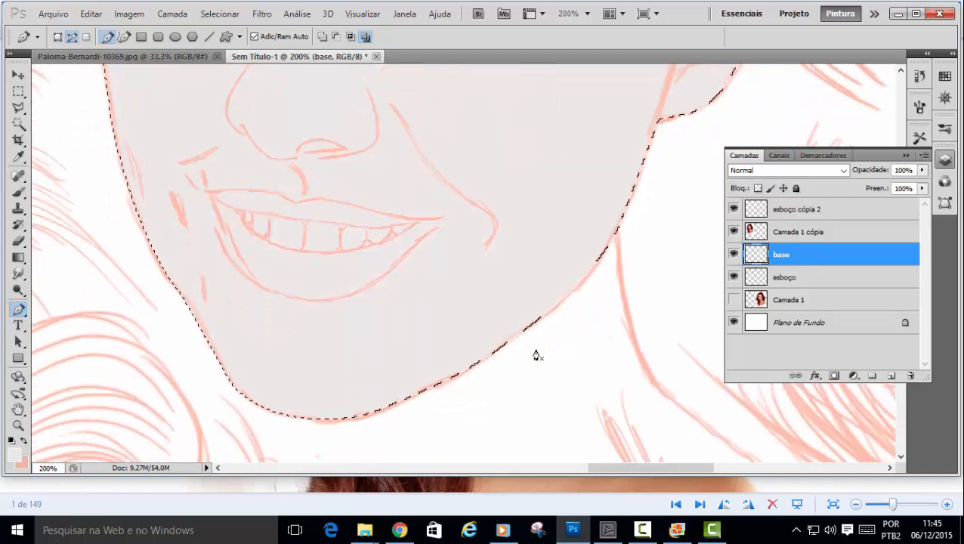
pyautogui.hotkey('ctrl', 'd')
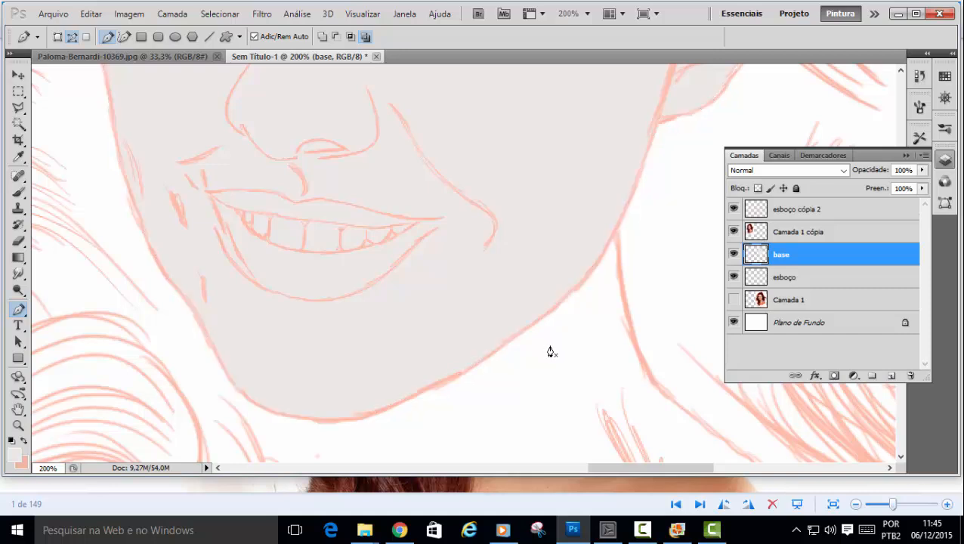
pyautogui.scroll(-7, 551, 351)
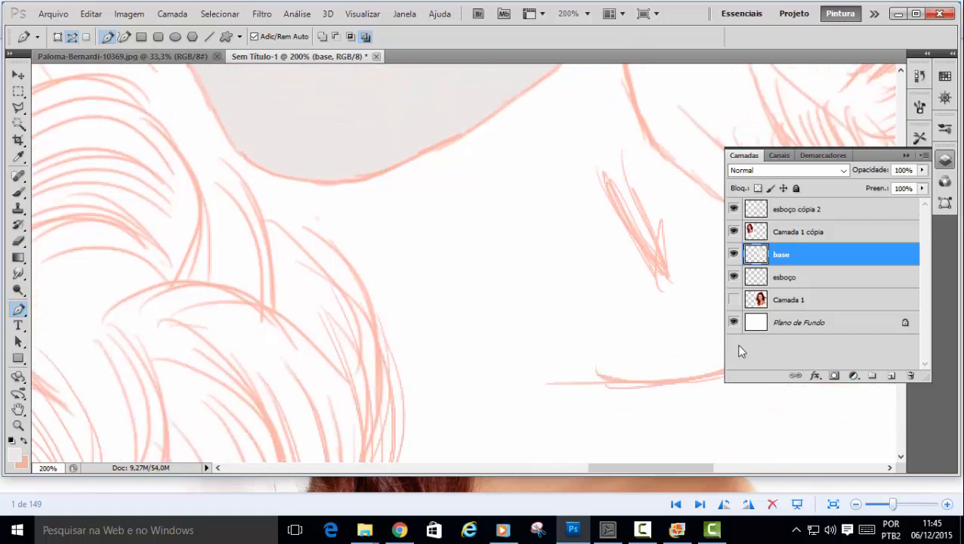
pyautogui.scroll(7, 426, 189)
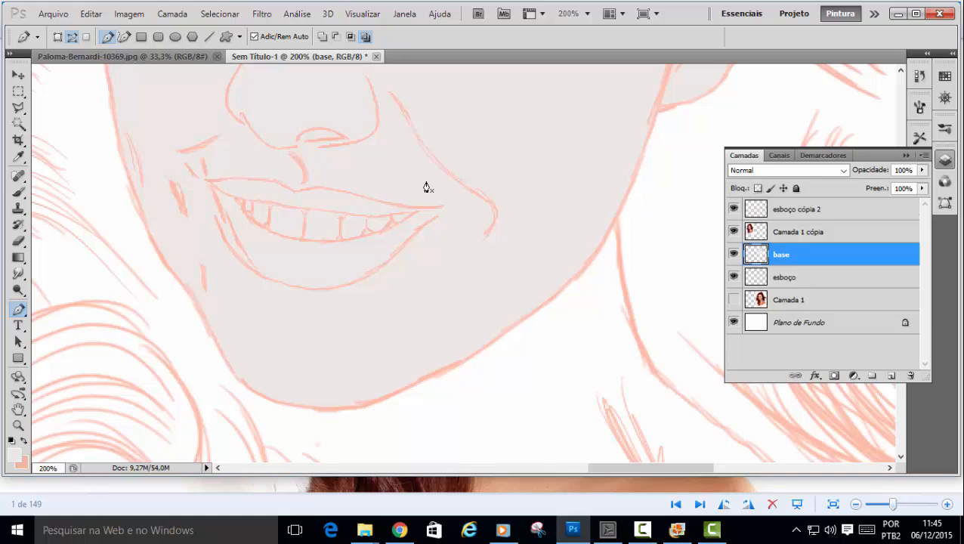
pyautogui.scroll(6, 427, 187)
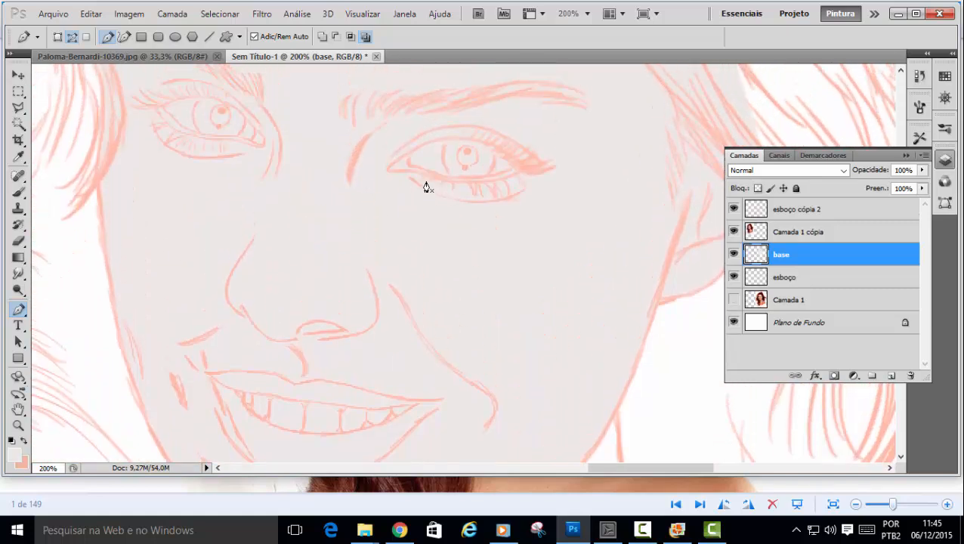
pyautogui.scroll(2, 426, 187)
pyautogui.scroll(2, 427, 187)
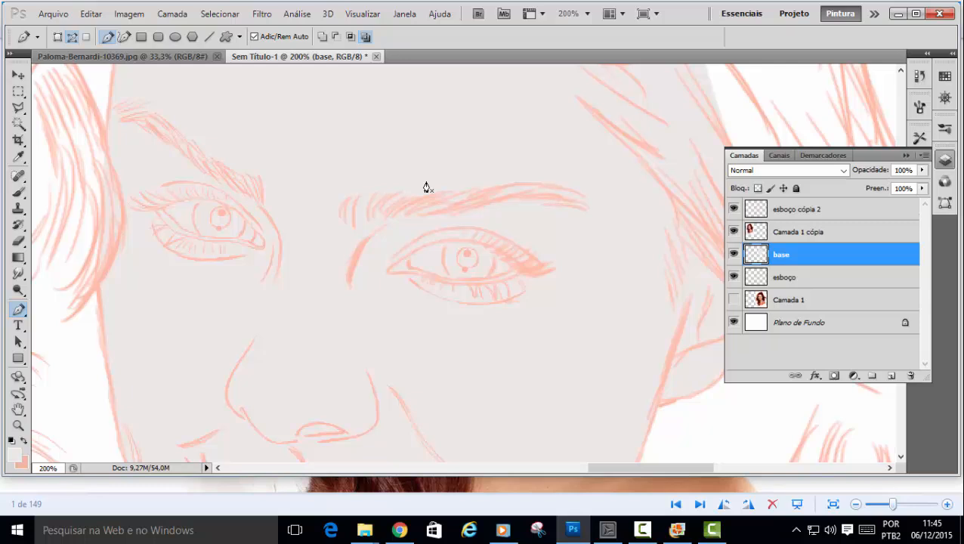
pyautogui.scroll(-7, 427, 188)
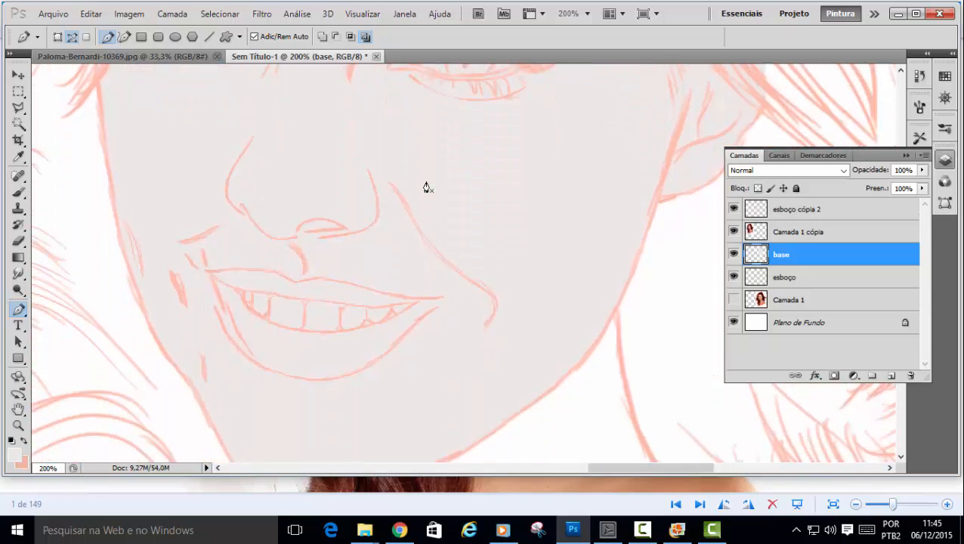
pyautogui.scroll(-1, 427, 187)
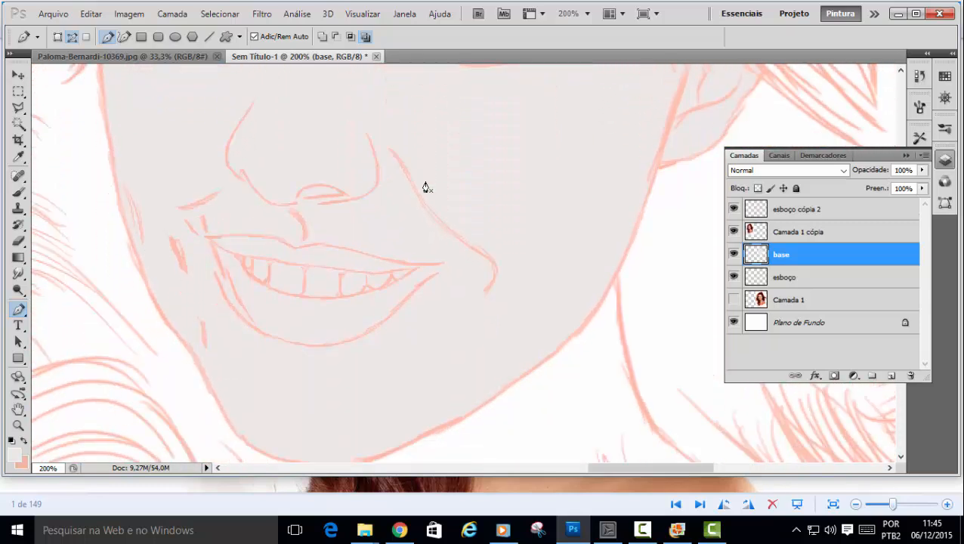
pyautogui.scroll(-1, 423, 186)
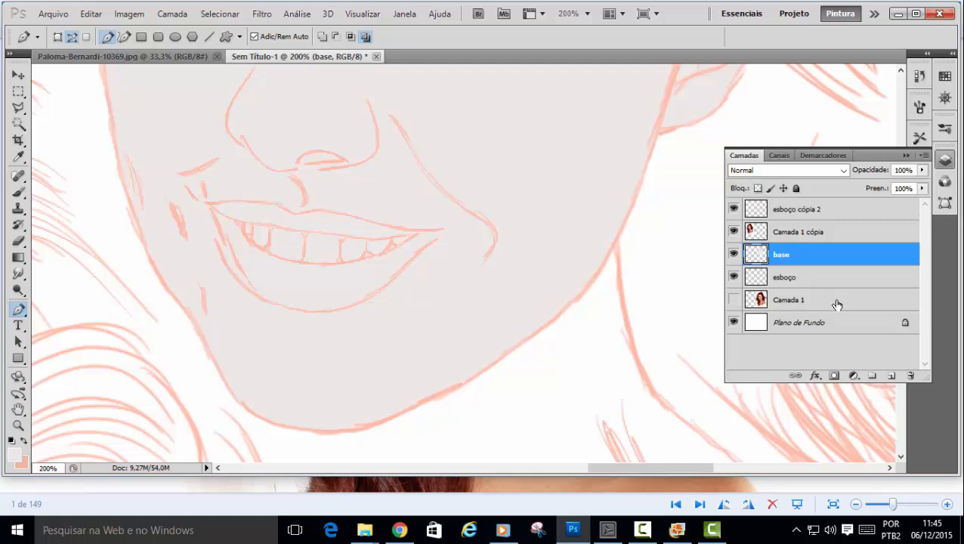
# Reselect the filled face shape and set the foreground colour to light grey #e4e3e3.
pyautogui.keyDown('ctrl'); pyautogui.click(750, 258); pyautogui.keyUp('ctrl')
pyautogui.scroll(5, 583, 233)
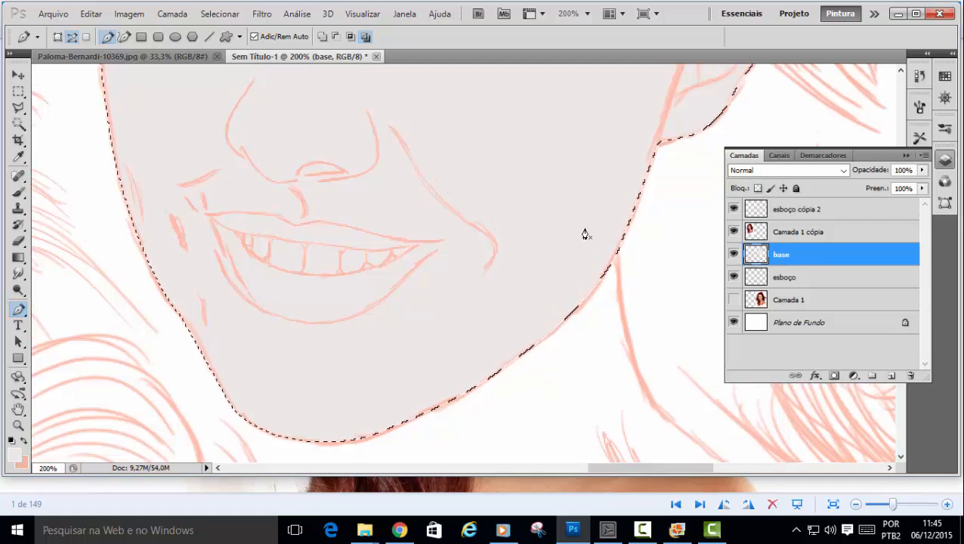
pyautogui.scroll(3, 587, 234)
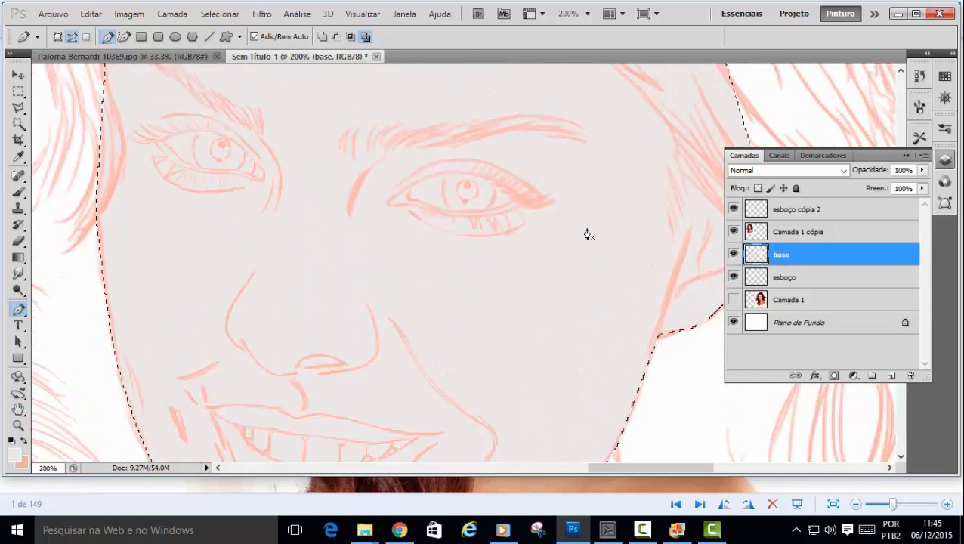
pyautogui.scroll(-9, 588, 234)
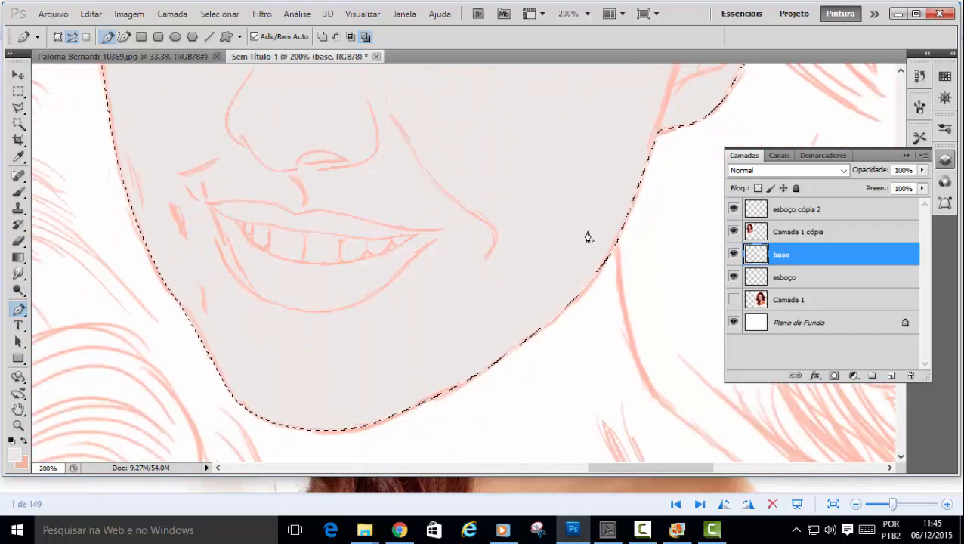
pyautogui.scroll(-3, 589, 237)
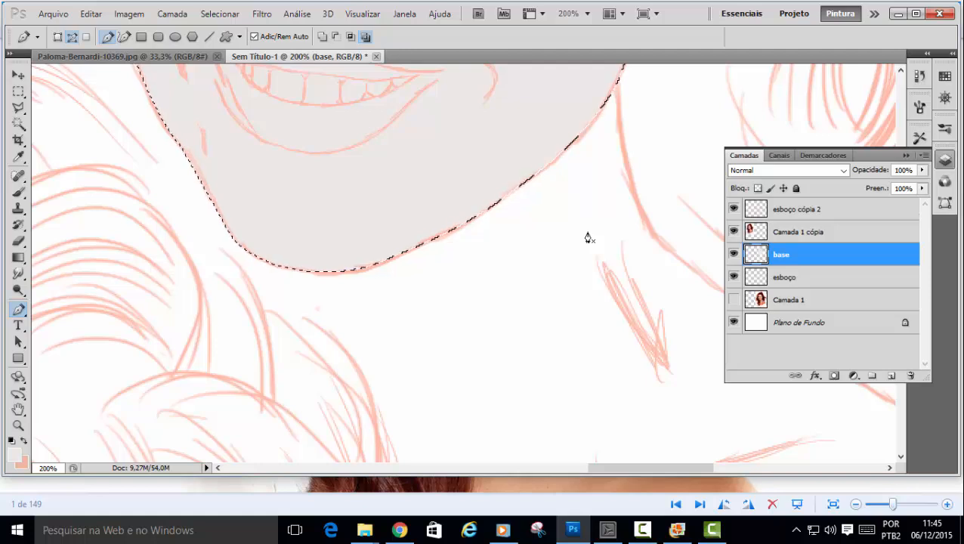
pyautogui.click(18, 156)
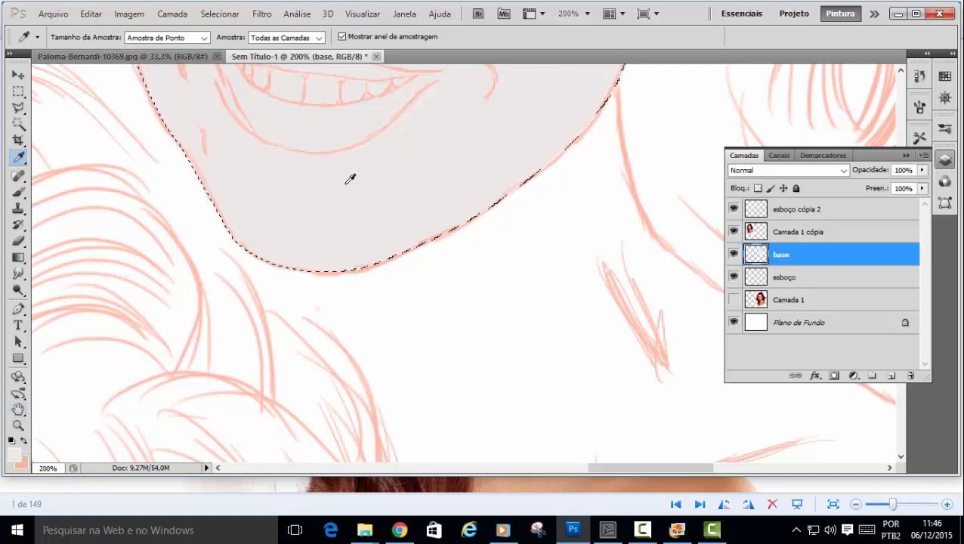
pyautogui.click(14, 453)
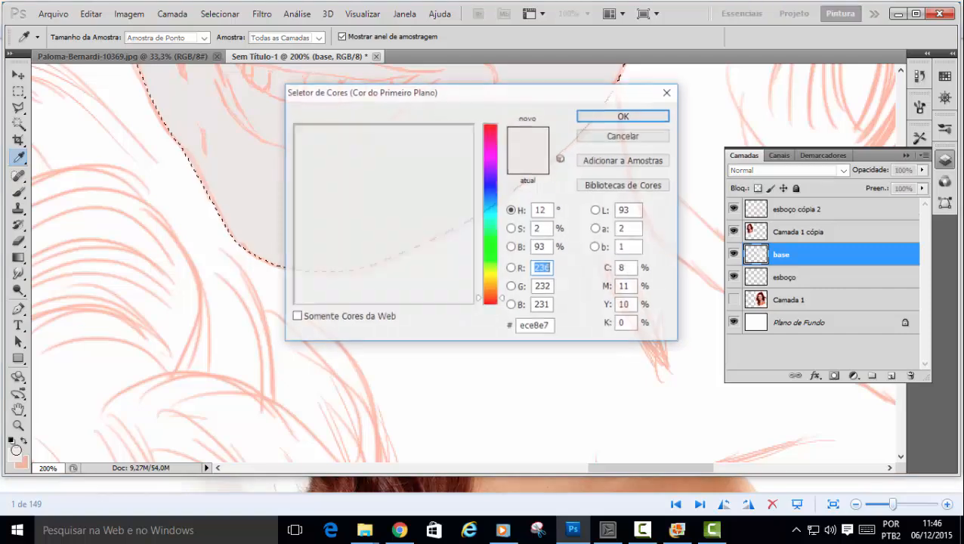
pyautogui.moveTo(296, 136); pyautogui.dragTo(294, 143)
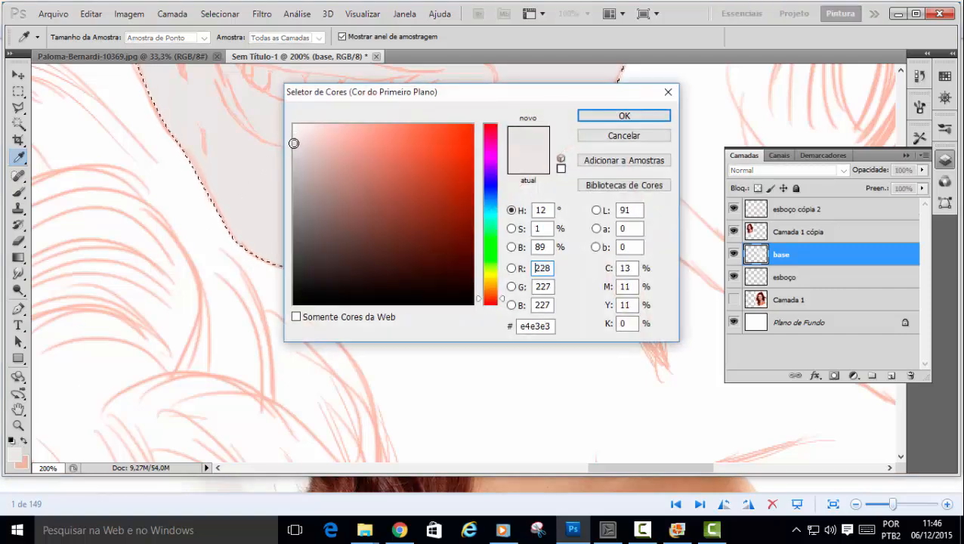
pyautogui.click(629, 119)
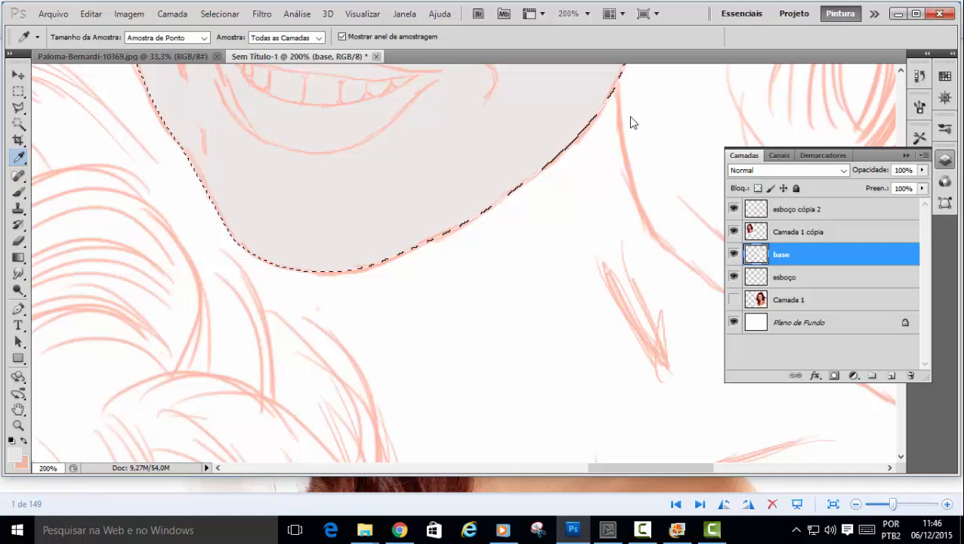
# Invert the selection so everything outside the face is selected.
pyautogui.click(211, 13)
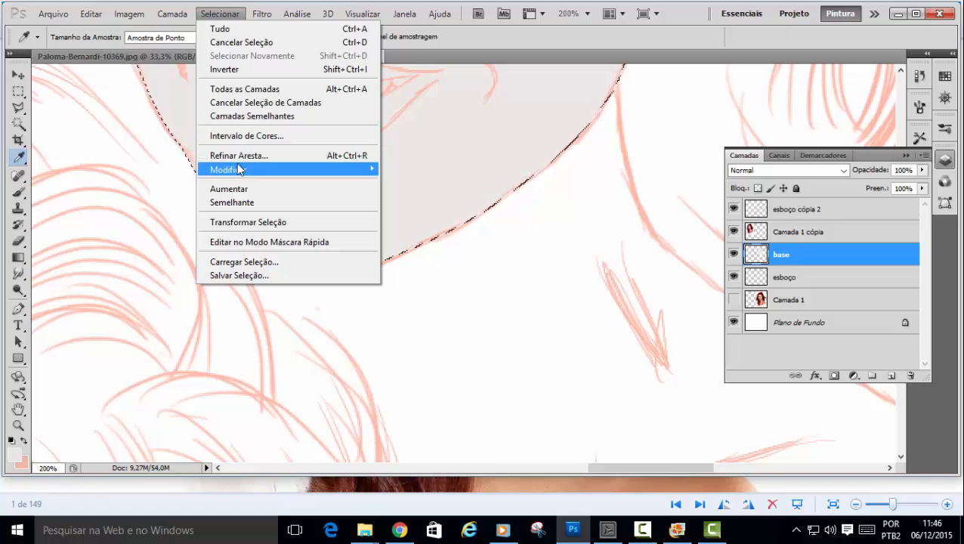
pyautogui.click(234, 69)
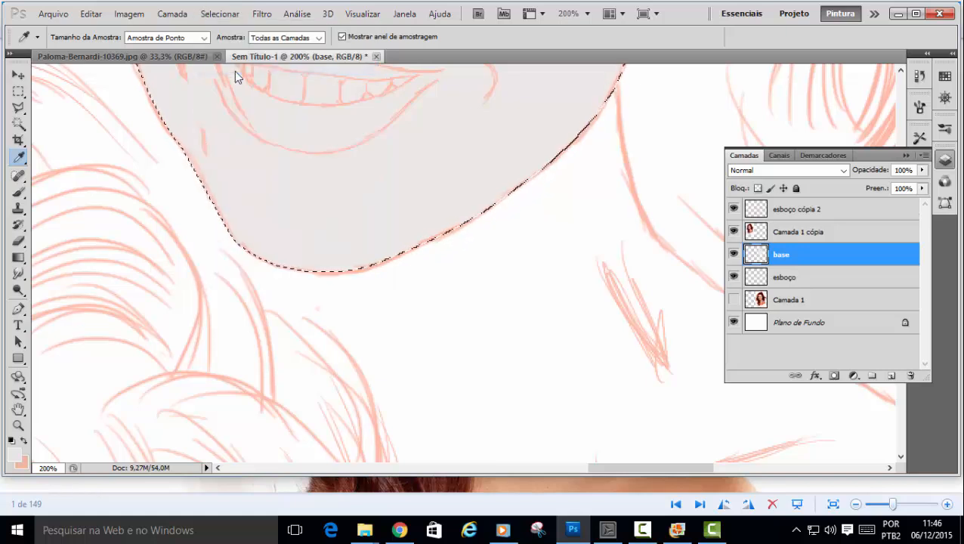
pyautogui.click(19, 192)
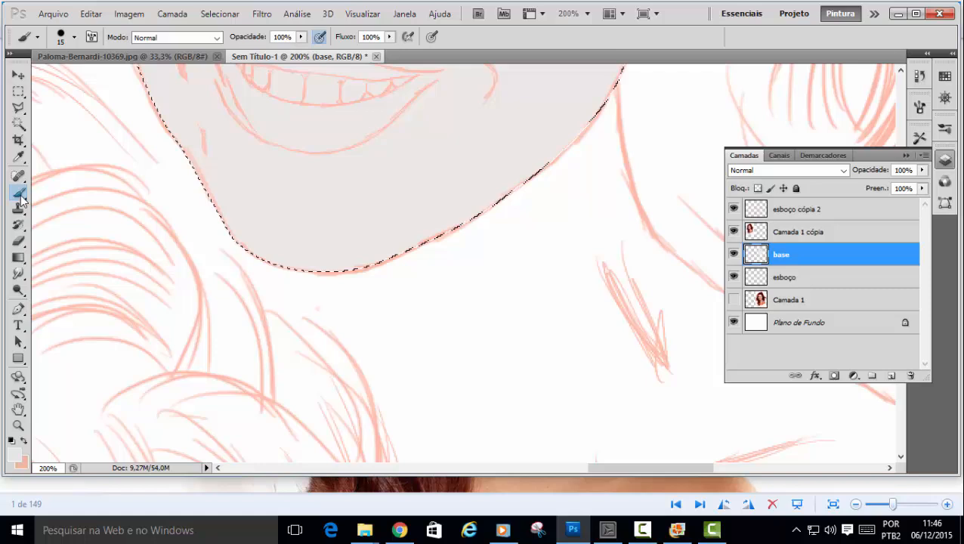
# Give the brush 90% hardness, zoom out, and enlarge it to about 78 px.
pyautogui.click(75, 36)
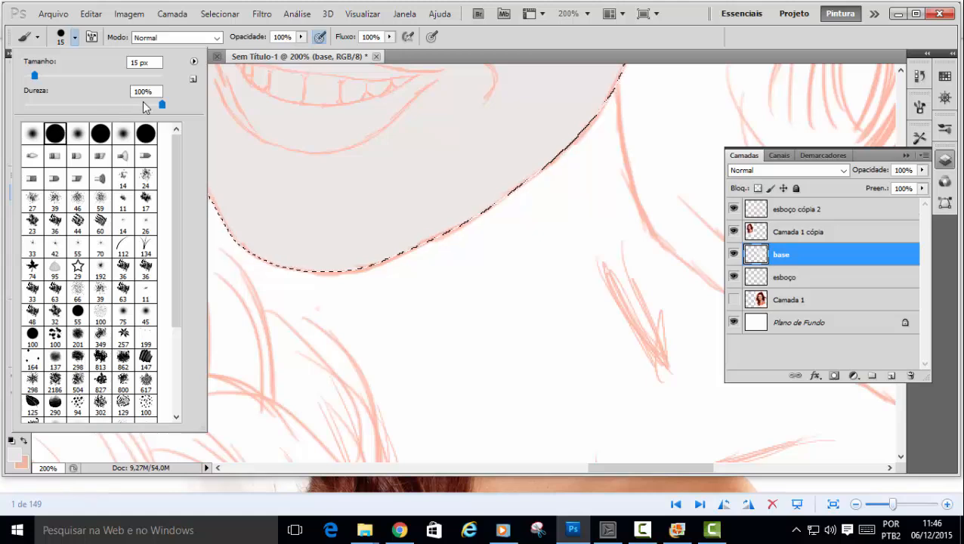
pyautogui.write('9')
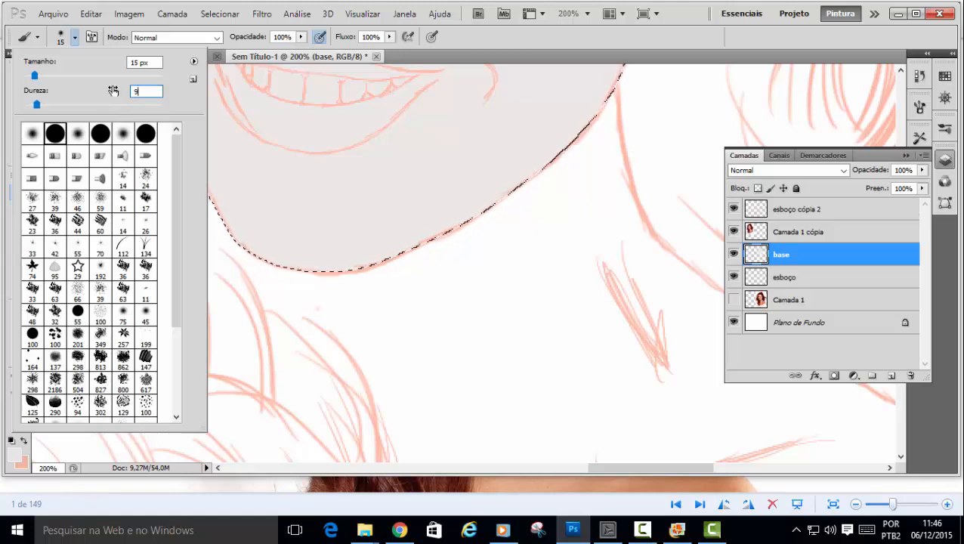
pyautogui.write('8')
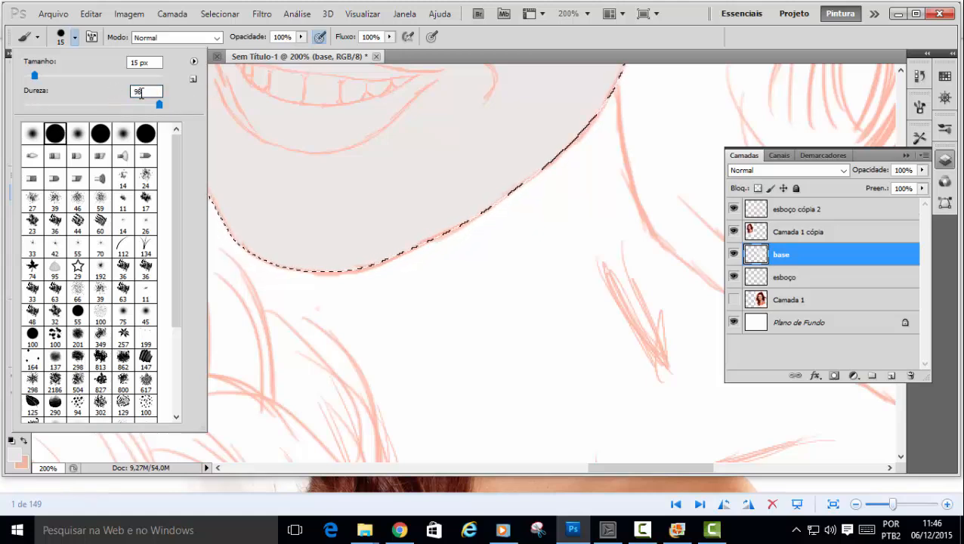
pyautogui.press('Return')
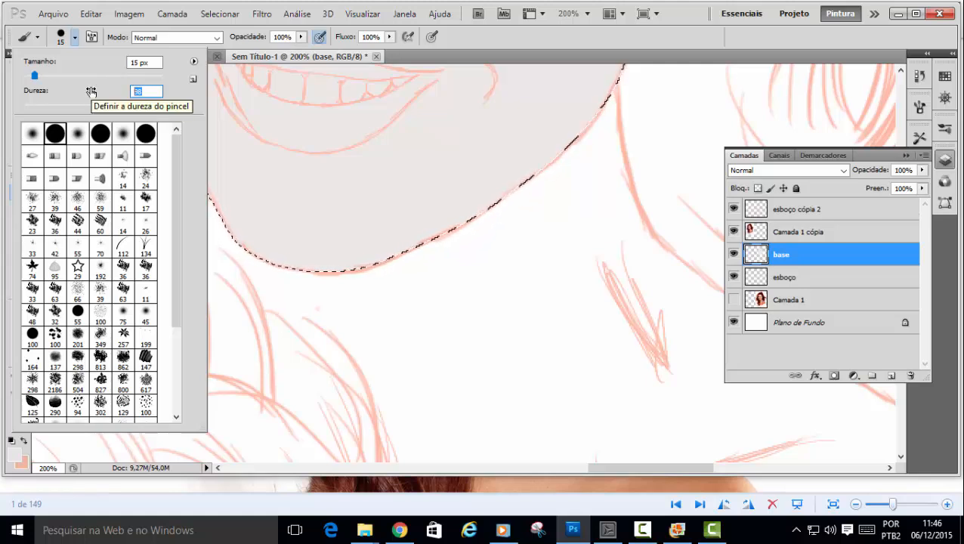
pyautogui.write('90')
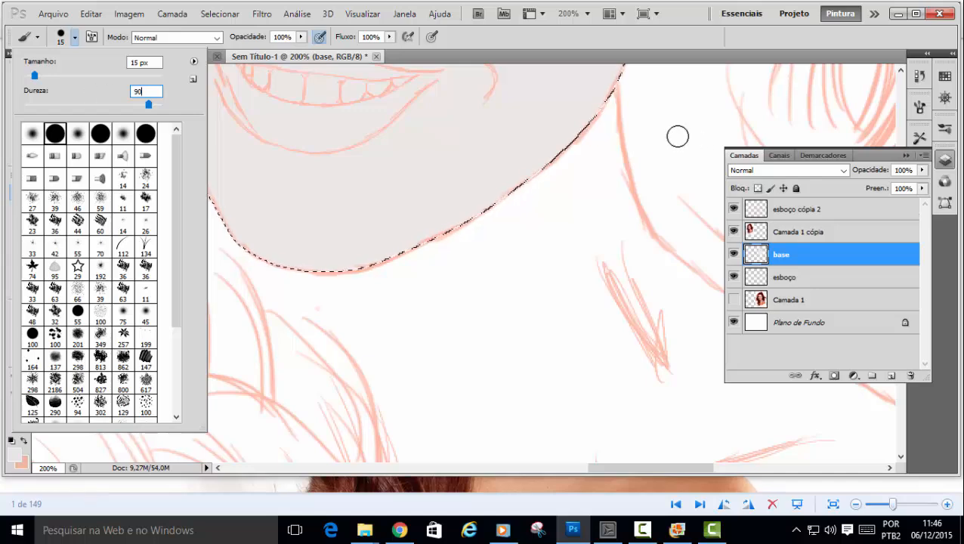
pyautogui.click(841, 36)
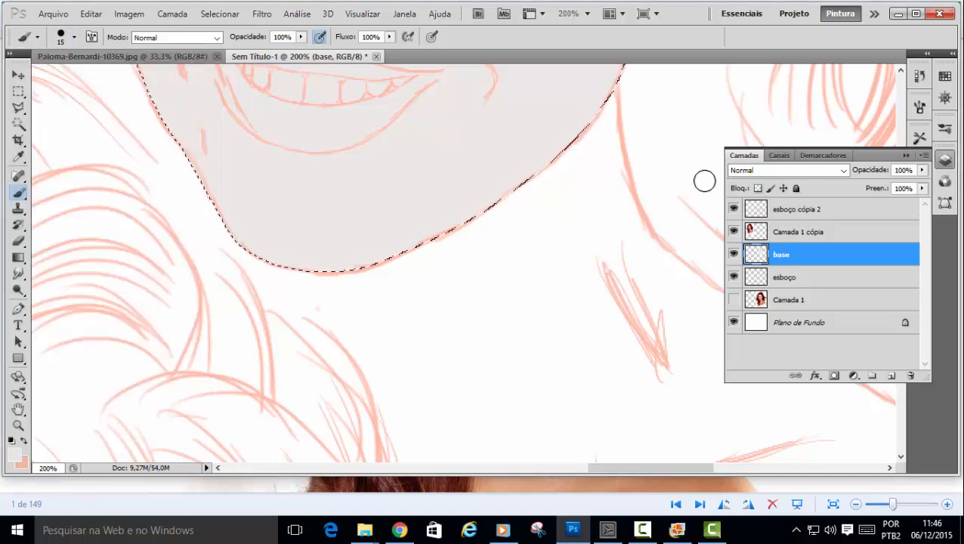
pyautogui.hotkey('ctrl', '-')
pyautogui.hotkey('ctrl', '-')
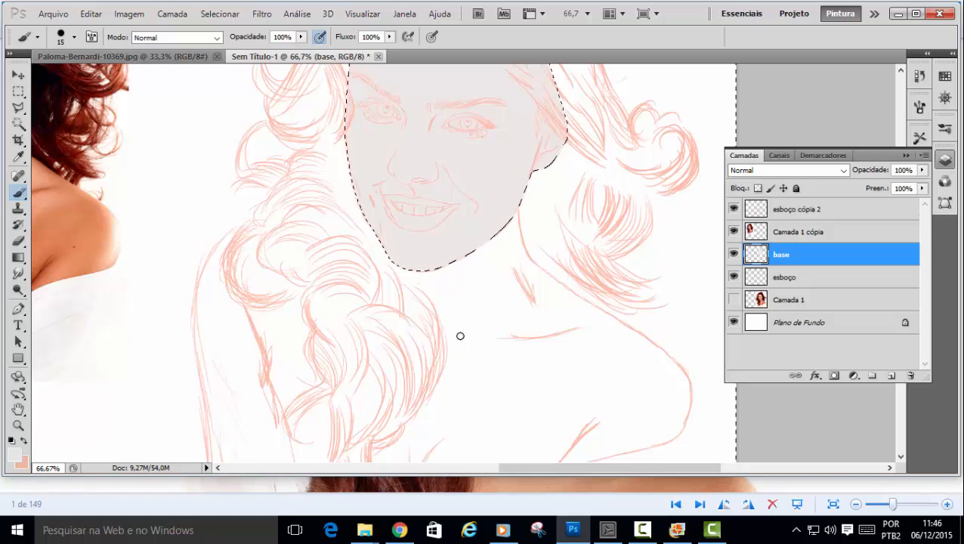
pyautogui.rightClick(442, 297)
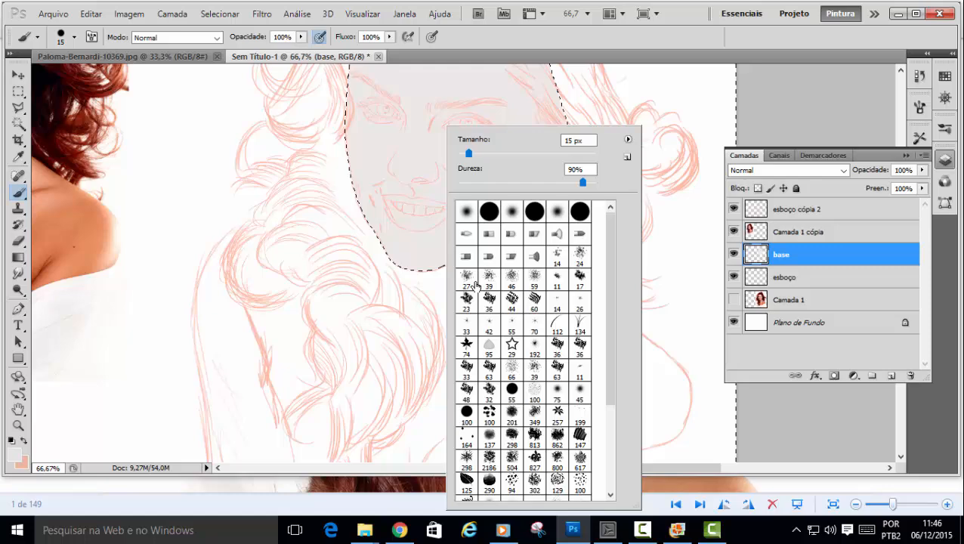
pyautogui.click(512, 154)
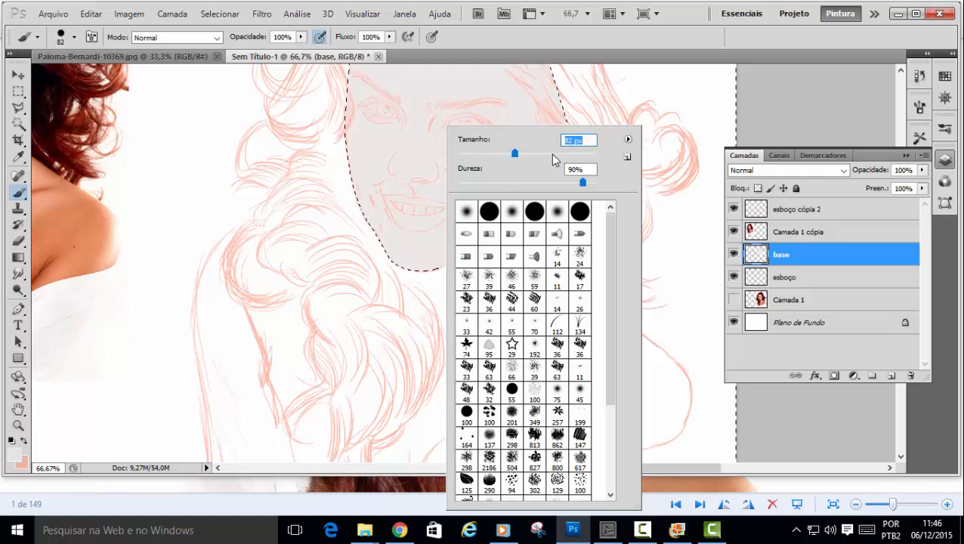
pyautogui.click(552, 155)
pyautogui.moveTo(425, 270); pyautogui.dragTo(438, 244)
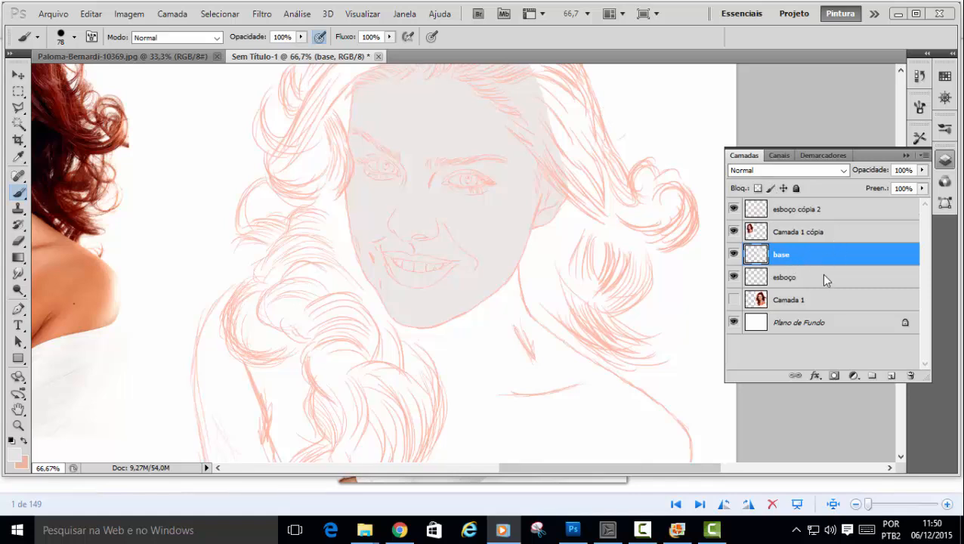
# With esboço selected, add a new layer and rename it 'b corpo'.
pyautogui.click(821, 278)
pyautogui.click(807, 279)
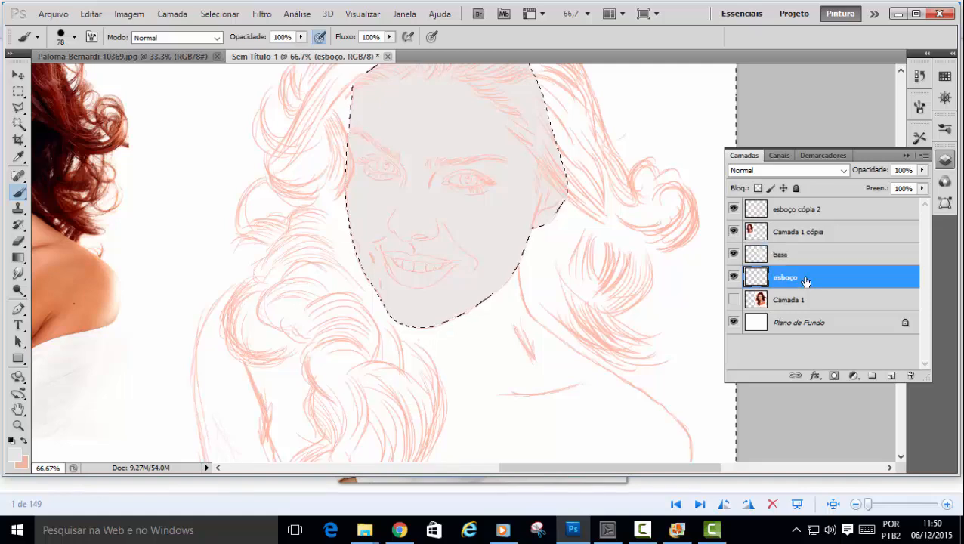
pyautogui.click(891, 376)
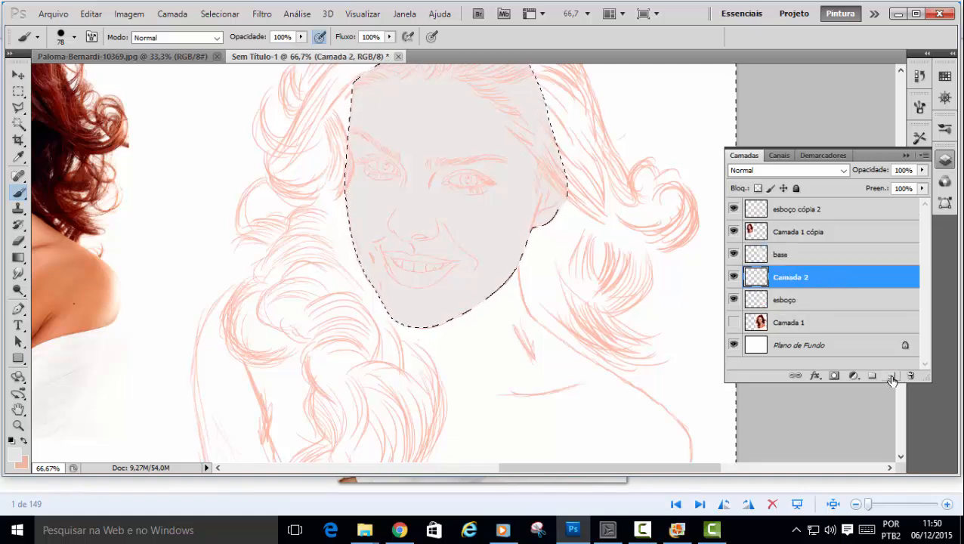
pyautogui.doubleClick(791, 277)
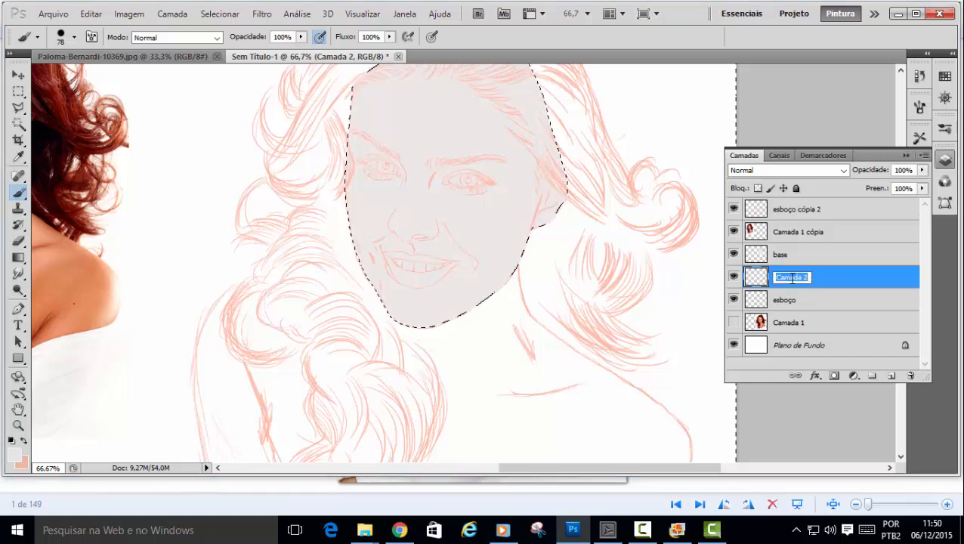
pyautogui.write('corpo')
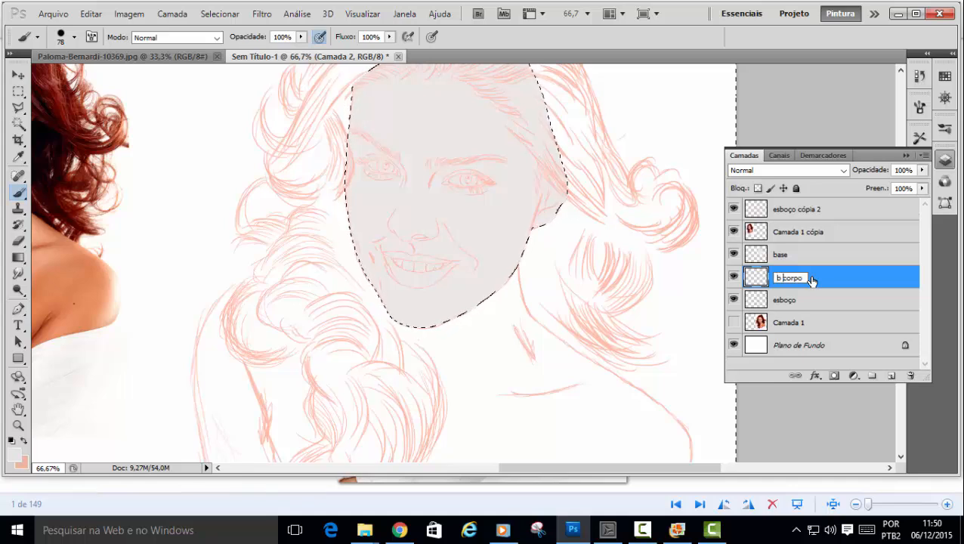
pyautogui.press('Return')
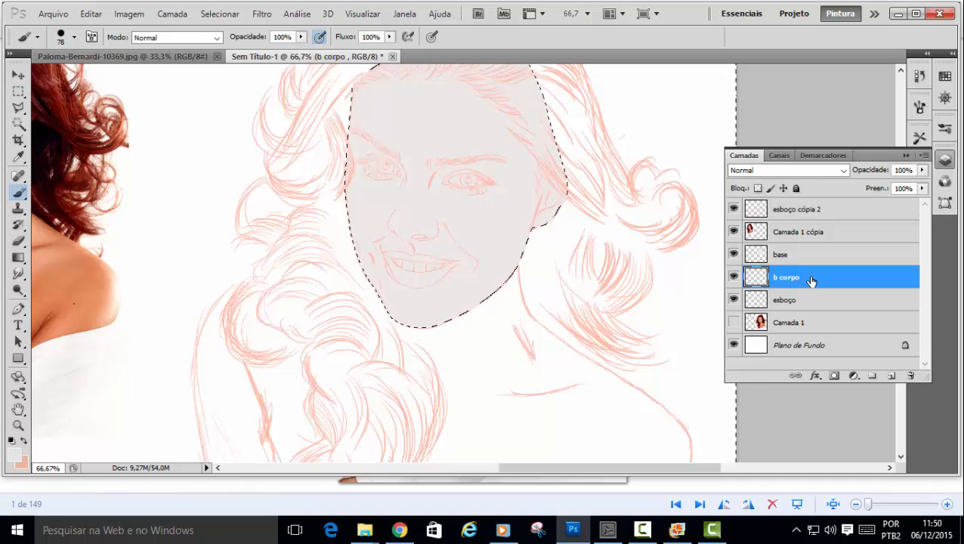
# Paint grey on b corpo around the neck, hair and shoulder.
pyautogui.scroll(3, 575, 241)
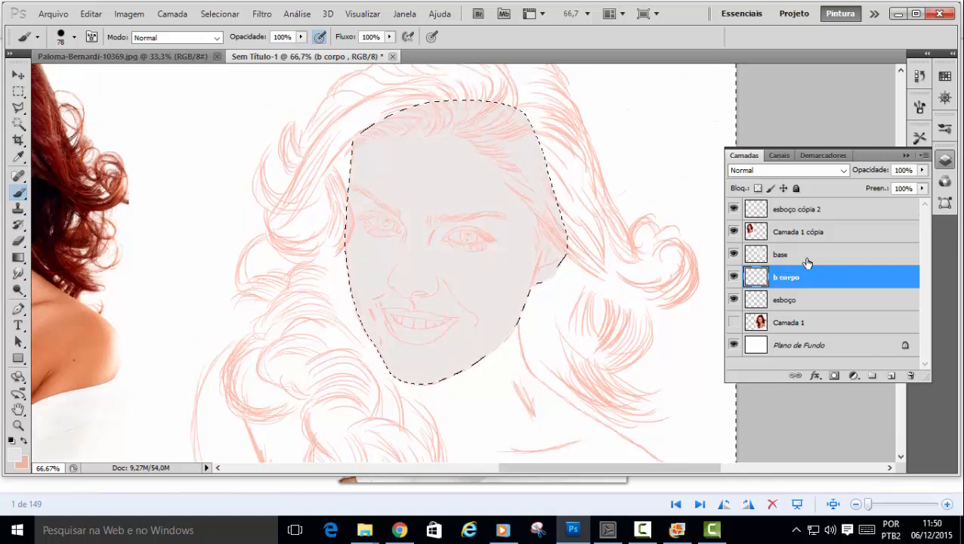
pyautogui.scroll(8, 744, 88)
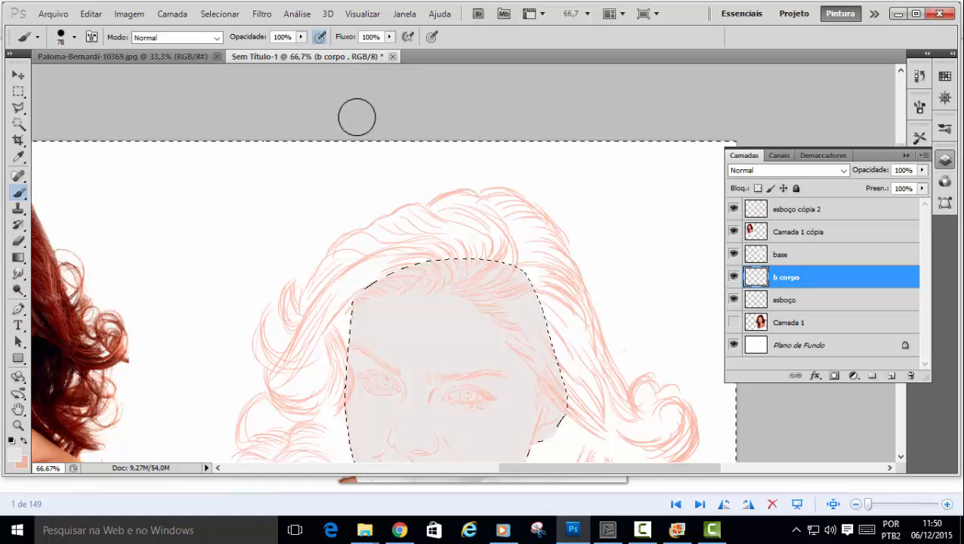
pyautogui.scroll(-10, 434, 252)
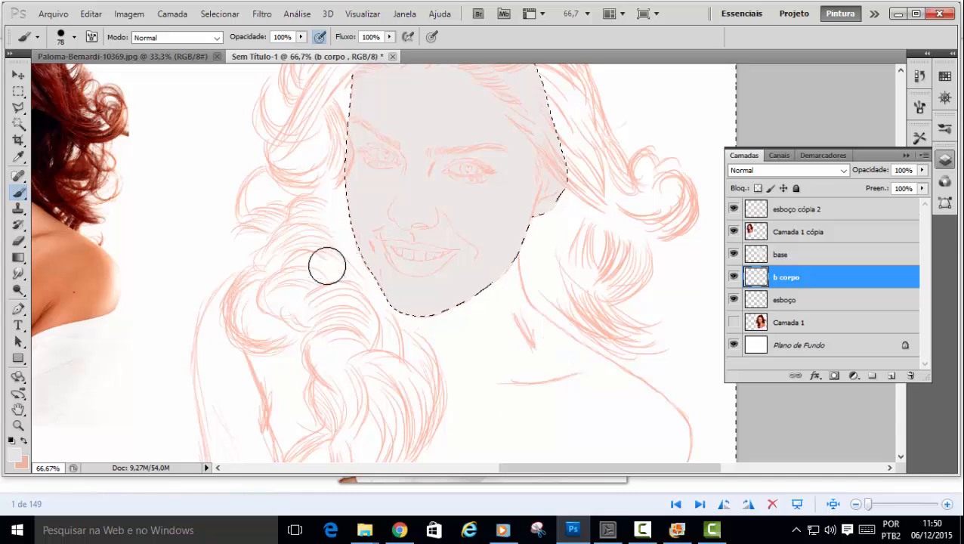
pyautogui.rightClick(350, 249)
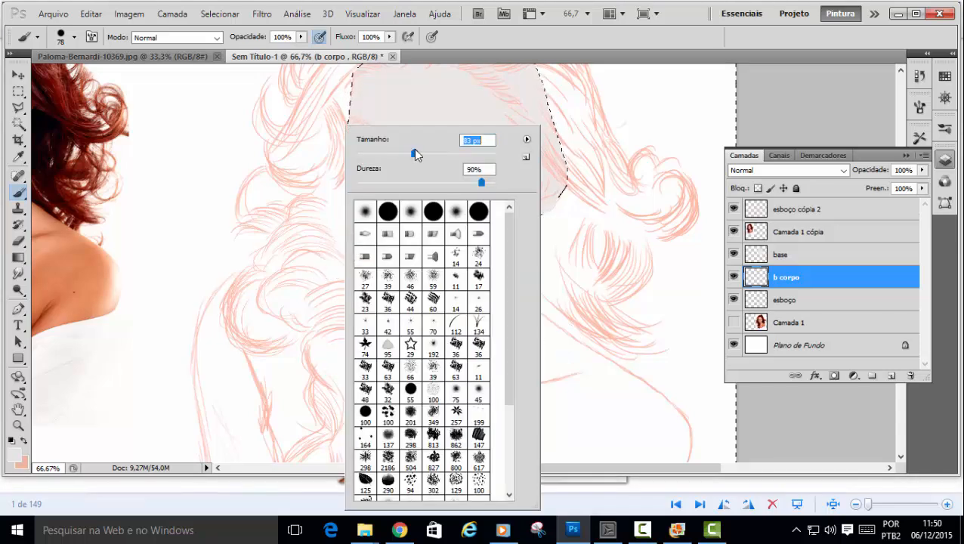
pyautogui.click(812, 283)
pyautogui.moveTo(342, 209)
pyautogui.mouseDown()
pyautogui.moveTo(412, 426)
pyautogui.moveTo(366, 194)
pyautogui.moveTo(419, 378)
pyautogui.moveTo(491, 484)
pyautogui.moveTo(491, 432)
pyautogui.moveTo(418, 406)
pyautogui.mouseUp()
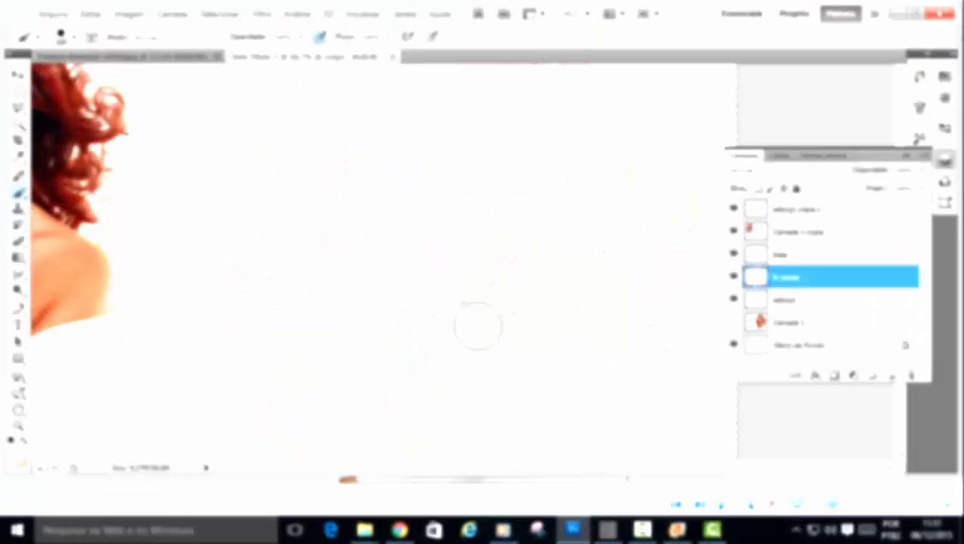
pyautogui.moveTo(478, 325)
pyautogui.mouseDown()
pyautogui.moveTo(655, 417)
pyautogui.moveTo(586, 447)
pyautogui.moveTo(661, 454)
pyautogui.moveTo(589, 379)
pyautogui.moveTo(530, 259)
pyautogui.moveTo(603, 318)
pyautogui.moveTo(593, 290)
pyautogui.moveTo(600, 200)
pyautogui.moveTo(614, 257)
pyautogui.moveTo(623, 204)
pyautogui.moveTo(560, 119)
pyautogui.moveTo(296, 294)
pyautogui.moveTo(319, 276)
pyautogui.moveTo(242, 451)
pyautogui.moveTo(221, 361)
pyautogui.moveTo(301, 235)
pyautogui.moveTo(297, 147)
pyautogui.moveTo(335, 99)
pyautogui.moveTo(308, 116)
pyautogui.moveTo(323, 76)
pyautogui.mouseUp()
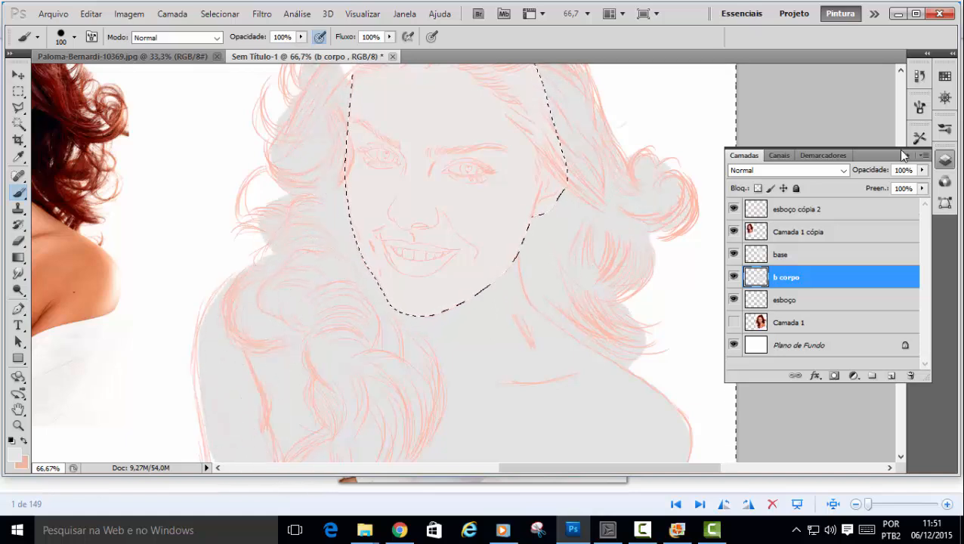
# Paint grey over the top-right hair, neck, shoulder and chest, then deselect.
pyautogui.click(904, 154)
pyautogui.moveTo(902, 223); pyautogui.dragTo(902, 180)
pyautogui.moveTo(347, 236)
pyautogui.mouseDown()
pyautogui.moveTo(503, 230)
pyautogui.moveTo(462, 198)
pyautogui.moveTo(525, 212)
pyautogui.moveTo(503, 170)
pyautogui.mouseUp()
pyautogui.moveTo(502, 444); pyautogui.dragTo(457, 249)
pyautogui.moveTo(459, 454); pyautogui.dragTo(459, 251)
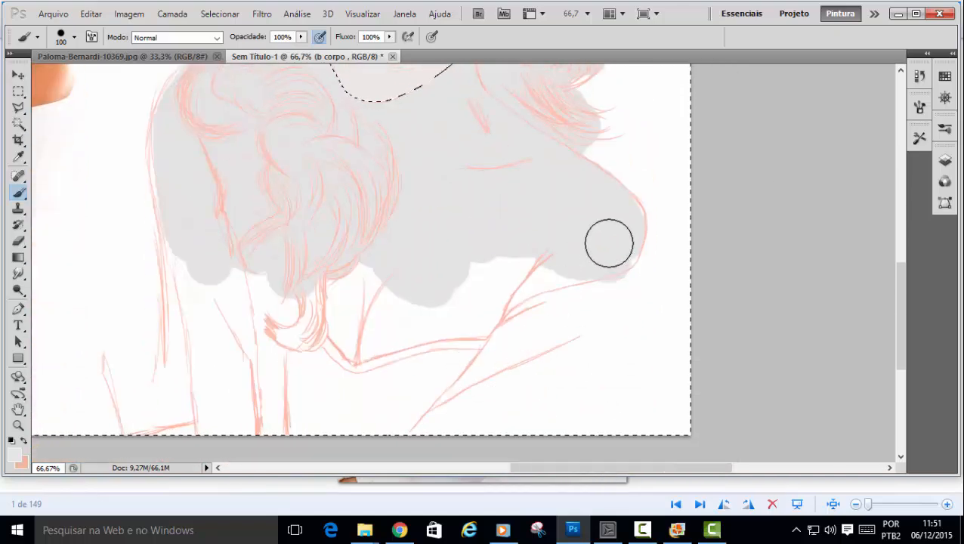
pyautogui.moveTo(609, 242)
pyautogui.mouseDown()
pyautogui.moveTo(499, 265)
pyautogui.moveTo(349, 332)
pyautogui.moveTo(456, 380)
pyautogui.moveTo(551, 341)
pyautogui.moveTo(588, 312)
pyautogui.moveTo(617, 264)
pyautogui.moveTo(422, 408)
pyautogui.moveTo(399, 291)
pyautogui.moveTo(174, 109)
pyautogui.moveTo(172, 228)
pyautogui.moveTo(216, 238)
pyautogui.moveTo(230, 395)
pyautogui.mouseUp()
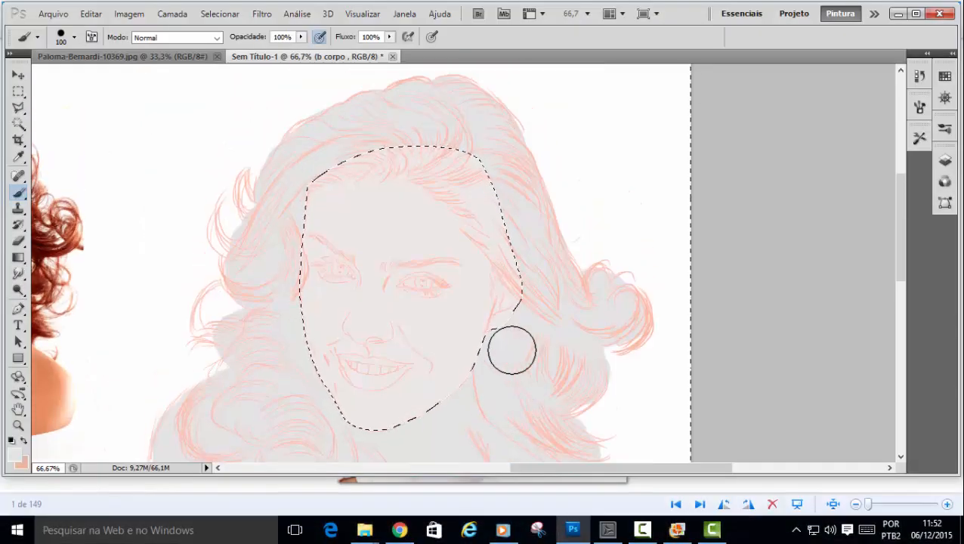
pyautogui.scroll(-3, 512, 350)
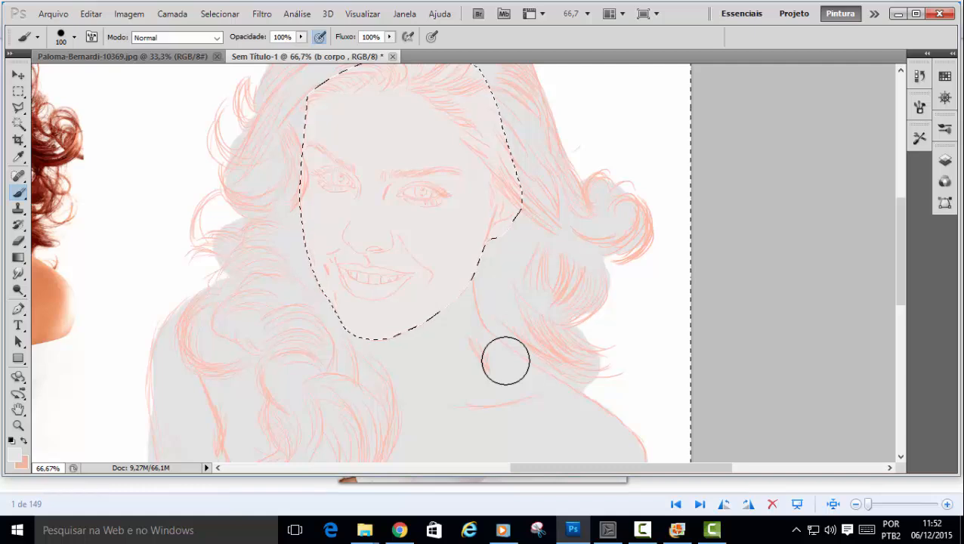
pyautogui.hotkey('ctrl', 'd')
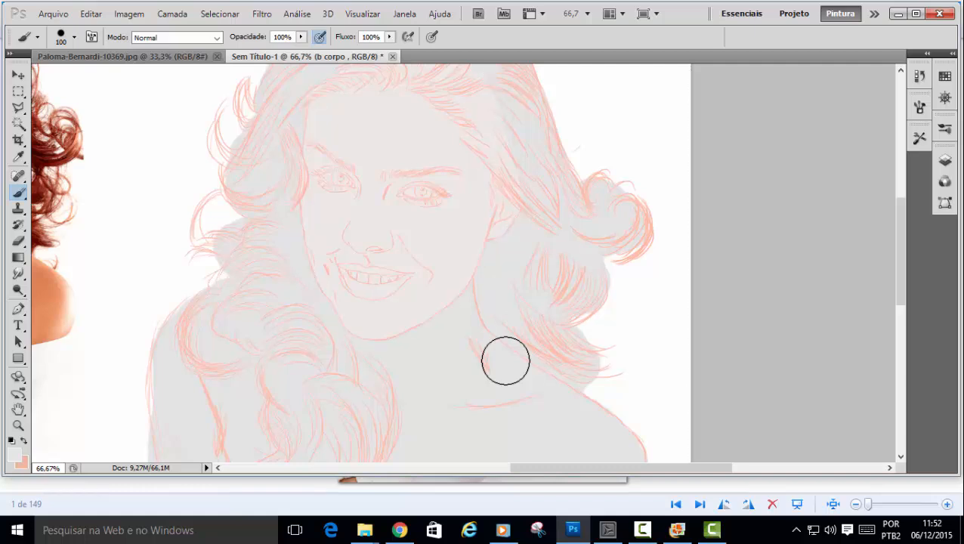
# Toggle the b corpo and base layers off and on to check their fills.
pyautogui.click(946, 160)
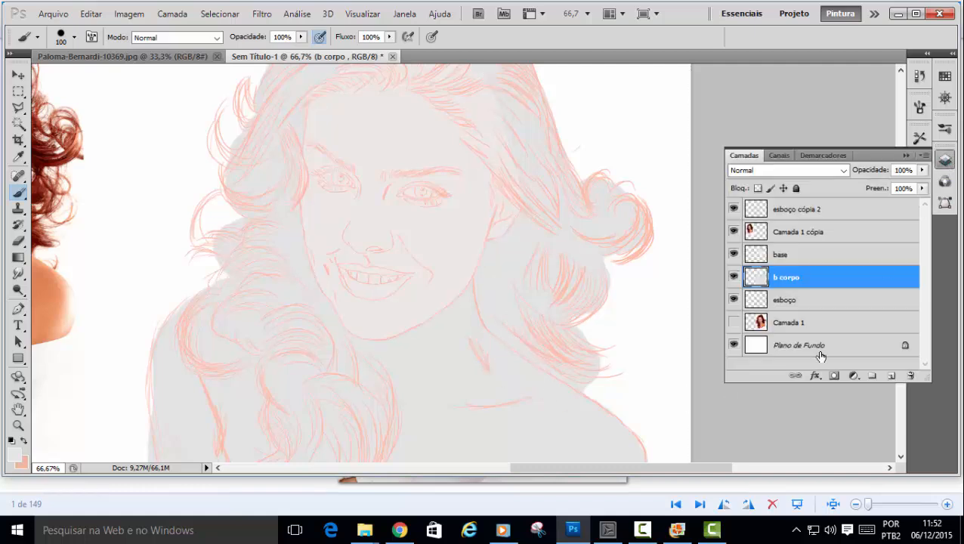
pyautogui.click(734, 278)
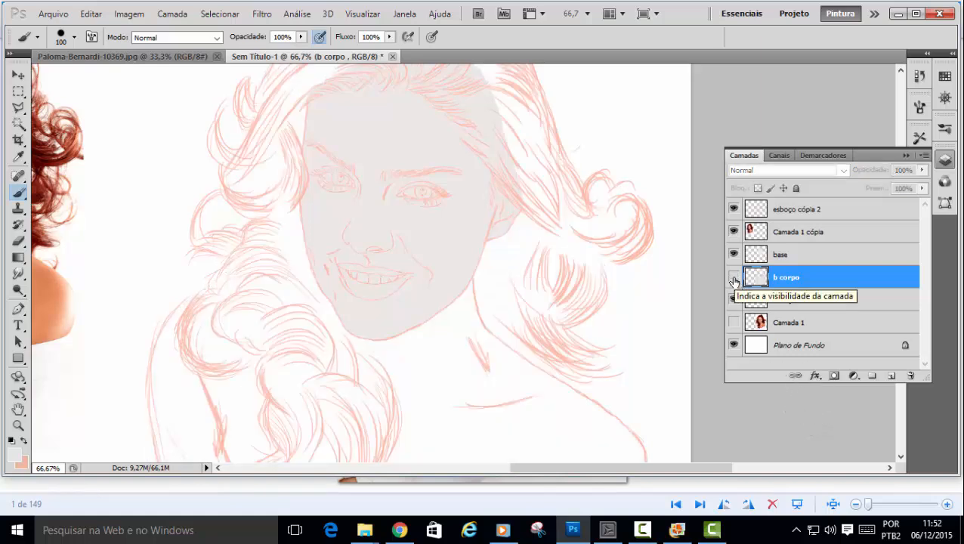
pyautogui.click(733, 278)
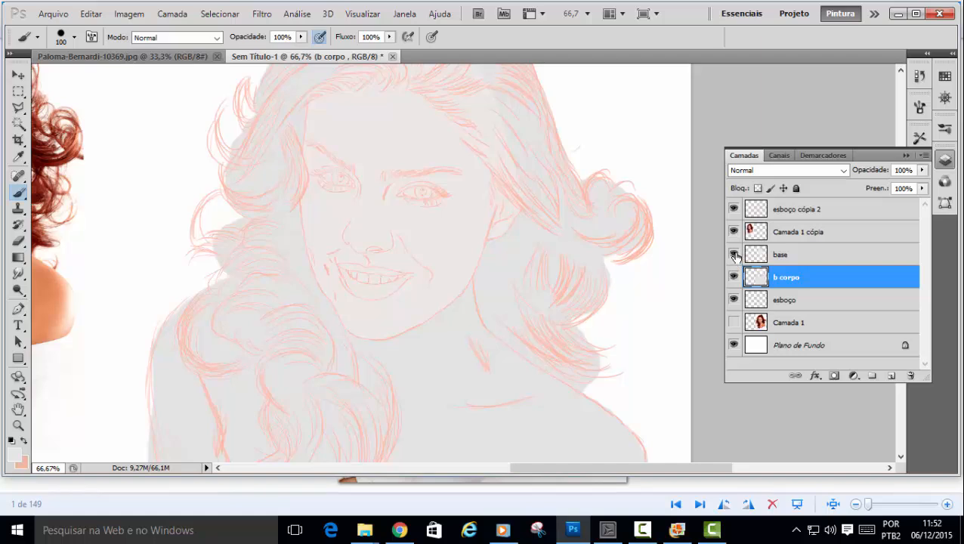
pyautogui.click(734, 255)
pyautogui.click(733, 255)
pyautogui.scroll(3, 515, 327)
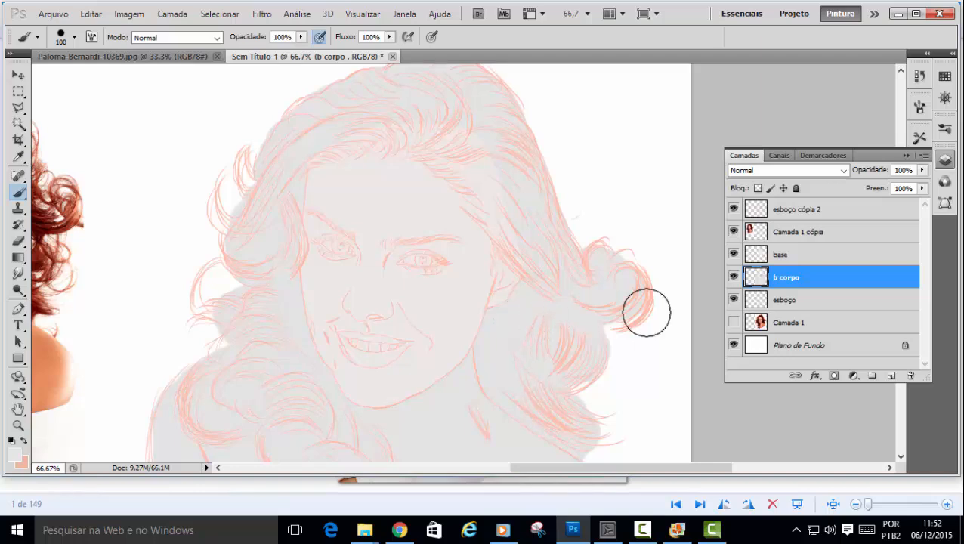
# Reselect b corpo and add a new empty layer, Camada 2, above it.
pyautogui.click(810, 302)
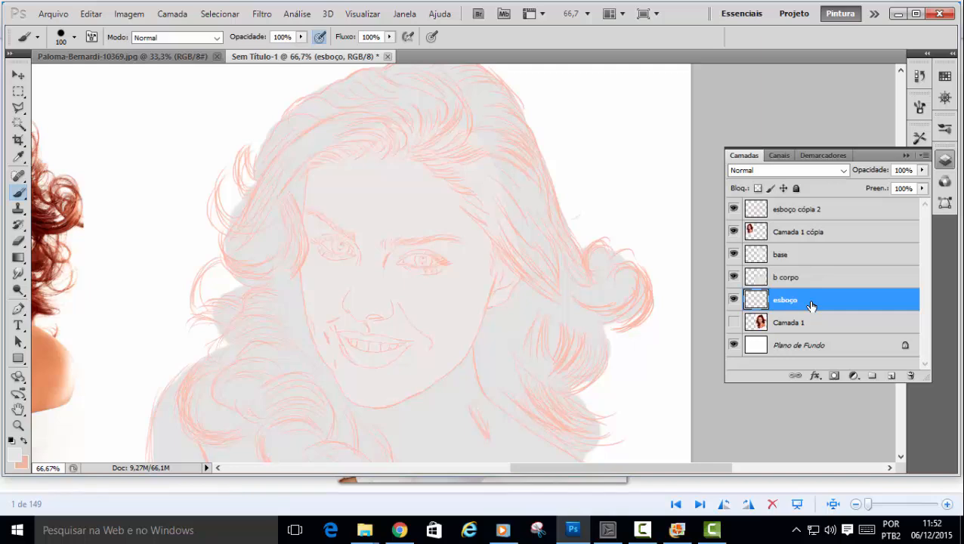
pyautogui.click(853, 279)
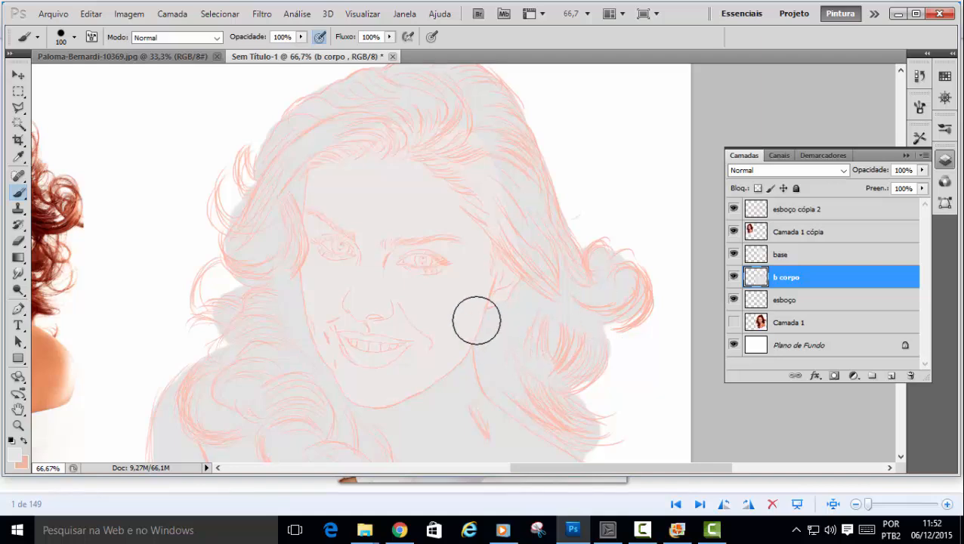
pyautogui.click(891, 376)
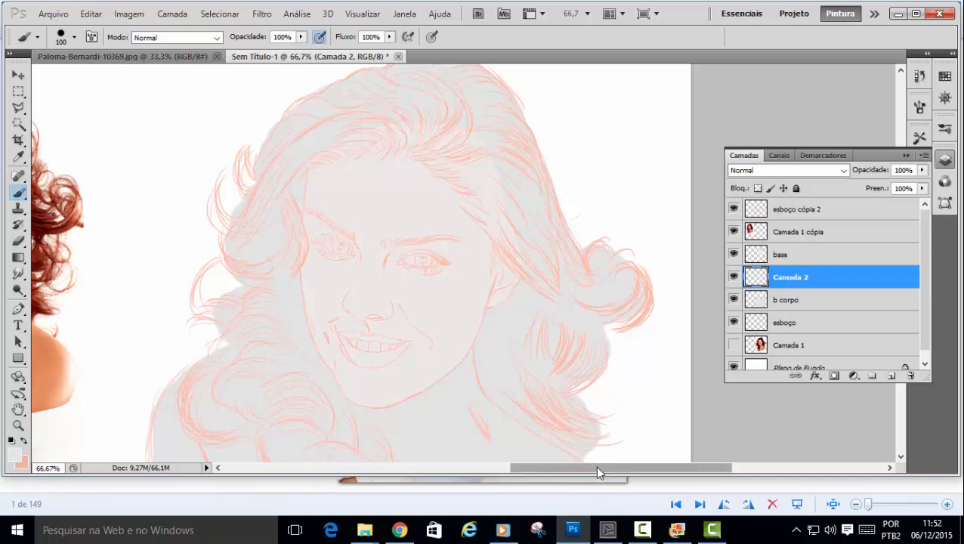
# Sample black with the Eyedropper and paint it into the hair beside the cheek on Camada 2.
pyautogui.moveTo(595, 468)
pyautogui.mouseDown()
pyautogui.moveTo(536, 475)
pyautogui.moveTo(503, 460)
pyautogui.mouseUp()
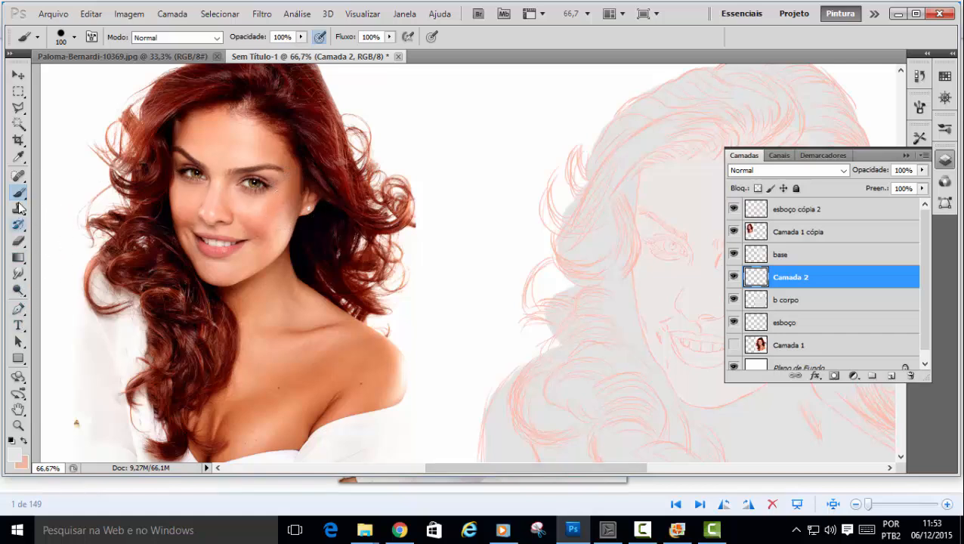
pyautogui.click(18, 157)
pyautogui.click(294, 229)
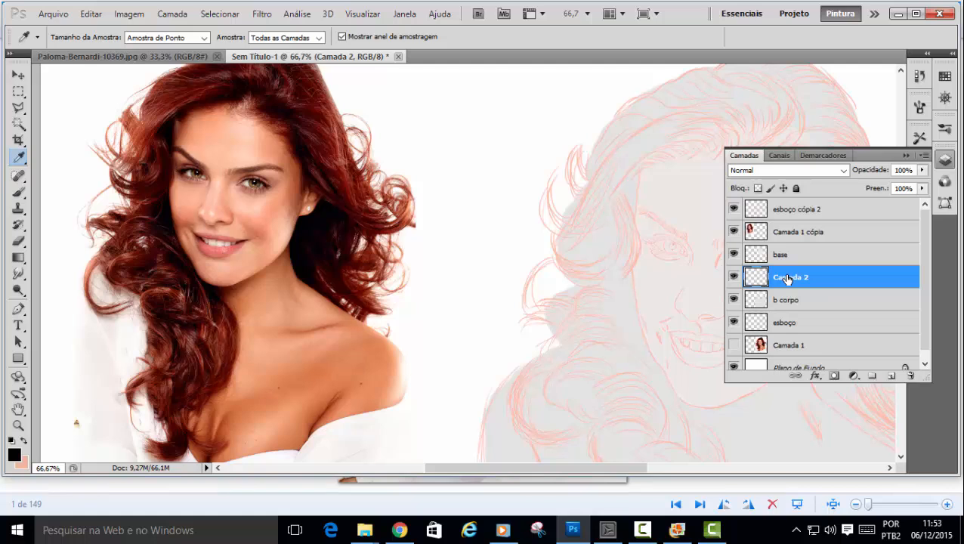
pyautogui.click(906, 156)
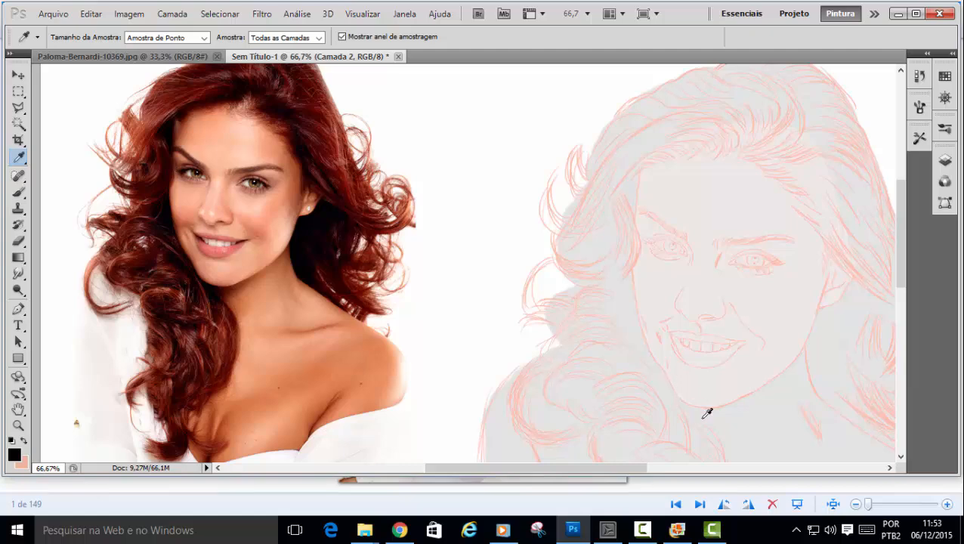
pyautogui.scroll(2, 707, 412)
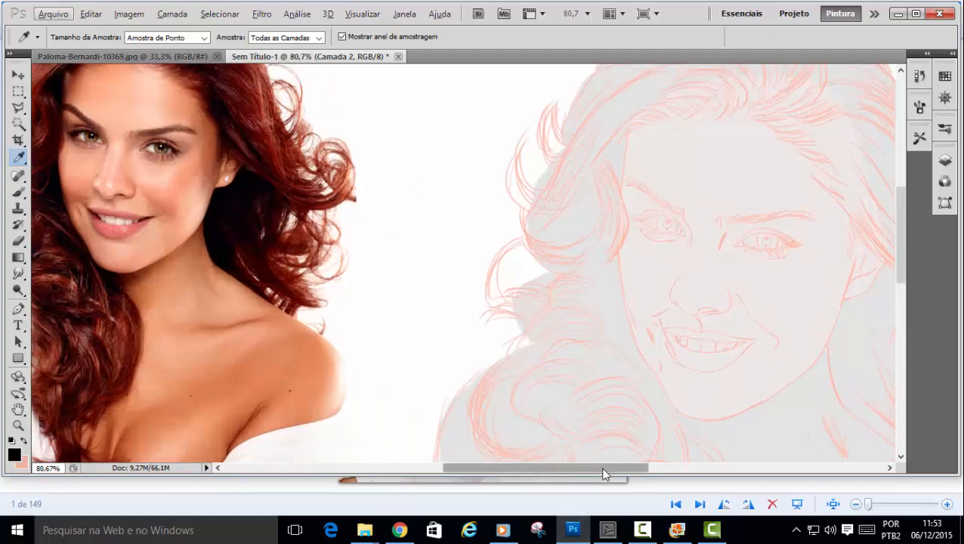
pyautogui.moveTo(606, 468); pyautogui.dragTo(674, 469)
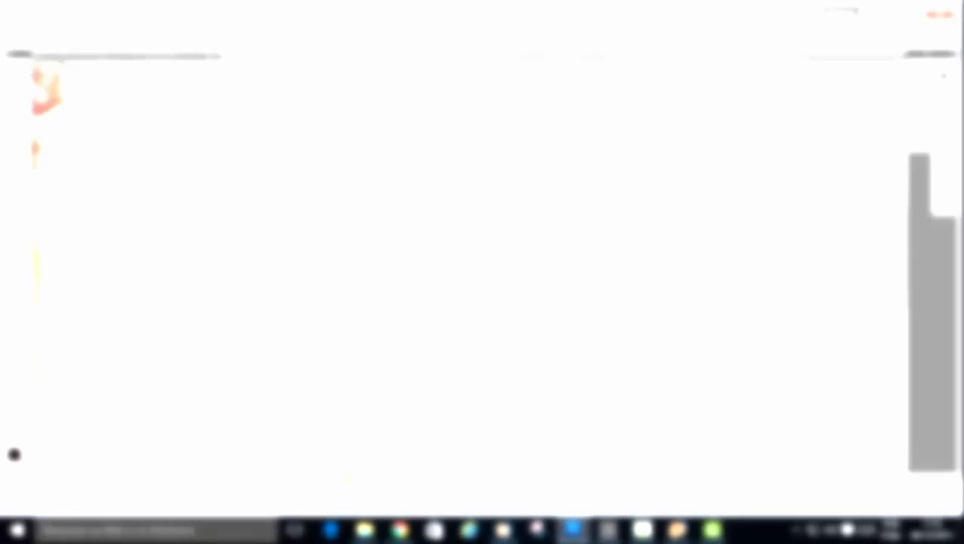
pyautogui.moveTo(559, 234)
pyautogui.mouseDown()
pyautogui.moveTo(570, 168)
pyautogui.moveTo(579, 219)
pyautogui.moveTo(572, 265)
pyautogui.mouseUp()
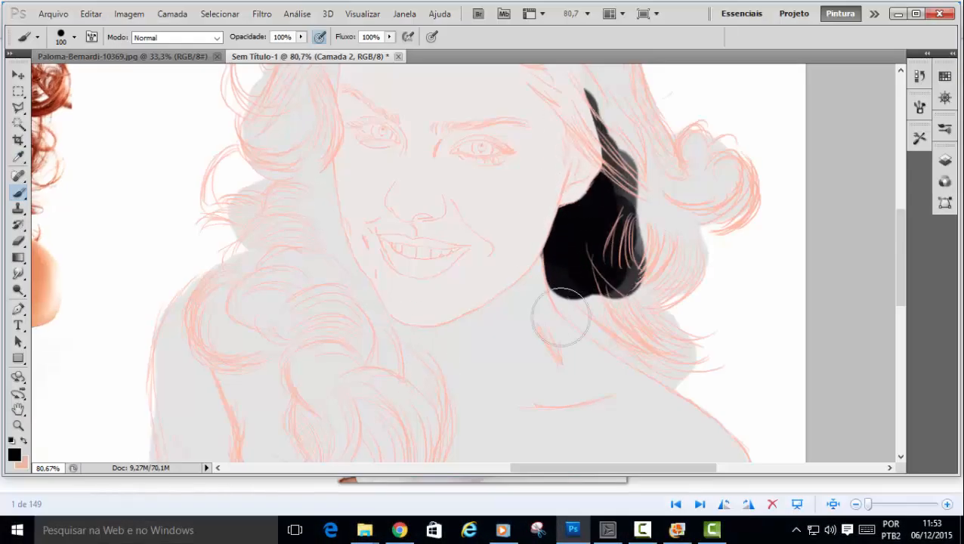
# Reduce the brush to 63 px and paint black into the right-side hair and beside the left cheek.
pyautogui.scroll(-2, 561, 316)
pyautogui.moveTo(657, 468); pyautogui.dragTo(614, 468)
pyautogui.rightClick(814, 213)
pyautogui.moveTo(844, 155); pyautogui.dragTo(832, 155)
pyautogui.moveTo(756, 241)
pyautogui.mouseDown()
pyautogui.moveTo(778, 245)
pyautogui.moveTo(740, 276)
pyautogui.moveTo(746, 295)
pyautogui.moveTo(782, 224)
pyautogui.moveTo(805, 332)
pyautogui.mouseUp()
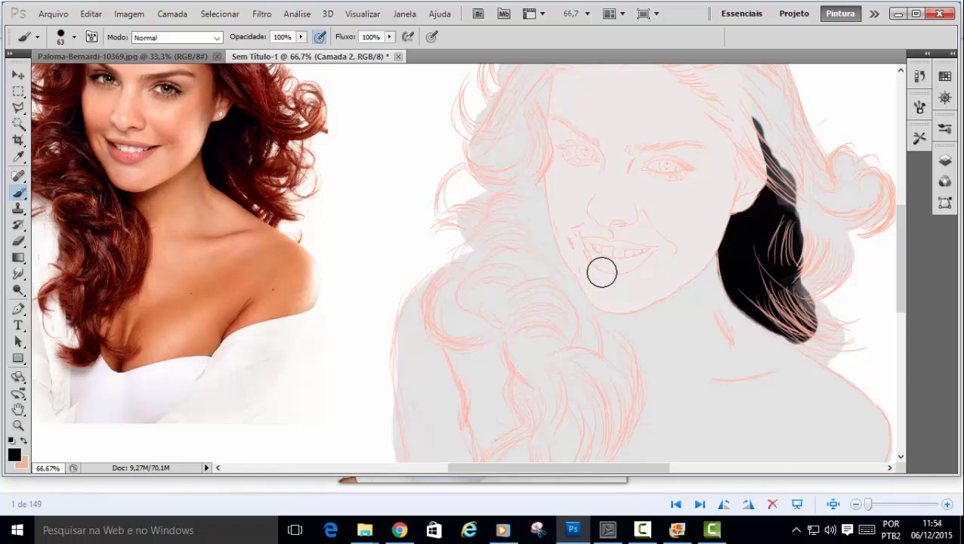
pyautogui.moveTo(529, 163)
pyautogui.mouseDown()
pyautogui.moveTo(555, 279)
pyautogui.moveTo(522, 231)
pyautogui.moveTo(581, 322)
pyautogui.moveTo(517, 248)
pyautogui.moveTo(518, 156)
pyautogui.mouseUp()
pyautogui.moveTo(900, 236); pyautogui.dragTo(900, 201)
pyautogui.moveTo(520, 244)
pyautogui.mouseDown()
pyautogui.moveTo(519, 308)
pyautogui.moveTo(521, 181)
pyautogui.moveTo(506, 408)
pyautogui.moveTo(573, 159)
pyautogui.moveTo(516, 315)
pyautogui.moveTo(483, 227)
pyautogui.mouseUp()
# Fill the left, right and top hair with solid black.
pyautogui.moveTo(725, 197)
pyautogui.mouseDown()
pyautogui.moveTo(796, 348)
pyautogui.moveTo(778, 249)
pyautogui.moveTo(592, 159)
pyautogui.moveTo(603, 139)
pyautogui.moveTo(717, 119)
pyautogui.moveTo(574, 137)
pyautogui.mouseUp()
pyautogui.moveTo(898, 180); pyautogui.dragTo(899, 199)
pyautogui.scroll(3, 685, 150)
pyautogui.moveTo(662, 124)
pyautogui.mouseDown()
pyautogui.moveTo(556, 171)
pyautogui.moveTo(763, 197)
pyautogui.moveTo(819, 345)
pyautogui.moveTo(800, 358)
pyautogui.mouseUp()
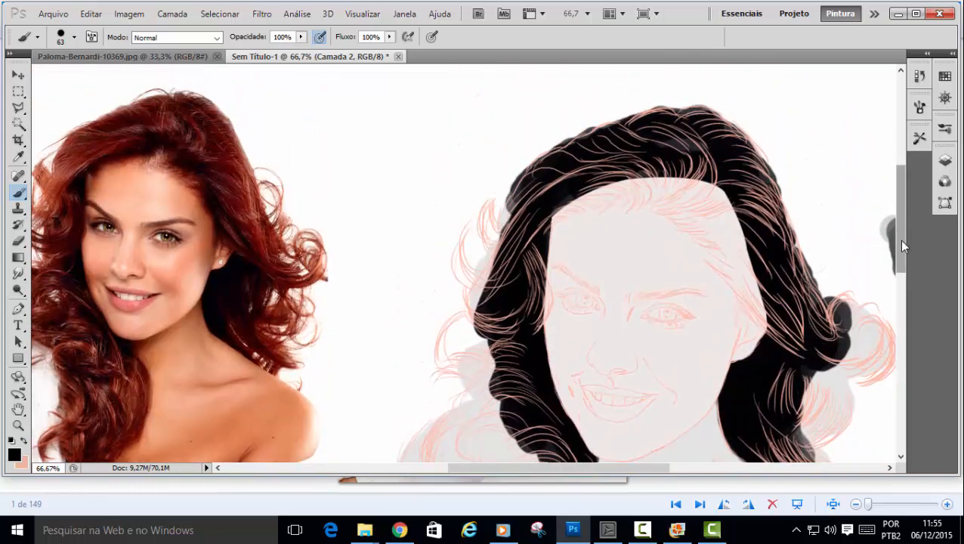
pyautogui.moveTo(898, 239); pyautogui.dragTo(898, 272)
pyautogui.moveTo(813, 364); pyautogui.dragTo(757, 332)
pyautogui.moveTo(898, 274); pyautogui.dragTo(898, 298)
pyautogui.moveTo(529, 240)
pyautogui.mouseDown()
pyautogui.moveTo(484, 202)
pyautogui.moveTo(525, 266)
pyautogui.moveTo(610, 329)
pyautogui.moveTo(605, 309)
pyautogui.moveTo(587, 383)
pyautogui.moveTo(551, 362)
pyautogui.moveTo(554, 320)
pyautogui.mouseUp()
# Use a smaller brush to paint the lower-left curls black.
pyautogui.rightClick(559, 283)
pyautogui.moveTo(615, 154); pyautogui.dragTo(611, 154)
pyautogui.press('Return')
pyautogui.moveTo(528, 325)
pyautogui.mouseDown()
pyautogui.moveTo(557, 380)
pyautogui.moveTo(574, 408)
pyautogui.mouseUp()
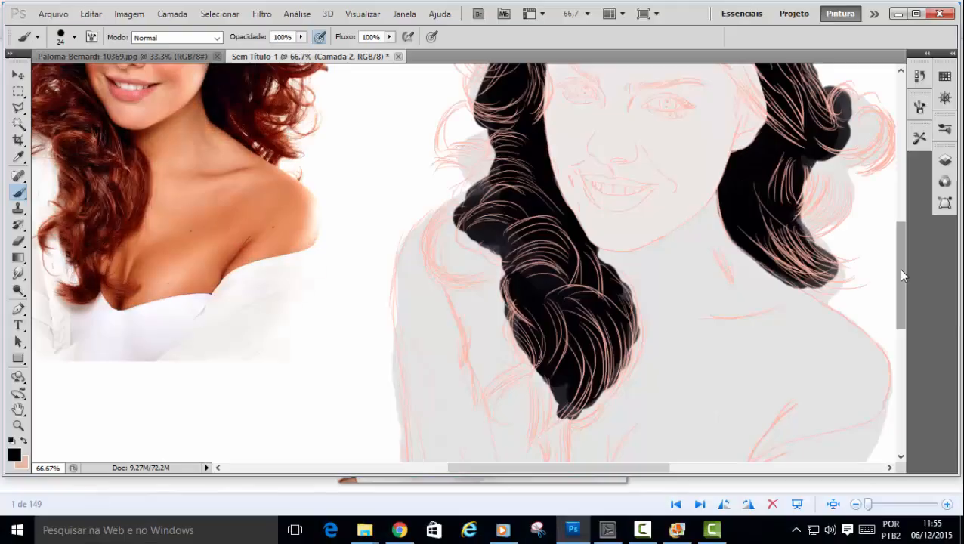
pyautogui.moveTo(901, 274); pyautogui.dragTo(901, 233)
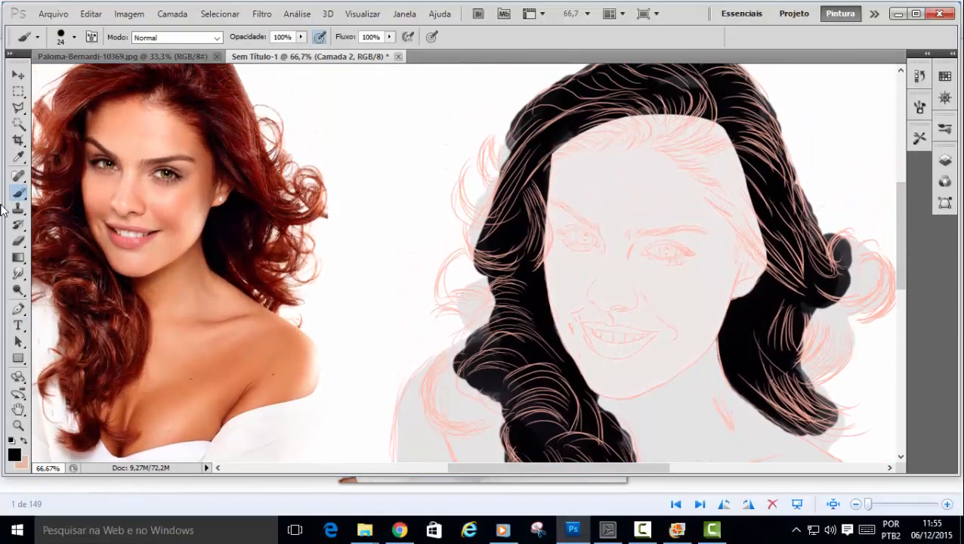
pyautogui.click(20, 158)
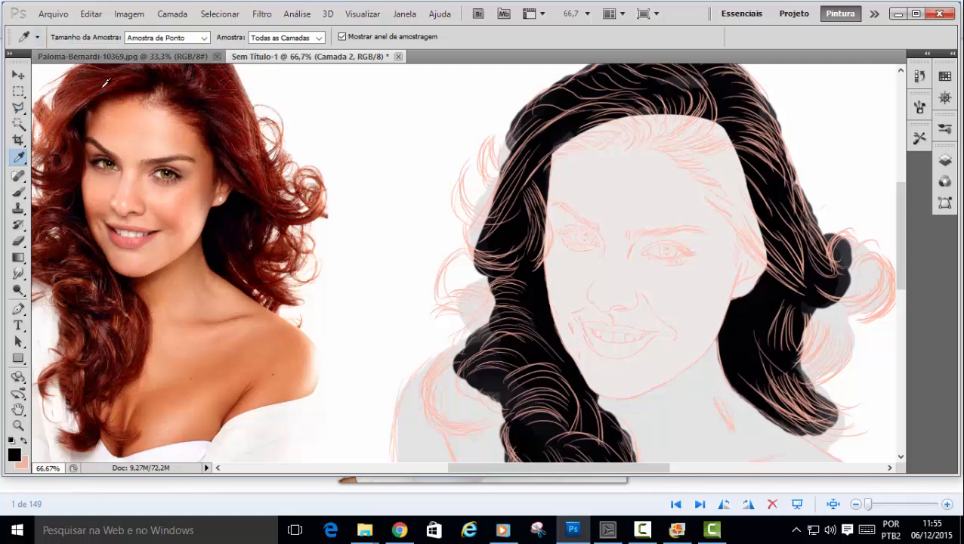
# Sample the dark red of the photo's hair and load the 24 px textured bristle brush preset.
pyautogui.moveTo(221, 109); pyautogui.dragTo(226, 111)
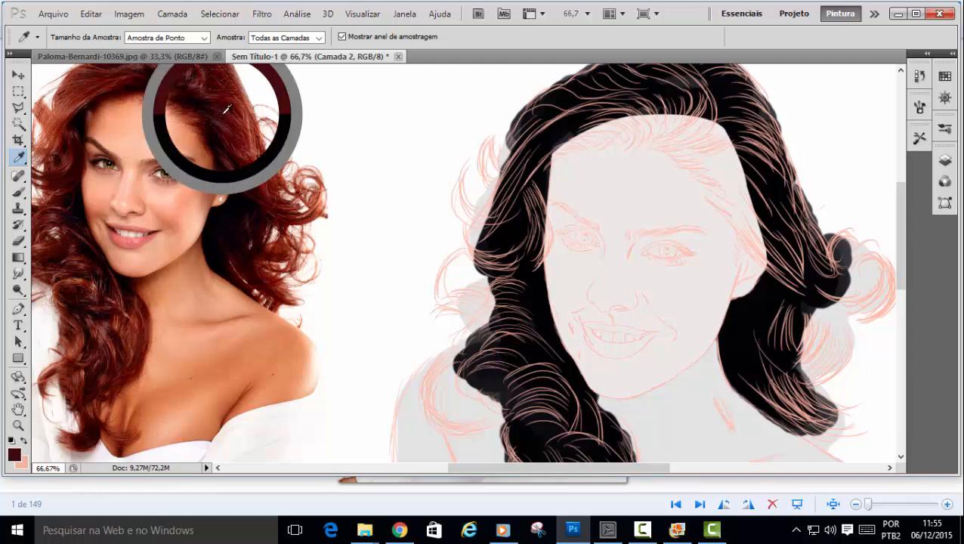
pyautogui.moveTo(226, 110); pyautogui.dragTo(210, 114)
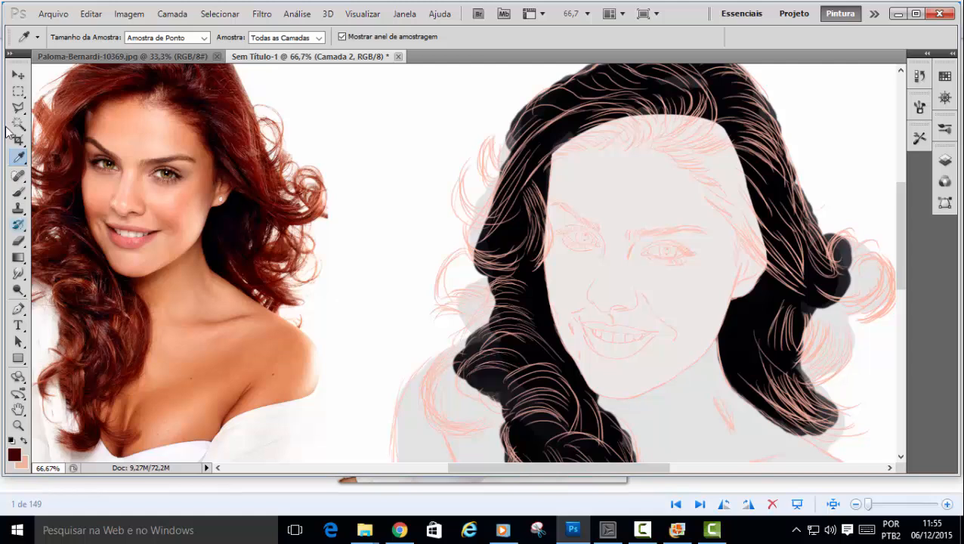
pyautogui.click(20, 194)
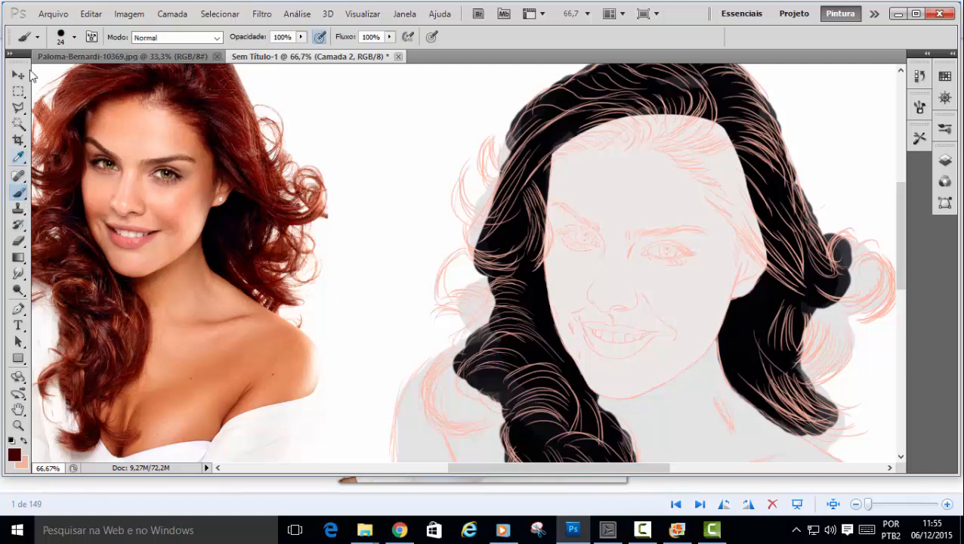
pyautogui.click(75, 41)
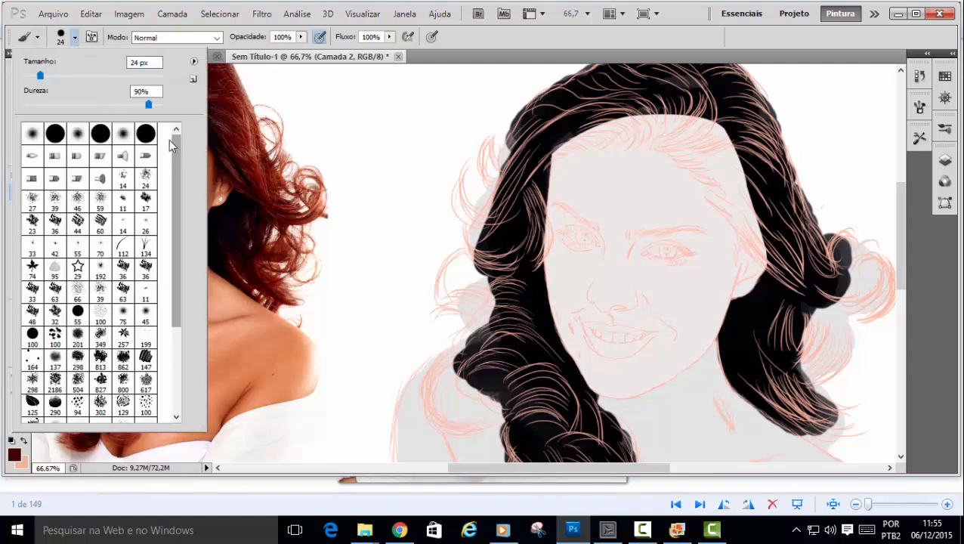
pyautogui.click(123, 157)
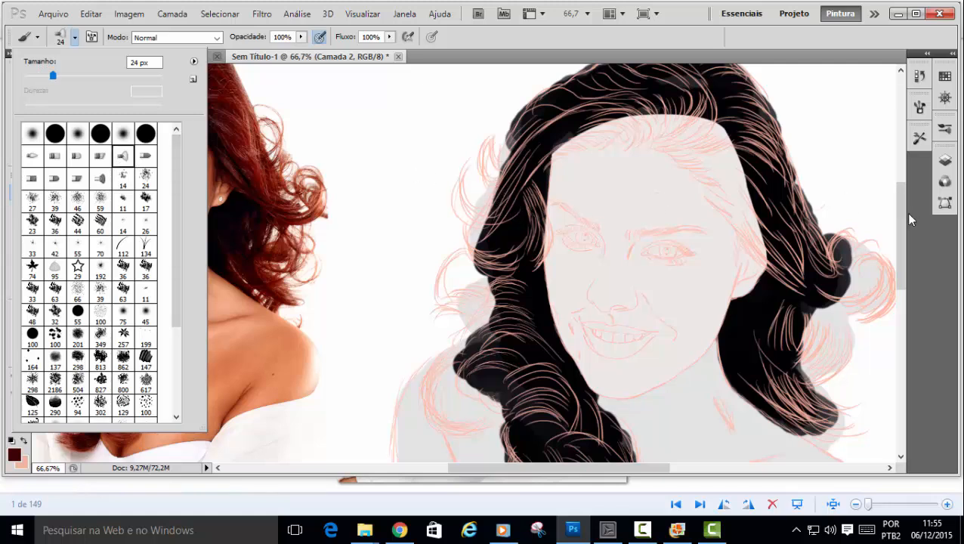
pyautogui.click(456, 38)
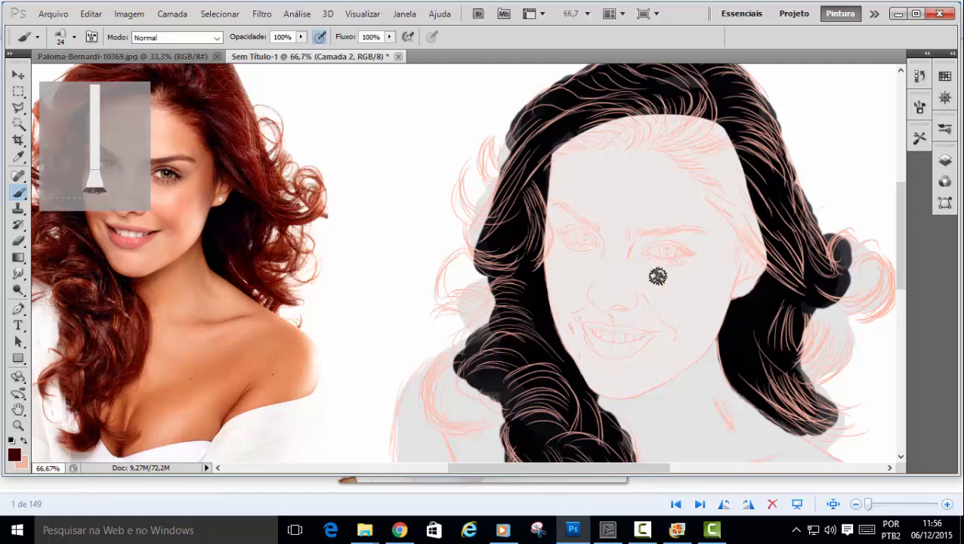
pyautogui.click(647, 533)
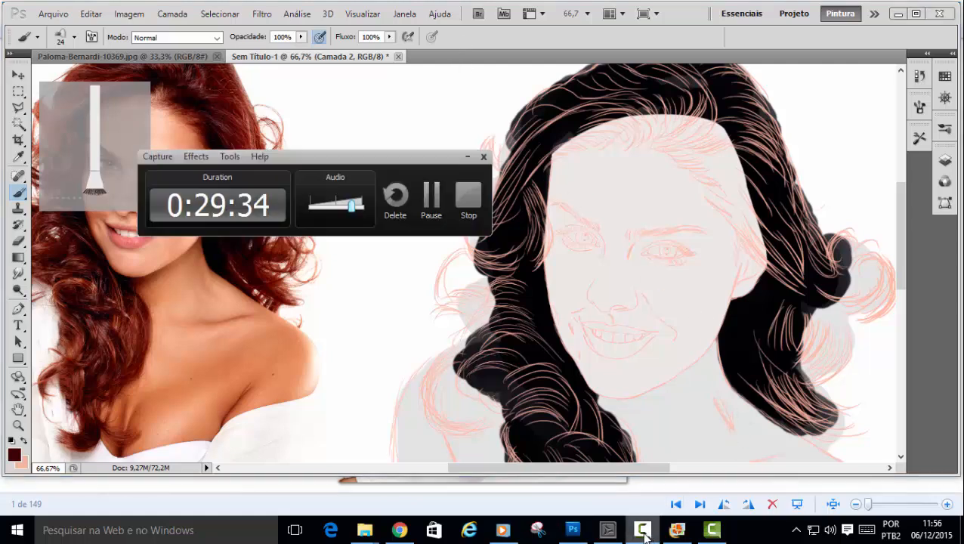
pyautogui.click(466, 157)
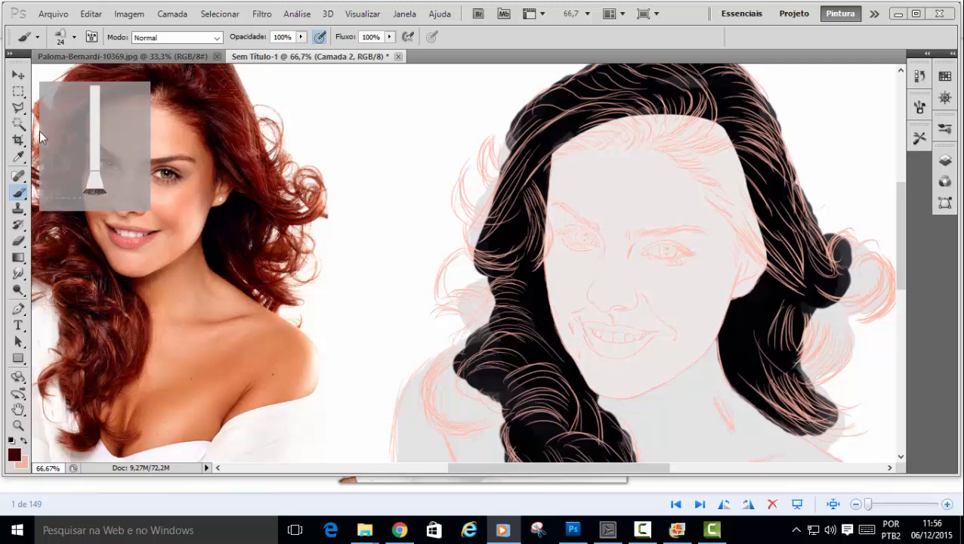
pyautogui.click(60, 198)
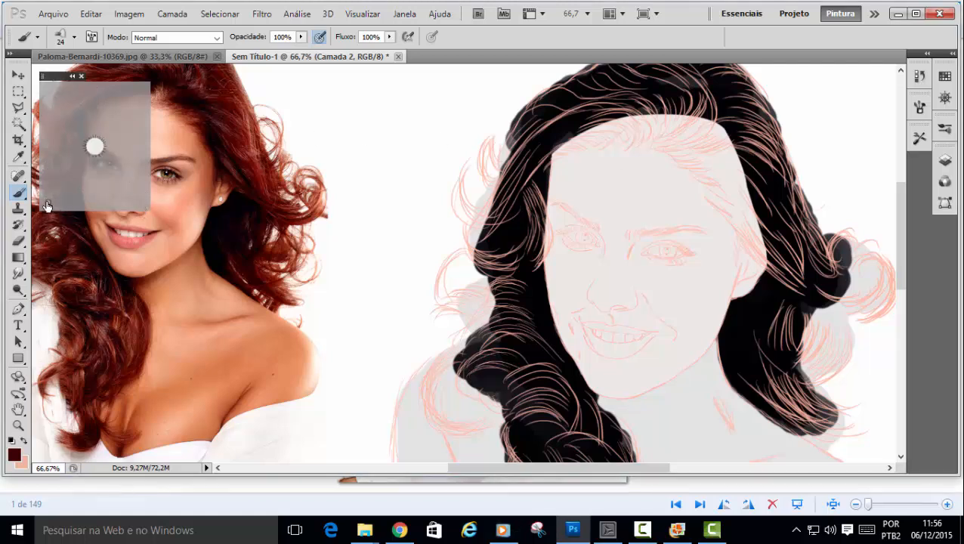
pyautogui.click(82, 75)
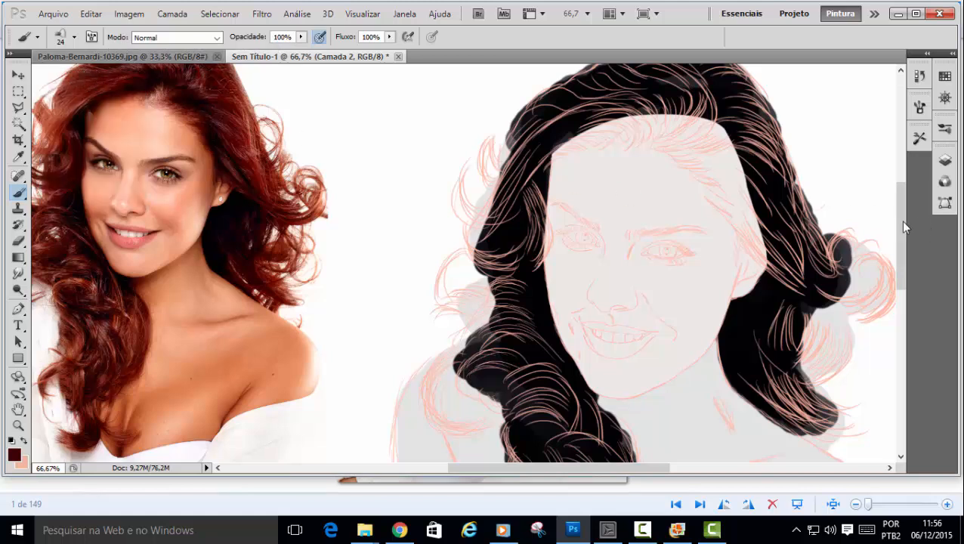
pyautogui.moveTo(900, 215); pyautogui.dragTo(897, 202)
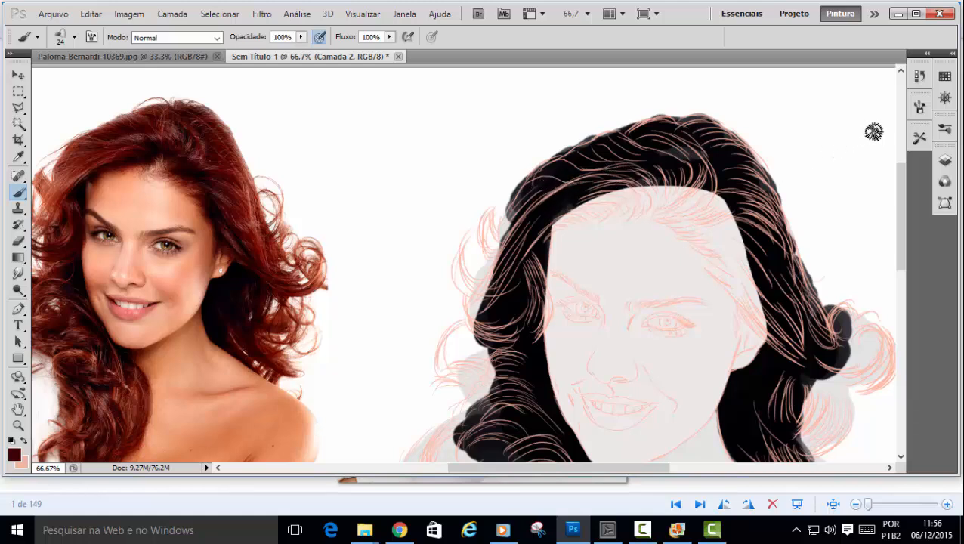
# Add a new empty layer, Camada 3, above Camada 2.
pyautogui.click(944, 160)
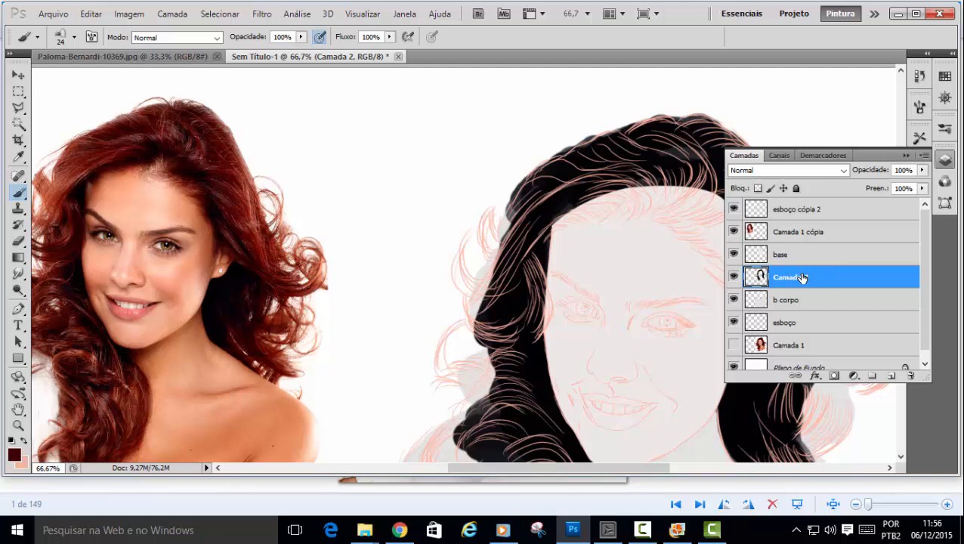
pyautogui.click(890, 375)
pyautogui.click(908, 156)
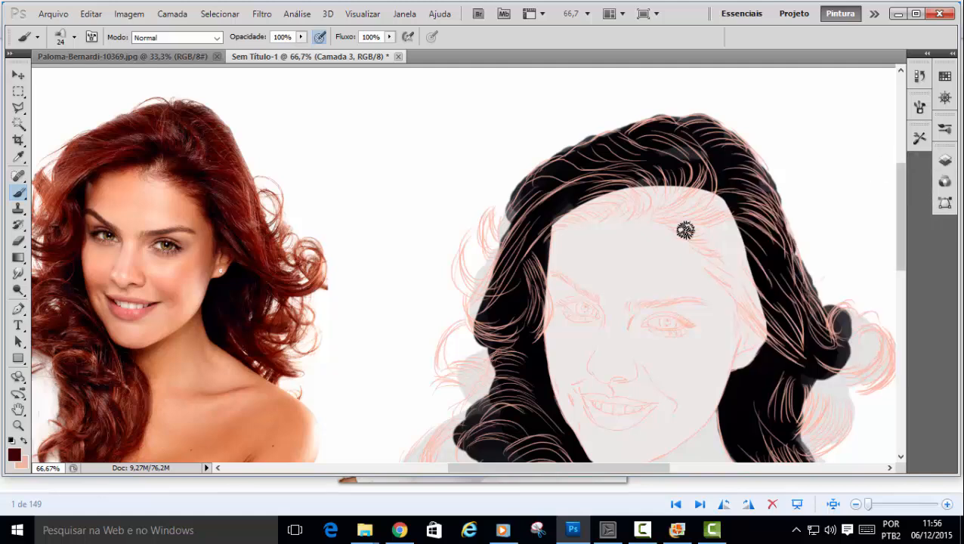
# Paint dark red bristle strokes across the top of the black hair and zoom to 100%.
pyautogui.moveTo(645, 471); pyautogui.dragTo(614, 475)
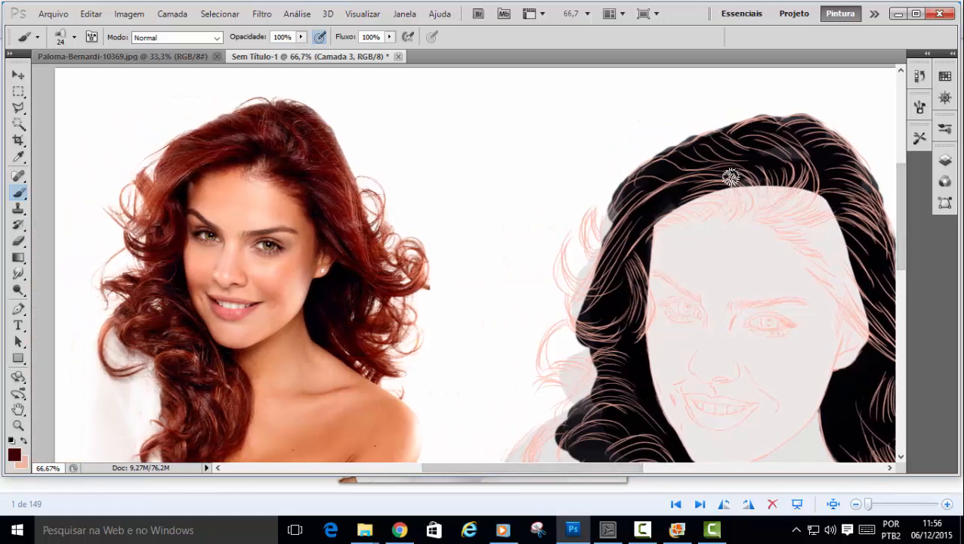
pyautogui.moveTo(658, 184)
pyautogui.mouseDown()
pyautogui.moveTo(719, 178)
pyautogui.moveTo(638, 217)
pyautogui.moveTo(752, 169)
pyautogui.moveTo(676, 178)
pyautogui.moveTo(749, 161)
pyautogui.moveTo(664, 189)
pyautogui.moveTo(723, 156)
pyautogui.moveTo(694, 177)
pyautogui.moveTo(656, 179)
pyautogui.moveTo(712, 162)
pyautogui.moveTo(672, 165)
pyautogui.moveTo(710, 156)
pyautogui.moveTo(632, 195)
pyautogui.moveTo(696, 148)
pyautogui.moveTo(627, 203)
pyautogui.moveTo(642, 192)
pyautogui.moveTo(642, 214)
pyautogui.moveTo(761, 173)
pyautogui.moveTo(745, 182)
pyautogui.moveTo(762, 185)
pyautogui.moveTo(740, 145)
pyautogui.moveTo(759, 156)
pyautogui.moveTo(722, 148)
pyautogui.moveTo(688, 157)
pyautogui.moveTo(769, 179)
pyautogui.moveTo(757, 137)
pyautogui.moveTo(786, 160)
pyautogui.moveTo(784, 173)
pyautogui.moveTo(723, 139)
pyautogui.moveTo(737, 135)
pyautogui.moveTo(707, 140)
pyautogui.moveTo(795, 180)
pyautogui.moveTo(763, 138)
pyautogui.moveTo(786, 133)
pyautogui.moveTo(758, 136)
pyautogui.moveTo(834, 206)
pyautogui.moveTo(823, 192)
pyautogui.moveTo(832, 190)
pyautogui.moveTo(818, 183)
pyautogui.moveTo(853, 166)
pyautogui.moveTo(815, 147)
pyautogui.moveTo(806, 125)
pyautogui.moveTo(872, 221)
pyautogui.moveTo(827, 194)
pyautogui.moveTo(865, 181)
pyautogui.mouseUp()
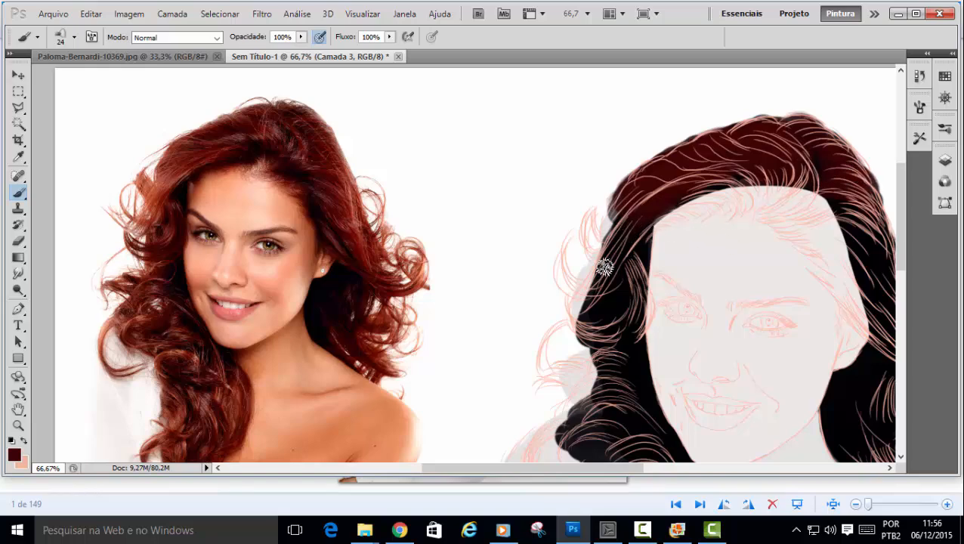
pyautogui.hotkey('ctrl', '+')
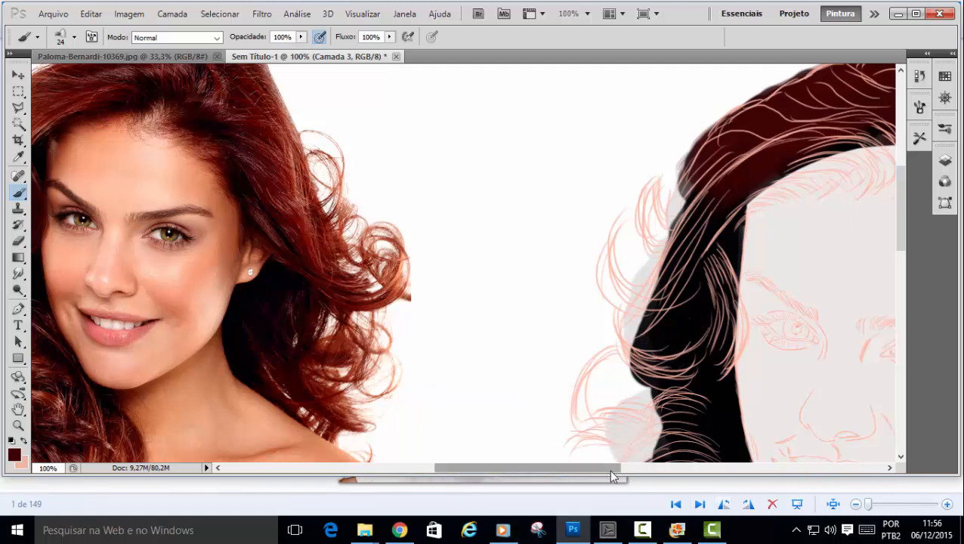
# Shift the Camada 1 cópia reference photo about 255 px right, then reselect Camada 3.
pyautogui.moveTo(608, 469); pyautogui.dragTo(593, 466)
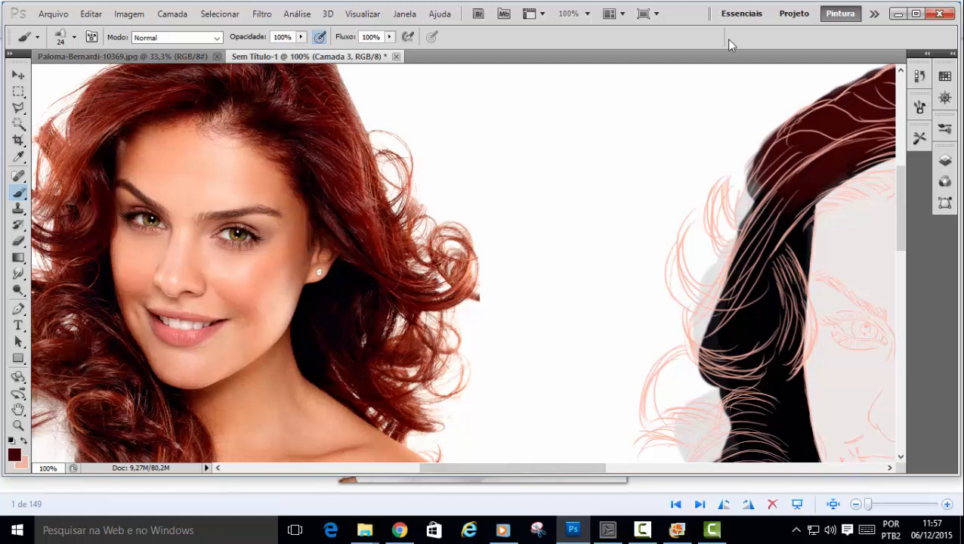
pyautogui.click(944, 160)
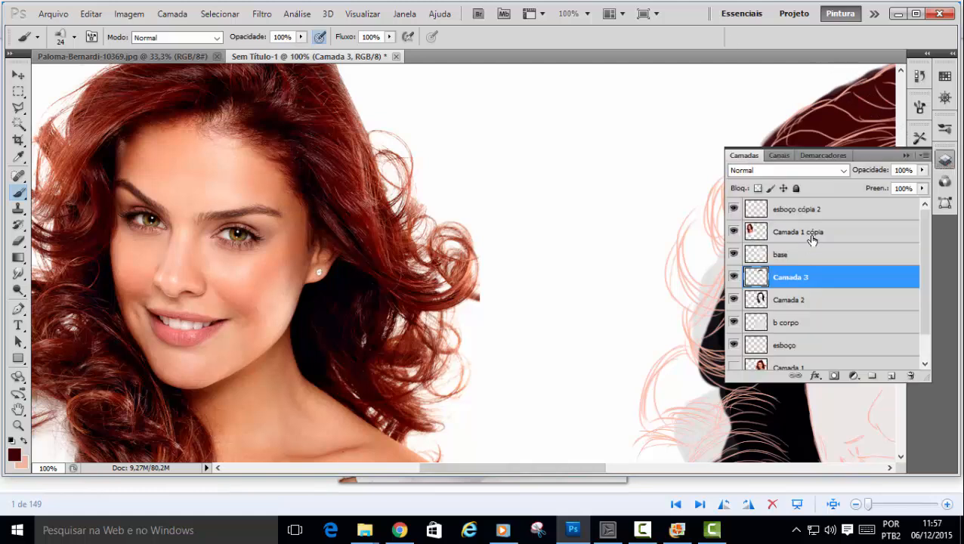
pyautogui.click(812, 240)
pyautogui.click(17, 77)
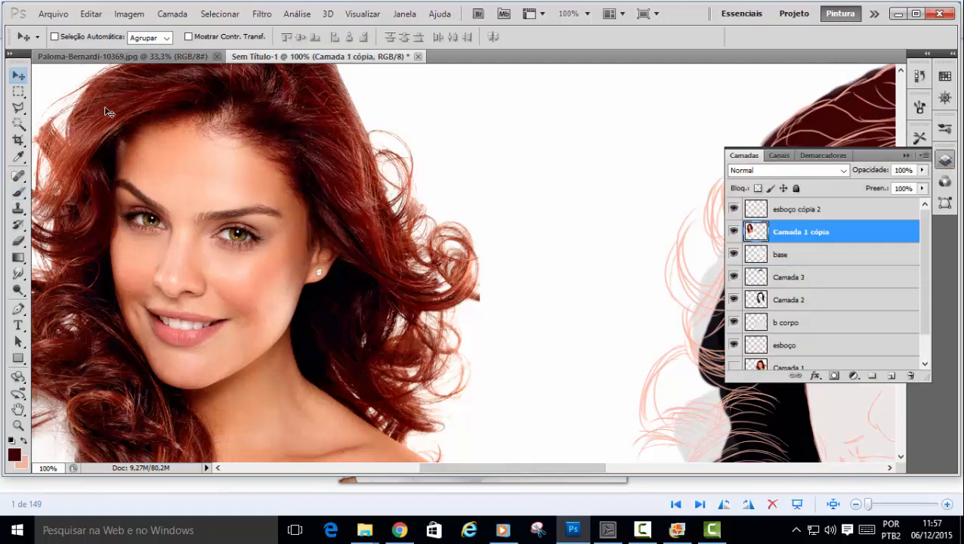
pyautogui.moveTo(108, 111); pyautogui.dragTo(301, 105)
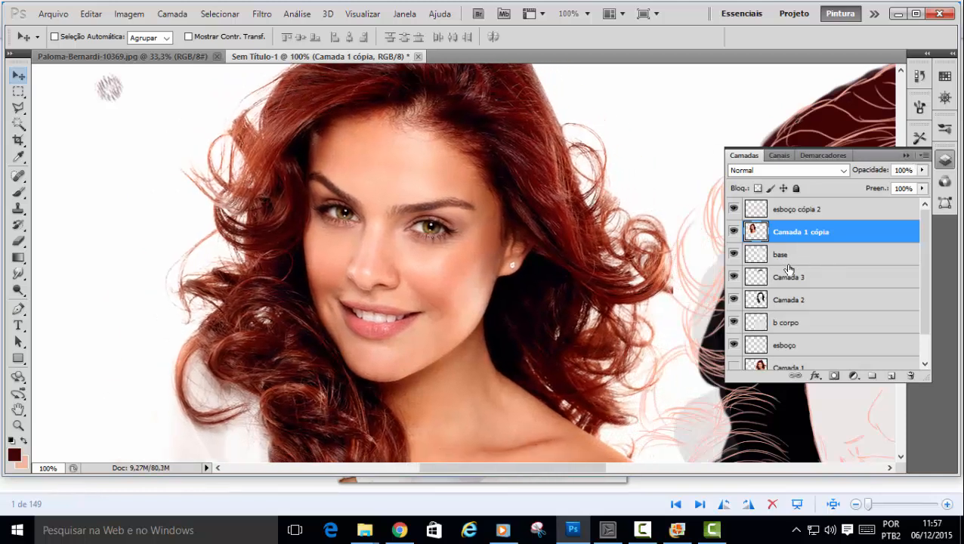
pyautogui.click(823, 281)
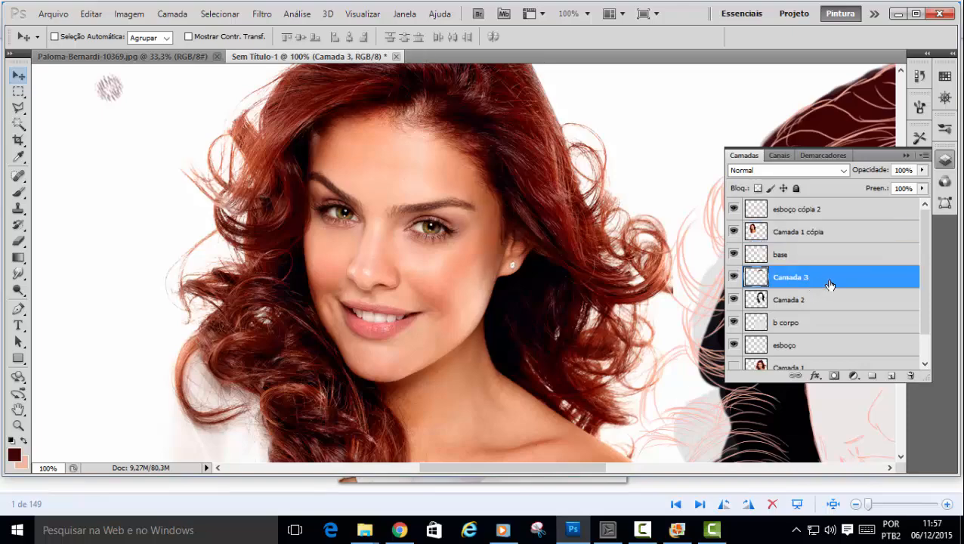
pyautogui.click(905, 155)
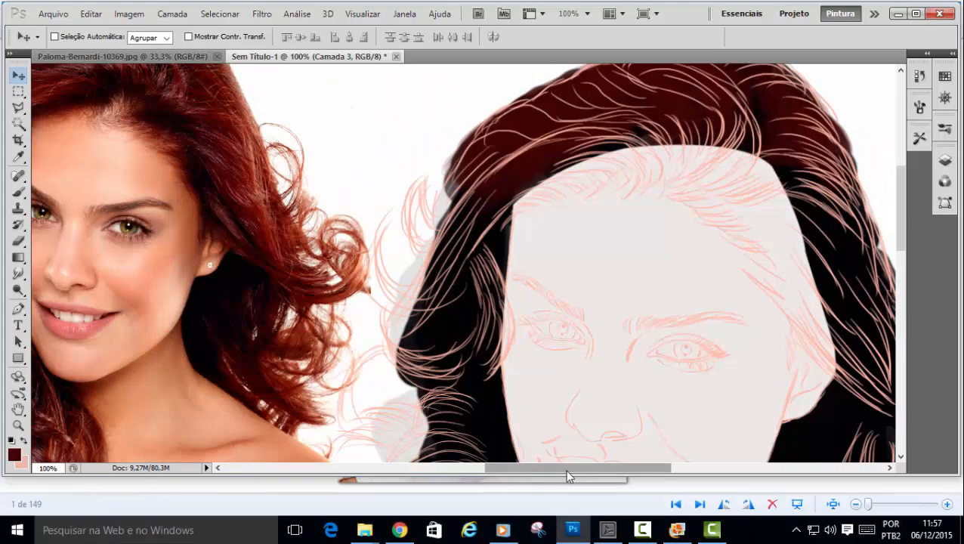
# Brush dark red-brown over the lower hair and lower-right tail, redoing one too-dark stroke lighter.
pyautogui.moveTo(567, 470); pyautogui.dragTo(535, 471)
pyautogui.press('b')
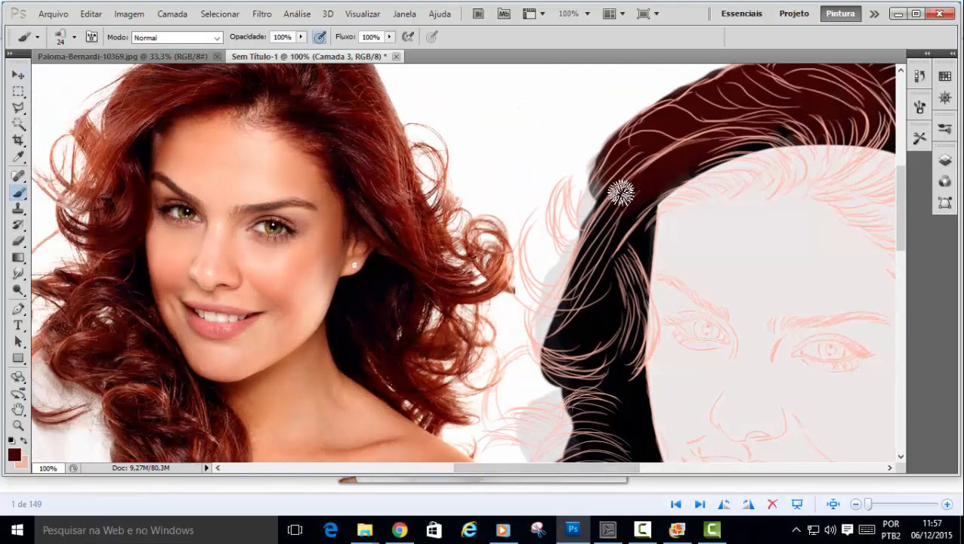
pyautogui.moveTo(619, 193)
pyautogui.mouseDown()
pyautogui.moveTo(553, 265)
pyautogui.moveTo(554, 284)
pyautogui.moveTo(574, 181)
pyautogui.moveTo(529, 264)
pyautogui.mouseUp()
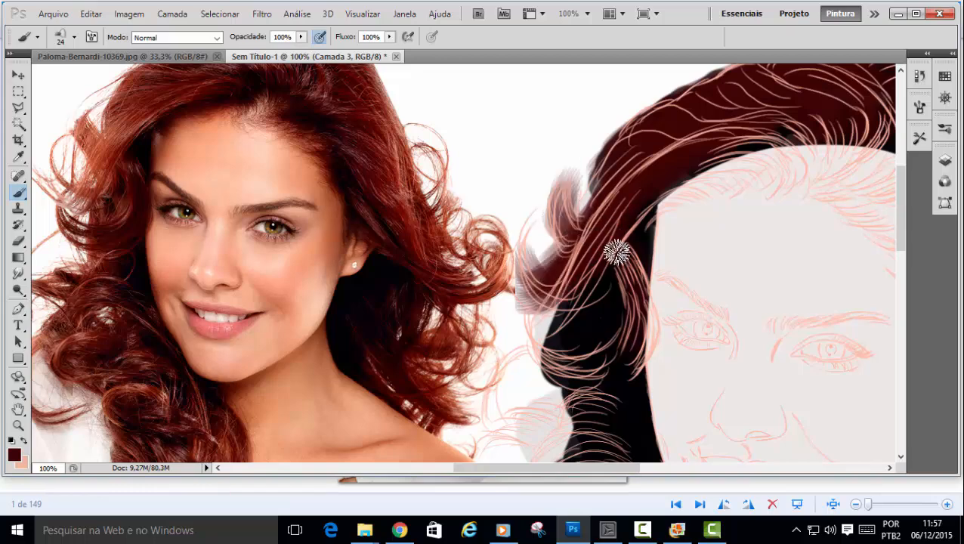
pyautogui.scroll(-3, 552, 340)
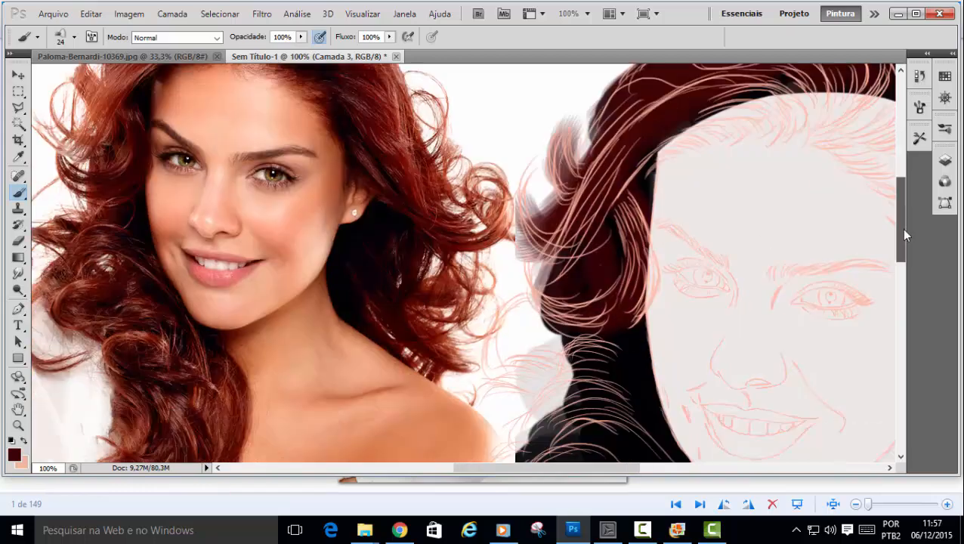
pyautogui.moveTo(590, 347)
pyautogui.mouseDown()
pyautogui.moveTo(555, 340)
pyautogui.moveTo(555, 310)
pyautogui.moveTo(647, 334)
pyautogui.moveTo(615, 365)
pyautogui.mouseUp()
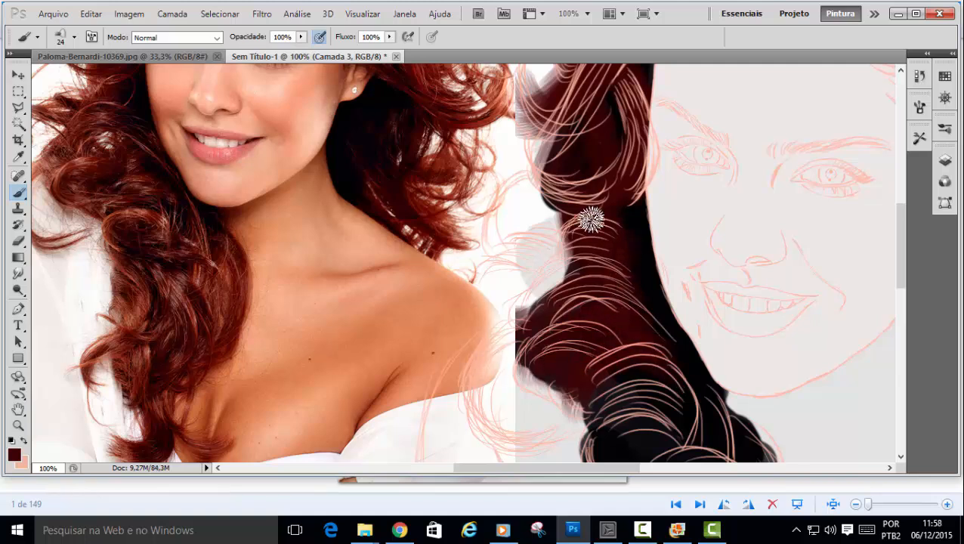
pyautogui.scroll(-2, 853, 266)
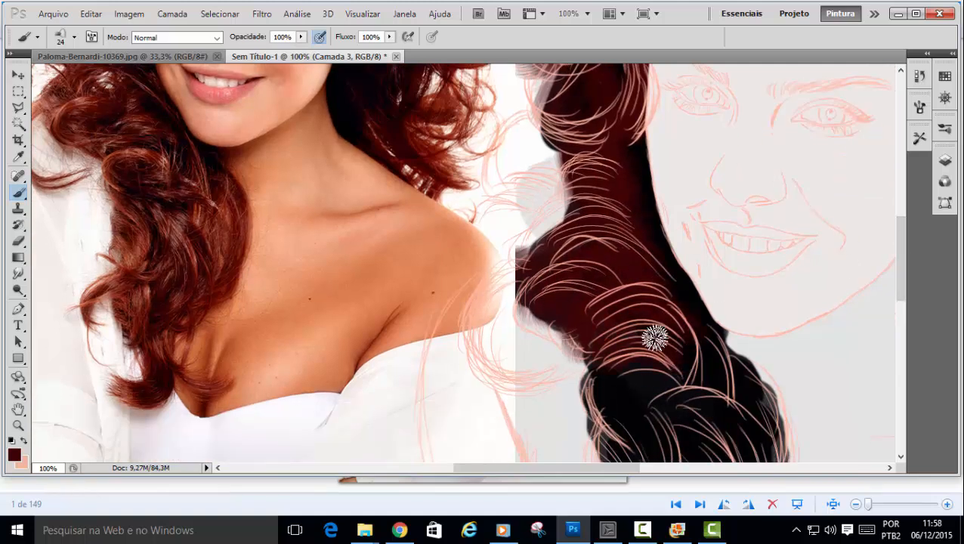
pyautogui.scroll(-5, 892, 292)
pyautogui.scroll(3, 679, 278)
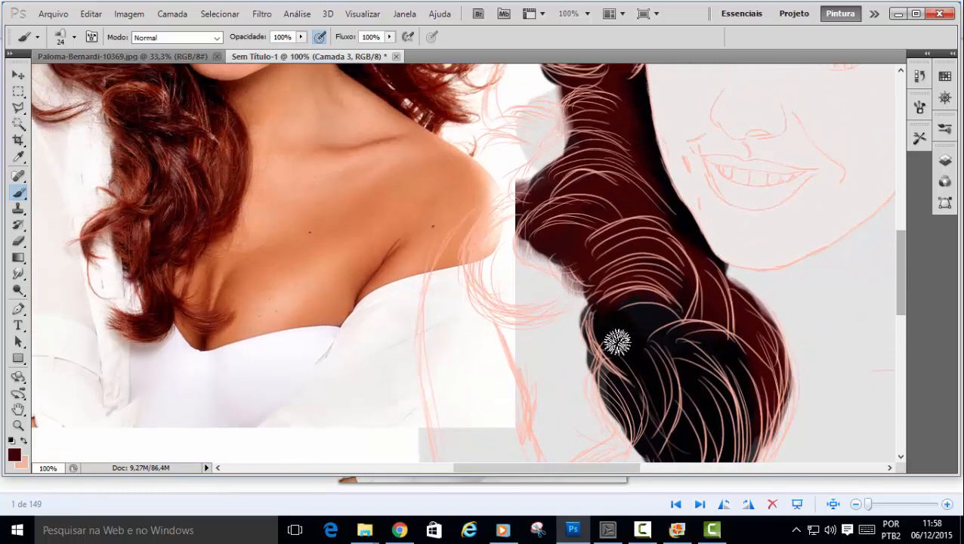
pyautogui.moveTo(617, 342)
pyautogui.mouseDown()
pyautogui.moveTo(598, 345)
pyautogui.moveTo(669, 352)
pyautogui.moveTo(724, 427)
pyautogui.mouseUp()
pyautogui.scroll(-6, 747, 304)
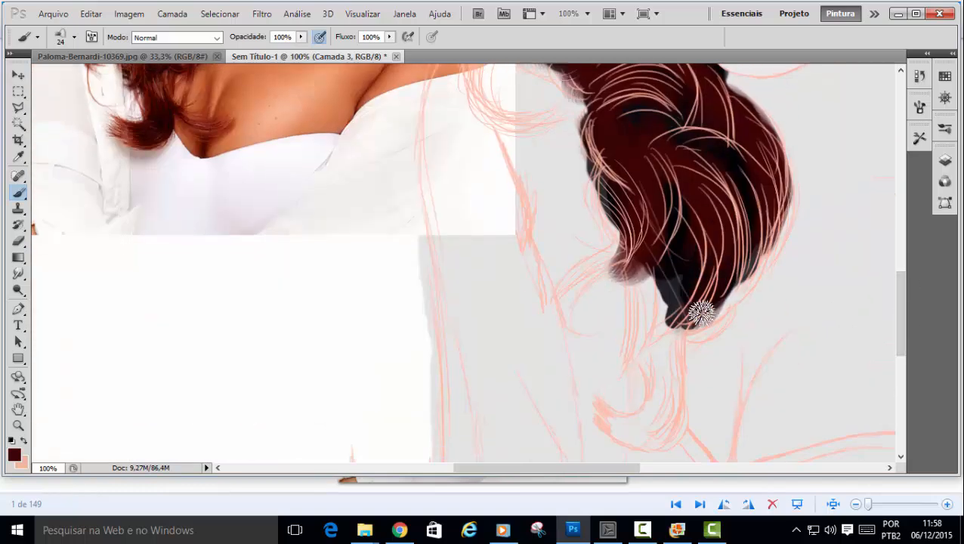
pyautogui.moveTo(649, 300); pyautogui.dragTo(609, 362)
pyautogui.moveTo(669, 318); pyautogui.dragTo(604, 420)
pyautogui.moveTo(691, 335); pyautogui.dragTo(616, 444)
pyautogui.moveTo(696, 301); pyautogui.dragTo(756, 374)
pyautogui.moveTo(702, 307); pyautogui.dragTo(755, 372)
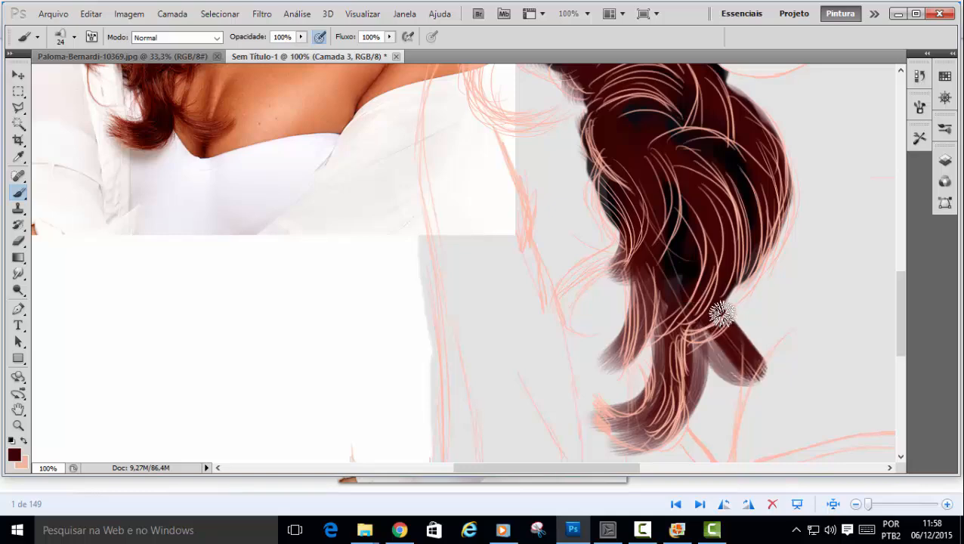
pyautogui.hotkey('ctrl', 'alt', 'z')
pyautogui.hotkey('ctrl', 'alt', 'z')
pyautogui.moveTo(700, 308); pyautogui.dragTo(763, 372)
# Paint dark red along the hair's left edge and left-side strands, then zoom out.
pyautogui.moveTo(600, 172); pyautogui.dragTo(609, 234)
pyautogui.moveTo(611, 242)
pyautogui.mouseDown()
pyautogui.moveTo(542, 313)
pyautogui.moveTo(557, 333)
pyautogui.mouseUp()
pyautogui.moveTo(901, 295); pyautogui.dragTo(900, 257)
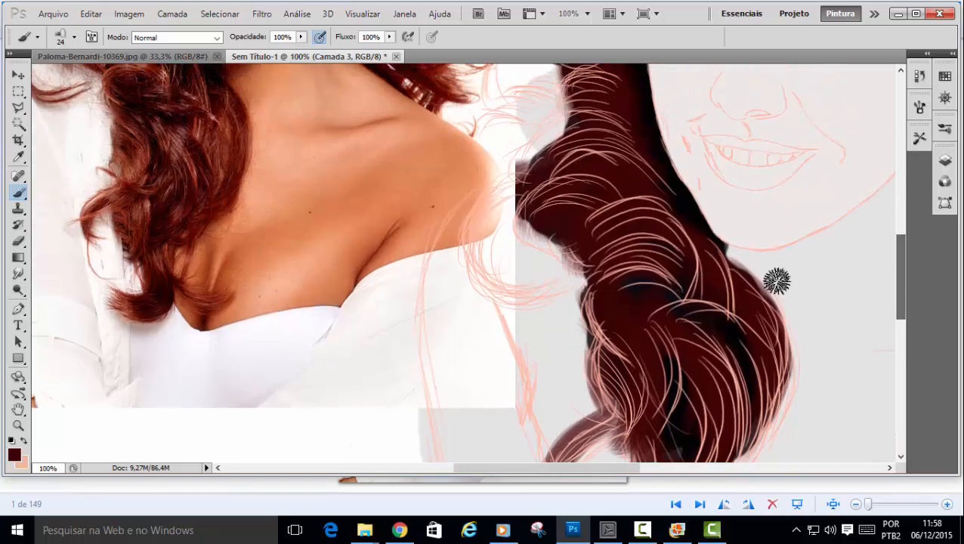
pyautogui.moveTo(539, 194); pyautogui.dragTo(547, 279)
pyautogui.moveTo(498, 189)
pyautogui.mouseDown()
pyautogui.moveTo(565, 294)
pyautogui.moveTo(593, 378)
pyautogui.mouseUp()
pyautogui.moveTo(586, 277)
pyautogui.mouseDown()
pyautogui.moveTo(593, 378)
pyautogui.moveTo(554, 282)
pyautogui.mouseUp()
pyautogui.moveTo(900, 276); pyautogui.dragTo(900, 235)
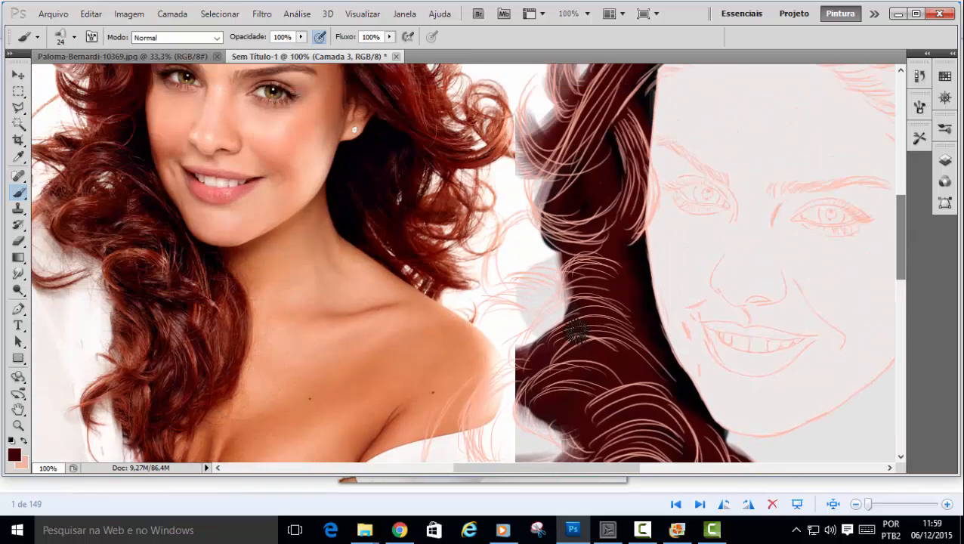
pyautogui.moveTo(565, 252); pyautogui.dragTo(535, 323)
pyautogui.moveTo(555, 260); pyautogui.dragTo(541, 317)
pyautogui.moveTo(900, 244); pyautogui.dragTo(900, 213)
pyautogui.hotkey('ctrl', '-')
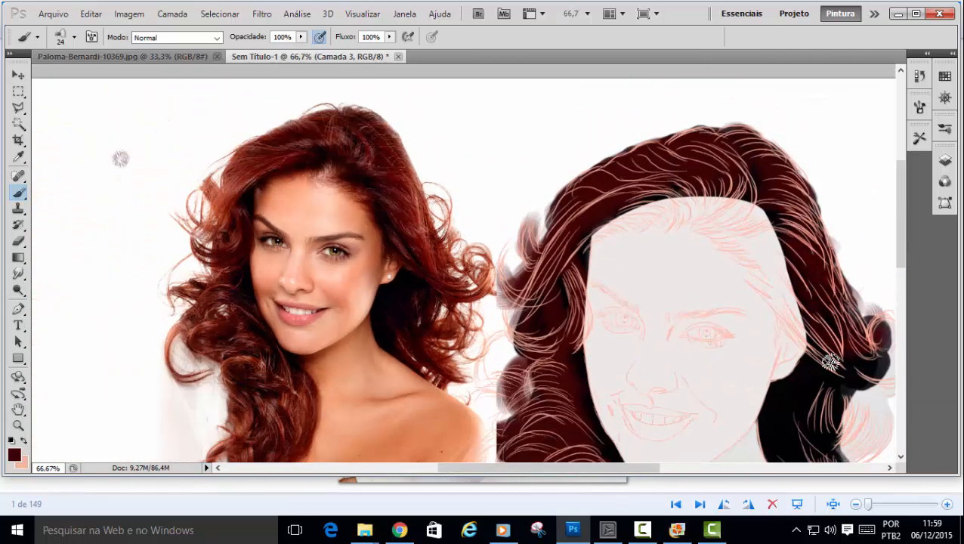
# Scroll the canvas and expand the Camadas panel listing Camada 3 and the portrait layers.
pyautogui.moveTo(901, 237)
pyautogui.mouseDown()
pyautogui.moveTo(908, 280)
pyautogui.moveTo(908, 221)
pyautogui.moveTo(902, 268)
pyautogui.mouseUp()
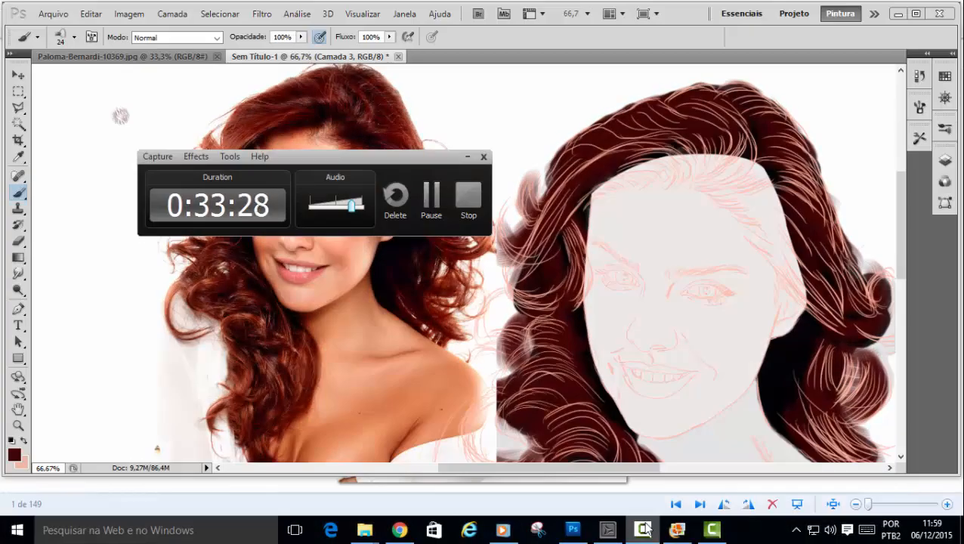
pyautogui.click(643, 528)
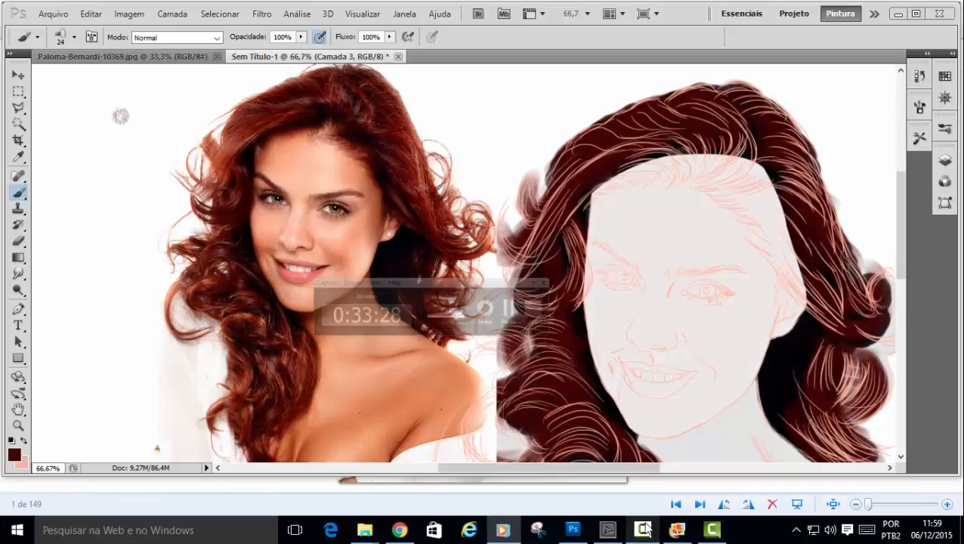
pyautogui.scroll(-1, 732, 234)
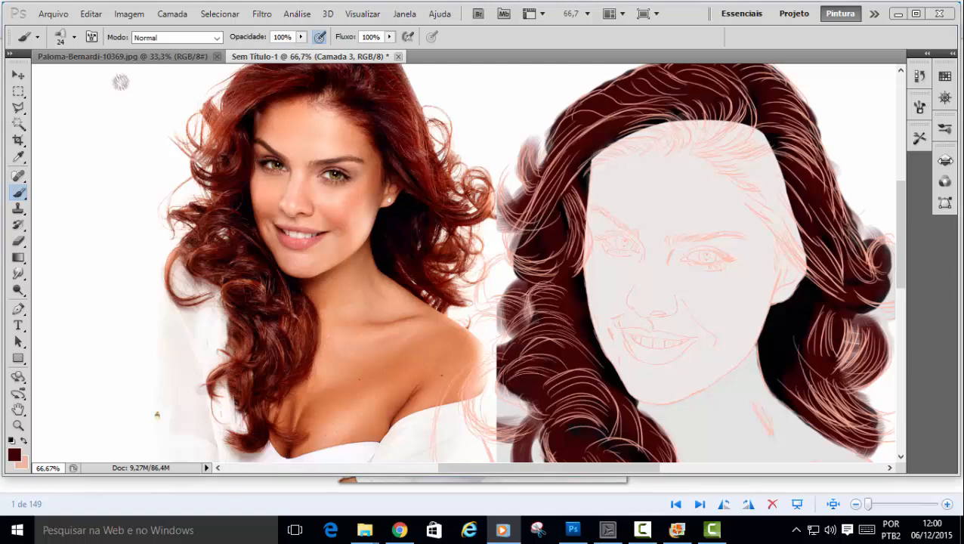
pyautogui.click(944, 160)
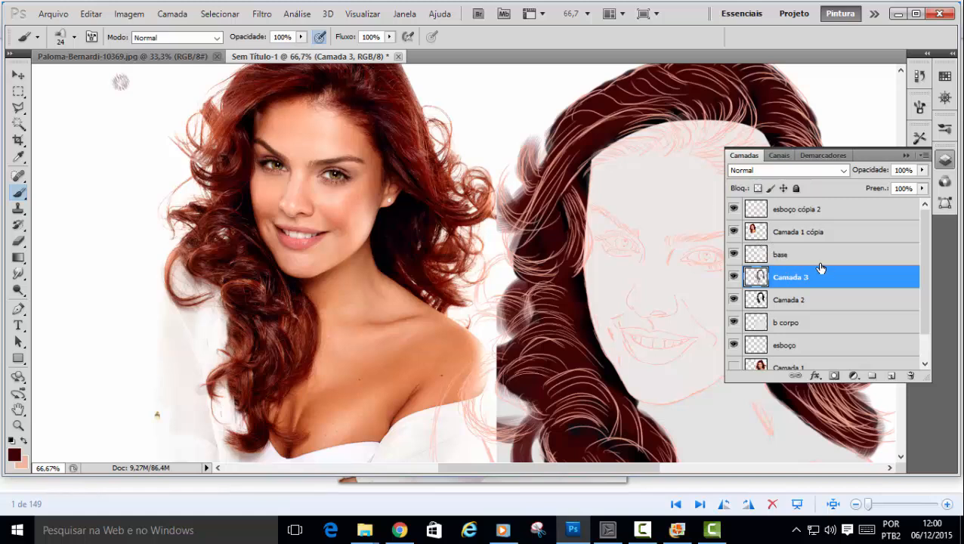
# Move Camada 3 above base, rename it cabelo, and collapse the Layers panel.
pyautogui.moveTo(836, 284); pyautogui.dragTo(836, 246)
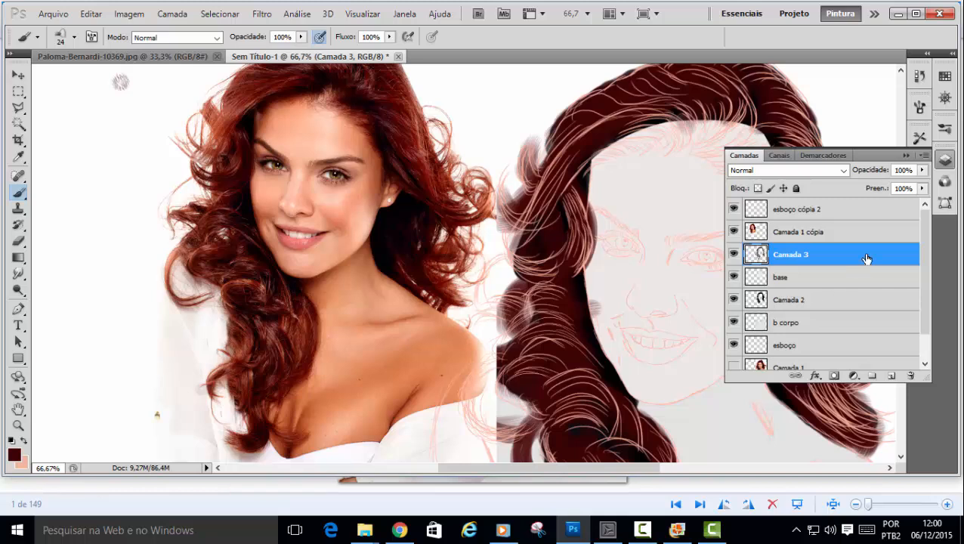
pyautogui.doubleClick(786, 255)
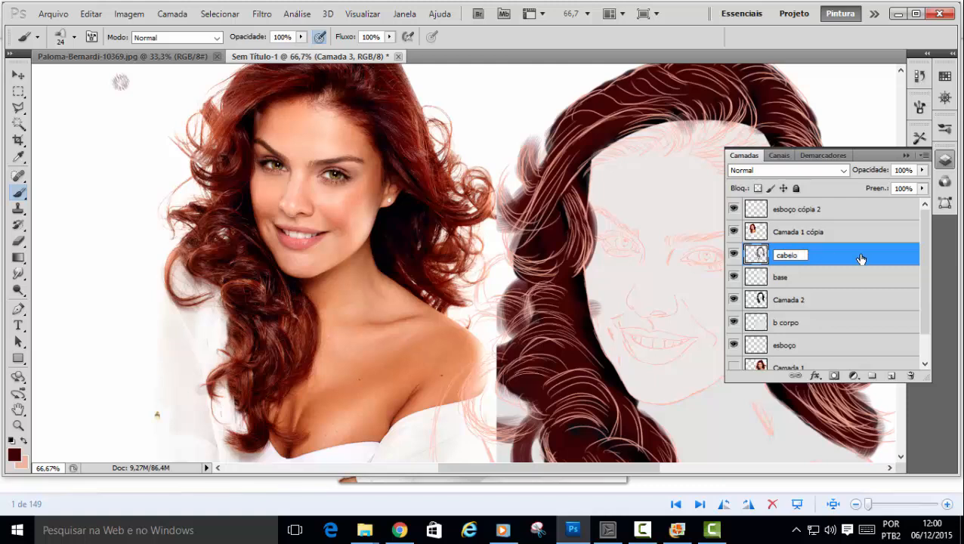
pyautogui.click(905, 157)
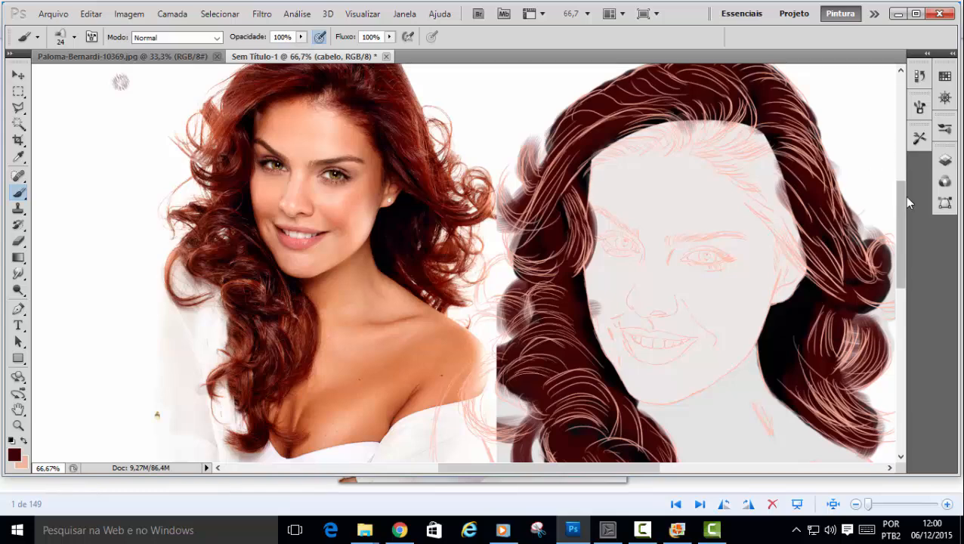
# Paint dark red into the hair above the forehead and its top-right hairline, comparing with the photo.
pyautogui.scroll(4, 731, 154)
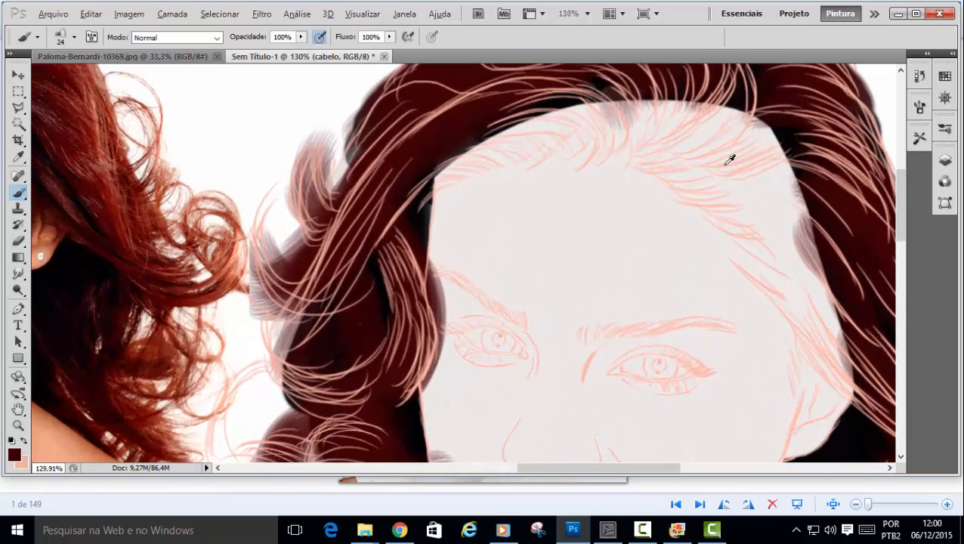
pyautogui.scroll(-2, 739, 155)
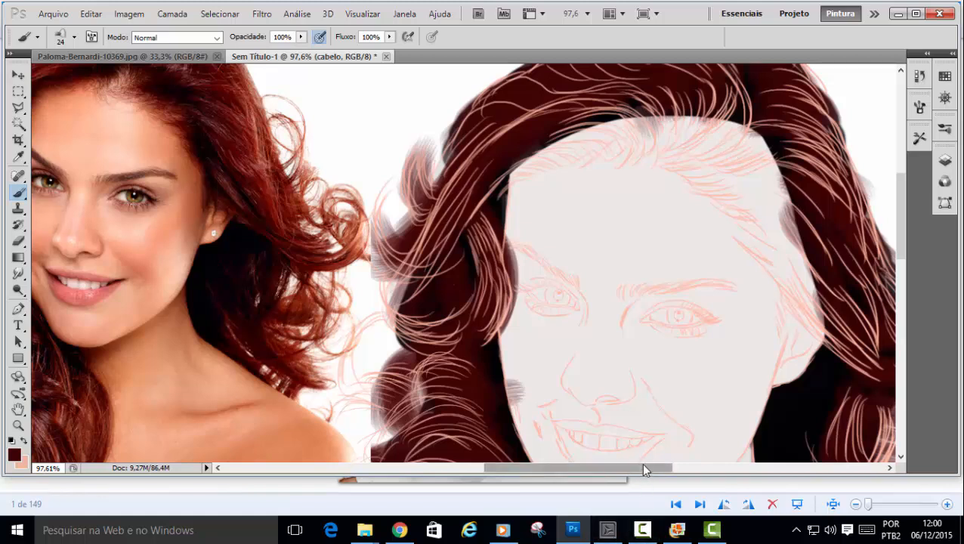
pyautogui.moveTo(642, 465); pyautogui.dragTo(625, 465)
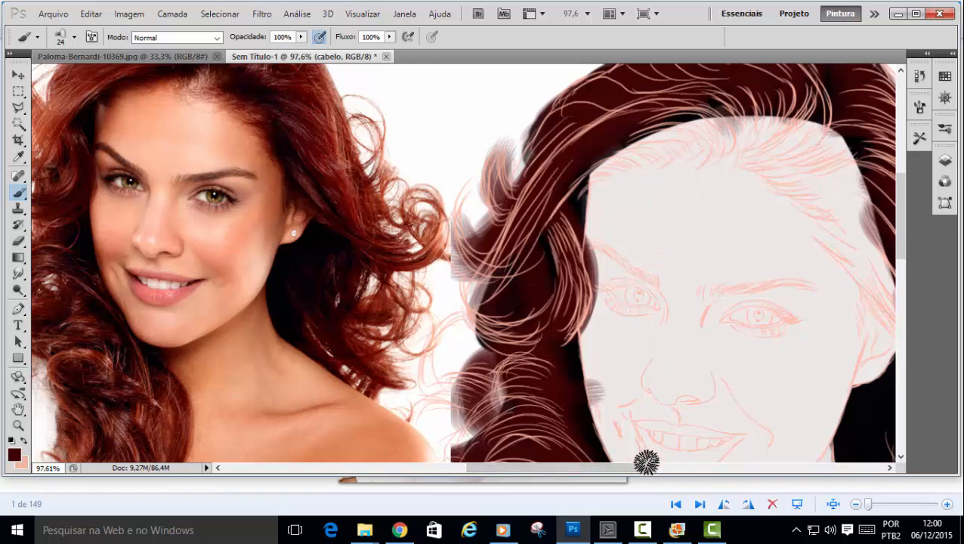
pyautogui.moveTo(615, 468); pyautogui.dragTo(637, 467)
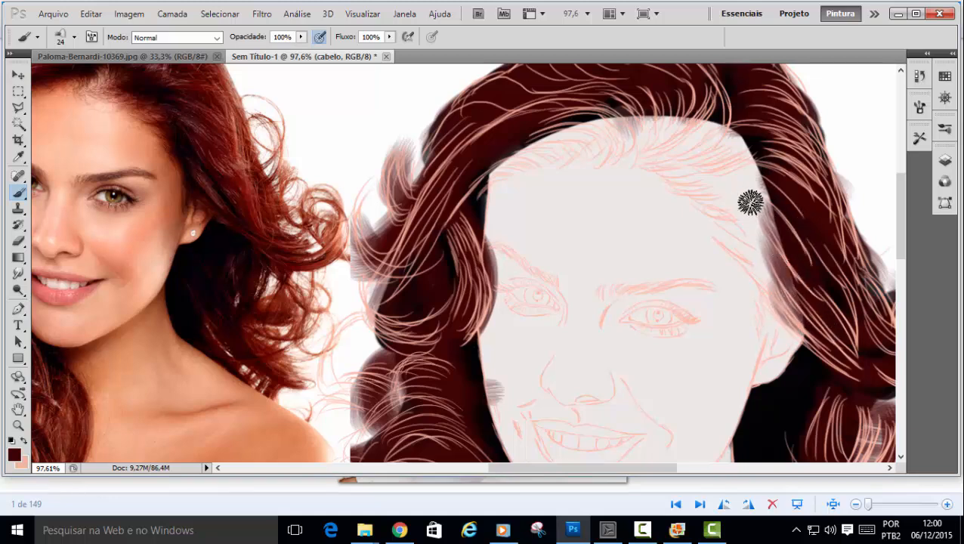
pyautogui.moveTo(748, 156)
pyautogui.mouseDown()
pyautogui.moveTo(695, 161)
pyautogui.moveTo(750, 134)
pyautogui.moveTo(710, 131)
pyautogui.moveTo(695, 142)
pyautogui.moveTo(765, 140)
pyautogui.mouseUp()
pyautogui.moveTo(704, 154)
pyautogui.mouseDown()
pyautogui.moveTo(734, 119)
pyautogui.moveTo(682, 142)
pyautogui.moveTo(715, 114)
pyautogui.moveTo(682, 118)
pyautogui.moveTo(702, 101)
pyautogui.moveTo(643, 141)
pyautogui.moveTo(678, 92)
pyautogui.moveTo(668, 140)
pyautogui.moveTo(747, 132)
pyautogui.moveTo(684, 137)
pyautogui.moveTo(658, 103)
pyautogui.mouseUp()
pyautogui.moveTo(638, 138); pyautogui.dragTo(647, 91)
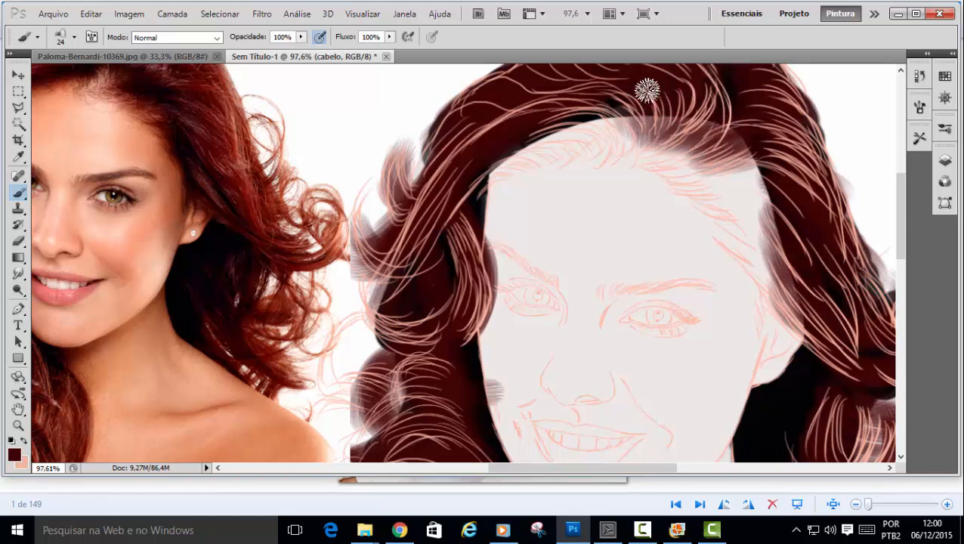
pyautogui.moveTo(902, 201); pyautogui.dragTo(903, 170)
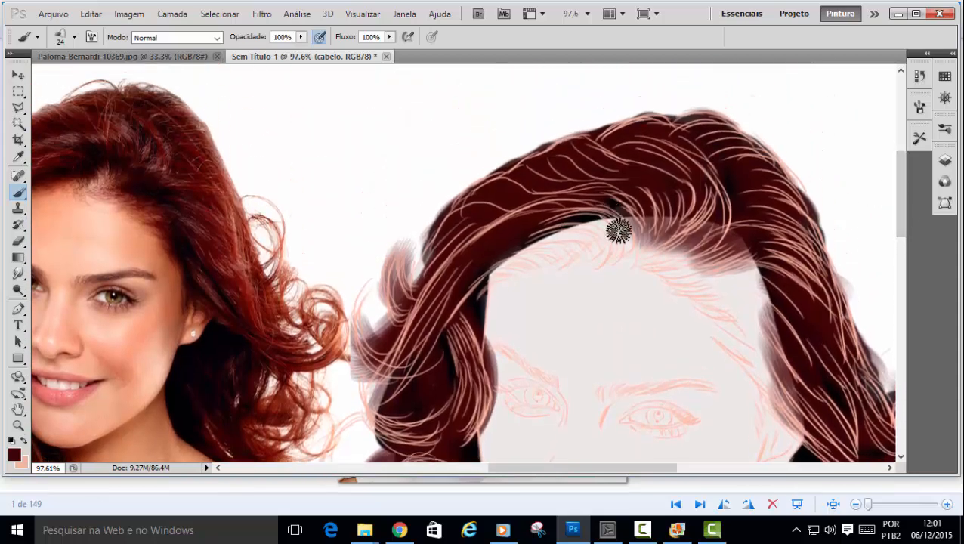
pyautogui.moveTo(663, 468); pyautogui.dragTo(625, 472)
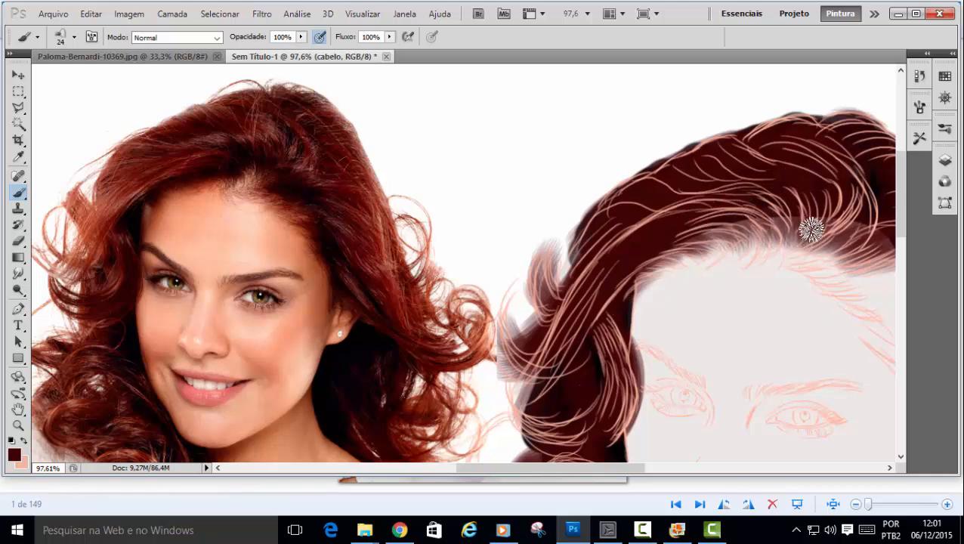
pyautogui.moveTo(608, 468); pyautogui.dragTo(644, 468)
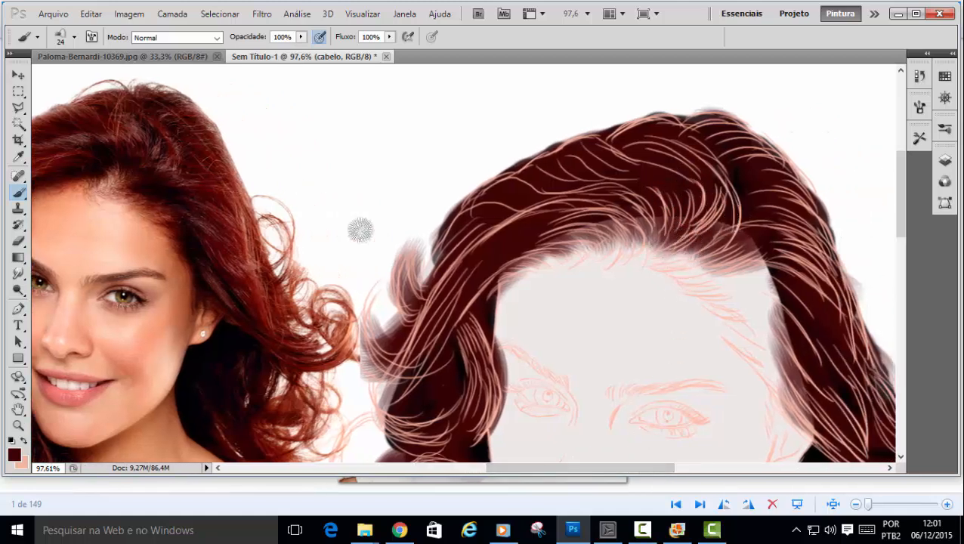
# Switch to the Eraser with a textured bristle fan tip.
pyautogui.click(18, 241)
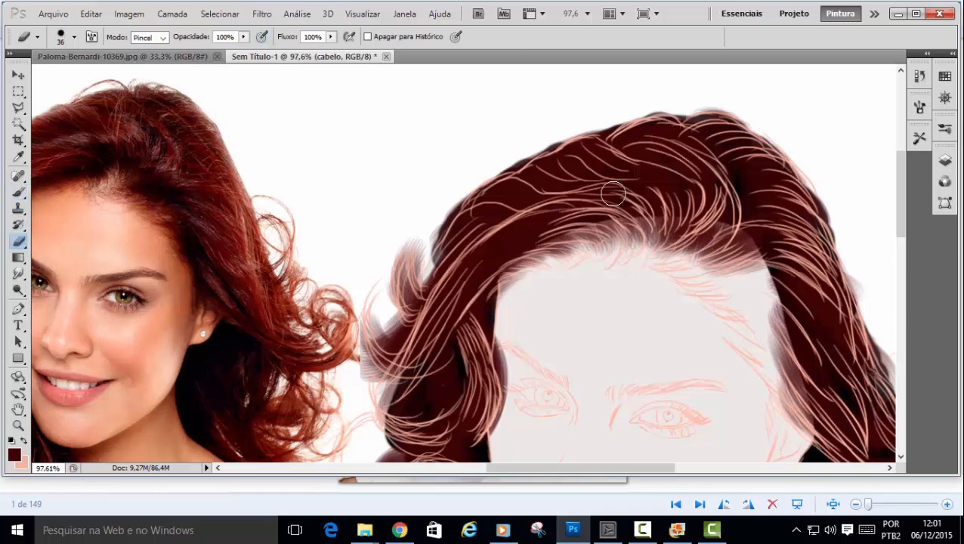
pyautogui.click(74, 37)
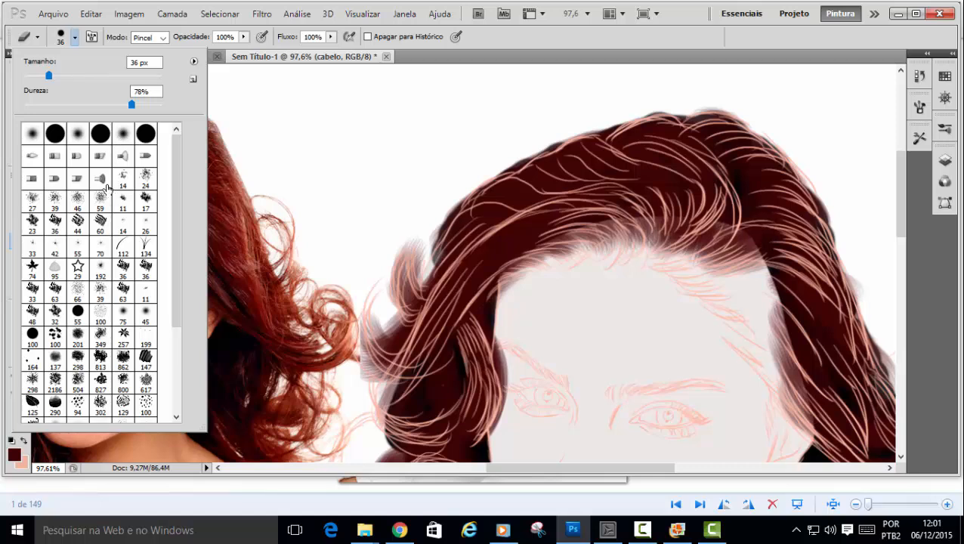
pyautogui.click(122, 158)
pyautogui.click(526, 38)
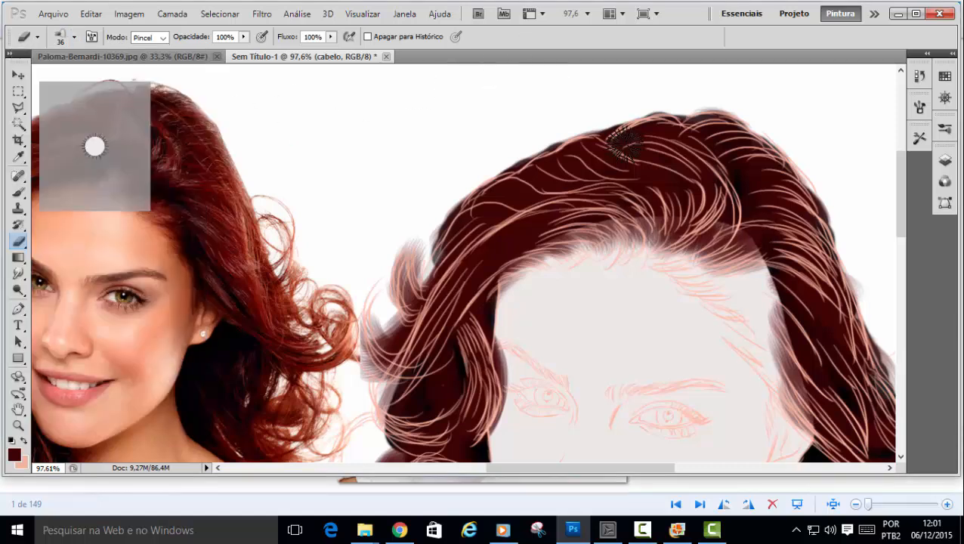
# Erase along the hairline and parting to thin the dark red fill into a bristly texture.
pyautogui.moveTo(701, 255)
pyautogui.mouseDown()
pyautogui.moveTo(721, 224)
pyautogui.moveTo(704, 237)
pyautogui.moveTo(694, 249)
pyautogui.moveTo(726, 229)
pyautogui.moveTo(706, 225)
pyautogui.moveTo(715, 250)
pyautogui.moveTo(723, 216)
pyautogui.moveTo(728, 254)
pyautogui.moveTo(751, 213)
pyautogui.mouseUp()
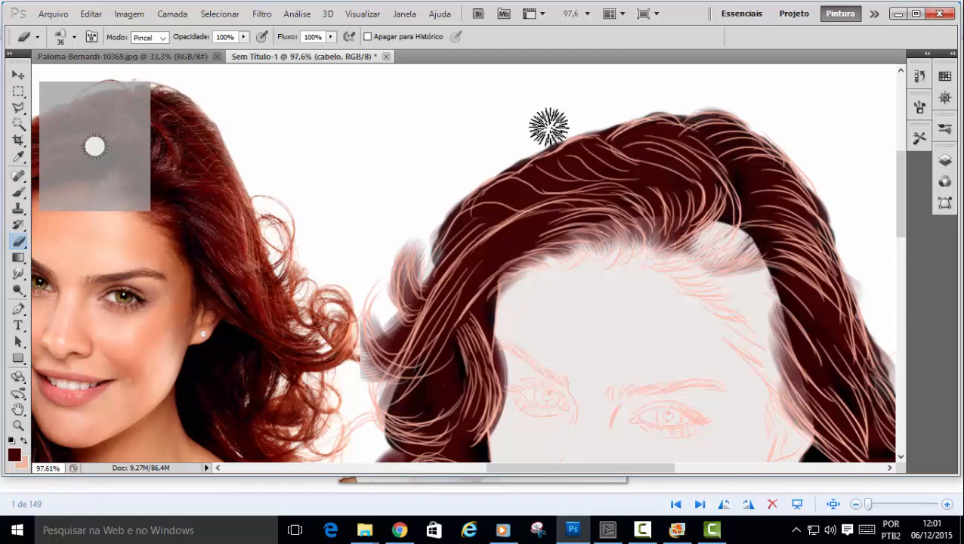
pyautogui.moveTo(685, 245)
pyautogui.mouseDown()
pyautogui.moveTo(708, 211)
pyautogui.moveTo(679, 237)
pyautogui.moveTo(694, 213)
pyautogui.moveTo(681, 242)
pyautogui.moveTo(706, 211)
pyautogui.moveTo(736, 216)
pyautogui.moveTo(707, 254)
pyautogui.moveTo(782, 177)
pyautogui.moveTo(754, 236)
pyautogui.moveTo(731, 247)
pyautogui.moveTo(702, 215)
pyautogui.moveTo(665, 244)
pyautogui.moveTo(626, 202)
pyautogui.moveTo(648, 243)
pyautogui.moveTo(661, 235)
pyautogui.moveTo(635, 242)
pyautogui.moveTo(640, 195)
pyautogui.mouseUp()
pyautogui.moveTo(651, 239)
pyautogui.mouseDown()
pyautogui.moveTo(647, 186)
pyautogui.moveTo(637, 222)
pyautogui.moveTo(636, 198)
pyautogui.mouseUp()
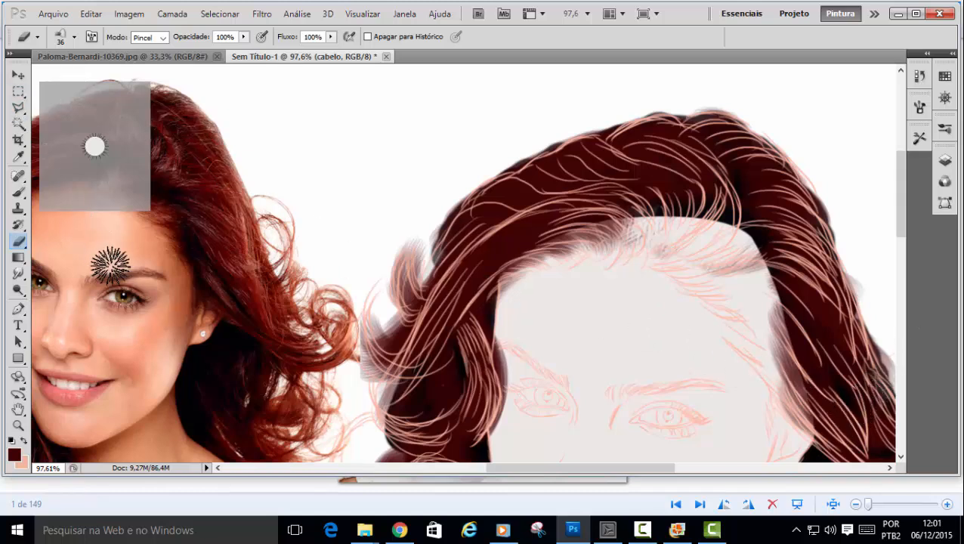
pyautogui.click(19, 193)
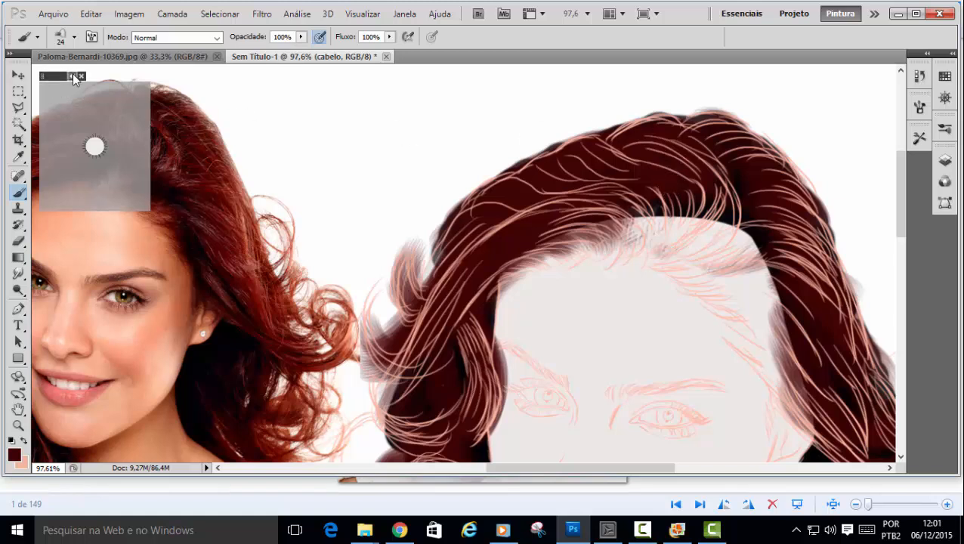
# Repaint the greyish erased patches along the right temple hairline in dark brownish red.
pyautogui.click(80, 75)
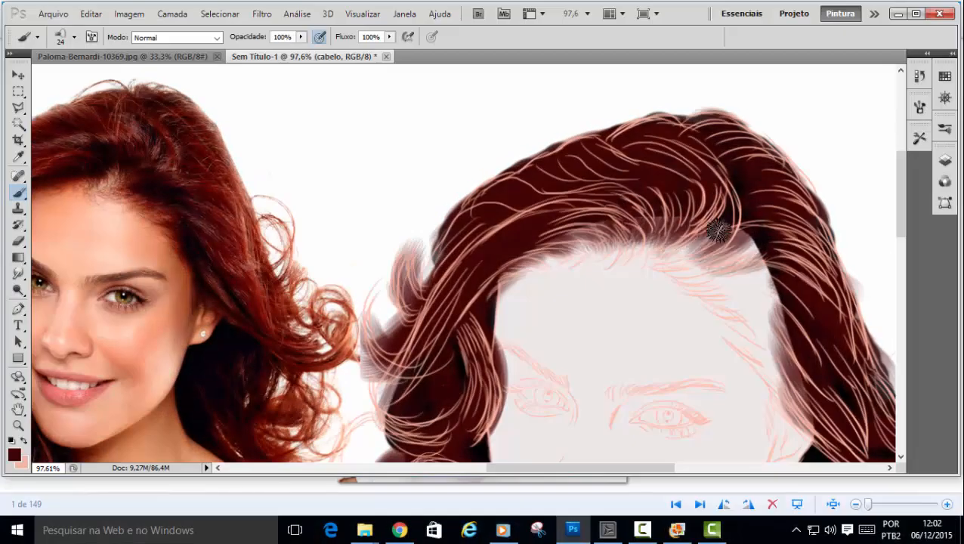
pyautogui.moveTo(727, 257)
pyautogui.mouseDown()
pyautogui.moveTo(789, 310)
pyautogui.moveTo(703, 283)
pyautogui.moveTo(728, 276)
pyautogui.moveTo(795, 358)
pyautogui.moveTo(777, 331)
pyautogui.moveTo(762, 320)
pyautogui.moveTo(727, 333)
pyautogui.moveTo(784, 400)
pyautogui.moveTo(753, 305)
pyautogui.moveTo(727, 267)
pyautogui.mouseUp()
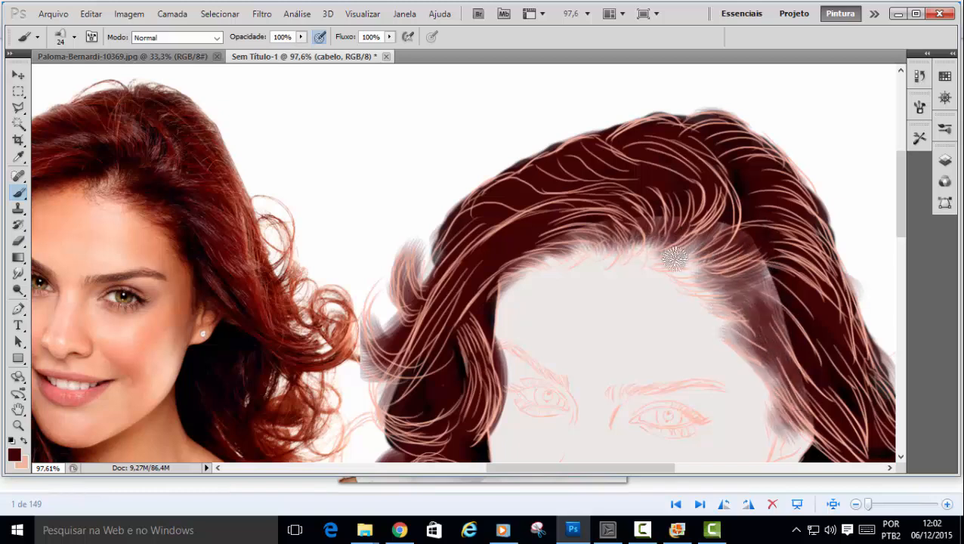
pyautogui.moveTo(779, 319)
pyautogui.mouseDown()
pyautogui.moveTo(744, 238)
pyautogui.moveTo(811, 254)
pyautogui.mouseUp()
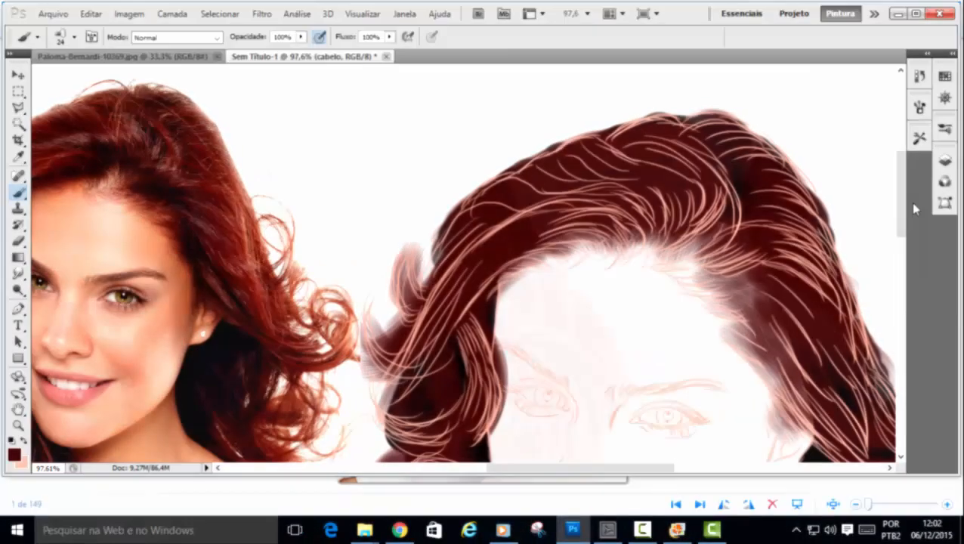
pyautogui.moveTo(909, 202); pyautogui.dragTo(902, 244)
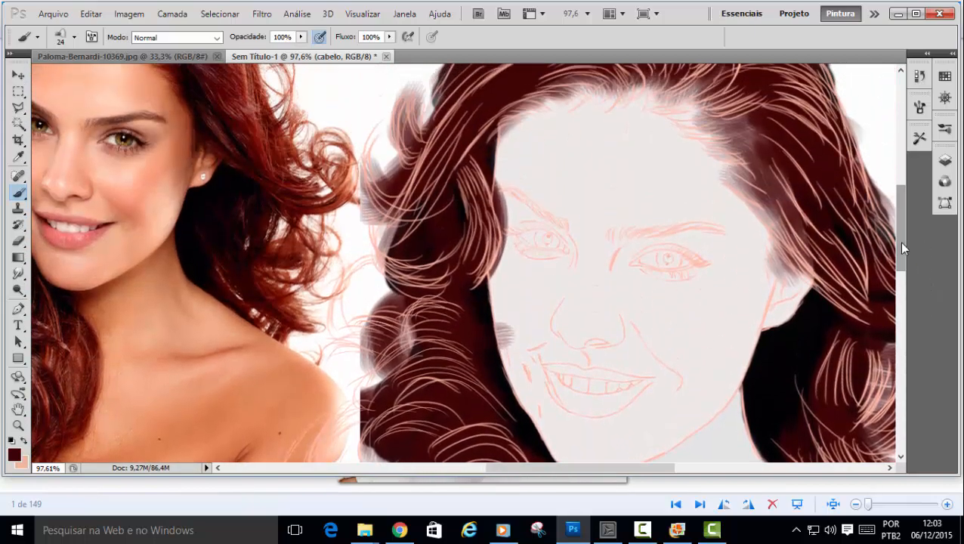
# Give the Eraser a soft round 36 px tip at 0% hardness and zoom out to 66.7%.
pyautogui.click(19, 242)
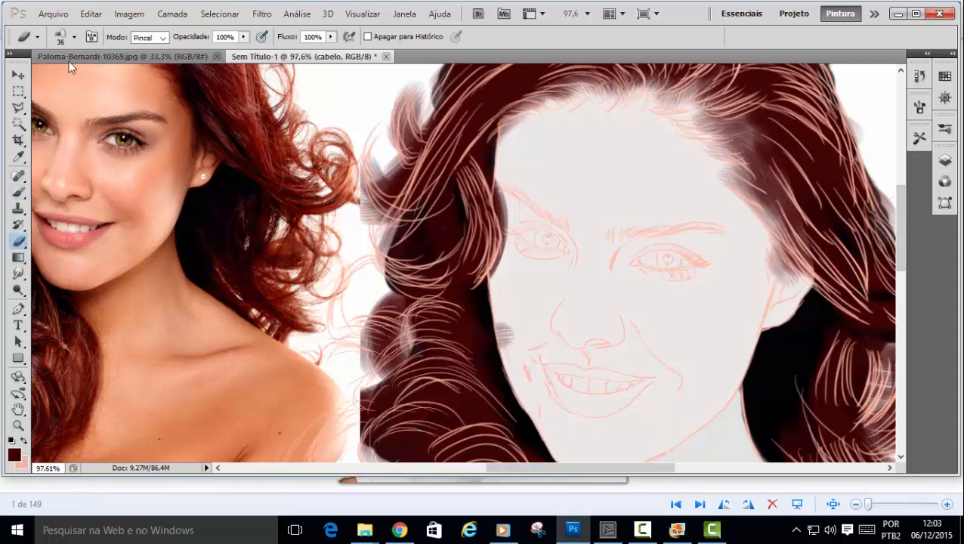
pyautogui.click(74, 38)
pyautogui.click(78, 136)
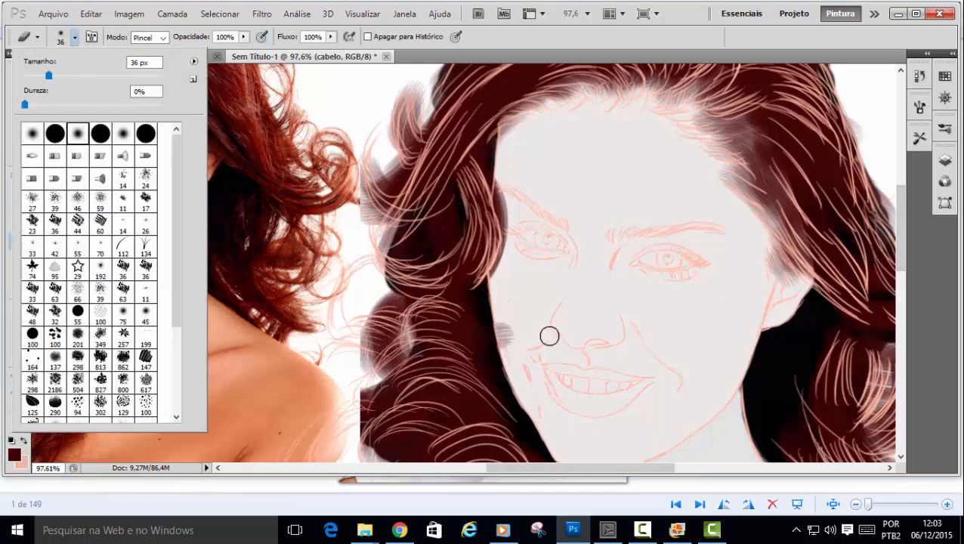
pyautogui.click(512, 330)
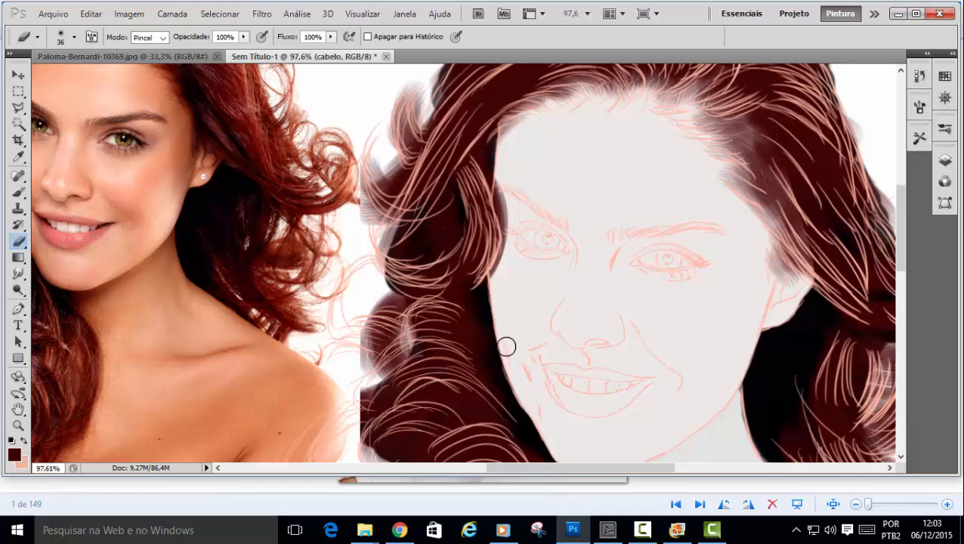
pyautogui.hotkey('ctrl', '-')
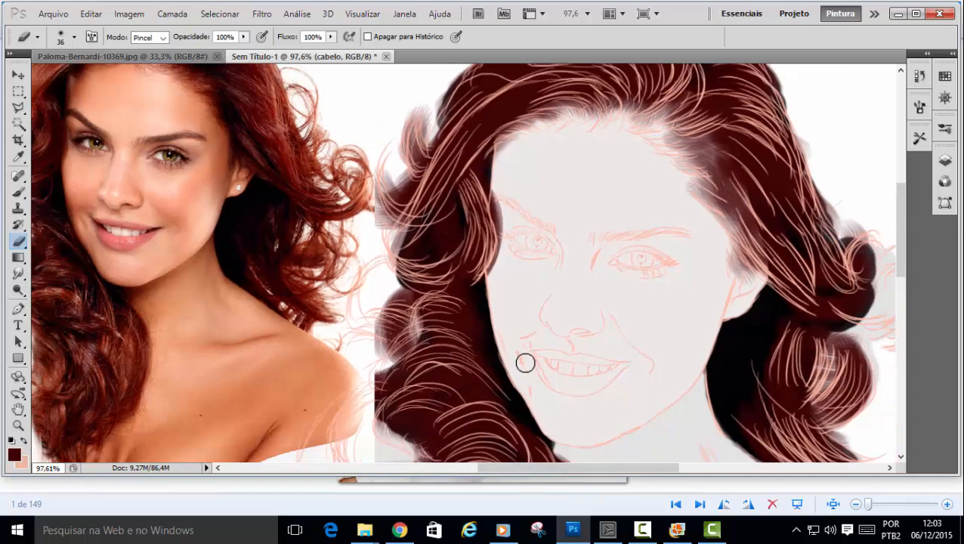
pyautogui.scroll(-3, 558, 368)
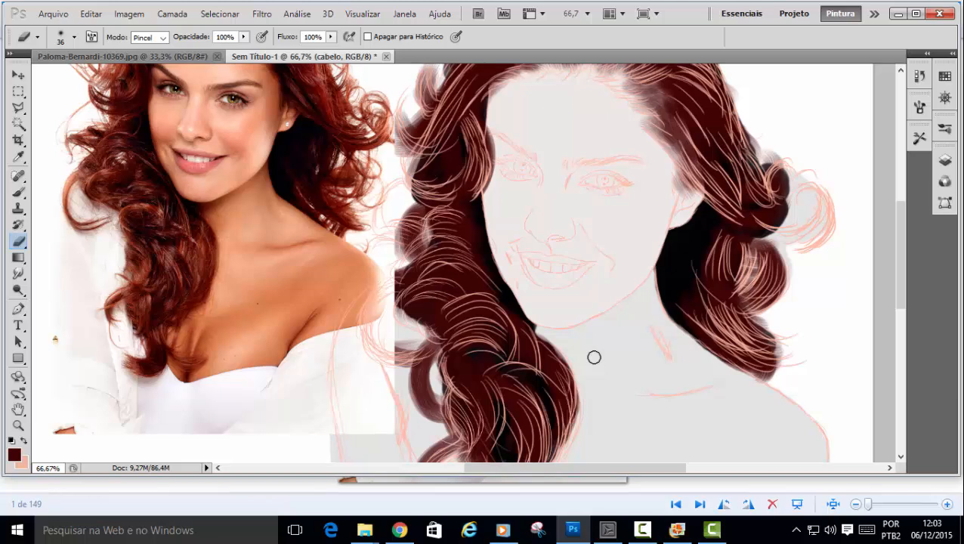
# Add a new layer Camada 3 directly above base and clip it to base.
pyautogui.click(944, 160)
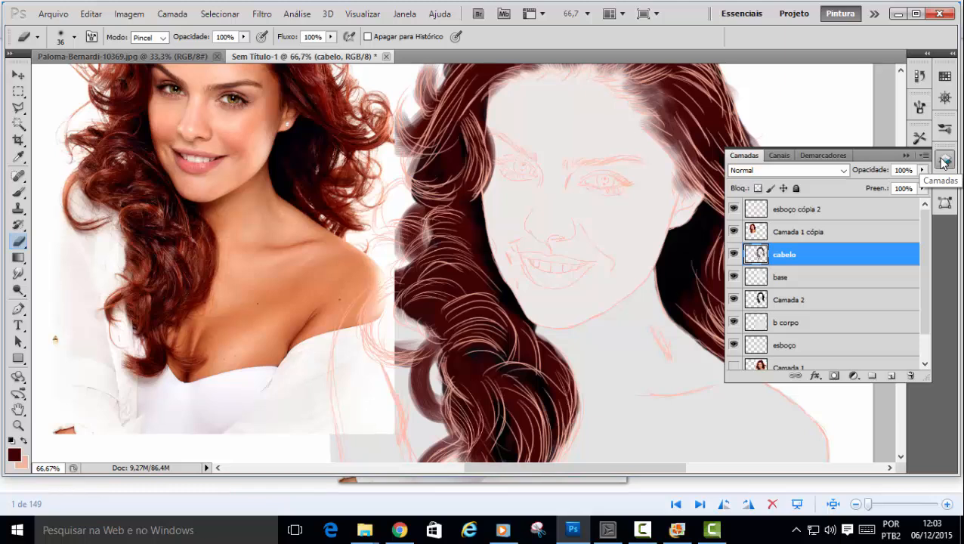
pyautogui.click(827, 324)
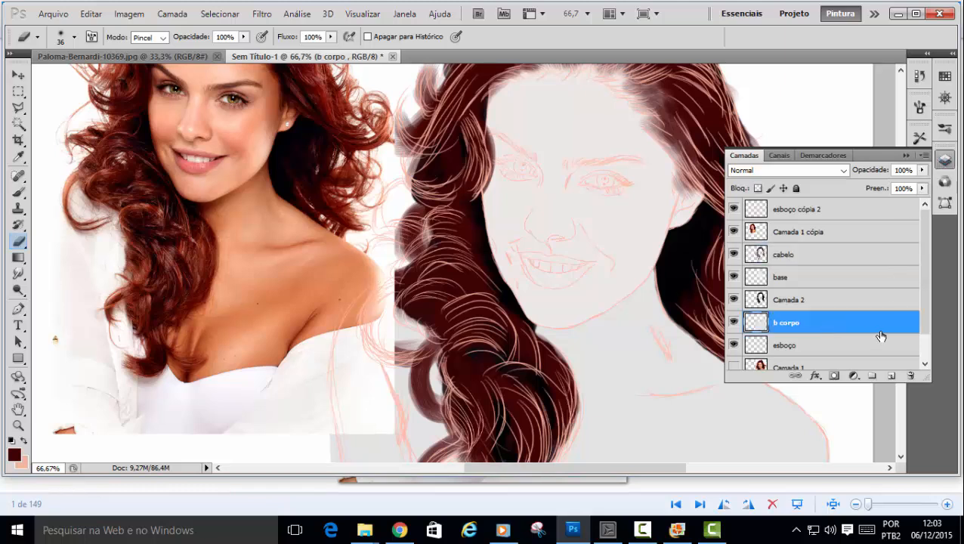
pyautogui.click(869, 280)
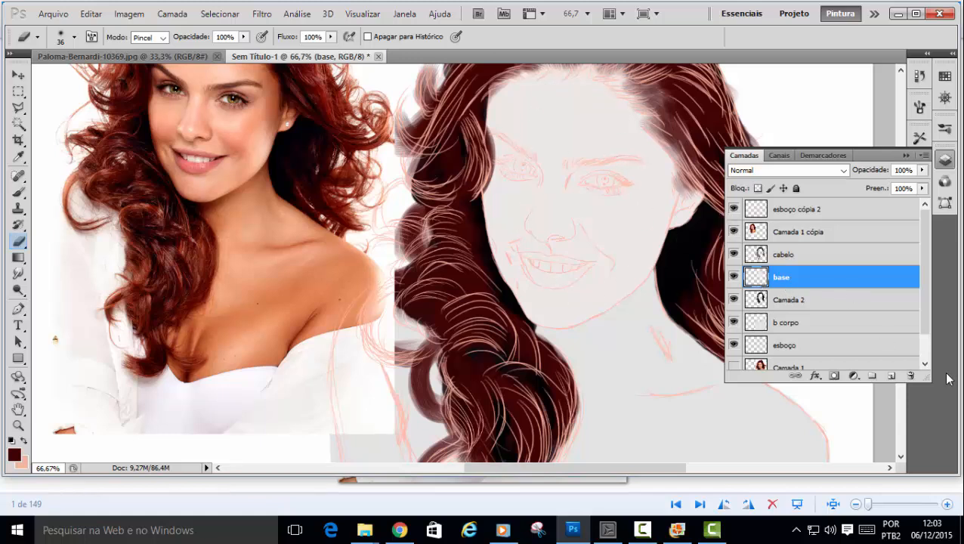
pyautogui.click(890, 377)
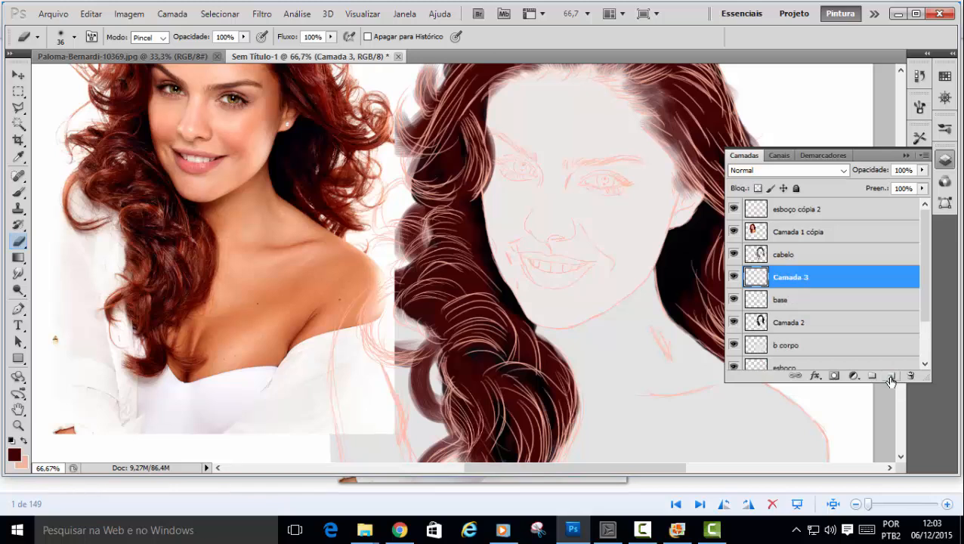
pyautogui.keyDown('alt'); pyautogui.click(820, 286); pyautogui.keyUp('alt')
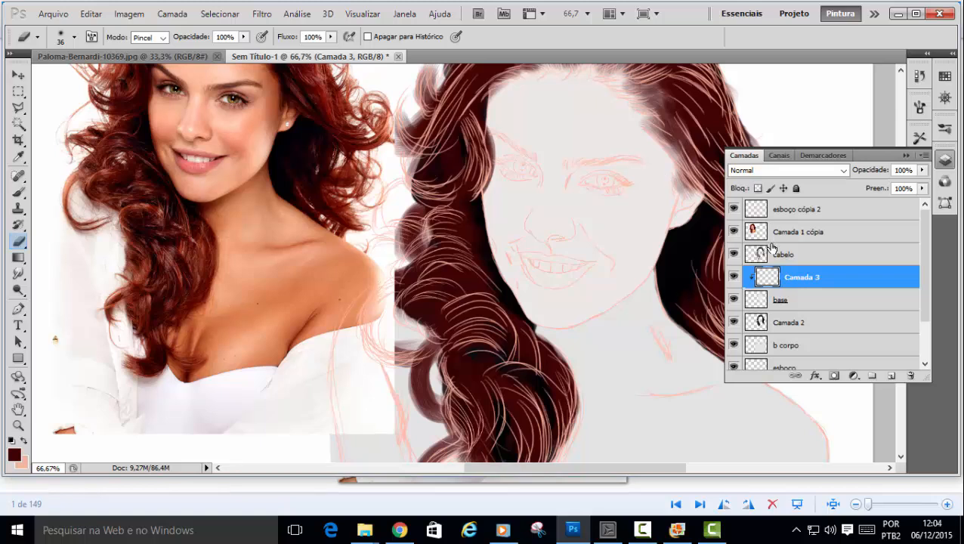
# Rename layer Camada 3 to 'pele 01' and collapse the Camadas panel.
pyautogui.doubleClick(804, 278)
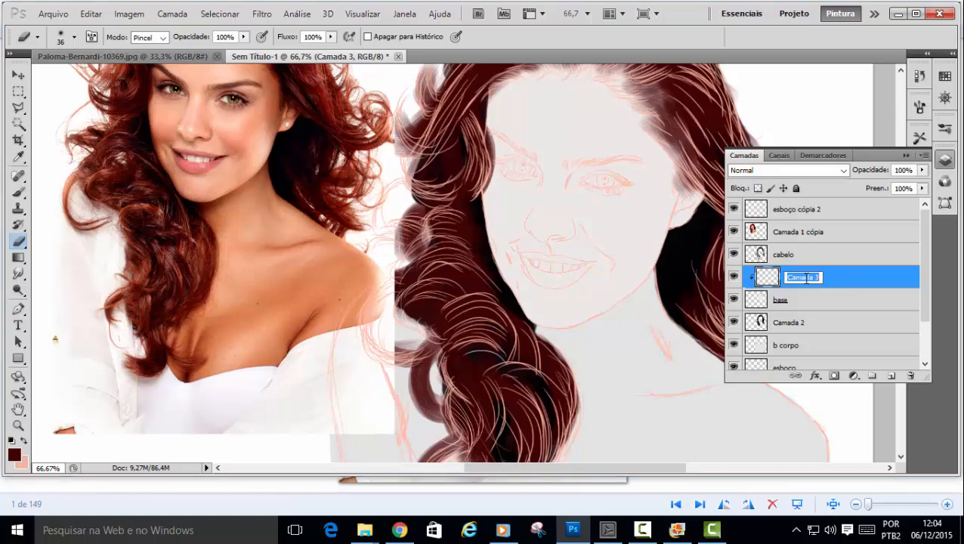
pyautogui.write('pele 01')
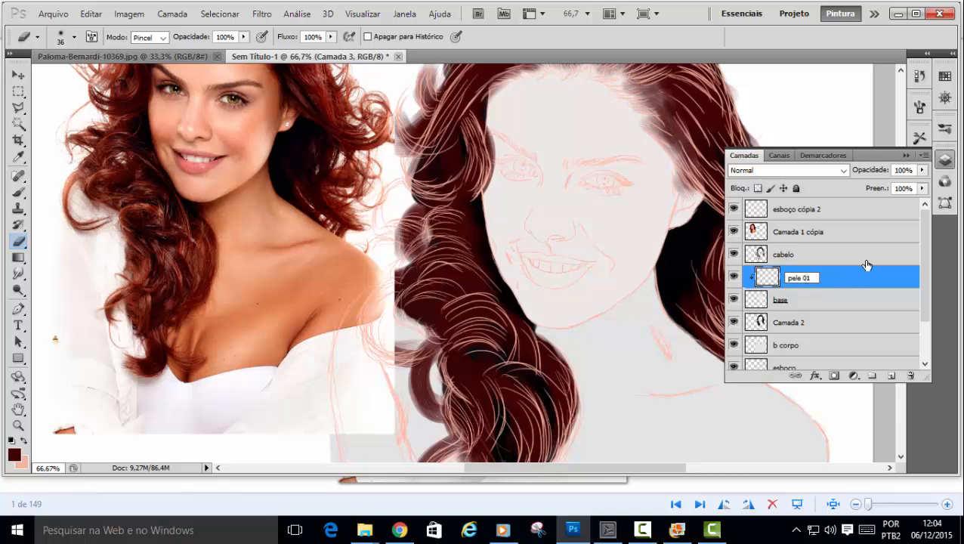
pyautogui.press('Return')
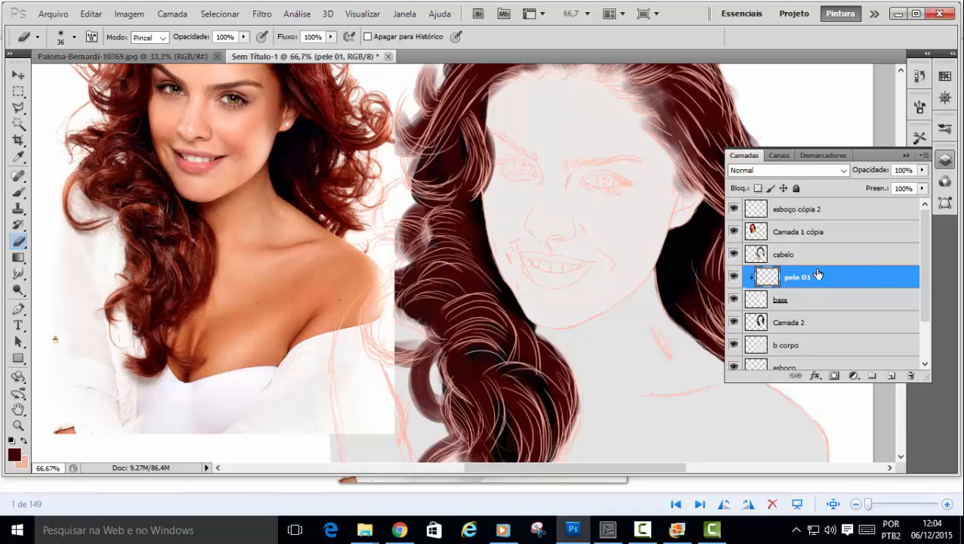
pyautogui.click(905, 155)
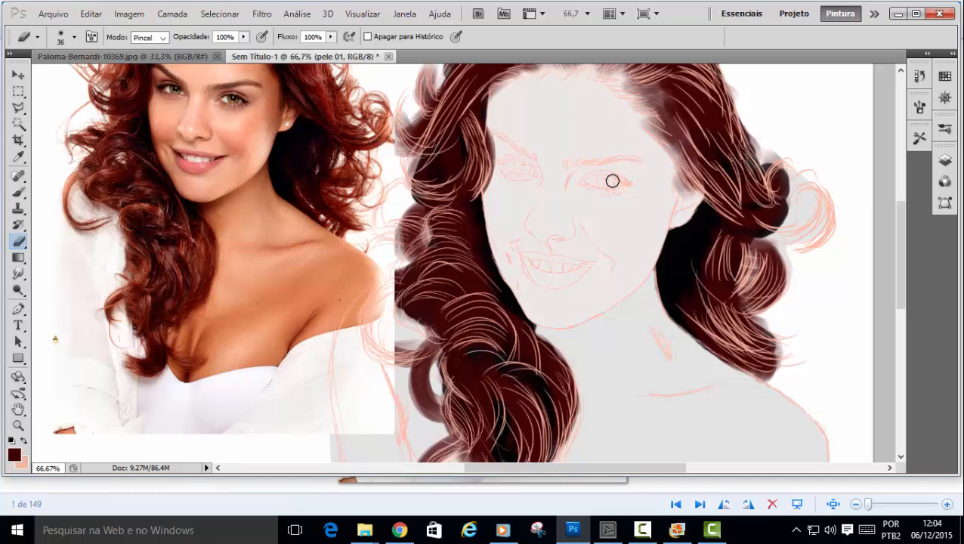
# Zoom in on the cheek and mouth, swap to light pink over dark red, and select the Brush tool.
pyautogui.hotkey('ctrl', '+')
pyautogui.hotkey('ctrl', '+')
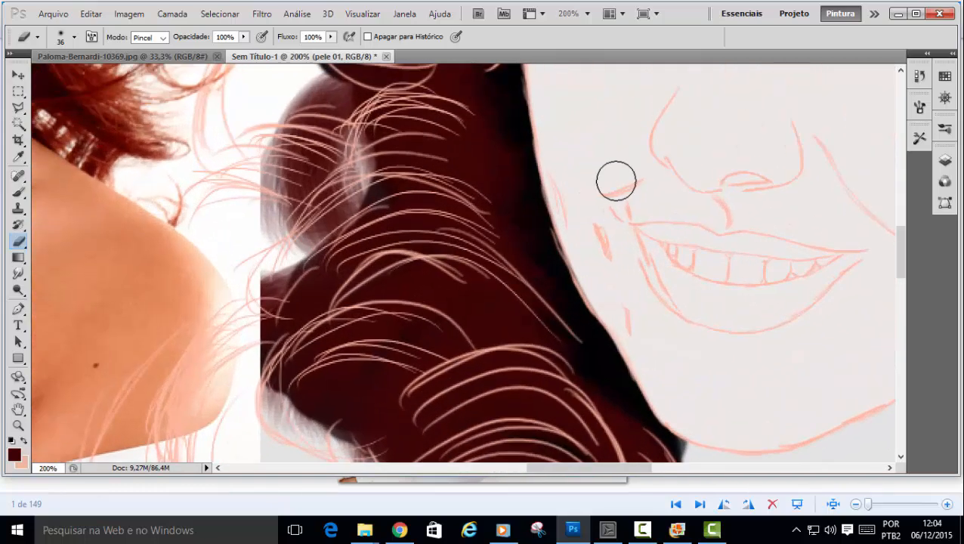
pyautogui.moveTo(616, 182); pyautogui.dragTo(602, 194)
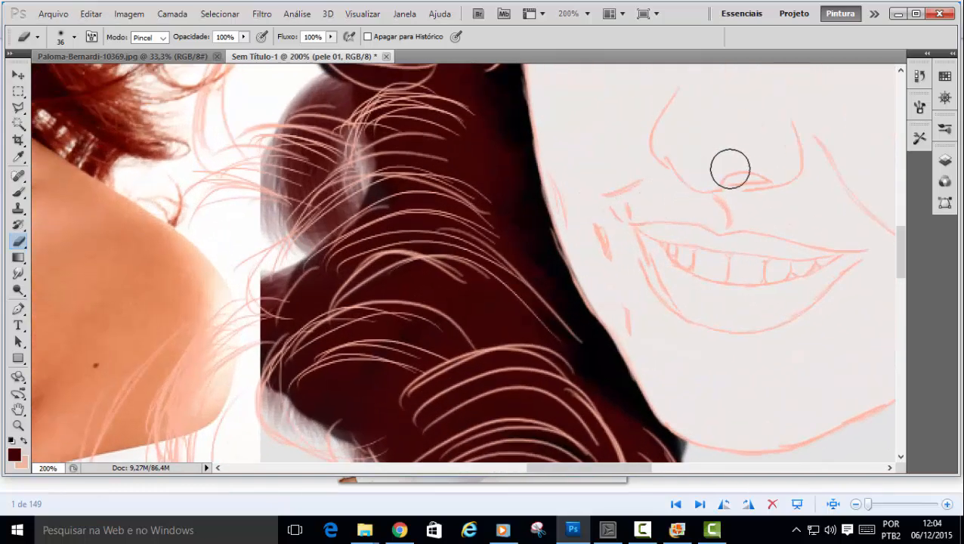
pyautogui.hotkey('ctrl', '-')
pyautogui.hotkey('ctrl', '-')
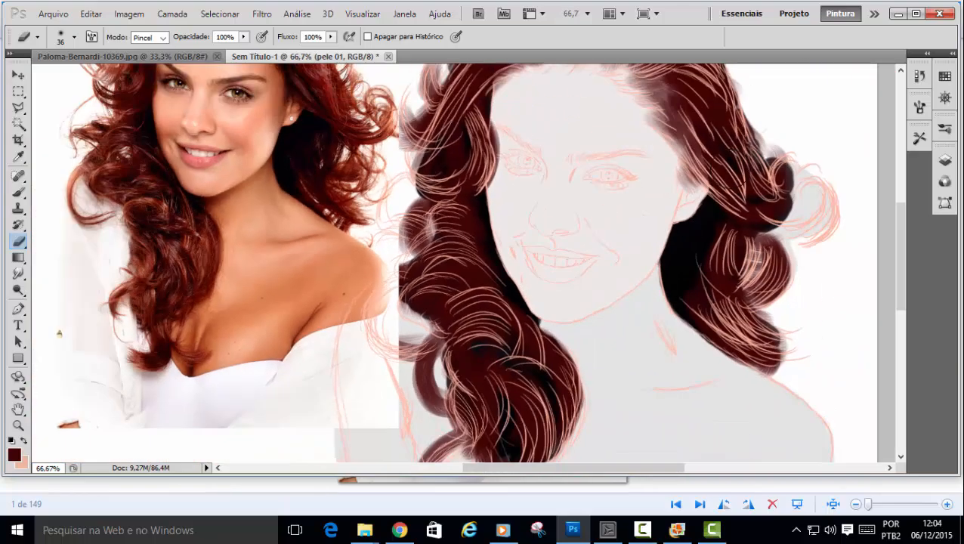
pyautogui.hotkey('ctrl', '+')
pyautogui.hotkey('ctrl', '+')
pyautogui.hotkey('ctrl', '+')
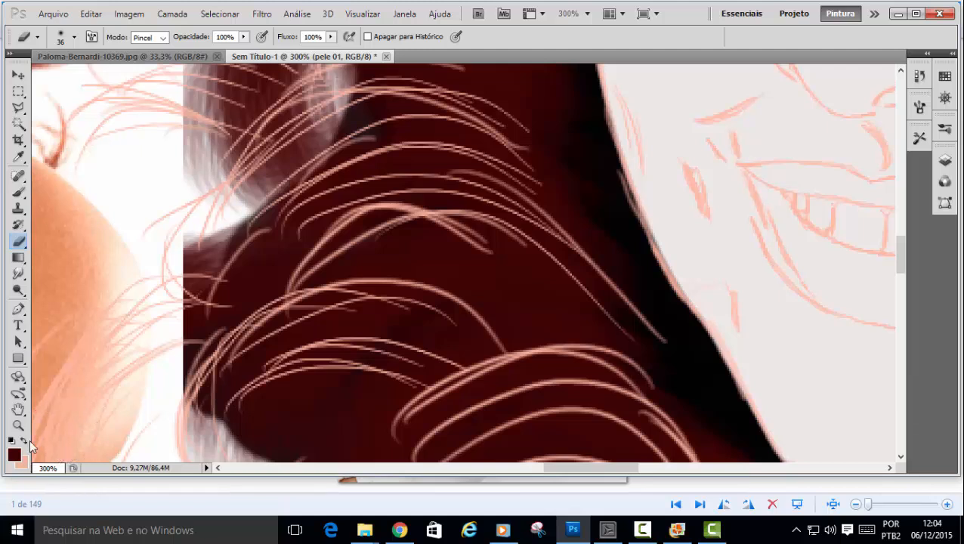
pyautogui.click(25, 441)
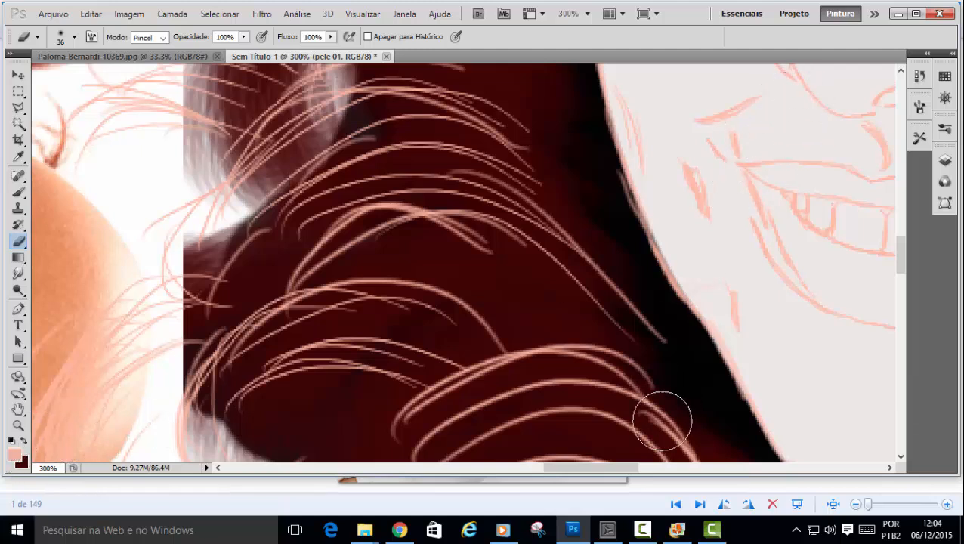
pyautogui.moveTo(603, 467); pyautogui.dragTo(654, 458)
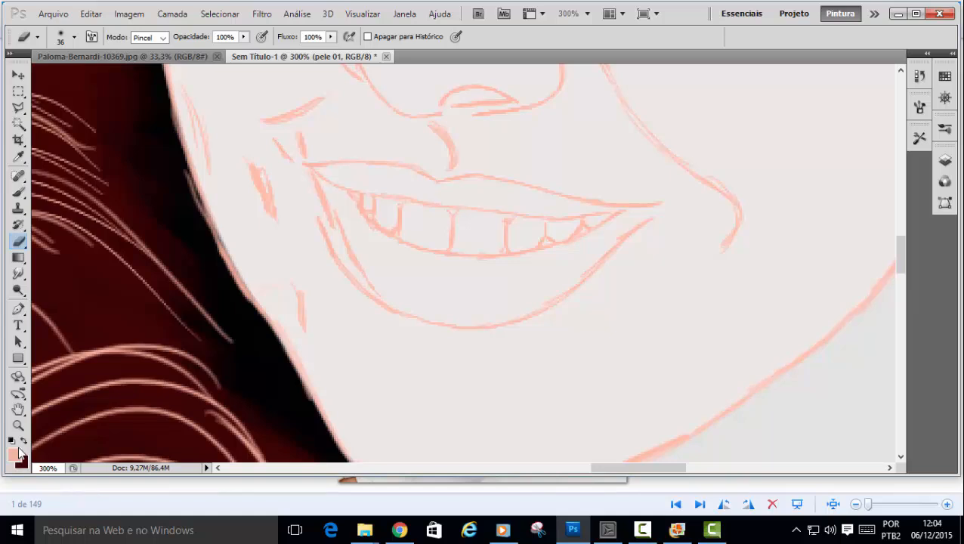
pyautogui.click(19, 193)
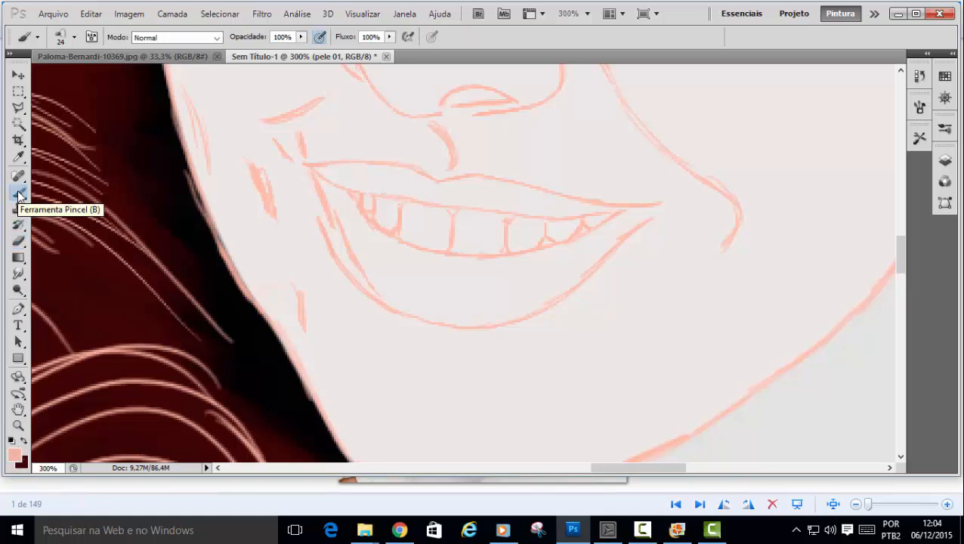
# Browse the brush presets picker and open its flyout menu of brush libraries.
pyautogui.click(74, 38)
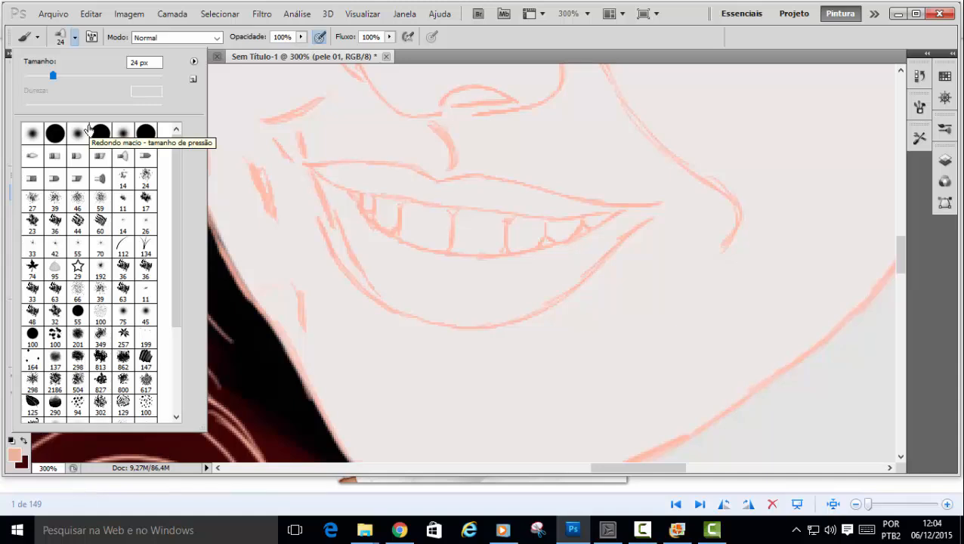
pyautogui.moveTo(176, 176); pyautogui.dragTo(176, 268)
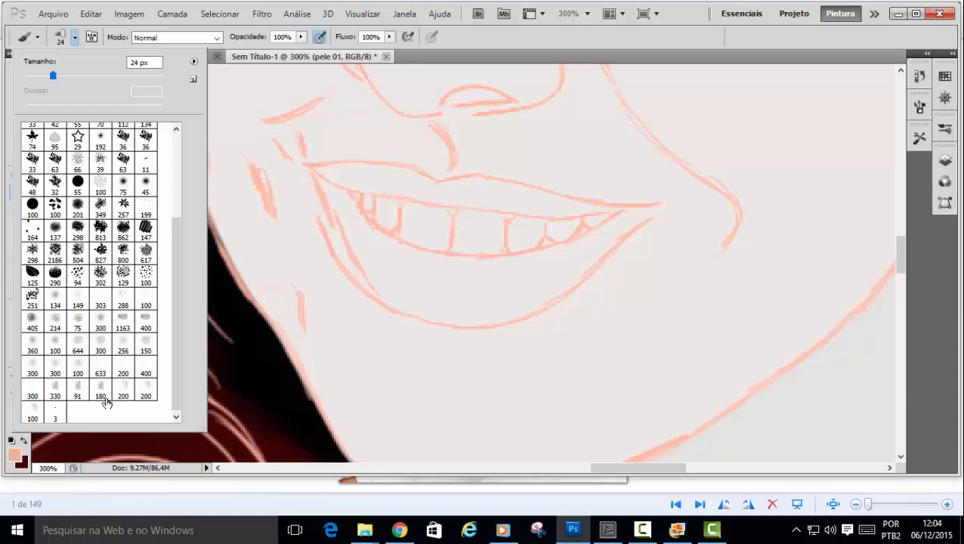
pyautogui.moveTo(173, 242); pyautogui.dragTo(195, 145)
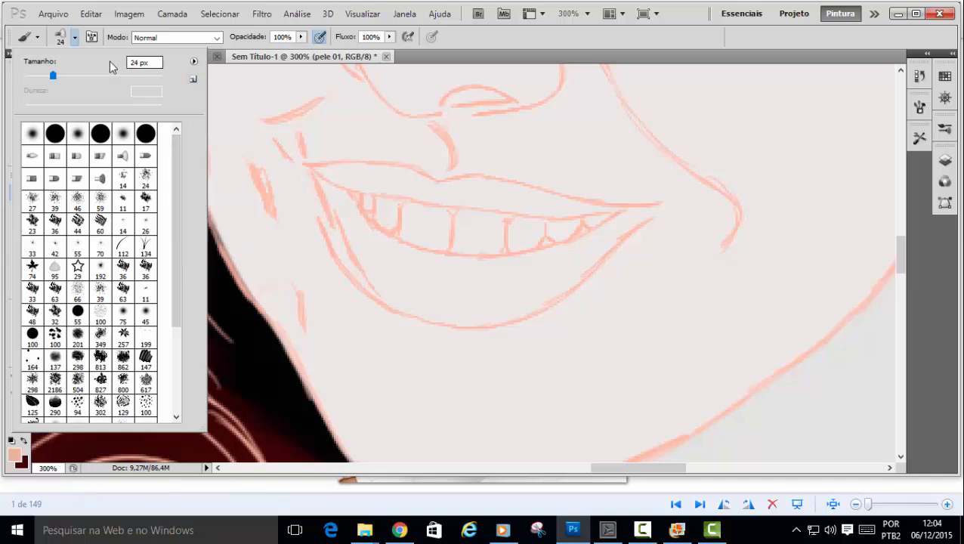
pyautogui.click(194, 62)
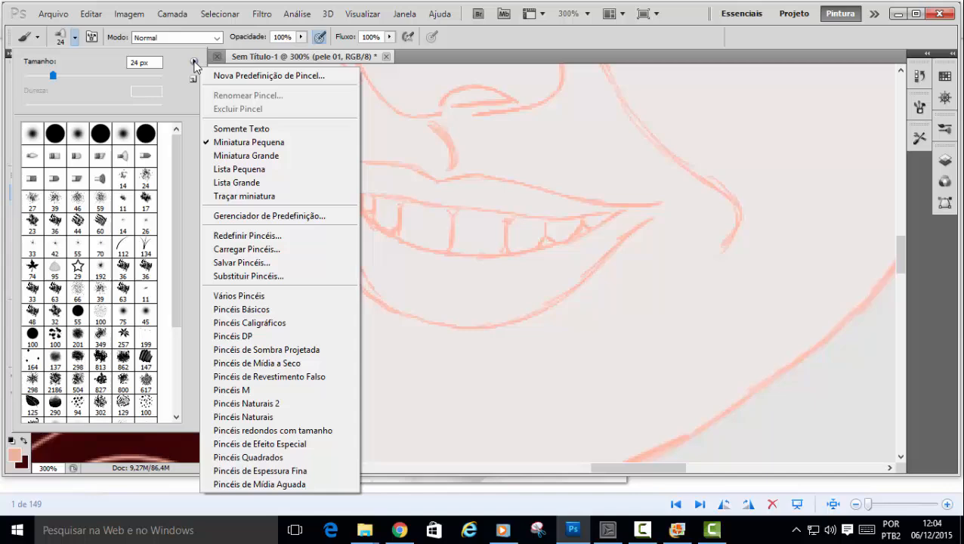
# Load the grafite.abr brush set from the pintura digital folder via Carregar Pincéis.
pyautogui.click(274, 249)
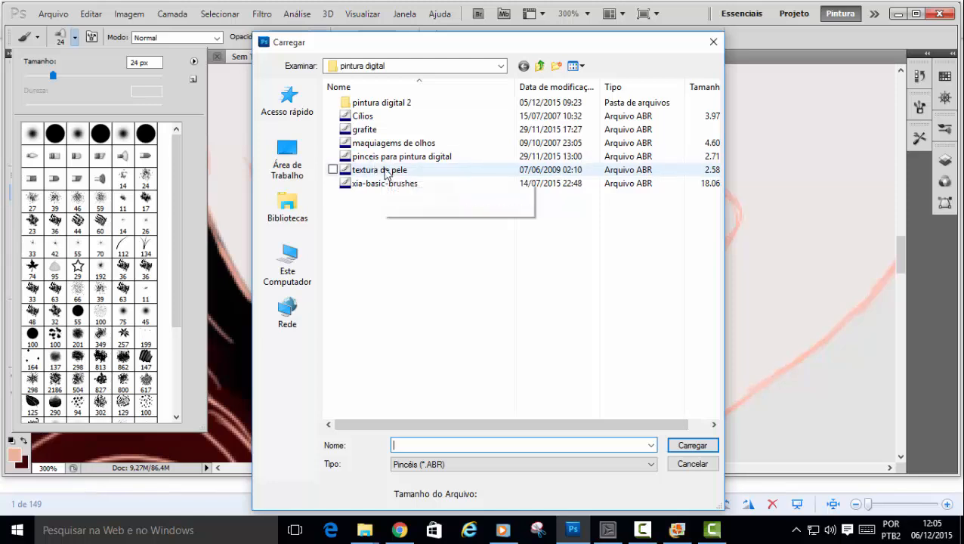
pyautogui.click(390, 129)
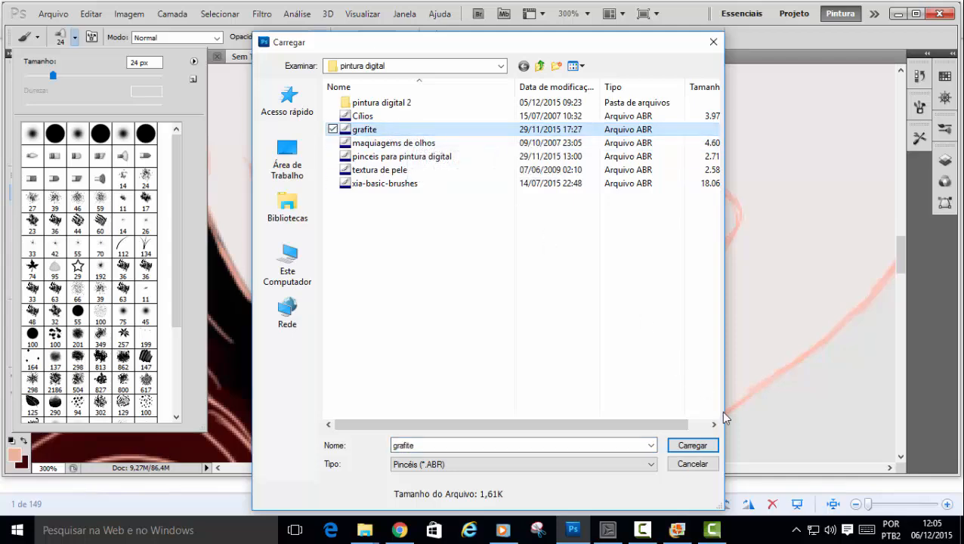
pyautogui.click(692, 446)
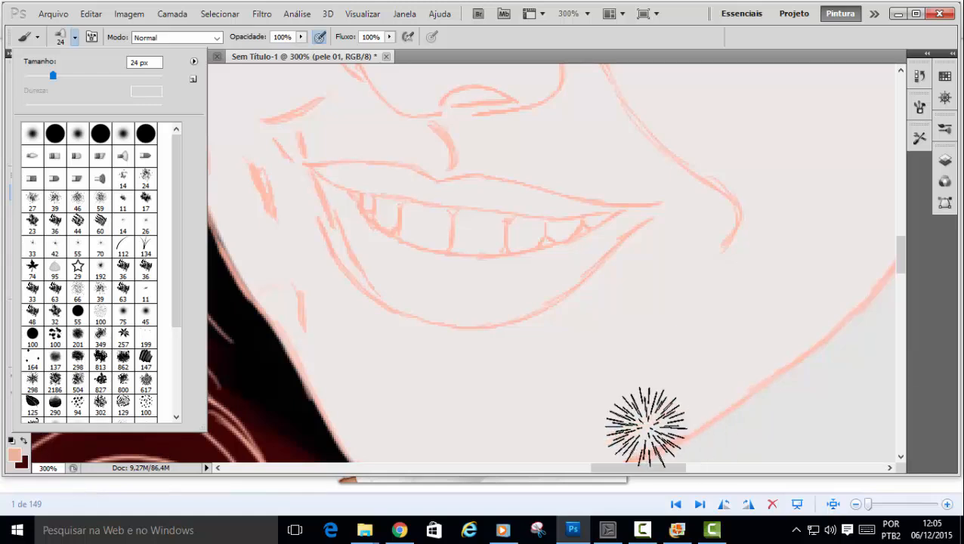
# Scroll the preset picker, then open the Pincel panel showing the 24 px bristle tip.
pyautogui.moveTo(173, 162); pyautogui.dragTo(176, 290)
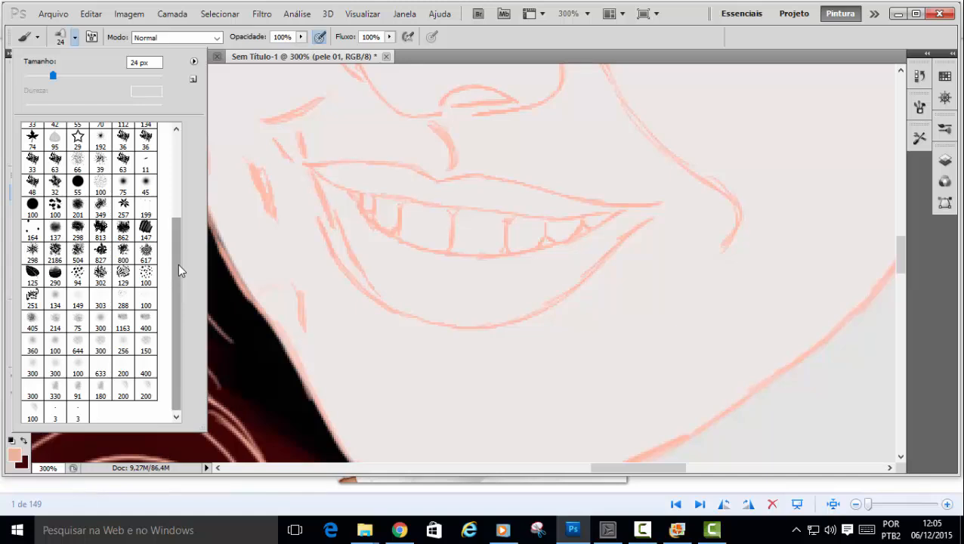
pyautogui.moveTo(177, 263); pyautogui.dragTo(173, 173)
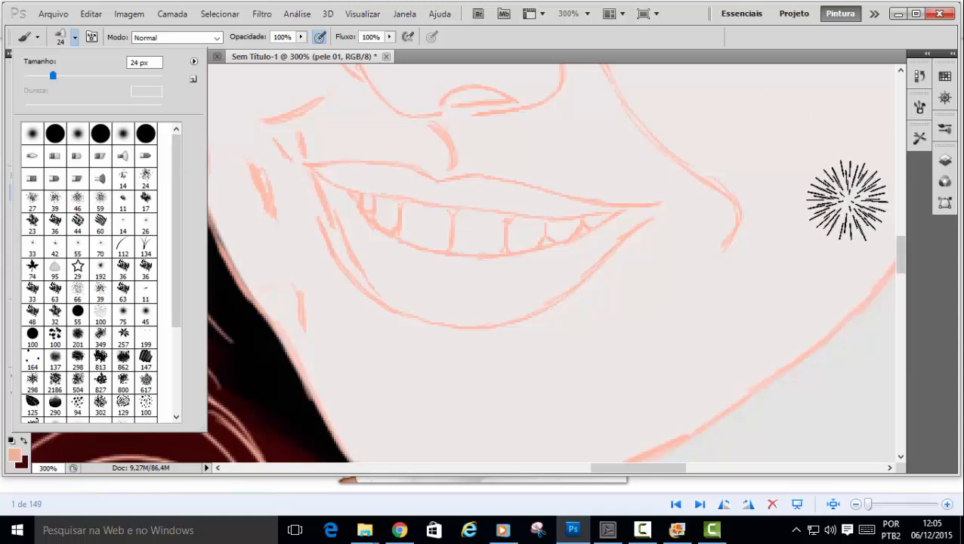
pyautogui.click(920, 108)
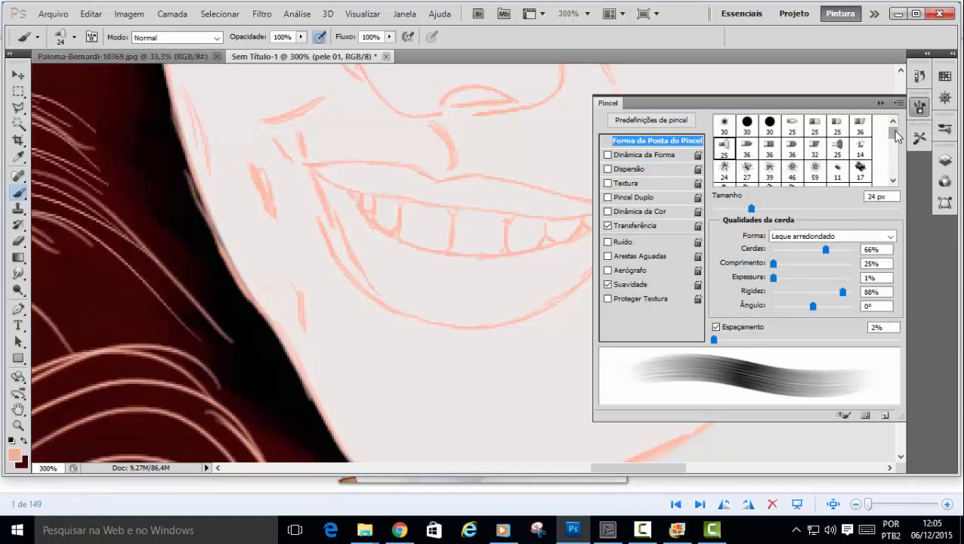
# Choose the soft 137 px brush tip and collapse the Pincel panel.
pyautogui.moveTo(897, 135); pyautogui.dragTo(896, 141)
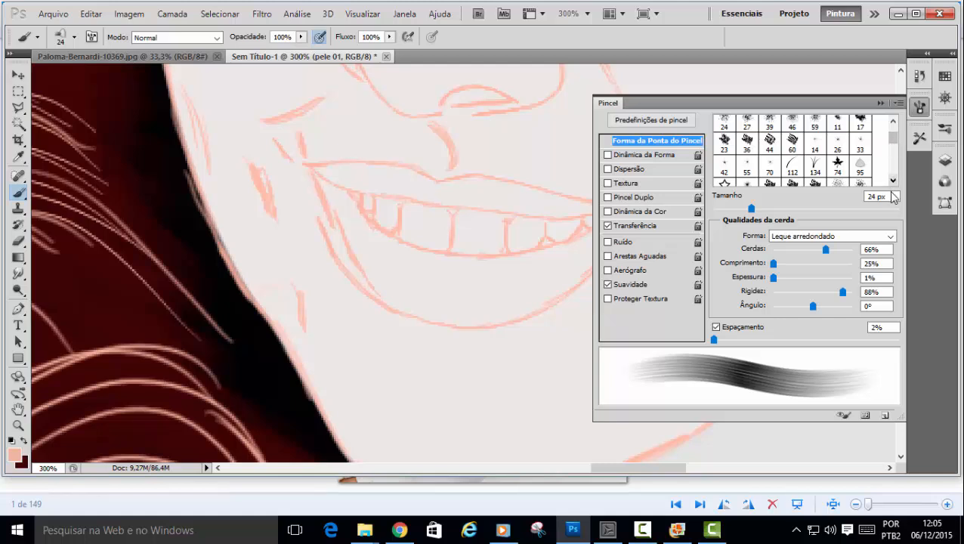
pyautogui.moveTo(896, 136); pyautogui.dragTo(897, 144)
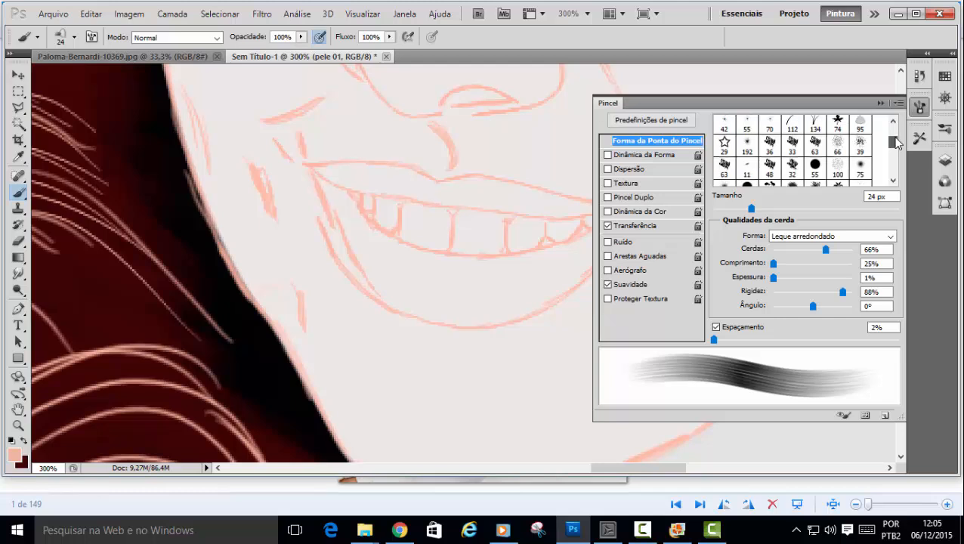
pyautogui.moveTo(898, 143); pyautogui.dragTo(898, 150)
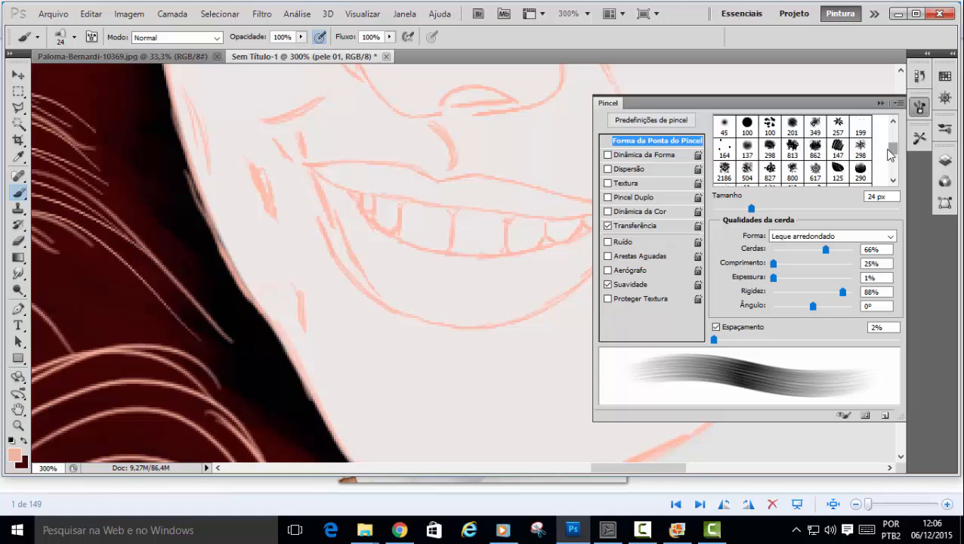
pyautogui.click(747, 149)
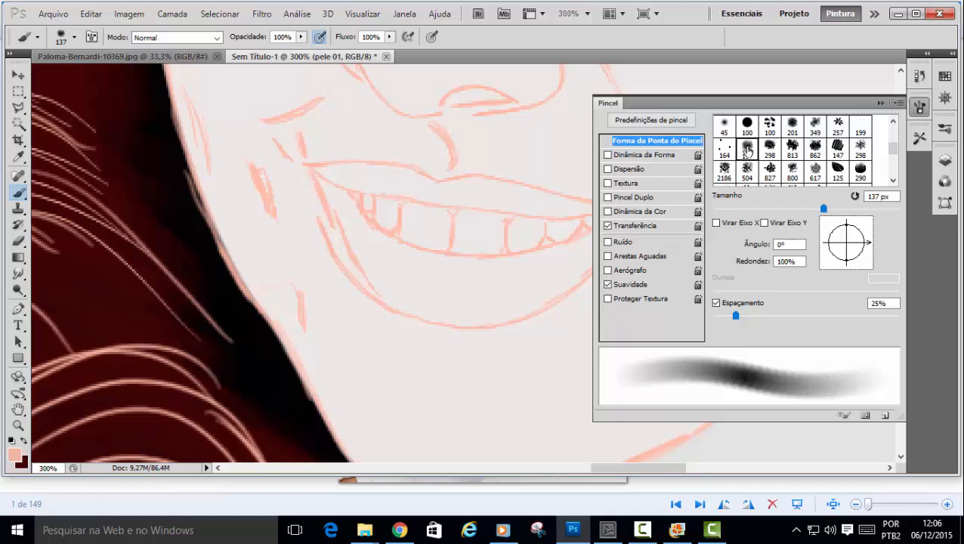
pyautogui.click(880, 103)
pyautogui.scroll(6, 536, 234)
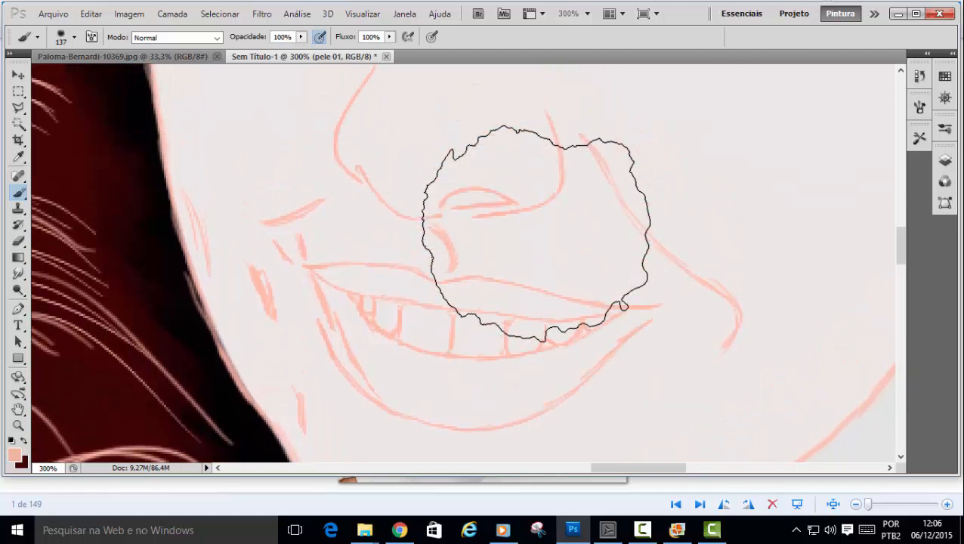
# Shrink the brush to 12 px from the canvas brush picker.
pyautogui.rightClick(538, 214)
pyautogui.moveTo(640, 156); pyautogui.dragTo(571, 155)
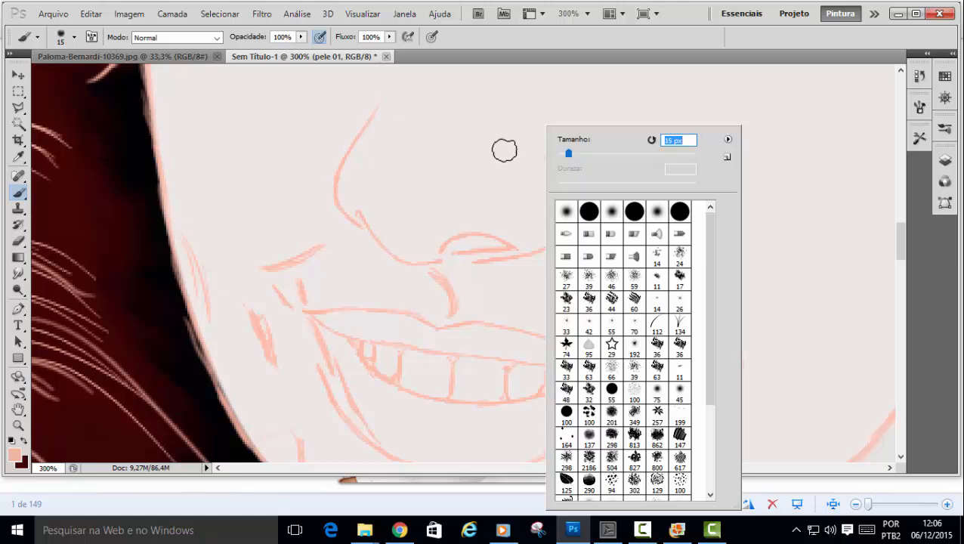
pyautogui.moveTo(567, 156); pyautogui.dragTo(564, 156)
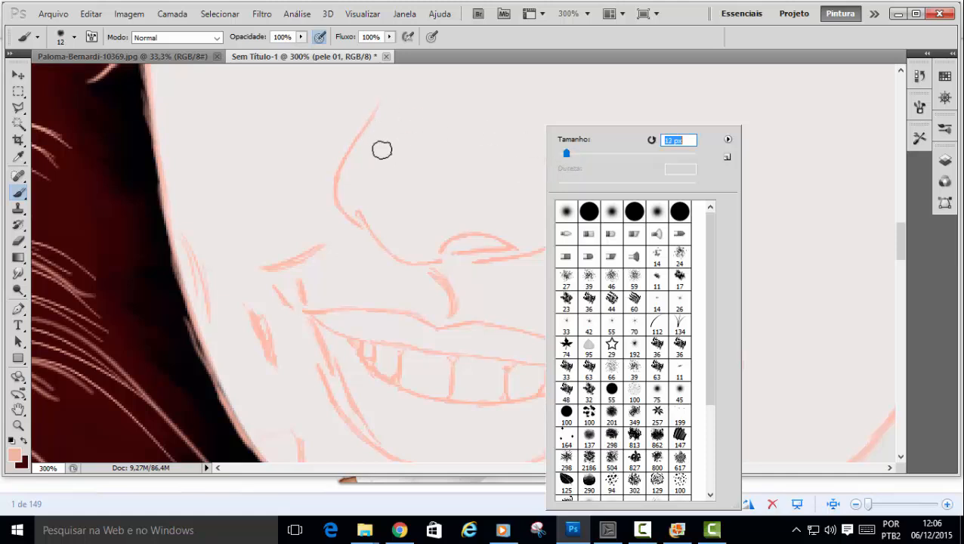
pyautogui.click(805, 41)
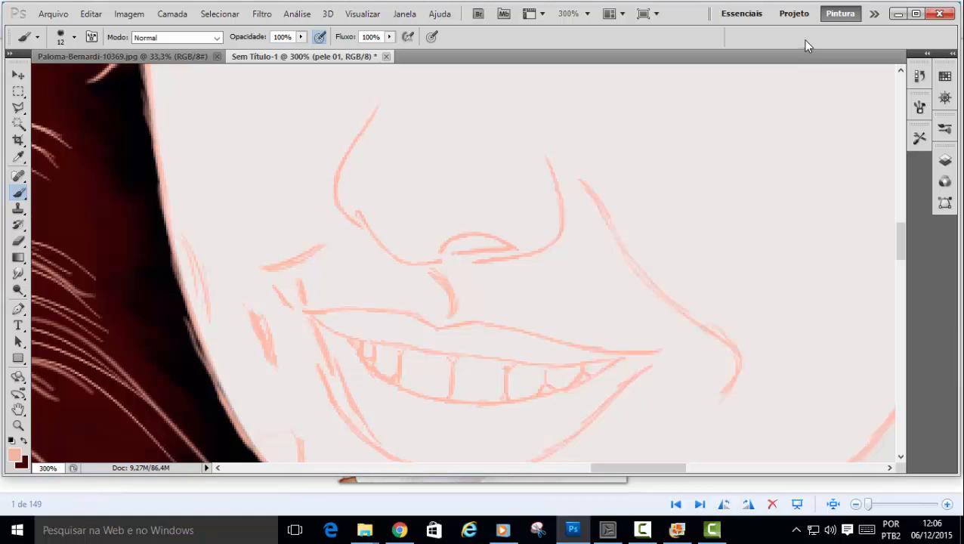
pyautogui.scroll(4, 572, 237)
pyautogui.scroll(3, 573, 224)
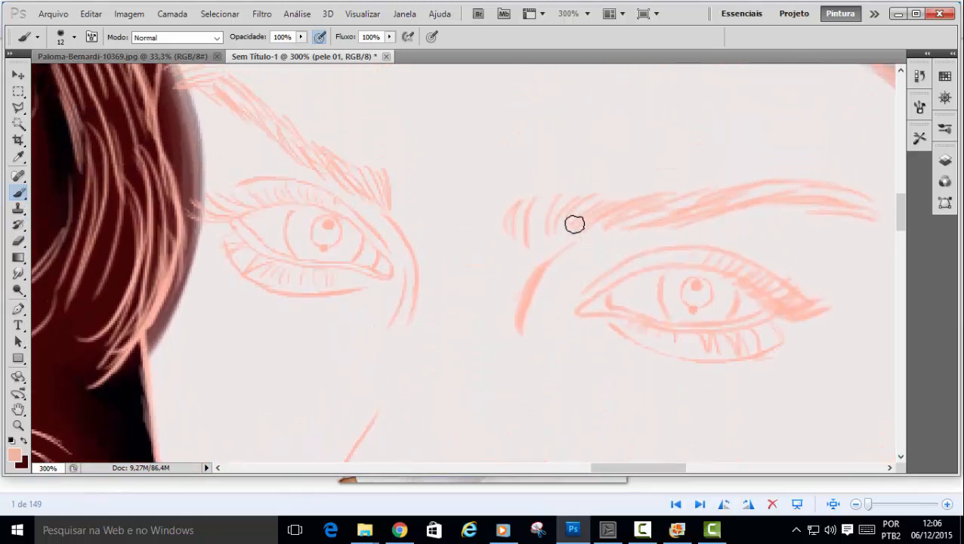
pyautogui.click(944, 160)
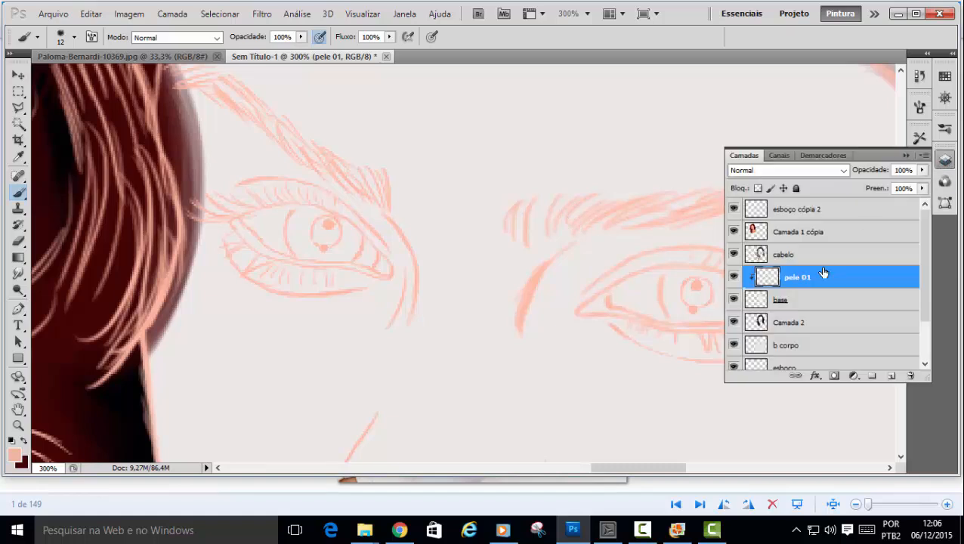
pyautogui.click(907, 156)
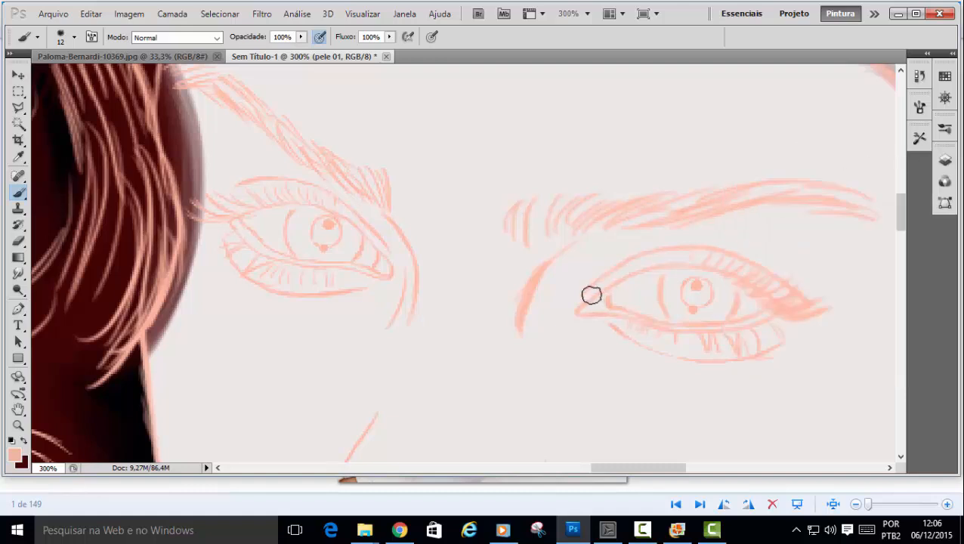
# Paint thick peach strokes down the nose and nostril and along the left eye's lids.
pyautogui.moveTo(408, 293)
pyautogui.mouseDown()
pyautogui.moveTo(387, 229)
pyautogui.moveTo(403, 258)
pyautogui.moveTo(387, 229)
pyautogui.moveTo(407, 293)
pyautogui.moveTo(398, 251)
pyautogui.moveTo(399, 326)
pyautogui.moveTo(398, 266)
pyautogui.moveTo(377, 220)
pyautogui.moveTo(389, 225)
pyautogui.moveTo(366, 220)
pyautogui.moveTo(391, 235)
pyautogui.moveTo(358, 202)
pyautogui.mouseUp()
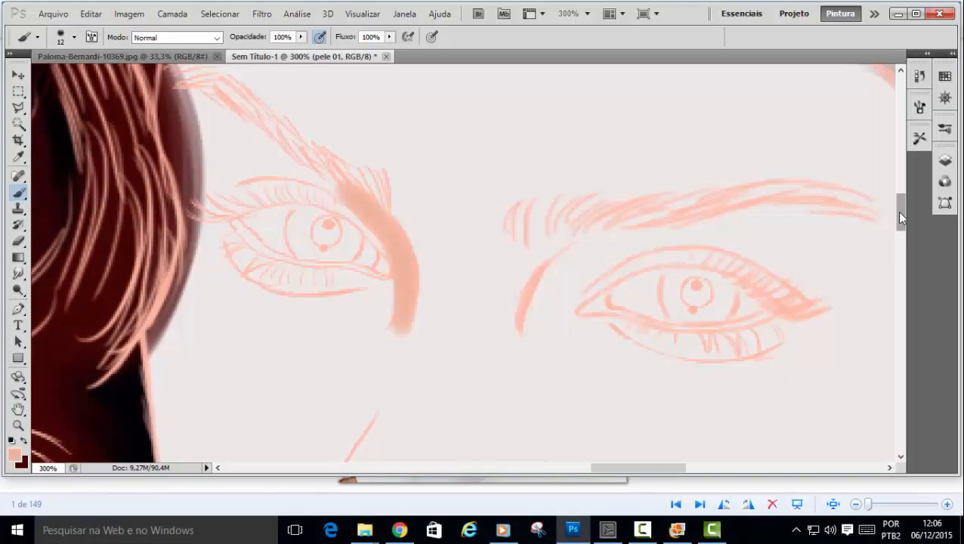
pyautogui.moveTo(403, 124)
pyautogui.mouseDown()
pyautogui.moveTo(386, 185)
pyautogui.moveTo(379, 179)
pyautogui.moveTo(341, 260)
pyautogui.moveTo(365, 228)
pyautogui.moveTo(332, 278)
pyautogui.moveTo(327, 330)
pyautogui.moveTo(321, 299)
pyautogui.moveTo(357, 373)
pyautogui.mouseUp()
pyautogui.moveTo(553, 278)
pyautogui.mouseDown()
pyautogui.moveTo(571, 362)
pyautogui.moveTo(497, 405)
pyautogui.moveTo(457, 400)
pyautogui.moveTo(443, 440)
pyautogui.moveTo(423, 400)
pyautogui.moveTo(435, 424)
pyautogui.mouseUp()
pyautogui.scroll(3, 739, 257)
pyautogui.moveTo(385, 281); pyautogui.dragTo(296, 273)
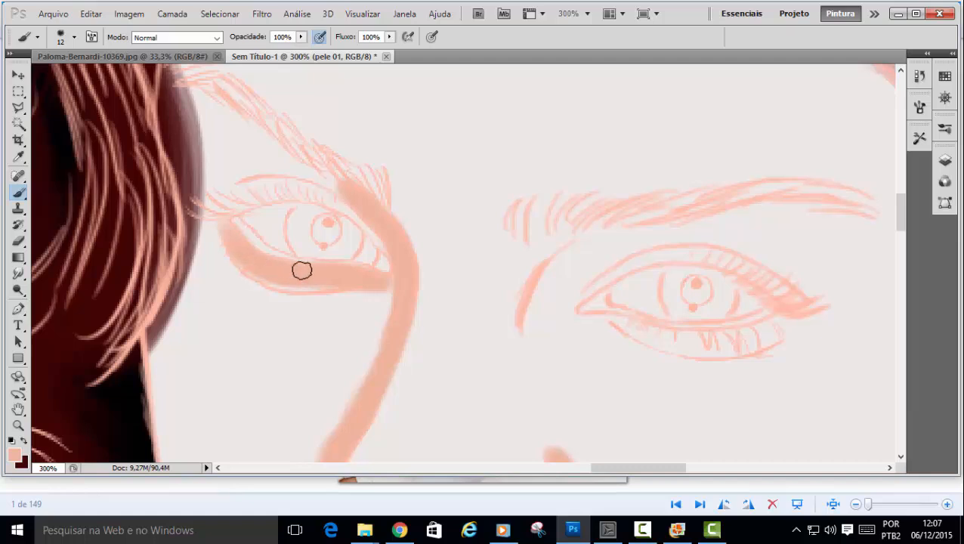
pyautogui.moveTo(282, 188)
pyautogui.mouseDown()
pyautogui.moveTo(235, 195)
pyautogui.moveTo(294, 190)
pyautogui.mouseUp()
# Zoom in, reduce the brush to 5, and thicken the upper eyelid and outer-corner band.
pyautogui.hotkey('ctrl', '+')
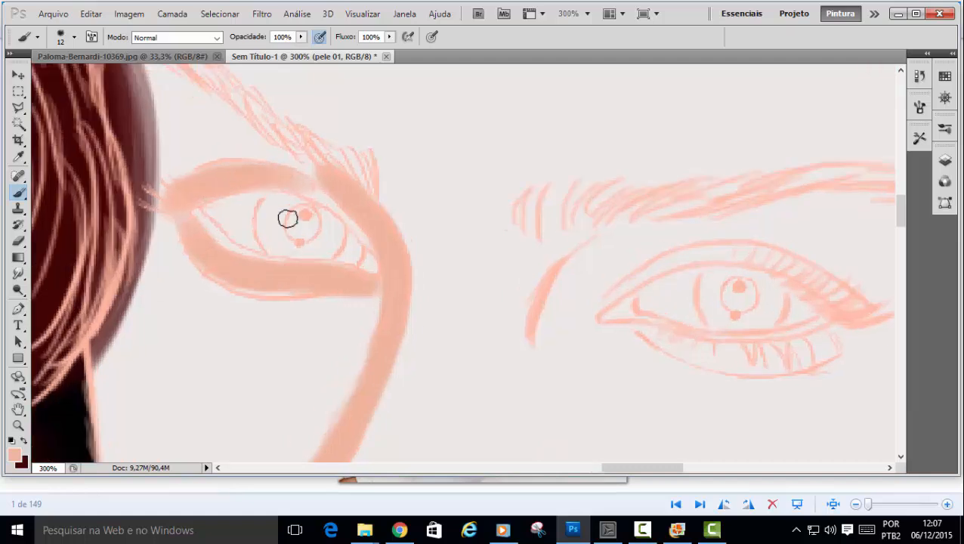
pyautogui.rightClick(394, 211)
pyautogui.moveTo(425, 154); pyautogui.dragTo(421, 156)
pyautogui.click(266, 174)
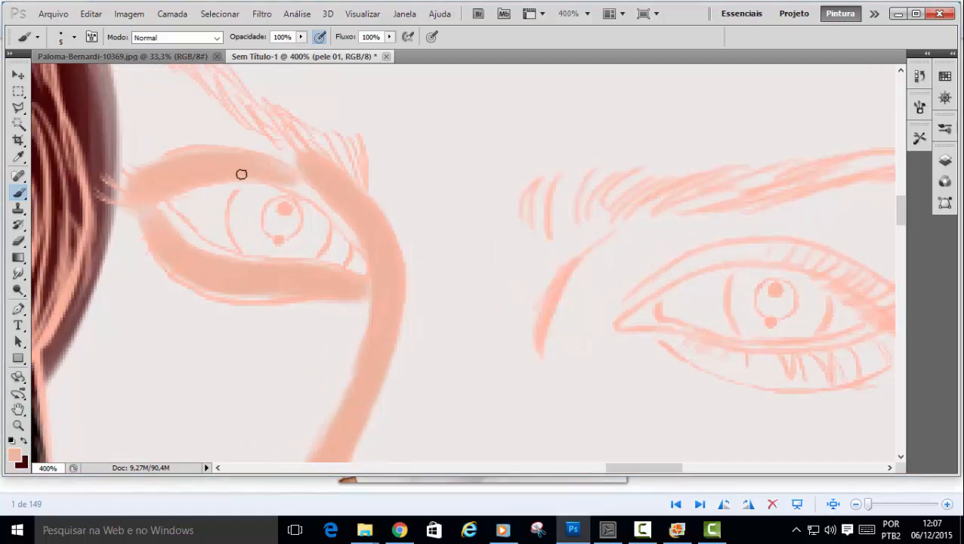
pyautogui.moveTo(241, 175)
pyautogui.mouseDown()
pyautogui.moveTo(297, 181)
pyautogui.moveTo(335, 209)
pyautogui.moveTo(293, 184)
pyautogui.mouseUp()
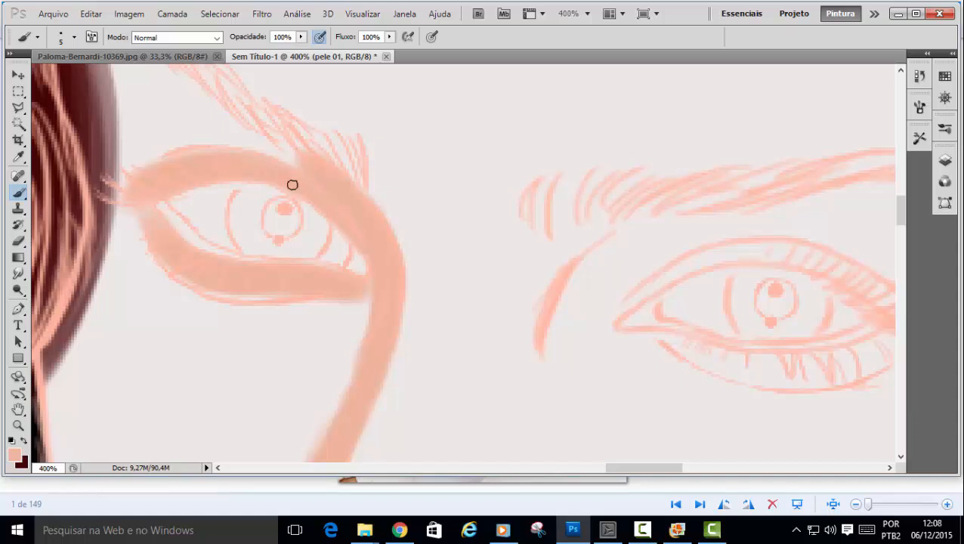
# Paint skin along the right eye's inner corner, left face edge and left jaw, covering the hairline notch.
pyautogui.click(944, 160)
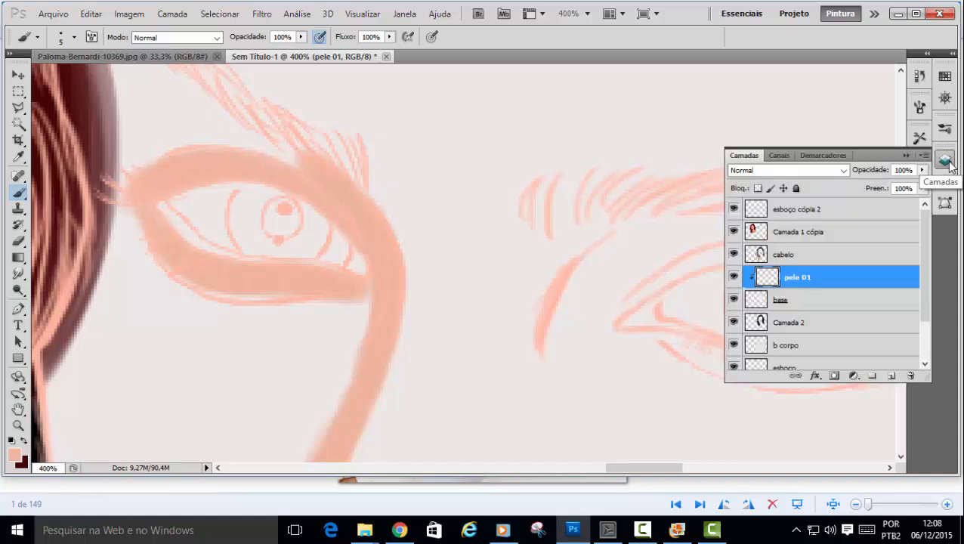
pyautogui.moveTo(582, 275)
pyautogui.mouseDown()
pyautogui.moveTo(572, 264)
pyautogui.moveTo(599, 259)
pyautogui.moveTo(548, 372)
pyautogui.mouseUp()
pyautogui.scroll(3, 604, 297)
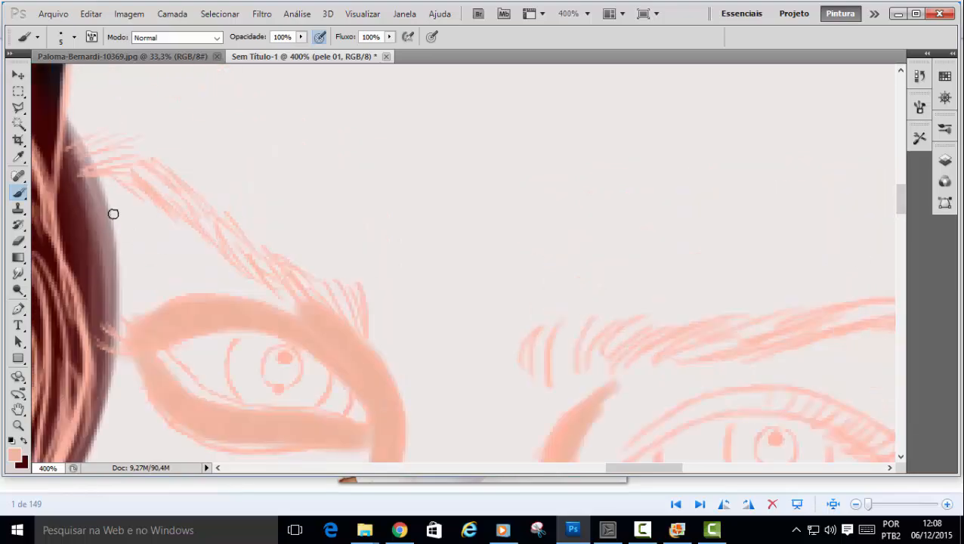
pyautogui.rightClick(112, 212)
pyautogui.moveTo(144, 154)
pyautogui.mouseDown()
pyautogui.moveTo(173, 153)
pyautogui.moveTo(155, 154)
pyautogui.mouseUp()
pyautogui.moveTo(125, 190)
pyautogui.mouseDown()
pyautogui.moveTo(162, 227)
pyautogui.moveTo(119, 163)
pyautogui.moveTo(118, 205)
pyautogui.mouseUp()
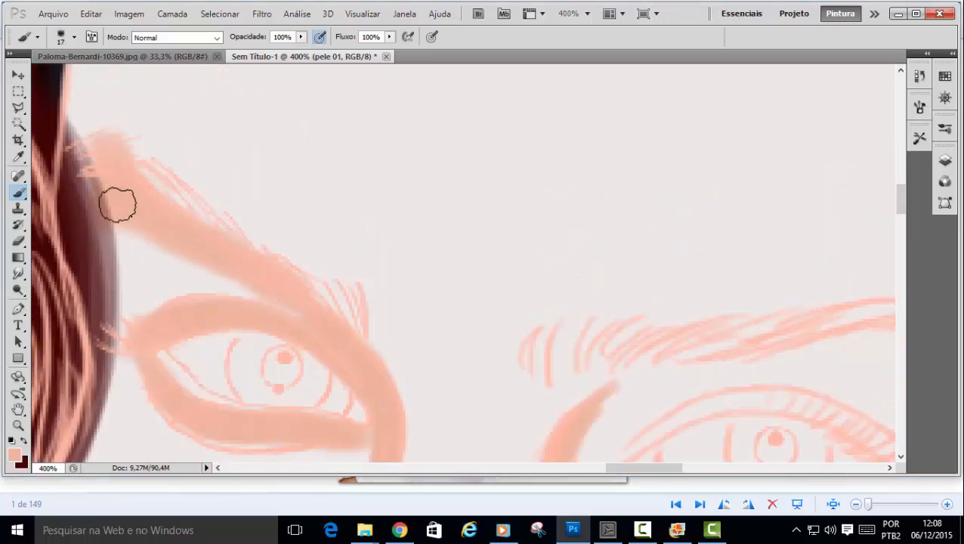
pyautogui.hotkey('ctrl', '-')
pyautogui.hotkey('ctrl', '-')
pyautogui.hotkey('ctrl', '-')
pyautogui.scroll(-3, 365, 145)
pyautogui.moveTo(366, 145); pyautogui.dragTo(378, 211)
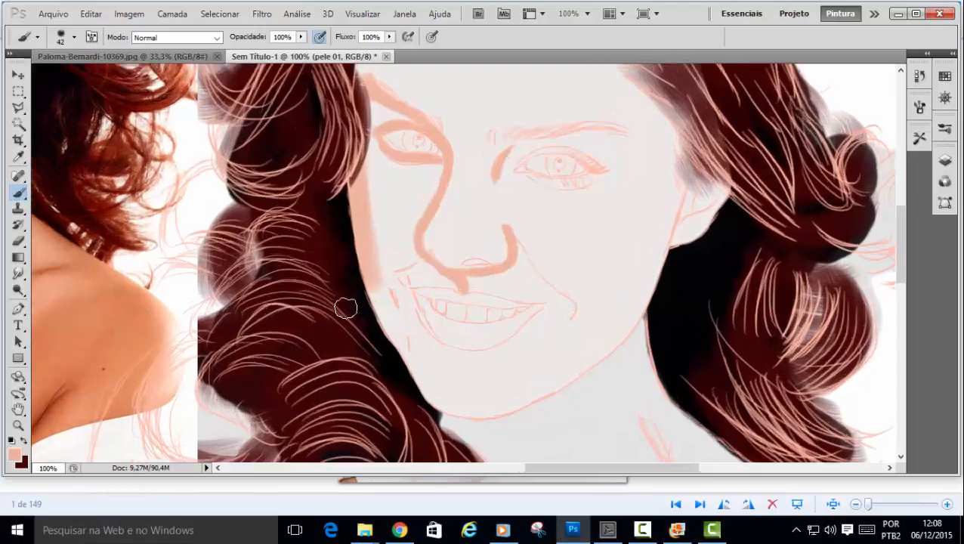
pyautogui.hotkey('ctrl', '+')
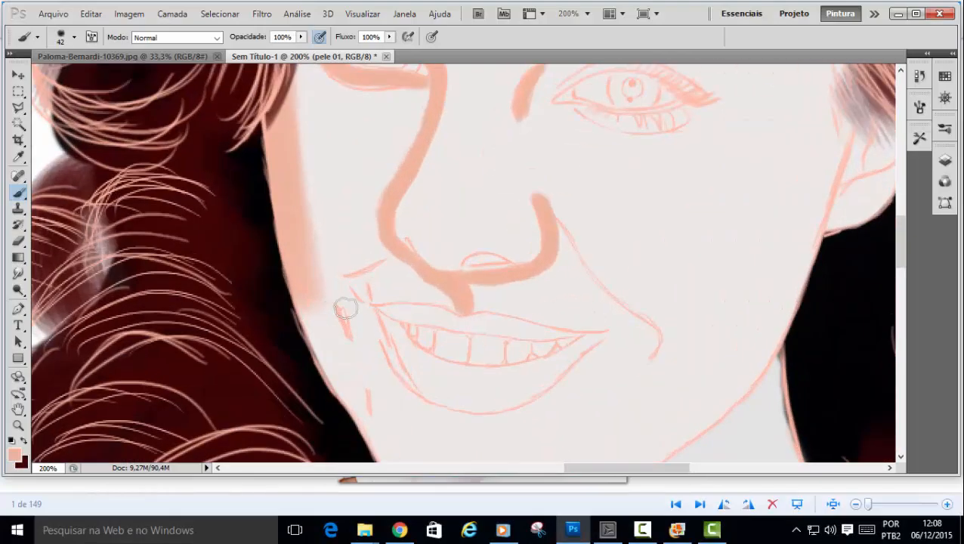
pyautogui.moveTo(283, 154)
pyautogui.mouseDown()
pyautogui.moveTo(293, 316)
pyautogui.moveTo(264, 234)
pyautogui.moveTo(329, 384)
pyautogui.moveTo(321, 351)
pyautogui.moveTo(326, 379)
pyautogui.mouseUp()
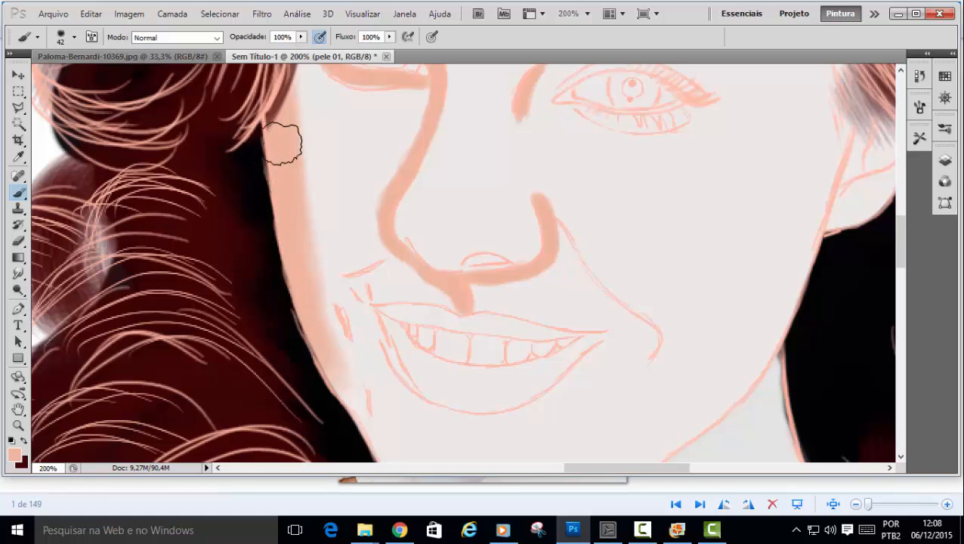
pyautogui.moveTo(281, 144); pyautogui.dragTo(286, 122)
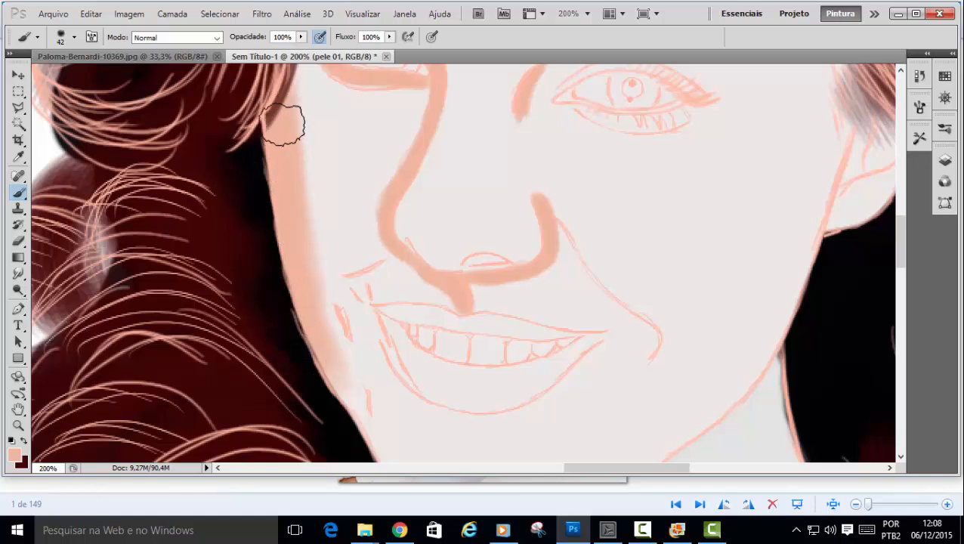
# Hide the base layer and paint skin strokes across the right side of the face.
pyautogui.click(945, 161)
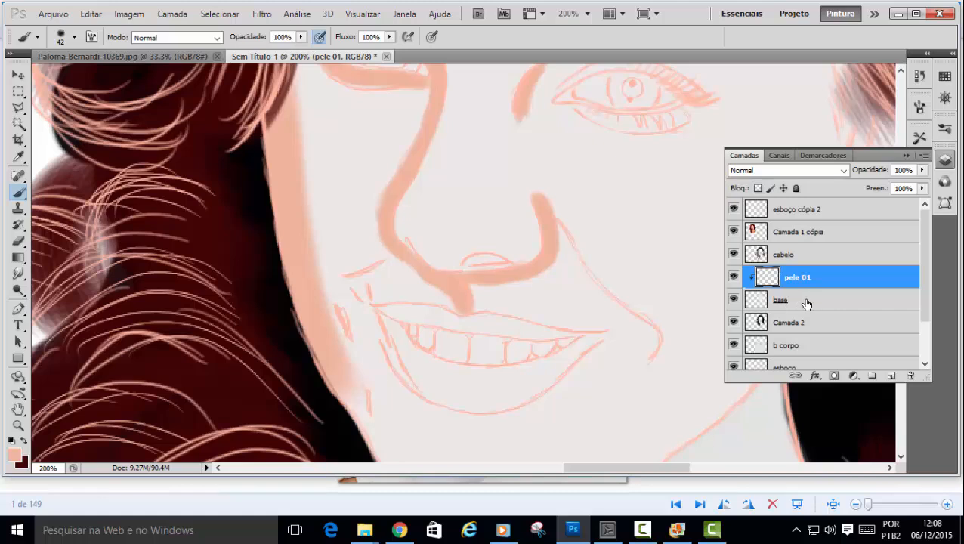
pyautogui.click(735, 302)
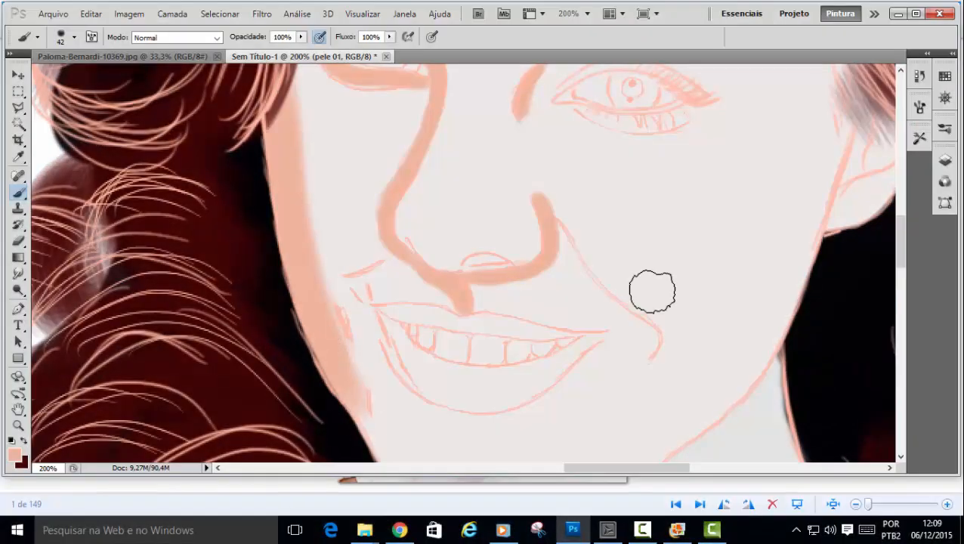
pyautogui.scroll(-5, 649, 290)
pyautogui.moveTo(419, 308); pyautogui.dragTo(648, 273)
pyautogui.moveTo(728, 198); pyautogui.dragTo(772, 133)
pyautogui.scroll(5, 819, 325)
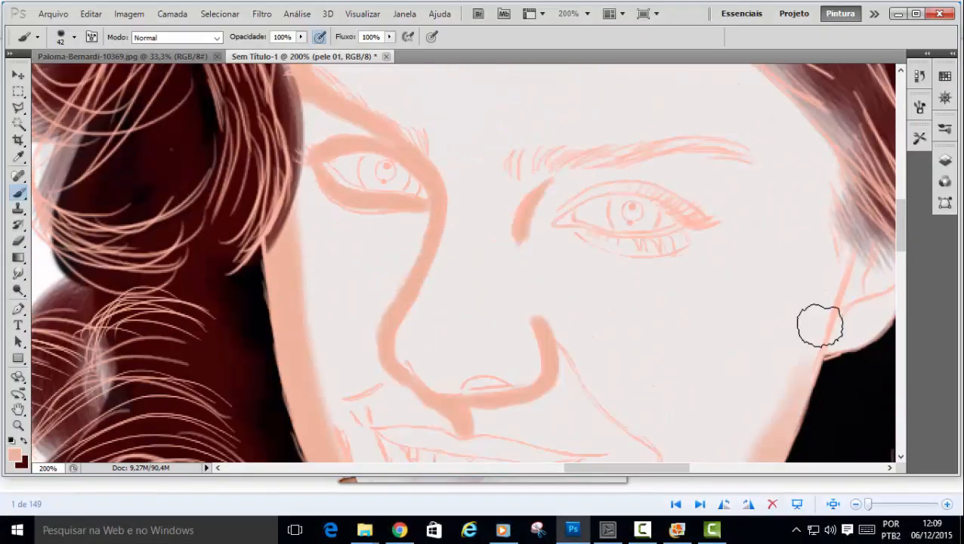
pyautogui.moveTo(829, 208); pyautogui.dragTo(774, 446)
pyautogui.moveTo(839, 332); pyautogui.dragTo(856, 290)
# Reduce the brush to 12 and paint a skin stroke under the right eye.
pyautogui.rightClick(686, 228)
pyautogui.moveTo(740, 154); pyautogui.dragTo(721, 154)
pyautogui.click(628, 248)
pyautogui.moveTo(686, 241); pyautogui.dragTo(583, 241)
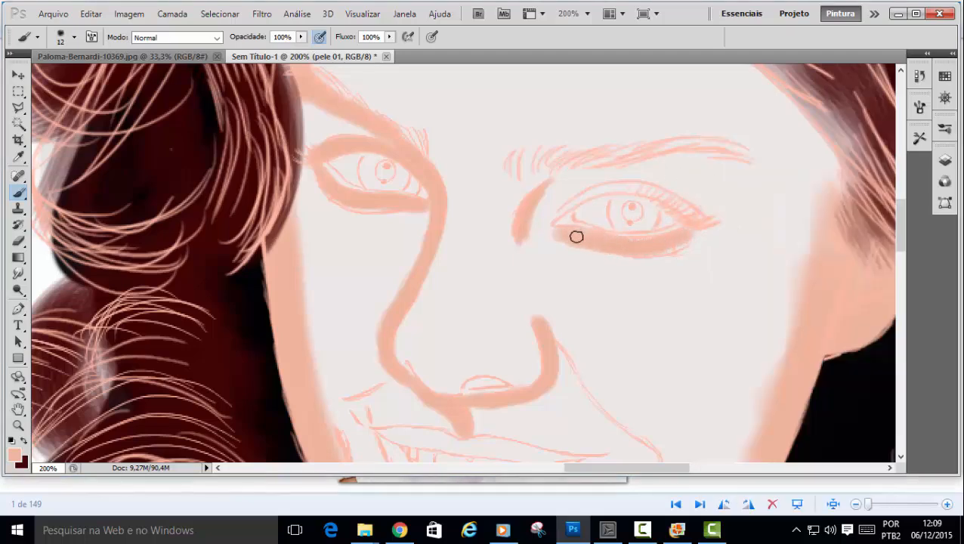
pyautogui.hotkey('ctrl', '+')
pyautogui.hotkey('ctrl', '+')
pyautogui.moveTo(653, 467); pyautogui.dragTo(686, 465)
pyautogui.scroll(4, 473, 261)
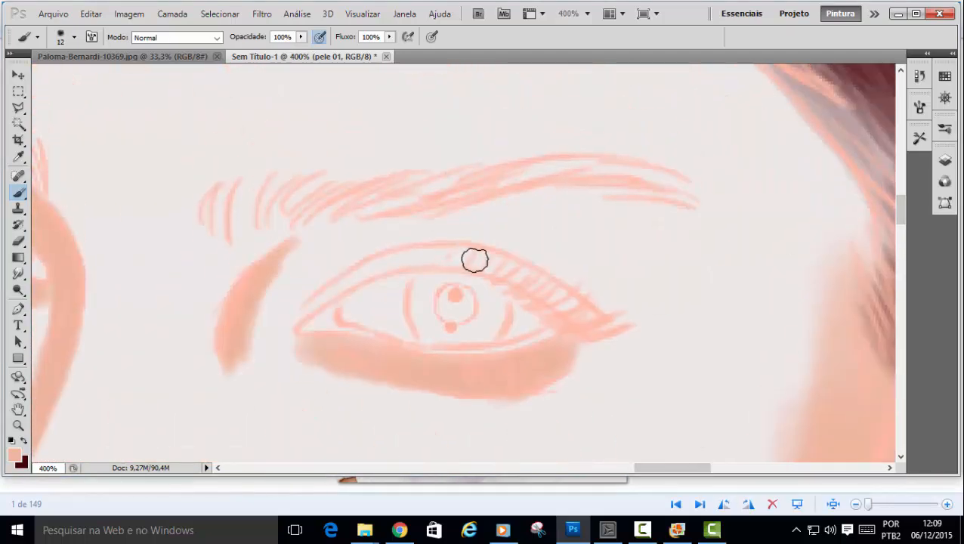
# Fill the right upper eyelid with skin tone and carry it onto the lower lid.
pyautogui.rightClick(473, 261)
pyautogui.moveTo(506, 154); pyautogui.dragTo(500, 154)
pyautogui.moveTo(444, 253)
pyautogui.mouseDown()
pyautogui.moveTo(388, 260)
pyautogui.moveTo(401, 256)
pyautogui.moveTo(305, 313)
pyautogui.mouseUp()
pyautogui.moveTo(463, 252)
pyautogui.mouseDown()
pyautogui.moveTo(417, 263)
pyautogui.moveTo(499, 261)
pyautogui.moveTo(566, 295)
pyautogui.mouseUp()
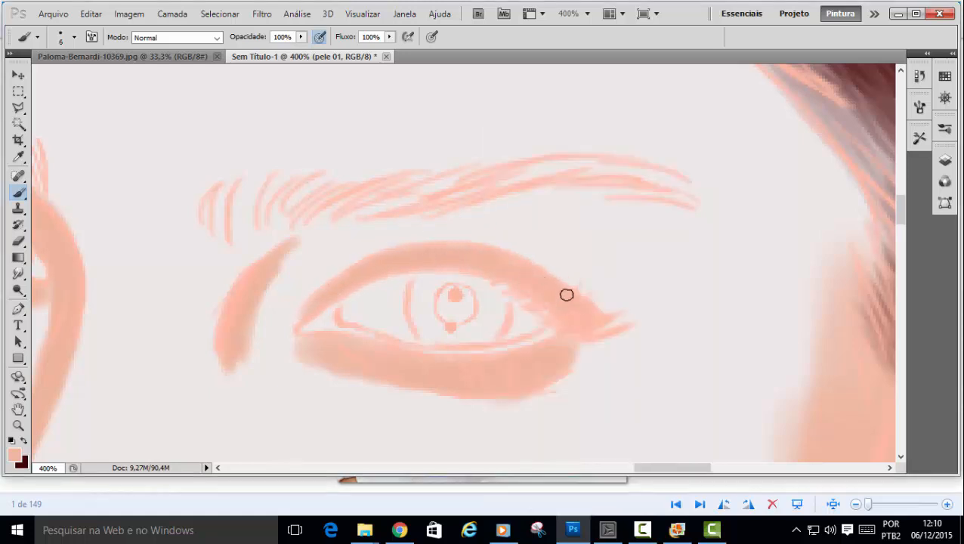
pyautogui.moveTo(364, 273)
pyautogui.mouseDown()
pyautogui.moveTo(596, 319)
pyautogui.moveTo(420, 258)
pyautogui.moveTo(319, 322)
pyautogui.moveTo(310, 342)
pyautogui.moveTo(431, 367)
pyautogui.moveTo(563, 346)
pyautogui.mouseUp()
pyautogui.moveTo(292, 353); pyautogui.dragTo(297, 344)
# Add skin below the eyebrow, beside the smile, along the nasolabial line and upper lip.
pyautogui.rightClick(623, 184)
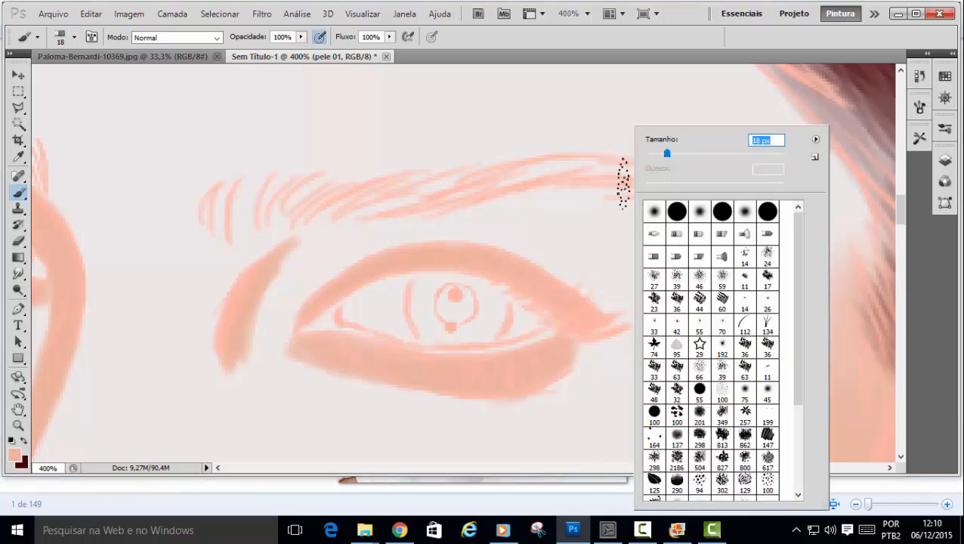
pyautogui.moveTo(598, 229); pyautogui.dragTo(658, 230)
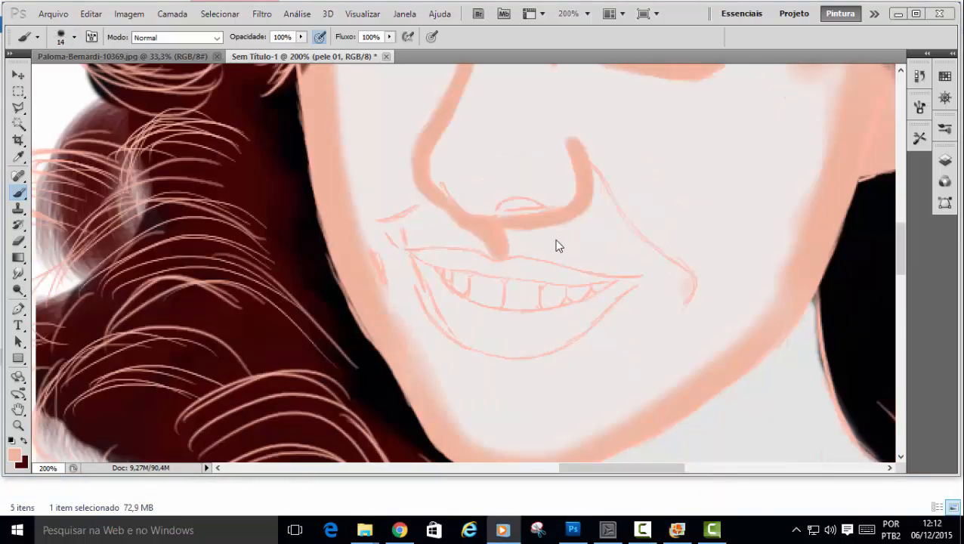
pyautogui.moveTo(674, 305)
pyautogui.mouseDown()
pyautogui.moveTo(689, 287)
pyautogui.moveTo(616, 225)
pyautogui.moveTo(592, 162)
pyautogui.mouseUp()
pyautogui.moveTo(639, 292)
pyautogui.mouseDown()
pyautogui.moveTo(557, 360)
pyautogui.moveTo(497, 363)
pyautogui.moveTo(446, 333)
pyautogui.moveTo(401, 246)
pyautogui.mouseUp()
pyautogui.moveTo(514, 246)
pyautogui.mouseDown()
pyautogui.moveTo(634, 267)
pyautogui.moveTo(566, 258)
pyautogui.mouseUp()
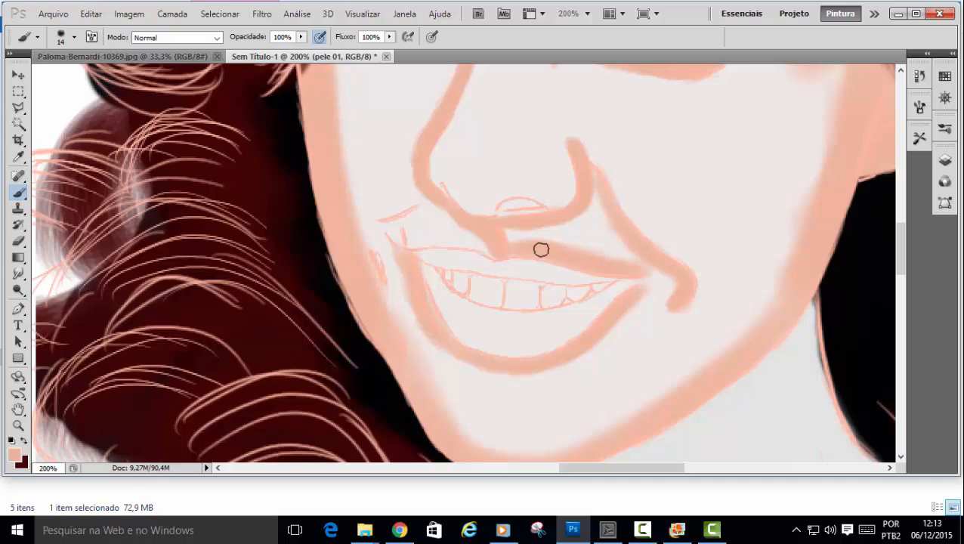
pyautogui.moveTo(426, 238)
pyautogui.mouseDown()
pyautogui.moveTo(395, 267)
pyautogui.moveTo(416, 200)
pyautogui.moveTo(362, 228)
pyautogui.mouseUp()
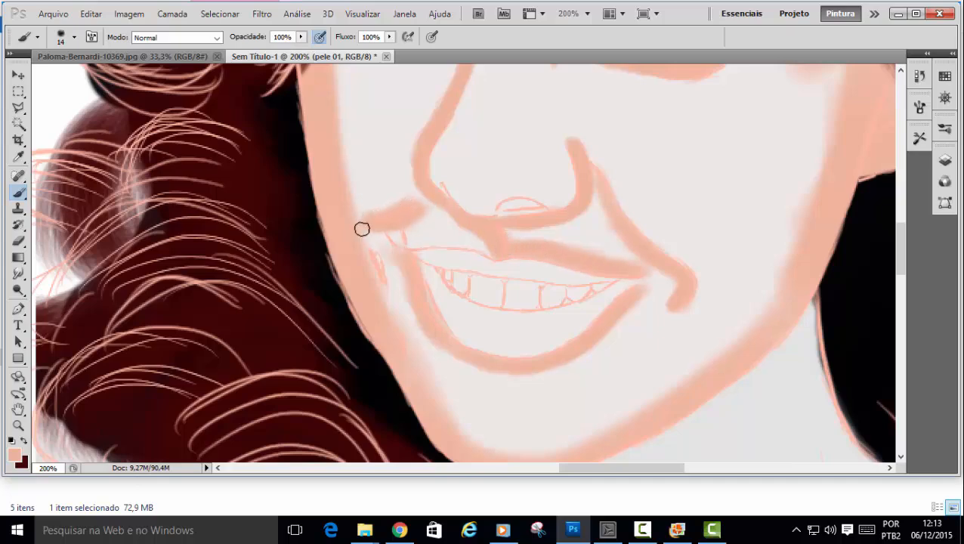
pyautogui.moveTo(900, 235); pyautogui.dragTo(900, 190)
# Enlarge the brush to 55 and paint a skin patch on the forehead.
pyautogui.rightClick(614, 129)
pyautogui.moveTo(634, 155); pyautogui.dragTo(645, 155)
pyautogui.moveTo(417, 208)
pyautogui.mouseDown()
pyautogui.moveTo(366, 224)
pyautogui.moveTo(391, 219)
pyautogui.mouseUp()
# At 200% with a 15 px brush, thicken skin strokes above the upper lip and under the lower lip.
pyautogui.hotkey('ctrl', '-')
pyautogui.hotkey('ctrl', '-')
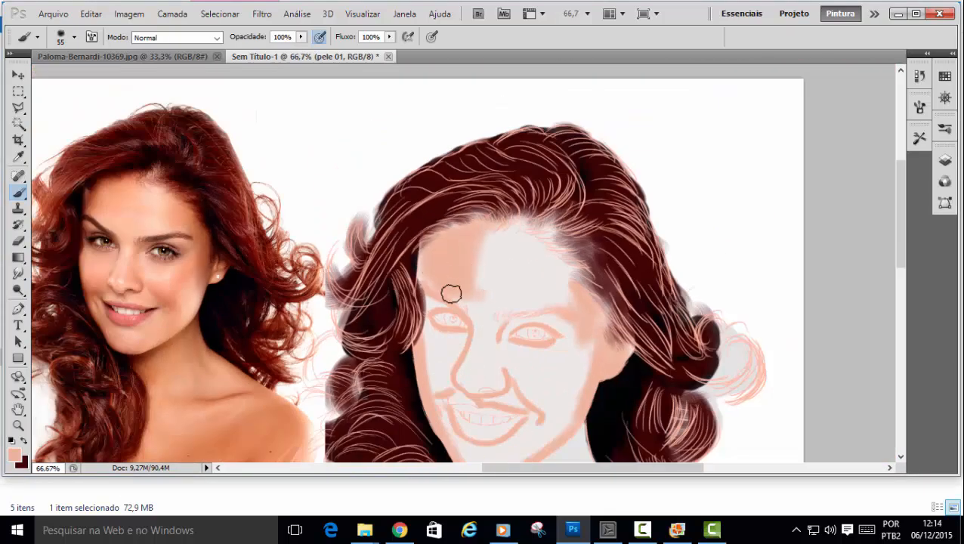
pyautogui.moveTo(901, 202)
pyautogui.mouseDown()
pyautogui.moveTo(902, 255)
pyautogui.moveTo(901, 246)
pyautogui.mouseUp()
pyautogui.hotkey('ctrl', '+')
pyautogui.hotkey('ctrl', '+')
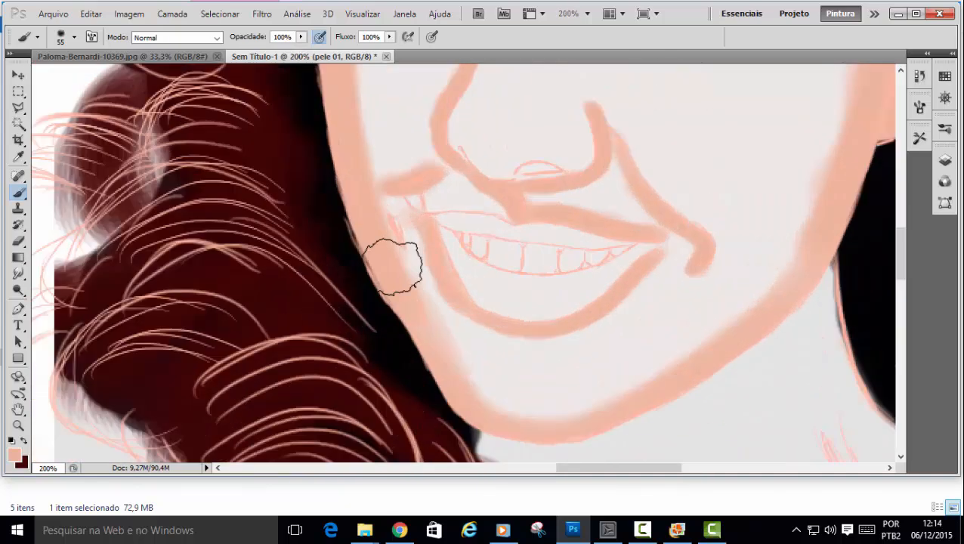
pyautogui.rightClick(450, 198)
pyautogui.moveTo(520, 155); pyautogui.dragTo(516, 155)
pyautogui.rightClick(461, 193)
pyautogui.moveTo(526, 156); pyautogui.dragTo(515, 157)
pyautogui.moveTo(435, 199)
pyautogui.mouseDown()
pyautogui.moveTo(460, 192)
pyautogui.moveTo(439, 197)
pyautogui.moveTo(488, 199)
pyautogui.moveTo(450, 198)
pyautogui.mouseUp()
pyautogui.moveTo(494, 332)
pyautogui.mouseDown()
pyautogui.moveTo(543, 333)
pyautogui.moveTo(542, 344)
pyautogui.mouseUp()
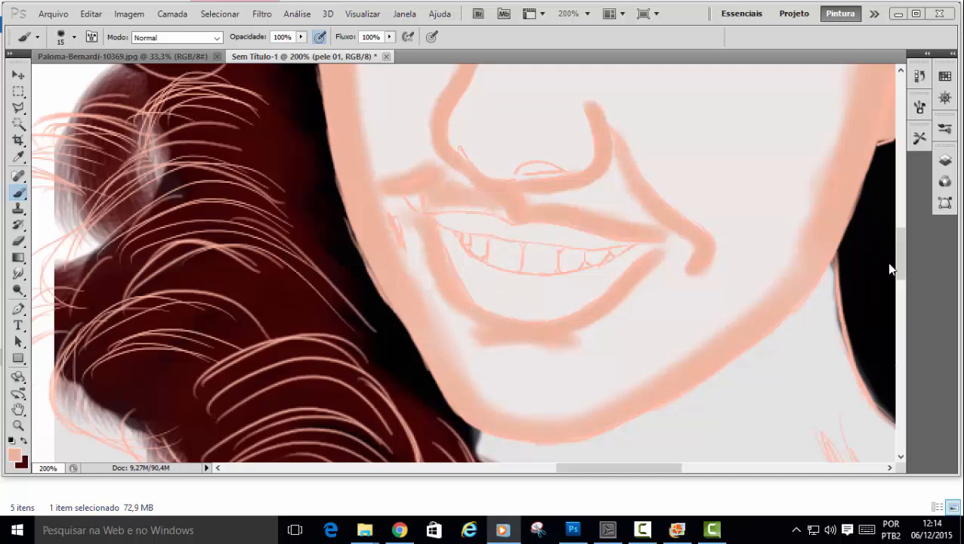
pyautogui.moveTo(898, 252)
pyautogui.mouseDown()
pyautogui.moveTo(900, 221)
pyautogui.moveTo(901, 240)
pyautogui.mouseUp()
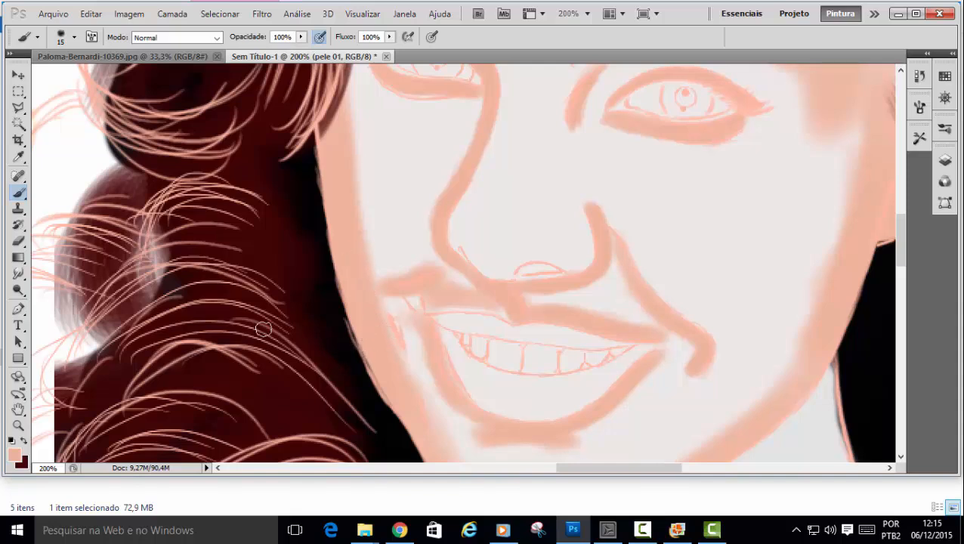
pyautogui.moveTo(639, 469); pyautogui.dragTo(543, 483)
pyautogui.moveTo(900, 232); pyautogui.dragTo(902, 195)
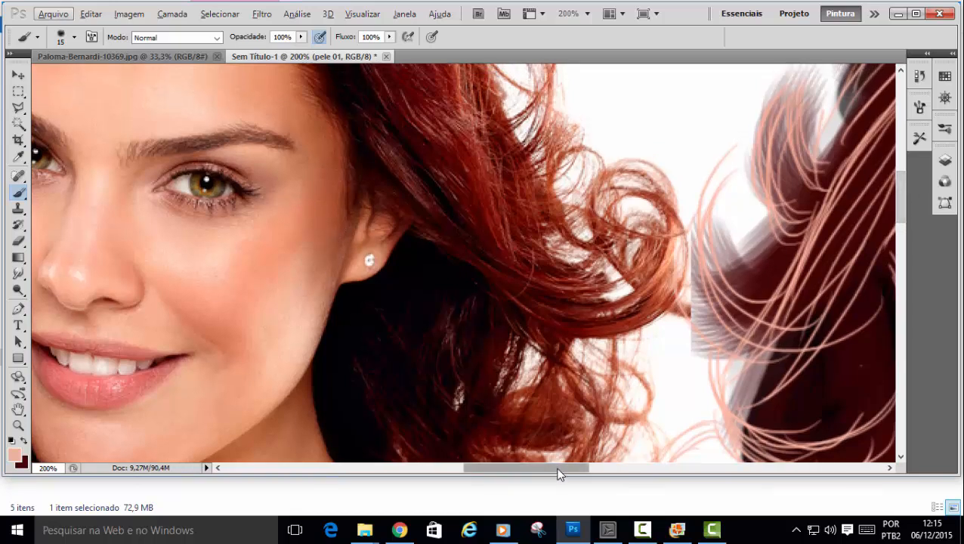
# Sample a darker skin tone from the reference photo's cheek with the Eyedropper.
pyautogui.moveTo(559, 469); pyautogui.dragTo(536, 473)
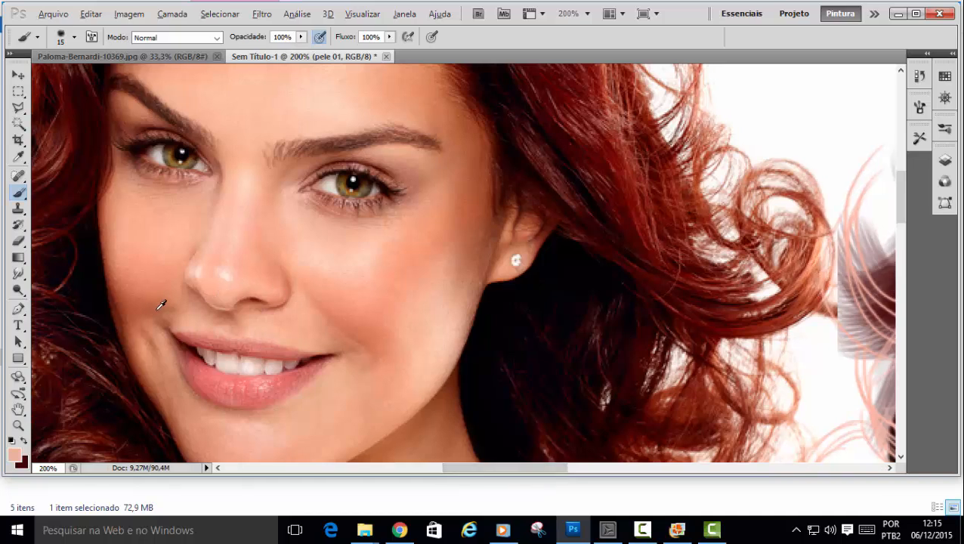
pyautogui.keyDown('alt'); pyautogui.click(154, 340); pyautogui.keyUp('alt')
pyautogui.moveTo(560, 469); pyautogui.dragTo(663, 469)
pyautogui.moveTo(897, 204); pyautogui.dragTo(906, 257)
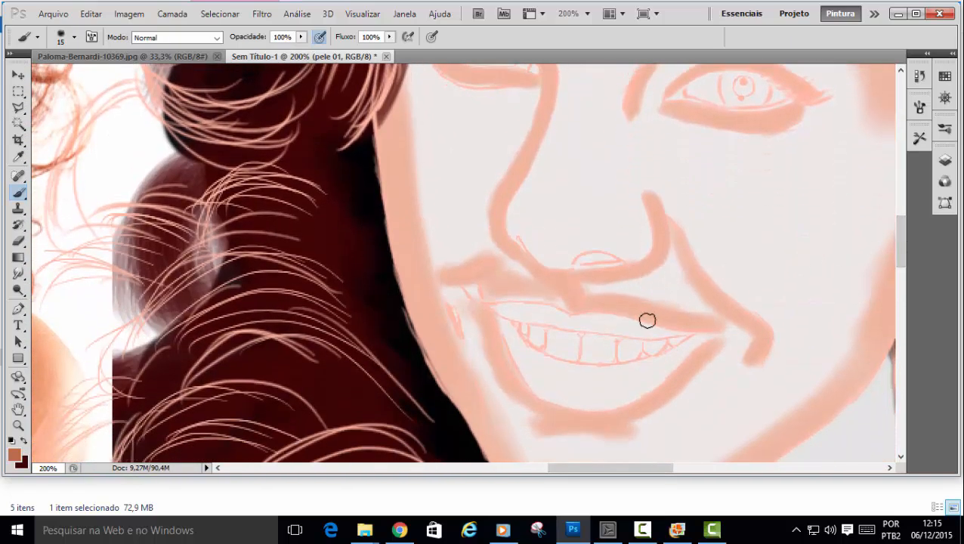
# Zoom out to 100%, hide the panels and maximize the window to show photo and face side by side.
pyautogui.hotkey('ctrl', '-')
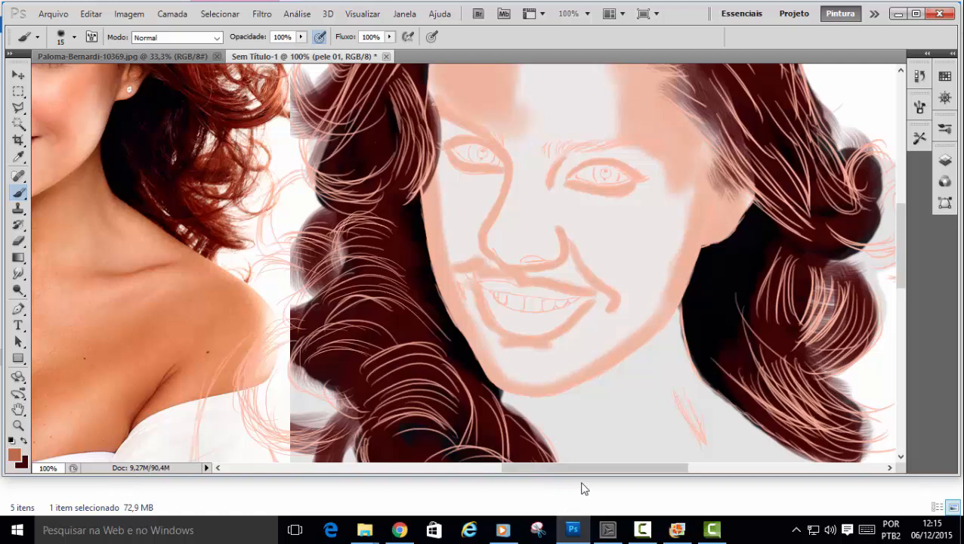
pyautogui.moveTo(592, 470)
pyautogui.mouseDown()
pyautogui.moveTo(555, 469)
pyautogui.moveTo(560, 495)
pyautogui.mouseUp()
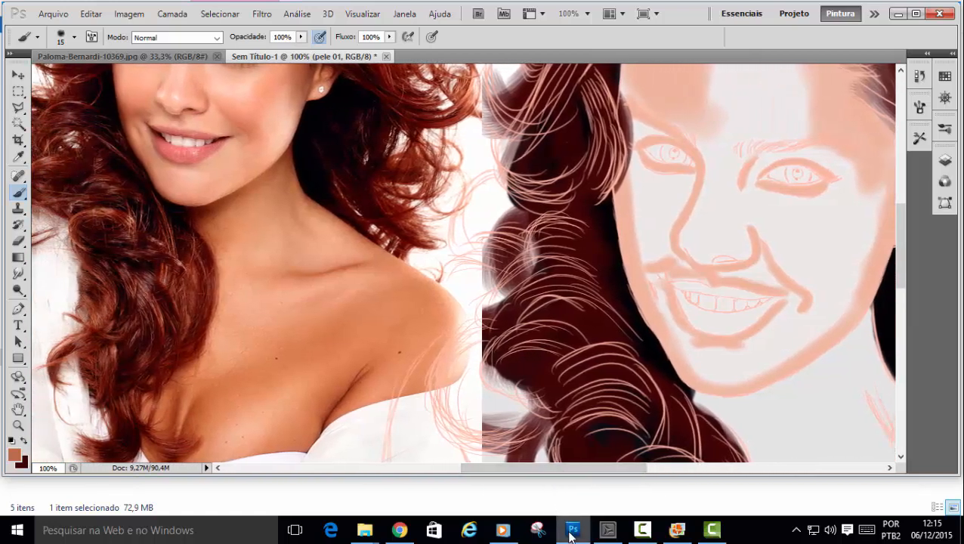
pyautogui.moveTo(571, 534)
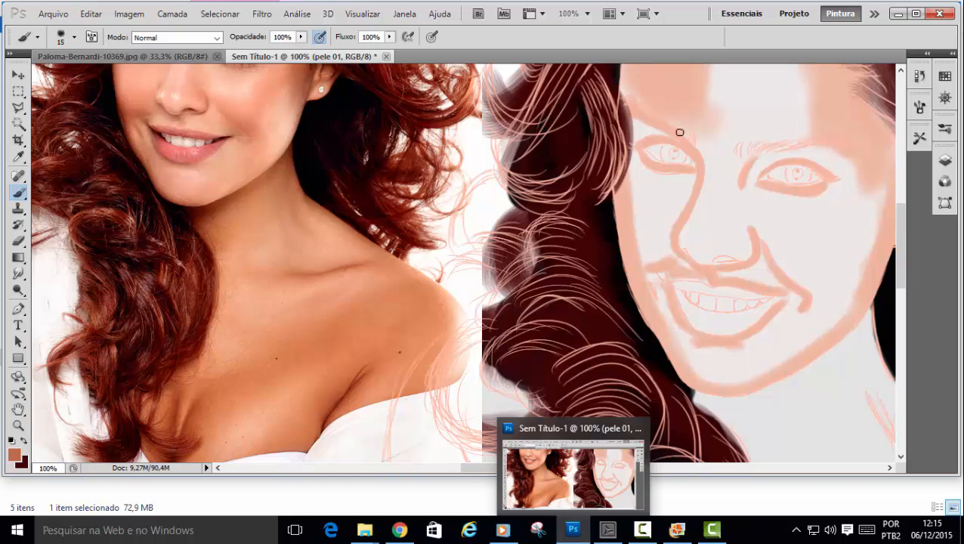
pyautogui.moveTo(901, 264)
pyautogui.mouseDown()
pyautogui.moveTo(902, 274)
pyautogui.moveTo(909, 253)
pyautogui.mouseUp()
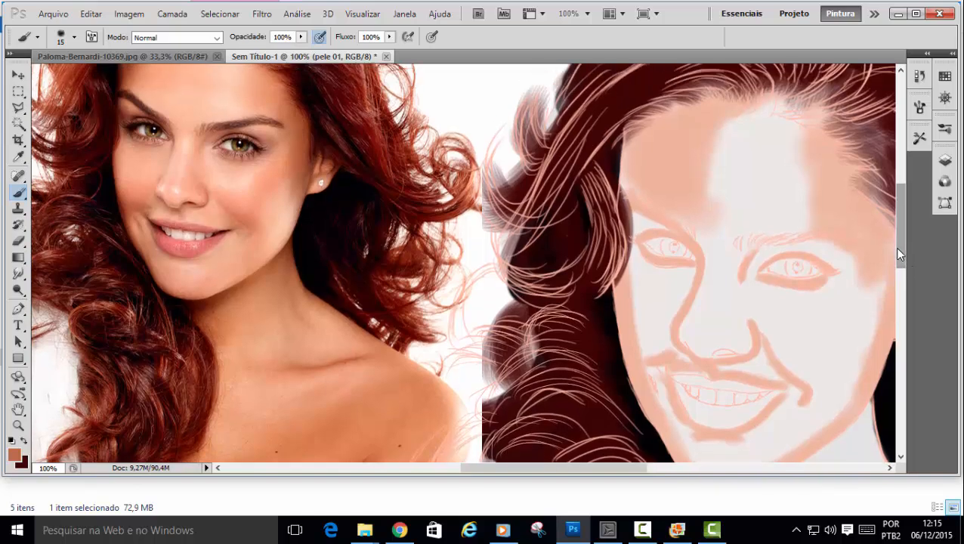
pyautogui.press('Tab')
pyautogui.moveTo(659, 471); pyautogui.dragTo(659, 441)
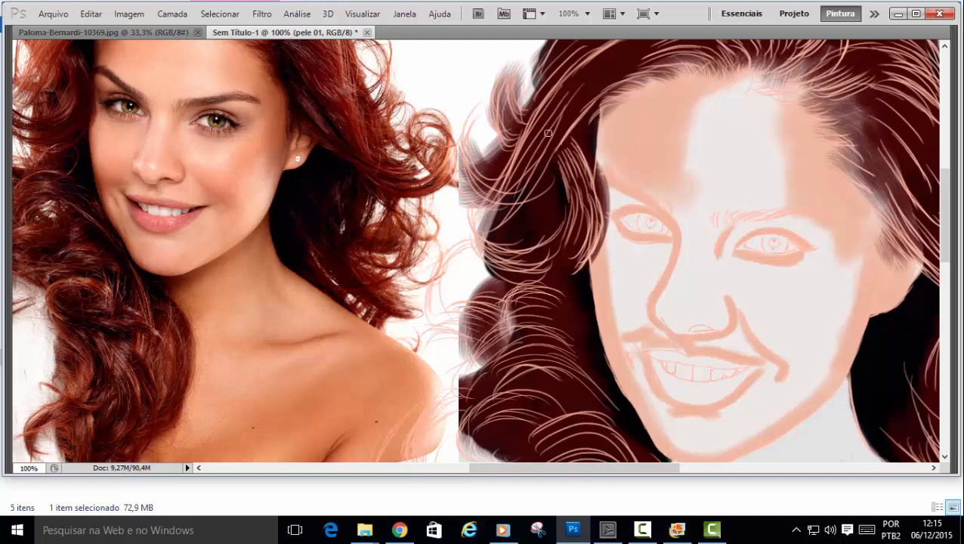
pyautogui.click(915, 14)
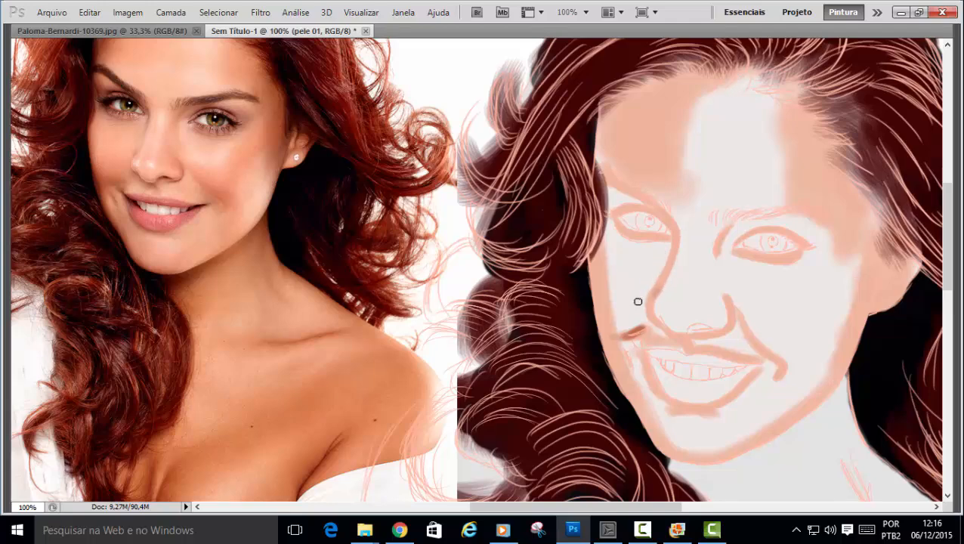
# Zoom to 200%, stroke a darker line down the nose, and reduce the brush size.
pyautogui.hotkey('ctrl', '+')
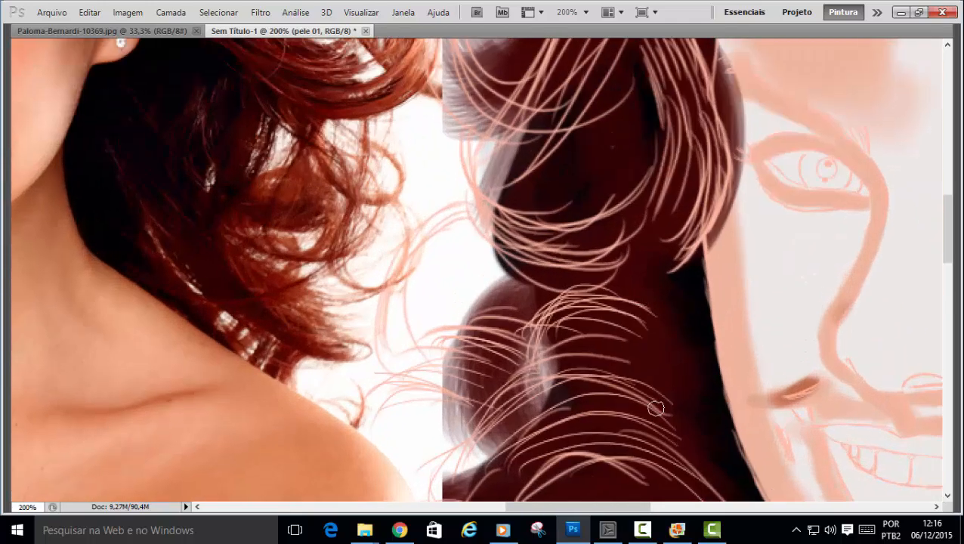
pyautogui.moveTo(615, 506); pyautogui.dragTo(661, 506)
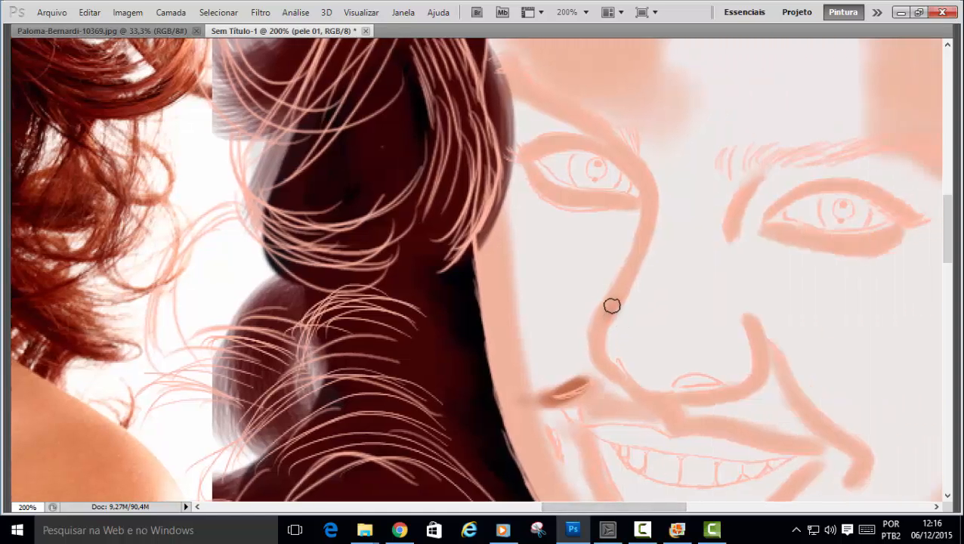
pyautogui.moveTo(619, 288); pyautogui.dragTo(604, 327)
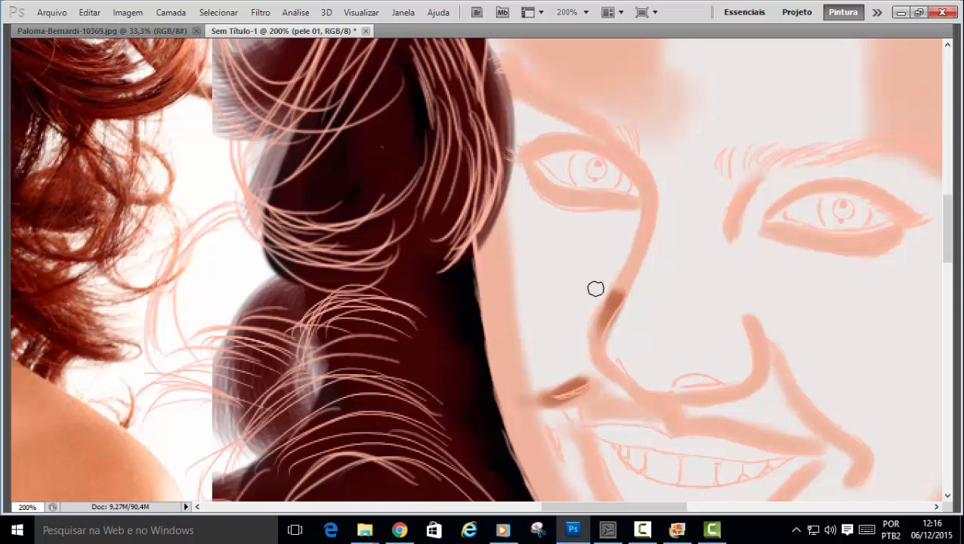
pyautogui.rightClick(595, 333)
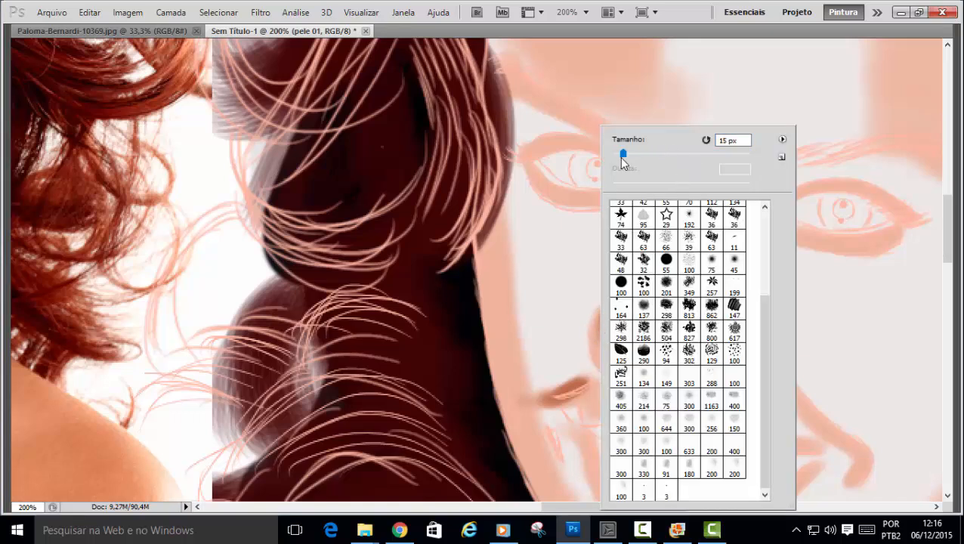
pyautogui.moveTo(619, 150); pyautogui.dragTo(616, 151)
pyautogui.doubleClick(689, 12)
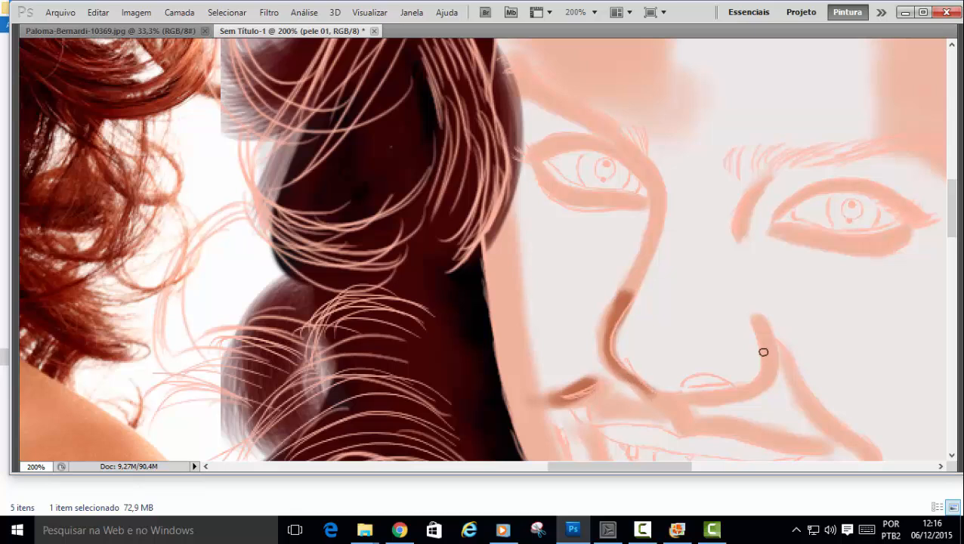
# Darken the nostril line and the nose bridge from the inner eye corner downward.
pyautogui.moveTo(764, 354); pyautogui.dragTo(760, 380)
pyautogui.moveTo(766, 364)
pyautogui.mouseDown()
pyautogui.moveTo(763, 350)
pyautogui.moveTo(768, 357)
pyautogui.mouseUp()
pyautogui.moveTo(683, 405); pyautogui.dragTo(685, 425)
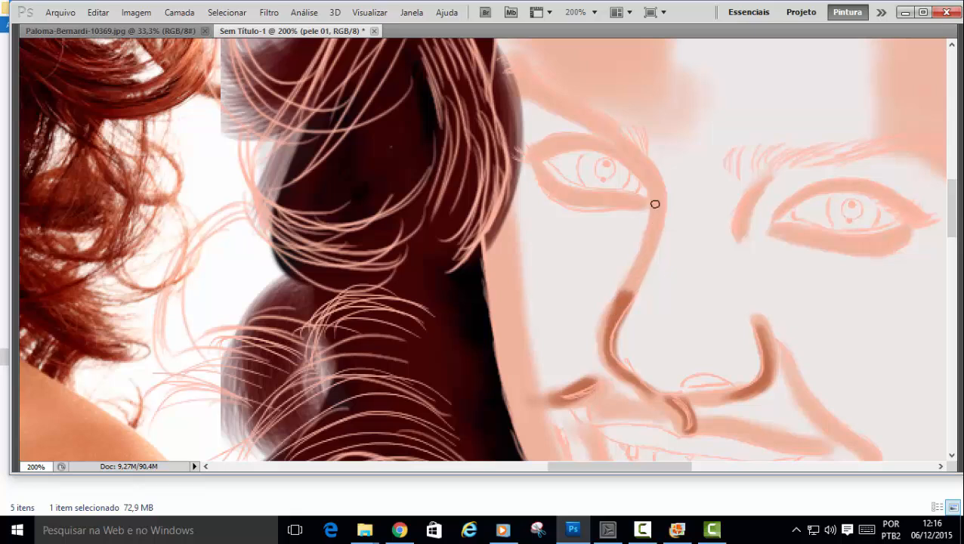
pyautogui.moveTo(657, 179)
pyautogui.mouseDown()
pyautogui.moveTo(654, 204)
pyautogui.moveTo(655, 182)
pyautogui.mouseUp()
pyautogui.moveTo(657, 221); pyautogui.dragTo(655, 185)
pyautogui.moveTo(657, 221)
pyautogui.mouseDown()
pyautogui.moveTo(643, 158)
pyautogui.moveTo(659, 189)
pyautogui.mouseUp()
pyautogui.moveTo(620, 146)
pyautogui.mouseDown()
pyautogui.moveTo(639, 160)
pyautogui.moveTo(608, 145)
pyautogui.mouseUp()
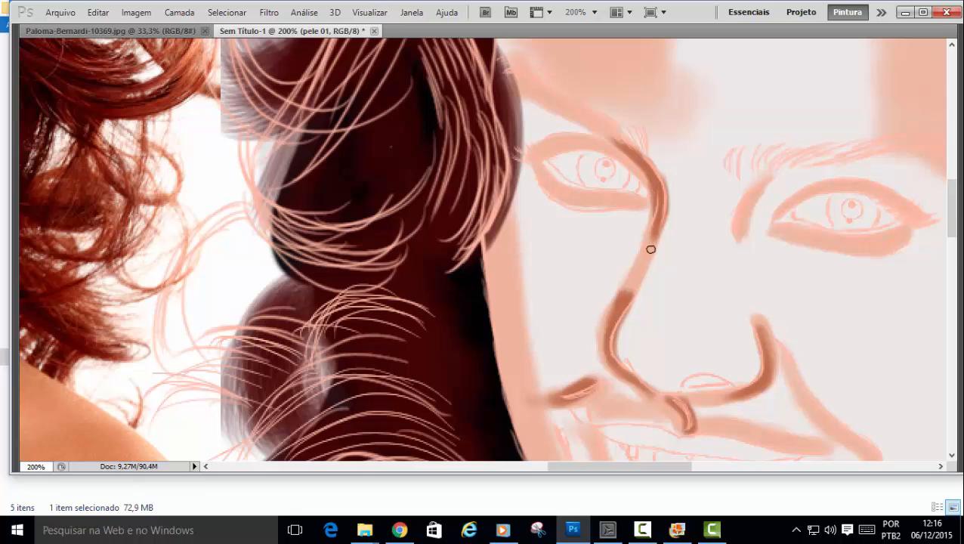
pyautogui.moveTo(657, 206); pyautogui.dragTo(651, 248)
pyautogui.moveTo(948, 216); pyautogui.dragTo(954, 252)
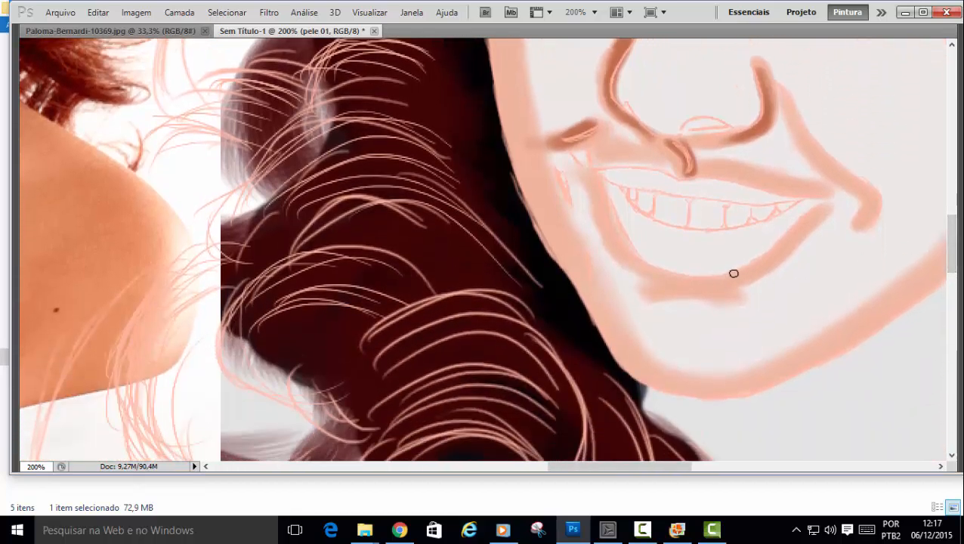
# Darken the lower lip line, smile lines, nose fold, cheek and mouth corner.
pyautogui.moveTo(703, 286); pyautogui.dragTo(649, 282)
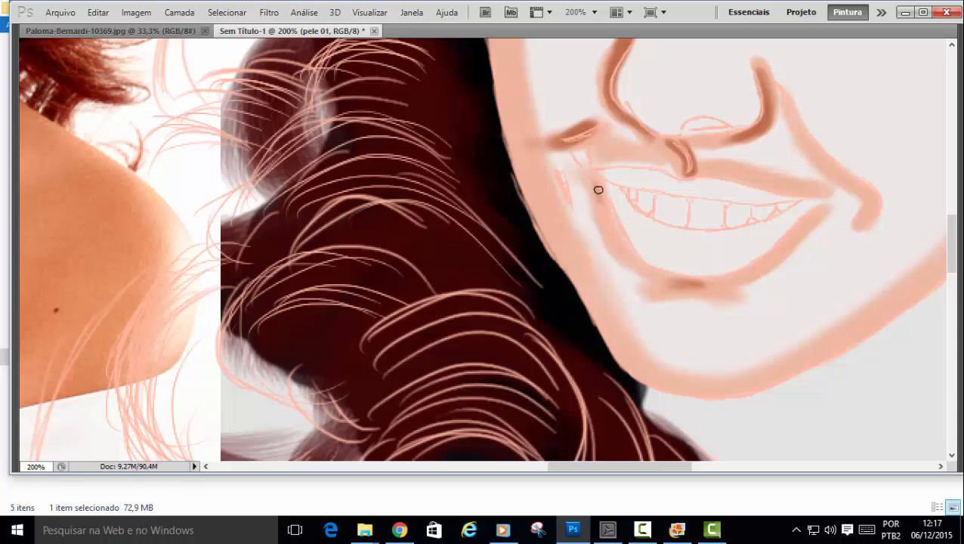
pyautogui.moveTo(598, 190)
pyautogui.mouseDown()
pyautogui.moveTo(636, 259)
pyautogui.moveTo(605, 222)
pyautogui.moveTo(644, 266)
pyautogui.moveTo(619, 244)
pyautogui.moveTo(663, 275)
pyautogui.moveTo(655, 265)
pyautogui.moveTo(702, 281)
pyautogui.moveTo(668, 273)
pyautogui.moveTo(717, 277)
pyautogui.moveTo(706, 284)
pyautogui.moveTo(793, 240)
pyautogui.moveTo(763, 260)
pyautogui.moveTo(823, 208)
pyautogui.moveTo(774, 248)
pyautogui.mouseUp()
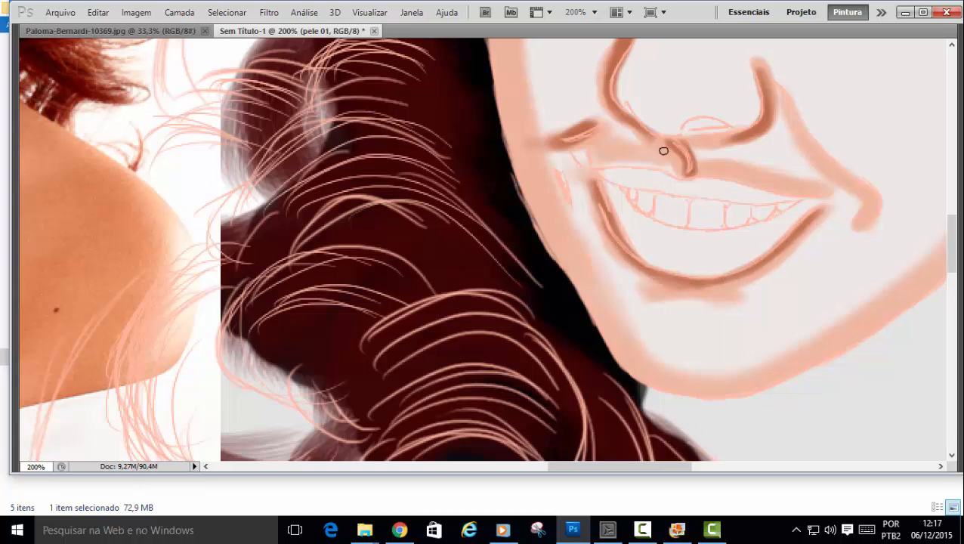
pyautogui.moveTo(637, 121)
pyautogui.mouseDown()
pyautogui.moveTo(637, 132)
pyautogui.moveTo(676, 153)
pyautogui.mouseUp()
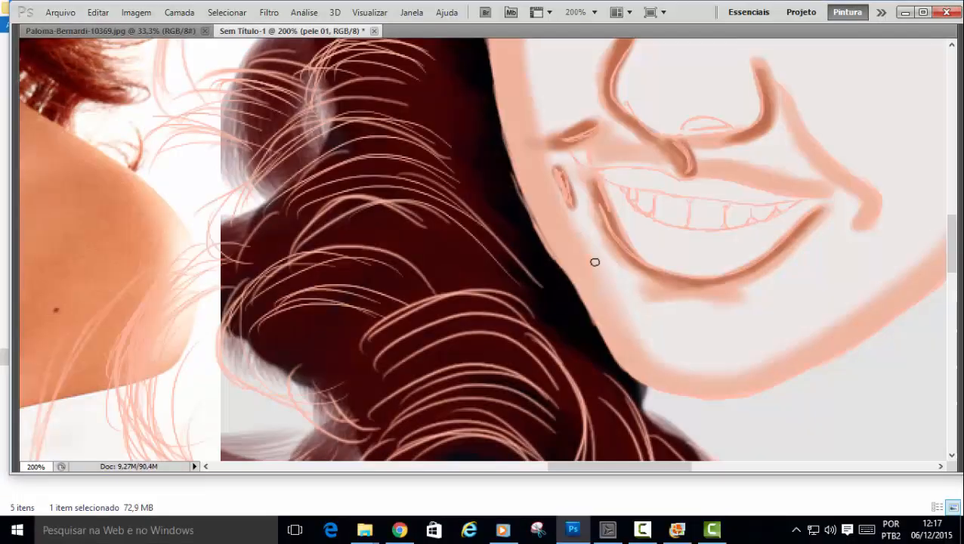
pyautogui.moveTo(594, 260); pyautogui.dragTo(601, 293)
pyautogui.moveTo(673, 468); pyautogui.dragTo(710, 468)
pyautogui.hotkey('ctrl', '-')
pyautogui.moveTo(621, 467); pyautogui.dragTo(584, 467)
pyautogui.moveTo(952, 236); pyautogui.dragTo(951, 203)
pyautogui.moveTo(763, 377); pyautogui.dragTo(766, 374)
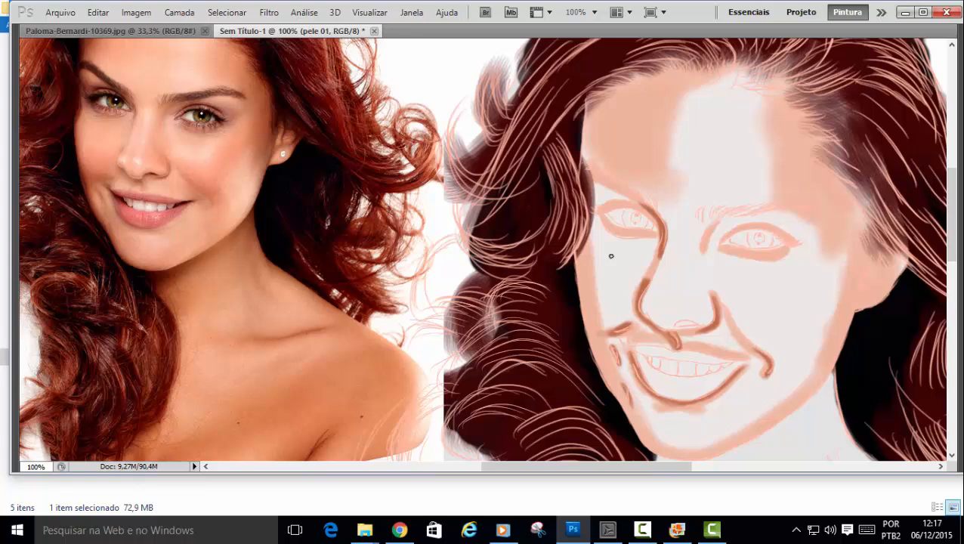
# Shade the left cheek edge, zoom in on the eyes, and shrink the brush.
pyautogui.moveTo(592, 331)
pyautogui.mouseDown()
pyautogui.moveTo(587, 302)
pyautogui.moveTo(590, 332)
pyautogui.moveTo(594, 318)
pyautogui.mouseUp()
pyautogui.hotkey('ctrl', '+')
pyautogui.hotkey('ctrl', '+')
pyautogui.moveTo(589, 466); pyautogui.dragTo(627, 456)
pyautogui.rightClick(542, 219)
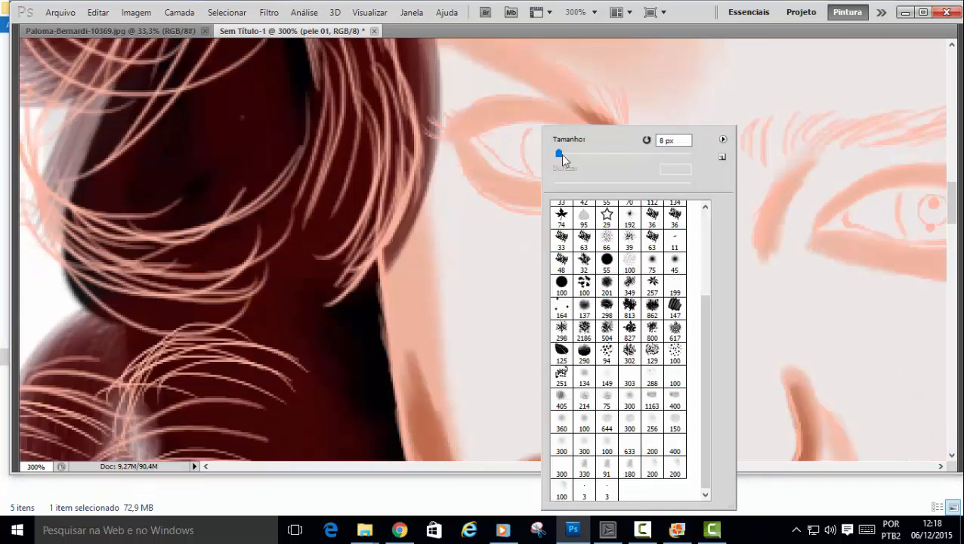
pyautogui.moveTo(563, 160); pyautogui.dragTo(558, 159)
pyautogui.click(522, 209)
# Darken the lower and upper eyelid lines and the inner eye corner.
pyautogui.moveTo(596, 207)
pyautogui.mouseDown()
pyautogui.moveTo(543, 213)
pyautogui.moveTo(487, 197)
pyautogui.mouseUp()
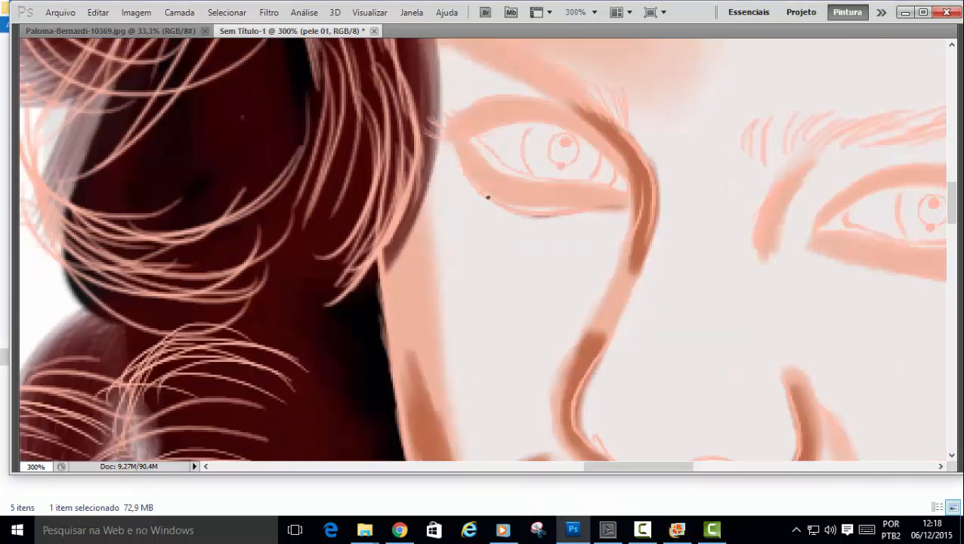
pyautogui.moveTo(457, 155); pyautogui.dragTo(476, 187)
pyautogui.moveTo(497, 97)
pyautogui.mouseDown()
pyautogui.moveTo(558, 105)
pyautogui.moveTo(521, 44)
pyautogui.moveTo(539, 99)
pyautogui.moveTo(617, 157)
pyautogui.moveTo(583, 126)
pyautogui.moveTo(526, 100)
pyautogui.moveTo(455, 118)
pyautogui.mouseUp()
pyautogui.moveTo(455, 118)
pyautogui.mouseDown()
pyautogui.moveTo(503, 103)
pyautogui.moveTo(558, 110)
pyautogui.mouseUp()
pyautogui.moveTo(557, 110)
pyautogui.mouseDown()
pyautogui.moveTo(486, 106)
pyautogui.moveTo(456, 118)
pyautogui.mouseUp()
pyautogui.moveTo(583, 127); pyautogui.dragTo(623, 181)
pyautogui.moveTo(482, 133)
pyautogui.mouseDown()
pyautogui.moveTo(531, 124)
pyautogui.moveTo(577, 135)
pyautogui.moveTo(628, 185)
pyautogui.moveTo(605, 192)
pyautogui.moveTo(527, 183)
pyautogui.moveTo(484, 166)
pyautogui.moveTo(465, 141)
pyautogui.mouseUp()
# Restore the hidden panels with Tab and show the Layers panel.
pyautogui.hscroll(5, 611, 437)
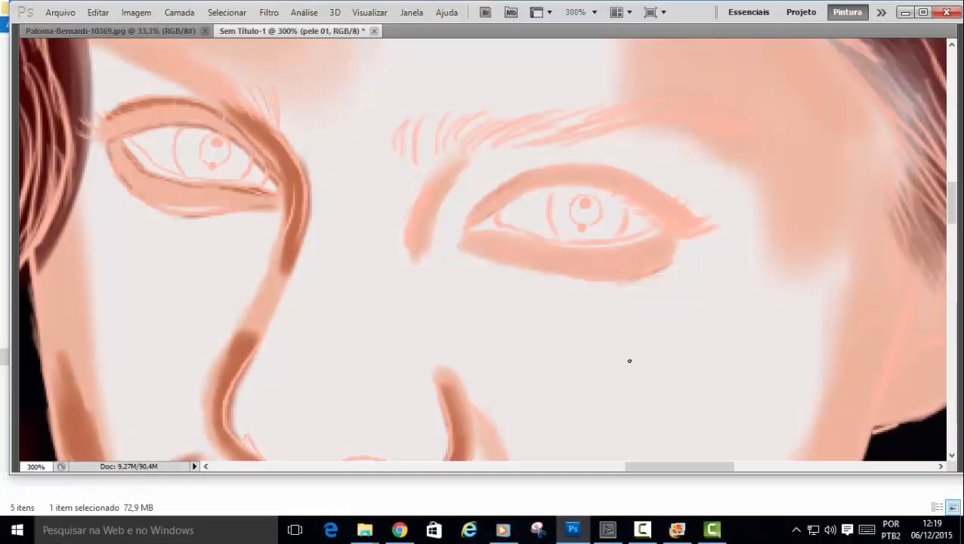
pyautogui.press('Tab')
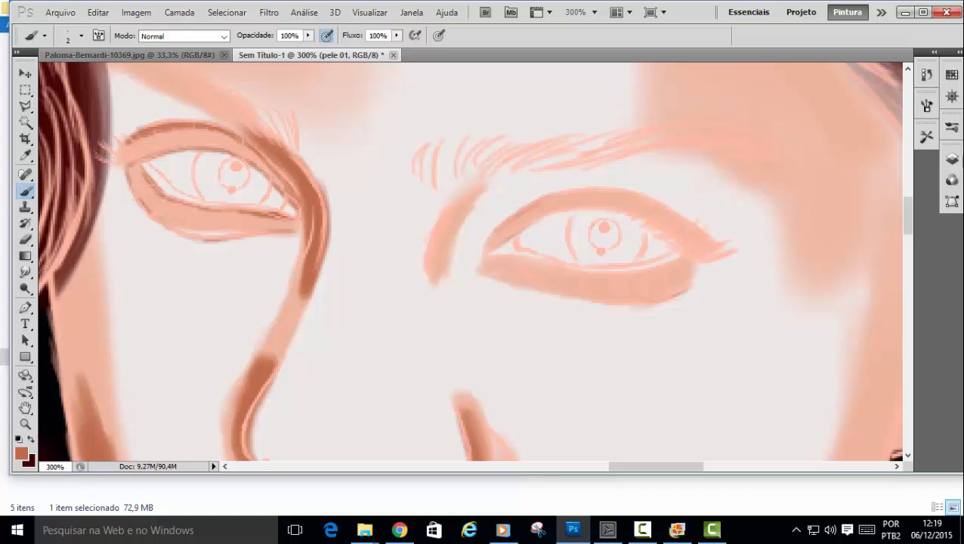
pyautogui.click(951, 158)
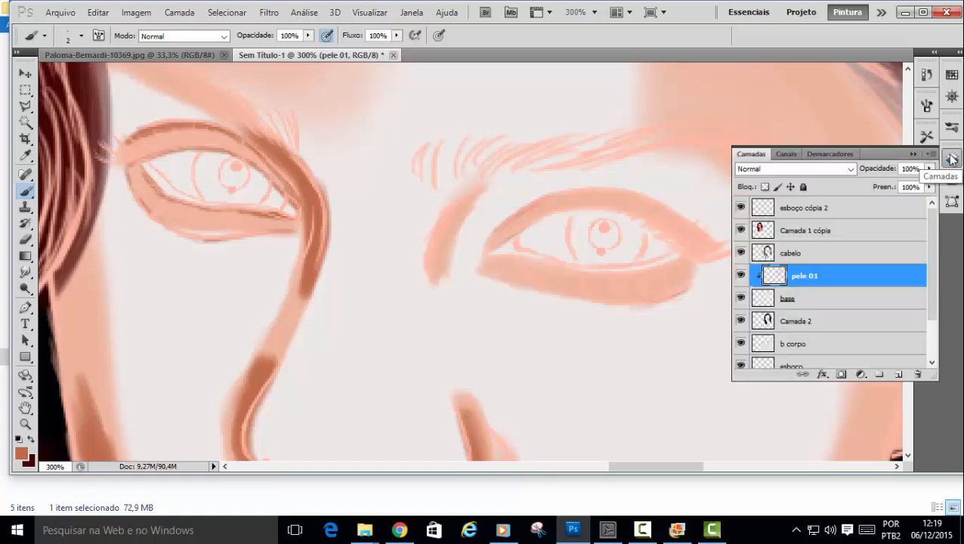
# Hide the 'esboço cópia 2' layer and scroll down the layer list.
pyautogui.click(740, 208)
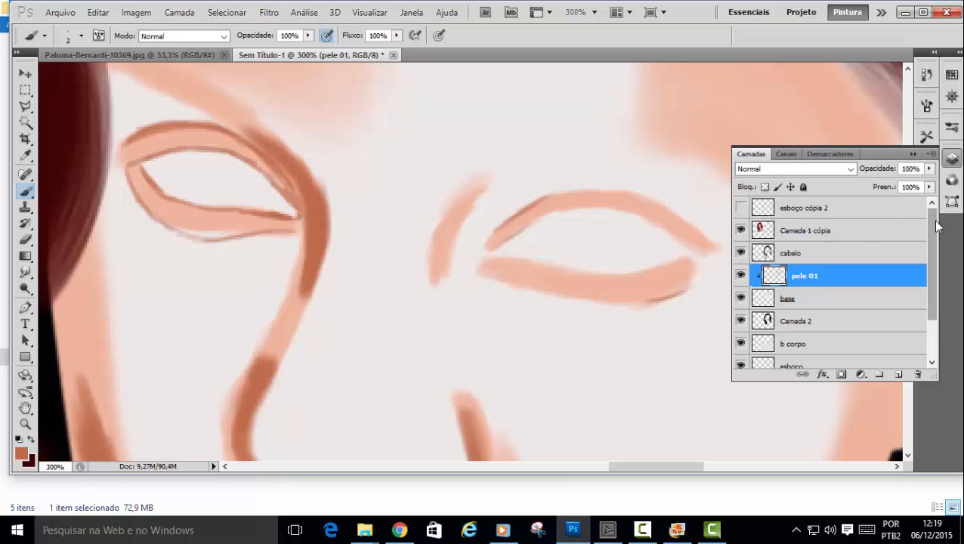
pyautogui.moveTo(936, 217); pyautogui.dragTo(937, 244)
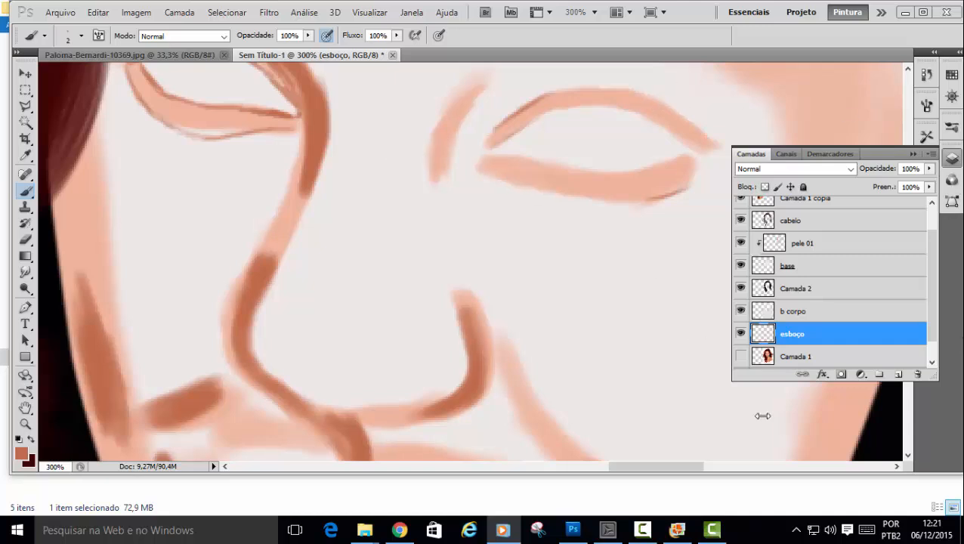
# Zoom out to 100% and drag the esboço layer up above base.
pyautogui.click(285, 217)
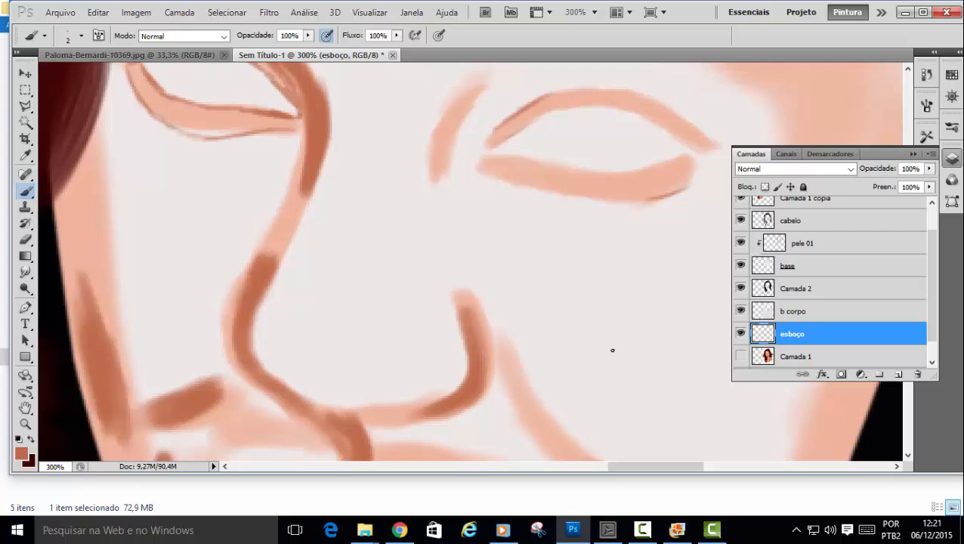
pyautogui.hotkey('ctrl', '-')
pyautogui.hotkey('ctrl', '-')
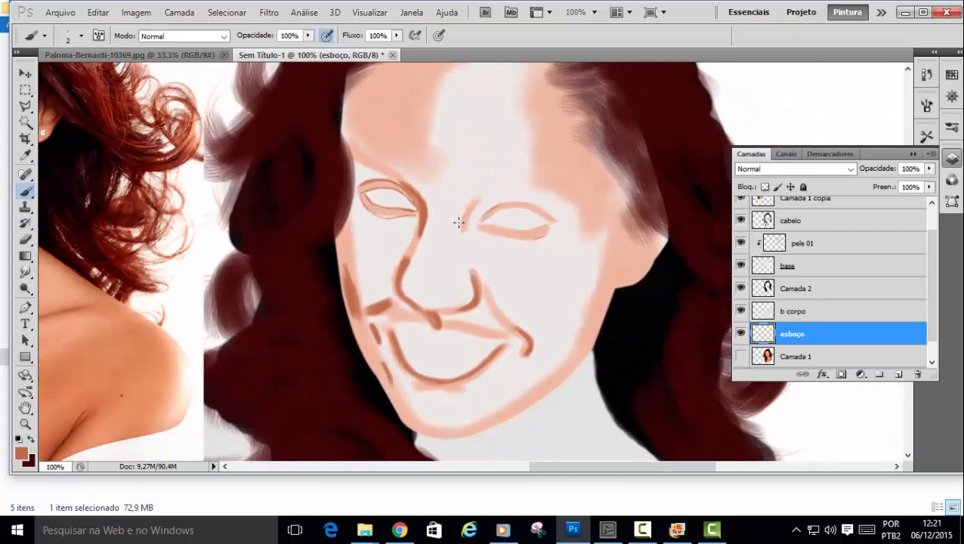
pyautogui.scroll(3, 526, 298)
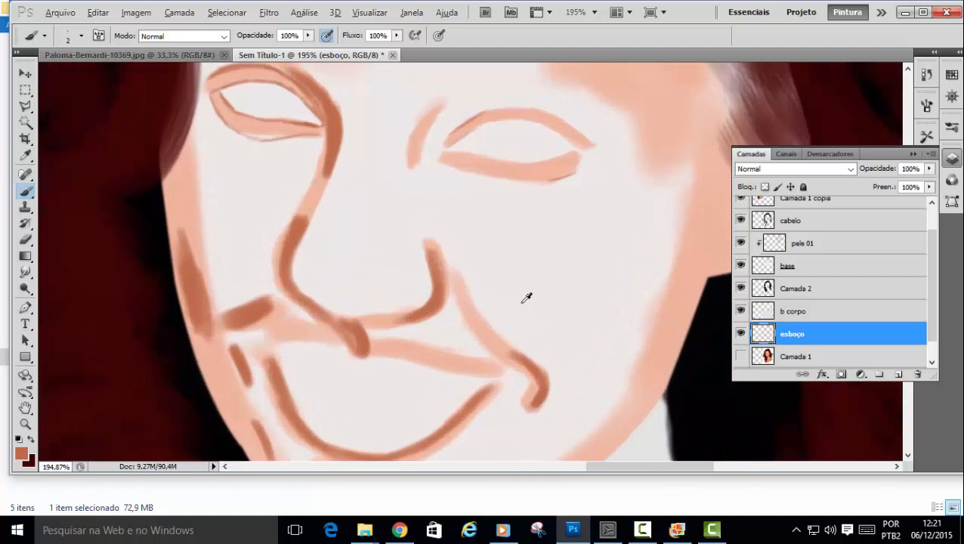
pyautogui.press('alt')
pyautogui.press('alt')
pyautogui.moveTo(839, 338); pyautogui.dragTo(839, 255)
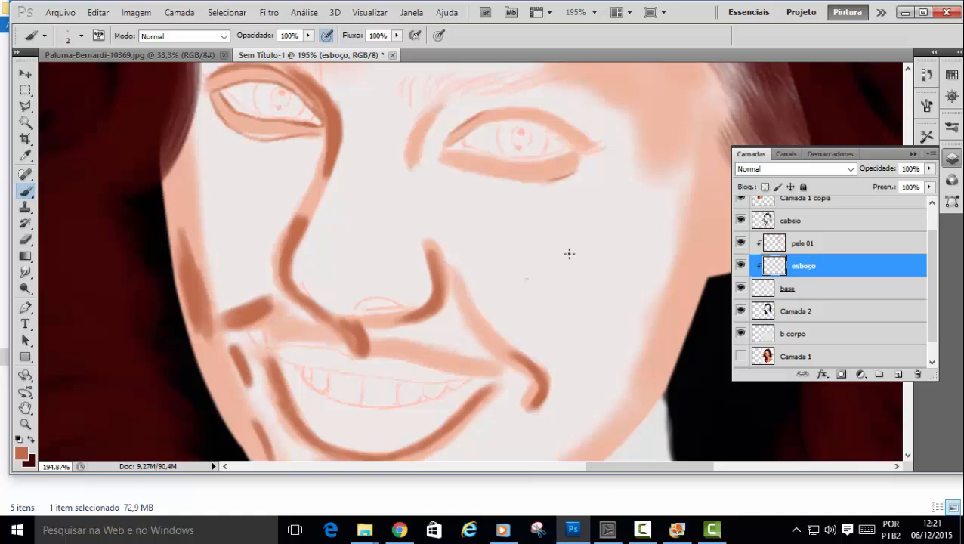
# Toggle 'esboço cópia 2' on and off, select pele 01, and collapse the layers panel.
pyautogui.scroll(-5, 568, 255)
pyautogui.scroll(8, 565, 266)
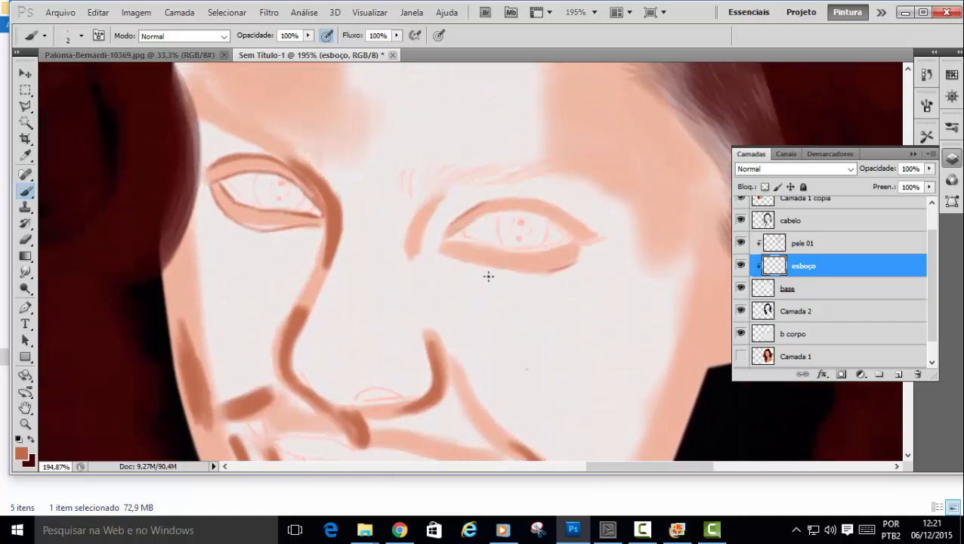
pyautogui.scroll(2, 905, 316)
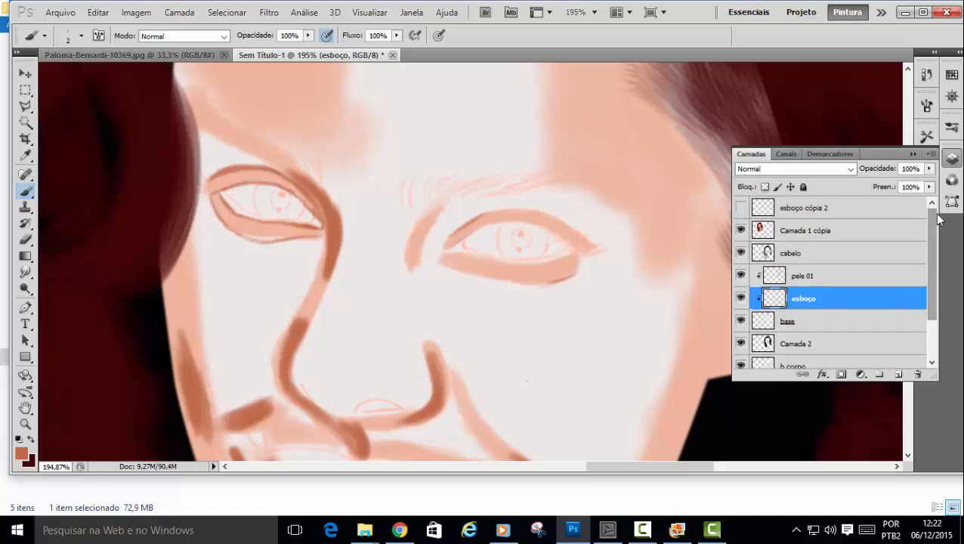
pyautogui.click(741, 207)
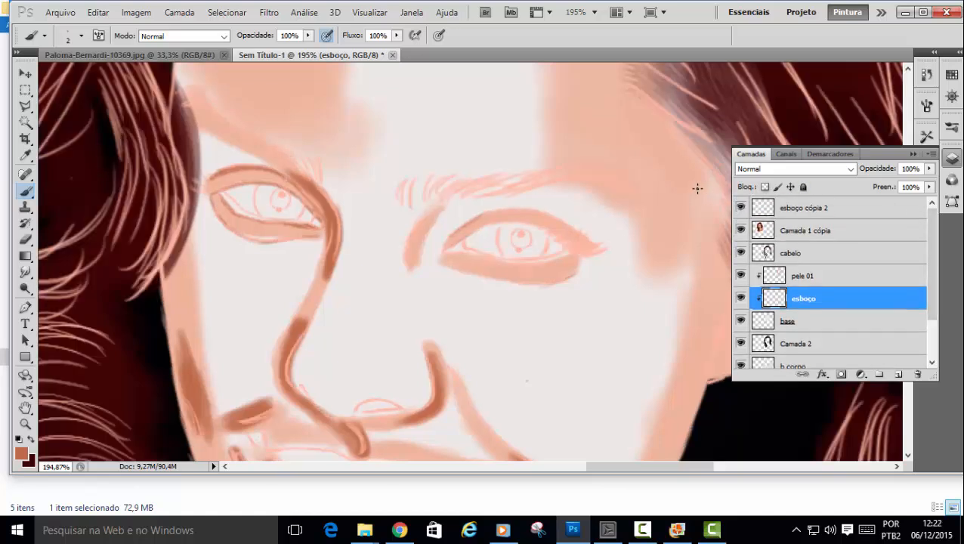
pyautogui.click(846, 209)
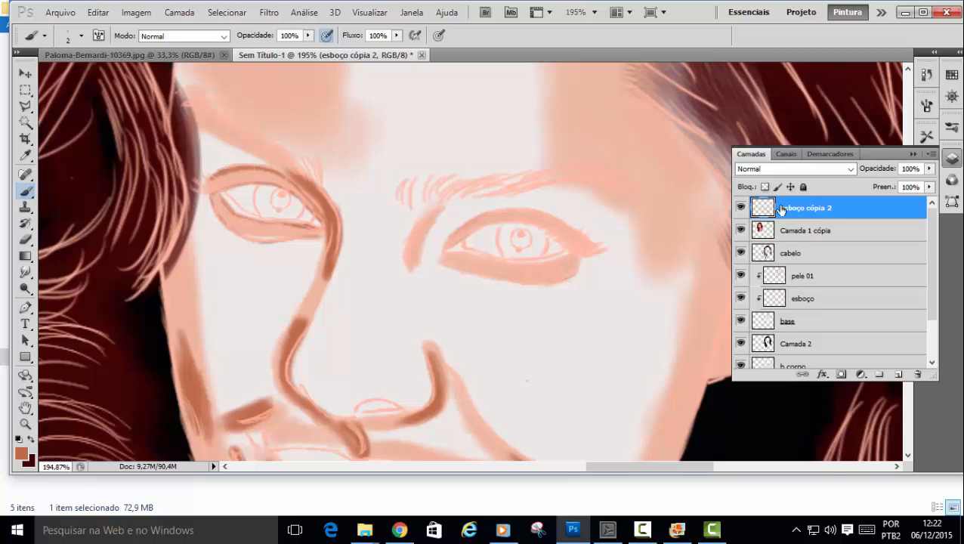
pyautogui.click(741, 208)
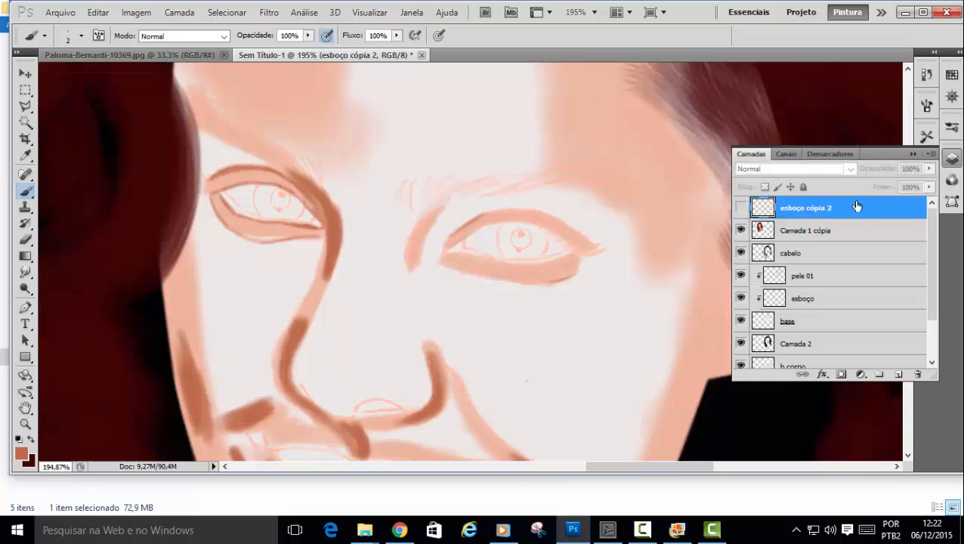
pyautogui.click(834, 283)
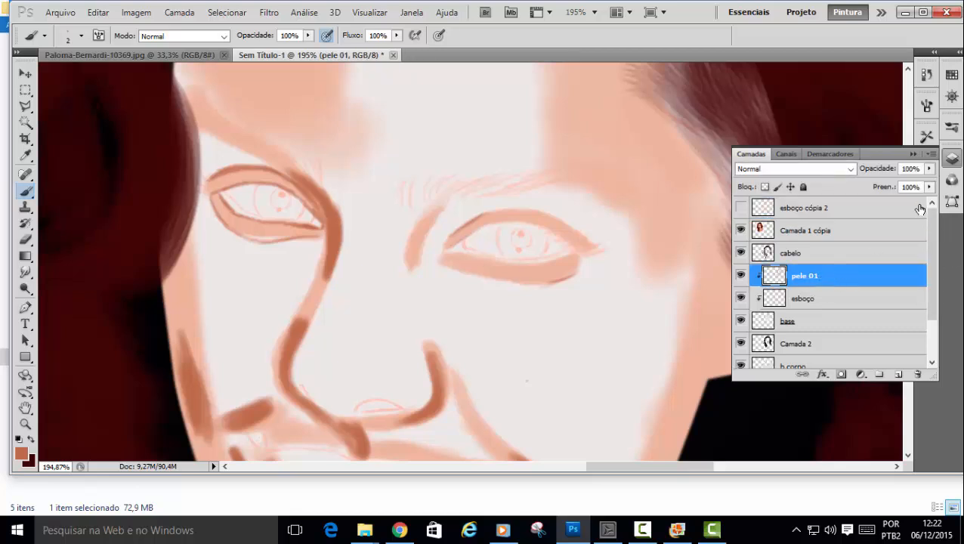
pyautogui.click(912, 155)
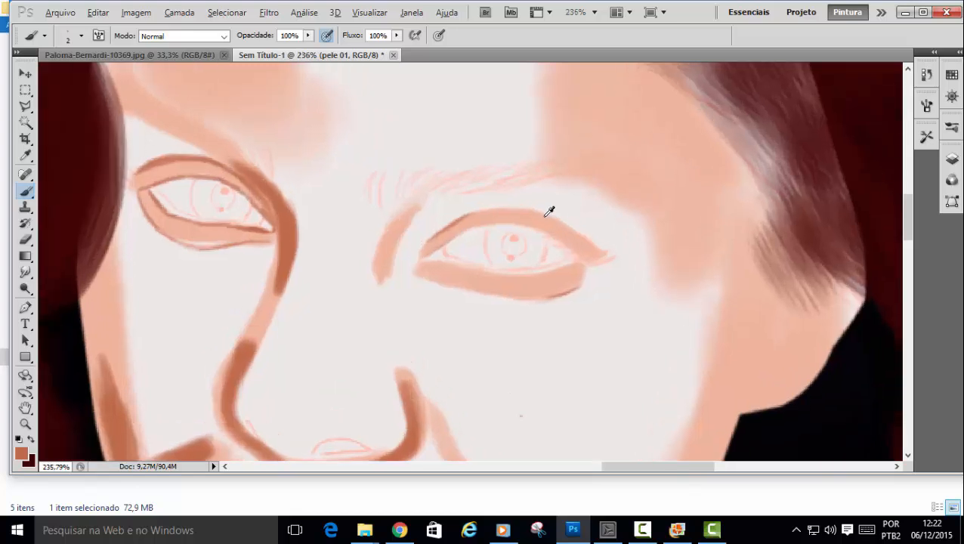
# Darken the upper and lower eyelid lines of both eyes.
pyautogui.scroll(2, 548, 210)
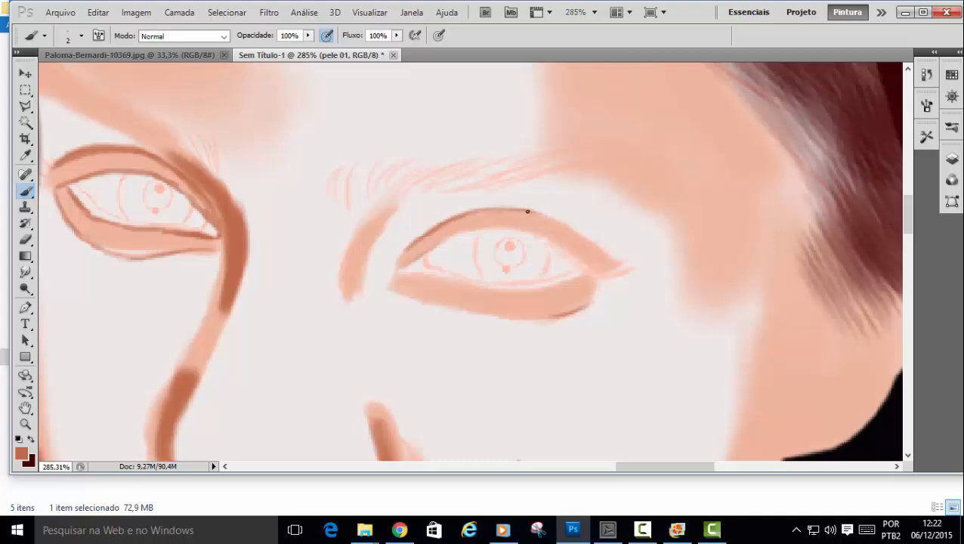
pyautogui.moveTo(527, 212); pyautogui.dragTo(618, 263)
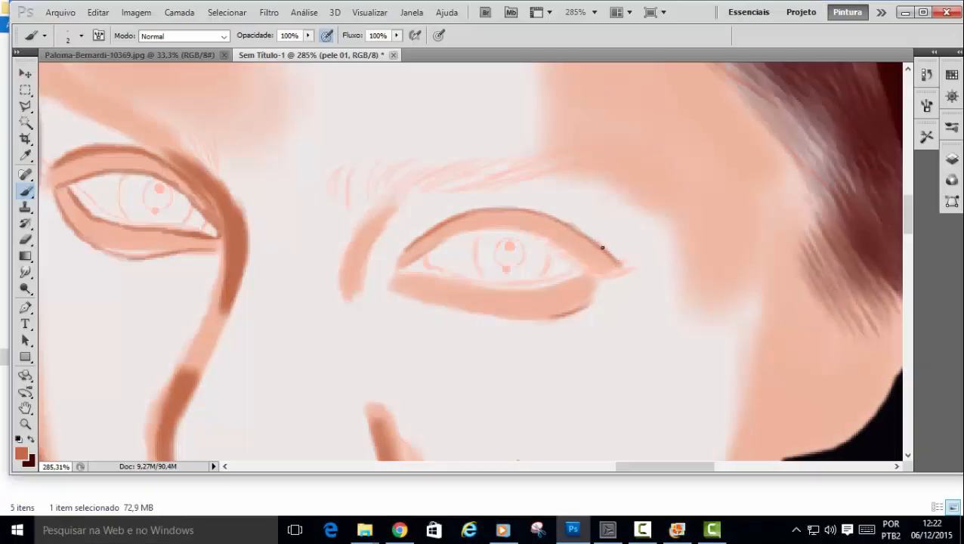
pyautogui.moveTo(593, 295)
pyautogui.mouseDown()
pyautogui.moveTo(536, 318)
pyautogui.moveTo(467, 314)
pyautogui.moveTo(600, 293)
pyautogui.mouseUp()
pyautogui.moveTo(462, 227); pyautogui.dragTo(419, 257)
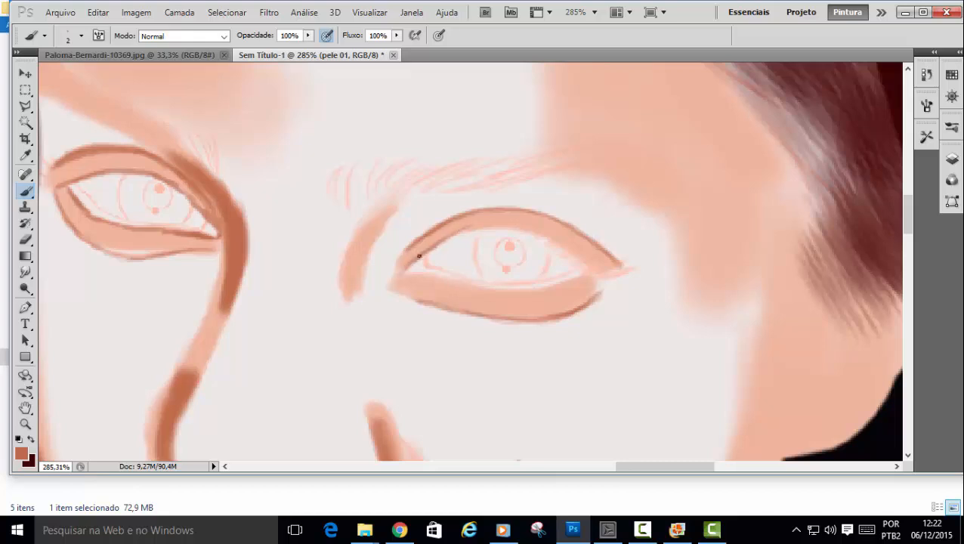
pyautogui.moveTo(463, 230)
pyautogui.mouseDown()
pyautogui.moveTo(512, 227)
pyautogui.moveTo(522, 208)
pyautogui.moveTo(575, 262)
pyautogui.moveTo(608, 268)
pyautogui.moveTo(518, 229)
pyautogui.moveTo(475, 227)
pyautogui.moveTo(451, 235)
pyautogui.moveTo(437, 265)
pyautogui.moveTo(404, 274)
pyautogui.moveTo(580, 278)
pyautogui.moveTo(516, 292)
pyautogui.moveTo(426, 279)
pyautogui.mouseUp()
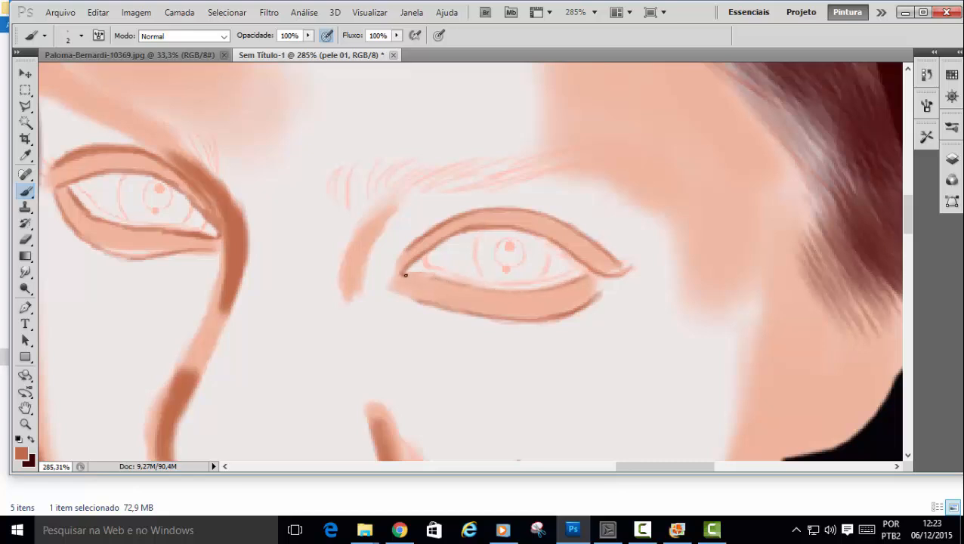
pyautogui.hscroll(-5, 498, 303)
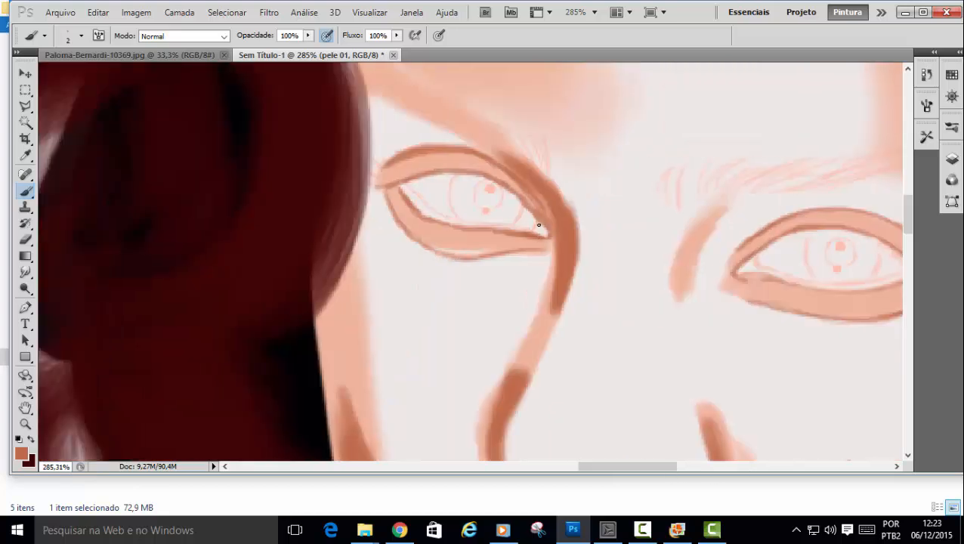
pyautogui.moveTo(499, 231); pyautogui.dragTo(408, 205)
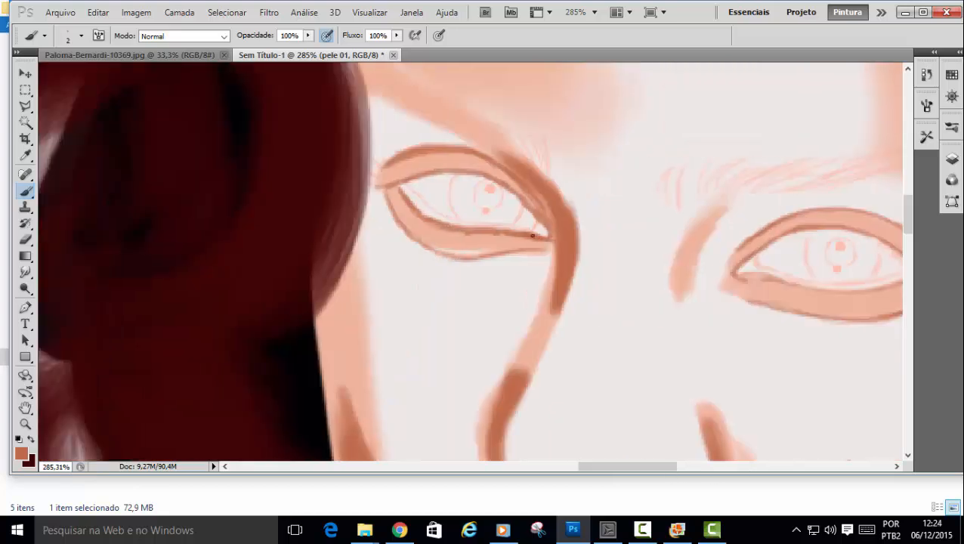
pyautogui.moveTo(907, 218); pyautogui.dragTo(907, 198)
# Set the brush size to 14 px and zoom out.
pyautogui.rightClick(420, 251)
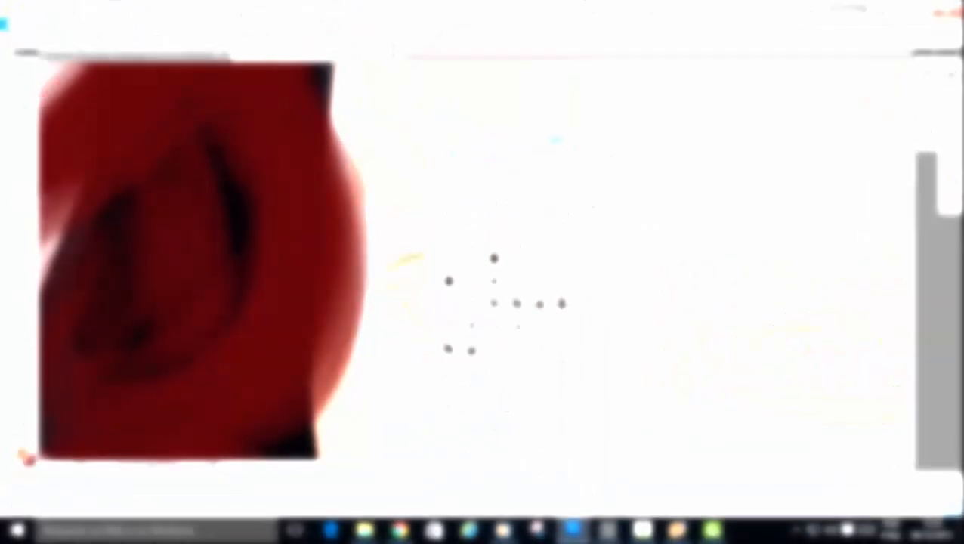
pyautogui.moveTo(445, 155); pyautogui.dragTo(450, 154)
pyautogui.click(504, 60)
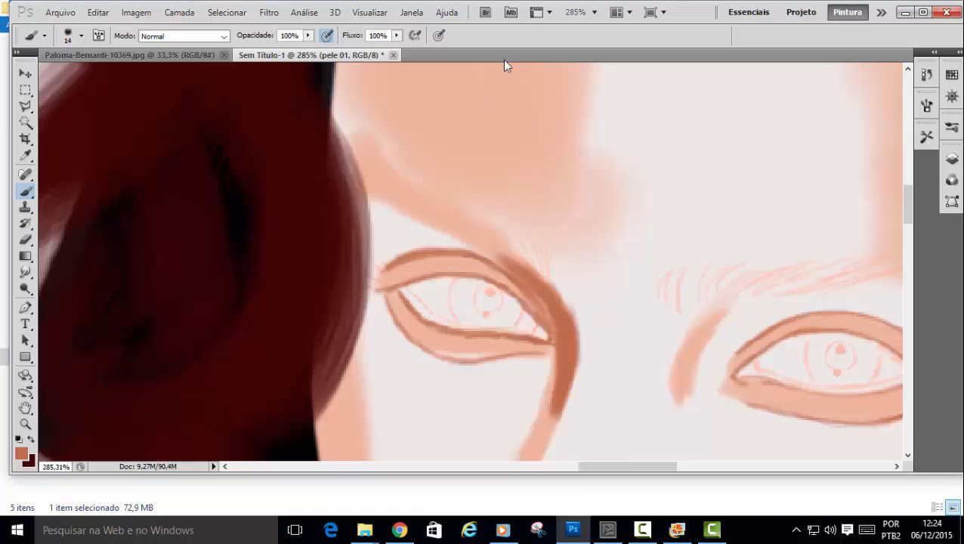
pyautogui.hotkey('ctrl', '-')
pyautogui.hotkey('ctrl', '-')
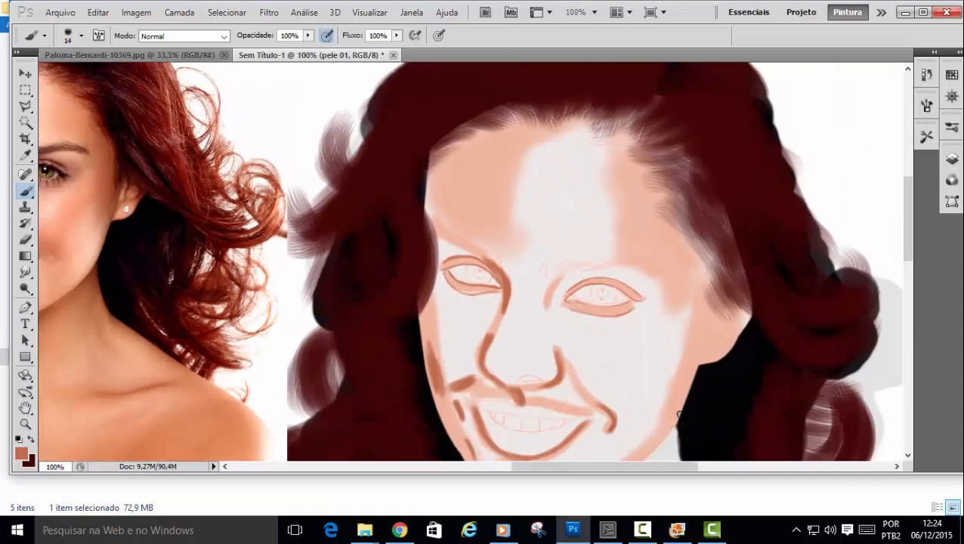
# Sample the reference photo's eyebrow colour and brush brown shading above the right eye's outer corner.
pyautogui.moveTo(678, 467); pyautogui.dragTo(622, 467)
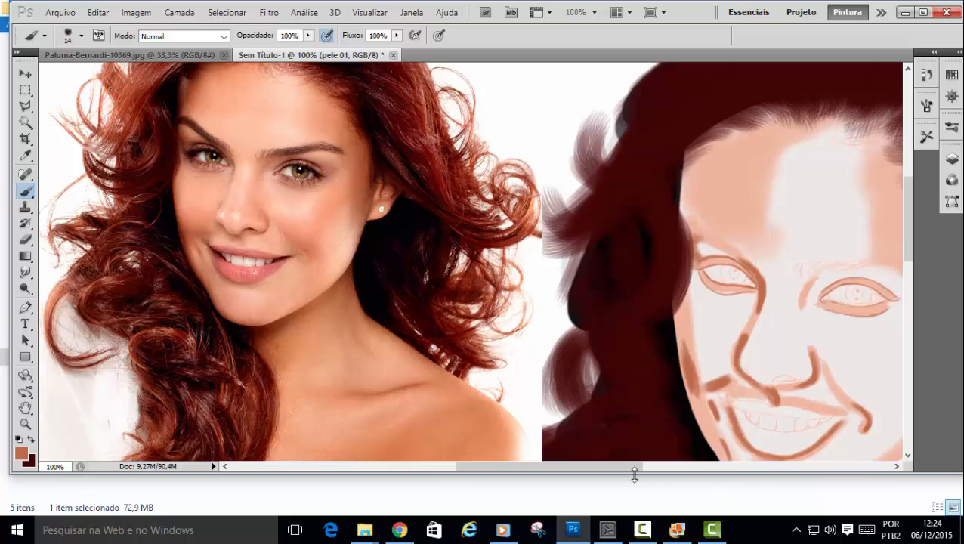
pyautogui.moveTo(627, 465); pyautogui.dragTo(648, 468)
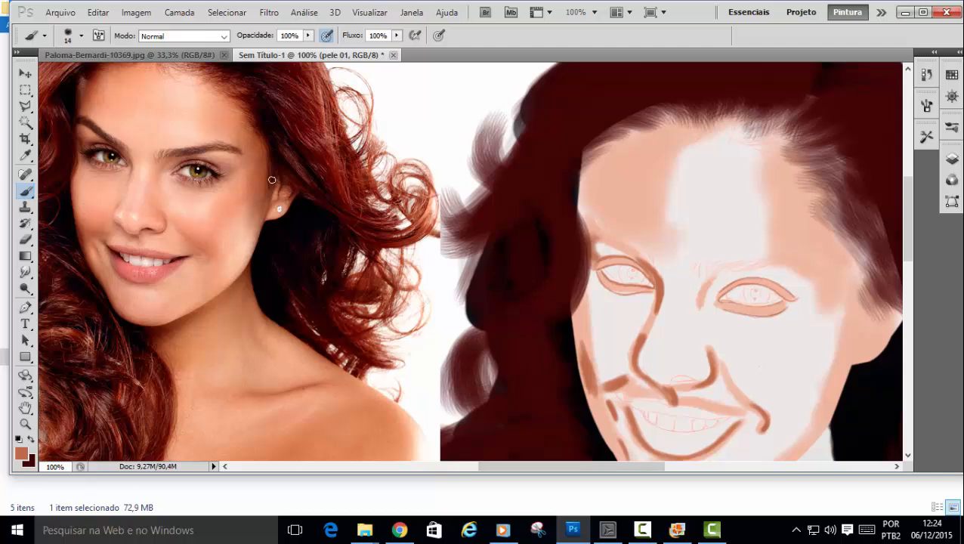
pyautogui.keyDown('alt'); pyautogui.click(223, 157); pyautogui.keyUp('alt')
pyautogui.moveTo(784, 288); pyautogui.dragTo(802, 292)
pyautogui.scroll(1, 786, 285)
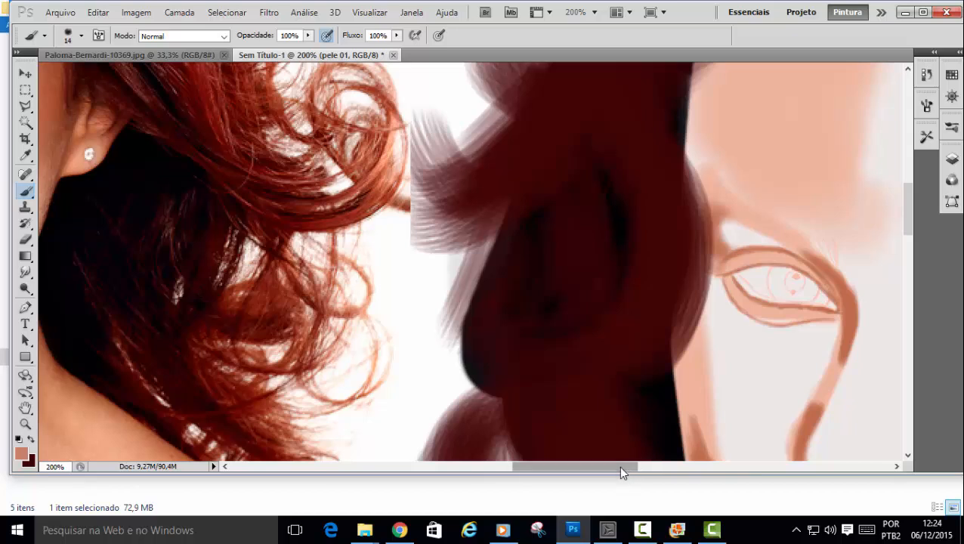
pyautogui.moveTo(617, 465); pyautogui.dragTo(704, 458)
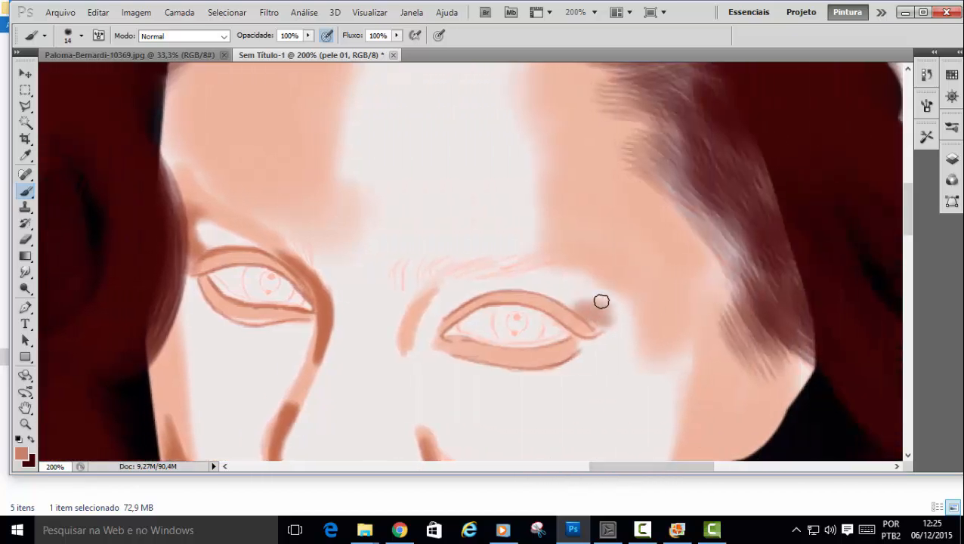
pyautogui.moveTo(571, 302)
pyautogui.mouseDown()
pyautogui.moveTo(600, 295)
pyautogui.moveTo(590, 303)
pyautogui.moveTo(604, 299)
pyautogui.moveTo(601, 325)
pyautogui.moveTo(582, 294)
pyautogui.moveTo(559, 298)
pyautogui.moveTo(582, 290)
pyautogui.moveTo(533, 292)
pyautogui.moveTo(576, 299)
pyautogui.moveTo(596, 290)
pyautogui.moveTo(605, 313)
pyautogui.moveTo(615, 305)
pyautogui.moveTo(609, 319)
pyautogui.moveTo(618, 311)
pyautogui.moveTo(533, 286)
pyautogui.mouseUp()
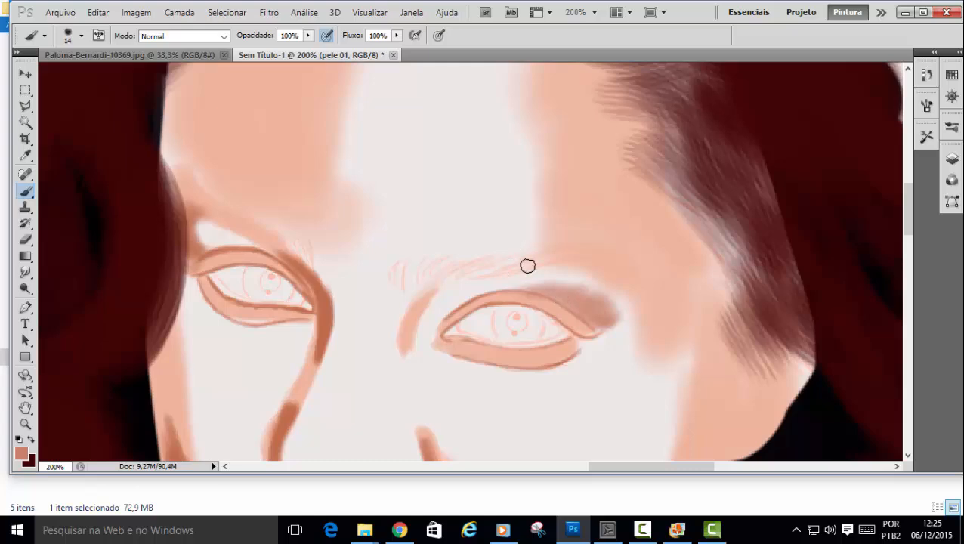
pyautogui.hotkey('ctrl', '-')
pyautogui.hotkey('ctrl', '-')
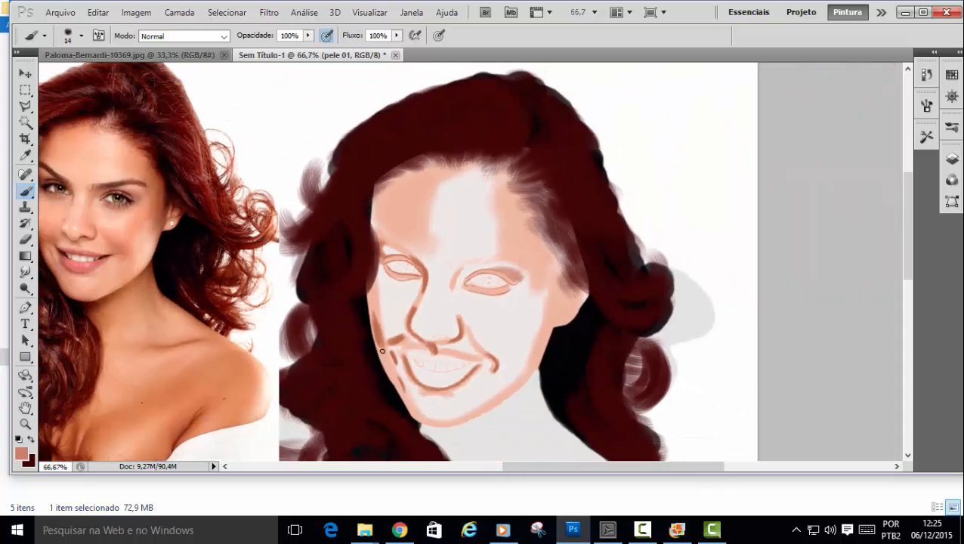
pyautogui.moveTo(584, 468); pyautogui.dragTo(537, 468)
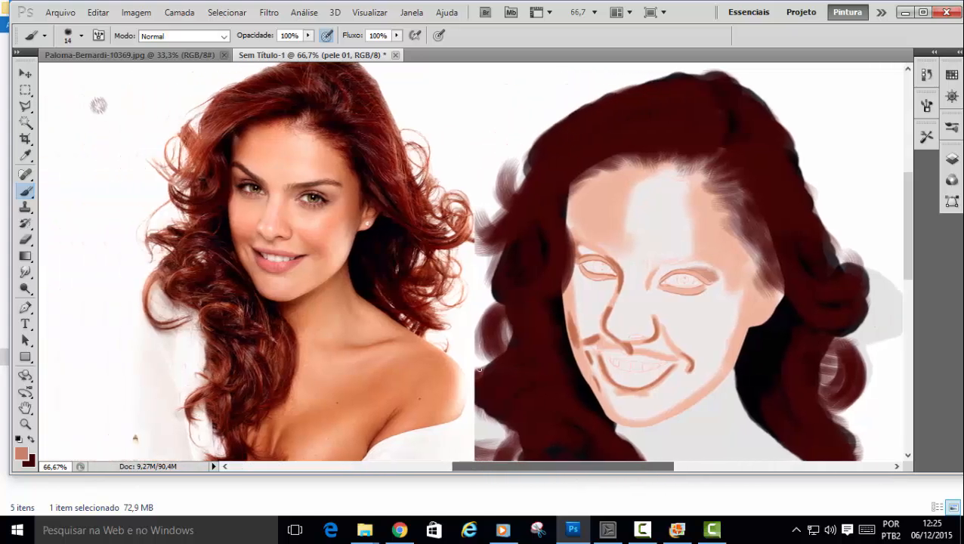
pyautogui.scroll(2, 307, 209)
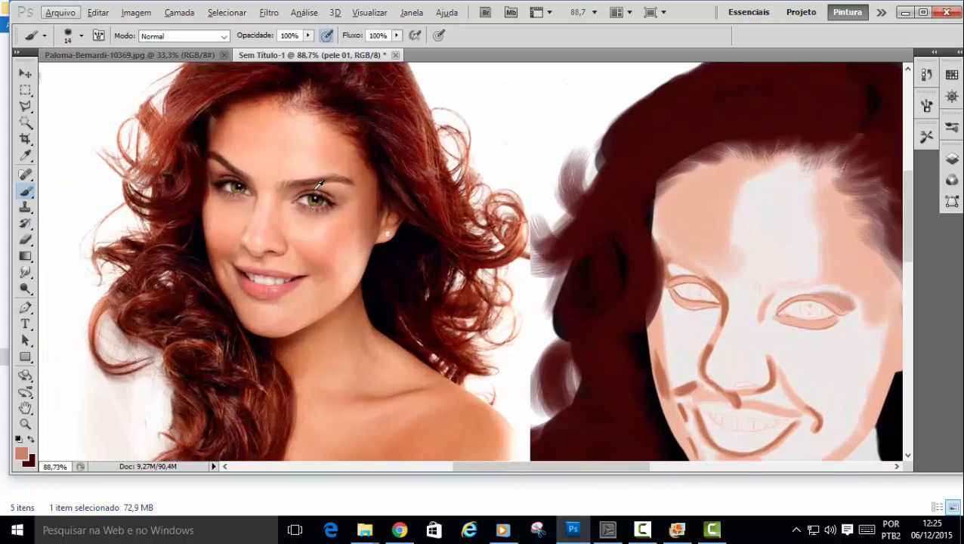
# Select the Camada 1 cópia photo layer and move it to the right.
pyautogui.click(28, 72)
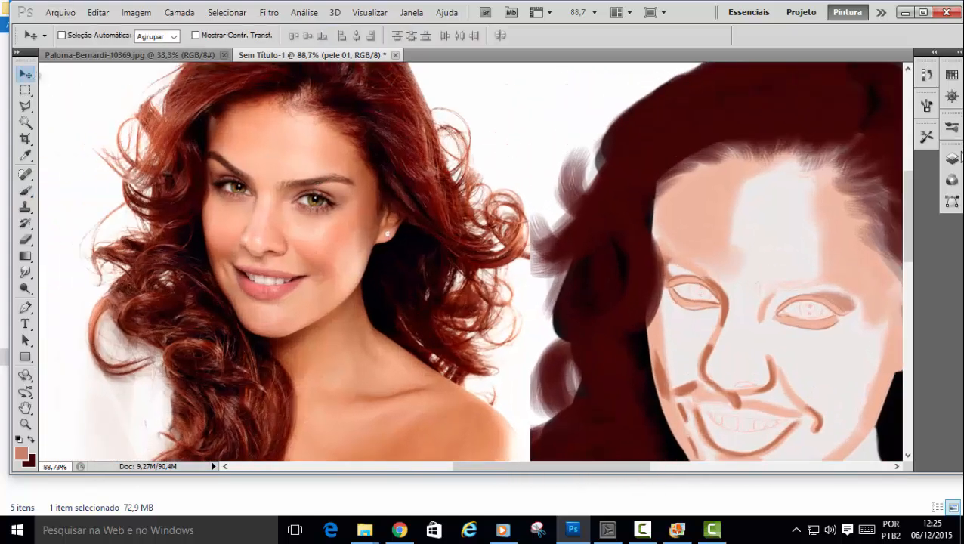
pyautogui.click(950, 158)
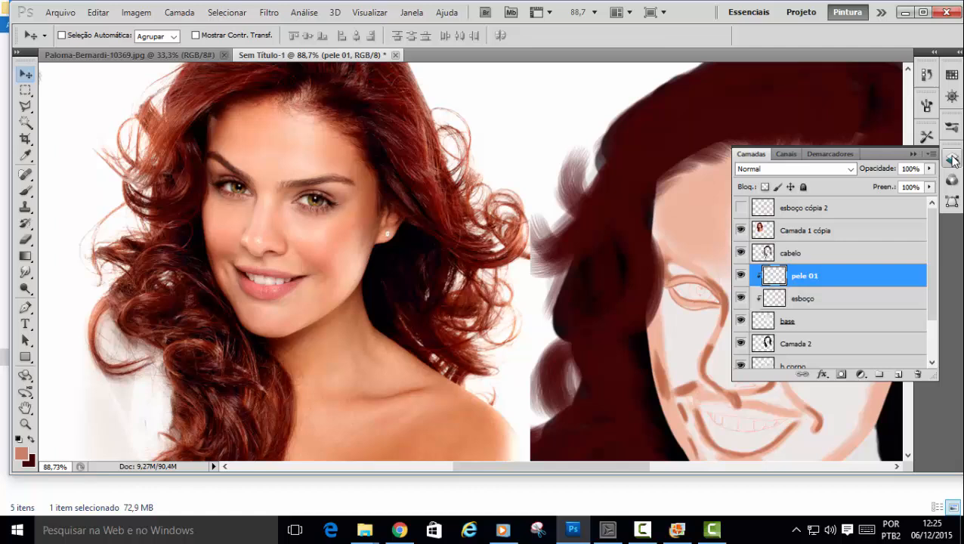
pyautogui.click(861, 230)
pyautogui.moveTo(287, 156); pyautogui.dragTo(379, 159)
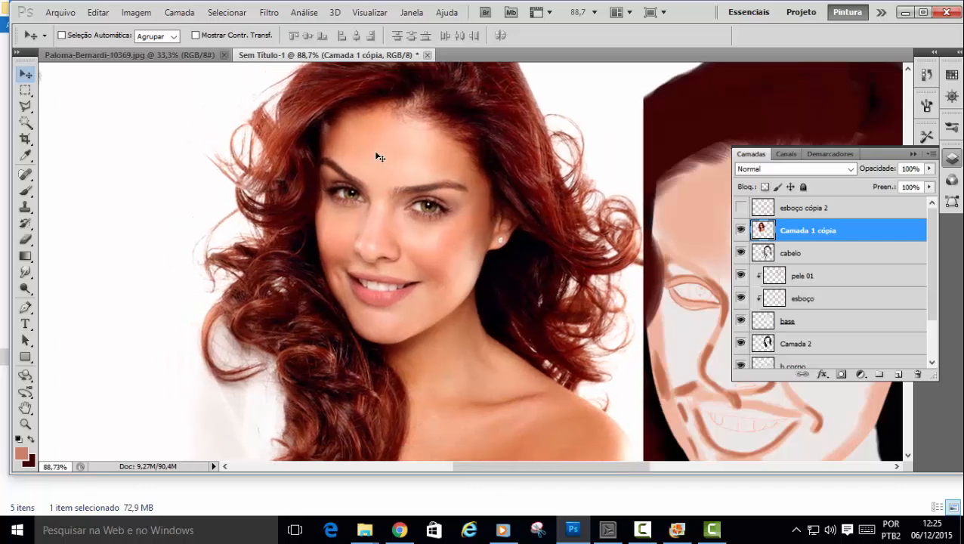
# Magic-wand the white background around the photo's hair, delete it, and deselect.
pyautogui.click(25, 122)
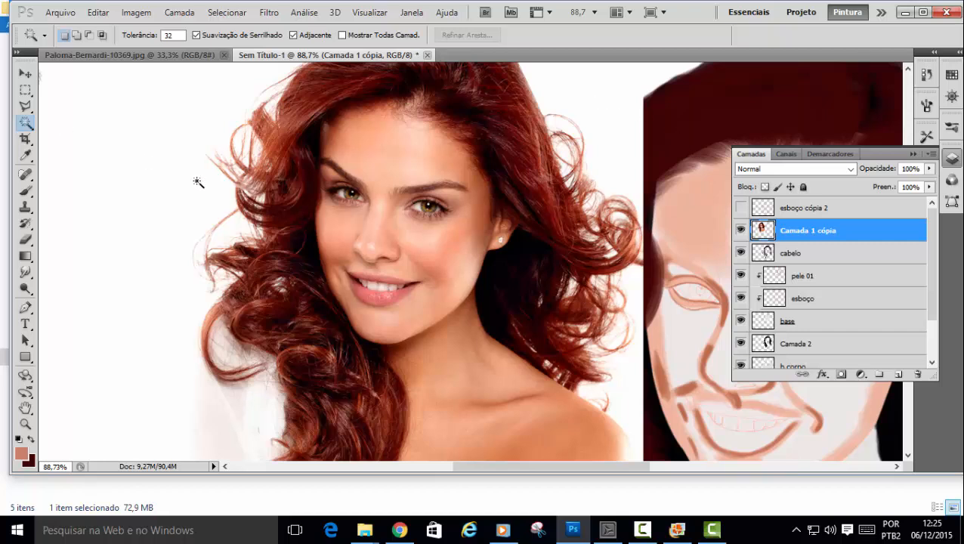
pyautogui.click(551, 98)
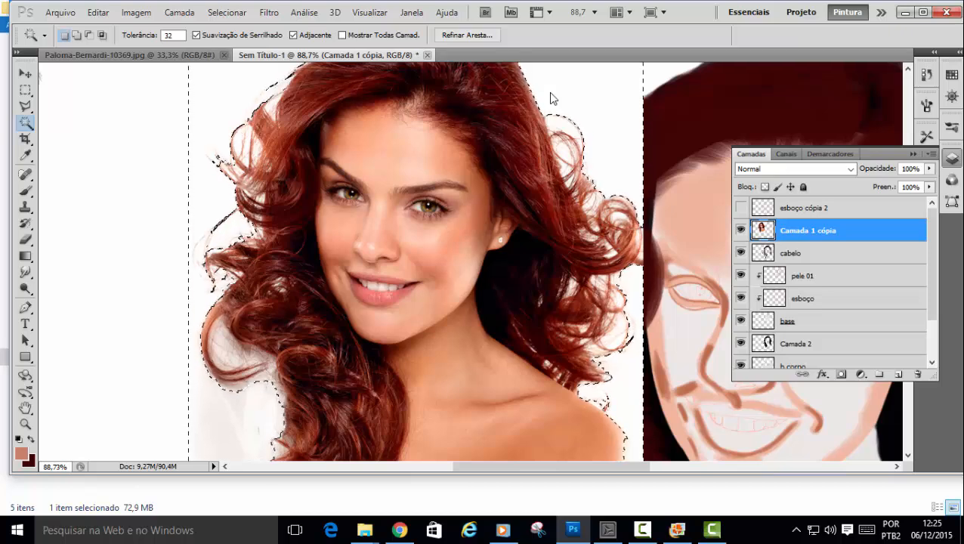
pyautogui.press('Delete')
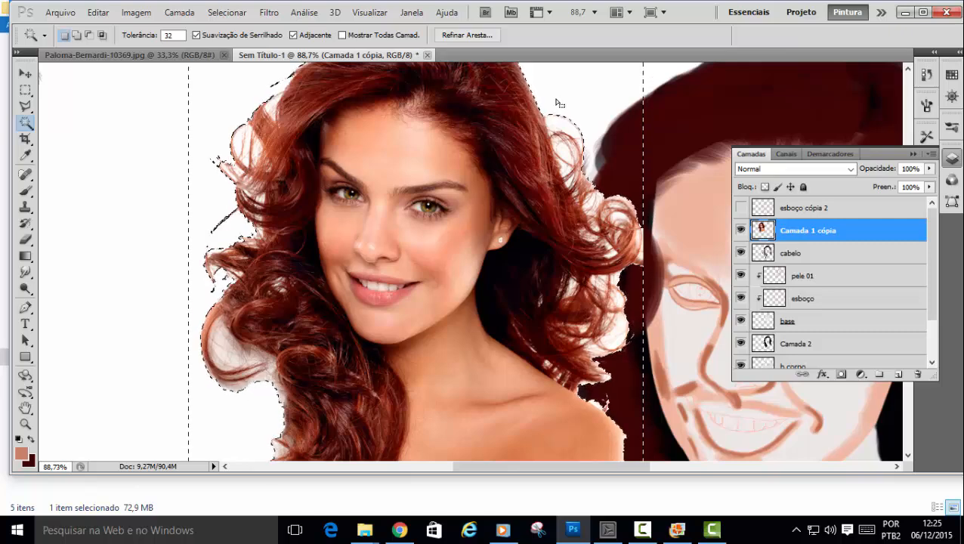
pyautogui.hotkey('ctrl', 'd')
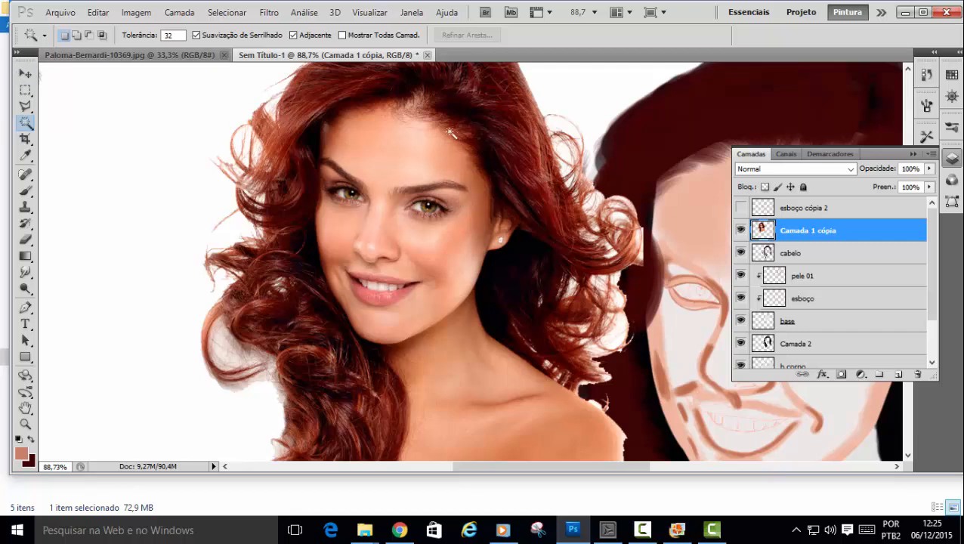
# Nudge the reference photo up and right, then make pele 01 the active layer.
pyautogui.click(25, 73)
pyautogui.moveTo(387, 121); pyautogui.dragTo(395, 116)
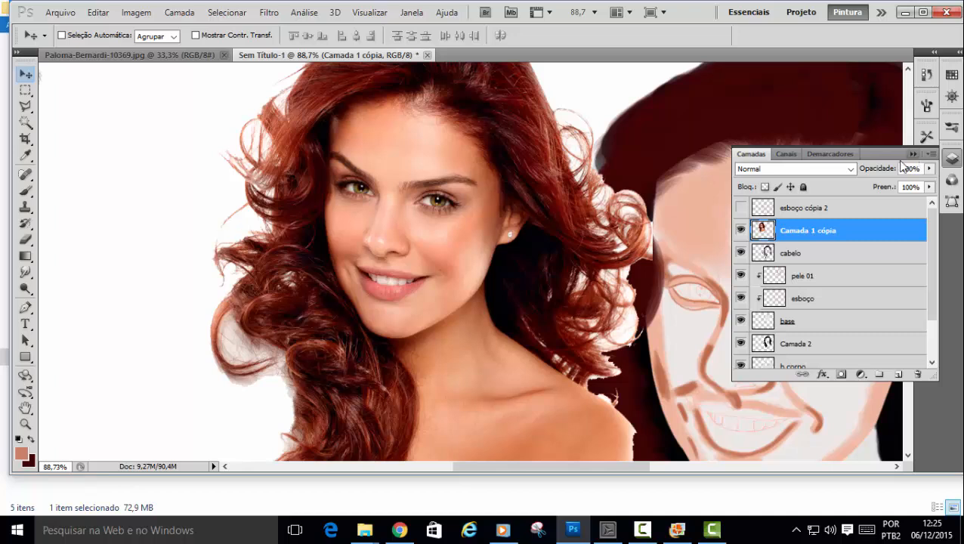
pyautogui.click(827, 279)
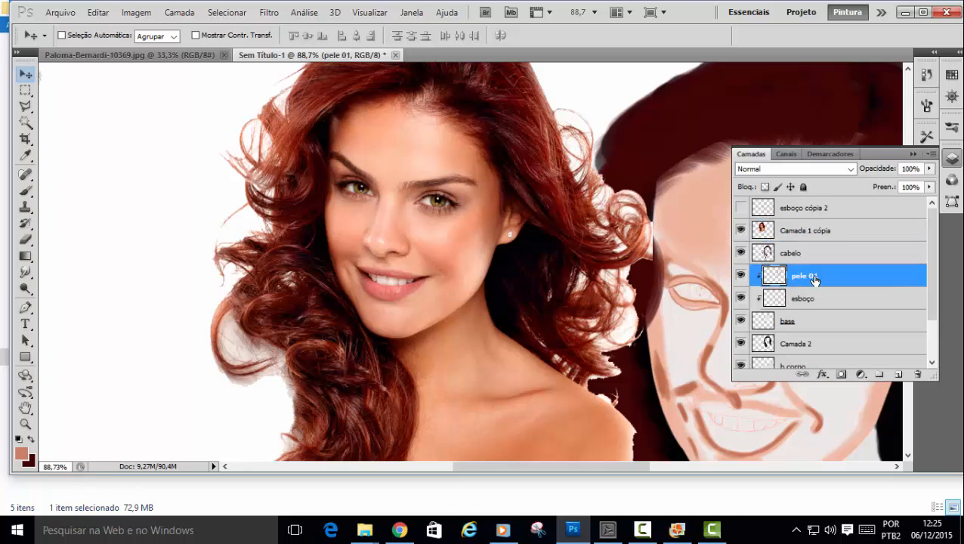
pyautogui.click(913, 154)
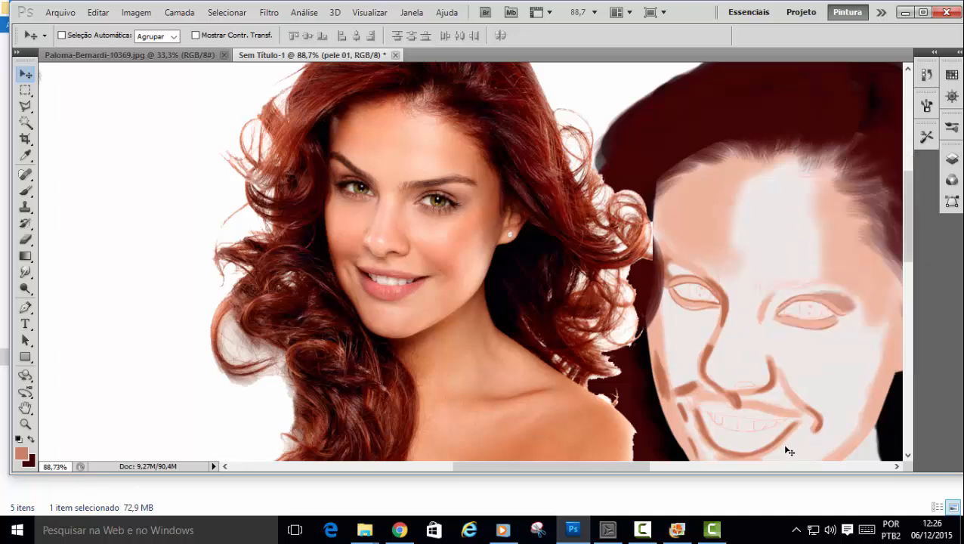
# Zoom to 130%, hide the panels with Tab, and darken the left eye's lower-lid shading.
pyautogui.moveTo(906, 217); pyautogui.dragTo(909, 234)
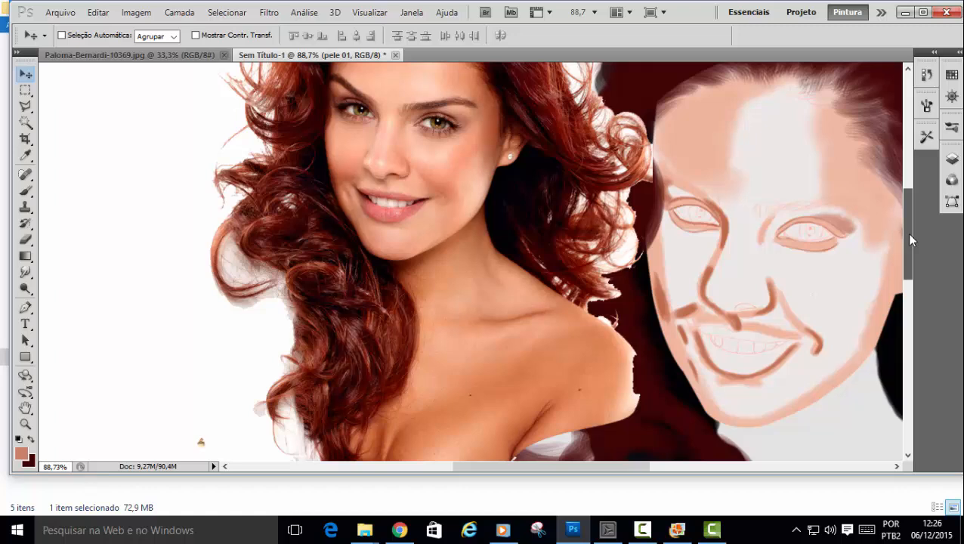
pyautogui.moveTo(910, 238); pyautogui.dragTo(910, 237)
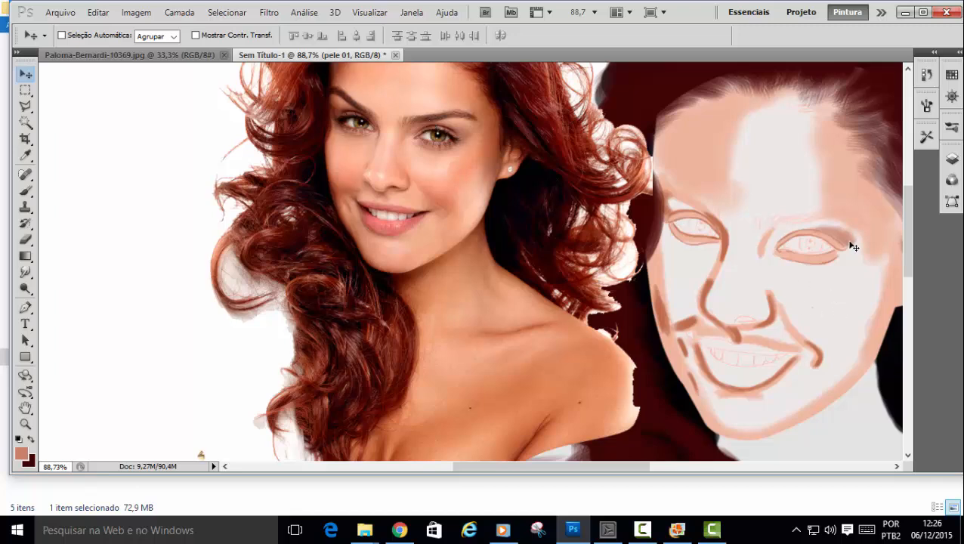
pyautogui.scroll(3, 846, 244)
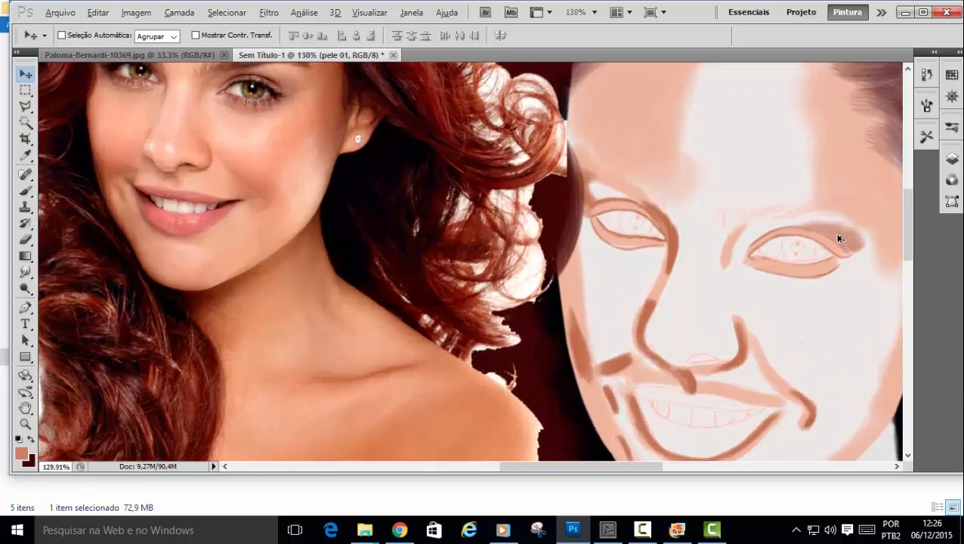
pyautogui.scroll(3, 908, 200)
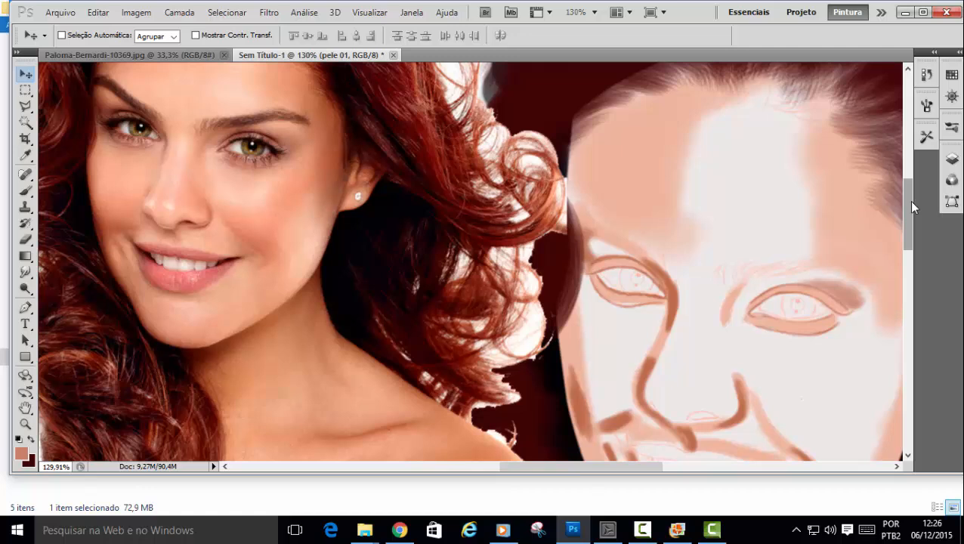
pyautogui.press('Tab')
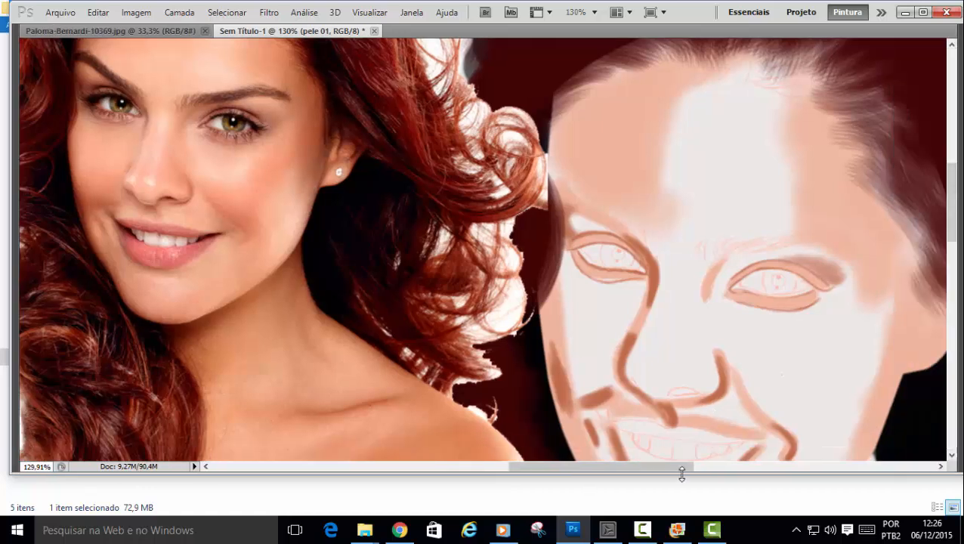
pyautogui.moveTo(665, 468); pyautogui.dragTo(656, 471)
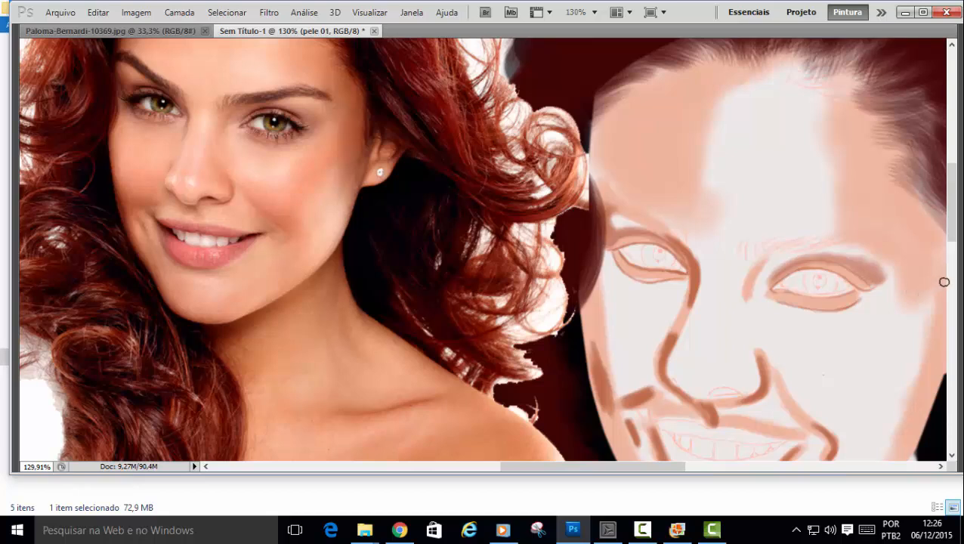
pyautogui.scroll(-1, 955, 236)
pyautogui.scroll(-1, 955, 236)
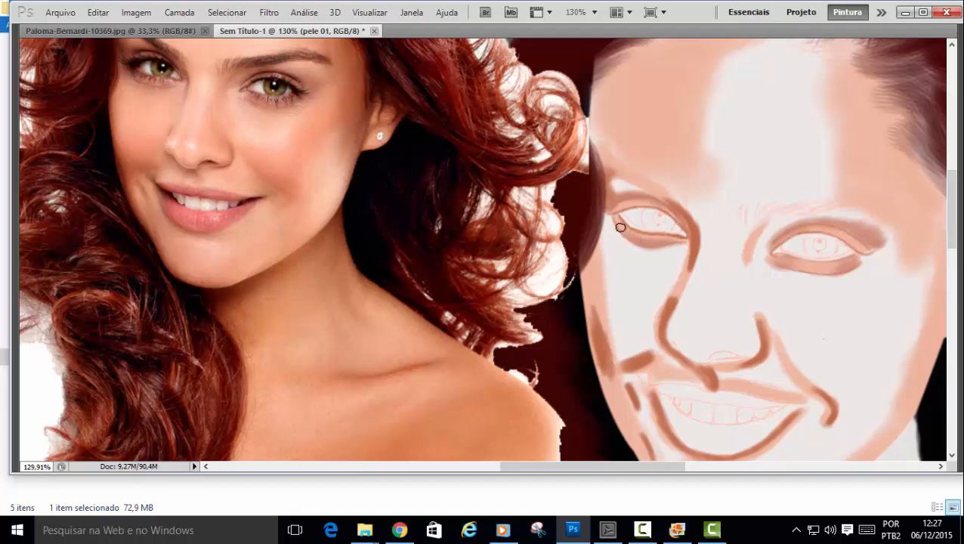
pyautogui.moveTo(613, 220)
pyautogui.mouseDown()
pyautogui.moveTo(643, 245)
pyautogui.moveTo(677, 240)
pyautogui.mouseUp()
pyautogui.moveTo(956, 245); pyautogui.dragTo(958, 261)
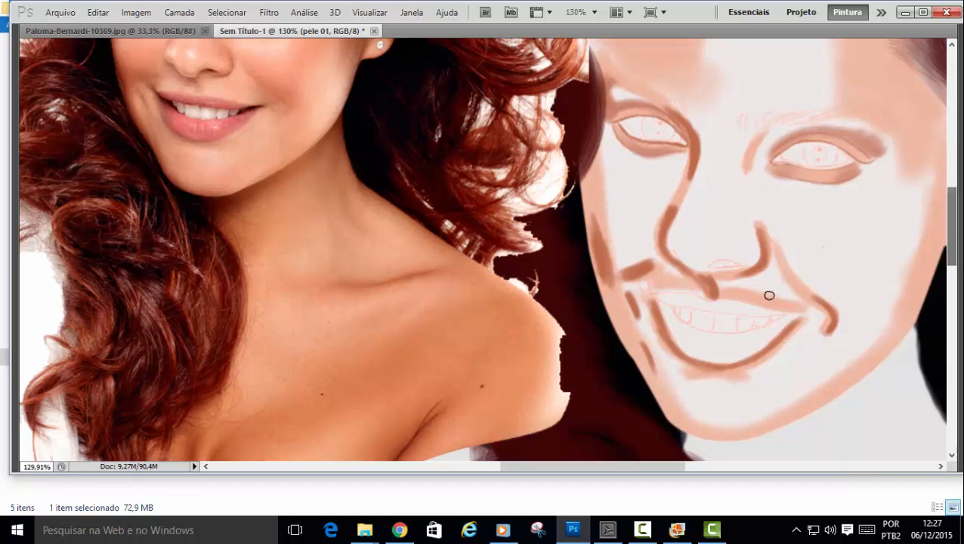
# Sample the photo's nose colour, zoom to 300%, shrink the brush, and stroke the nostril.
pyautogui.keyDown('alt'); pyautogui.click(213, 68); pyautogui.keyUp('alt')
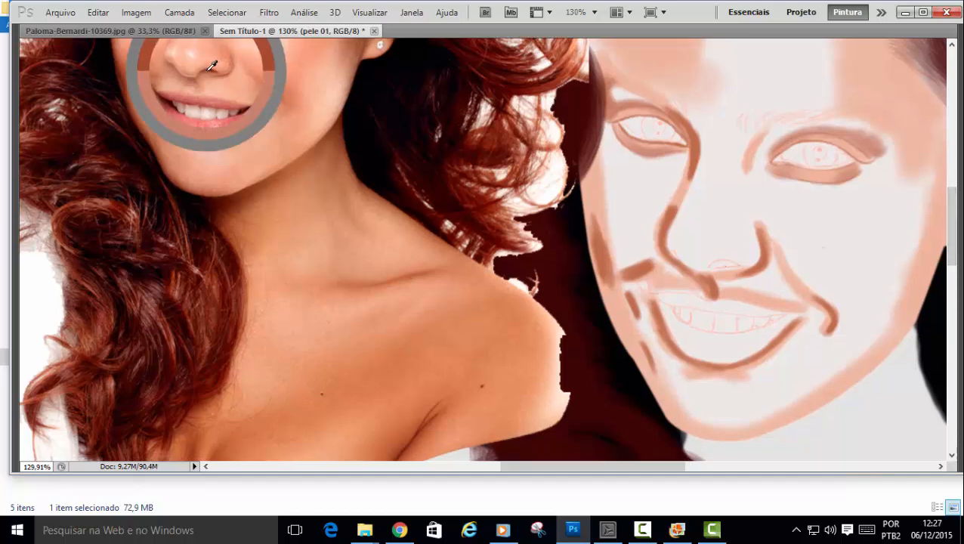
pyautogui.moveTo(208, 71); pyautogui.dragTo(208, 75)
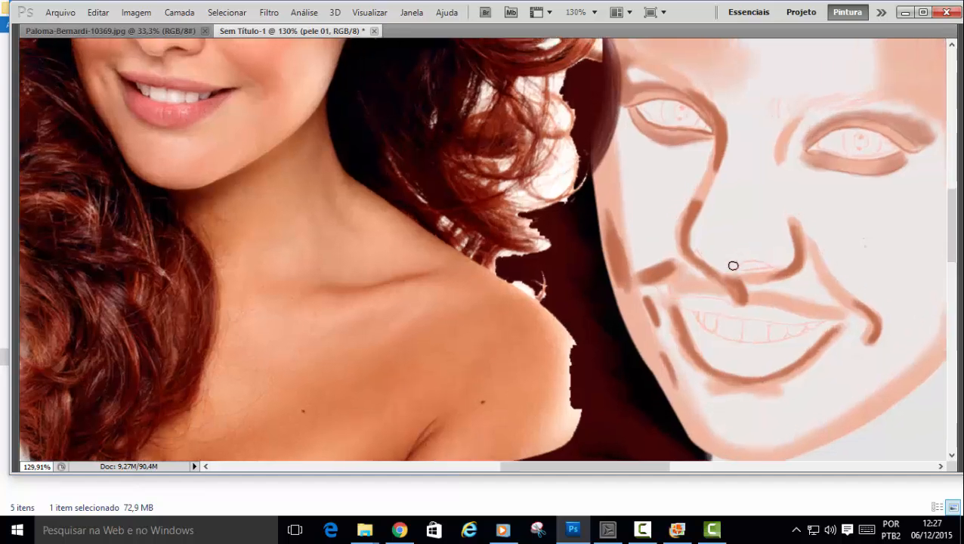
pyautogui.hotkey('ctrl', '+')
pyautogui.hotkey('ctrl', '+')
pyautogui.moveTo(615, 469); pyautogui.dragTo(661, 467)
pyautogui.rightClick(642, 284)
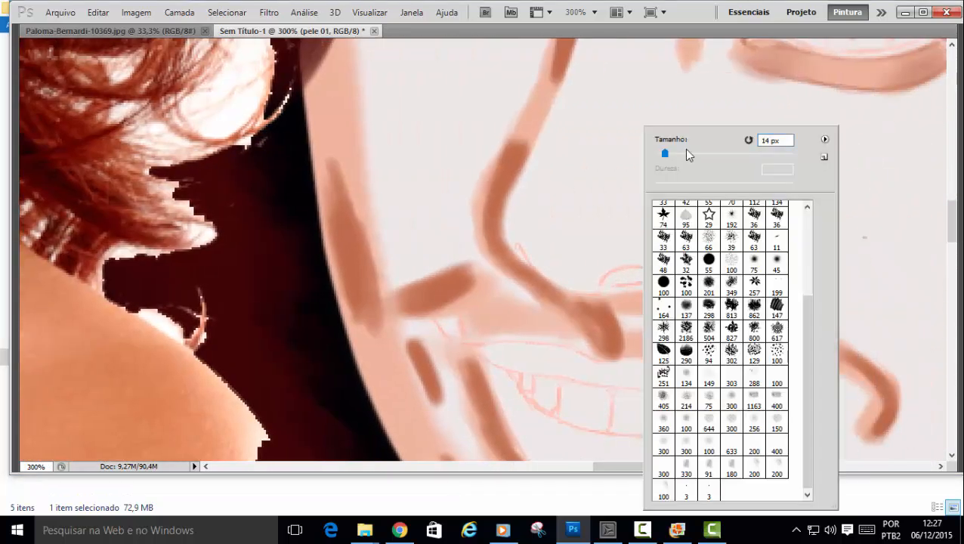
pyautogui.moveTo(663, 153); pyautogui.dragTo(660, 155)
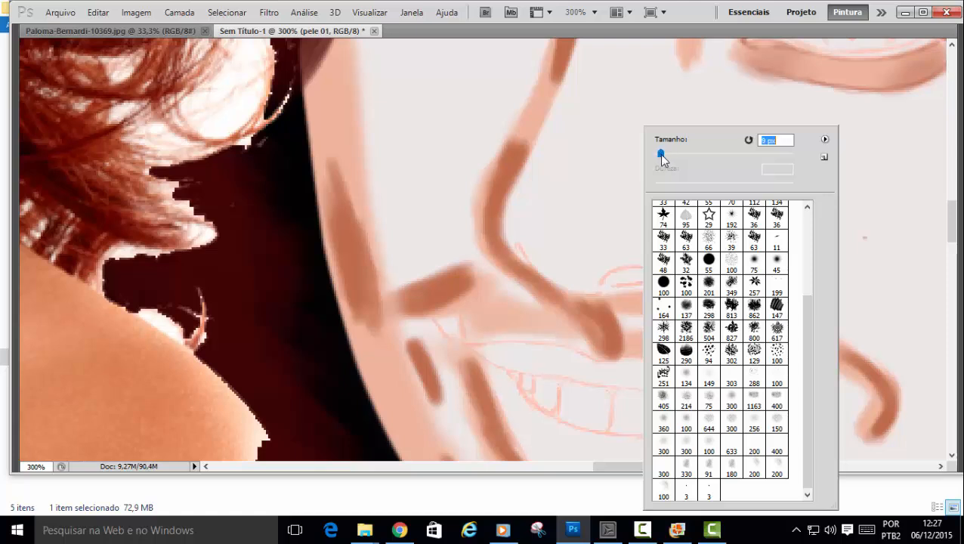
pyautogui.moveTo(623, 280)
pyautogui.mouseDown()
pyautogui.moveTo(661, 278)
pyautogui.moveTo(625, 273)
pyautogui.moveTo(645, 273)
pyautogui.moveTo(603, 283)
pyautogui.moveTo(622, 273)
pyautogui.moveTo(606, 280)
pyautogui.moveTo(666, 279)
pyautogui.moveTo(603, 283)
pyautogui.moveTo(619, 272)
pyautogui.moveTo(670, 280)
pyautogui.moveTo(637, 277)
pyautogui.mouseUp()
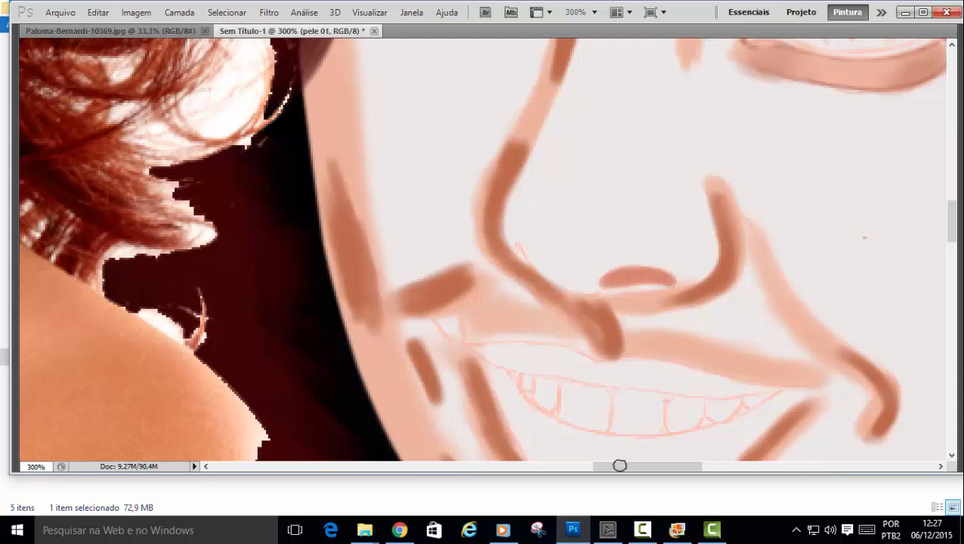
# Sample the photo's dark nostril colour and paint the nostril shape dark red.
pyautogui.moveTo(650, 468); pyautogui.dragTo(566, 468)
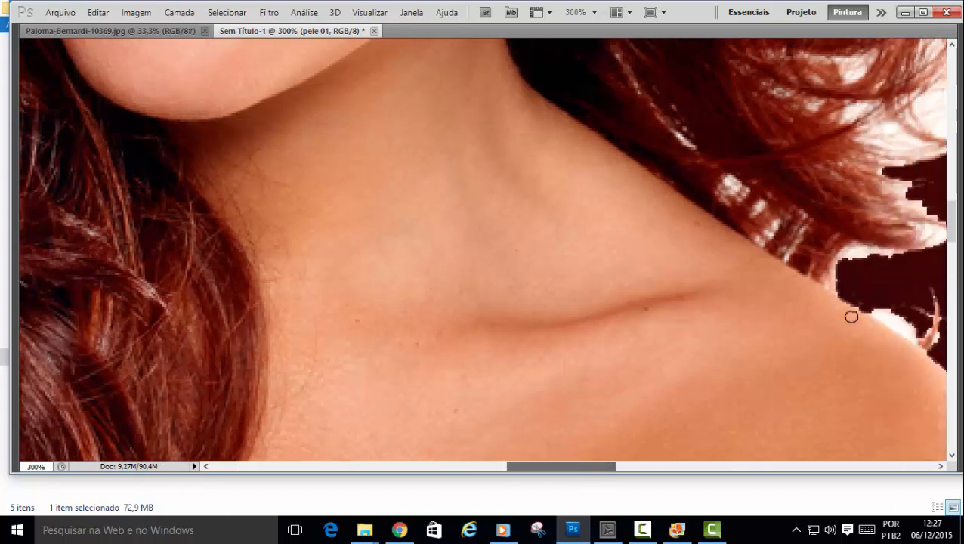
pyautogui.moveTo(951, 219); pyautogui.dragTo(954, 186)
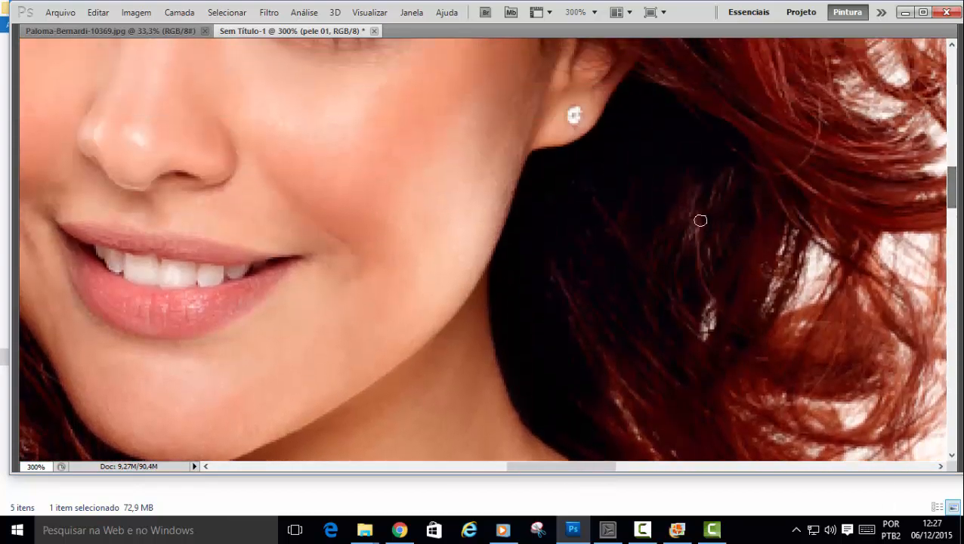
pyautogui.keyDown('alt'); pyautogui.click(191, 169); pyautogui.keyUp('alt')
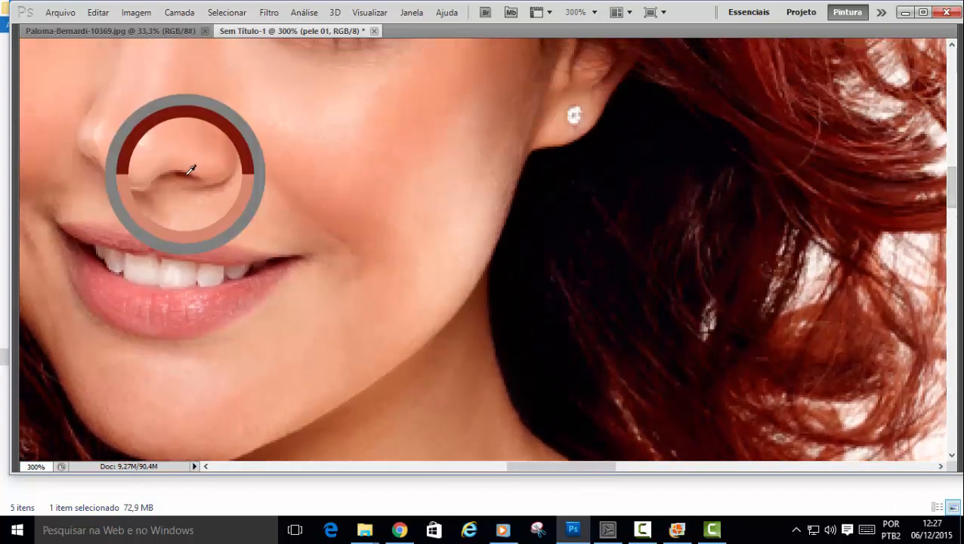
pyautogui.moveTo(560, 472); pyautogui.dragTo(686, 441)
pyautogui.moveTo(956, 189); pyautogui.dragTo(956, 231)
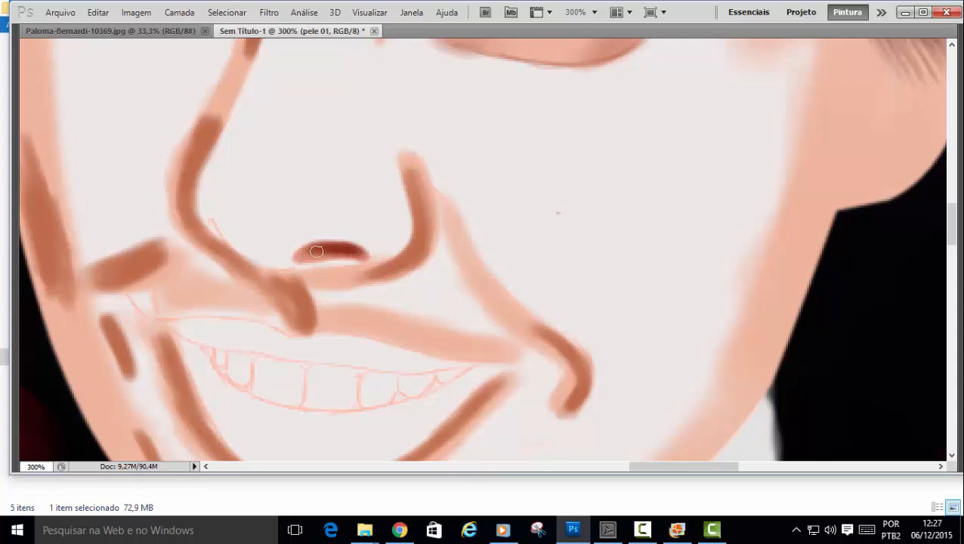
pyautogui.moveTo(316, 251); pyautogui.dragTo(361, 252)
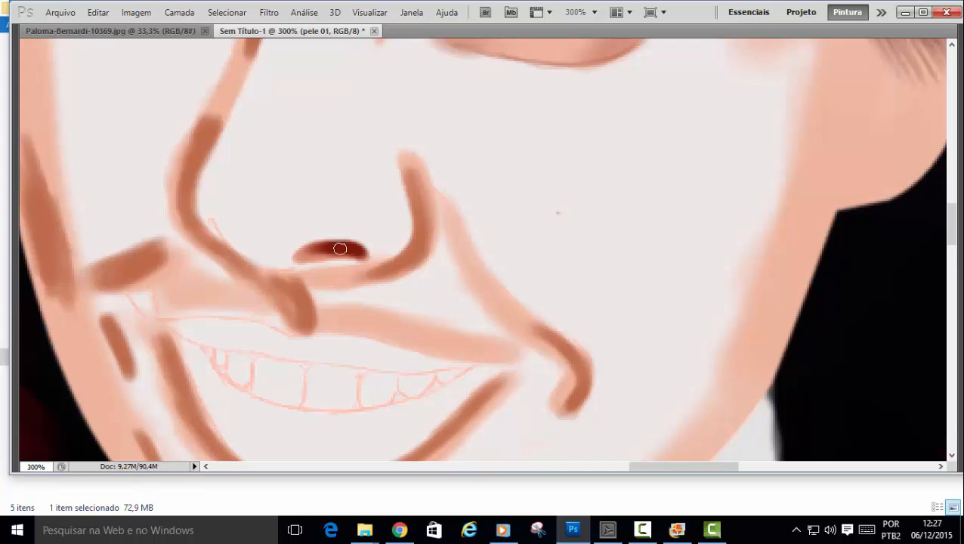
pyautogui.moveTo(313, 247)
pyautogui.mouseDown()
pyautogui.moveTo(349, 251)
pyautogui.moveTo(309, 251)
pyautogui.mouseUp()
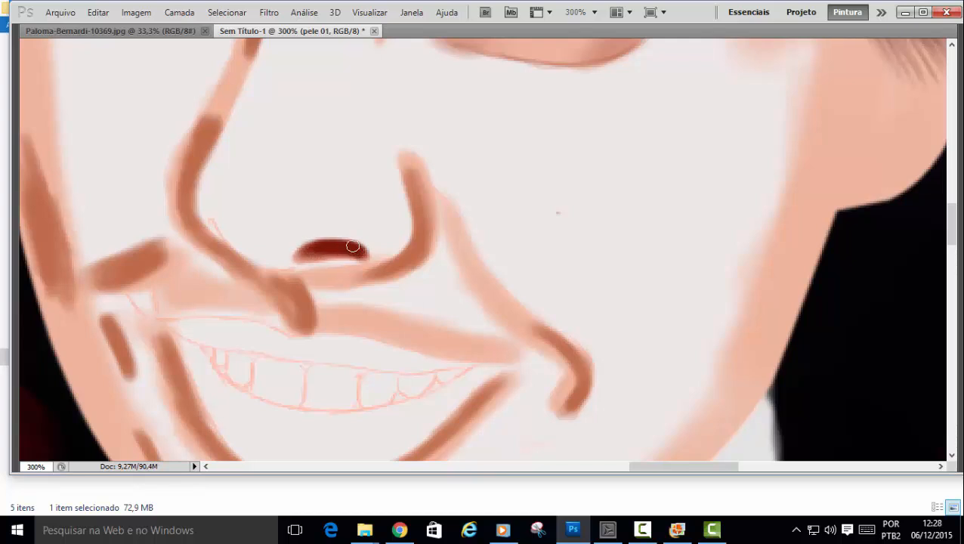
pyautogui.moveTo(353, 246); pyautogui.dragTo(302, 248)
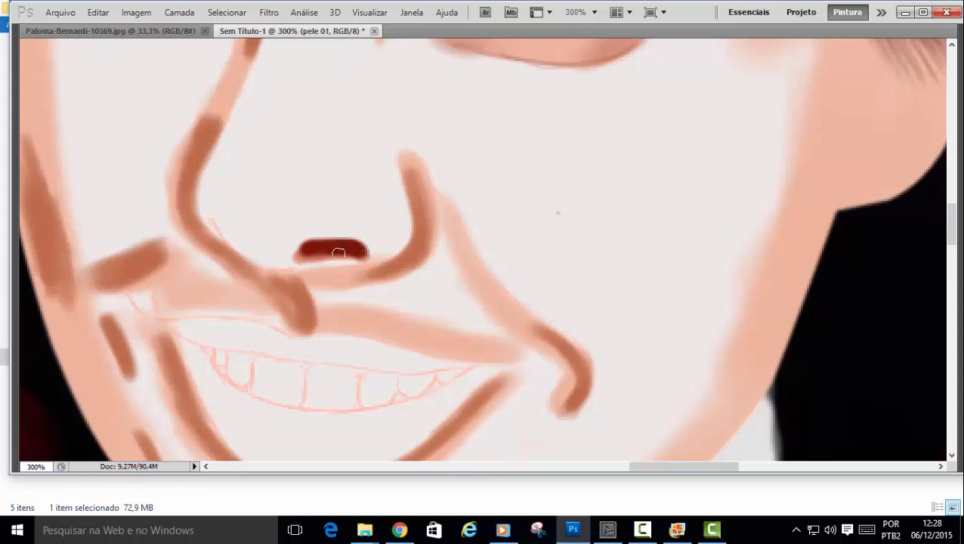
pyautogui.moveTo(296, 258)
pyautogui.mouseDown()
pyautogui.moveTo(319, 243)
pyautogui.moveTo(356, 246)
pyautogui.moveTo(311, 265)
pyautogui.moveTo(319, 233)
pyautogui.moveTo(350, 234)
pyautogui.moveTo(348, 244)
pyautogui.moveTo(311, 245)
pyautogui.moveTo(341, 244)
pyautogui.mouseUp()
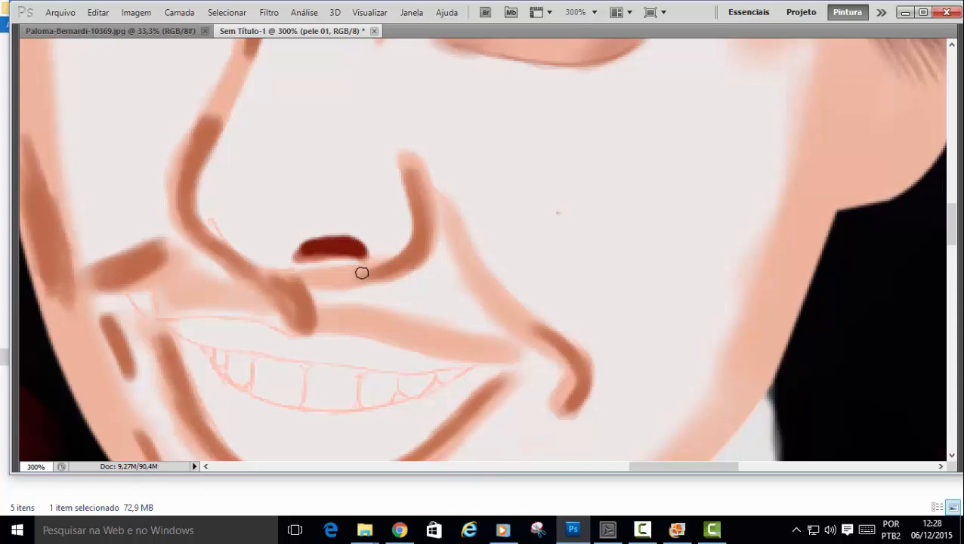
pyautogui.hotkey('ctrl', '1')
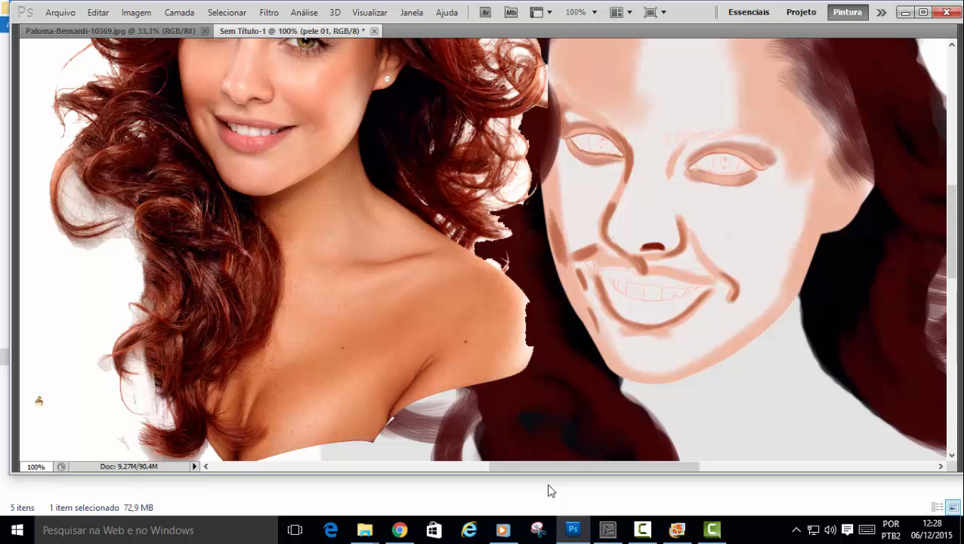
pyautogui.scroll(3, 694, 221)
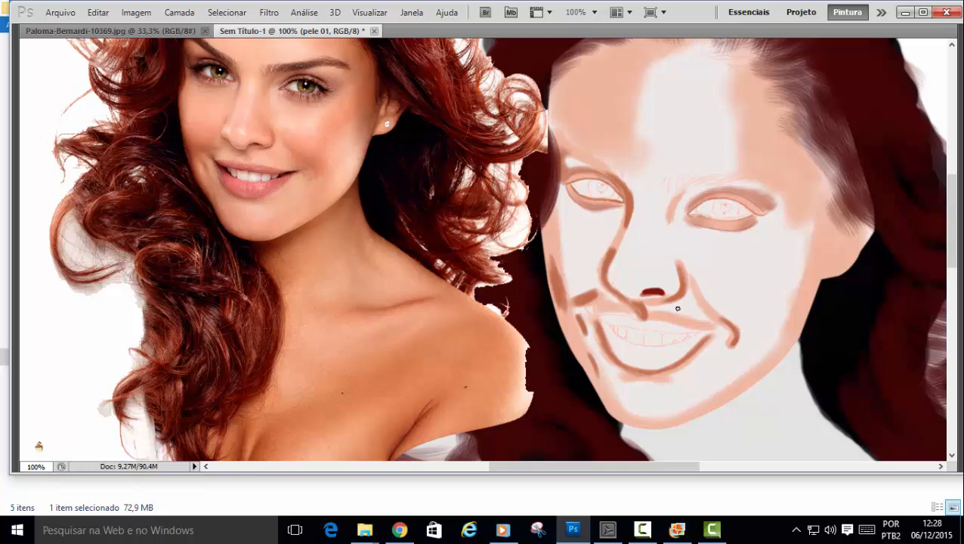
pyautogui.scroll(5, 640, 286)
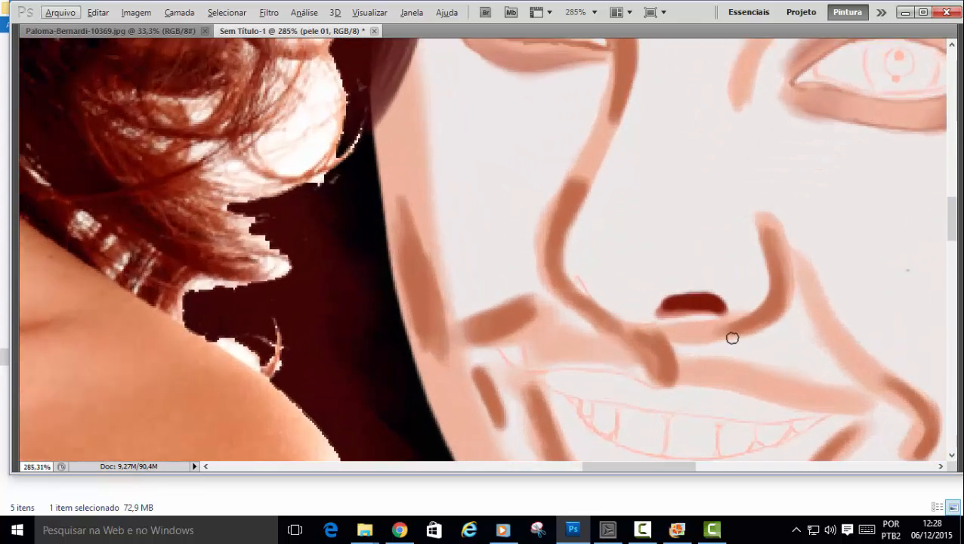
pyautogui.moveTo(670, 466); pyautogui.dragTo(594, 466)
pyautogui.hotkey('ctrl', '-')
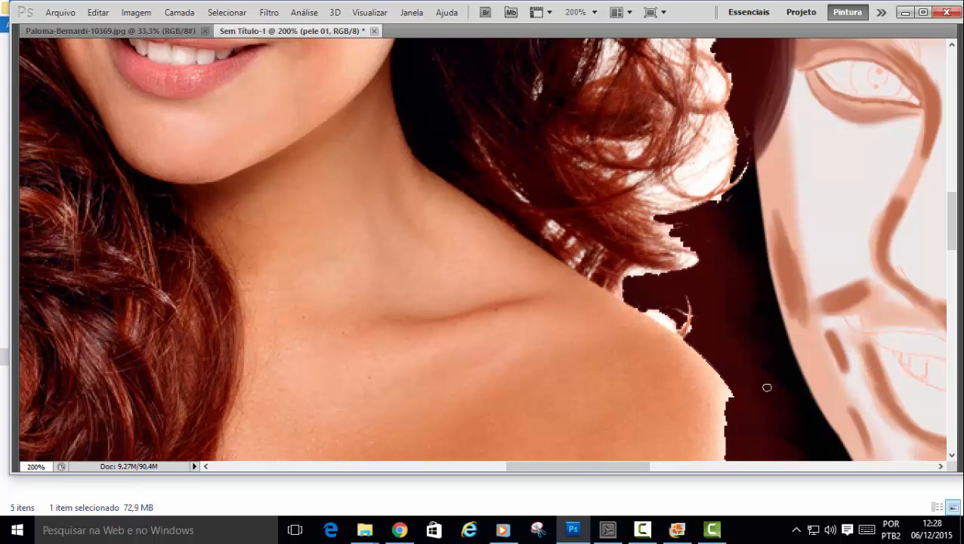
pyautogui.hotkey('ctrl', '-')
pyautogui.moveTo(638, 468); pyautogui.dragTo(655, 468)
pyautogui.scroll(1, 933, 230)
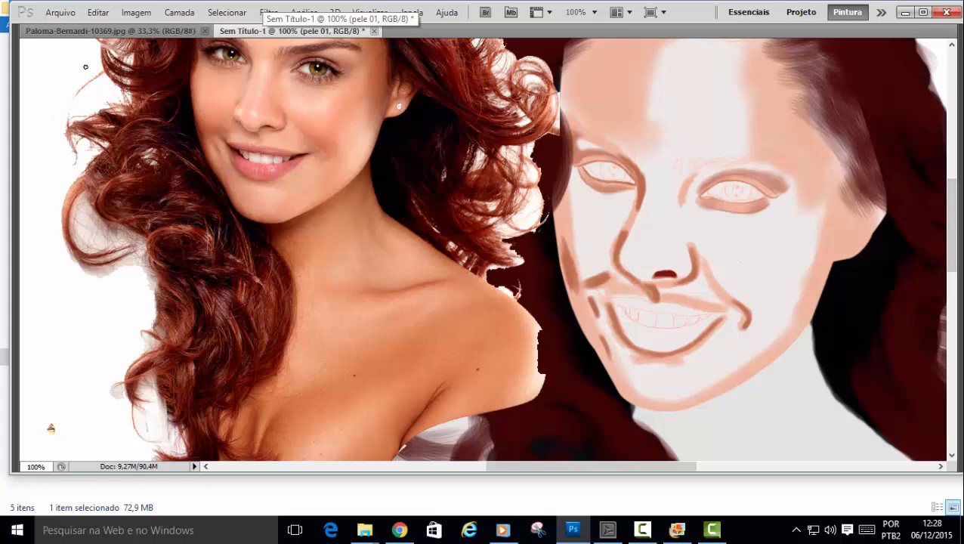
pyautogui.press('Tab')
pyautogui.click(951, 158)
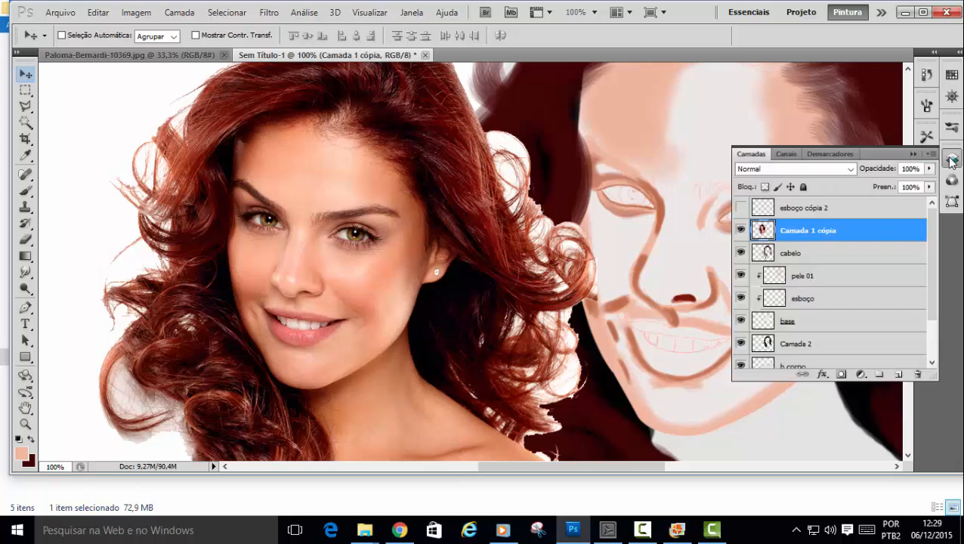
pyautogui.click(831, 276)
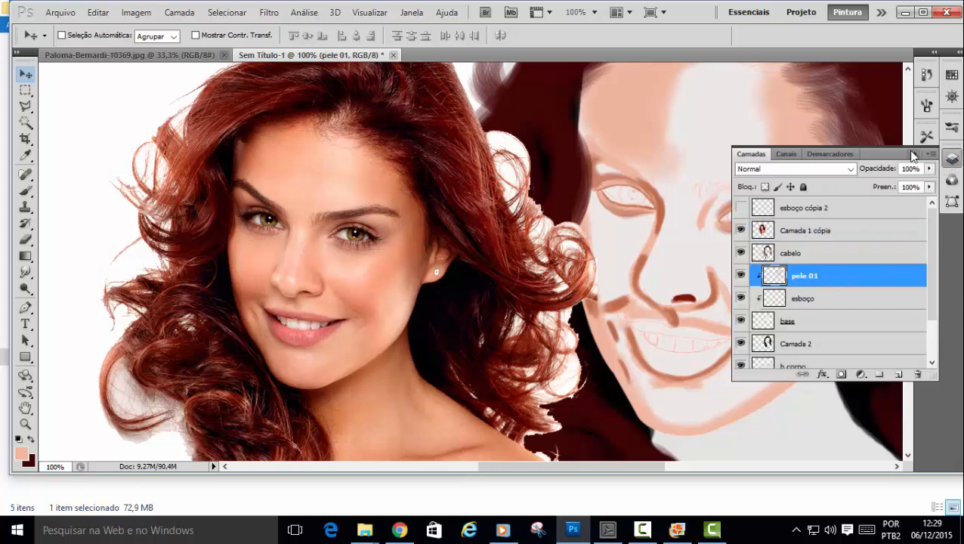
pyautogui.click(777, 181)
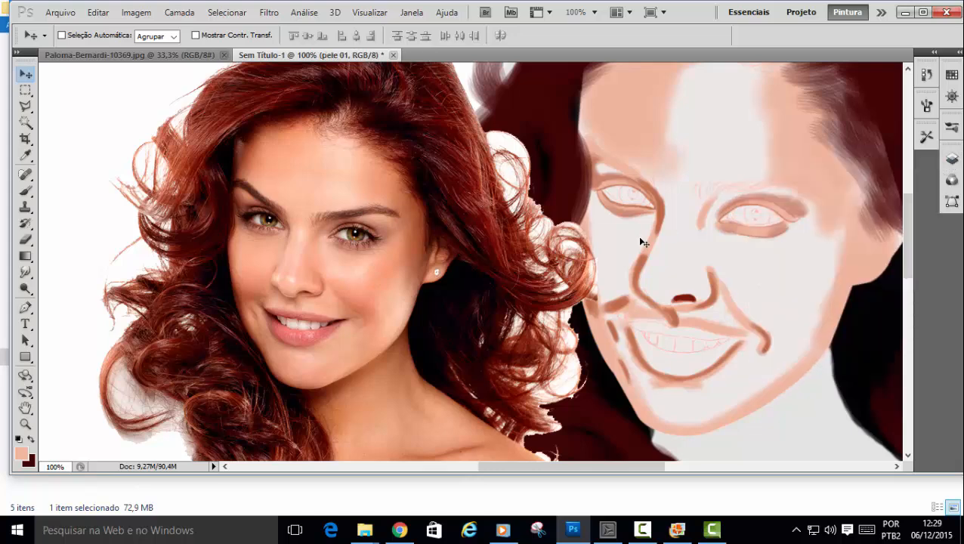
pyautogui.hotkey('ctrl', '+')
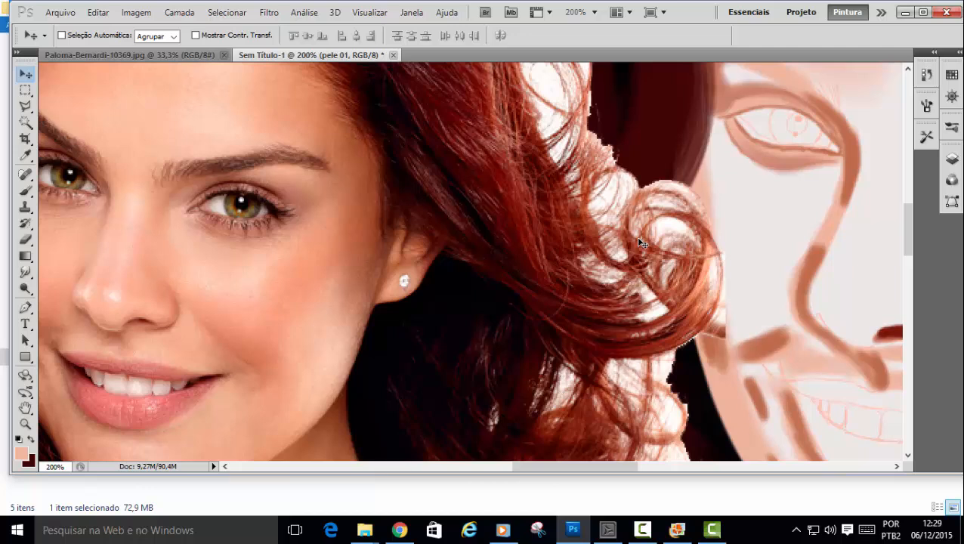
pyautogui.press('Tab')
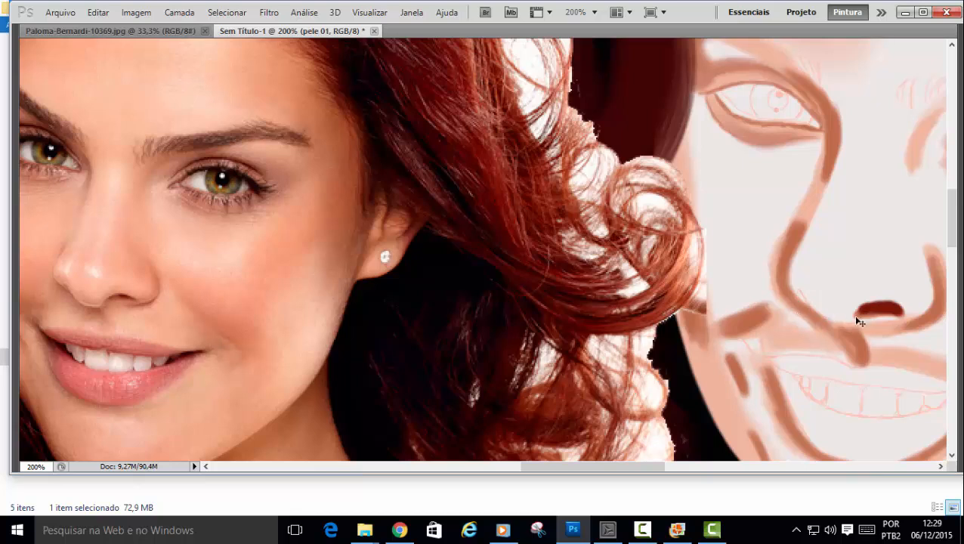
pyautogui.press('alt')
pyautogui.press('alt')
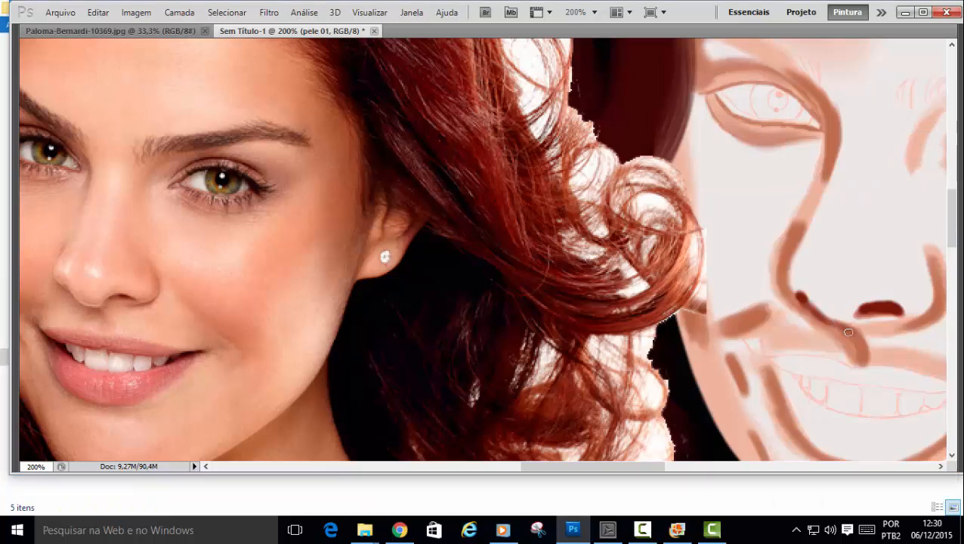
# Darken the crease beside the nostril and add a light pink highlight down the nose bridge.
pyautogui.moveTo(844, 330); pyautogui.dragTo(859, 352)
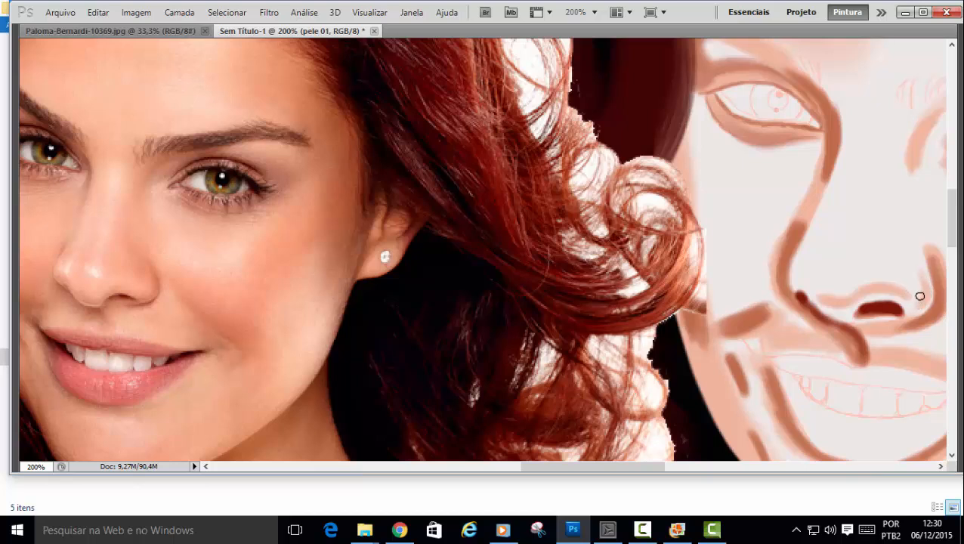
pyautogui.moveTo(847, 127); pyautogui.dragTo(813, 266)
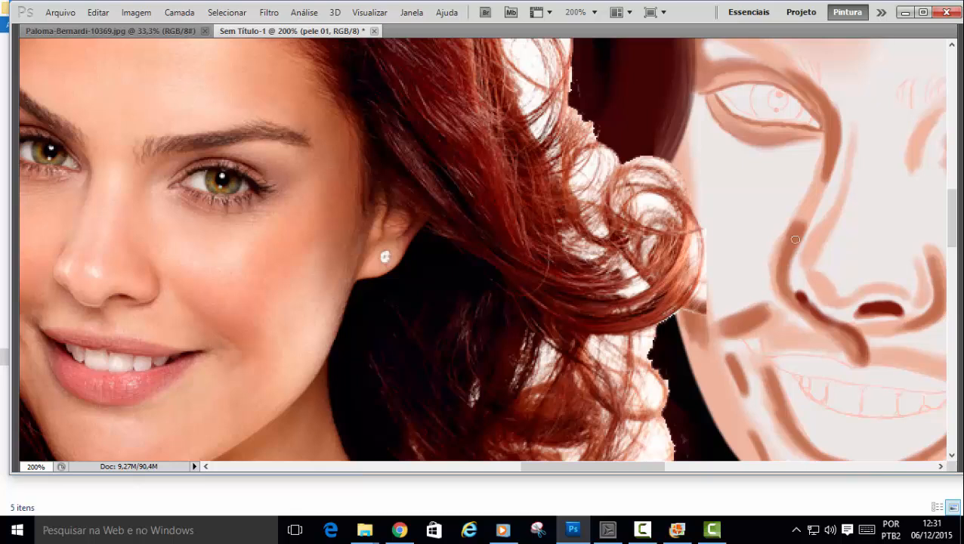
# Paint soft skin tone between the nose bridge and brow with a 33 px brush.
pyautogui.hscroll(1, 811, 208)
pyautogui.rightClick(823, 201)
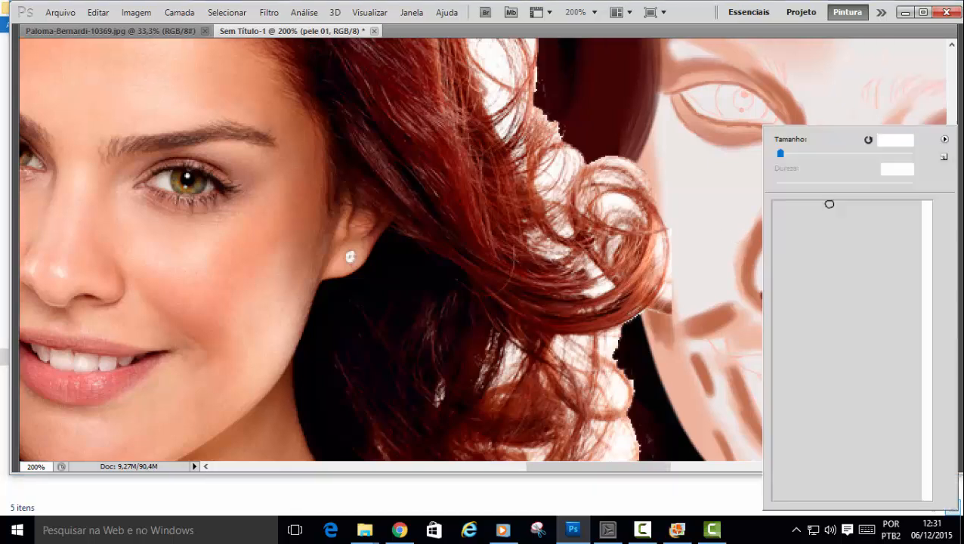
pyautogui.moveTo(780, 154); pyautogui.dragTo(797, 154)
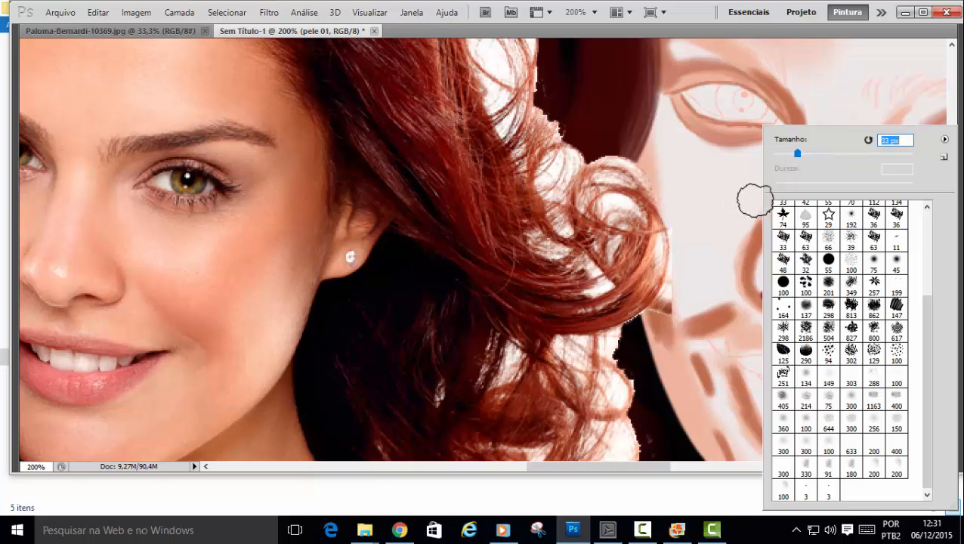
pyautogui.press('Return')
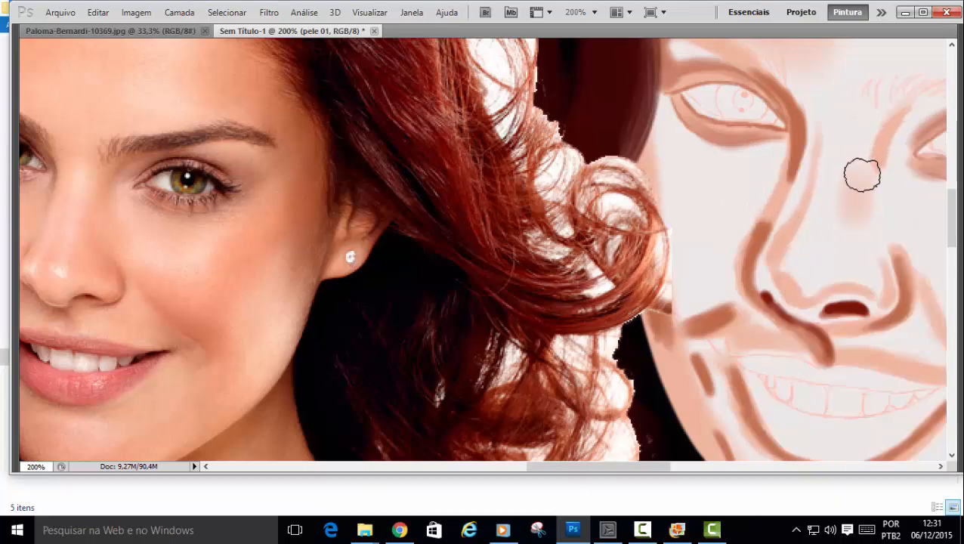
pyautogui.moveTo(862, 174)
pyautogui.mouseDown()
pyautogui.moveTo(860, 189)
pyautogui.moveTo(878, 139)
pyautogui.moveTo(869, 169)
pyautogui.mouseUp()
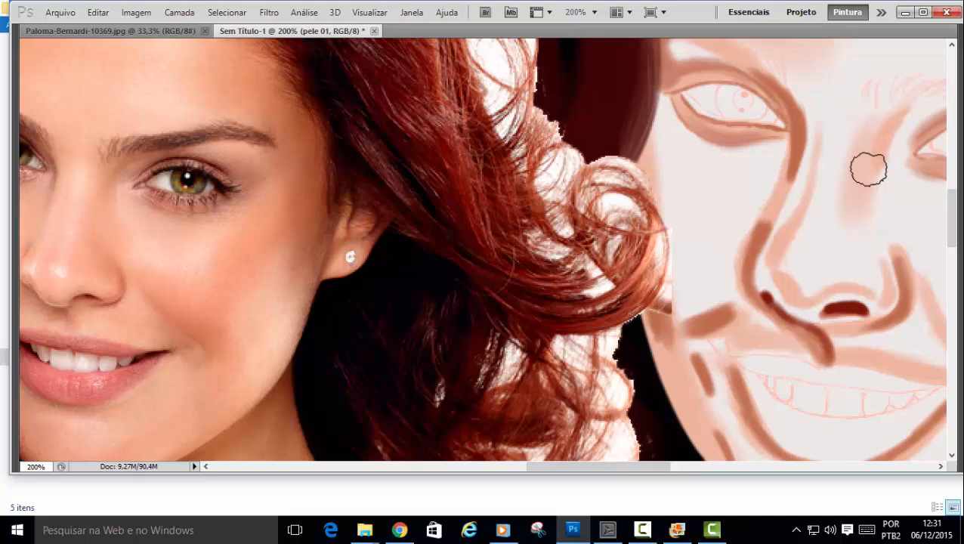
# Shade down the side of the nose with a 30 px brush.
pyautogui.rightClick(868, 170)
pyautogui.moveTo(806, 154); pyautogui.dragTo(795, 154)
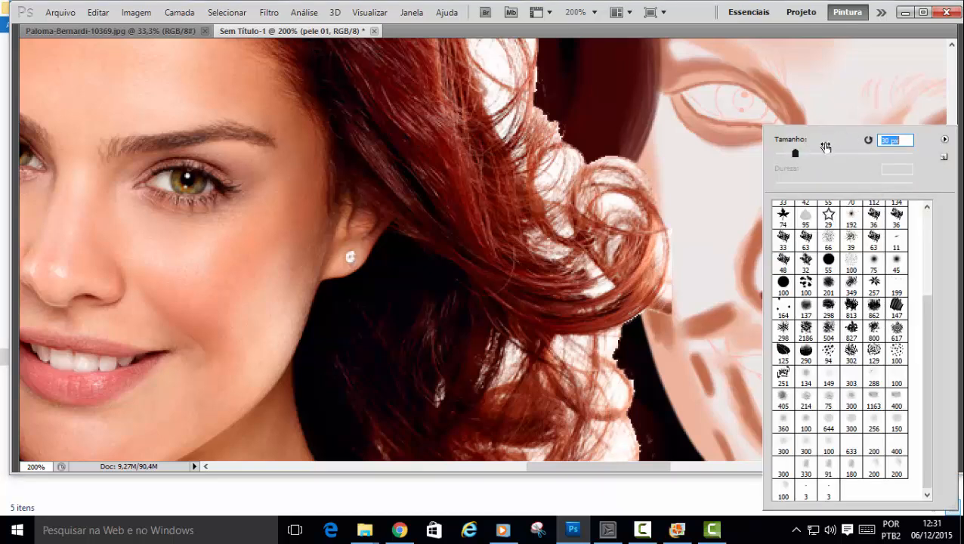
pyautogui.press('Return')
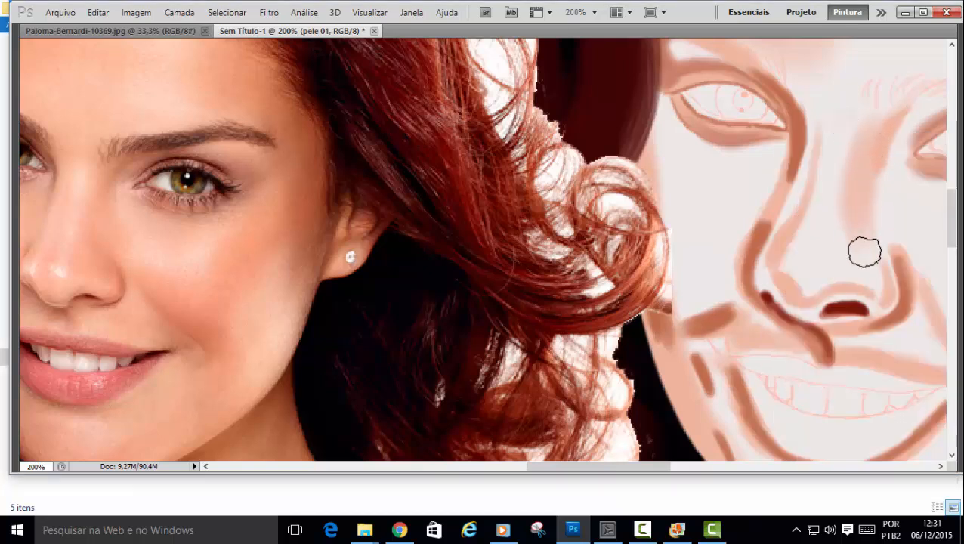
pyautogui.moveTo(864, 252)
pyautogui.mouseDown()
pyautogui.moveTo(862, 212)
pyautogui.moveTo(870, 246)
pyautogui.moveTo(875, 176)
pyautogui.moveTo(886, 227)
pyautogui.moveTo(875, 219)
pyautogui.moveTo(866, 165)
pyautogui.moveTo(902, 201)
pyautogui.moveTo(869, 145)
pyautogui.moveTo(909, 201)
pyautogui.moveTo(899, 197)
pyautogui.moveTo(878, 168)
pyautogui.moveTo(910, 195)
pyautogui.moveTo(879, 132)
pyautogui.moveTo(884, 187)
pyautogui.moveTo(914, 223)
pyautogui.moveTo(886, 169)
pyautogui.moveTo(907, 189)
pyautogui.moveTo(891, 173)
pyautogui.moveTo(884, 207)
pyautogui.moveTo(867, 239)
pyautogui.mouseUp()
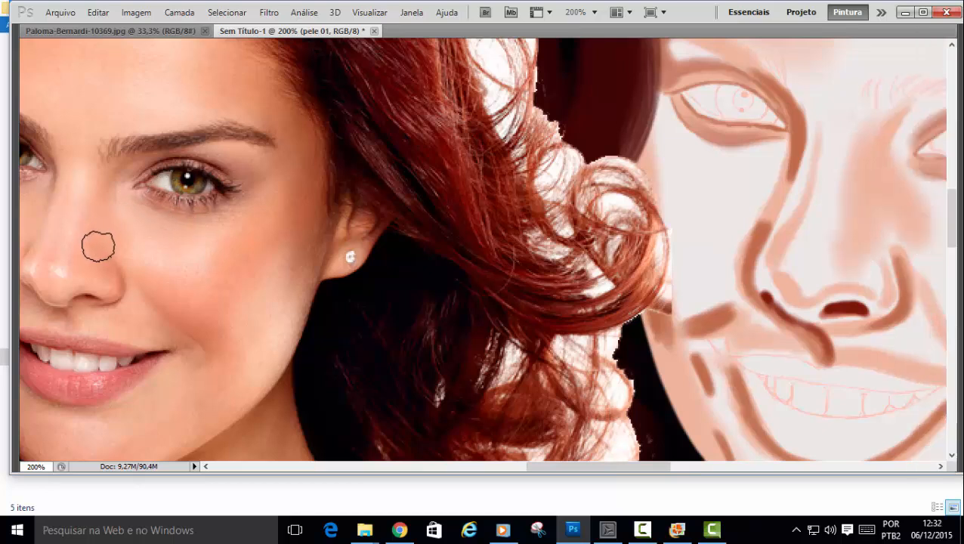
# Sample skin colour from the photo's cheek and build up soft pink on the painted cheek.
pyautogui.keyDown('alt'); pyautogui.click(58, 224); pyautogui.keyUp('alt')
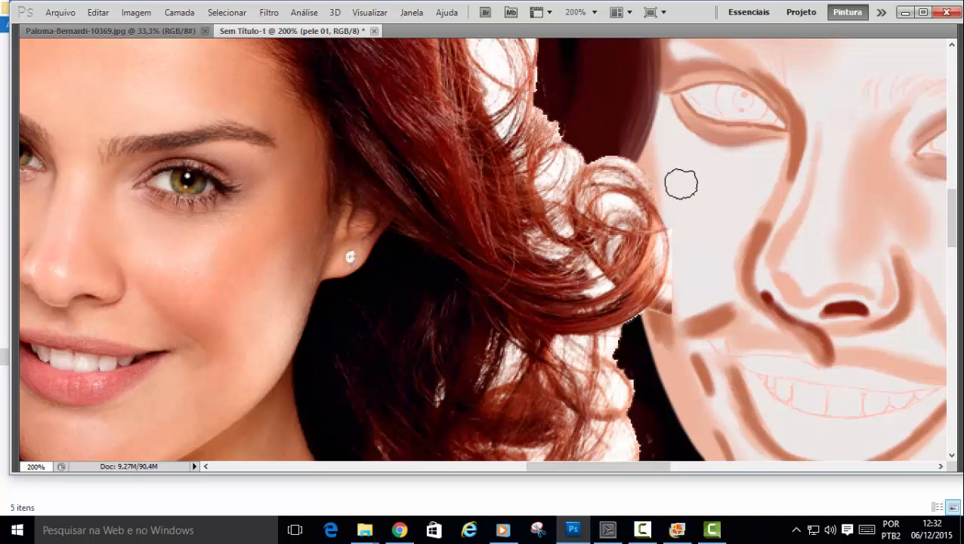
pyautogui.moveTo(681, 184)
pyautogui.mouseDown()
pyautogui.moveTo(684, 221)
pyautogui.moveTo(664, 179)
pyautogui.moveTo(674, 195)
pyautogui.moveTo(678, 175)
pyautogui.moveTo(685, 212)
pyautogui.moveTo(680, 288)
pyautogui.moveTo(704, 197)
pyautogui.moveTo(685, 287)
pyautogui.mouseUp()
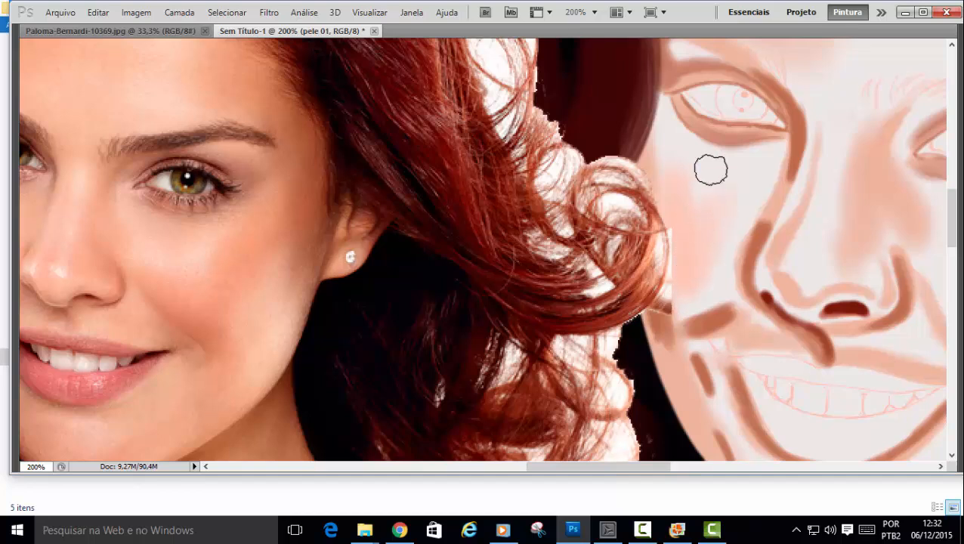
pyautogui.moveTo(663, 147)
pyautogui.mouseDown()
pyautogui.moveTo(673, 116)
pyautogui.moveTo(665, 184)
pyautogui.moveTo(702, 192)
pyautogui.moveTo(704, 205)
pyautogui.moveTo(685, 285)
pyautogui.mouseUp()
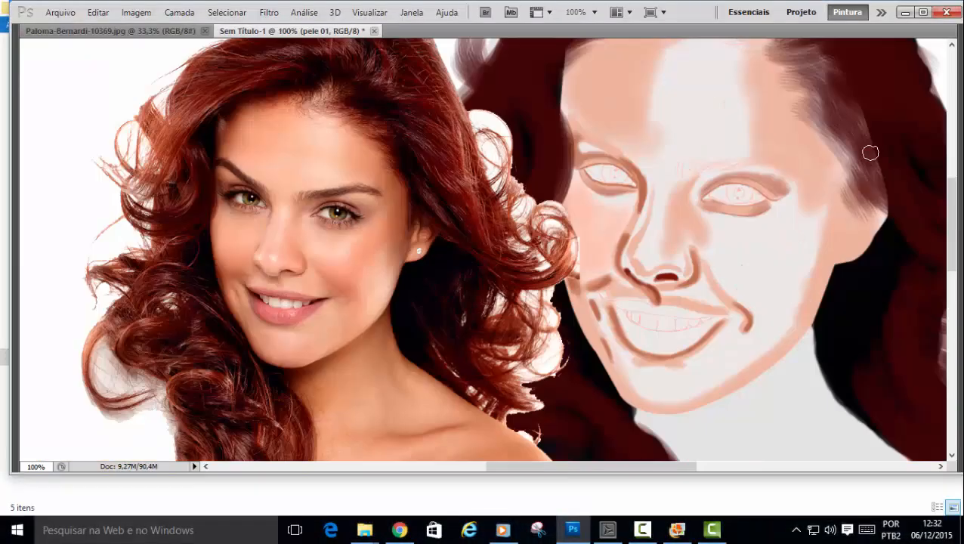
# Shift the Camada 1 cópia reference photo slightly left with the Move tool.
pyautogui.press('Tab')
pyautogui.click(952, 159)
pyautogui.click(813, 230)
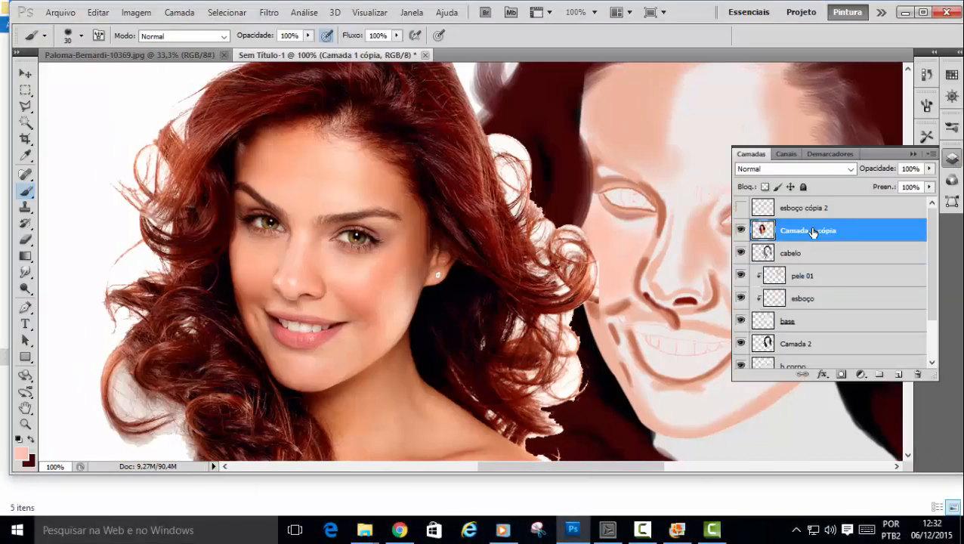
pyautogui.press('v')
pyautogui.moveTo(364, 196); pyautogui.dragTo(336, 194)
pyautogui.click(916, 154)
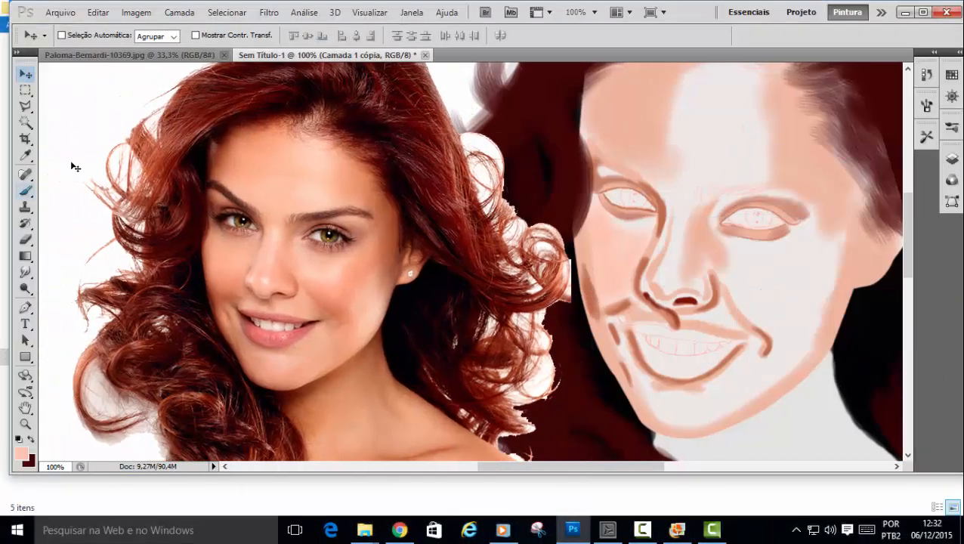
# Select esboço and add a new empty layer, Camada 3, above it.
pyautogui.press('b')
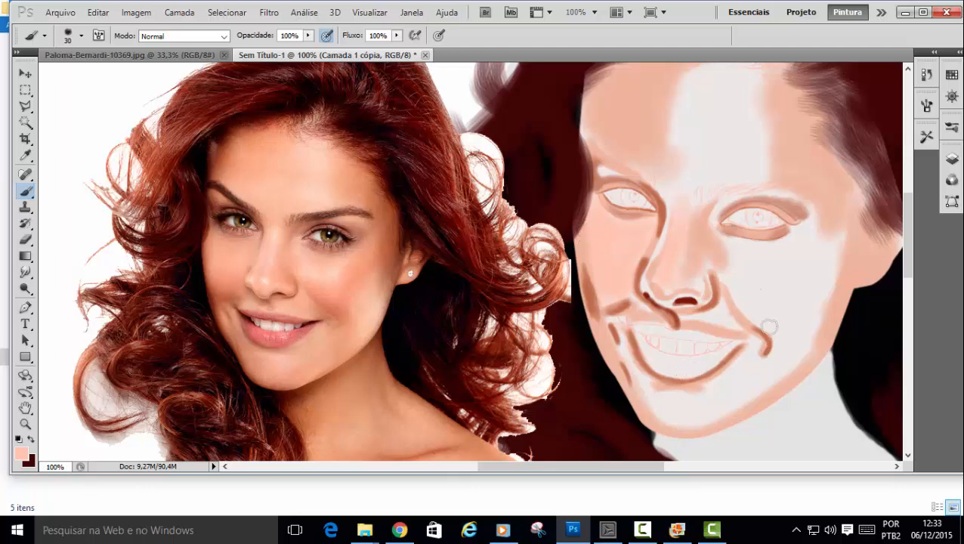
pyautogui.click(951, 159)
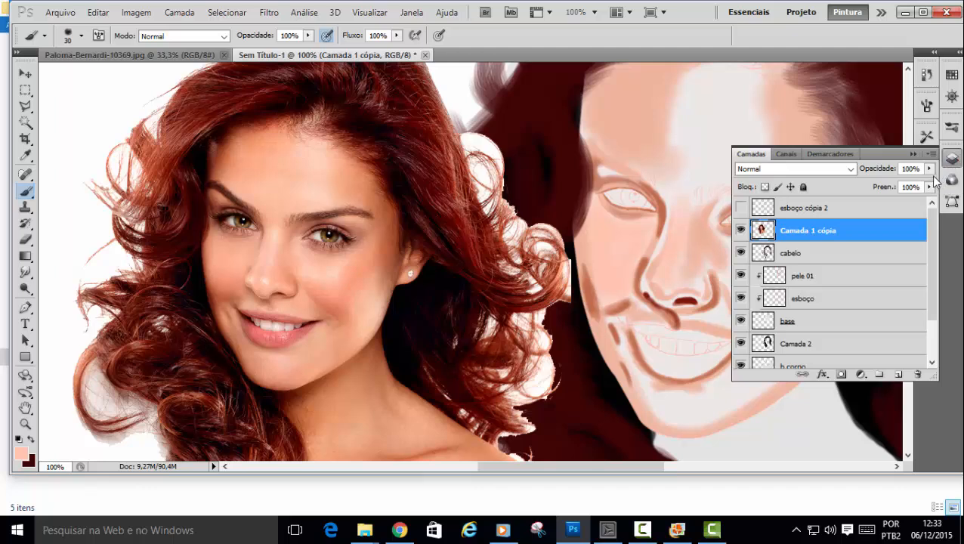
pyautogui.click(829, 283)
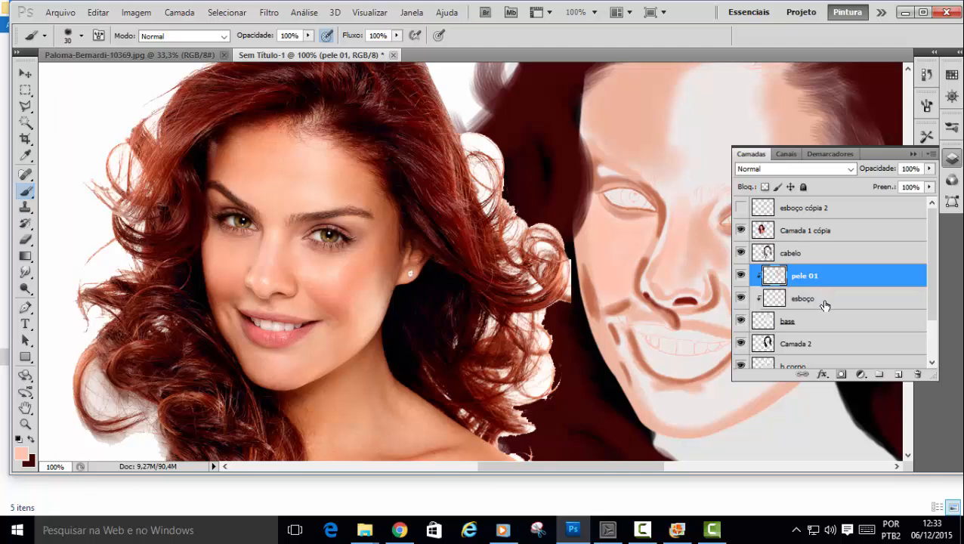
pyautogui.click(823, 306)
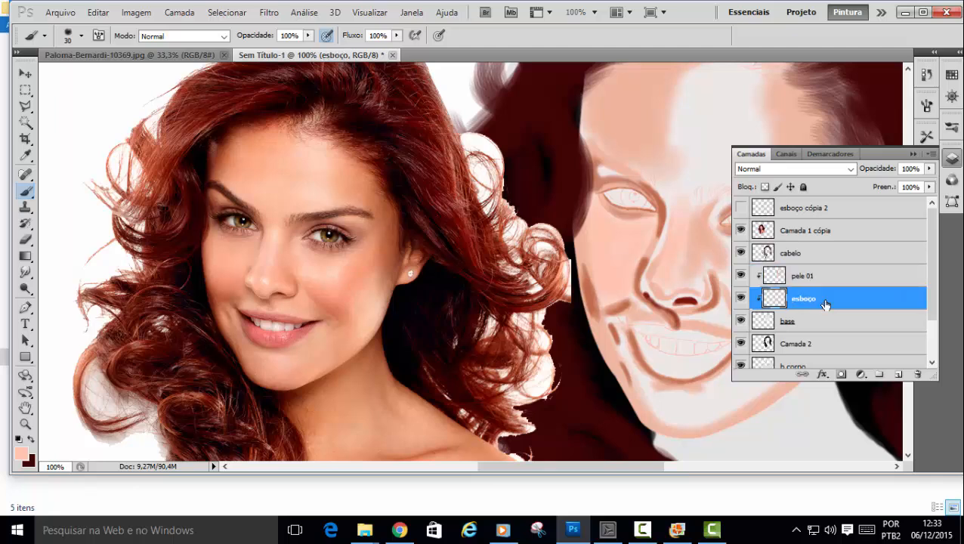
pyautogui.click(900, 376)
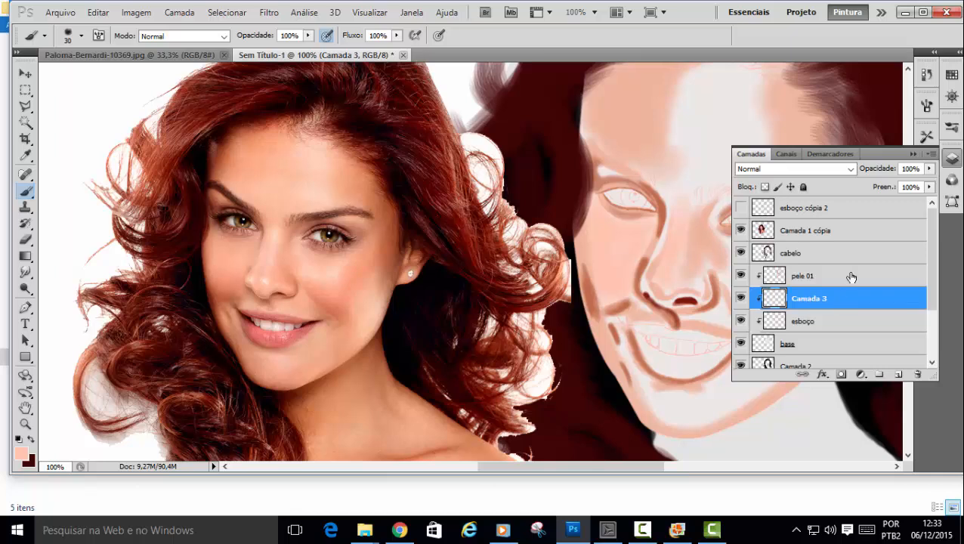
pyautogui.click(911, 154)
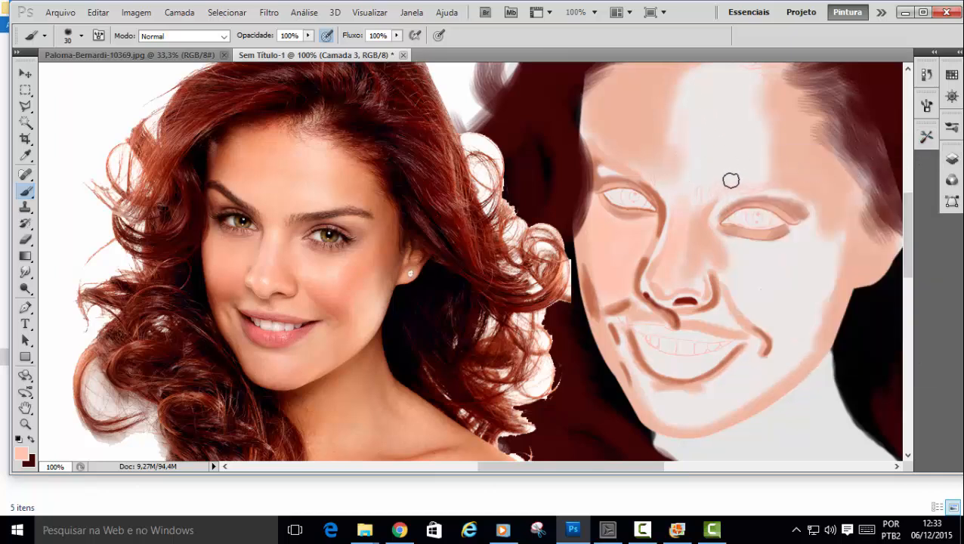
# Confirm the active layer, switch to the Brush tool and paint warmer pink onto the cheek.
pyautogui.press('r')
pyautogui.scroll(2, 740, 174)
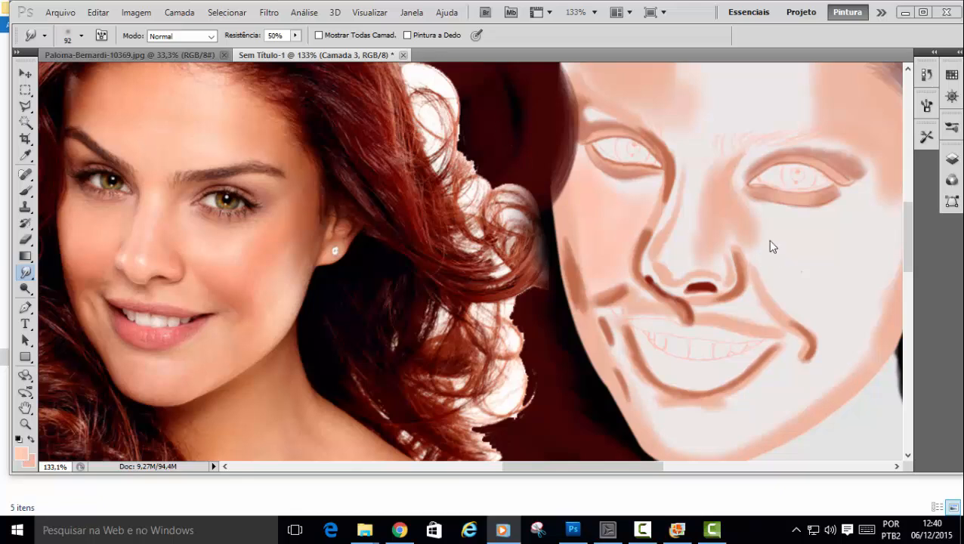
pyautogui.click(28, 195)
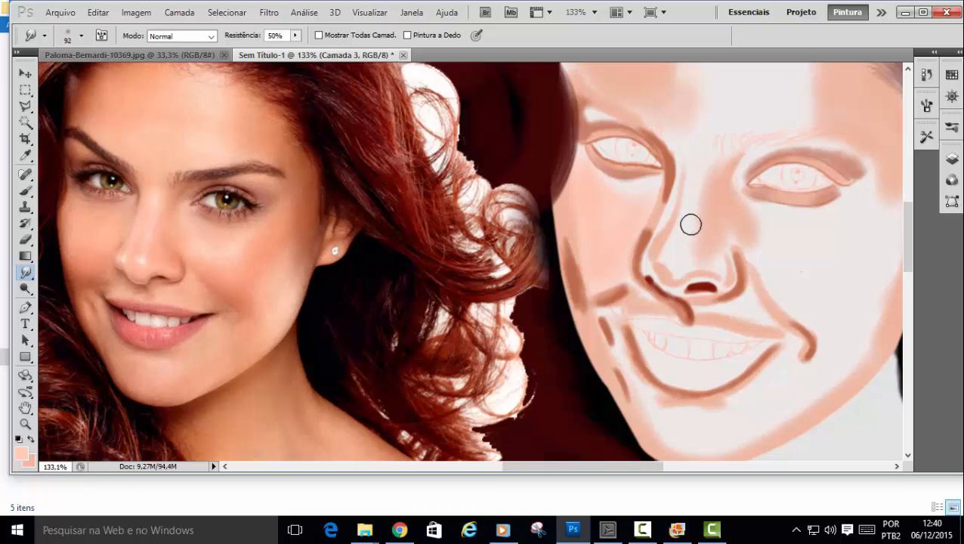
pyautogui.click(951, 159)
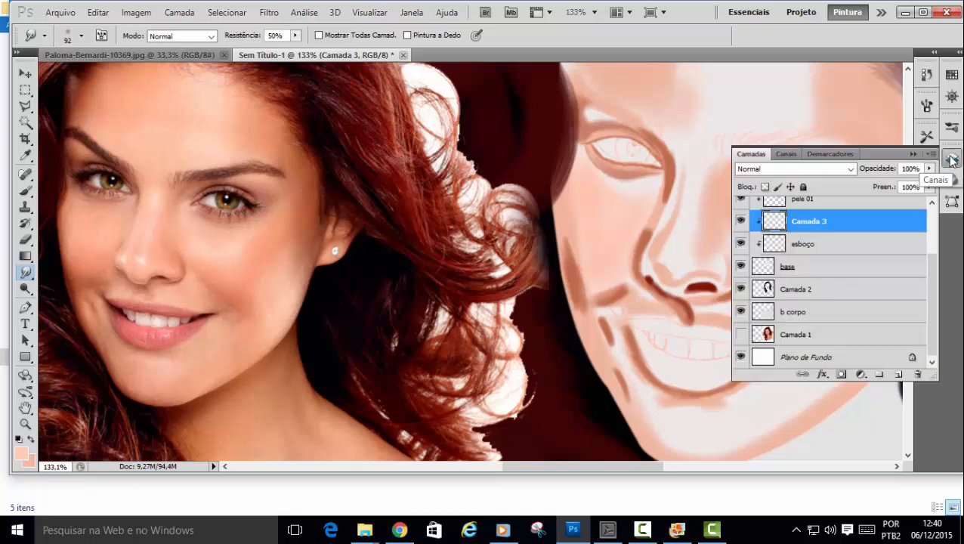
pyautogui.click(952, 159)
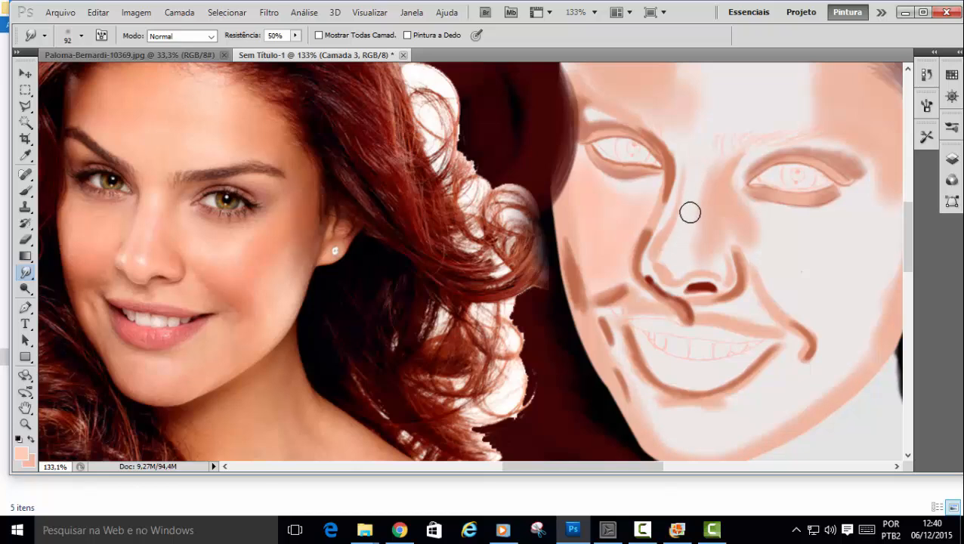
pyautogui.click(25, 191)
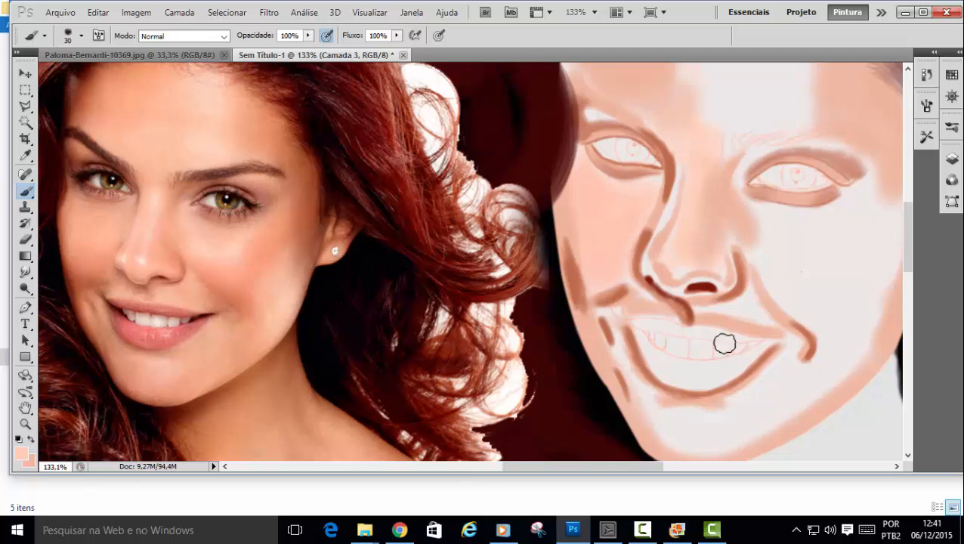
pyautogui.moveTo(662, 465); pyautogui.dragTo(681, 466)
pyautogui.moveTo(769, 264); pyautogui.dragTo(721, 297)
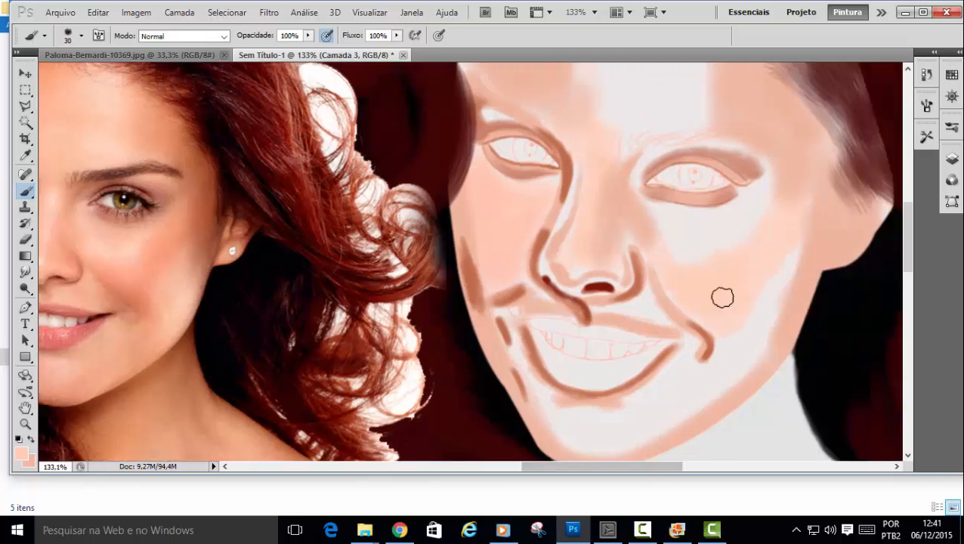
# Shrink the brush to 28 px and add pink tone under the right eye and across the face.
pyautogui.rightClick(783, 190)
pyautogui.moveTo(793, 153); pyautogui.dragTo(785, 153)
pyautogui.click(642, 192)
pyautogui.moveTo(641, 193); pyautogui.dragTo(676, 216)
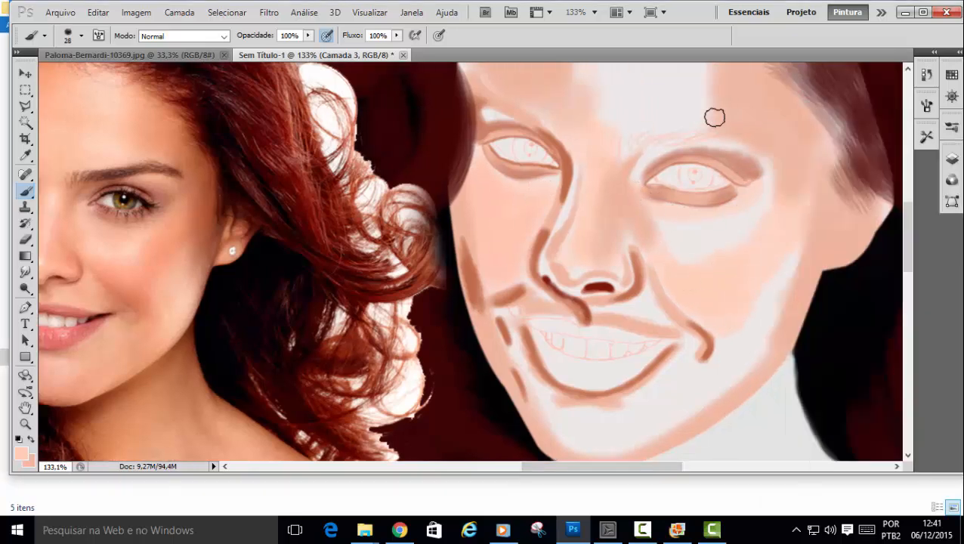
pyautogui.moveTo(713, 117); pyautogui.dragTo(680, 113)
pyautogui.moveTo(604, 75); pyautogui.dragTo(629, 131)
pyautogui.moveTo(908, 230); pyautogui.dragTo(908, 209)
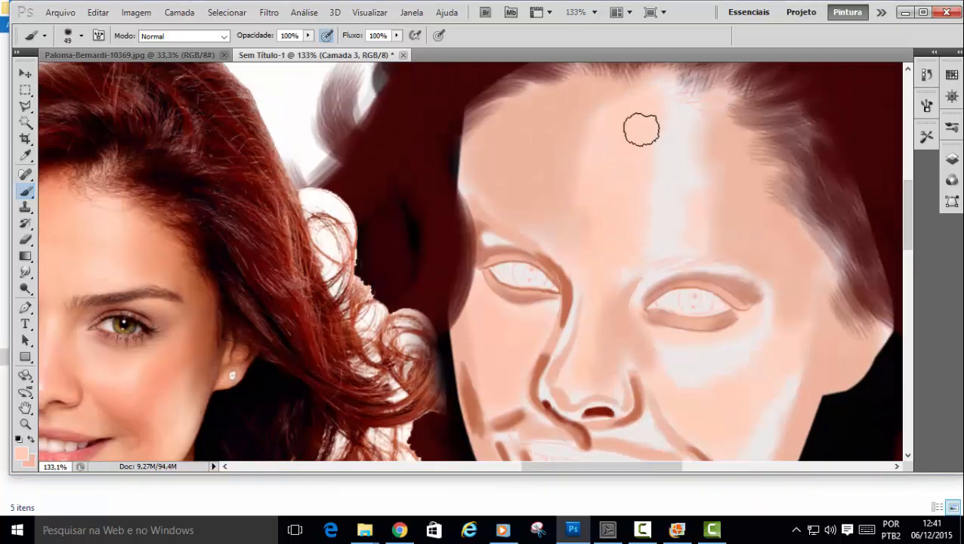
pyautogui.scroll(-5, 717, 226)
pyautogui.moveTo(724, 269); pyautogui.dragTo(658, 336)
# Reduce the brush size and paint pink over the chin and forehead at 200% zoom.
pyautogui.rightClick(665, 336)
pyautogui.moveTo(713, 157); pyautogui.dragTo(704, 157)
pyautogui.moveTo(647, 466); pyautogui.dragTo(621, 469)
pyautogui.moveTo(650, 291); pyautogui.dragTo(633, 246)
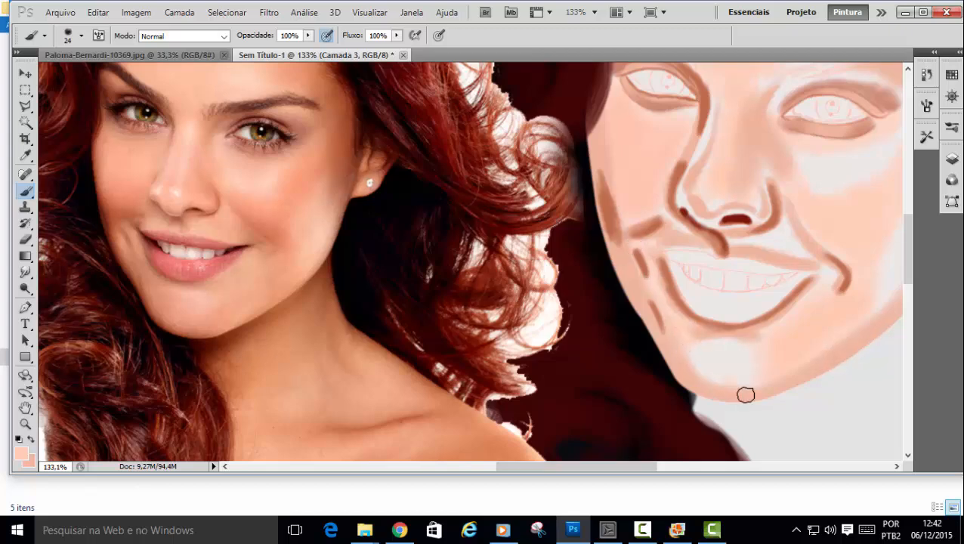
pyautogui.hotkey('ctrl', '+')
pyautogui.moveTo(605, 466); pyautogui.dragTo(634, 474)
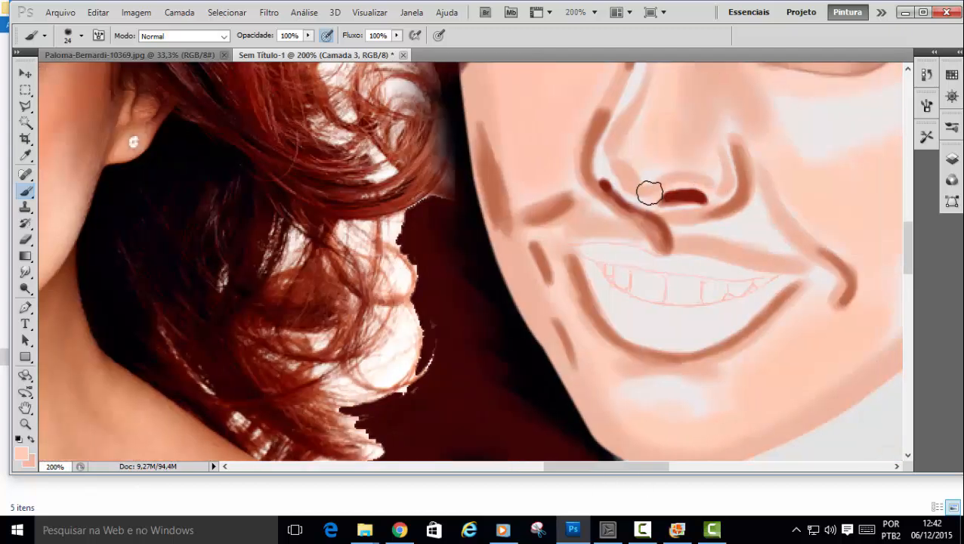
# Maximize the painting window, add final pink strokes, and zoom out to 100% to view the face.
pyautogui.moveTo(907, 257); pyautogui.dragTo(908, 235)
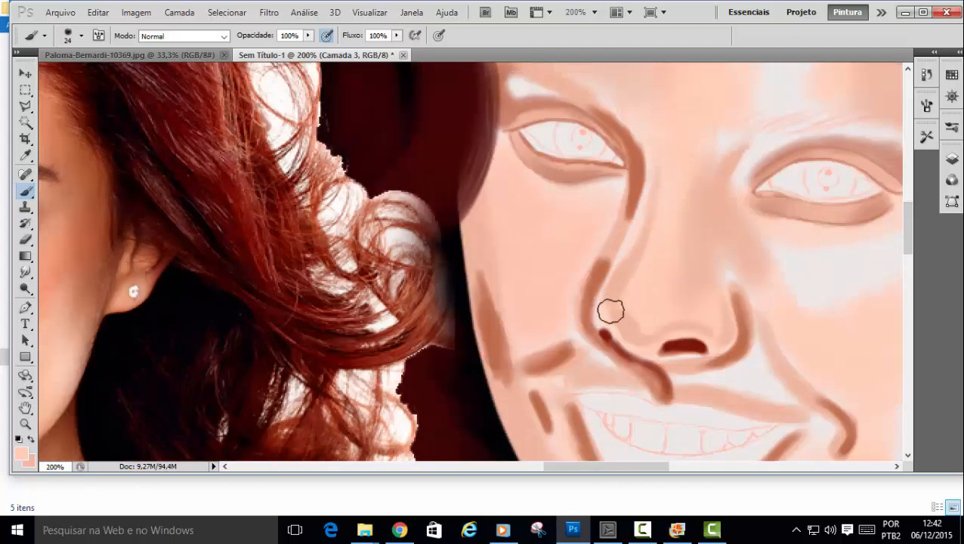
pyautogui.scroll(-5, 557, 257)
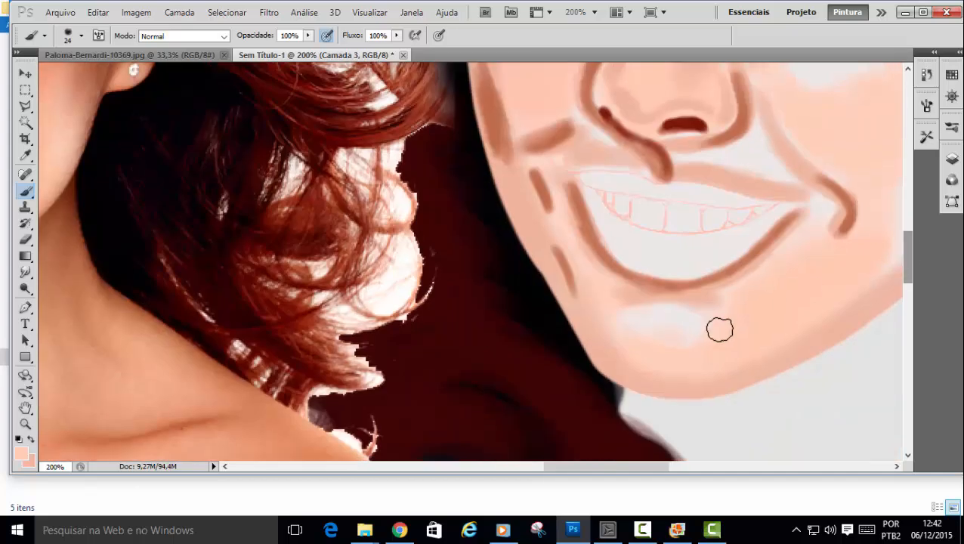
pyautogui.moveTo(655, 466); pyautogui.dragTo(667, 466)
pyautogui.moveTo(667, 474); pyautogui.dragTo(667, 464)
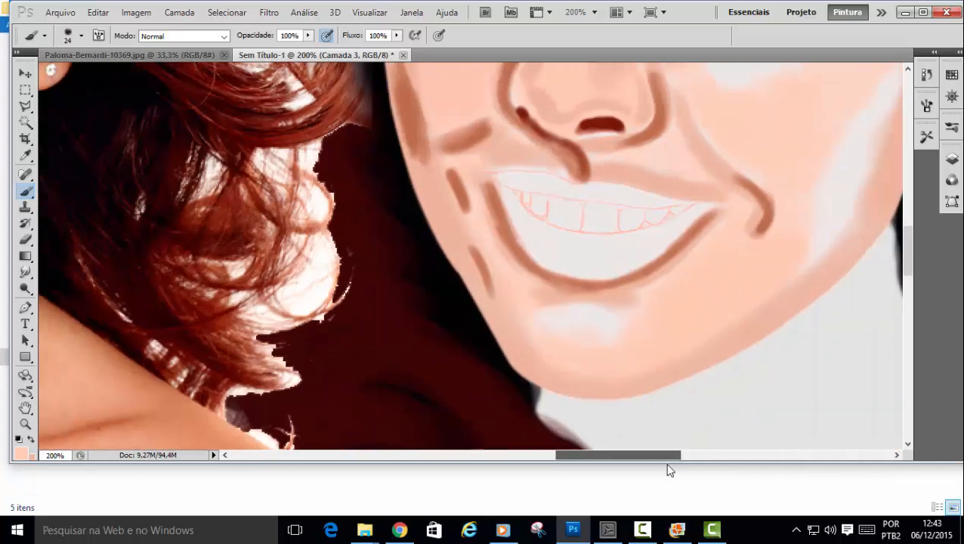
pyautogui.click(667, 458)
pyautogui.click(667, 458)
pyautogui.click(922, 13)
pyautogui.moveTo(904, 278); pyautogui.dragTo(904, 240)
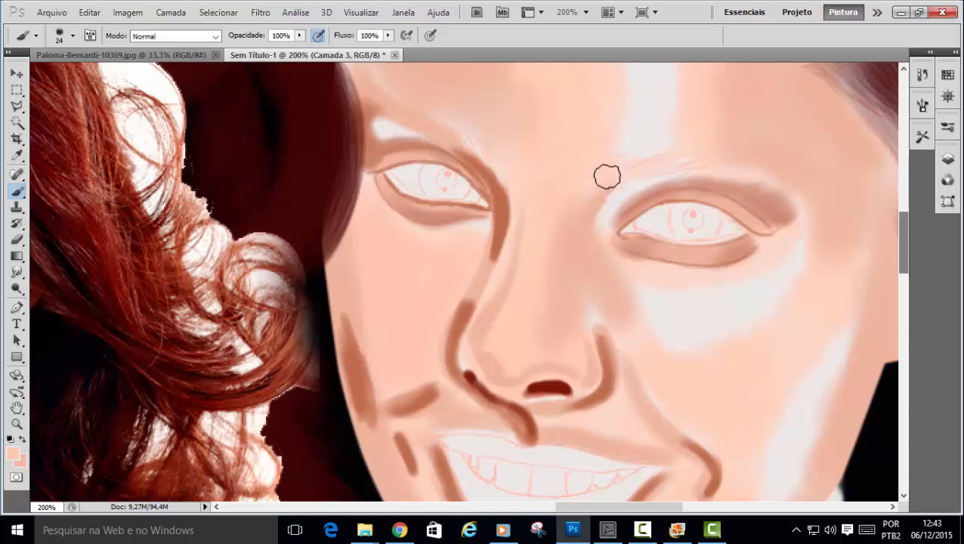
pyautogui.hotkey('ctrl', '-')
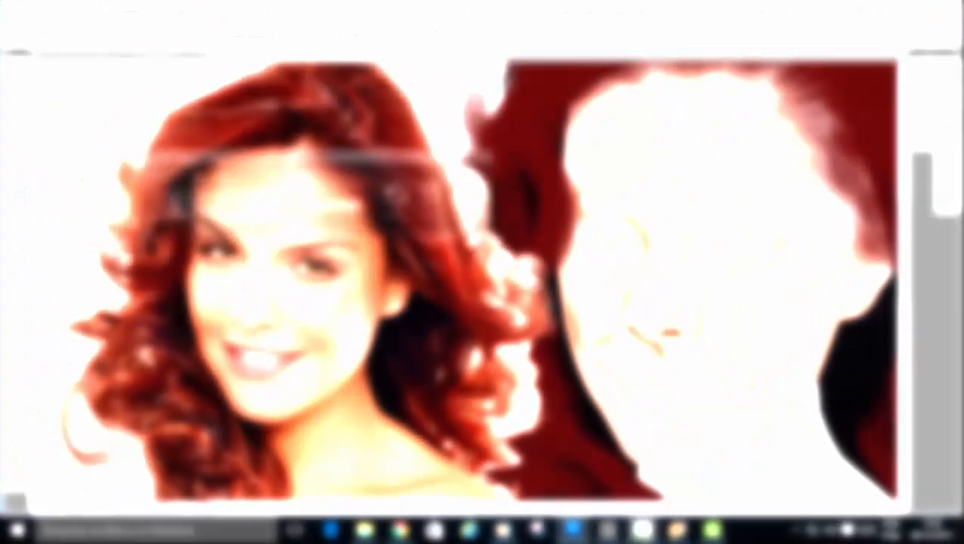
# Switch to the Eraser, shrink it from 119 px to 10 px, and zoom to 200% on the nose.
pyautogui.click(643, 530)
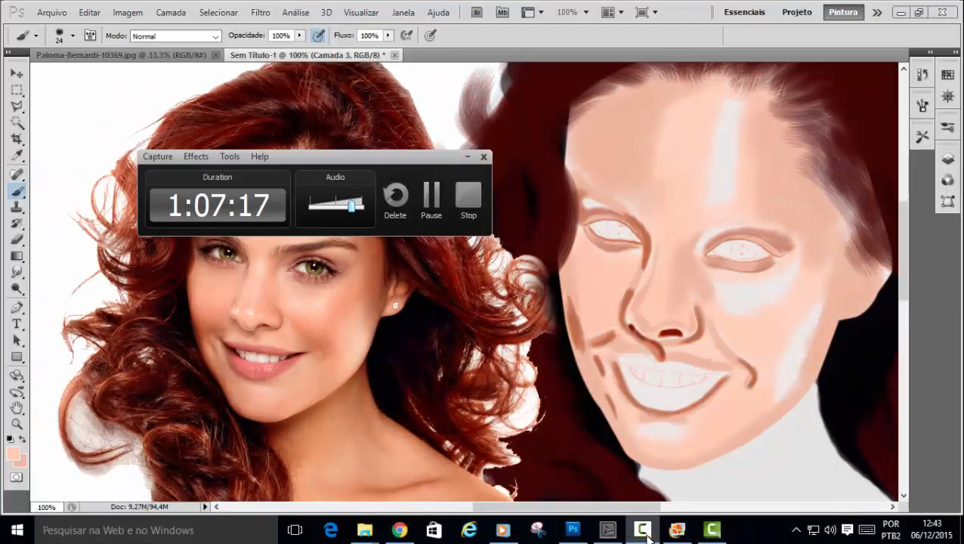
pyautogui.click(643, 530)
pyautogui.click(16, 239)
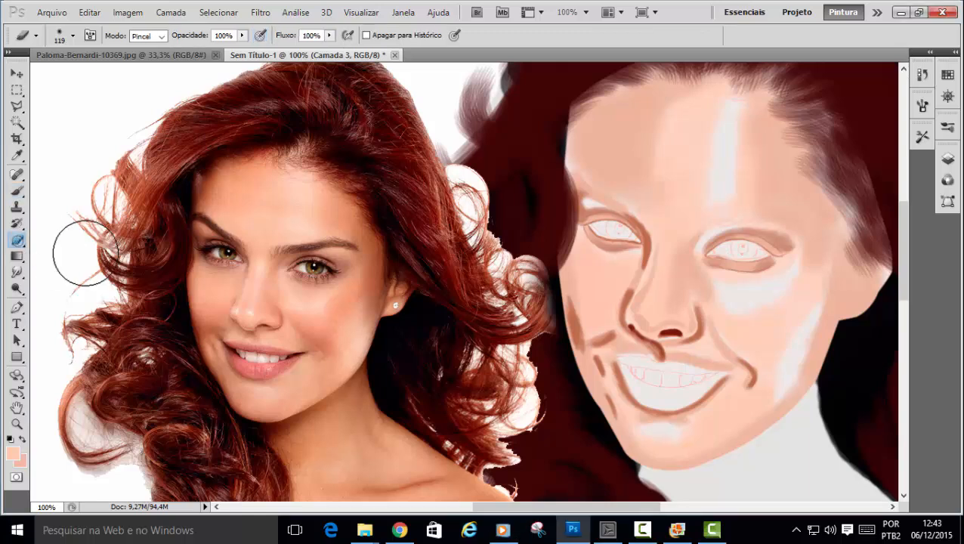
pyautogui.rightClick(582, 262)
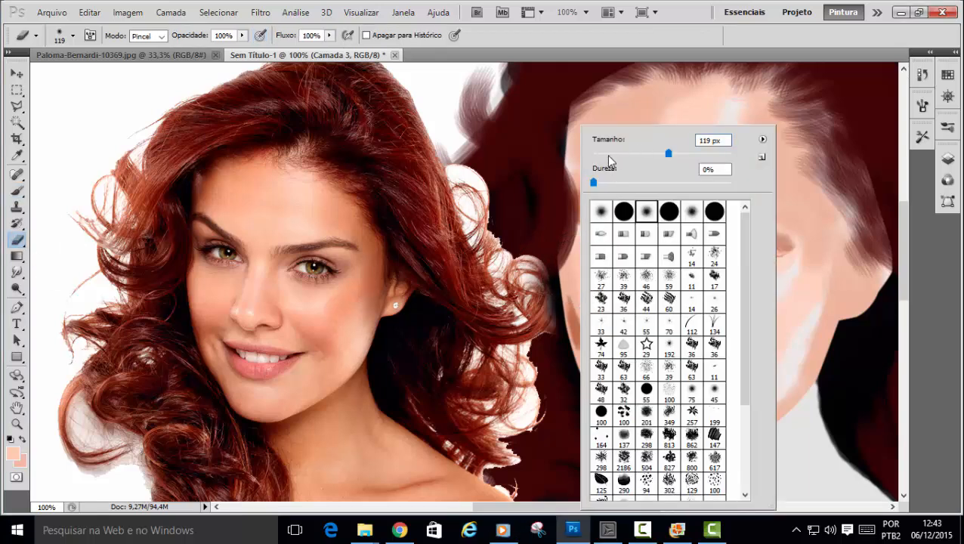
pyautogui.moveTo(609, 154); pyautogui.dragTo(600, 153)
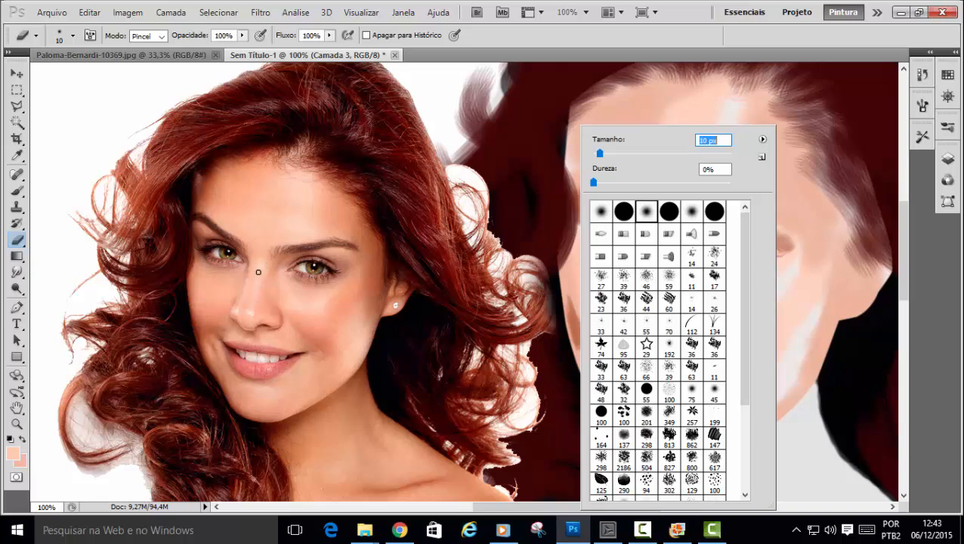
pyautogui.click(929, 261)
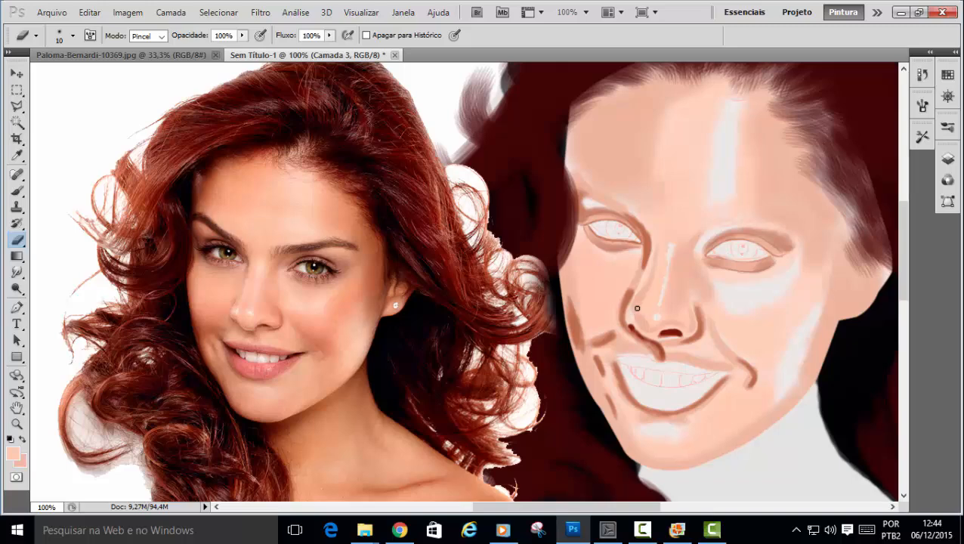
pyautogui.hotkey('ctrl', '+')
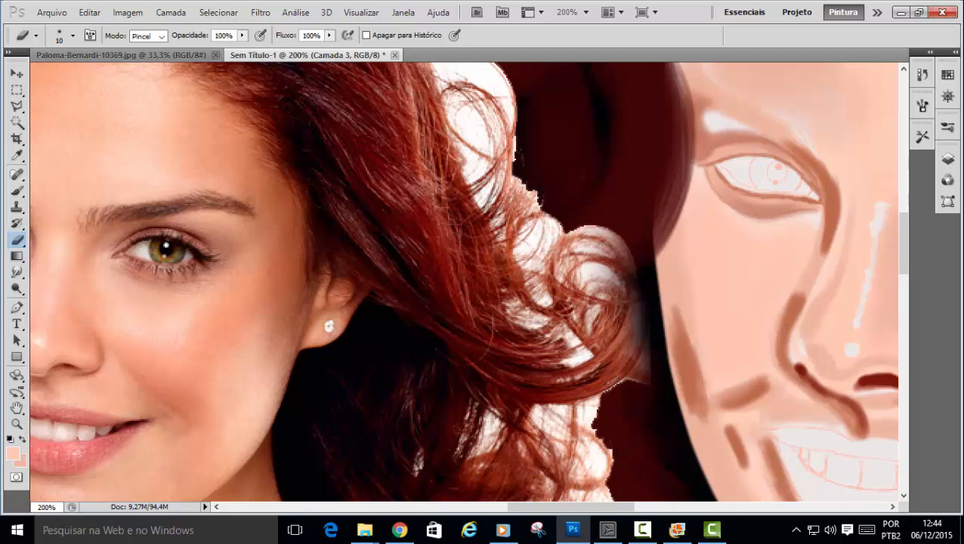
pyautogui.press('Tab')
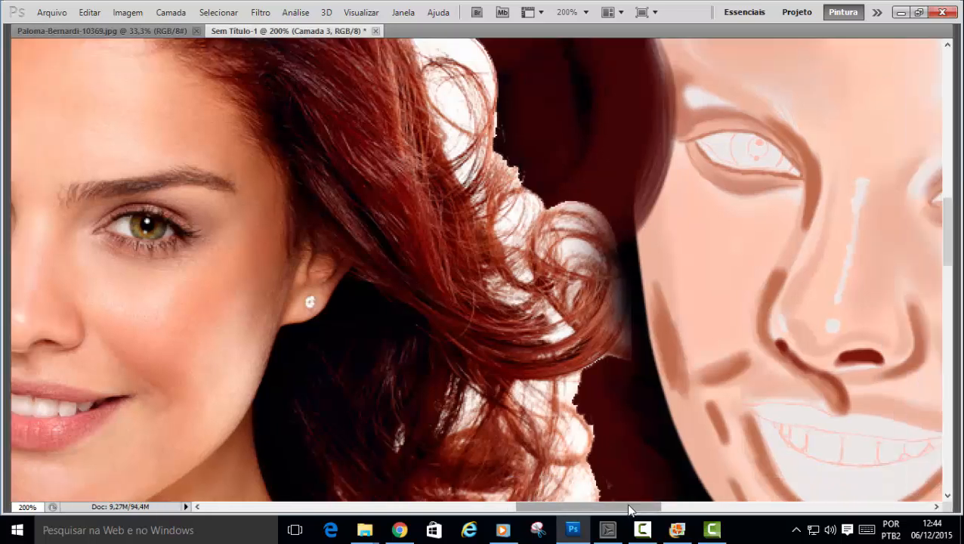
pyautogui.moveTo(629, 511); pyautogui.dragTo(611, 509)
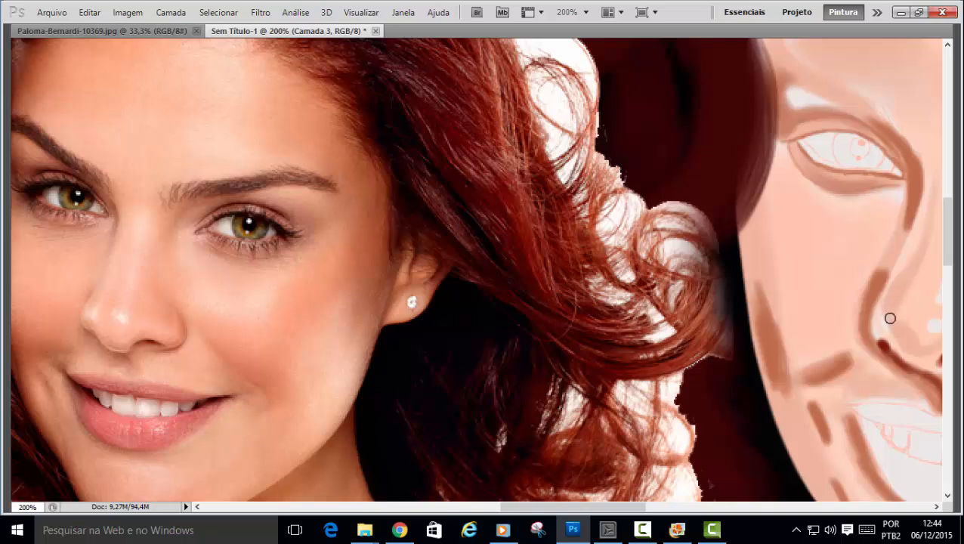
pyautogui.moveTo(641, 510); pyautogui.dragTo(654, 509)
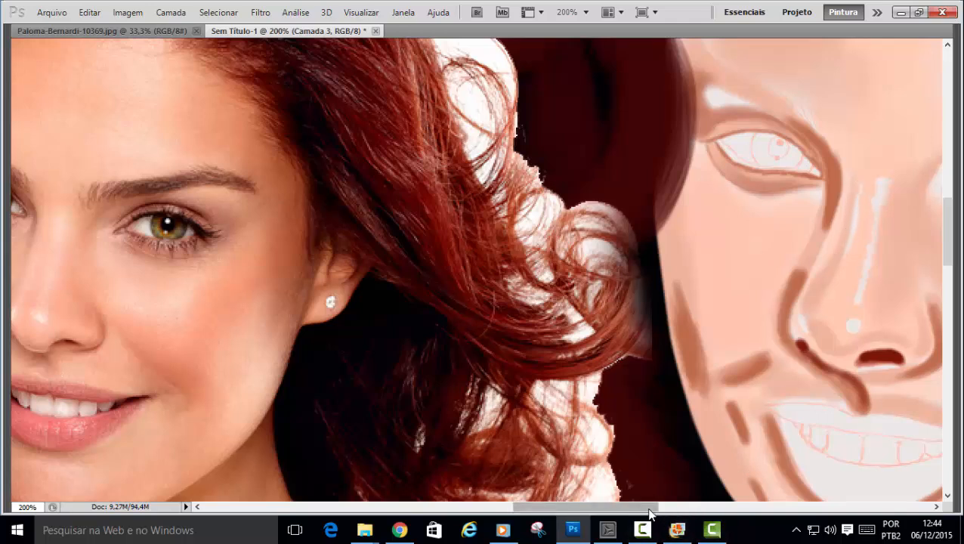
pyautogui.moveTo(656, 506)
pyautogui.mouseDown()
pyautogui.moveTo(700, 506)
pyautogui.moveTo(647, 502)
pyautogui.moveTo(707, 500)
pyautogui.mouseUp()
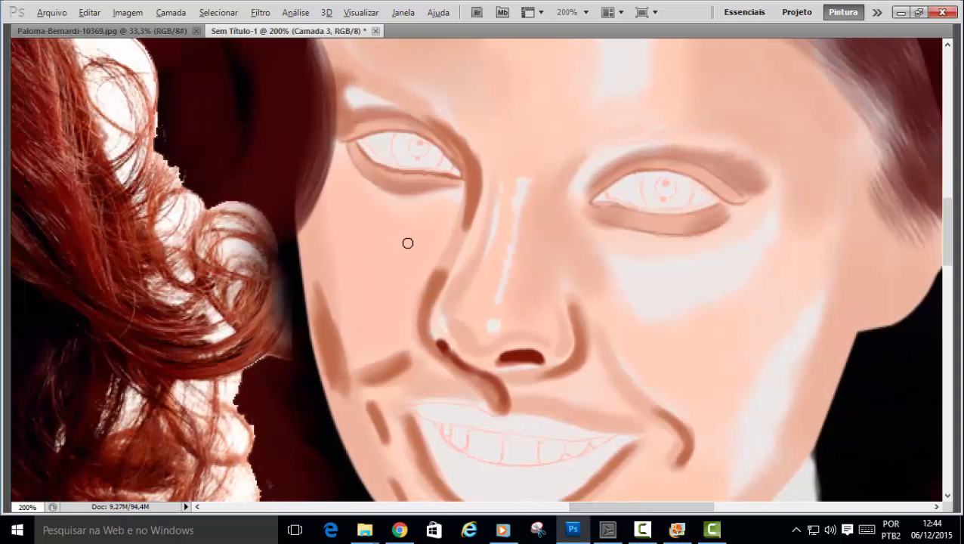
pyautogui.press('alt')
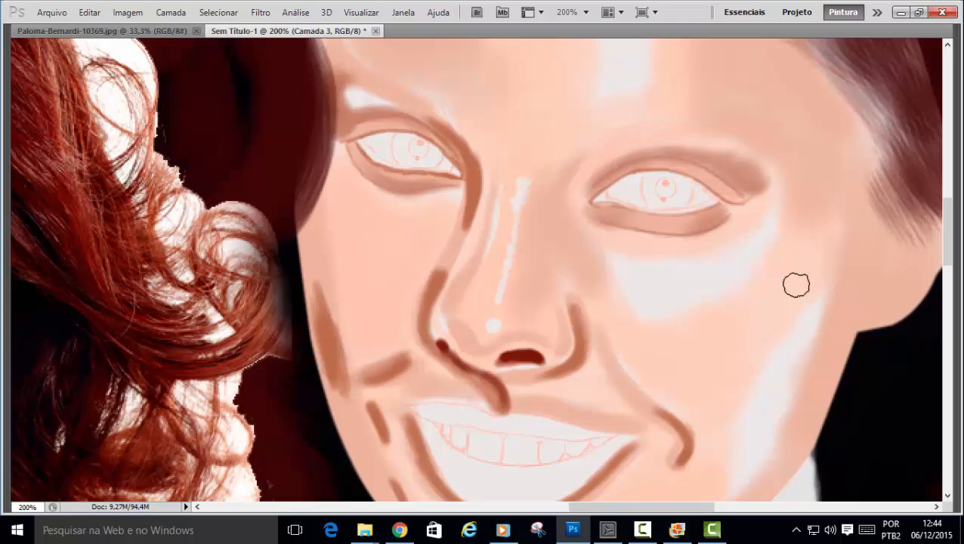
pyautogui.hotkey('ctrl', '-')
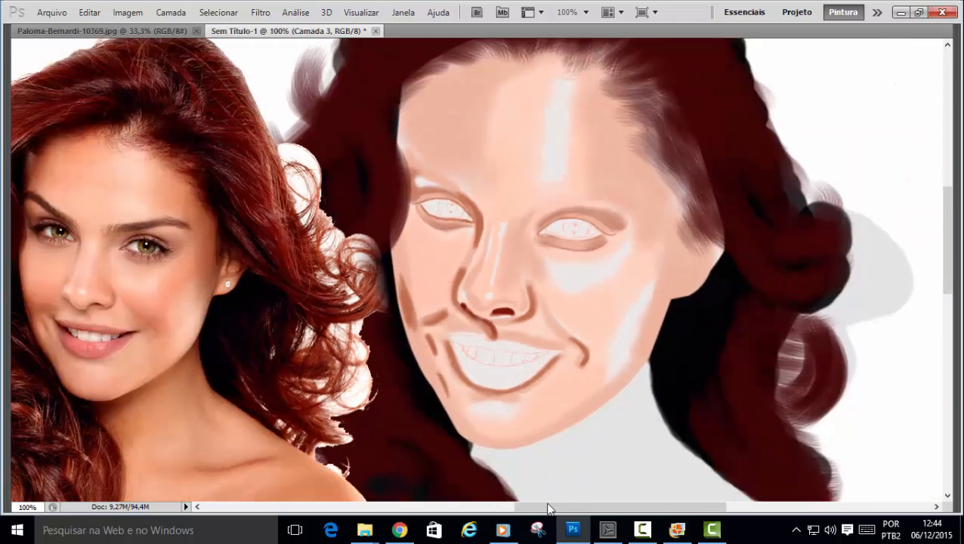
pyautogui.moveTo(548, 508); pyautogui.dragTo(512, 515)
# Choose the Smudge tool from the Blur flyout and set its soft brush to 156 px.
pyautogui.press('Tab')
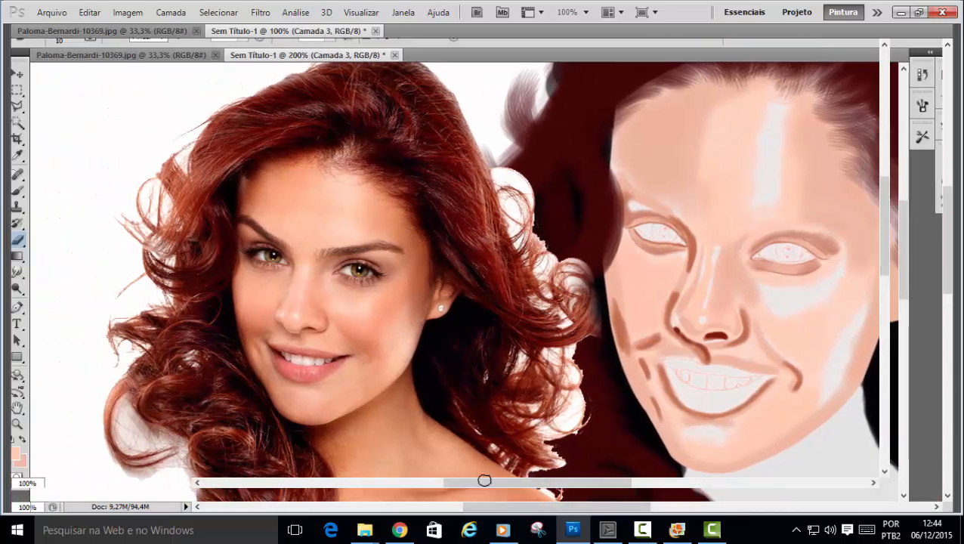
pyautogui.click(17, 273)
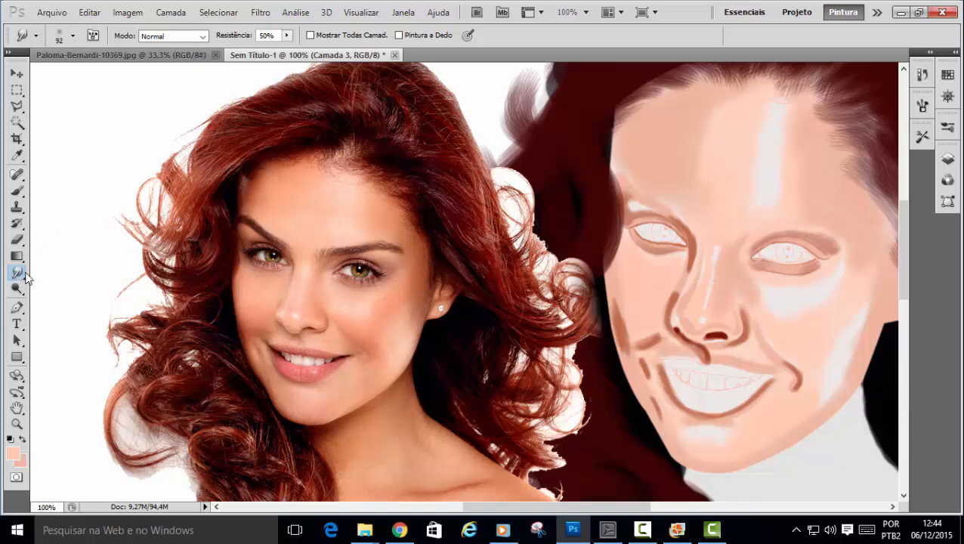
pyautogui.click(17, 274)
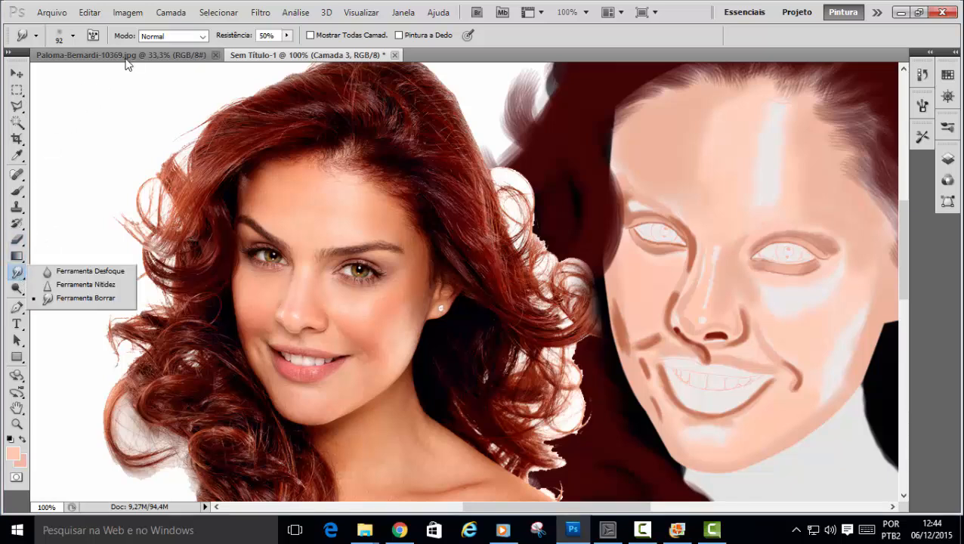
pyautogui.click(93, 35)
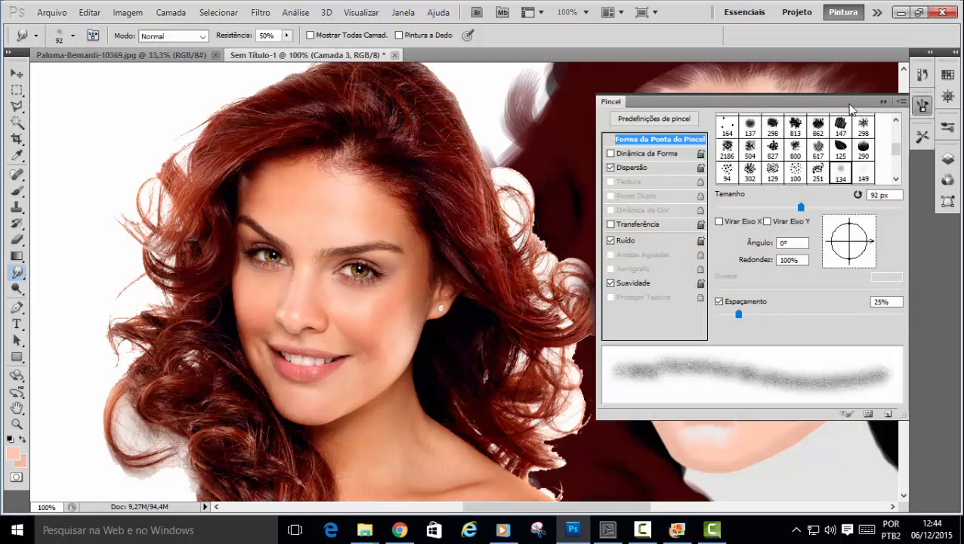
pyautogui.click(882, 103)
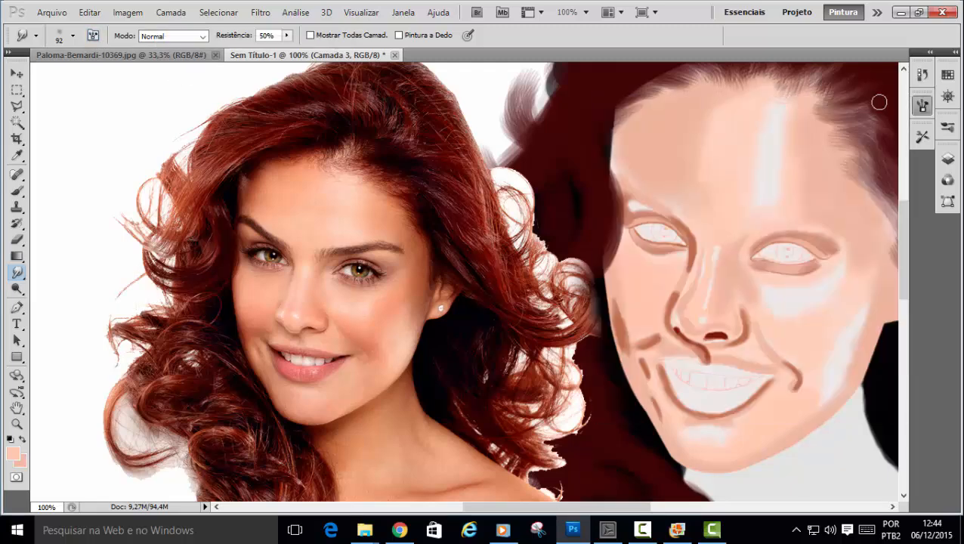
pyautogui.click(74, 36)
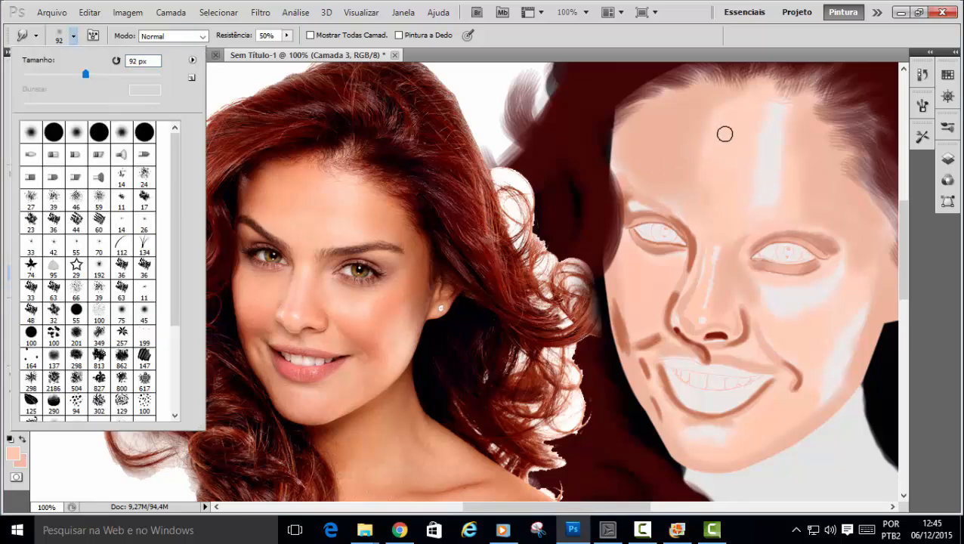
pyautogui.click(641, 33)
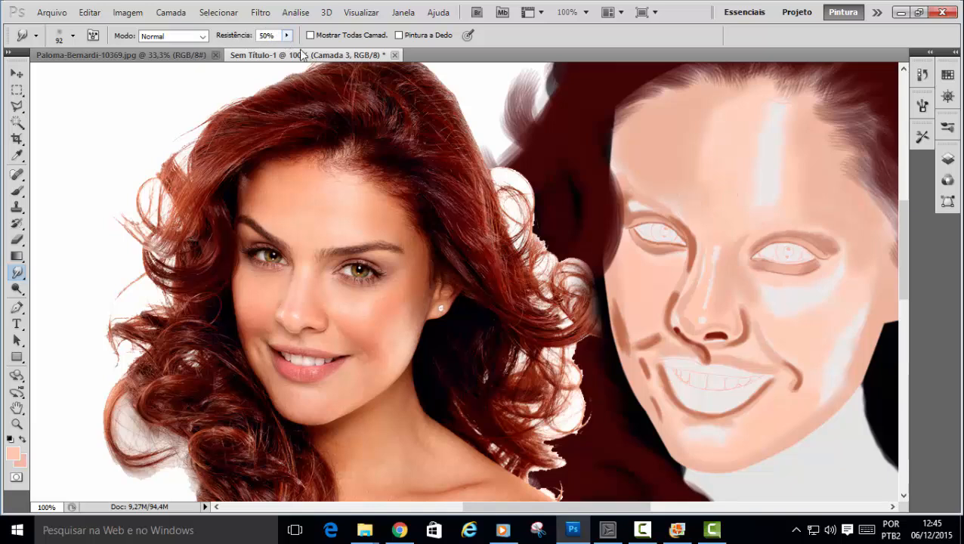
pyautogui.rightClick(694, 143)
pyautogui.moveTo(781, 156); pyautogui.dragTo(795, 157)
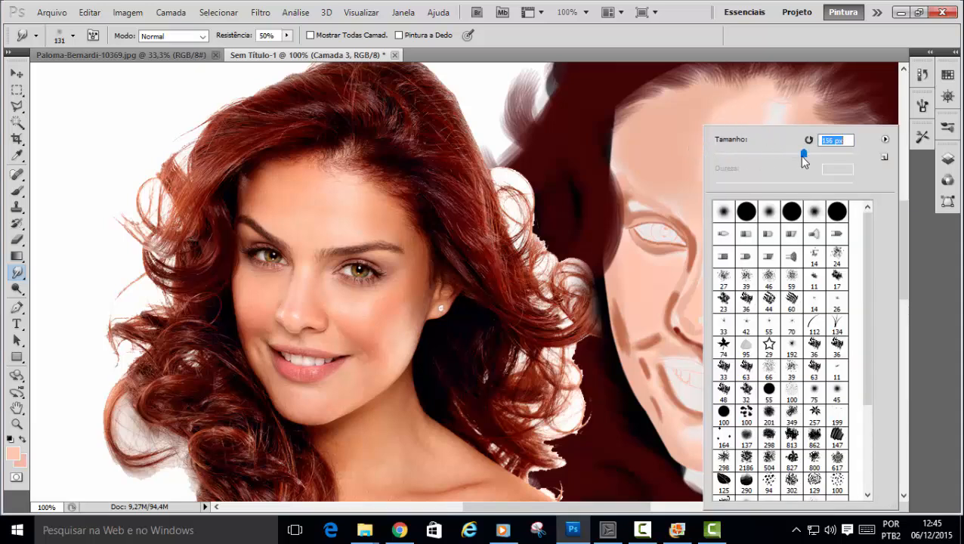
pyautogui.click(876, 47)
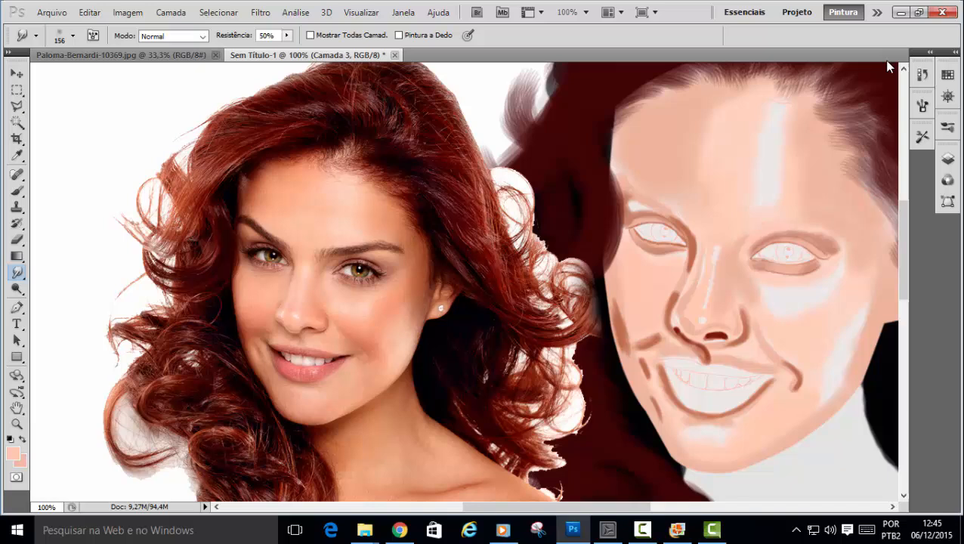
# Select pele 01 and Camada 3 together and merge them with Ctrl+E.
pyautogui.click(947, 159)
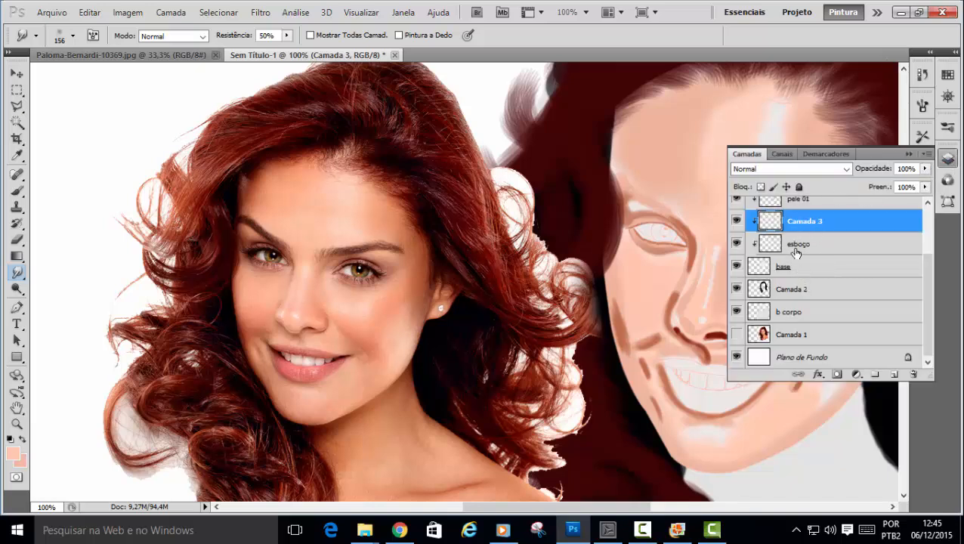
pyautogui.moveTo(928, 278); pyautogui.dragTo(876, 240)
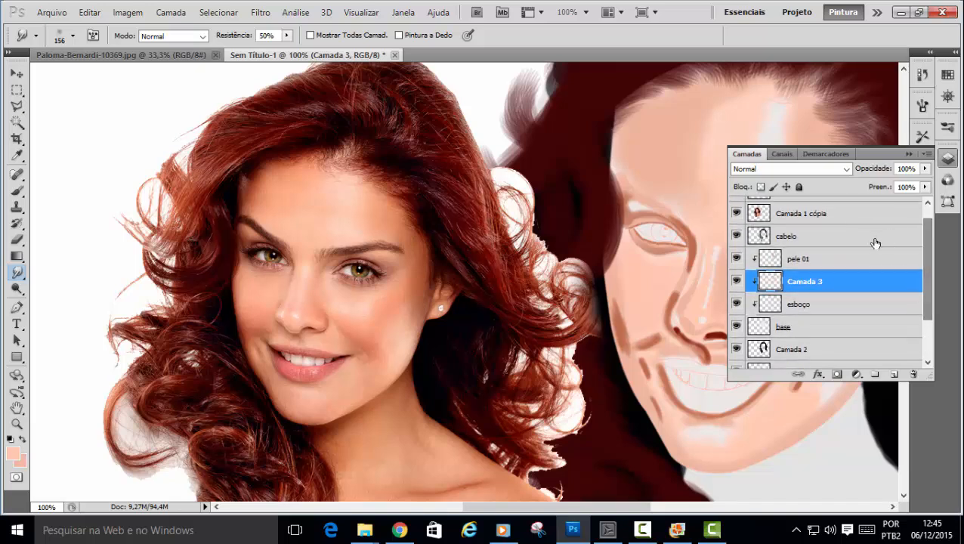
pyautogui.click(833, 260)
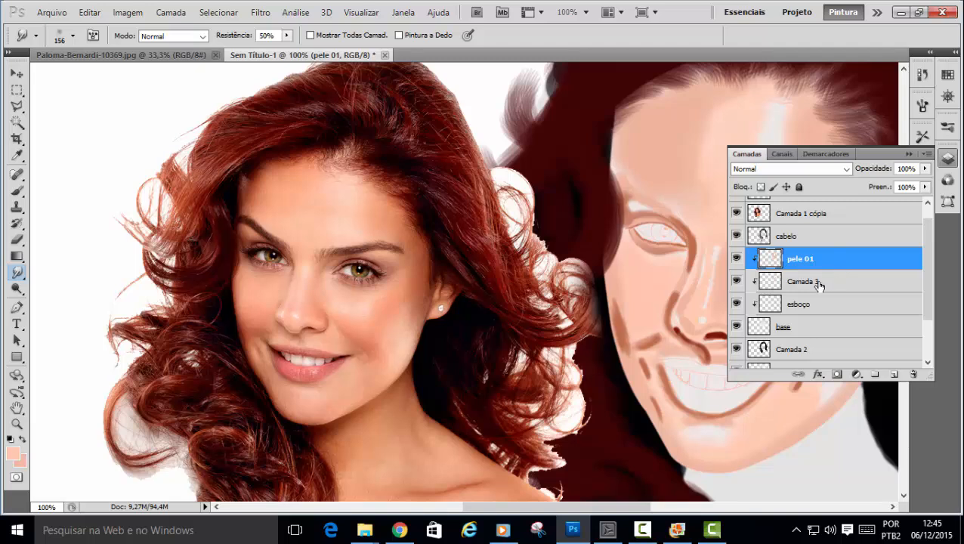
pyautogui.keyDown('shift'); pyautogui.click(828, 282); pyautogui.keyUp('shift')
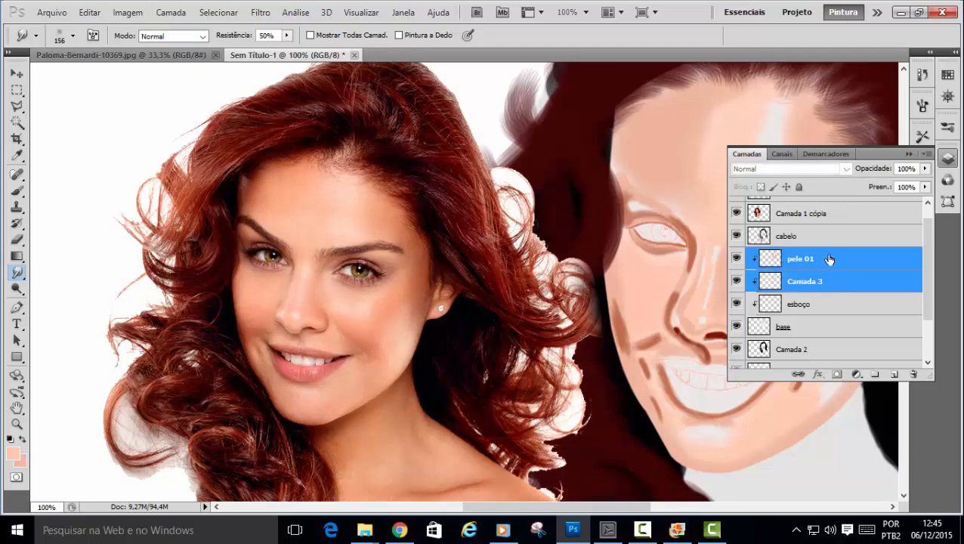
pyautogui.hotkey('ctrl', 'e')
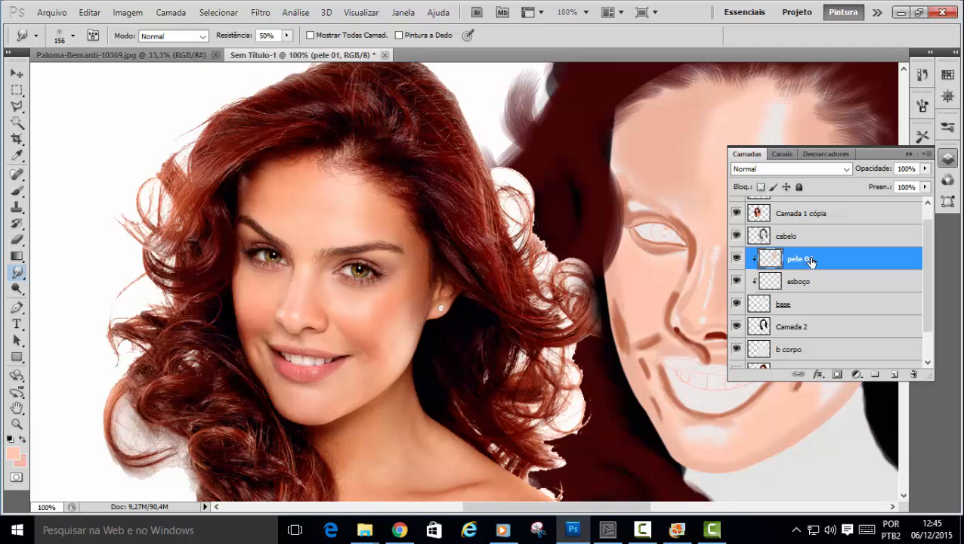
pyautogui.click(908, 156)
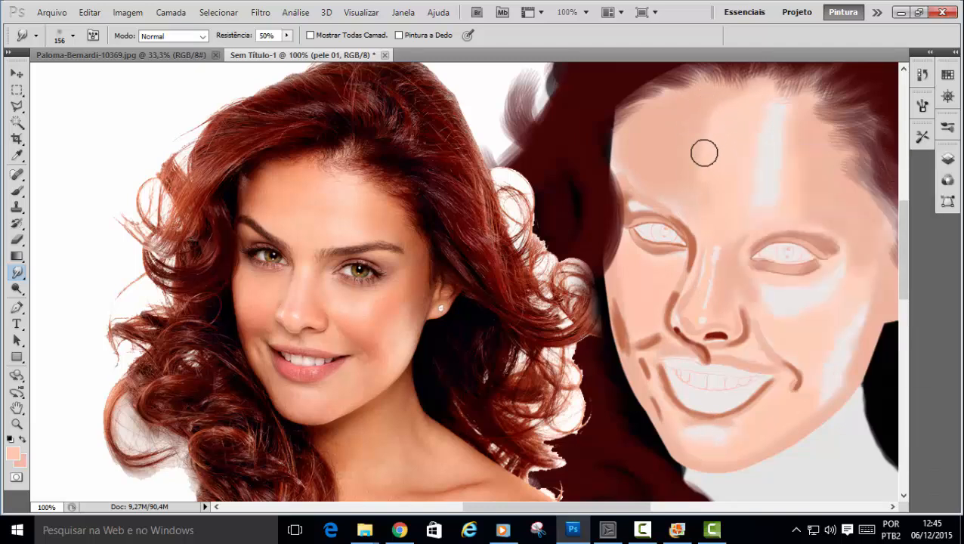
# Revert to the Mesclar Camadas history state, discarding the forehead smudge strokes.
pyautogui.click(644, 532)
pyautogui.click(643, 532)
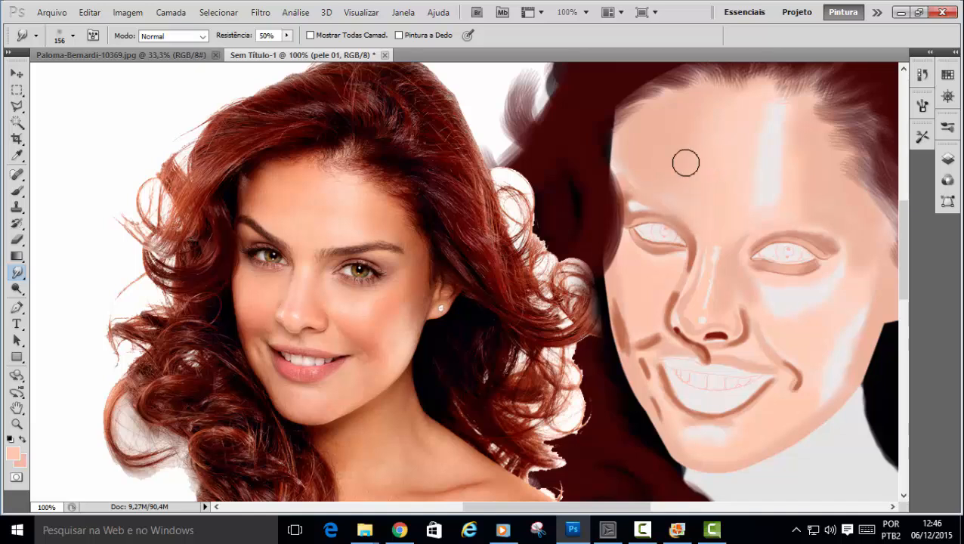
pyautogui.click(286, 35)
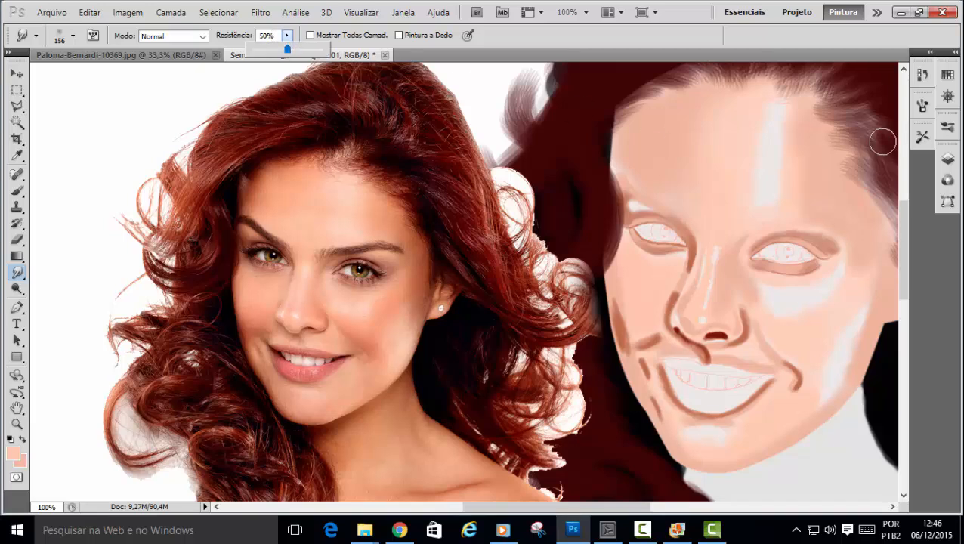
pyautogui.click(921, 75)
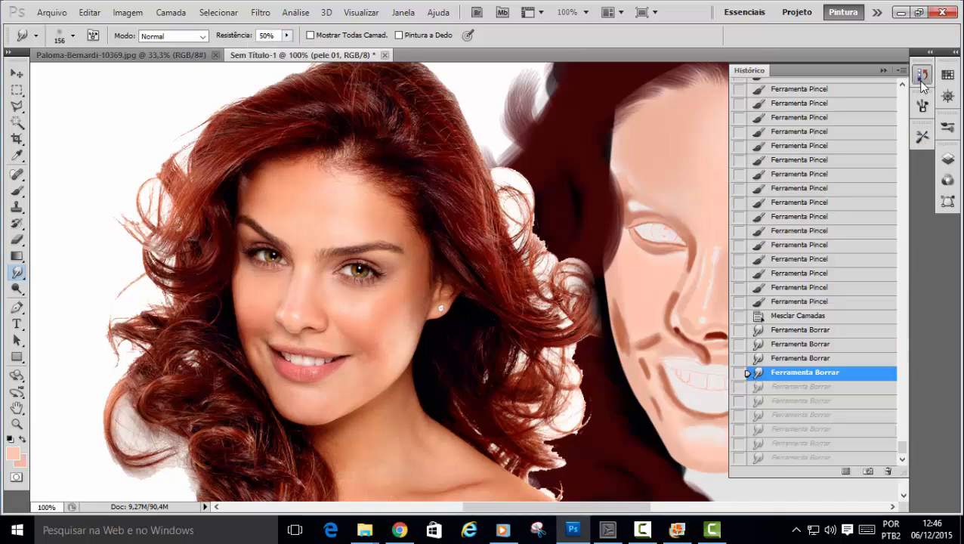
pyautogui.click(796, 330)
pyautogui.click(802, 317)
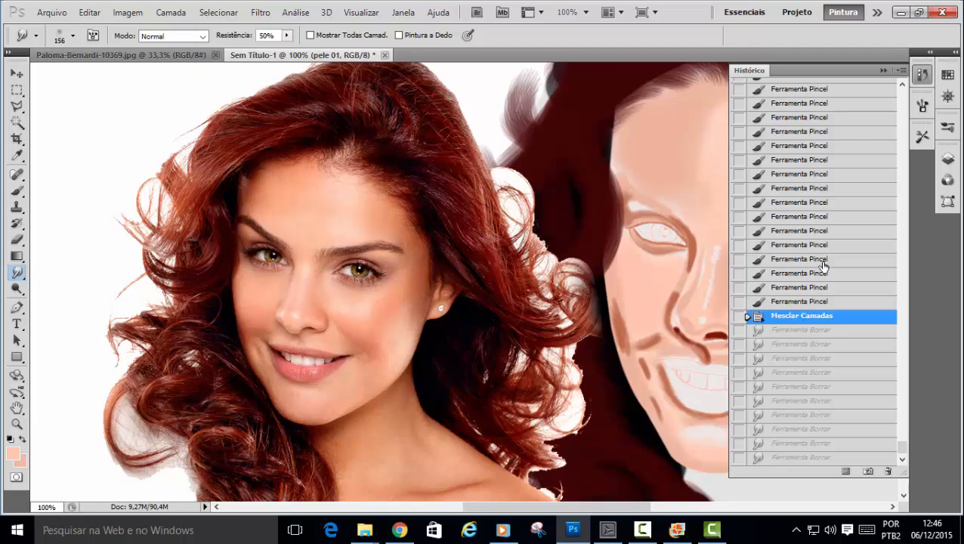
pyautogui.click(883, 70)
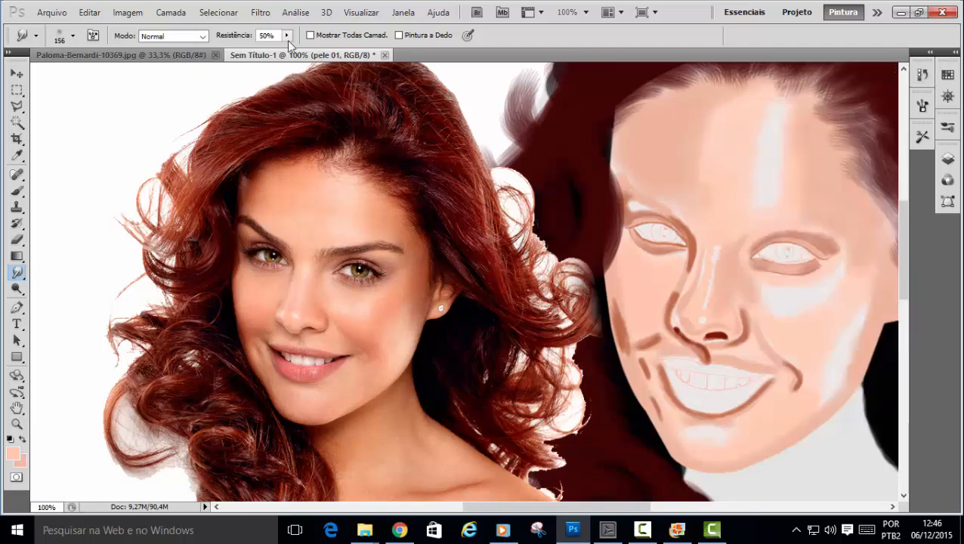
# Set smudge strength to 30% and brush size to 98 px, then soften the cheek highlight at 200%.
pyautogui.click(285, 39)
pyautogui.moveTo(287, 48); pyautogui.dragTo(275, 58)
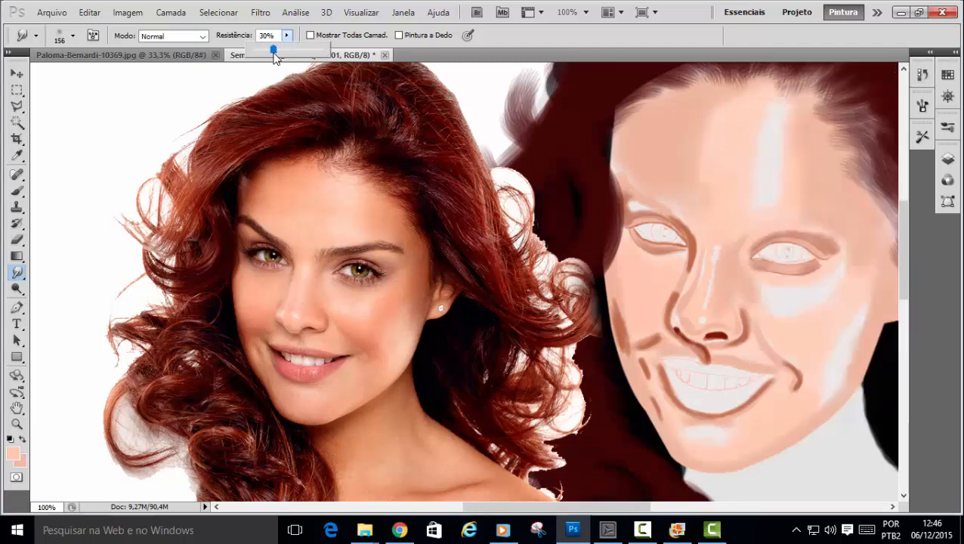
pyautogui.rightClick(714, 165)
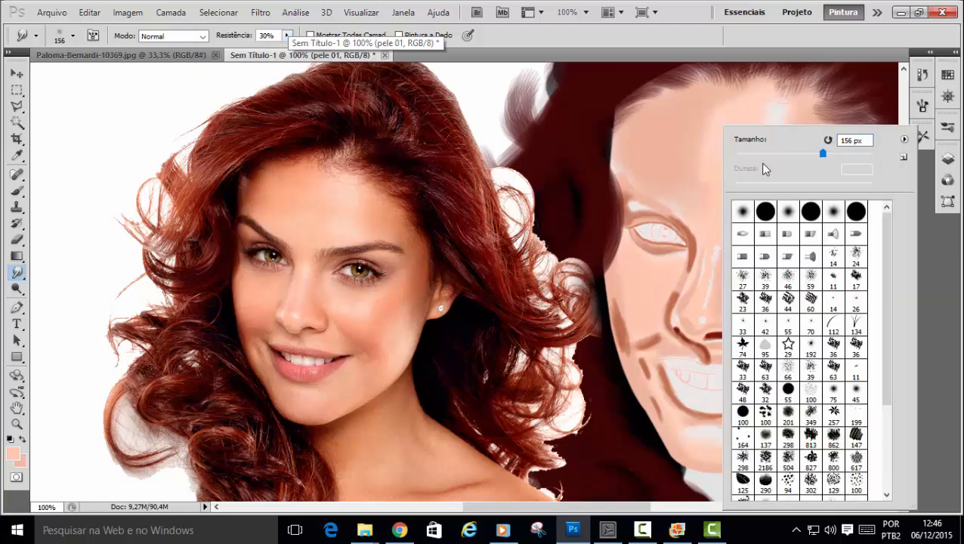
pyautogui.moveTo(823, 155); pyautogui.dragTo(801, 156)
pyautogui.click(703, 133)
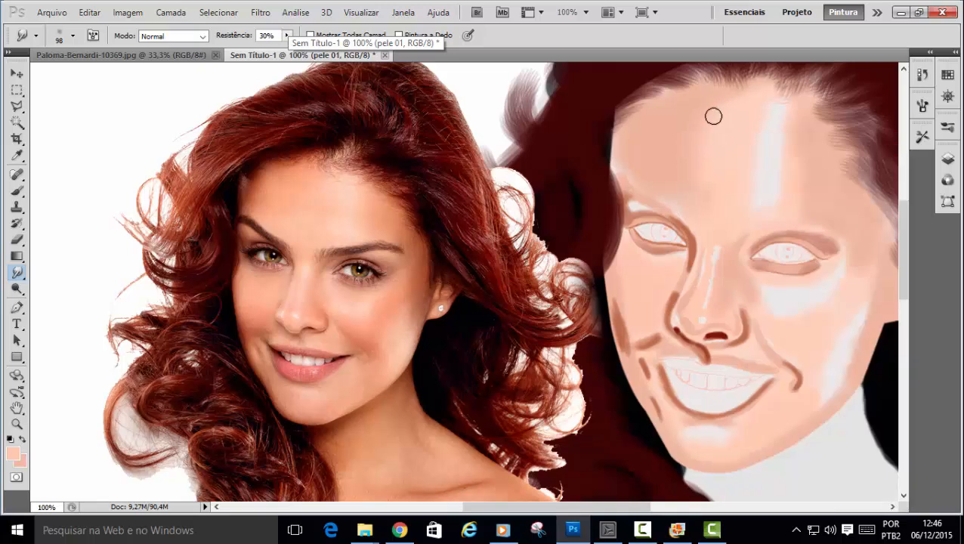
pyautogui.click(73, 36)
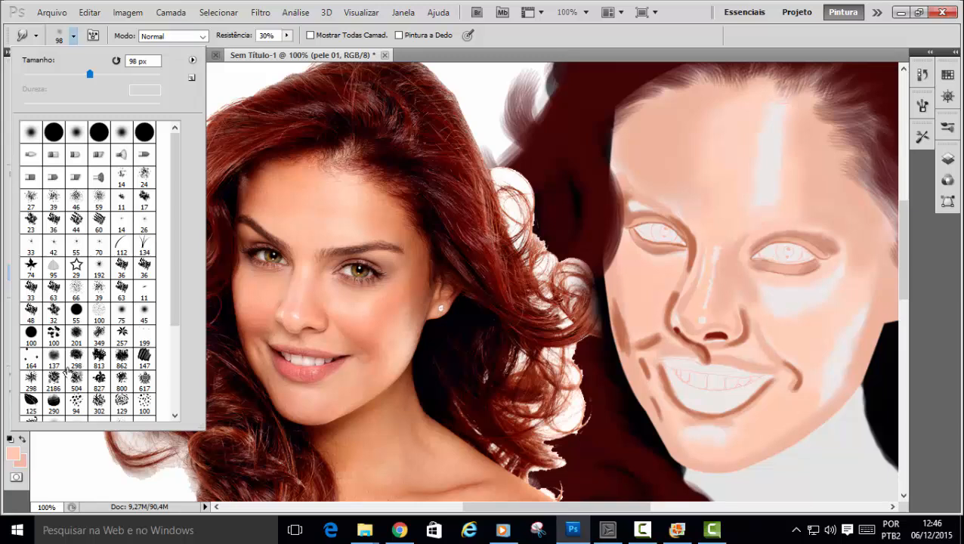
pyautogui.click(522, 40)
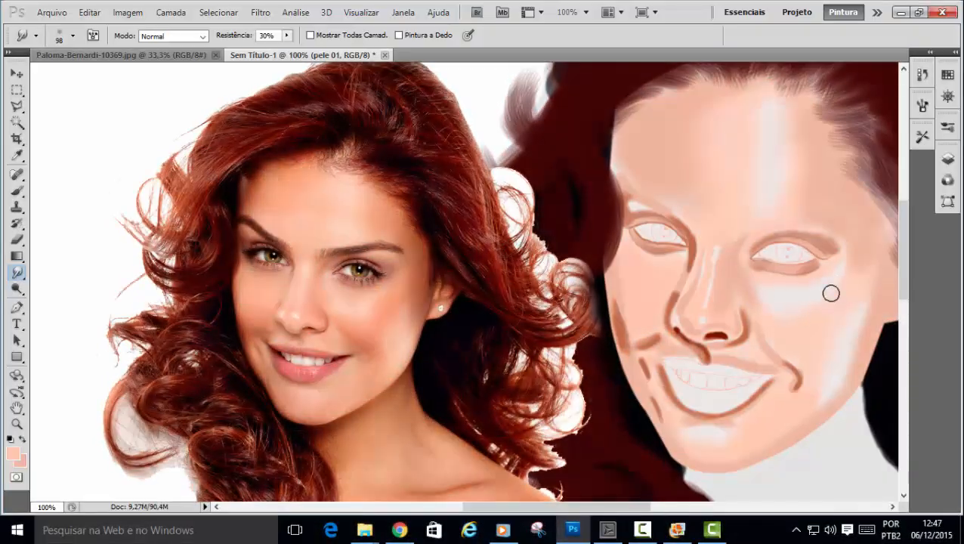
pyautogui.hotkey('ctrl', '+')
pyautogui.moveTo(560, 507); pyautogui.dragTo(643, 506)
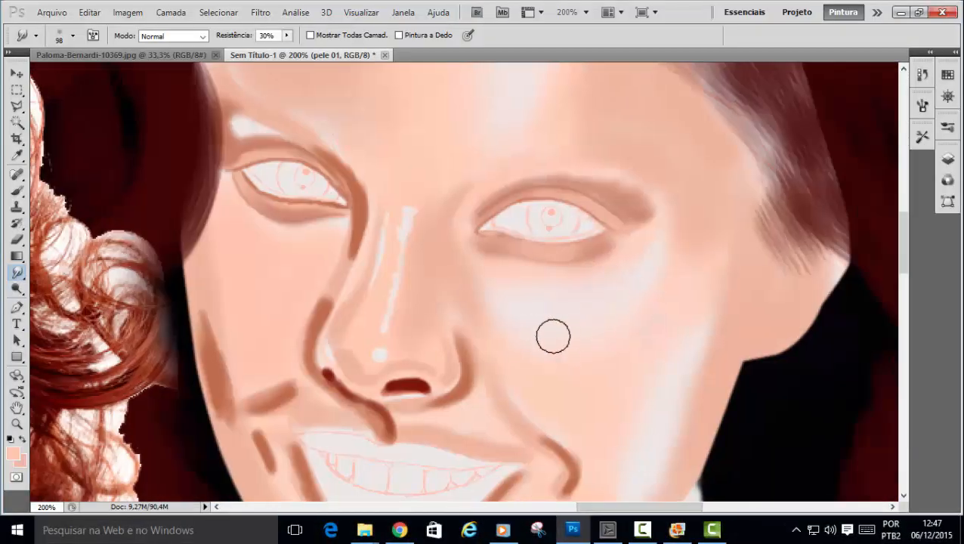
pyautogui.moveTo(704, 347)
pyautogui.mouseDown()
pyautogui.moveTo(728, 324)
pyautogui.moveTo(688, 418)
pyautogui.mouseUp()
# With a 38 px brush, smudge the highlight above the left eye, the eye corner and the nose line.
pyautogui.rightClick(656, 191)
pyautogui.moveTo(795, 140); pyautogui.dragTo(772, 140)
pyautogui.write('38')
pyautogui.press('Return')
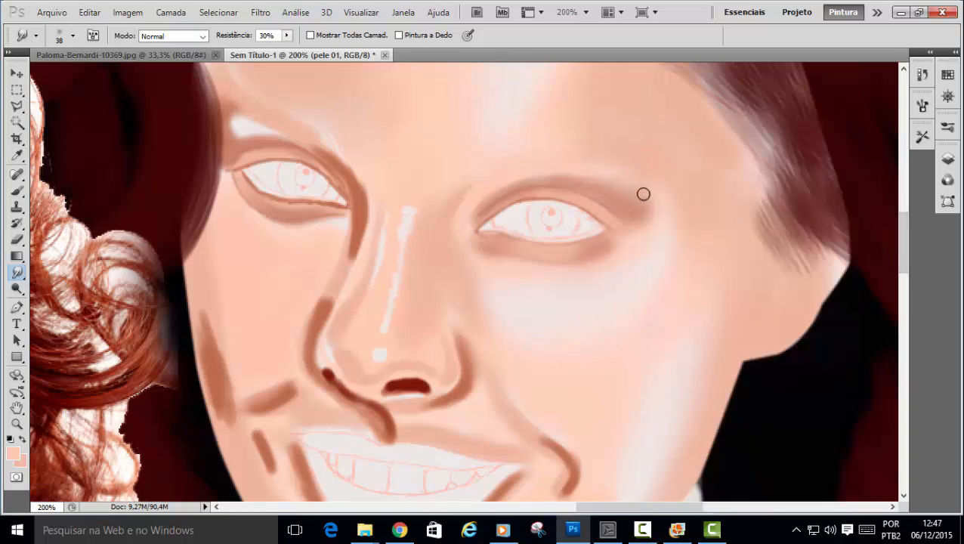
pyautogui.moveTo(231, 119)
pyautogui.mouseDown()
pyautogui.moveTo(245, 140)
pyautogui.moveTo(234, 113)
pyautogui.mouseUp()
pyautogui.moveTo(364, 160)
pyautogui.mouseDown()
pyautogui.moveTo(357, 225)
pyautogui.moveTo(336, 267)
pyautogui.moveTo(348, 245)
pyautogui.mouseUp()
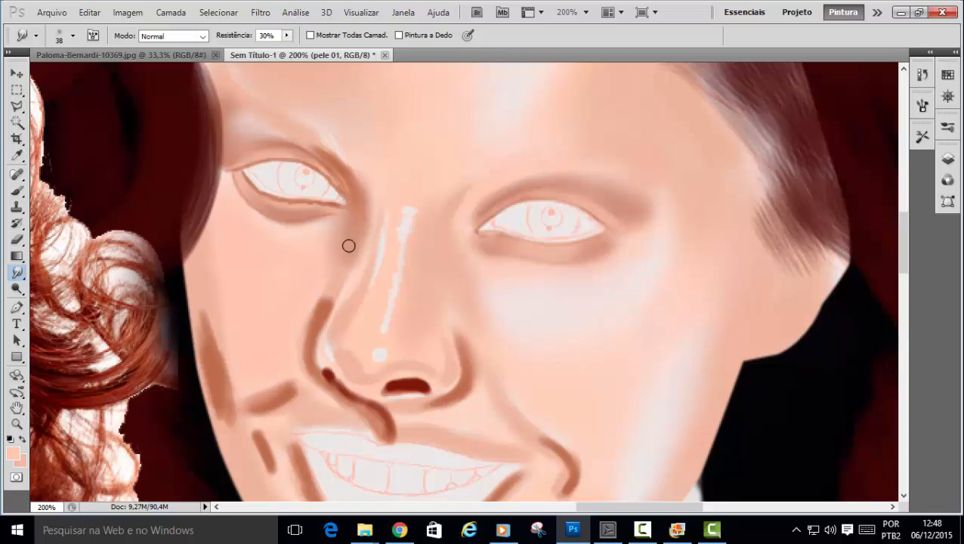
pyautogui.moveTo(649, 507); pyautogui.dragTo(627, 507)
pyautogui.moveTo(483, 280)
pyautogui.mouseDown()
pyautogui.moveTo(459, 325)
pyautogui.moveTo(483, 299)
pyautogui.moveTo(466, 372)
pyautogui.mouseUp()
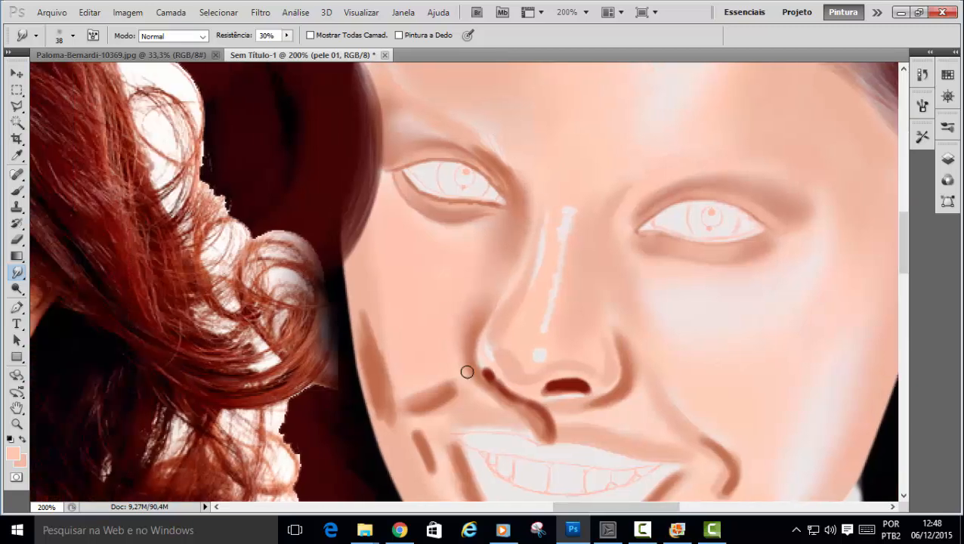
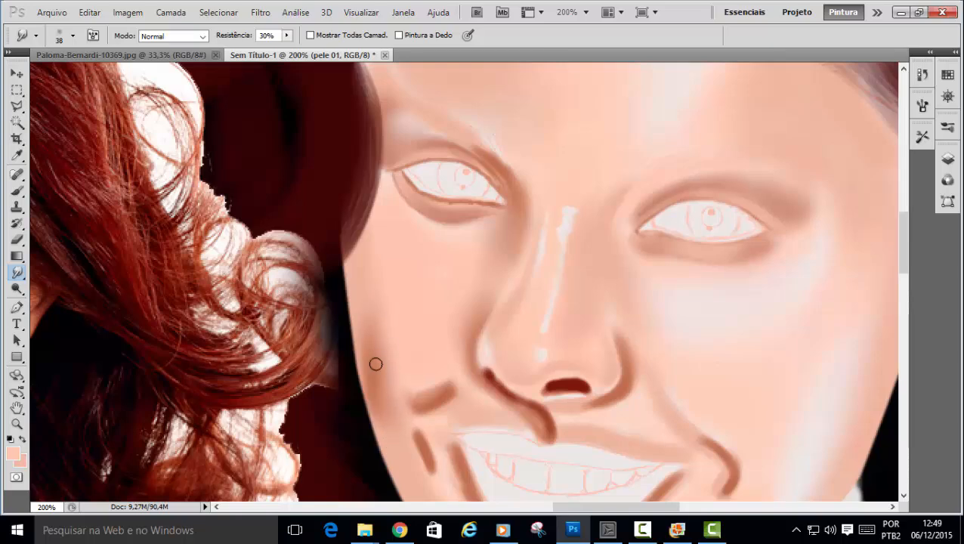
# Zoom out to 100% and back to 200% on the painted face, then select the Eyedropper tool.
pyautogui.hotkey('ctrl', '-')
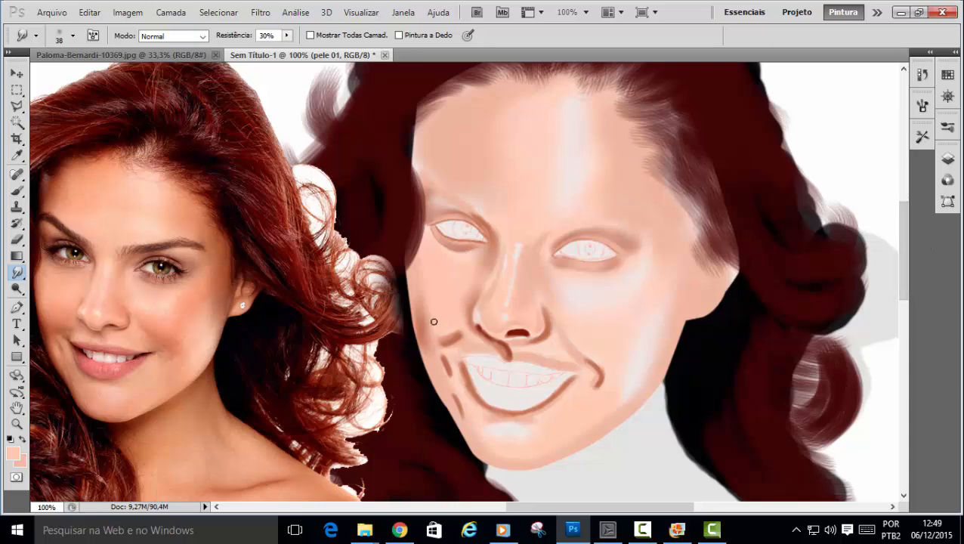
pyautogui.hotkey('ctrl', '+')
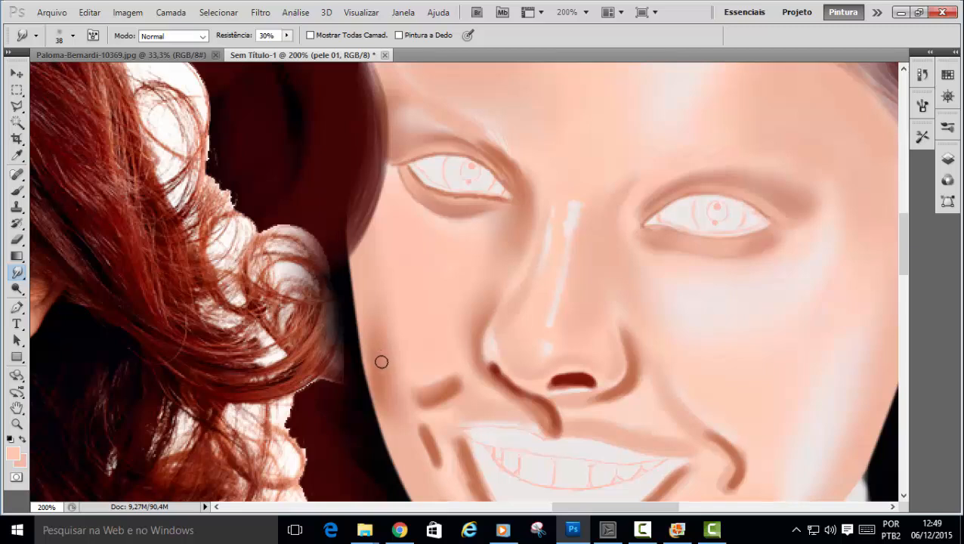
pyautogui.click(17, 155)
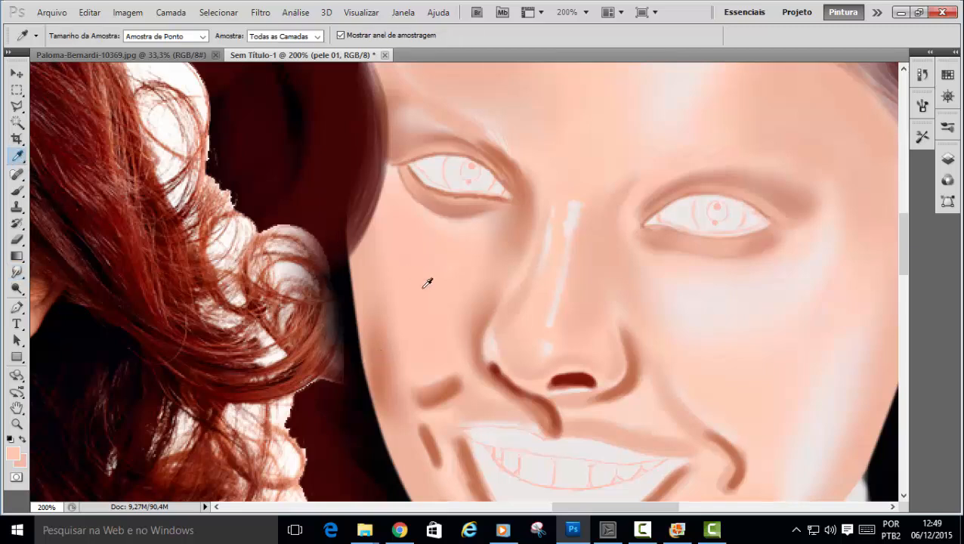
# Sample a darker tan skin colour from the cheek and switch to the Brush tool.
pyautogui.click(387, 360)
pyautogui.press('b')
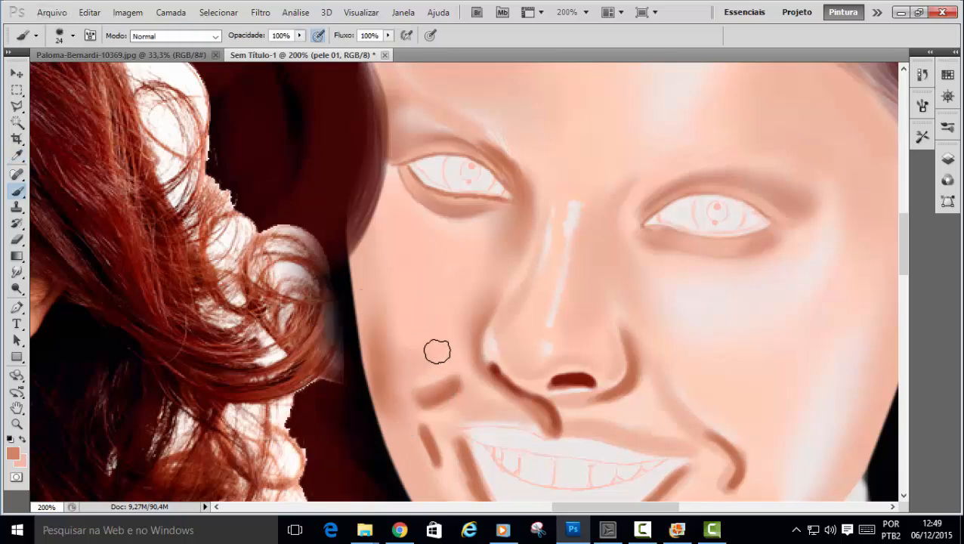
pyautogui.moveTo(566, 507); pyautogui.dragTo(503, 509)
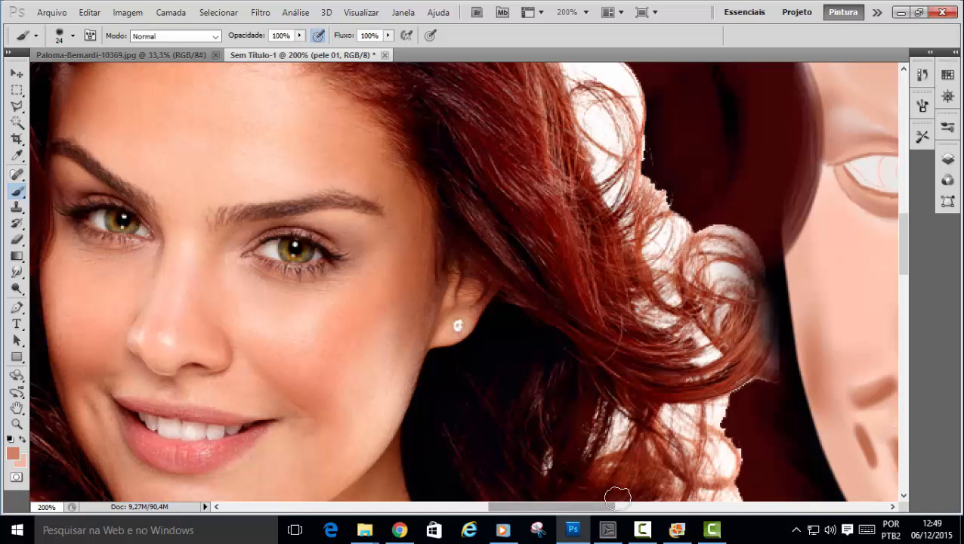
# Hide the panels, then undo an unwanted diagonal shading stroke across the cheek.
pyautogui.press('Tab')
pyautogui.moveTo(623, 509)
pyautogui.mouseDown()
pyautogui.moveTo(617, 514)
pyautogui.moveTo(626, 513)
pyautogui.mouseUp()
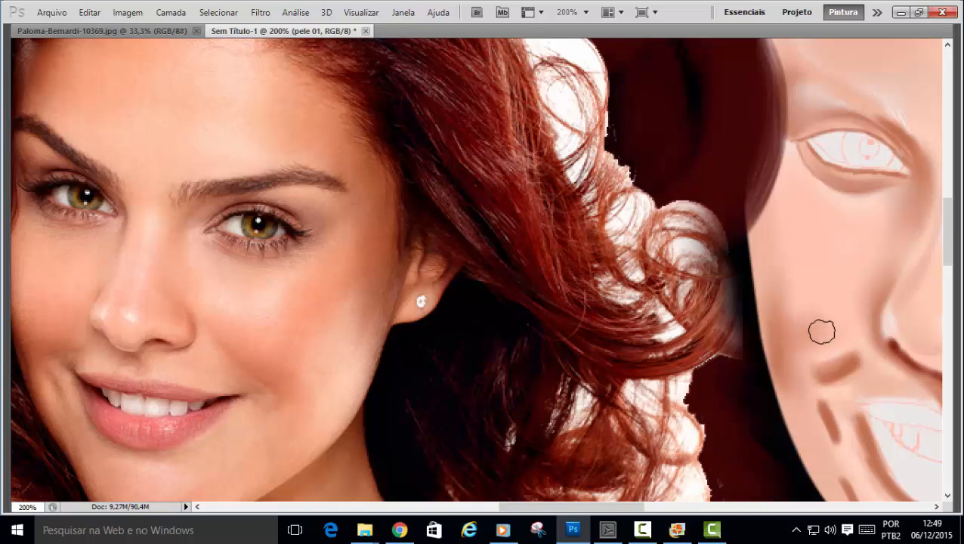
pyautogui.keyDown('shift'); pyautogui.click(865, 281); pyautogui.keyUp('shift')
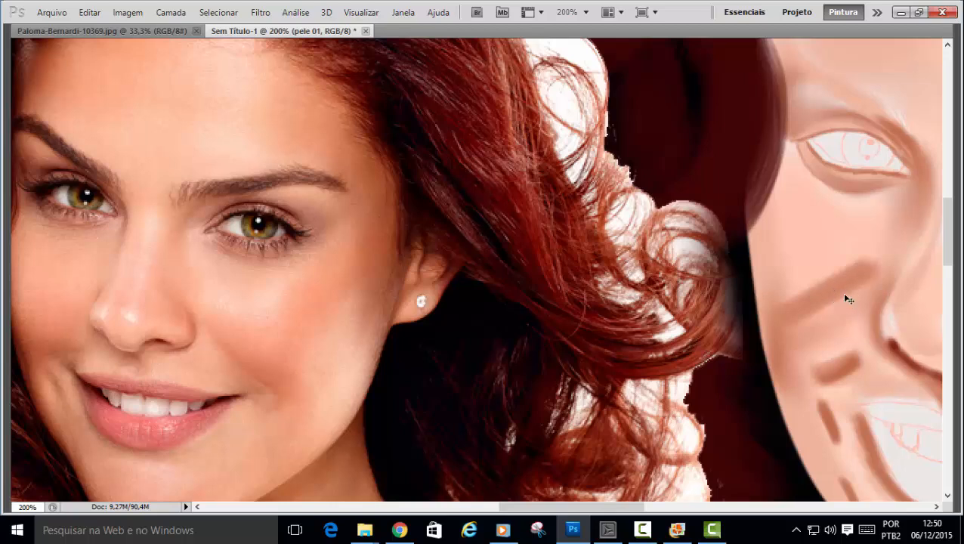
pyautogui.hotkey('ctrl', 'z')
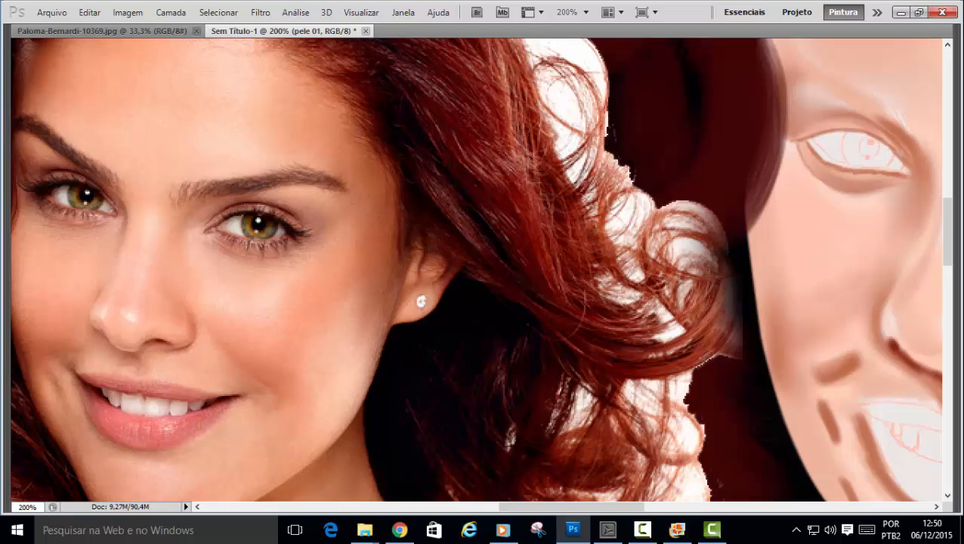
pyautogui.hscroll(-3, 687, 410)
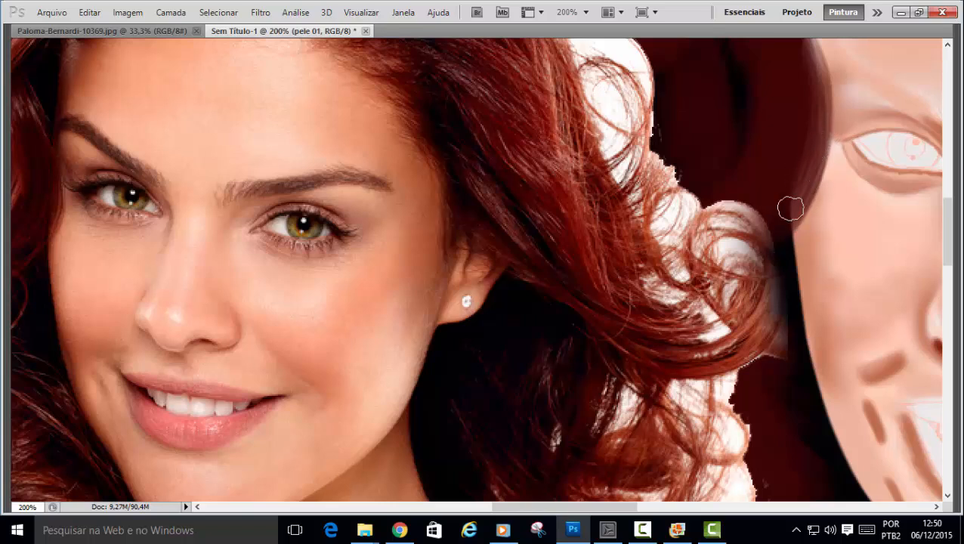
# Paint darker tan shading along the cheek edge down toward the jaw.
pyautogui.moveTo(617, 507); pyautogui.dragTo(634, 505)
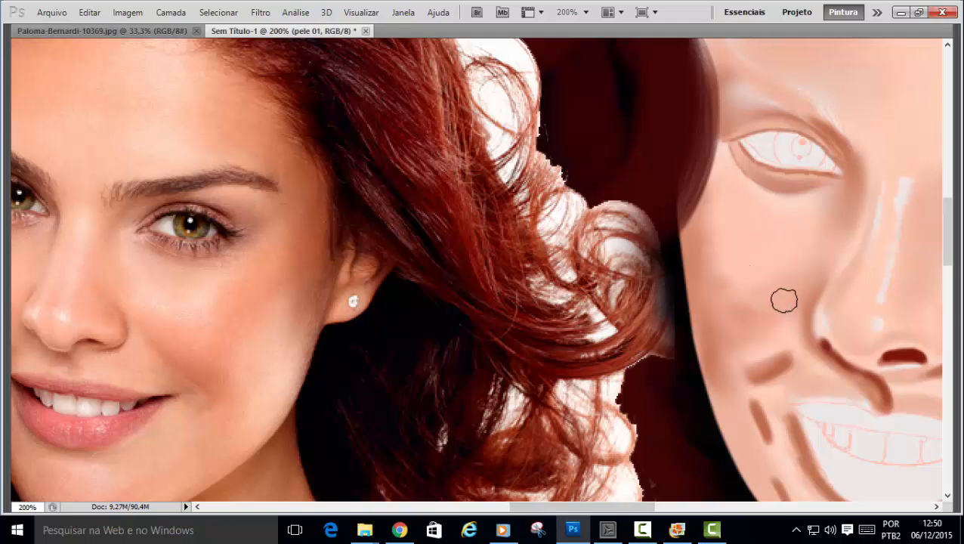
pyautogui.moveTo(604, 506); pyautogui.dragTo(578, 506)
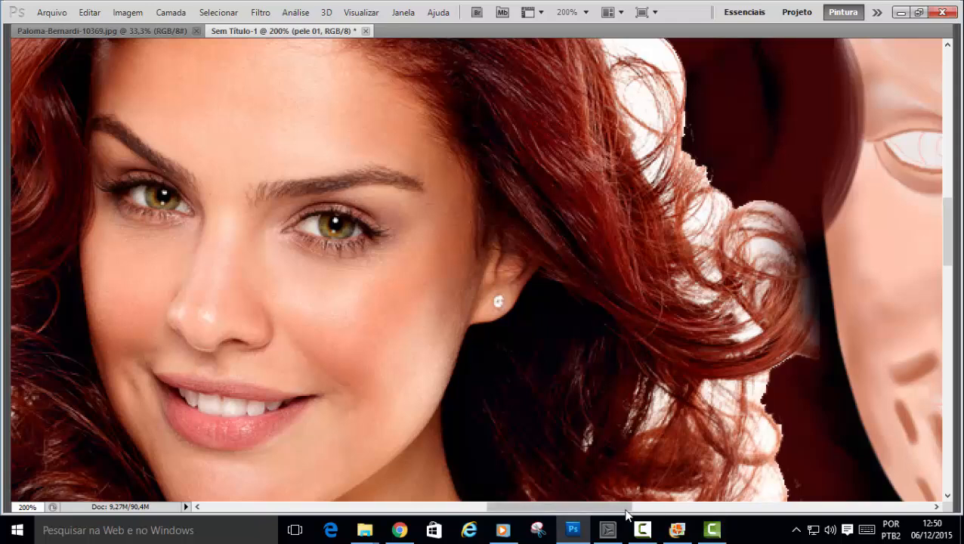
pyautogui.moveTo(626, 508); pyautogui.dragTo(678, 508)
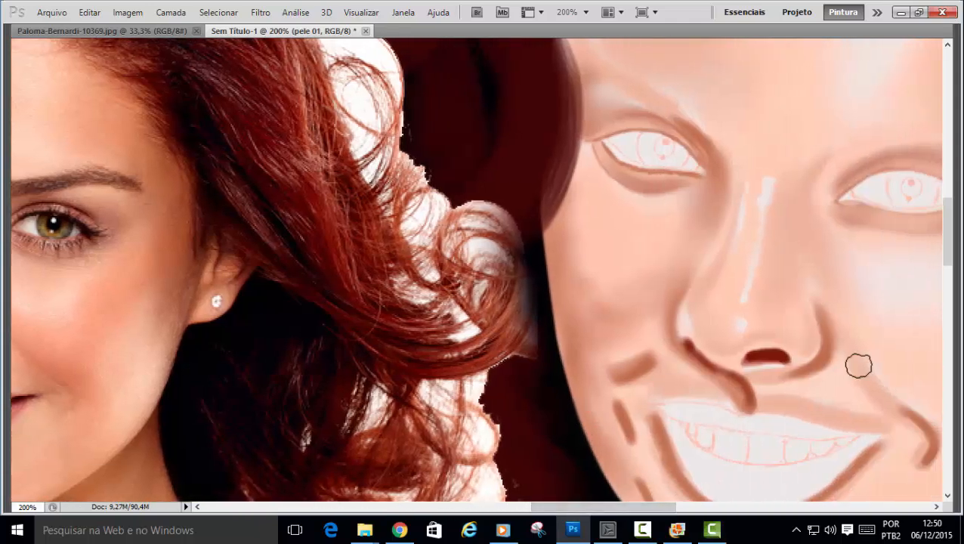
pyautogui.moveTo(948, 256); pyautogui.dragTo(949, 273)
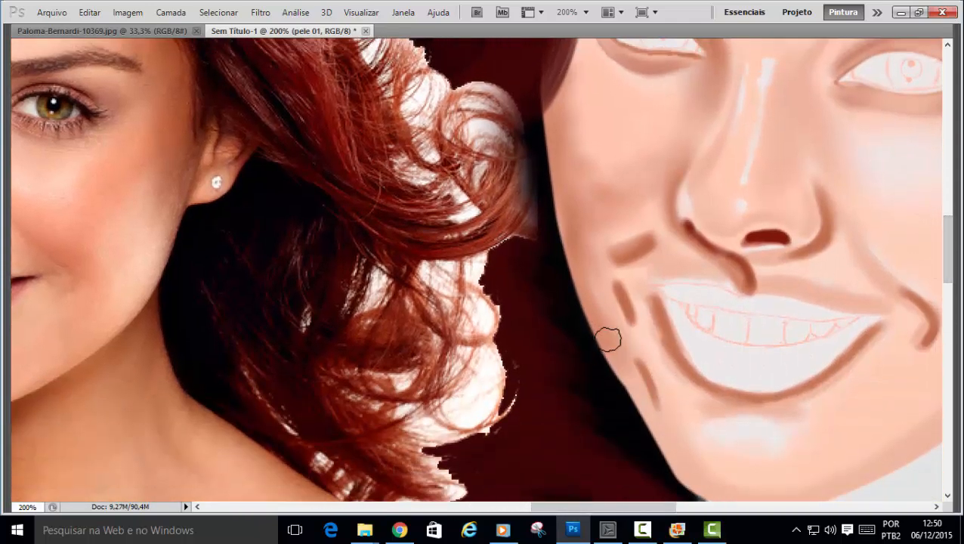
pyautogui.moveTo(629, 388); pyautogui.dragTo(708, 500)
pyautogui.moveTo(631, 507); pyautogui.dragTo(659, 507)
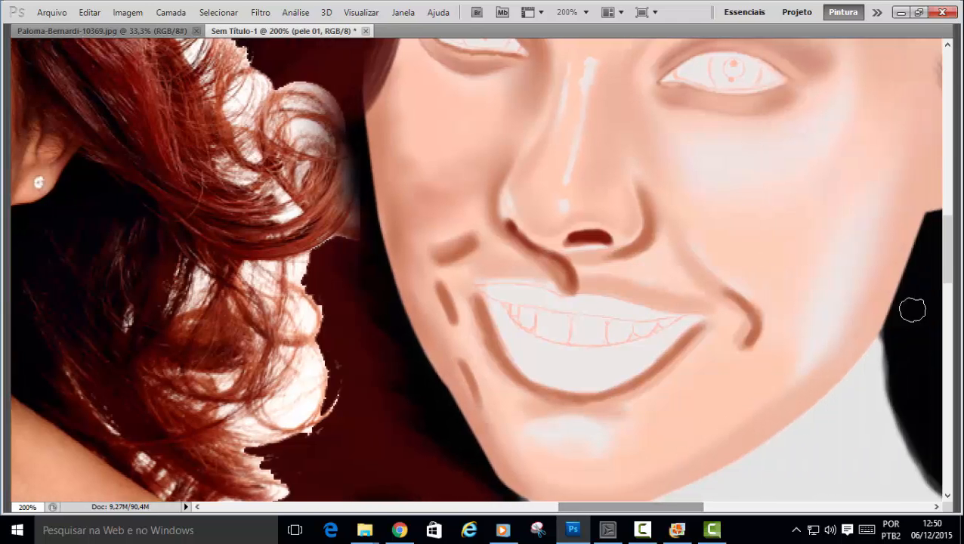
pyautogui.moveTo(948, 266); pyautogui.dragTo(948, 279)
# Blend shading along the lower jaw, chin edge and upper right jawline, then restore the panels.
pyautogui.moveTo(519, 412)
pyautogui.mouseDown()
pyautogui.moveTo(558, 423)
pyautogui.moveTo(542, 402)
pyautogui.moveTo(516, 398)
pyautogui.moveTo(568, 424)
pyautogui.moveTo(655, 414)
pyautogui.moveTo(806, 338)
pyautogui.moveTo(838, 291)
pyautogui.mouseUp()
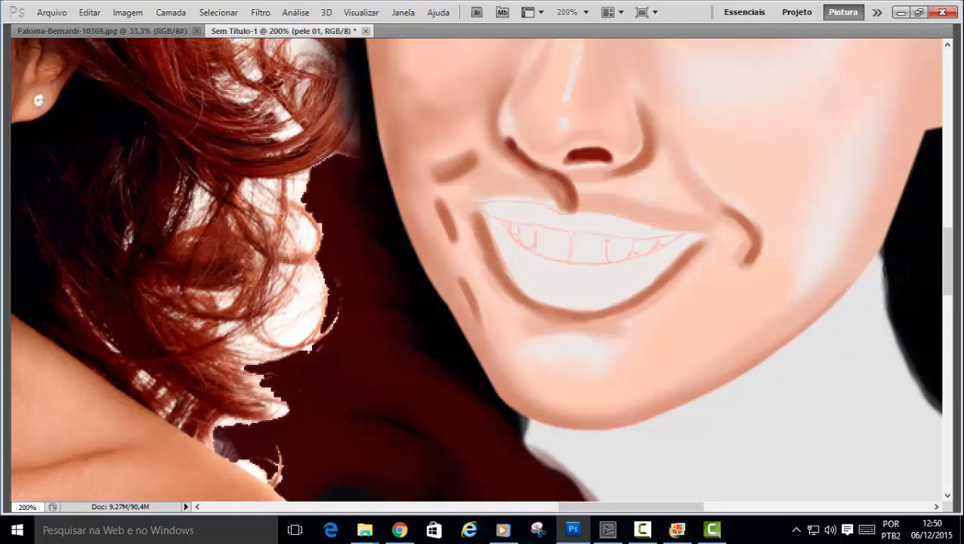
pyautogui.moveTo(499, 400)
pyautogui.mouseDown()
pyautogui.moveTo(543, 424)
pyautogui.moveTo(676, 407)
pyautogui.moveTo(656, 414)
pyautogui.moveTo(835, 312)
pyautogui.moveTo(870, 263)
pyautogui.mouseUp()
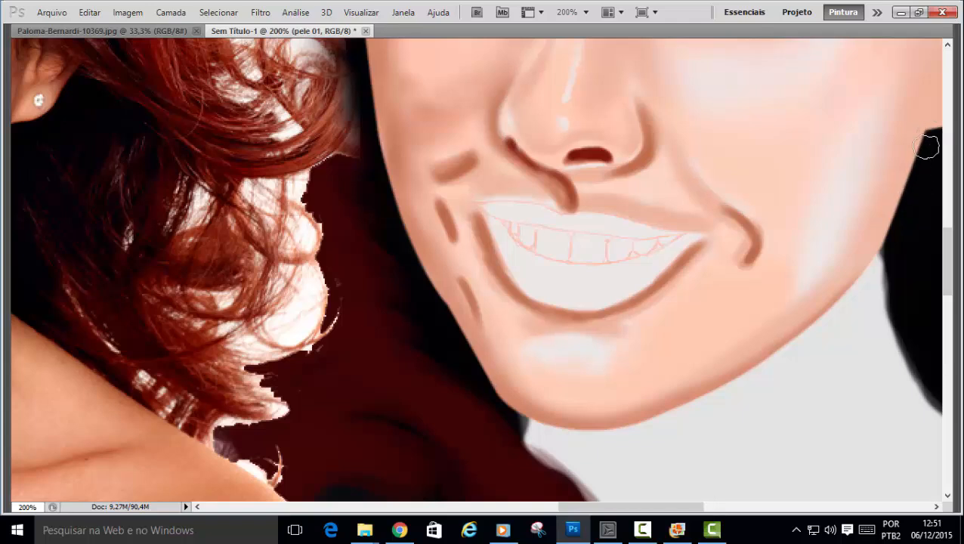
pyautogui.moveTo(927, 145)
pyautogui.mouseDown()
pyautogui.moveTo(903, 197)
pyautogui.moveTo(929, 130)
pyautogui.moveTo(877, 253)
pyautogui.mouseUp()
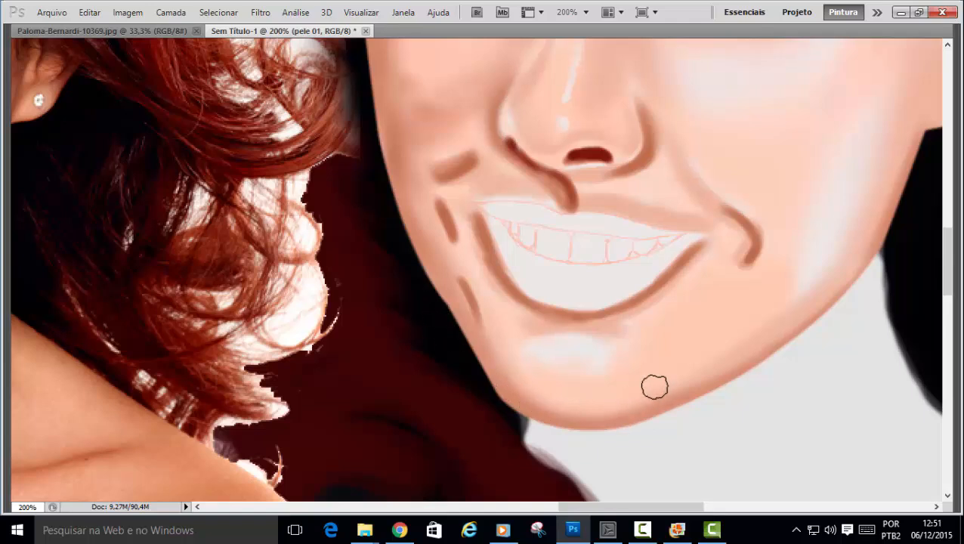
pyautogui.press('Tab')
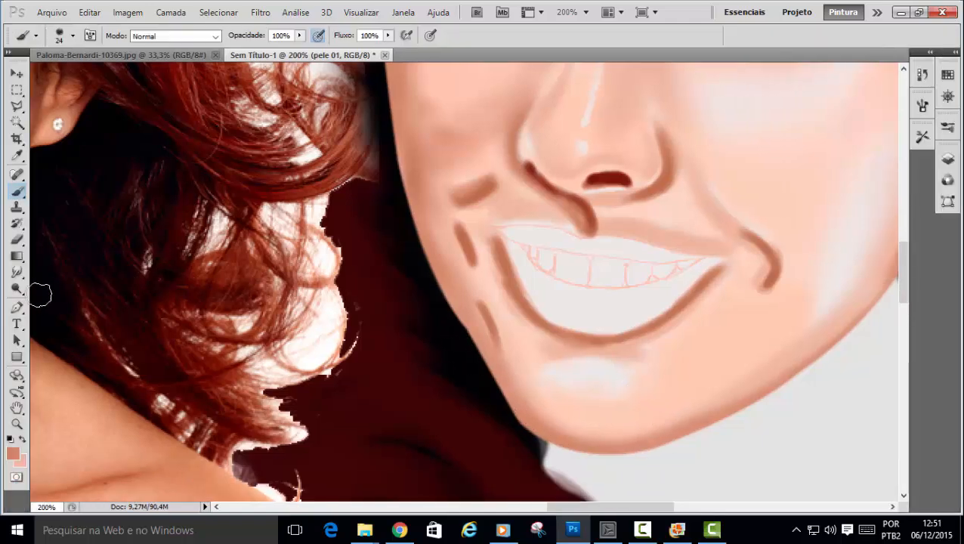
# With the Smudge tool, smear the brown marks beside the mouth up and right, softening their upper edges.
pyautogui.click(17, 273)
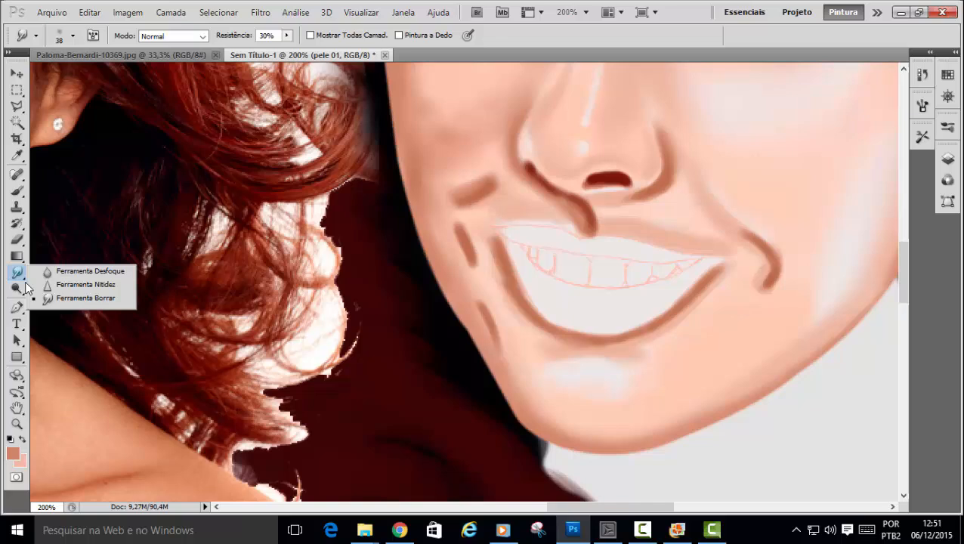
pyautogui.click(85, 299)
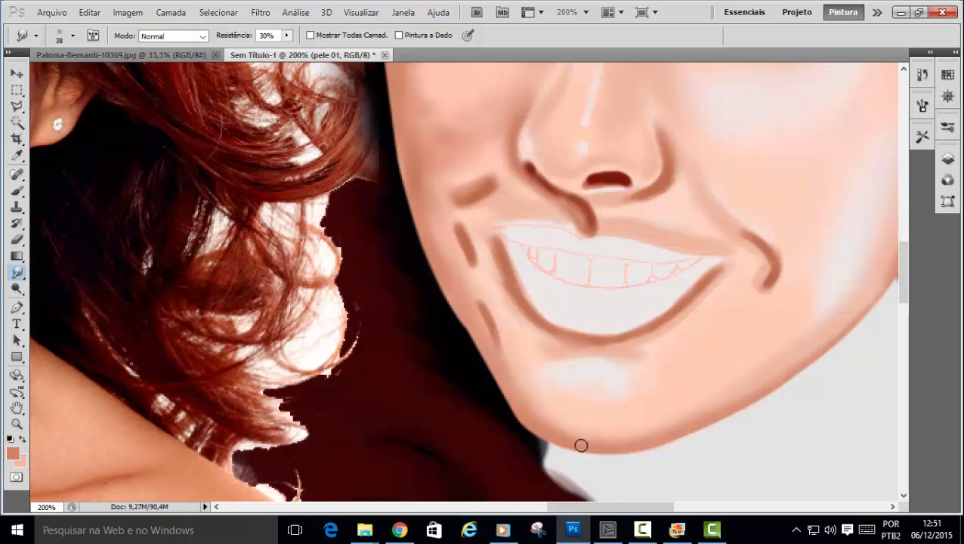
pyautogui.moveTo(558, 511); pyautogui.dragTo(506, 508)
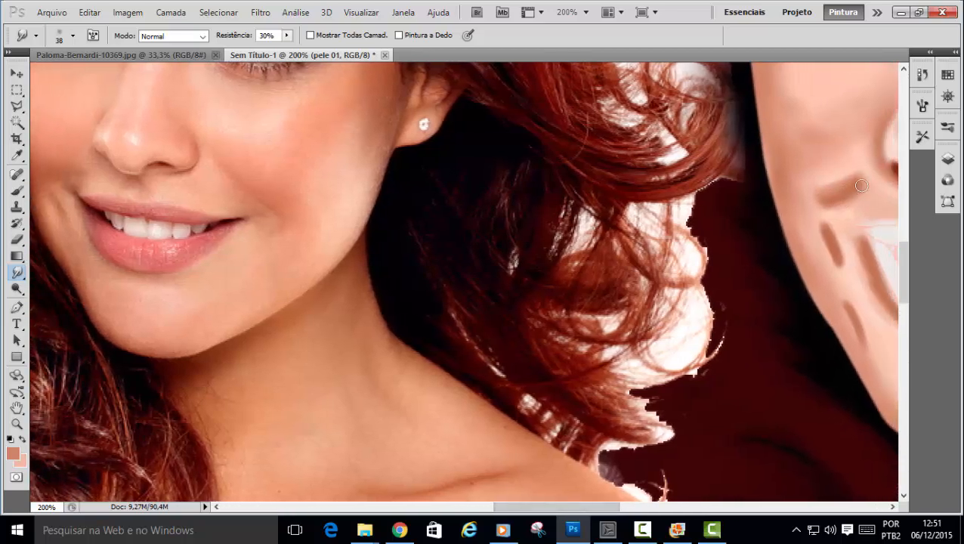
pyautogui.moveTo(849, 194)
pyautogui.mouseDown()
pyautogui.moveTo(862, 176)
pyautogui.moveTo(852, 185)
pyautogui.mouseUp()
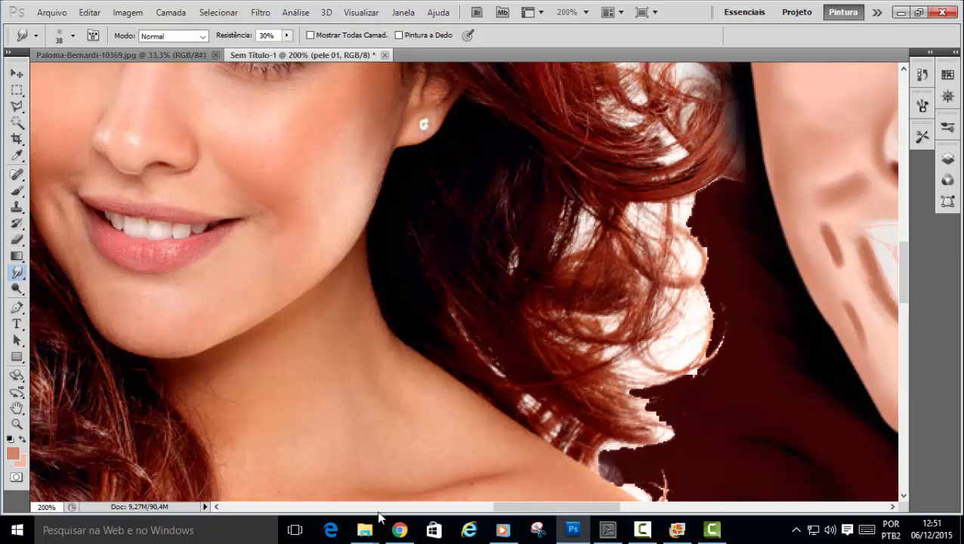
pyautogui.moveTo(501, 508); pyautogui.dragTo(483, 510)
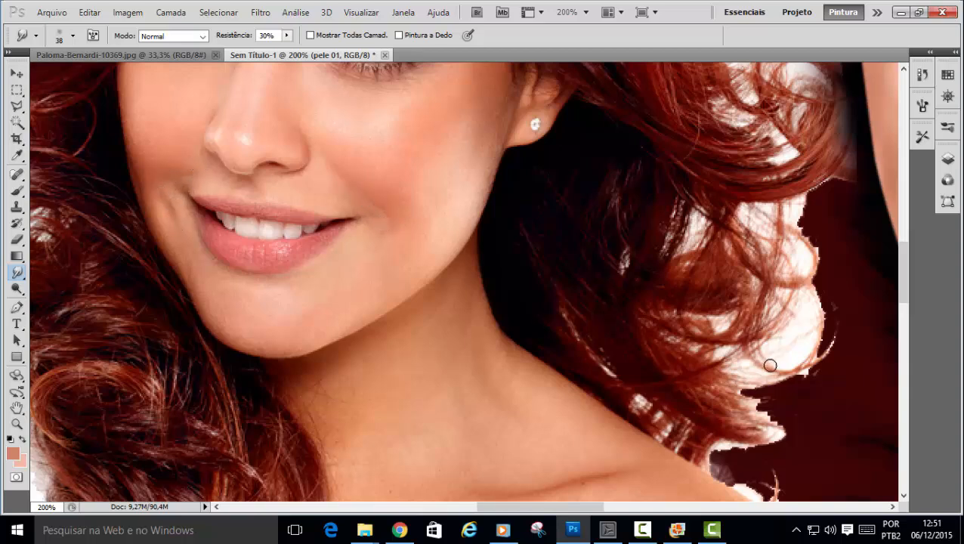
pyautogui.moveTo(577, 510); pyautogui.dragTo(593, 511)
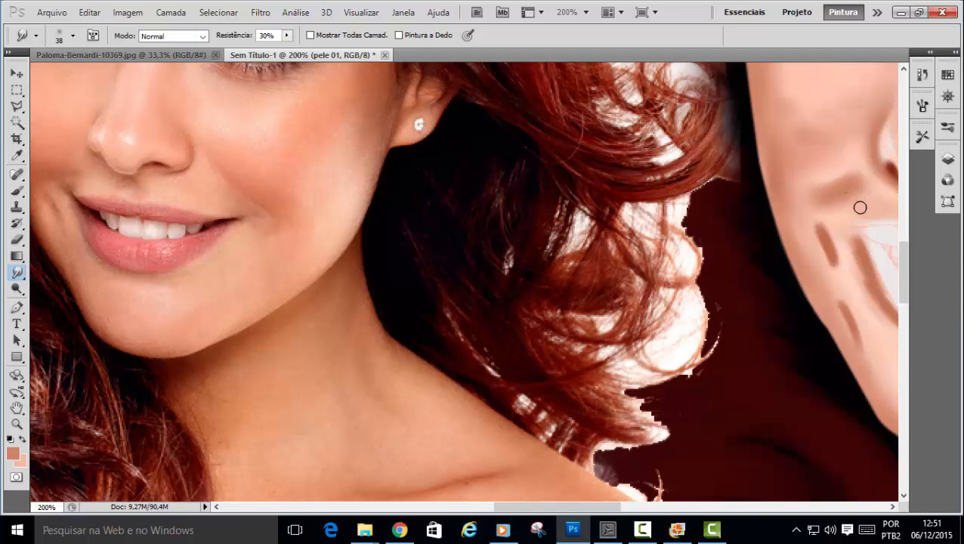
pyautogui.moveTo(853, 239); pyautogui.dragTo(865, 259)
# Smudge the dark cheek streak and the smile crease into soft blended shading at 30% strength.
pyautogui.scroll(-1, 601, 490)
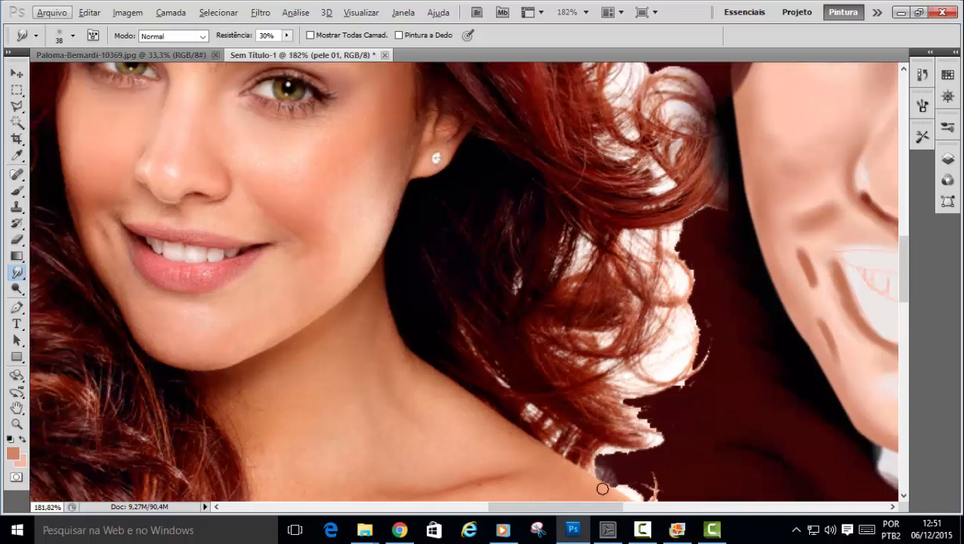
pyautogui.moveTo(597, 511); pyautogui.dragTo(604, 510)
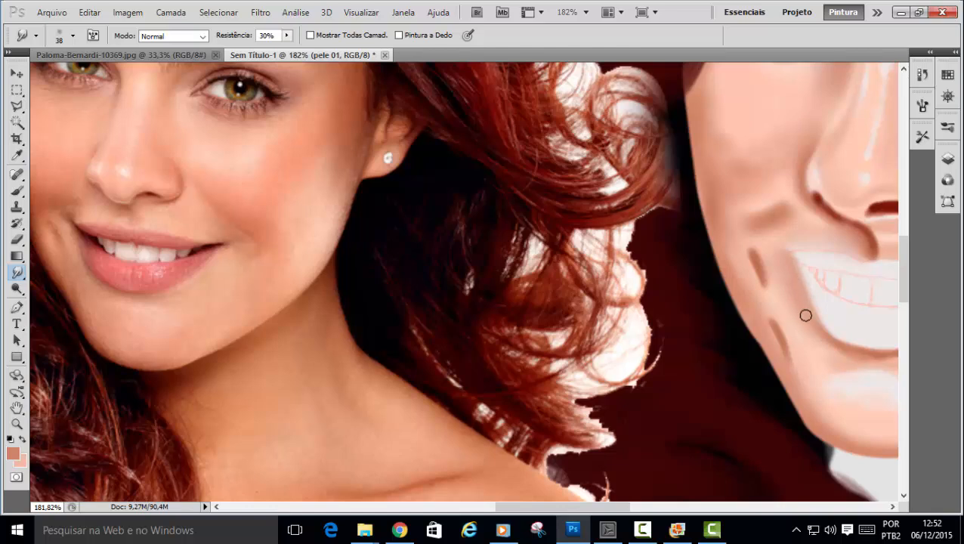
pyautogui.moveTo(870, 371); pyautogui.dragTo(826, 333)
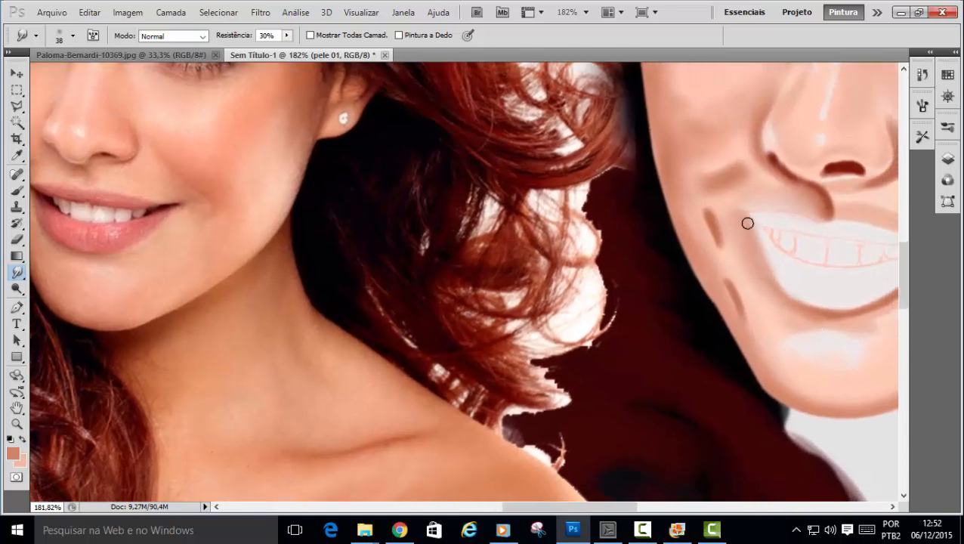
pyautogui.moveTo(747, 224); pyautogui.dragTo(729, 212)
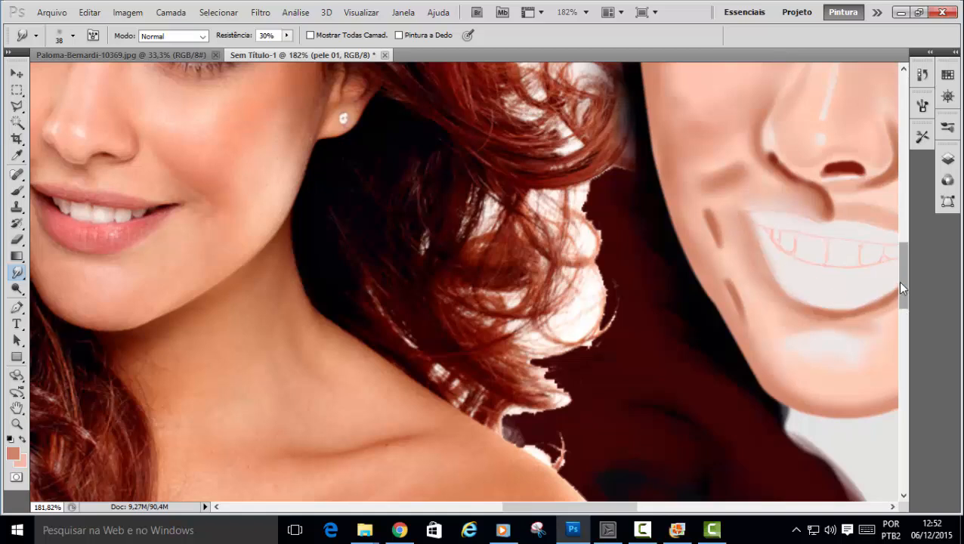
pyautogui.moveTo(900, 284); pyautogui.dragTo(901, 266)
pyautogui.moveTo(626, 507); pyautogui.dragTo(615, 508)
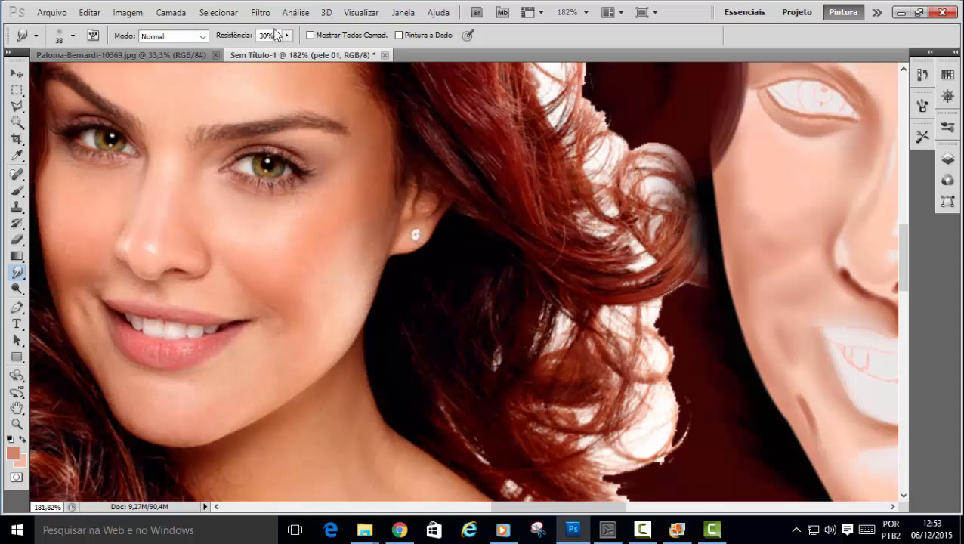
pyautogui.moveTo(818, 421); pyautogui.dragTo(801, 390)
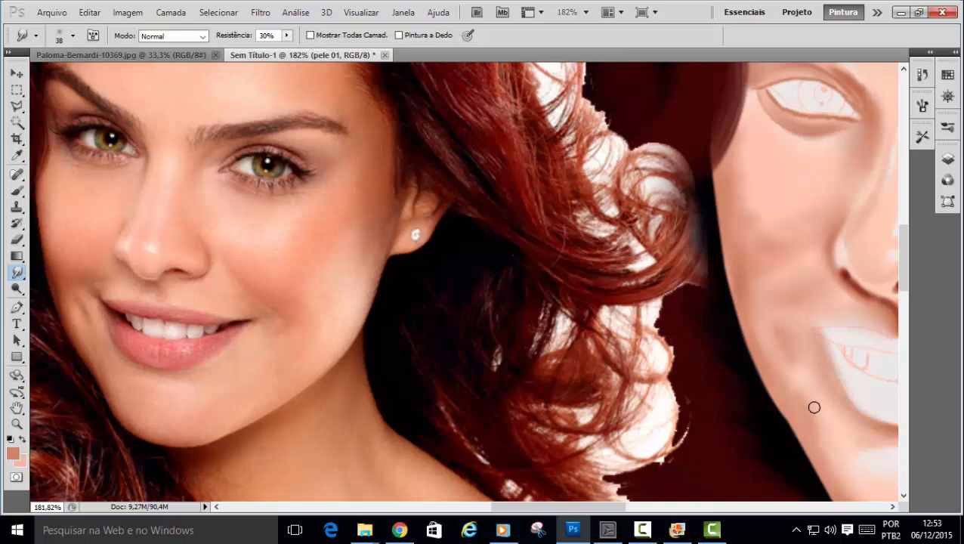
# Enlarge the smudge brush to 95 px, then reduce it to 77 px.
pyautogui.rightClick(784, 213)
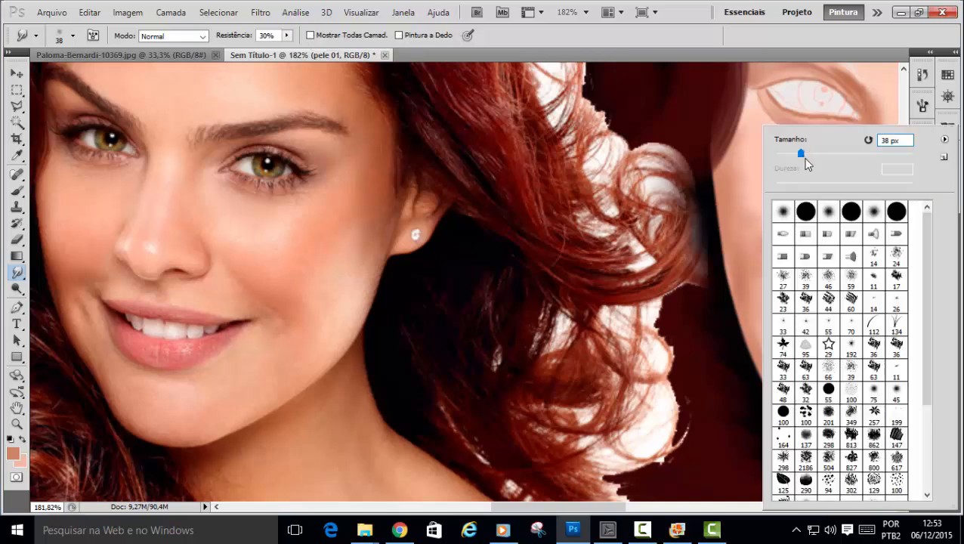
pyautogui.moveTo(801, 155); pyautogui.dragTo(840, 154)
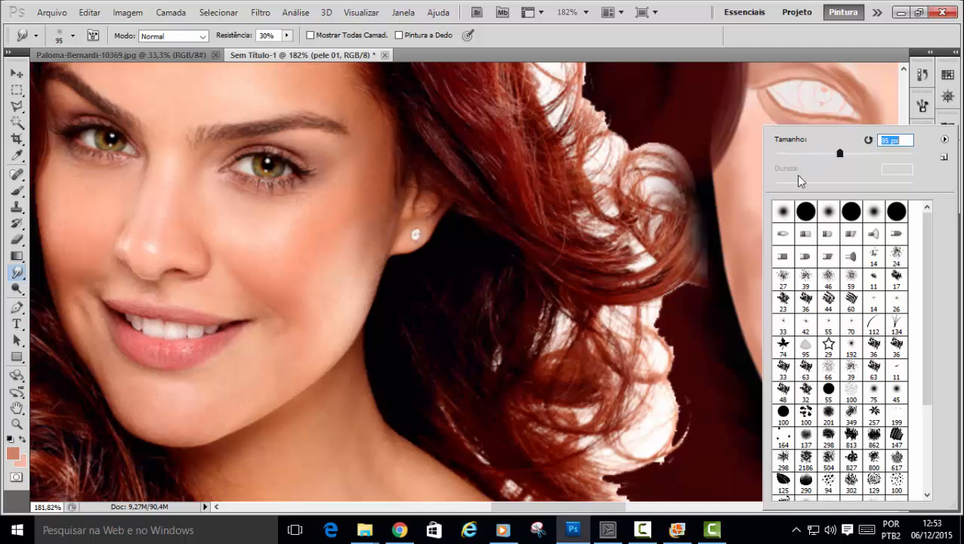
pyautogui.click(756, 208)
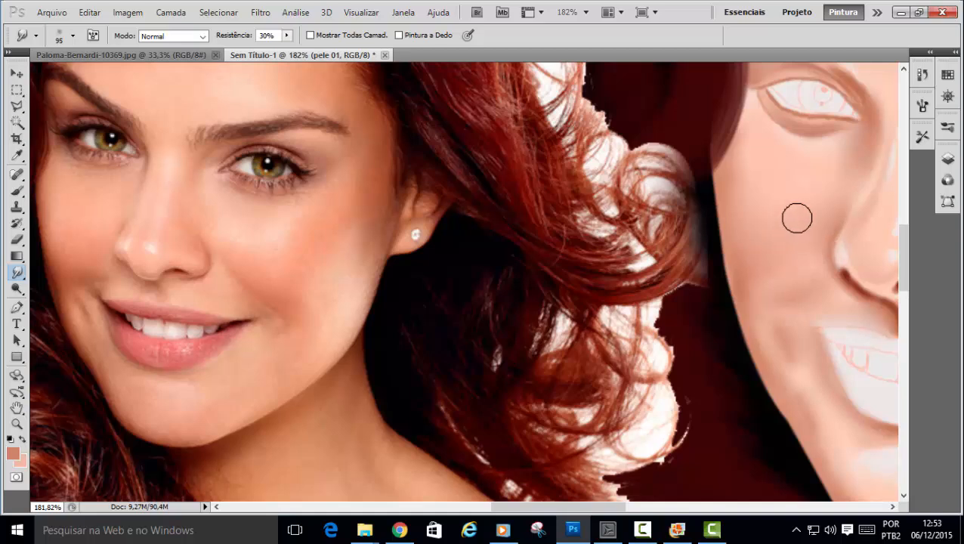
pyautogui.rightClick(796, 216)
pyautogui.moveTo(839, 155); pyautogui.dragTo(828, 154)
pyautogui.click(751, 220)
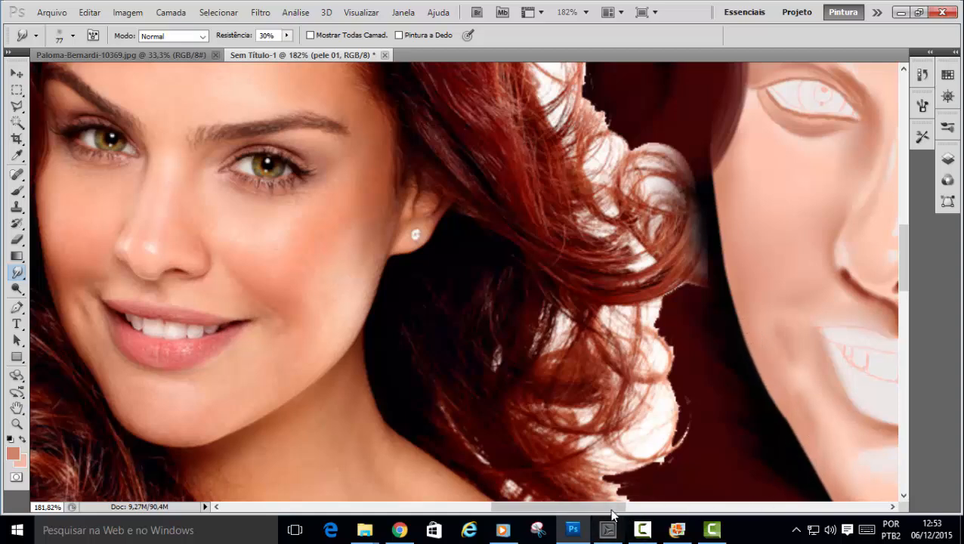
pyautogui.moveTo(612, 511)
pyautogui.mouseDown()
pyautogui.moveTo(648, 512)
pyautogui.moveTo(624, 512)
pyautogui.mouseUp()
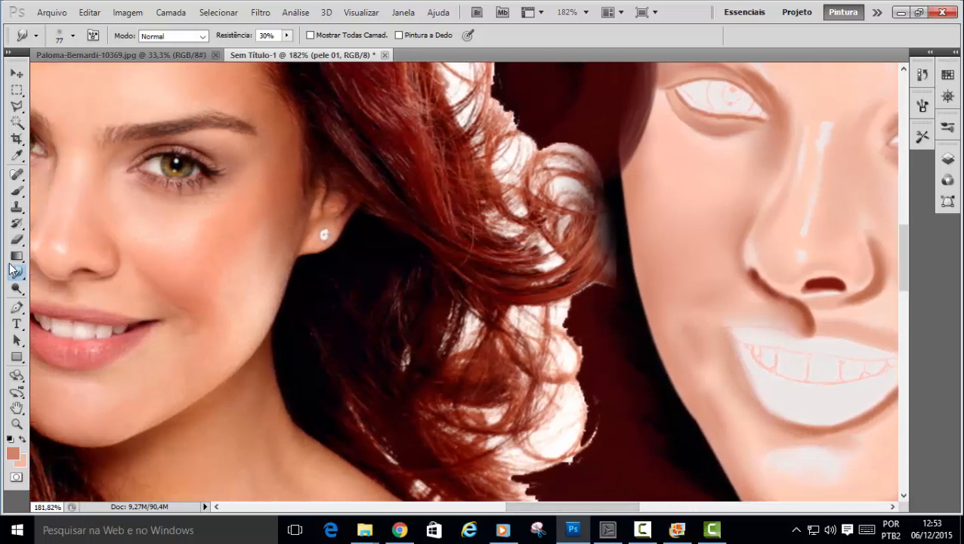
# With a 7 px Eraser, erase a thin light highlight along the nose beside the nostril.
pyautogui.click(16, 239)
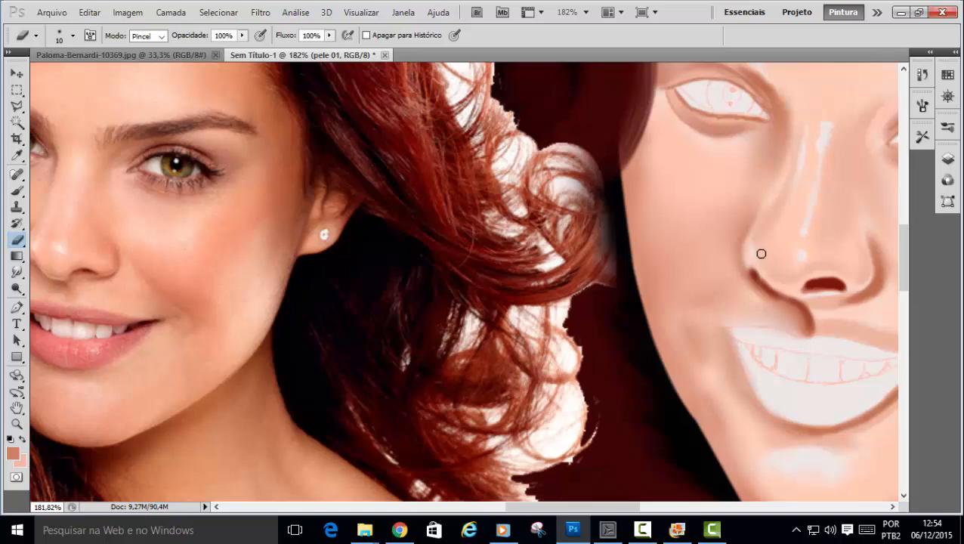
pyautogui.moveTo(585, 511); pyautogui.dragTo(578, 511)
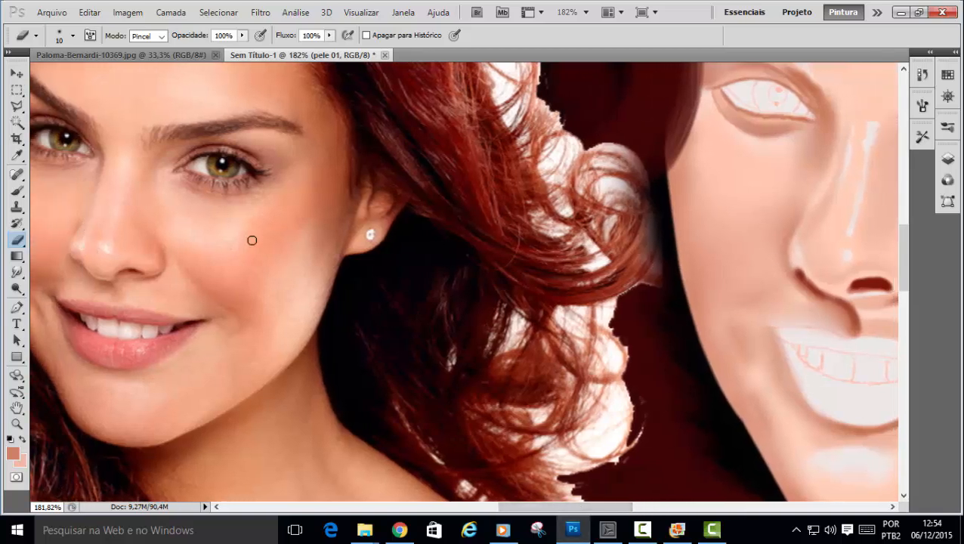
pyautogui.rightClick(832, 254)
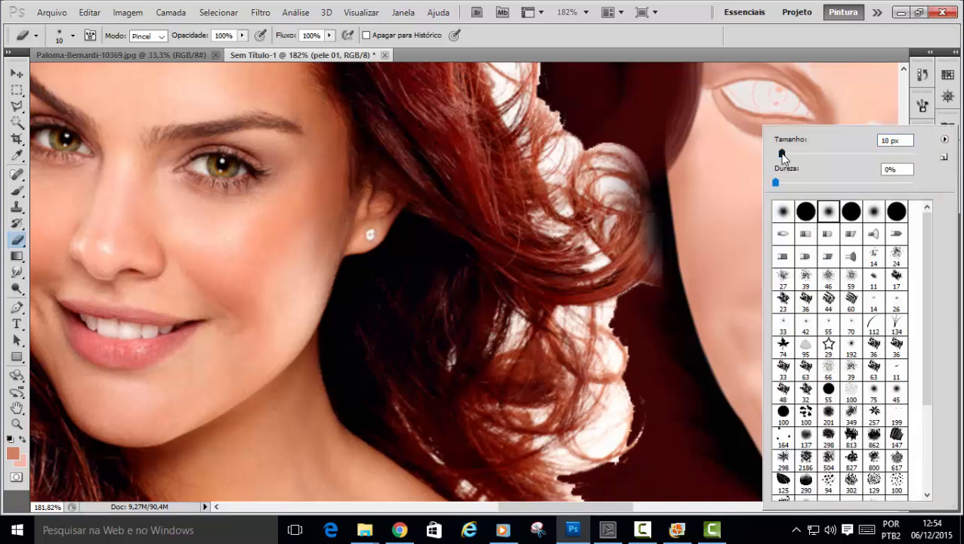
pyautogui.moveTo(782, 155); pyautogui.dragTo(778, 155)
pyautogui.press('Return')
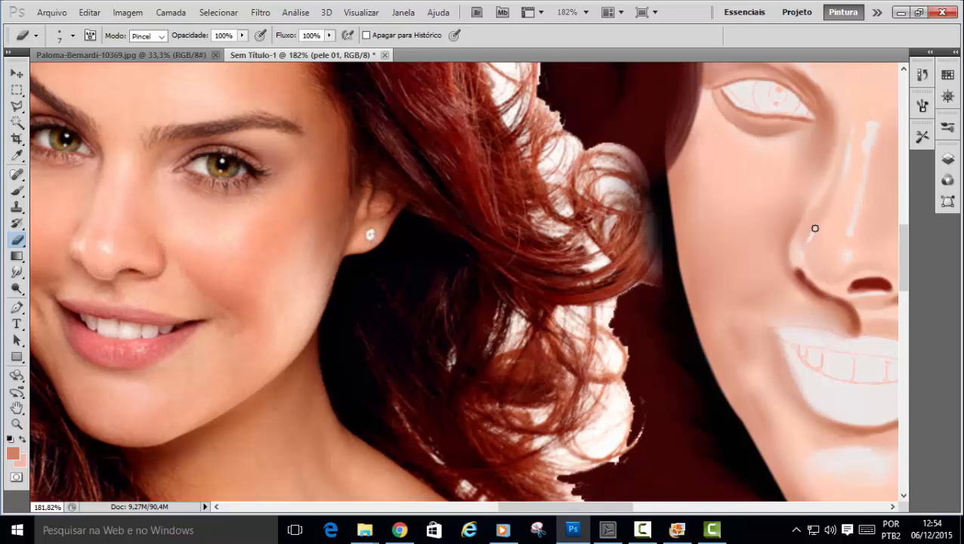
pyautogui.moveTo(812, 229); pyautogui.dragTo(809, 240)
# Lower the eraser opacity to 54% and then 26%, and switch back to the Smudge tool.
pyautogui.click(242, 36)
pyautogui.moveTo(240, 49); pyautogui.dragTo(212, 62)
pyautogui.click(815, 287)
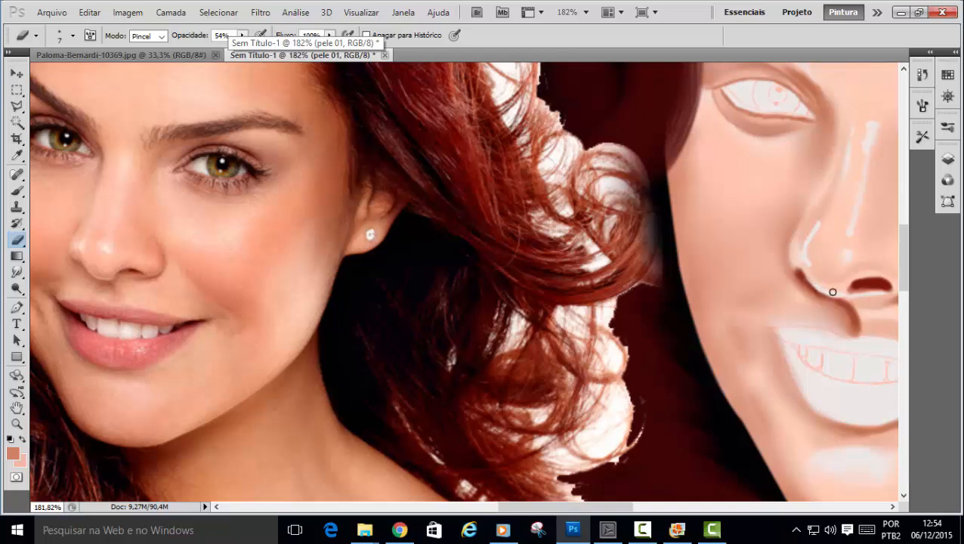
pyautogui.press('2')
pyautogui.press('6')
pyautogui.hscroll(2, 853, 287)
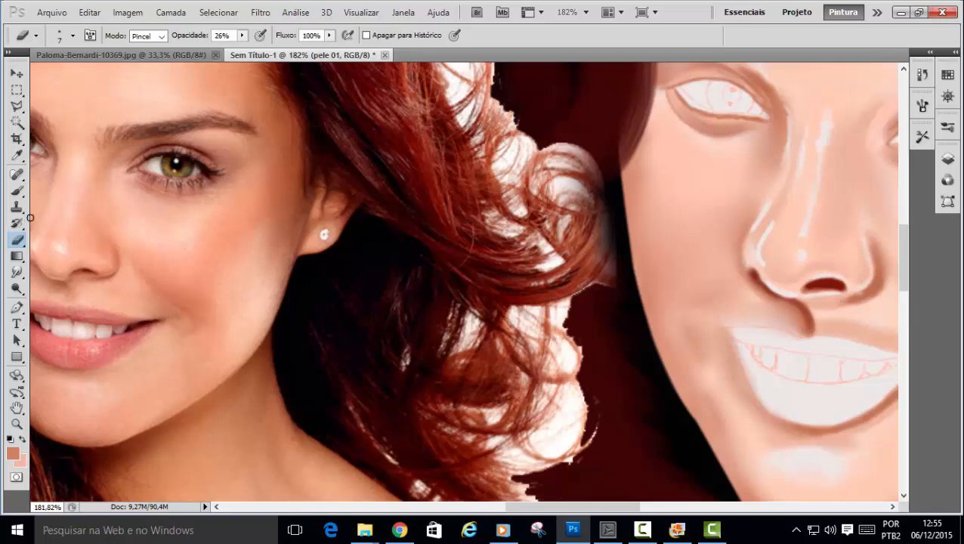
pyautogui.click(17, 288)
pyautogui.click(17, 272)
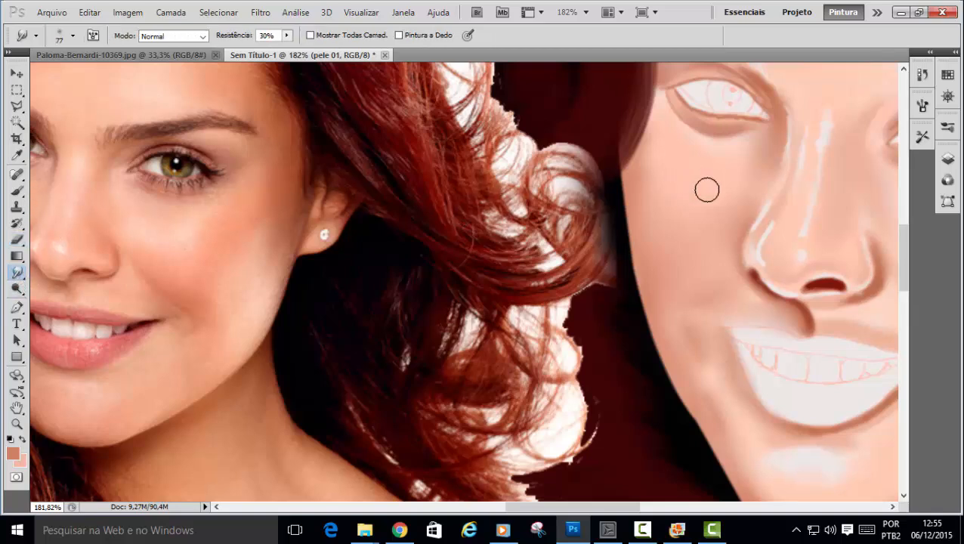
# Shrink the smudge brush to 8 px to blend the nose highlights into the skin.
pyautogui.rightClick(799, 225)
pyautogui.moveTo(827, 153); pyautogui.dragTo(788, 153)
pyautogui.click(753, 237)
pyautogui.moveTo(624, 507); pyautogui.dragTo(620, 507)
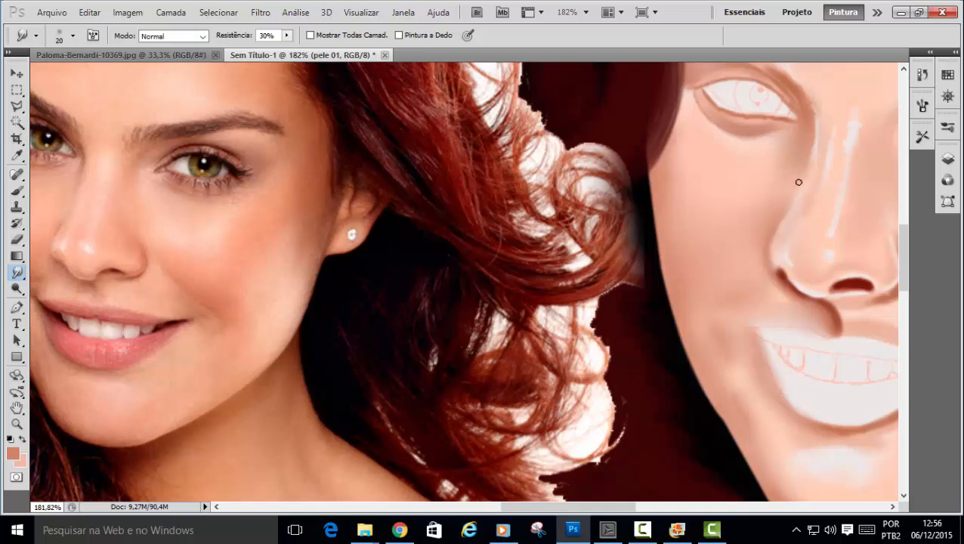
# With a 5 px eraser, lighten the brown shading under the lower eyelid and its inner corner.
pyautogui.press('b')
pyautogui.rightClick(774, 130)
pyautogui.moveTo(784, 151); pyautogui.dragTo(778, 153)
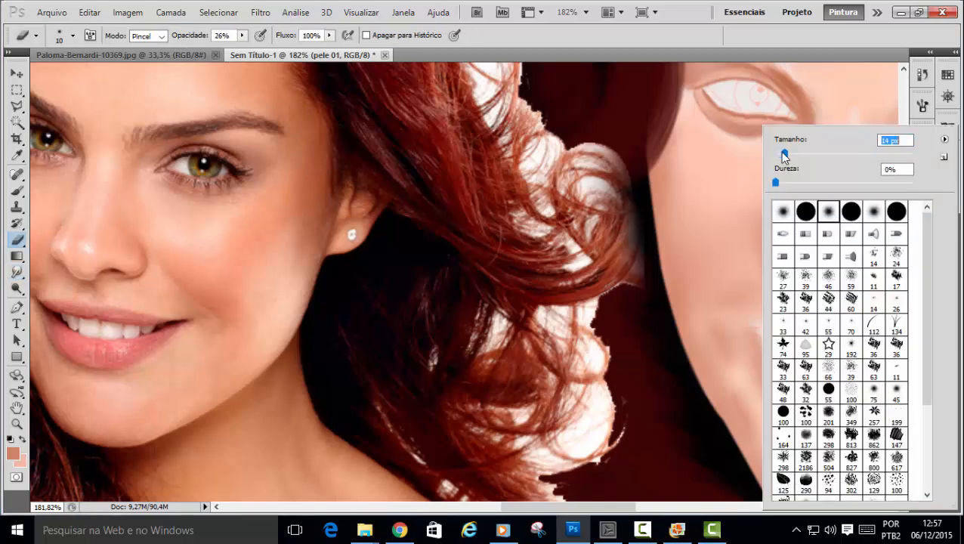
pyautogui.click(767, 41)
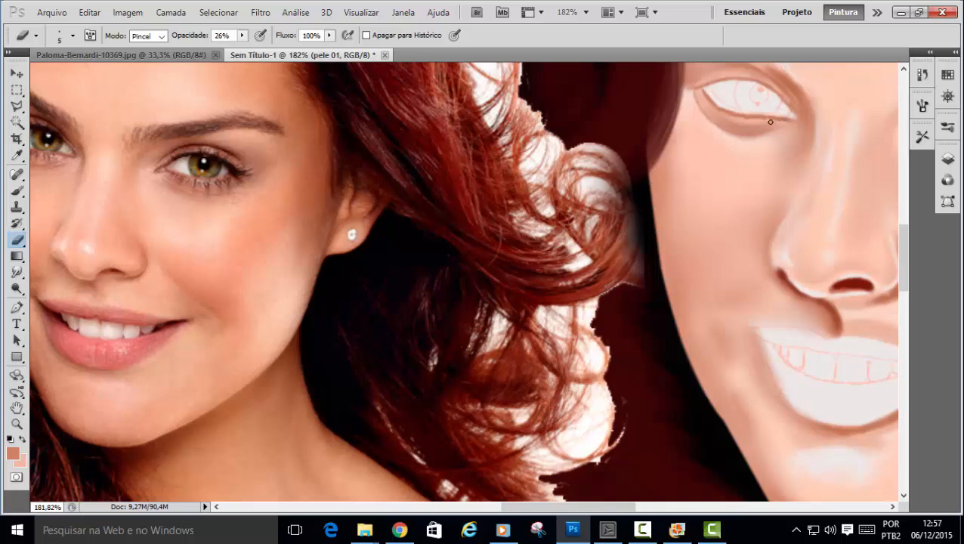
pyautogui.moveTo(775, 122); pyautogui.dragTo(788, 124)
pyautogui.moveTo(792, 124); pyautogui.dragTo(797, 126)
pyautogui.moveTo(633, 507); pyautogui.dragTo(627, 507)
# Set the eraser opacity to 22% and its size to 3 px.
pyautogui.click(241, 36)
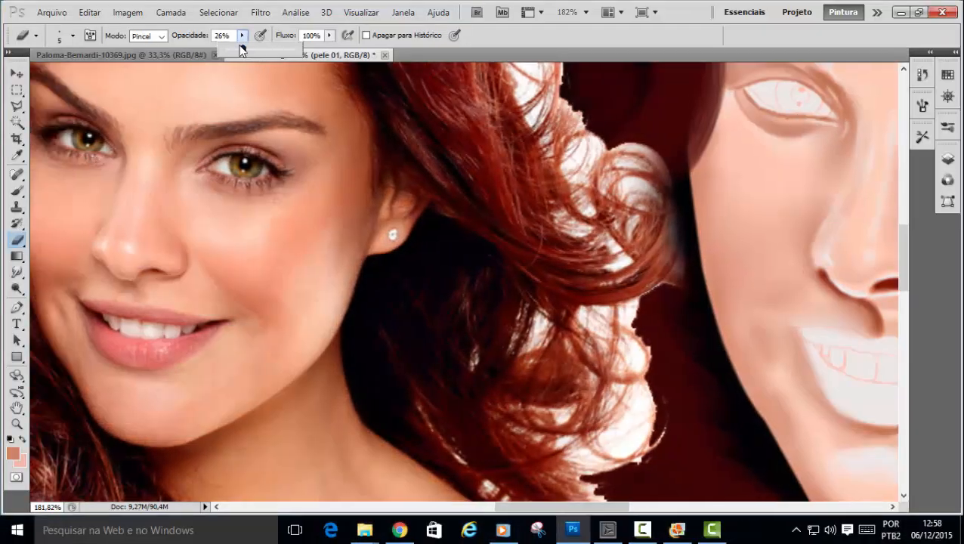
pyautogui.moveTo(242, 49); pyautogui.dragTo(238, 49)
pyautogui.click(793, 121)
pyautogui.rightClick(778, 142)
pyautogui.moveTo(778, 146); pyautogui.dragTo(780, 146)
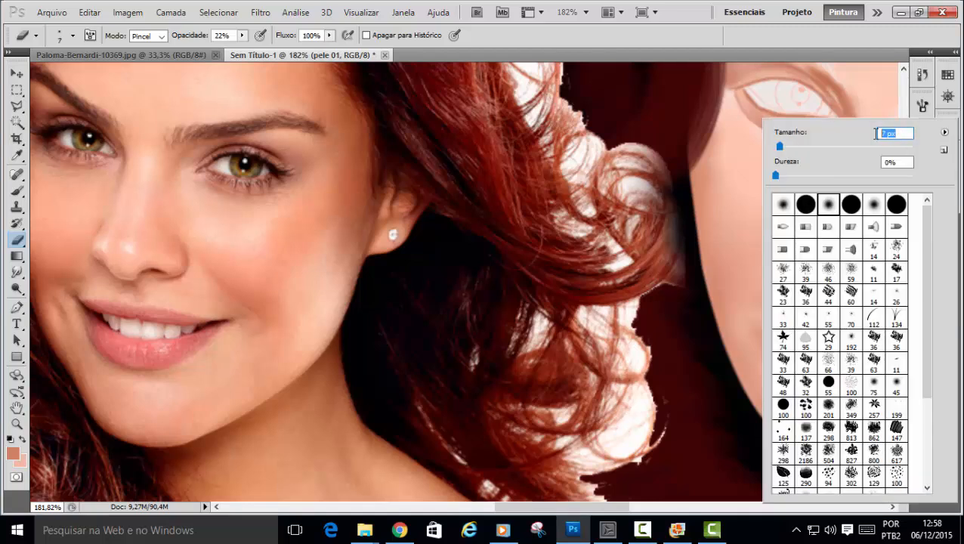
pyautogui.write('3')
pyautogui.press('Return')
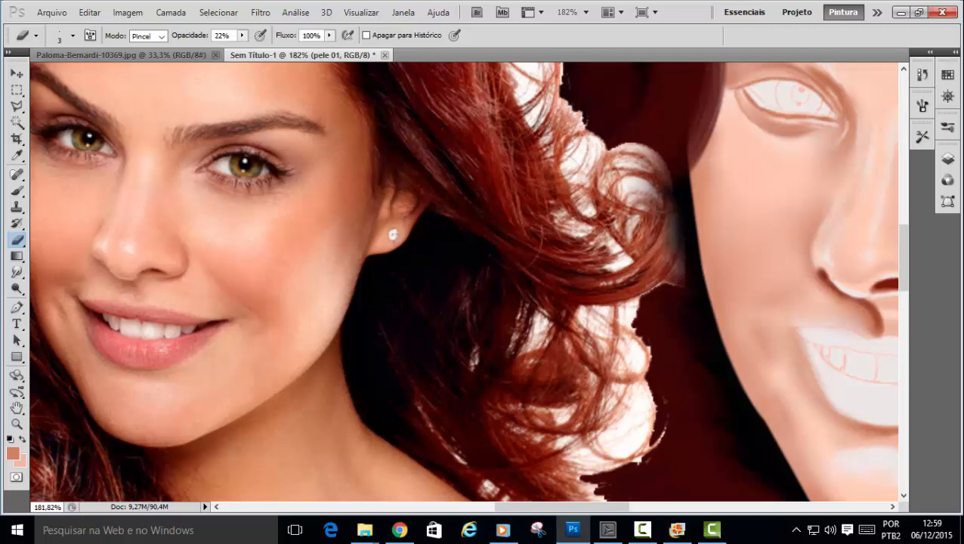
# Resize the Smudge brush, then switch to the Brush and shrink it to 11 px.
pyautogui.press('r')
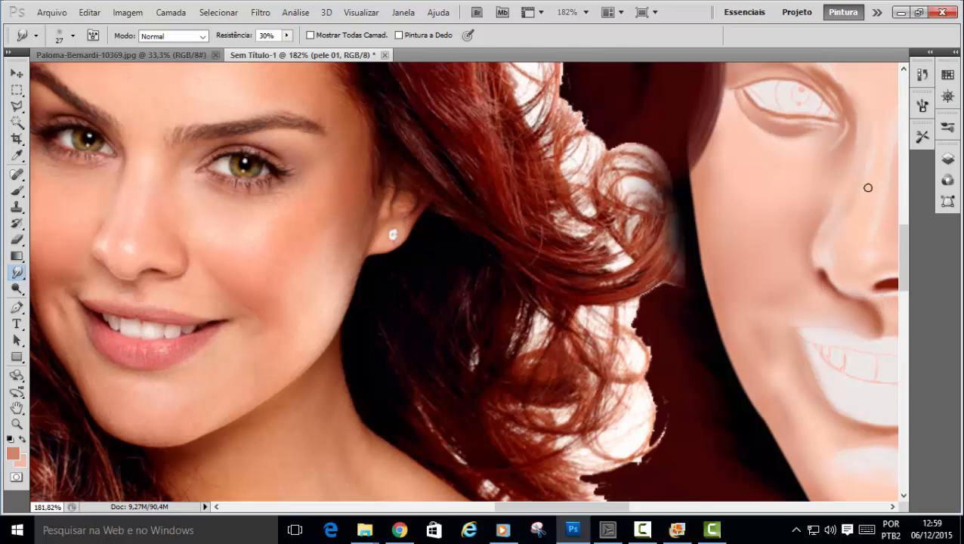
pyautogui.rightClick(812, 166)
pyautogui.moveTo(793, 154); pyautogui.dragTo(782, 155)
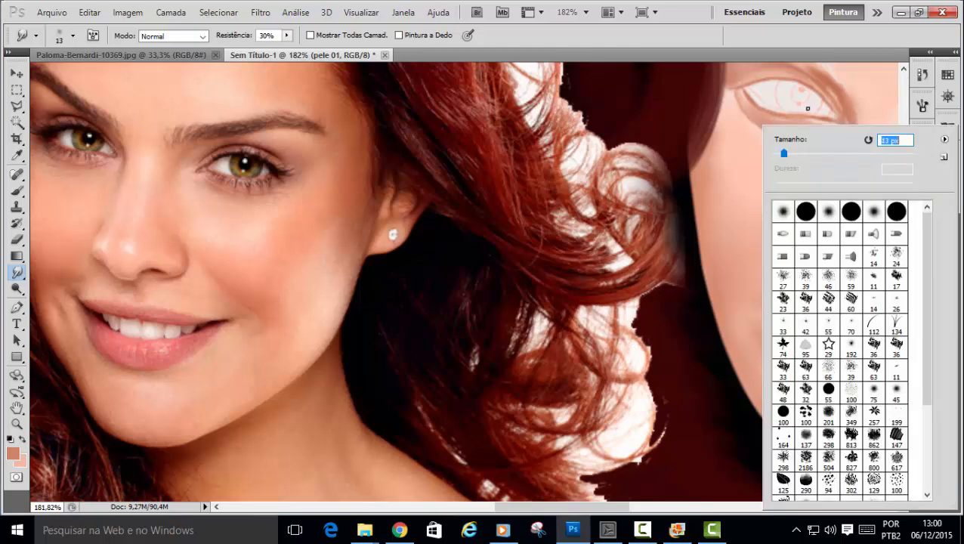
pyautogui.moveTo(594, 507); pyautogui.dragTo(602, 513)
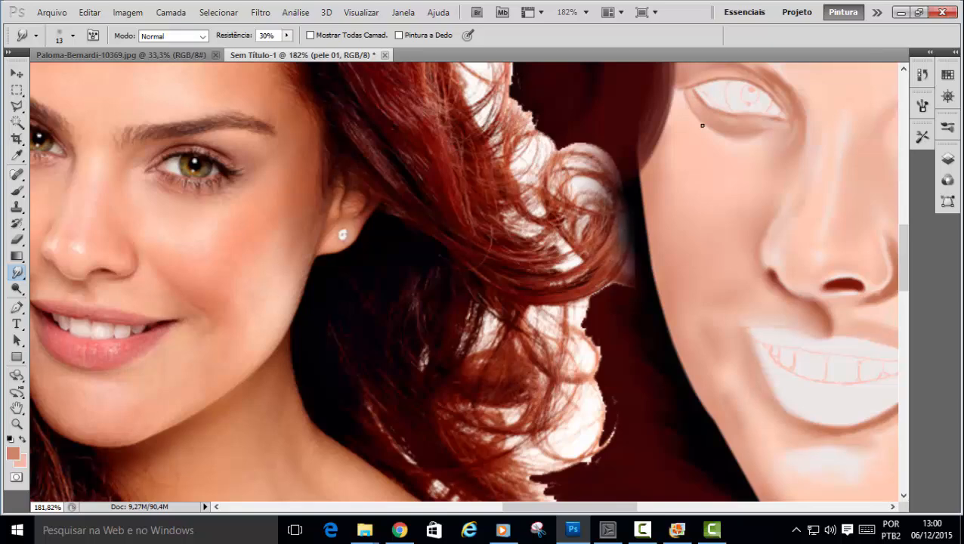
pyautogui.press('b')
pyautogui.rightClick(808, 161)
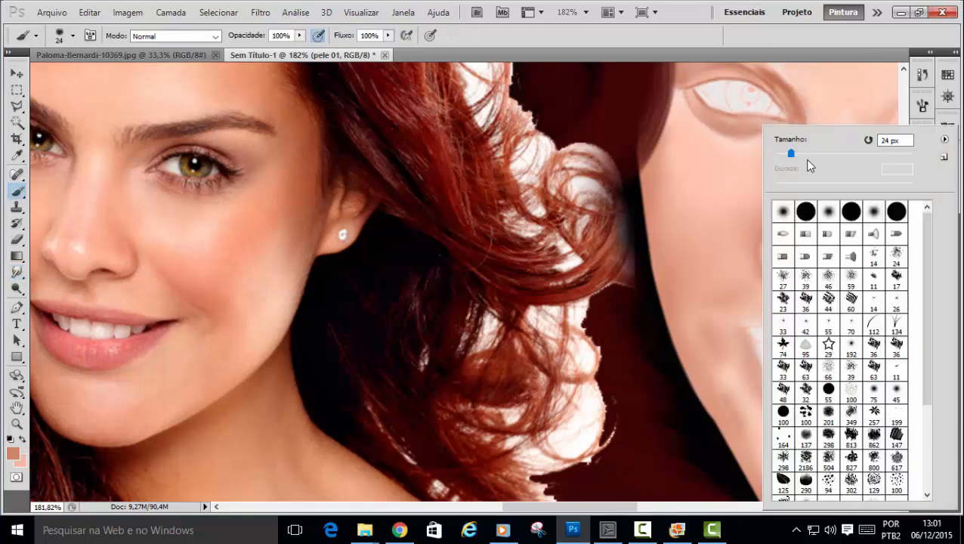
pyautogui.moveTo(790, 154); pyautogui.dragTo(781, 154)
pyautogui.click(753, 127)
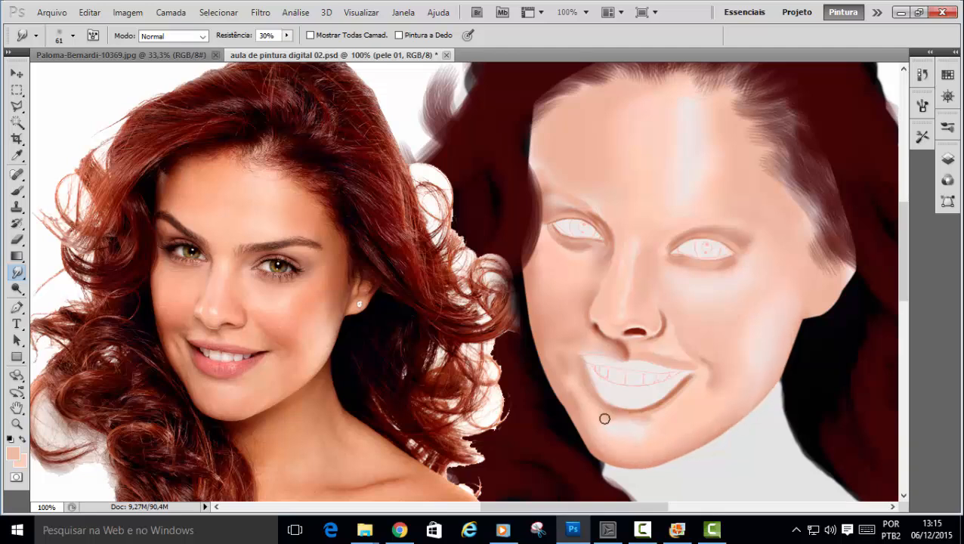
# Zoom to 200%, set the smudge brush to 29 px and soften the shadow under the mouth's right corner.
pyautogui.hotkey('ctrl', '+')
pyautogui.moveTo(616, 506); pyautogui.dragTo(657, 507)
pyautogui.moveTo(903, 253); pyautogui.dragTo(903, 266)
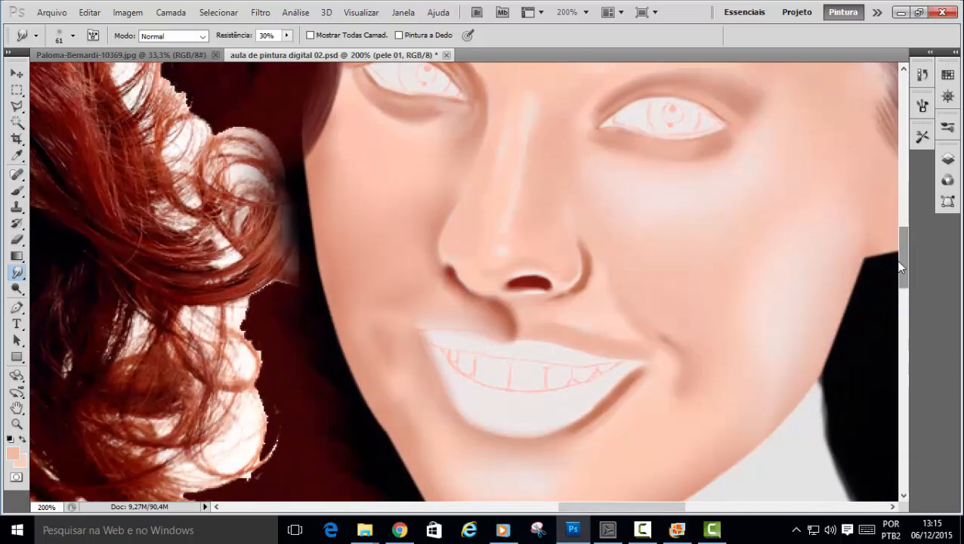
pyautogui.press('[')
pyautogui.press('[')
pyautogui.press('[')
pyautogui.press('[')
pyautogui.press('[')
pyautogui.press('[')
pyautogui.press('[')
pyautogui.press('[')
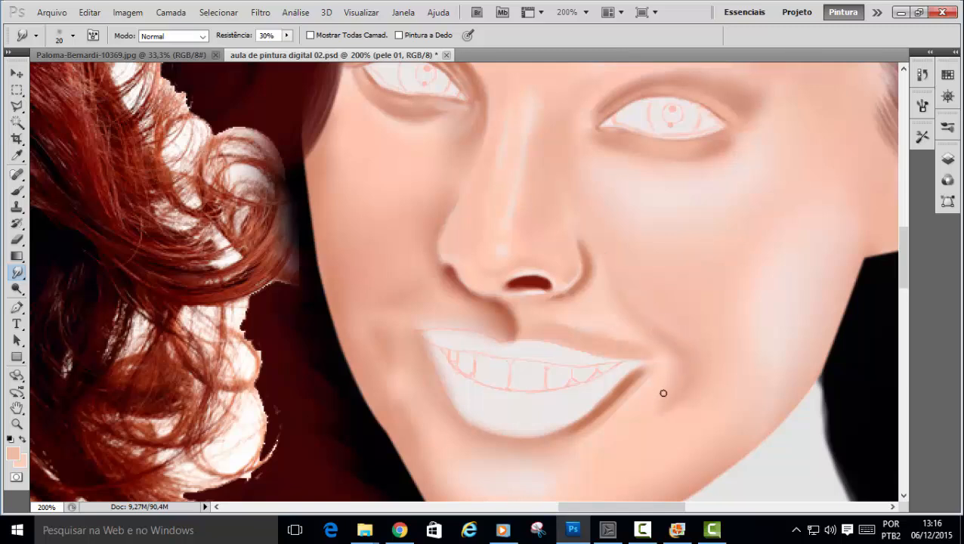
pyautogui.moveTo(581, 510); pyautogui.dragTo(551, 509)
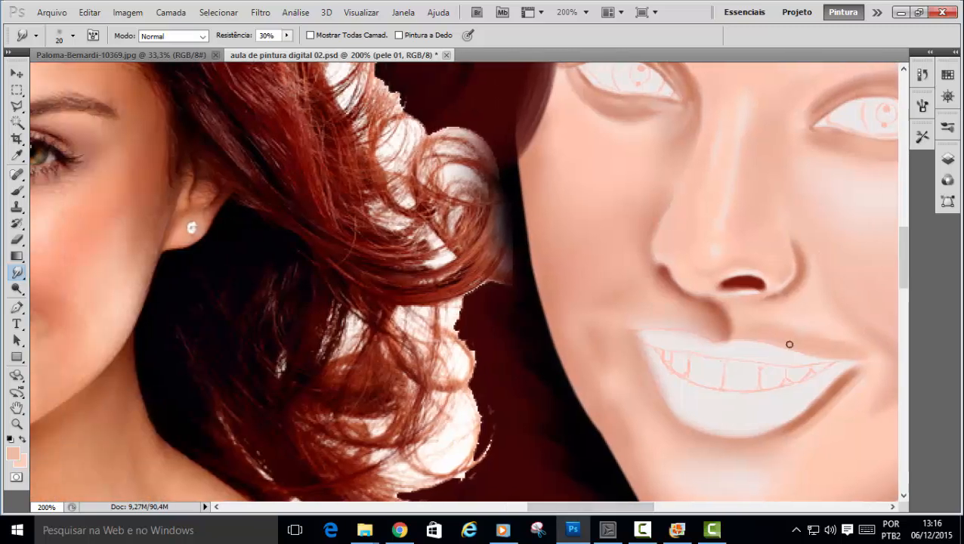
pyautogui.rightClick(792, 339)
pyautogui.moveTo(787, 153); pyautogui.dragTo(793, 154)
pyautogui.press('Return')
pyautogui.moveTo(852, 382); pyautogui.dragTo(838, 398)
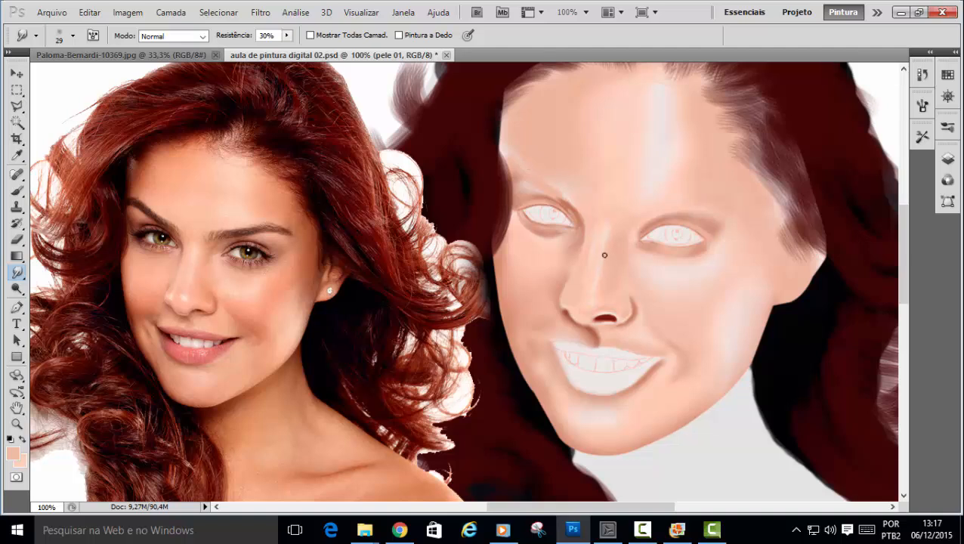
# Enlarge the brush to 52 px and sample the pink lip colour from the reference photo.
pyautogui.rightClick(609, 129)
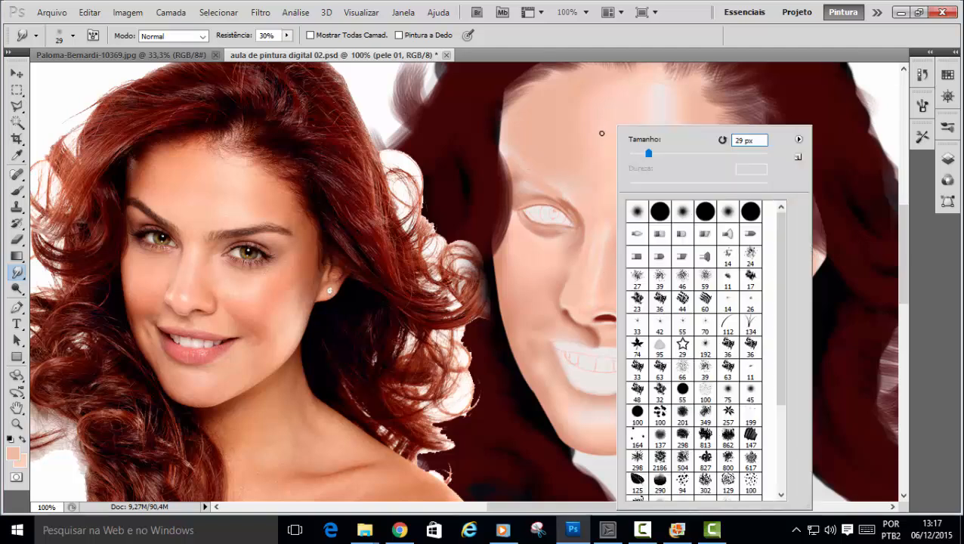
pyautogui.moveTo(648, 155); pyautogui.dragTo(663, 155)
pyautogui.click(515, 127)
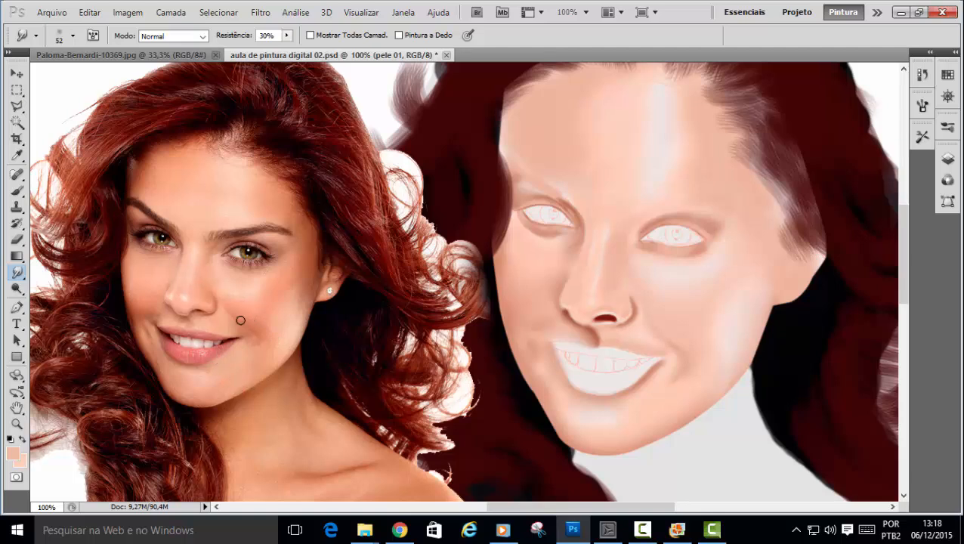
pyautogui.press('i')
pyautogui.moveTo(221, 346); pyautogui.dragTo(239, 340)
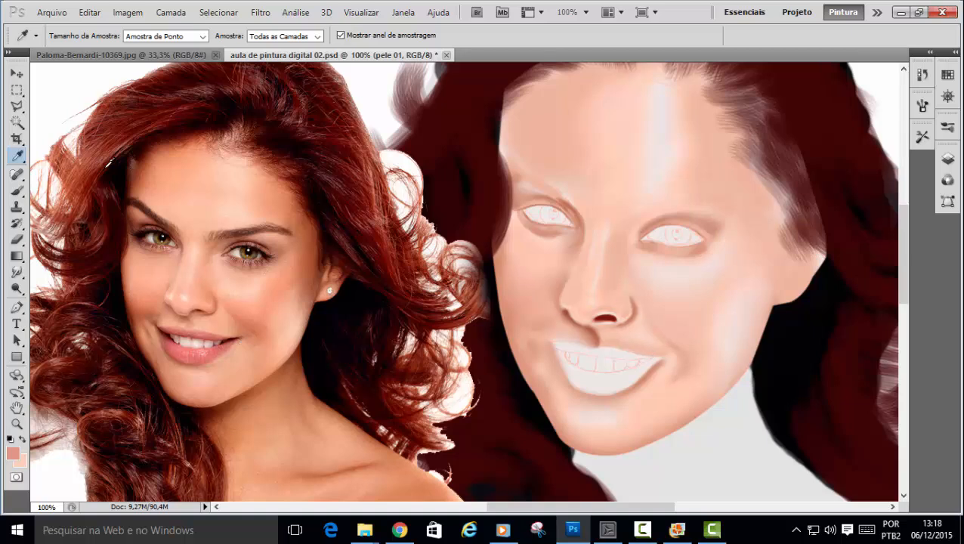
# Sample a dark red from the photo's lips and shrink the brush to a fine 7 px tip.
pyautogui.click(17, 190)
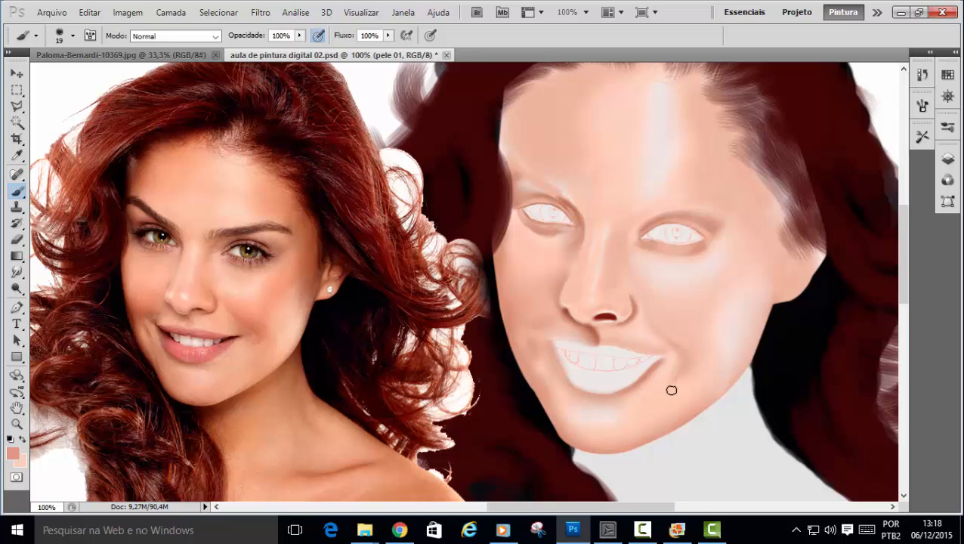
pyautogui.hotkey('ctrl', '+')
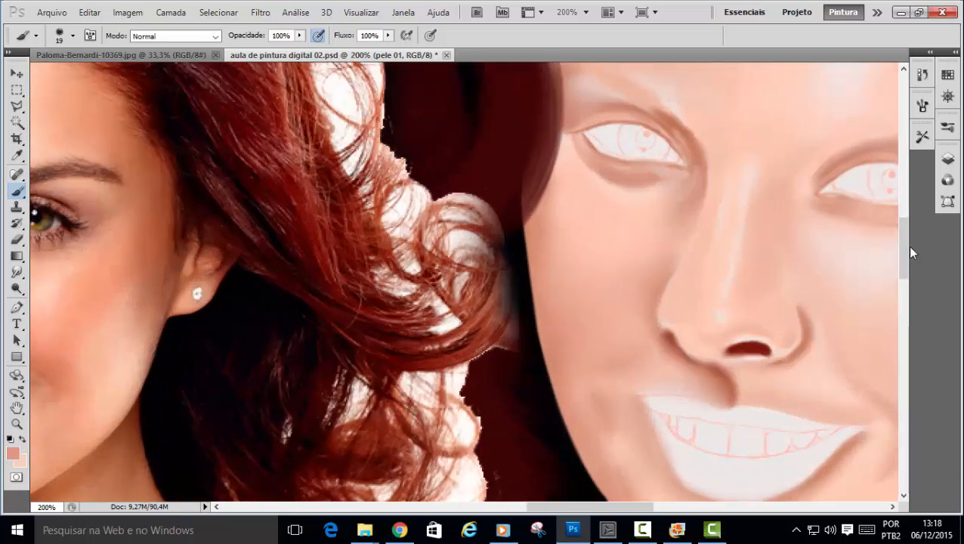
pyautogui.moveTo(906, 261); pyautogui.dragTo(903, 276)
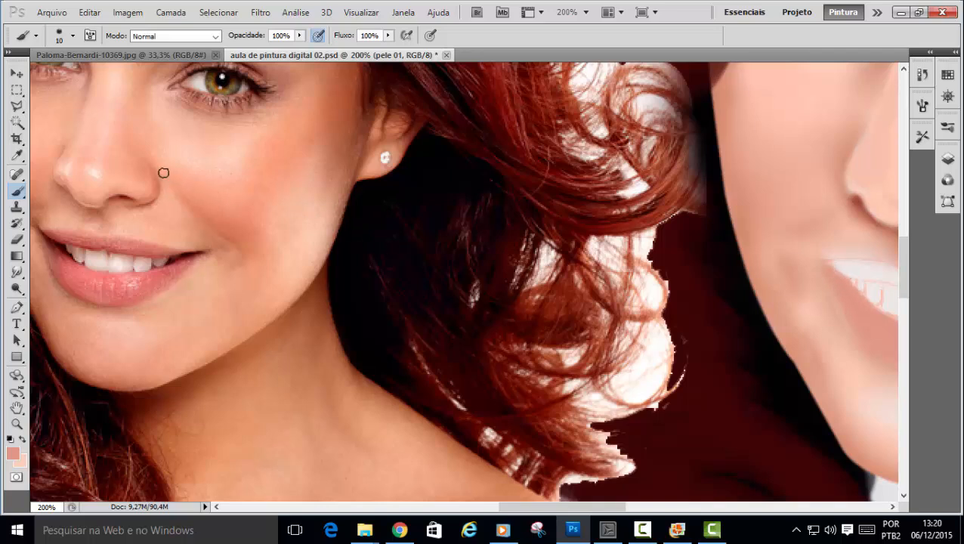
pyautogui.keyDown('alt'); pyautogui.click(62, 240); pyautogui.keyUp('alt')
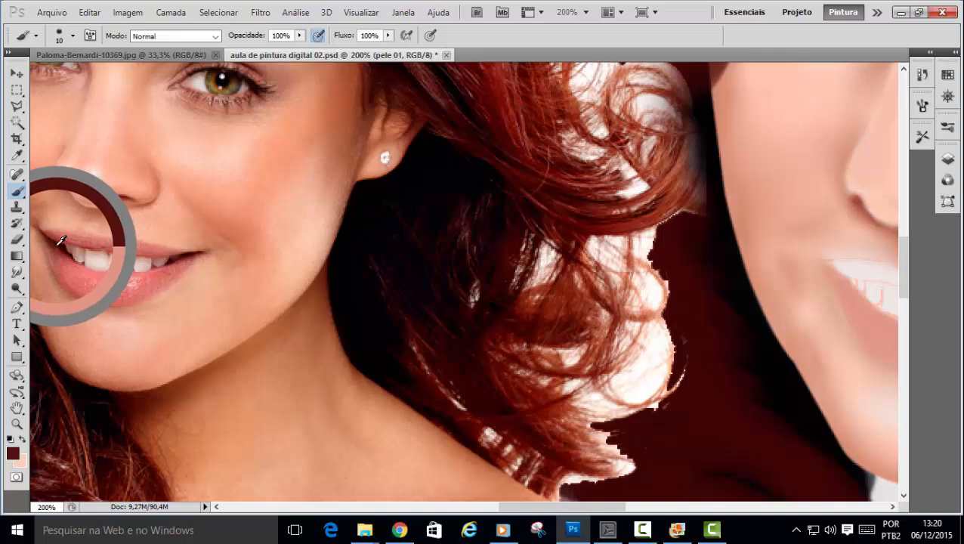
pyautogui.rightClick(804, 288)
pyautogui.moveTo(792, 154); pyautogui.dragTo(778, 156)
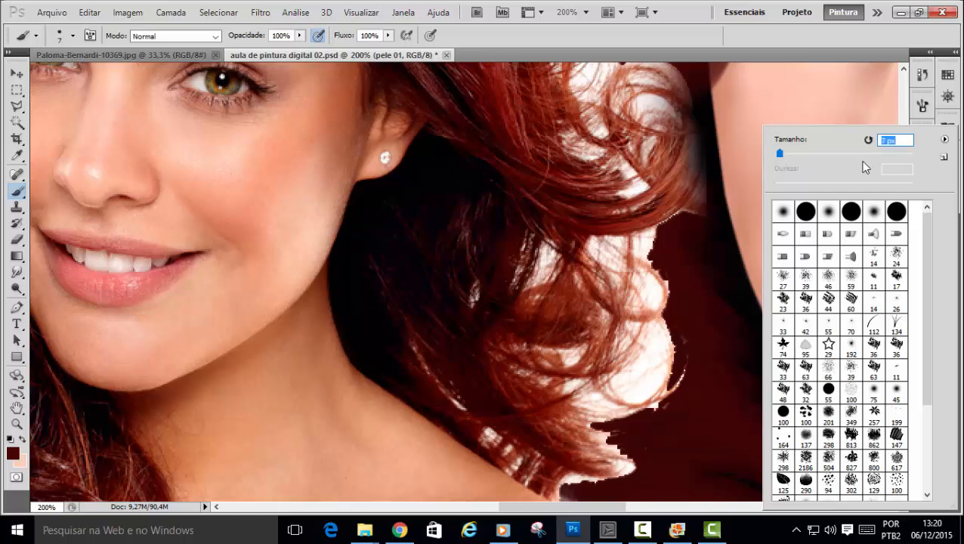
pyautogui.click(646, 238)
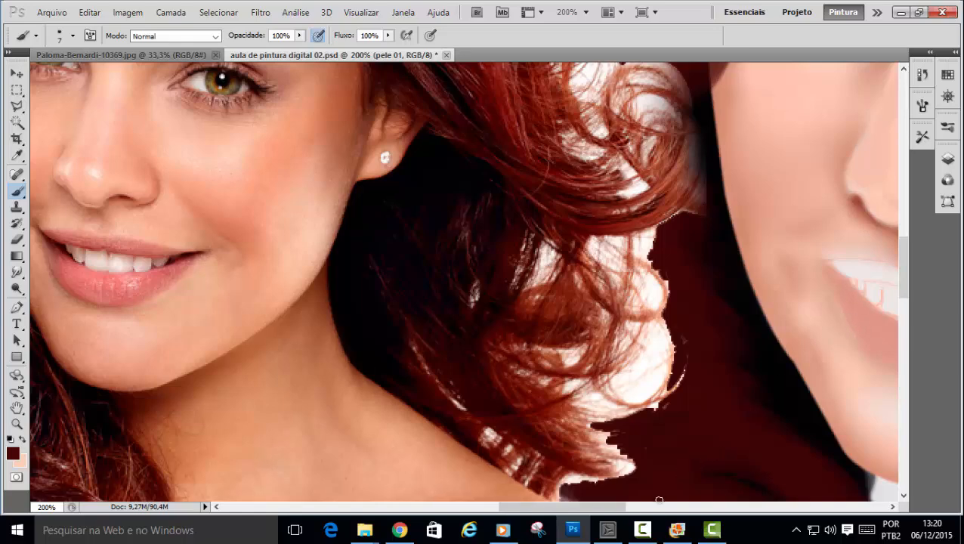
# Hide the panels and paint a thin dark red line along the lip at the mouth's left corner.
pyautogui.hotkey('ctrl', '-')
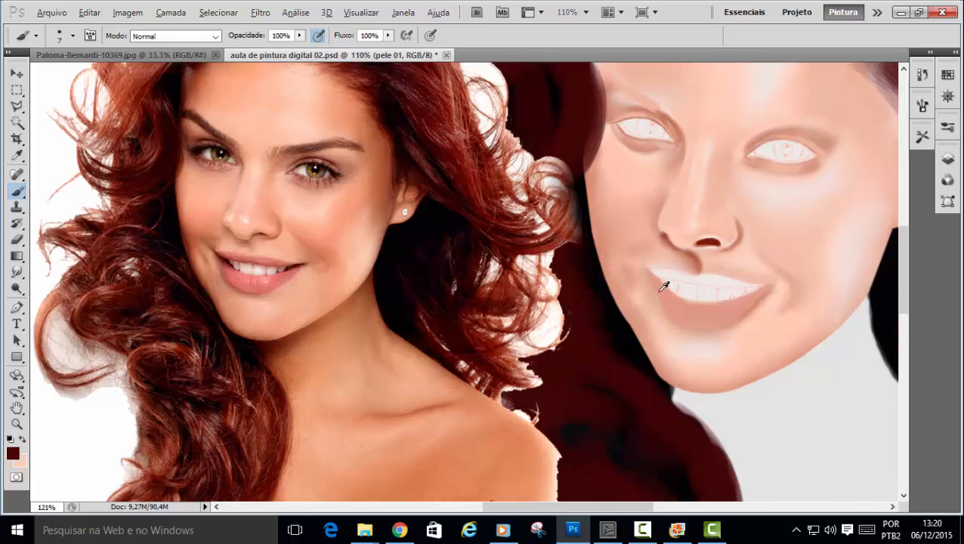
pyautogui.scroll(4, 661, 281)
pyautogui.scroll(-2, 662, 281)
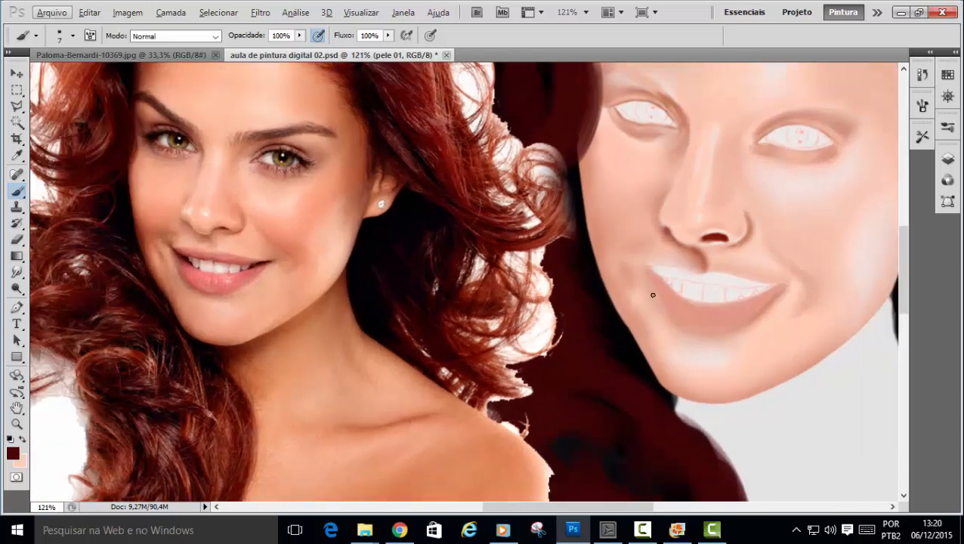
pyautogui.scroll(2, 659, 285)
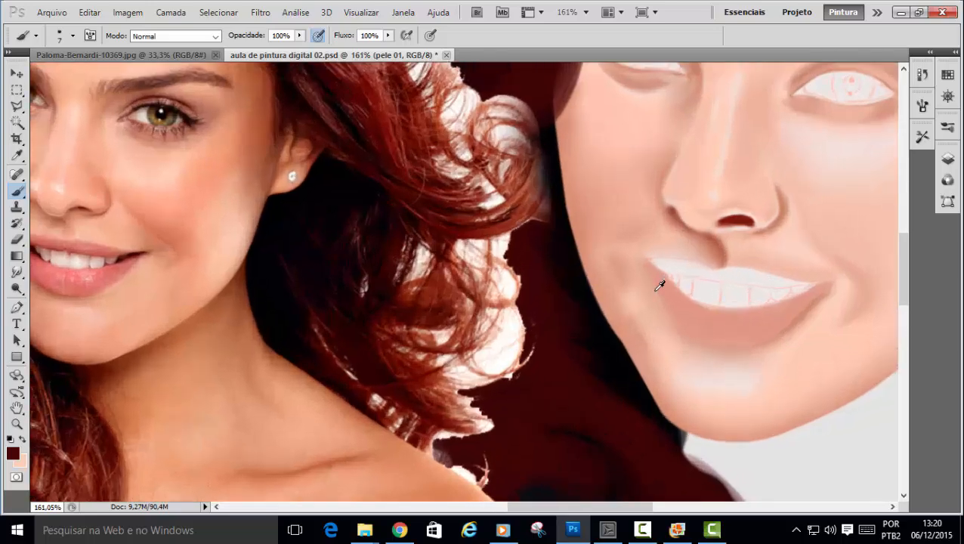
pyautogui.scroll(-1, 660, 285)
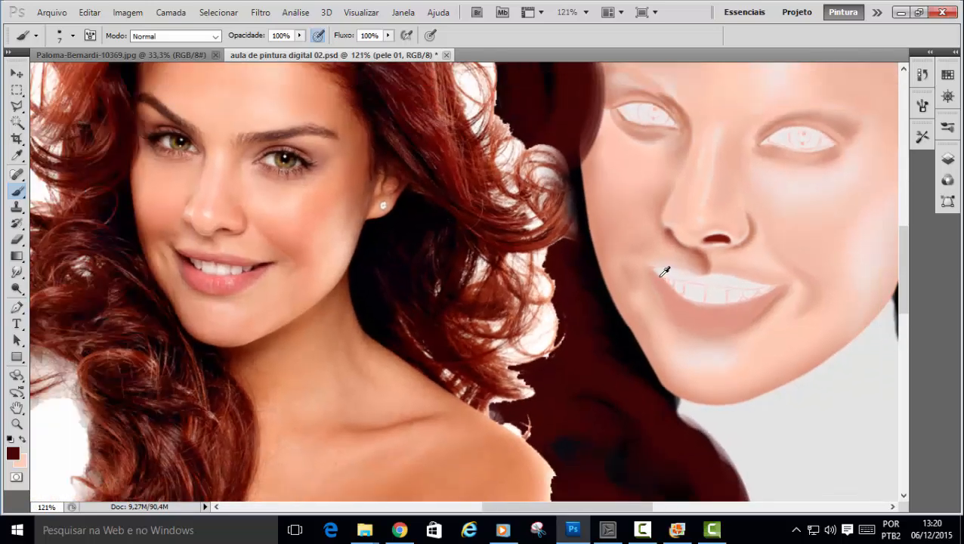
pyautogui.scroll(1, 661, 274)
pyautogui.scroll(1, 661, 273)
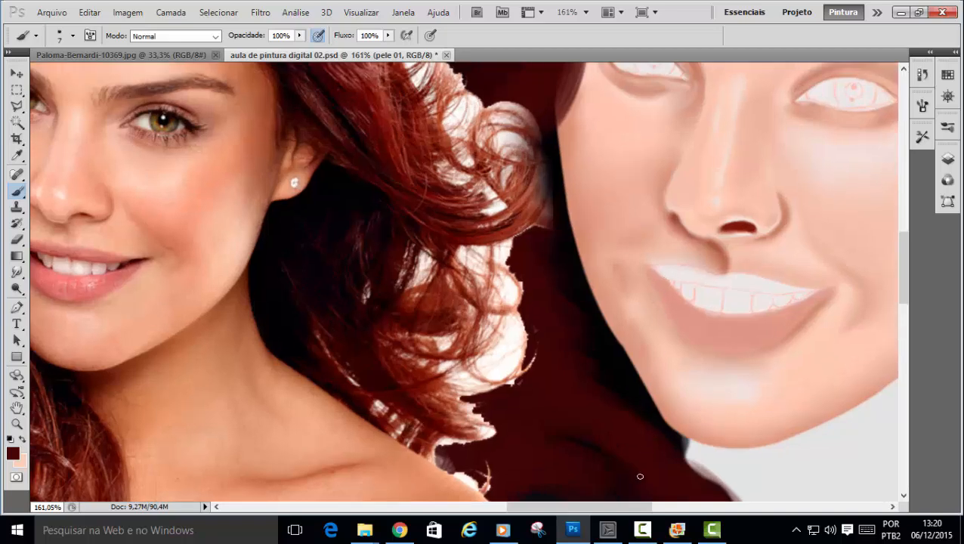
pyautogui.moveTo(633, 513); pyautogui.dragTo(624, 509)
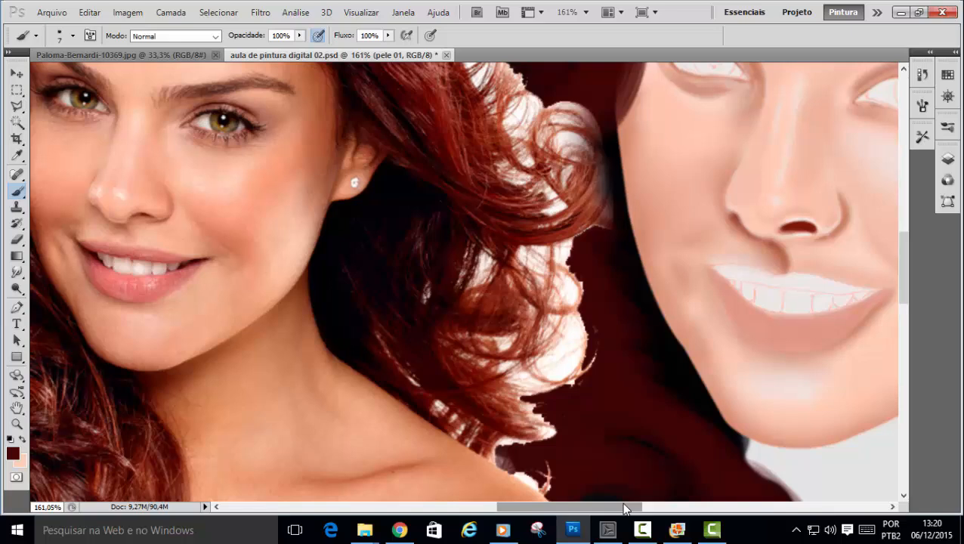
pyautogui.press('Tab')
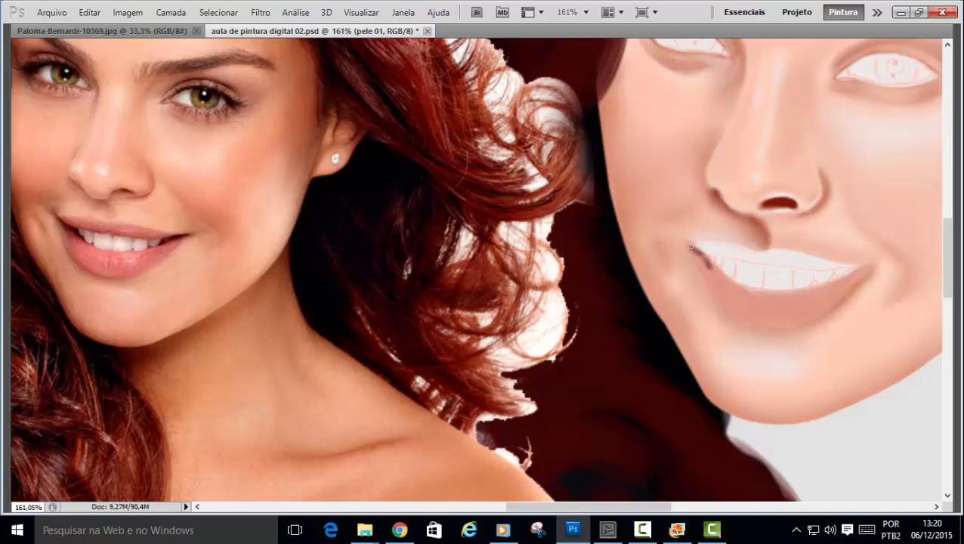
pyautogui.moveTo(685, 244); pyautogui.dragTo(695, 253)
pyautogui.moveTo(694, 248)
pyautogui.mouseDown()
pyautogui.moveTo(717, 270)
pyautogui.moveTo(696, 258)
pyautogui.mouseUp()
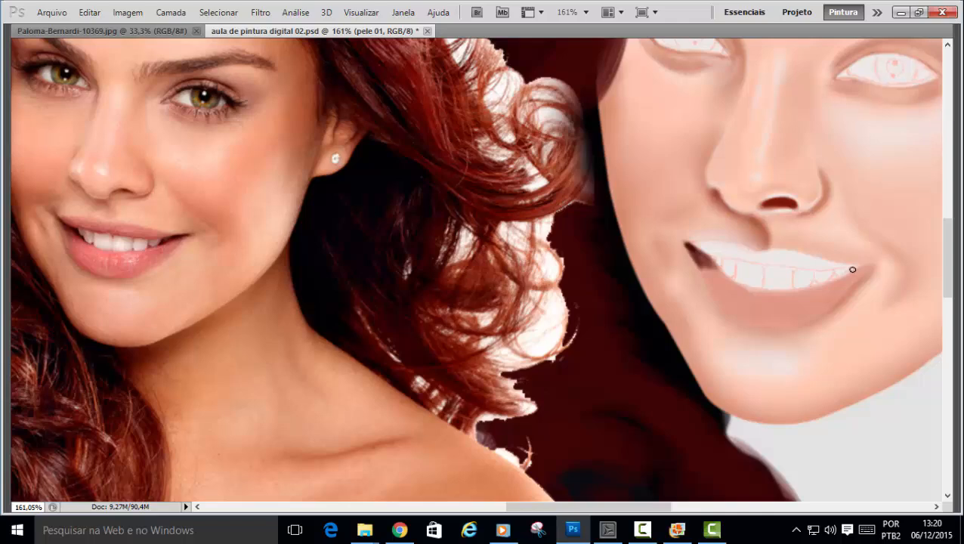
# Switch to the soft 65 px brush tip and reduce it to about 13 px.
pyautogui.rightClick(853, 269)
pyautogui.moveTo(923, 332); pyautogui.dragTo(942, 278)
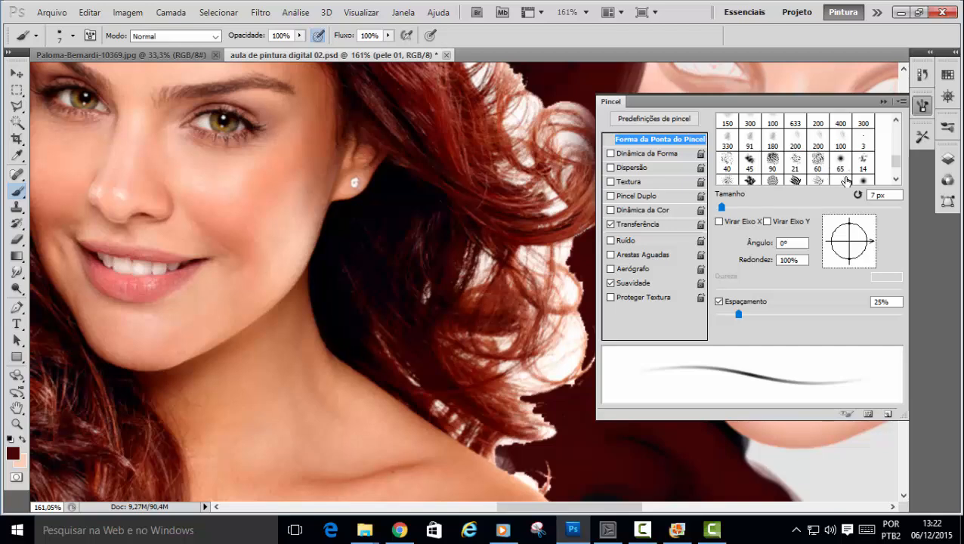
pyautogui.click(841, 163)
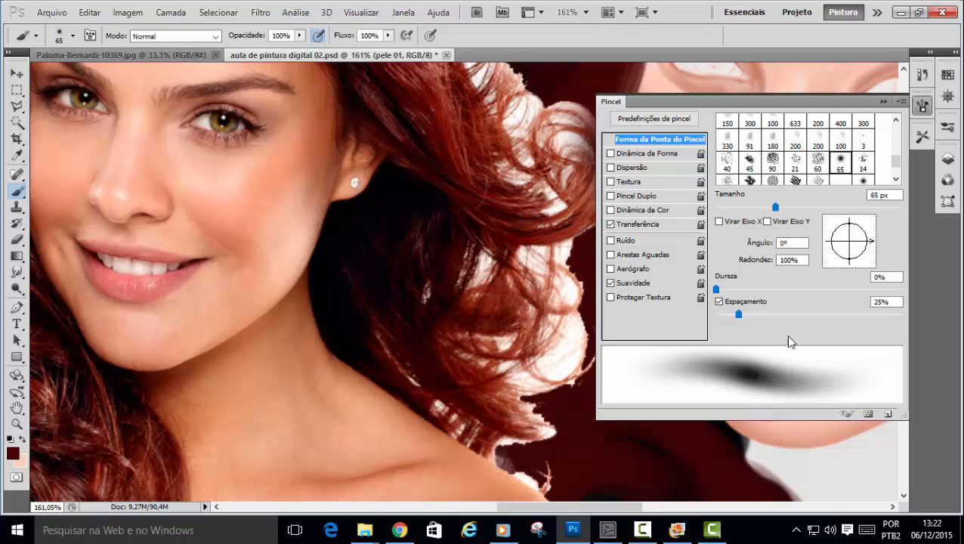
pyautogui.click(882, 102)
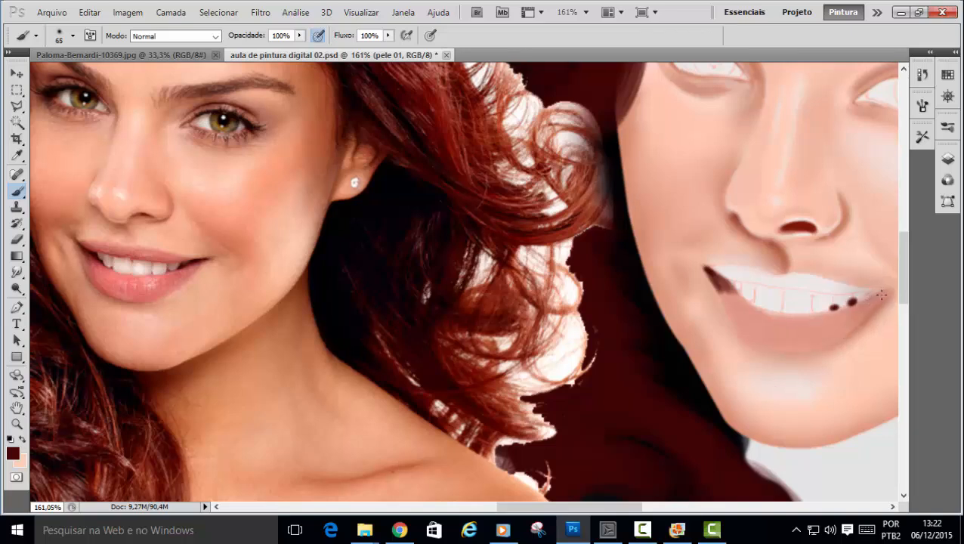
pyautogui.rightClick(853, 266)
pyautogui.moveTo(825, 154); pyautogui.dragTo(783, 155)
pyautogui.click(846, 43)
# Paint dark shading at the mouth's right corner, using a 10 px brush for the lower-lip marks.
pyautogui.moveTo(883, 292); pyautogui.dragTo(865, 300)
pyautogui.rightClick(868, 300)
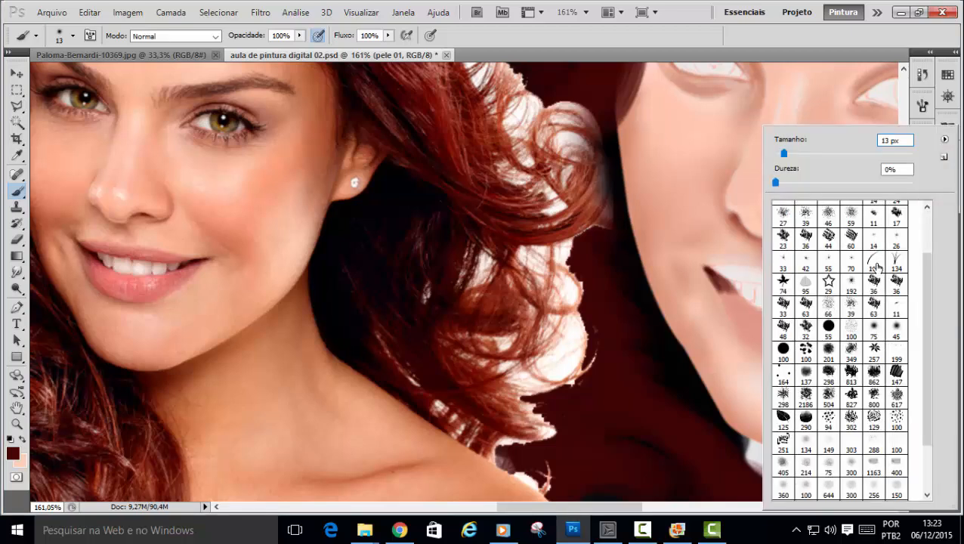
pyautogui.click(899, 141)
pyautogui.write('10')
pyautogui.press('Return')
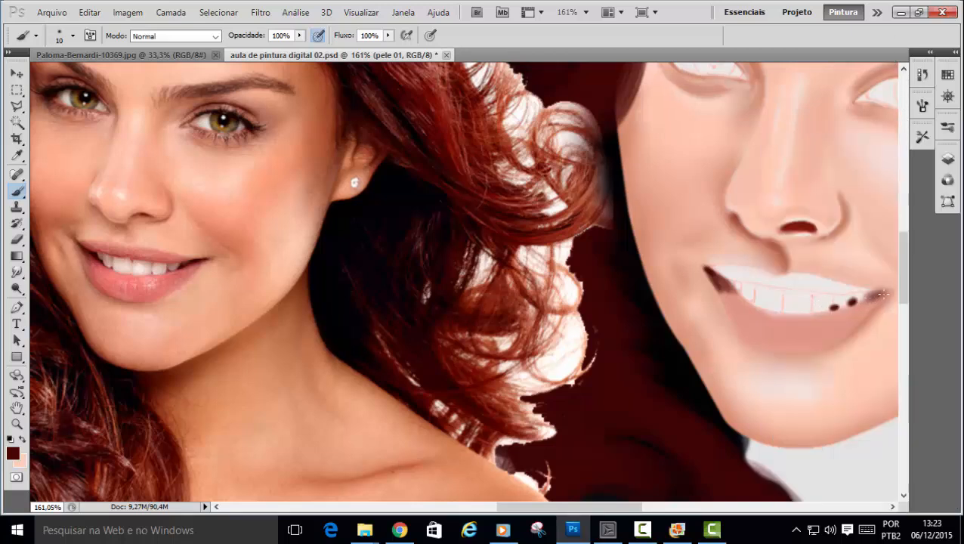
pyautogui.moveTo(880, 293); pyautogui.dragTo(887, 293)
pyautogui.moveTo(869, 298); pyautogui.dragTo(841, 309)
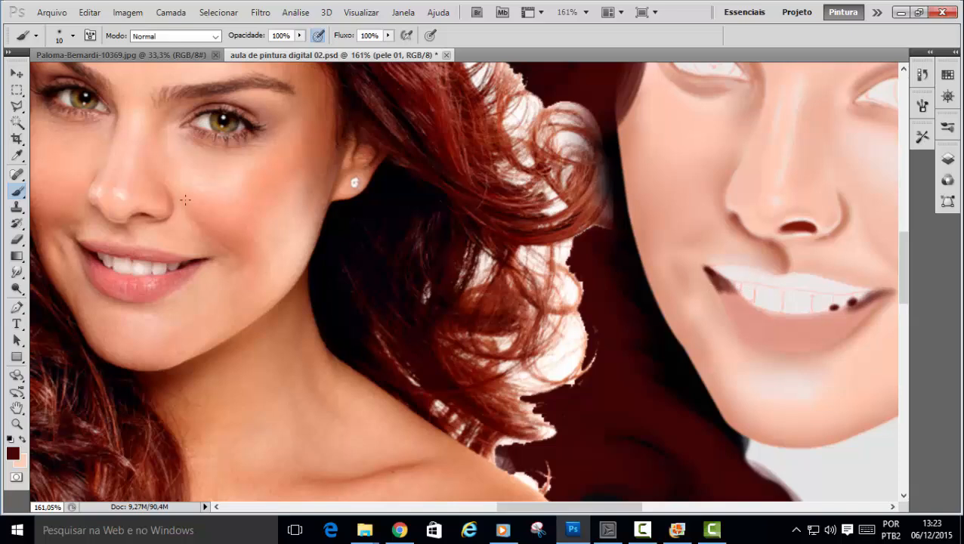
# Blend the dark marks under the smile's right corner with the Smudge tool.
pyautogui.click(17, 273)
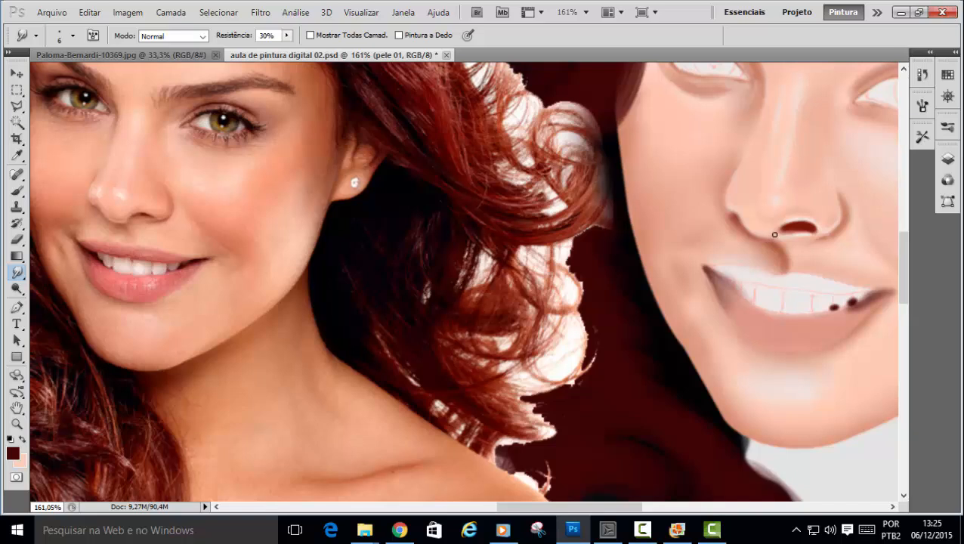
pyautogui.click(920, 110)
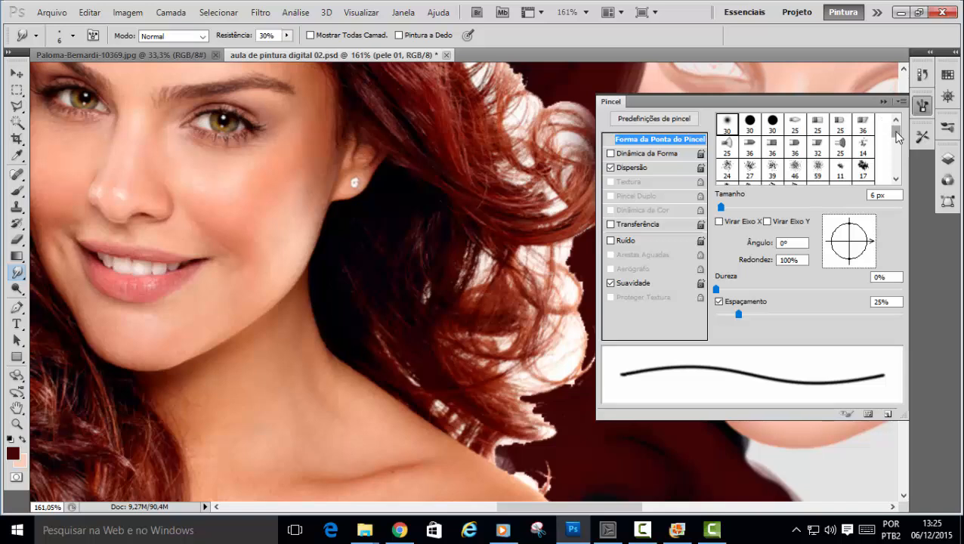
pyautogui.click(883, 101)
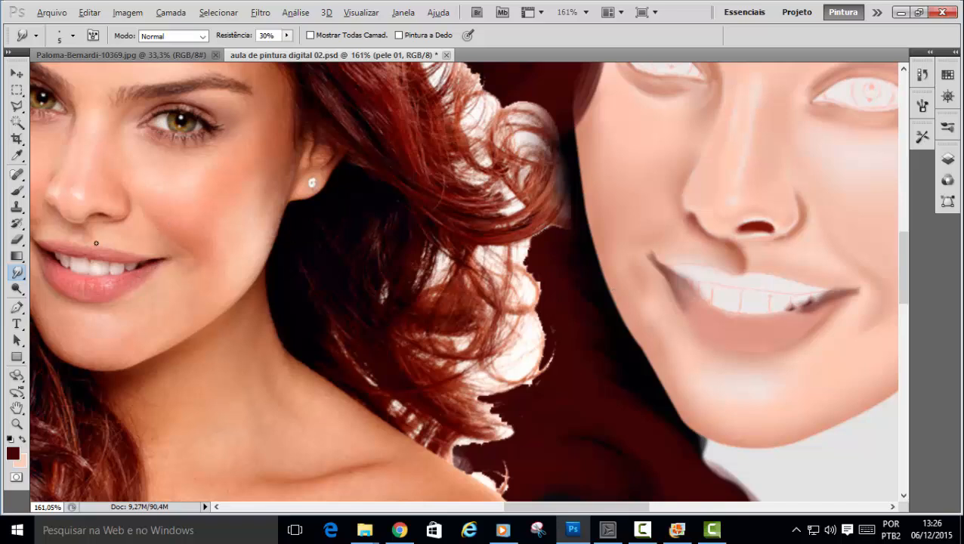
pyautogui.click(17, 155)
# Sample the lip pink and paint a gum line above the upper teeth.
pyautogui.click(144, 276)
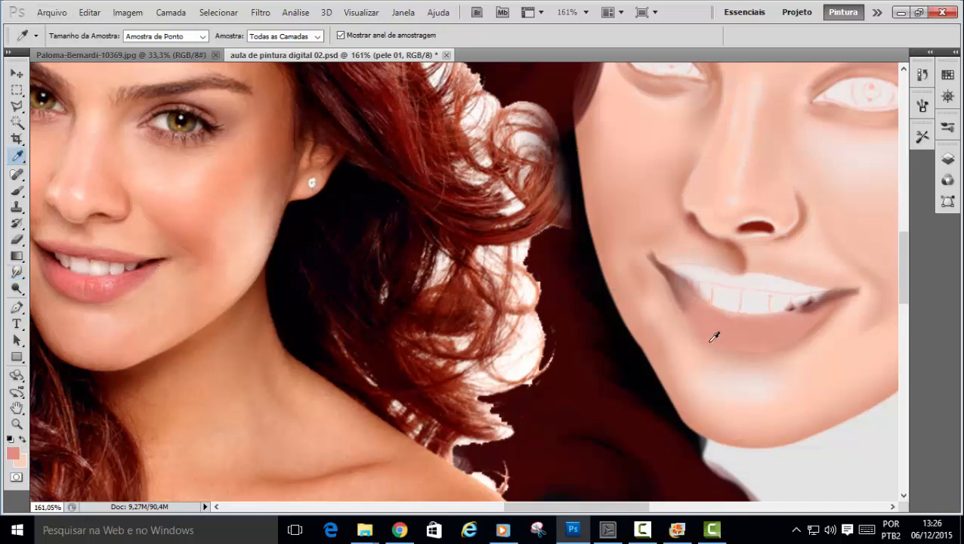
pyautogui.click(17, 190)
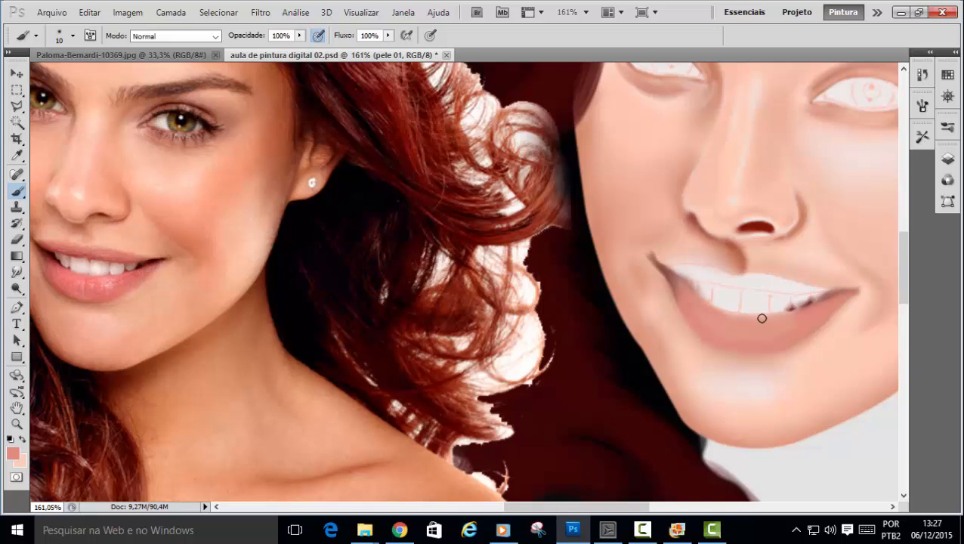
pyautogui.moveTo(787, 293)
pyautogui.mouseDown()
pyautogui.moveTo(755, 283)
pyautogui.moveTo(785, 285)
pyautogui.moveTo(746, 283)
pyautogui.moveTo(799, 291)
pyautogui.mouseUp()
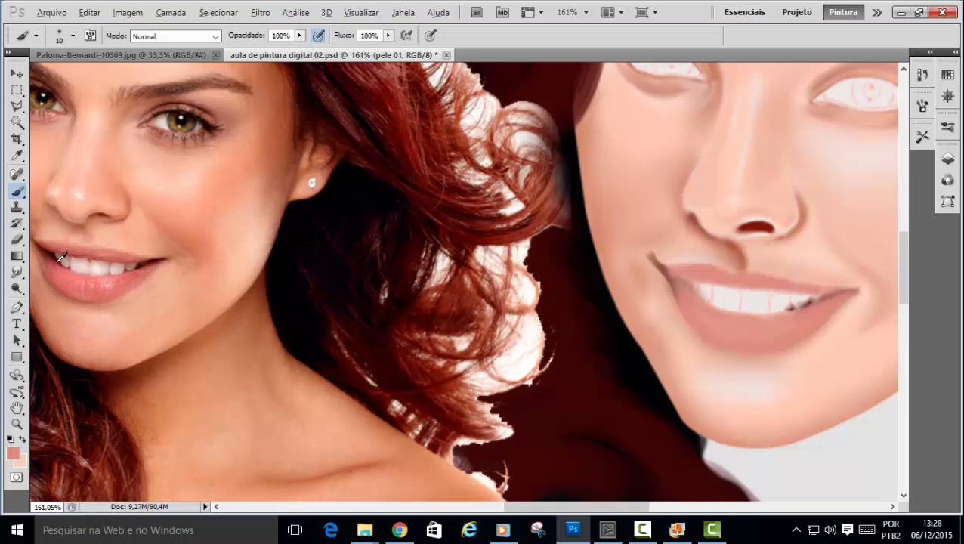
# Darken both mouth corner lines in dark maroon with an 8 px brush, undoing one stray dab.
pyautogui.keyDown('alt'); pyautogui.click(57, 256); pyautogui.keyUp('alt')
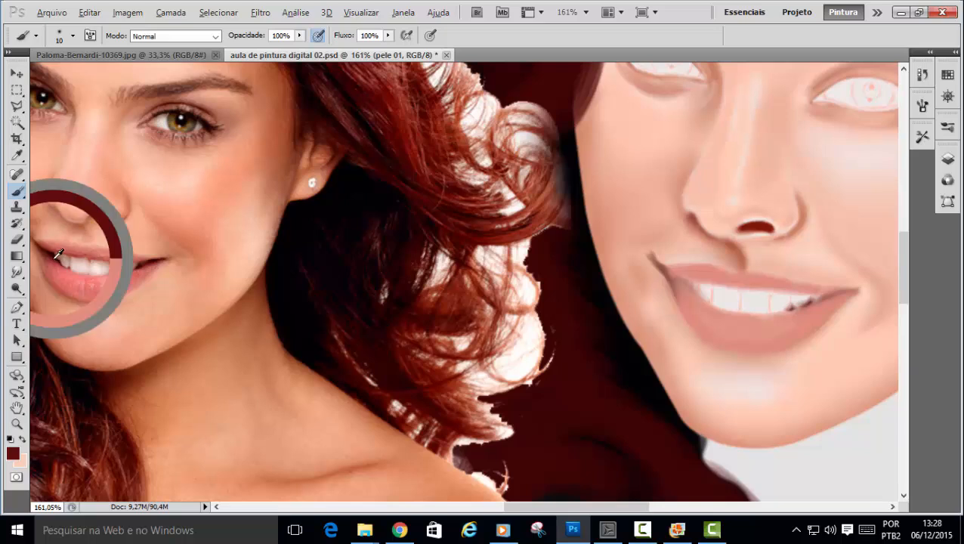
pyautogui.rightClick(716, 293)
pyautogui.moveTo(746, 157); pyautogui.dragTo(743, 155)
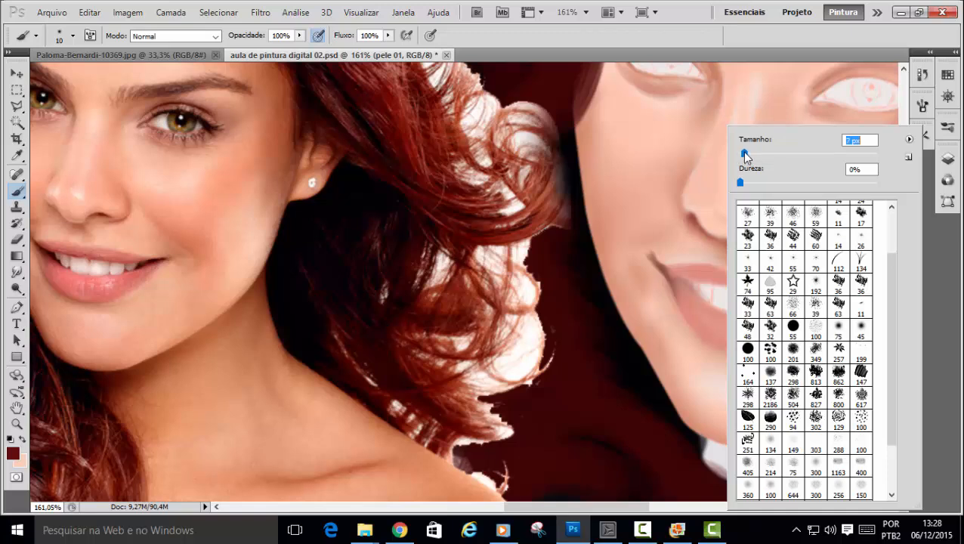
pyautogui.click(769, 35)
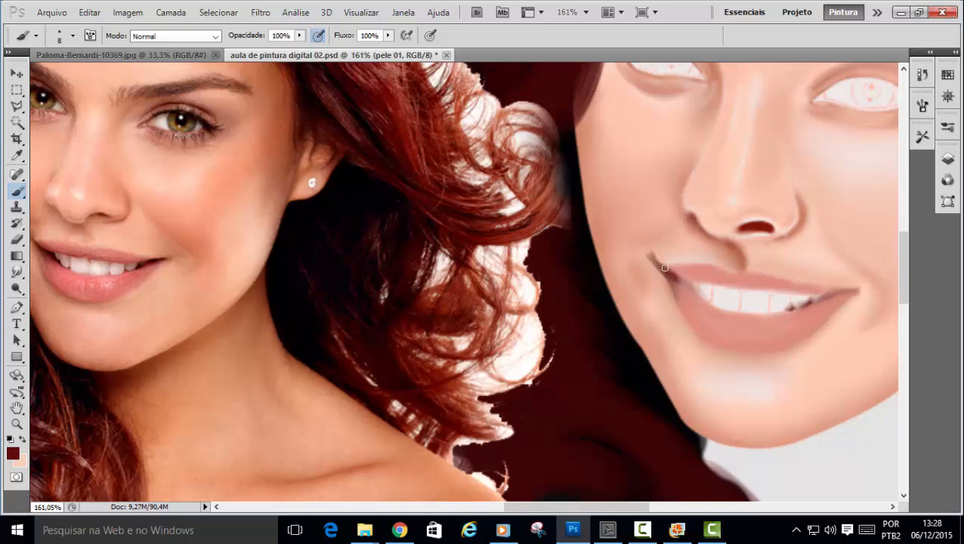
pyautogui.moveTo(664, 267); pyautogui.dragTo(682, 279)
pyautogui.moveTo(816, 297)
pyautogui.mouseDown()
pyautogui.moveTo(859, 293)
pyautogui.moveTo(850, 291)
pyautogui.mouseUp()
pyautogui.click(809, 302)
pyautogui.hotkey('ctrl', 'alt', 'z')
pyautogui.hotkey('ctrl', 'alt', 'z')
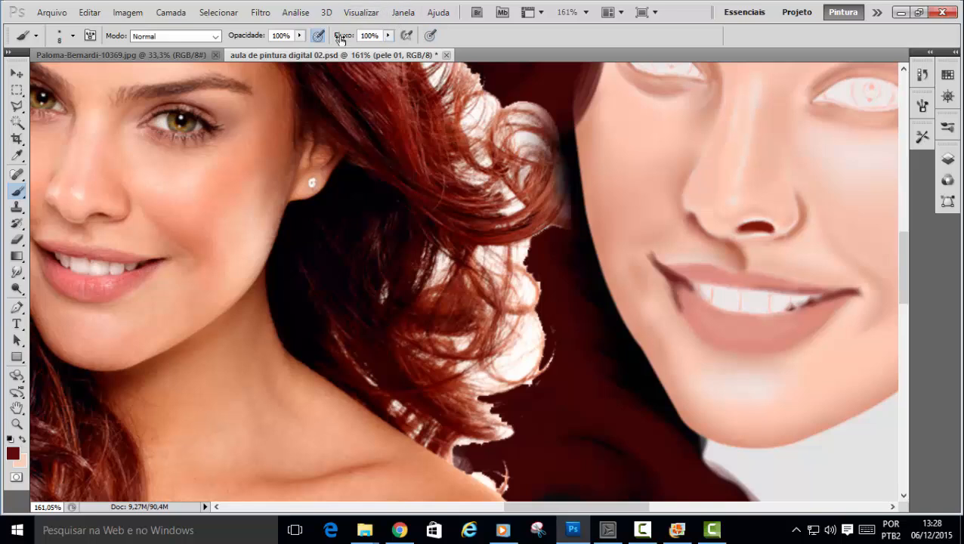
# Lower brush opacity to 55% and darken the upper lip with a stroke.
pyautogui.click(298, 36)
pyautogui.moveTo(267, 53); pyautogui.dragTo(265, 54)
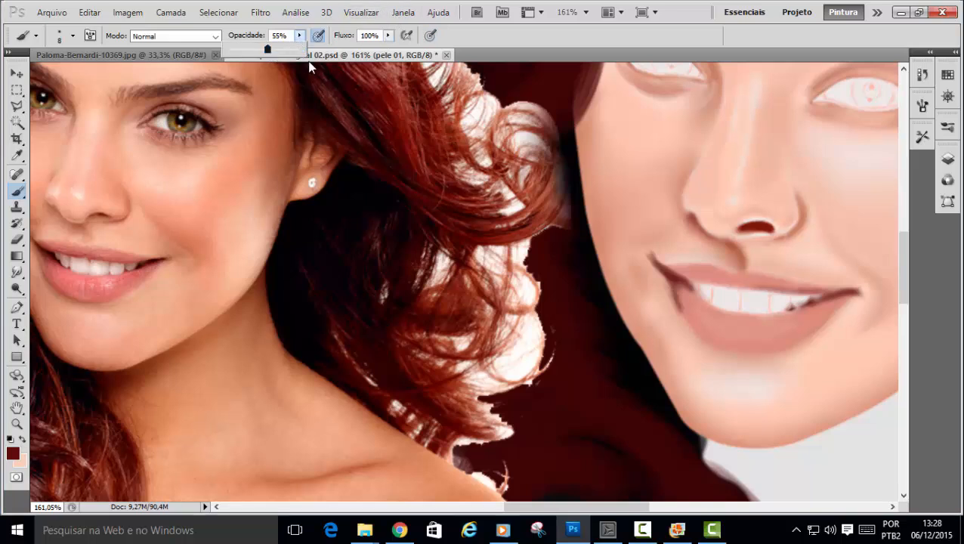
pyautogui.click(686, 275)
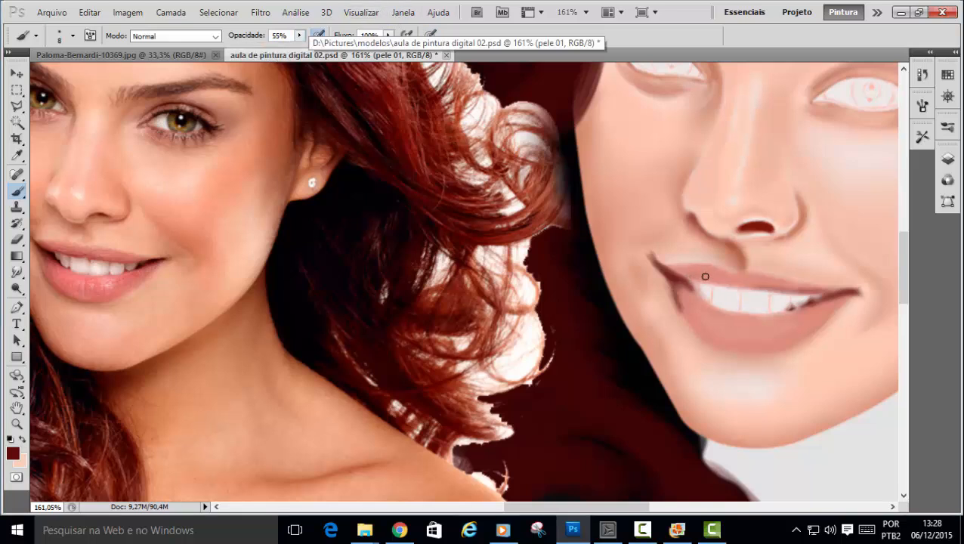
pyautogui.moveTo(674, 270); pyautogui.dragTo(748, 285)
# Shrink the brush to 5 px and sample lighter pink lip tones.
pyautogui.press('[')
pyautogui.press('[')
pyautogui.press('[')
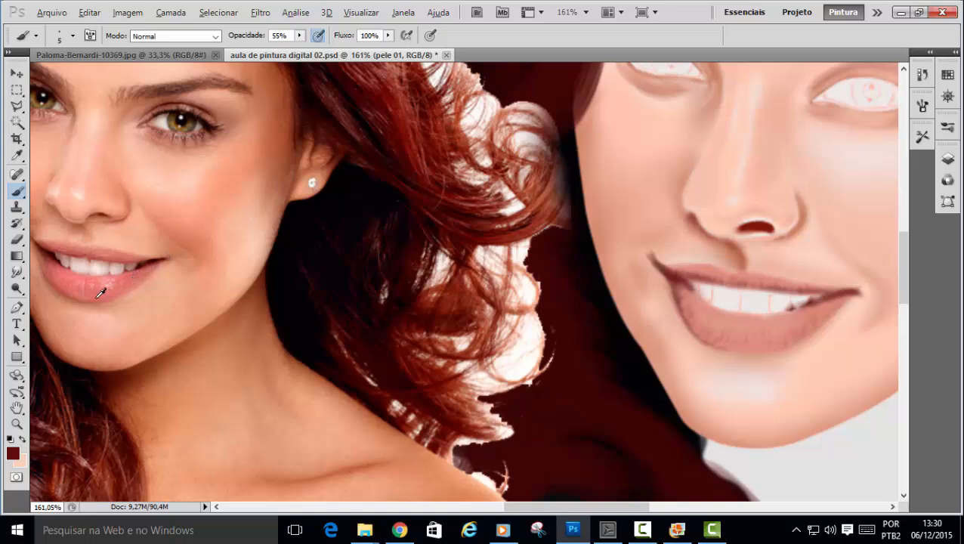
pyautogui.keyDown('alt'); pyautogui.click(76, 291); pyautogui.keyUp('alt')
pyautogui.moveTo(75, 291); pyautogui.dragTo(67, 279)
pyautogui.moveTo(128, 274); pyautogui.dragTo(127, 275)
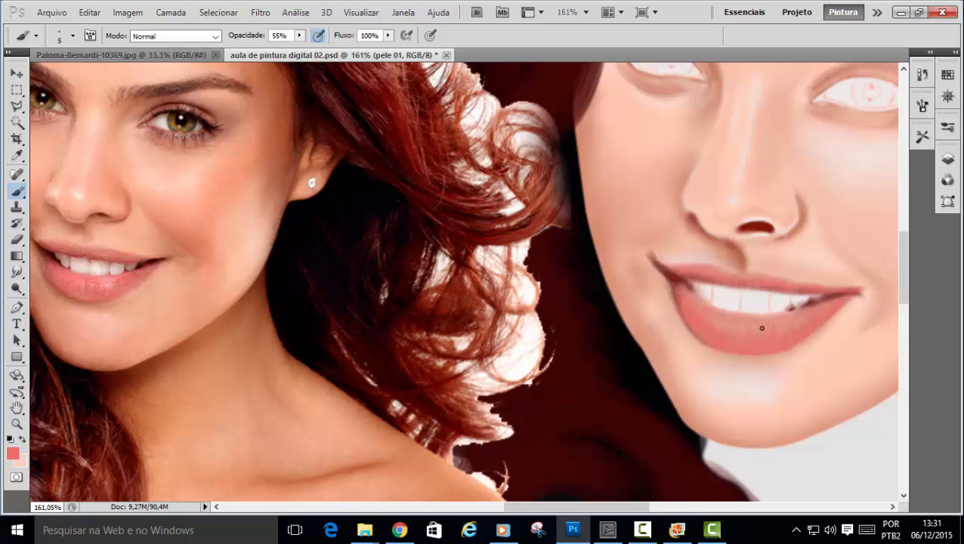
# Switch to the Smudge tool and settle its strength at 56% after first trying 100%.
pyautogui.click(17, 255)
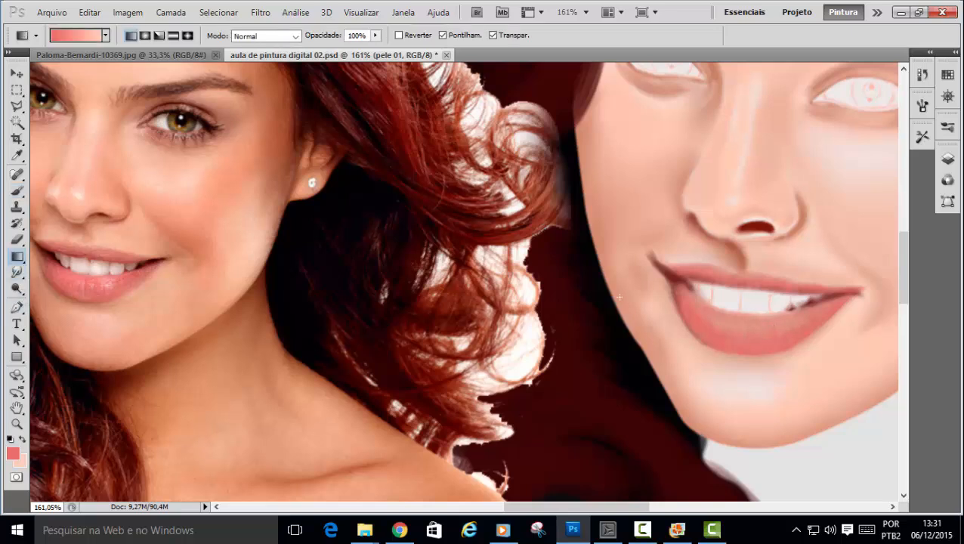
pyautogui.click(17, 273)
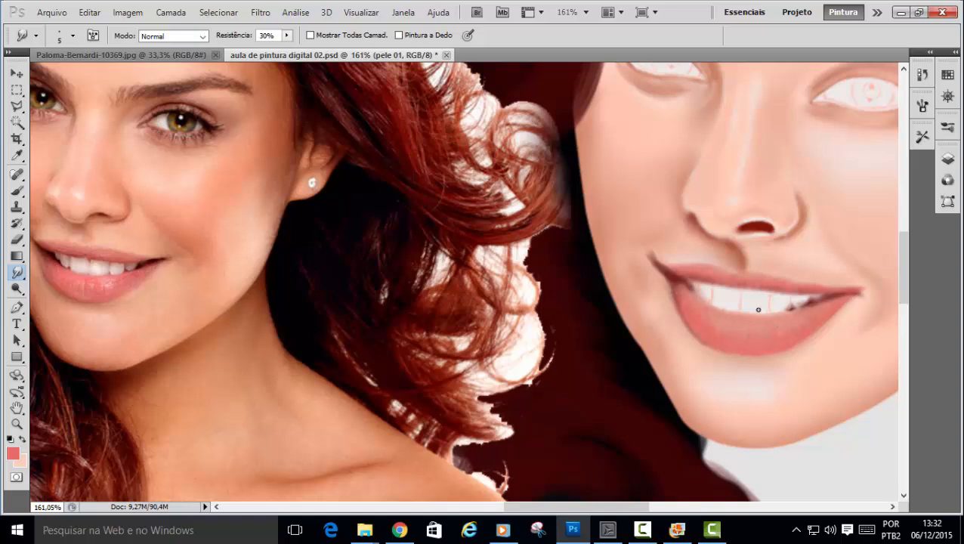
pyautogui.moveTo(286, 38); pyautogui.dragTo(338, 48)
pyautogui.click(722, 319)
pyautogui.click(286, 35)
pyautogui.moveTo(288, 48); pyautogui.dragTo(254, 49)
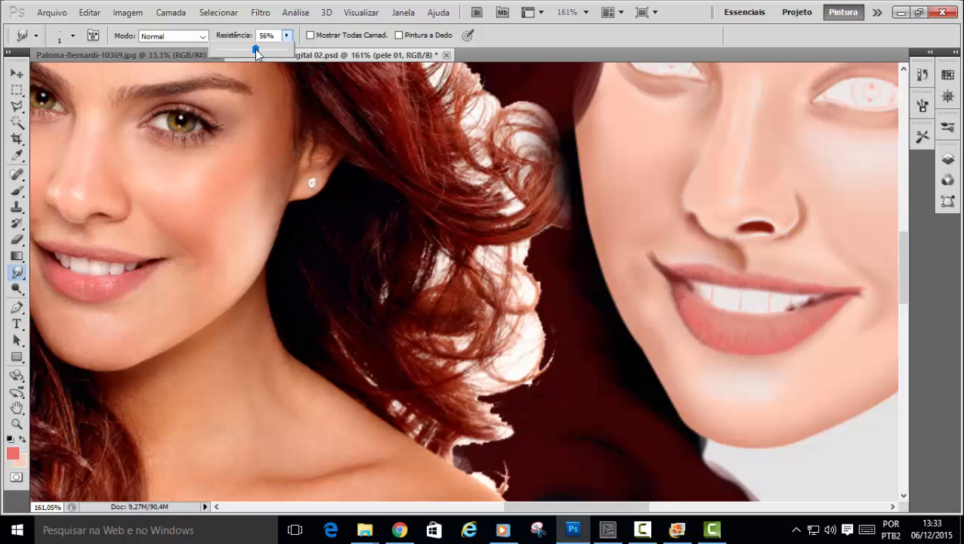
pyautogui.click(508, 40)
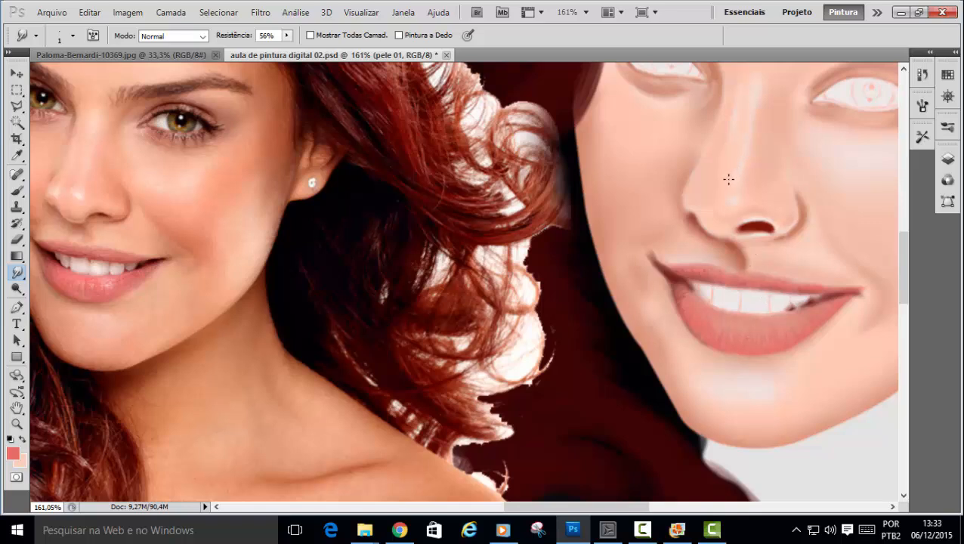
pyautogui.press('alt')
pyautogui.click(19, 156)
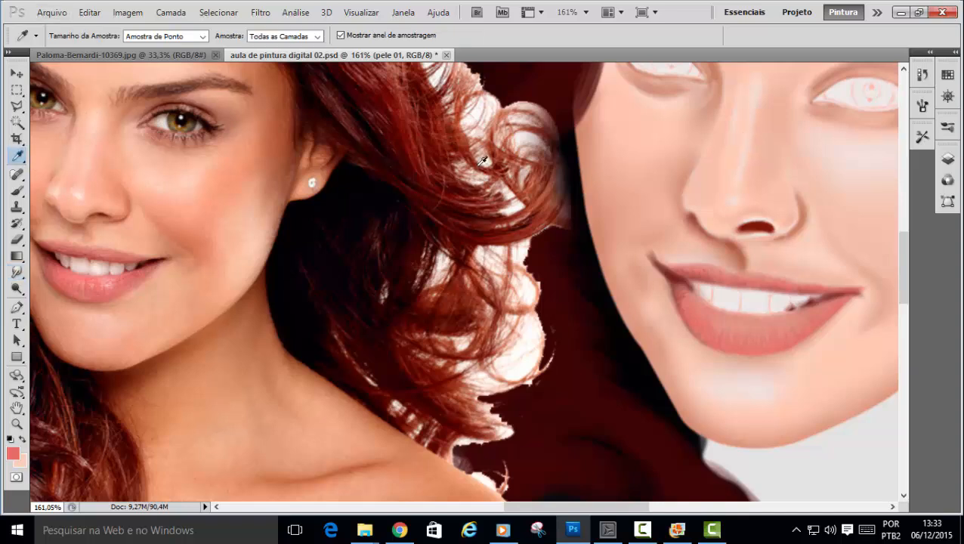
pyautogui.click(758, 95)
pyautogui.moveTo(761, 84); pyautogui.dragTo(757, 89)
pyautogui.moveTo(81, 187); pyautogui.dragTo(82, 189)
pyautogui.click(819, 450)
pyautogui.press('b')
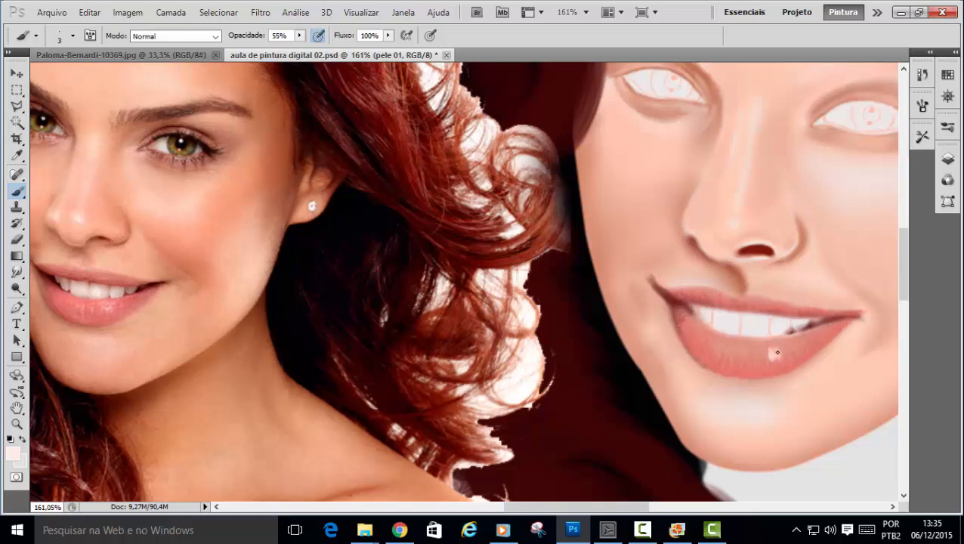
pyautogui.moveTo(776, 353); pyautogui.dragTo(777, 357)
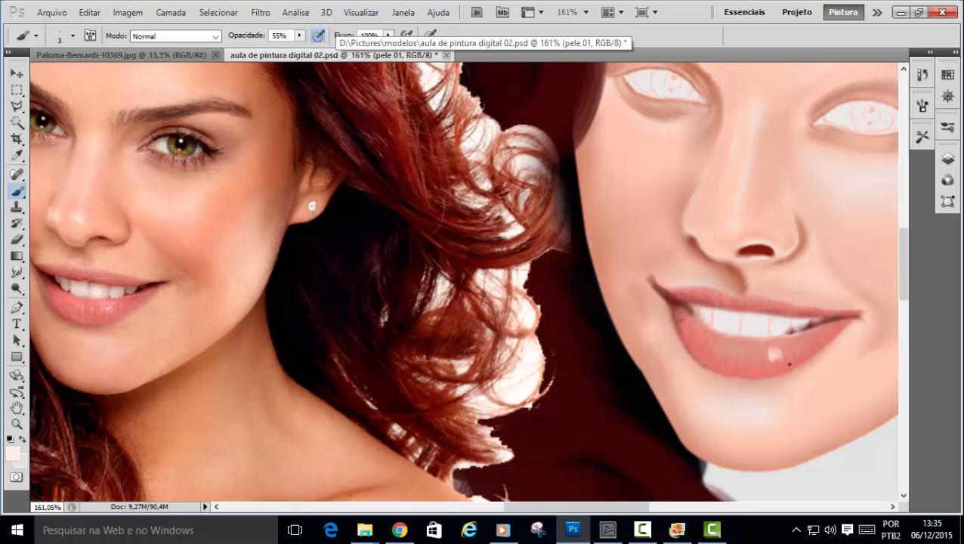
pyautogui.moveTo(750, 348); pyautogui.dragTo(745, 358)
pyautogui.hotkey('ctrl', 'z')
pyautogui.hotkey('ctrl', 'z')
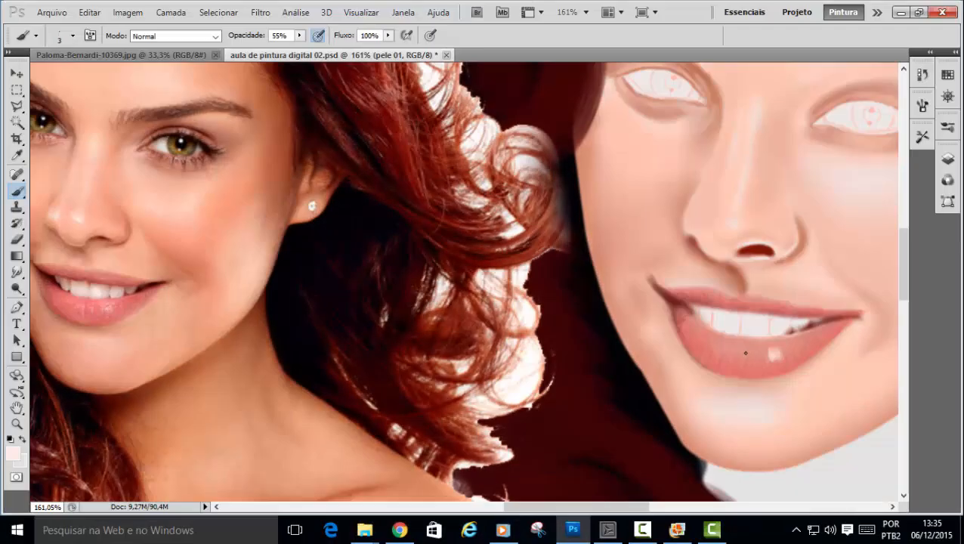
pyautogui.moveTo(745, 353); pyautogui.dragTo(744, 360)
pyautogui.moveTo(832, 335)
pyautogui.mouseDown()
pyautogui.moveTo(826, 344)
pyautogui.moveTo(831, 337)
pyautogui.mouseUp()
pyautogui.moveTo(730, 297); pyautogui.dragTo(712, 286)
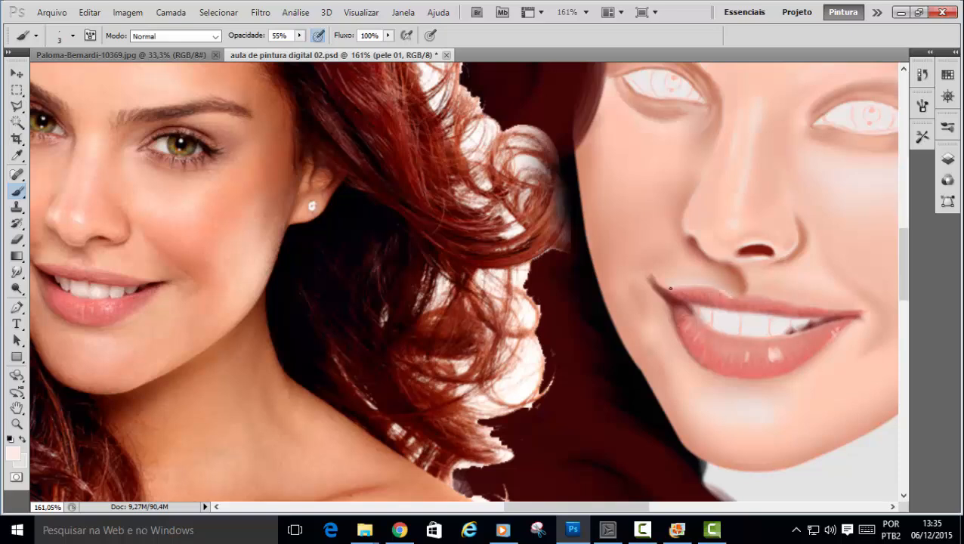
pyautogui.moveTo(812, 305); pyautogui.dragTo(864, 310)
pyautogui.moveTo(775, 311); pyautogui.dragTo(759, 303)
pyautogui.moveTo(690, 291); pyautogui.dragTo(667, 296)
pyautogui.moveTo(684, 327)
pyautogui.mouseDown()
pyautogui.moveTo(689, 332)
pyautogui.moveTo(677, 325)
pyautogui.mouseUp()
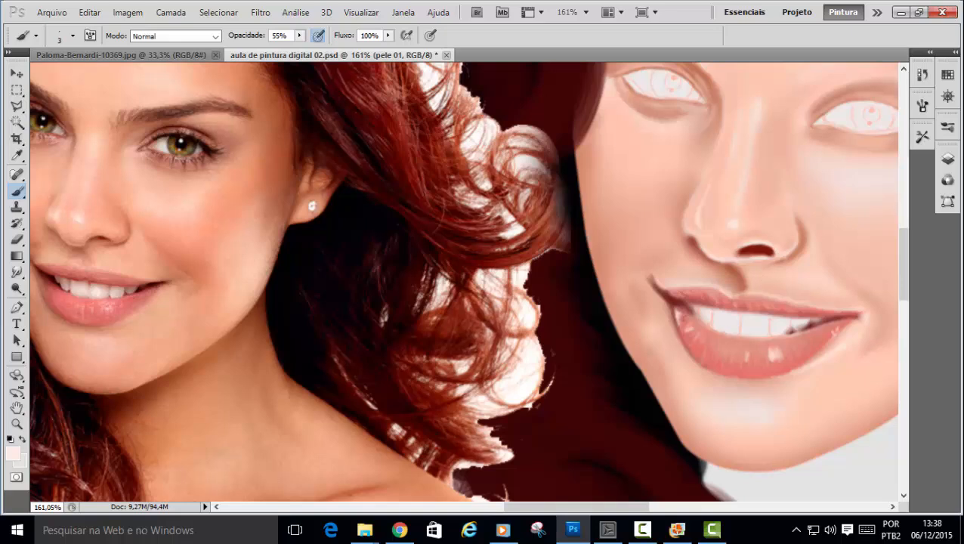
pyautogui.moveTo(639, 512); pyautogui.dragTo(654, 512)
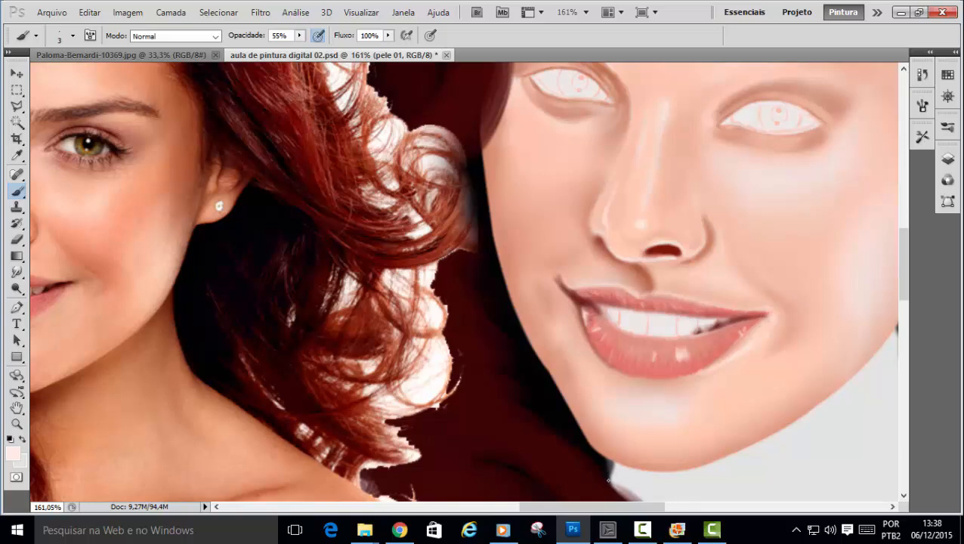
pyautogui.moveTo(610, 510); pyautogui.dragTo(595, 510)
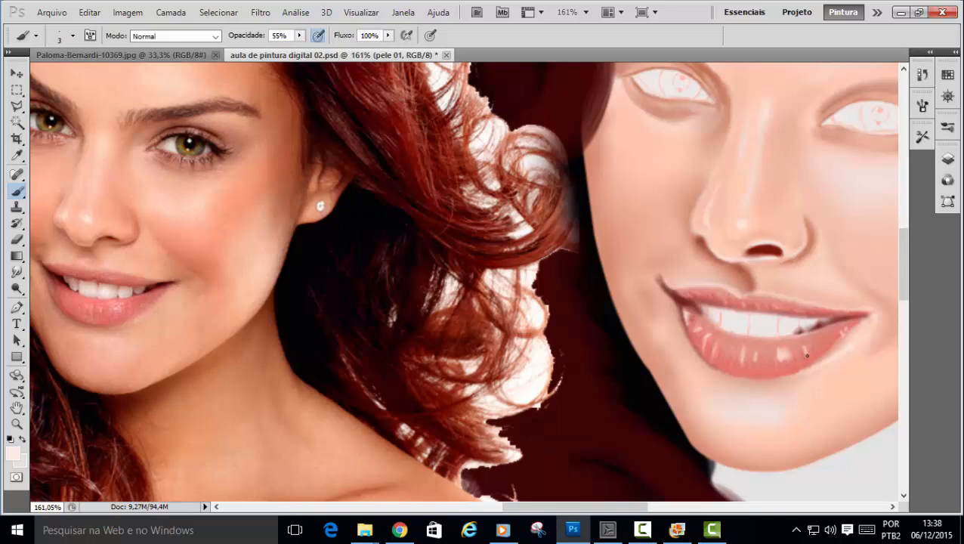
pyautogui.moveTo(906, 230); pyautogui.dragTo(911, 211)
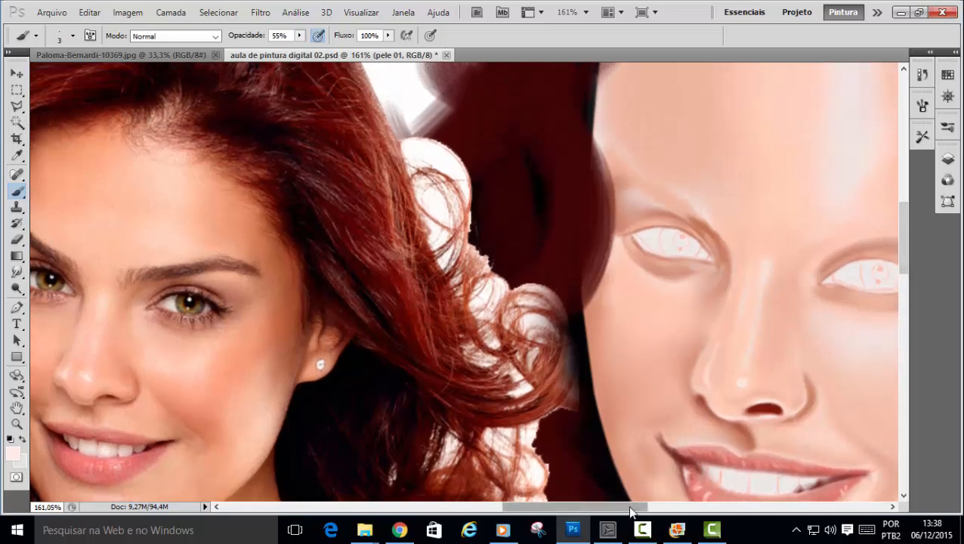
# Sample the pale grey of the reference eye white and bring the painted eye into close view.
pyautogui.moveTo(630, 511); pyautogui.dragTo(615, 511)
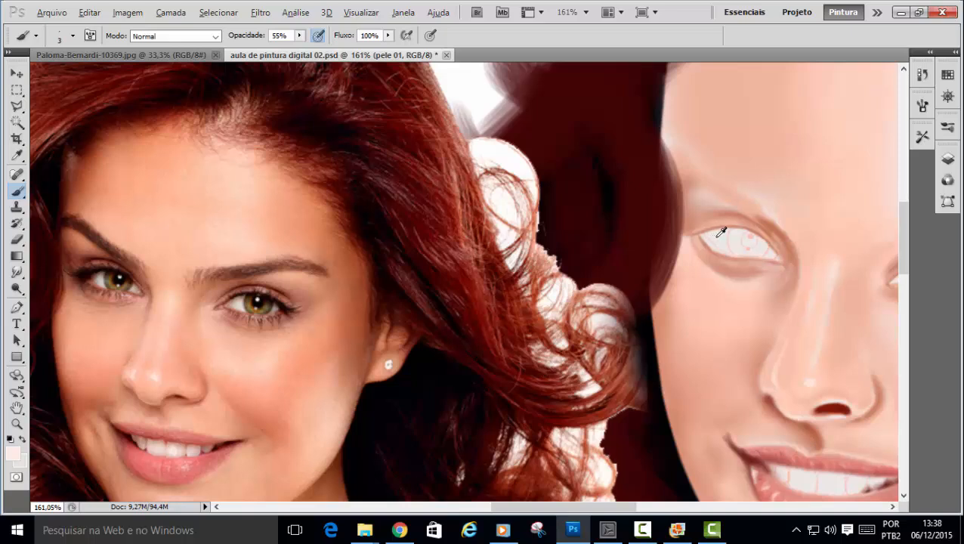
pyautogui.press('alt')
pyautogui.scroll(4, 75, 275)
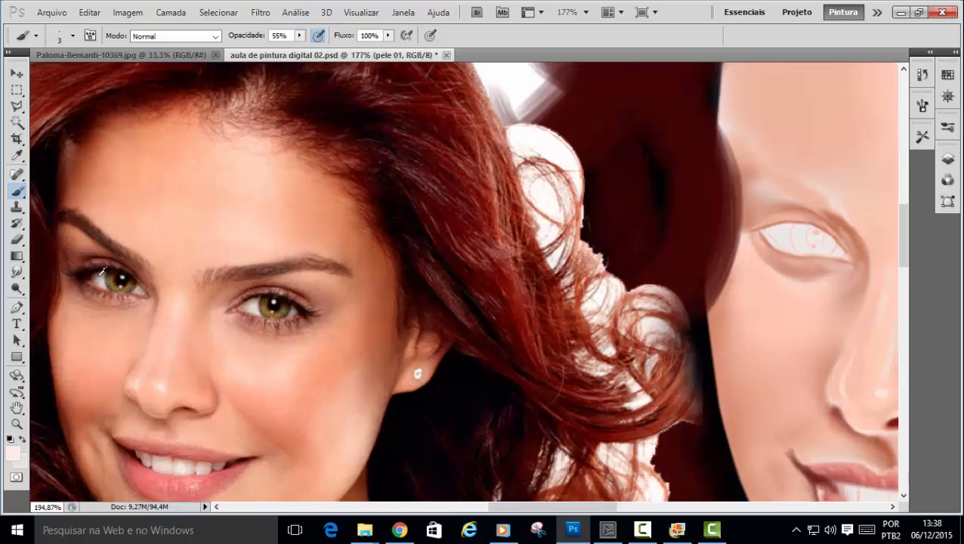
pyautogui.scroll(2, 102, 271)
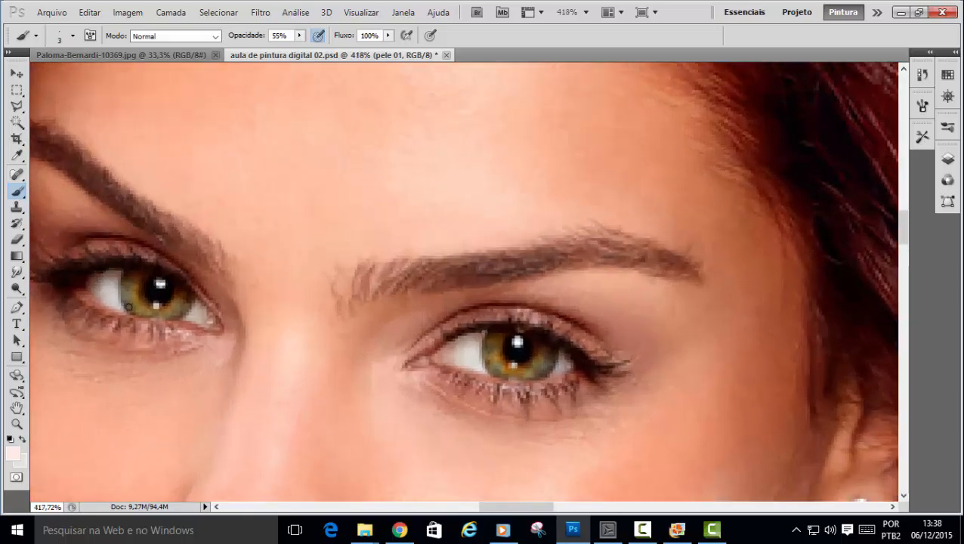
pyautogui.click(16, 155)
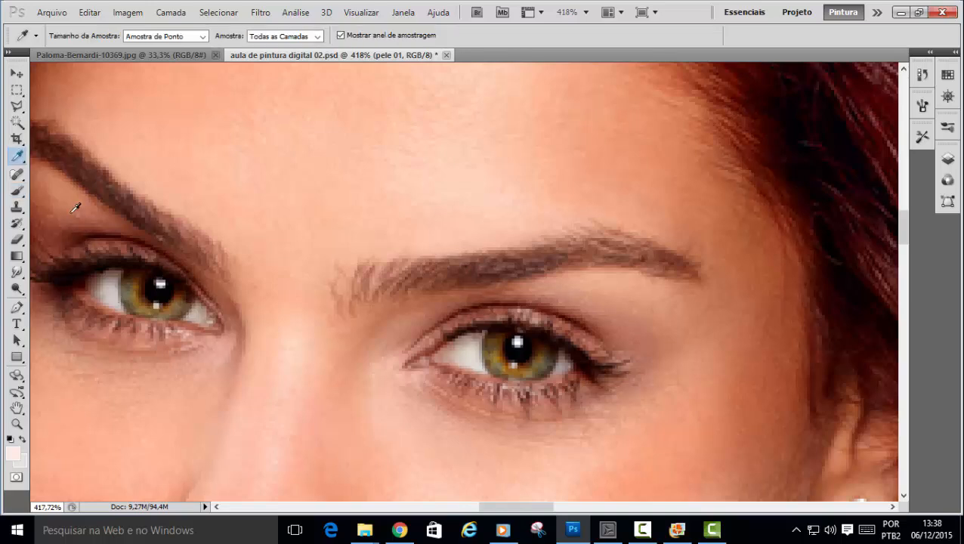
pyautogui.click(111, 281)
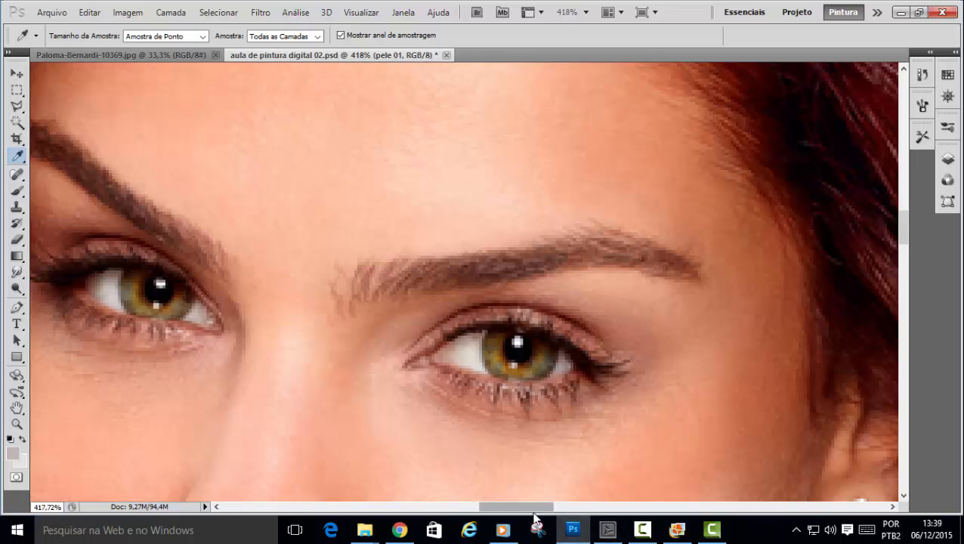
pyautogui.moveTo(534, 510); pyautogui.dragTo(638, 476)
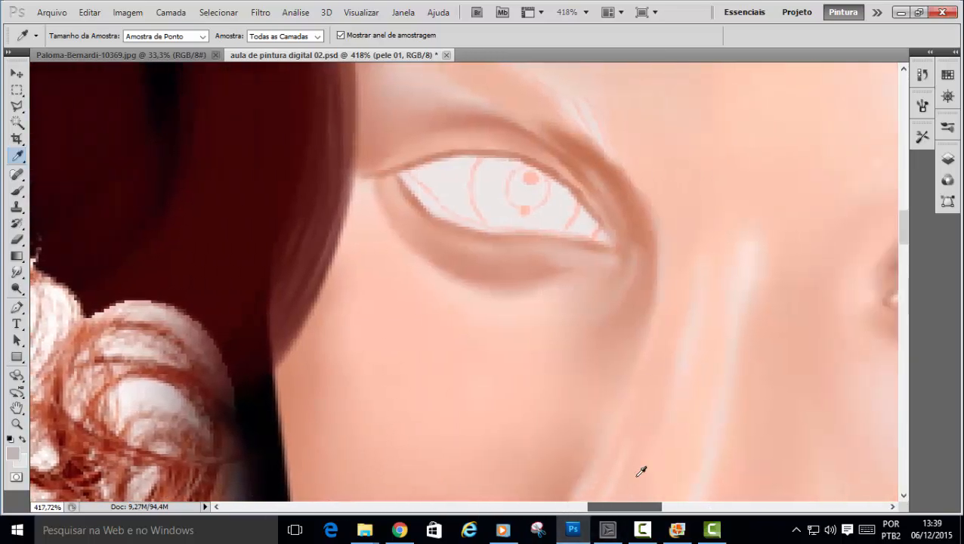
pyautogui.scroll(4, 457, 178)
pyautogui.scroll(-3, 455, 180)
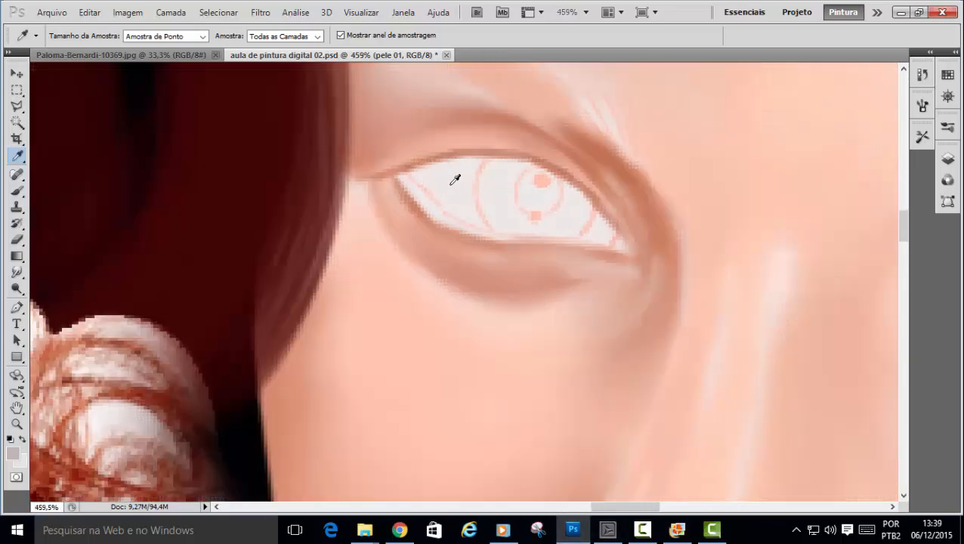
pyautogui.scroll(-1, 455, 180)
pyautogui.click(19, 192)
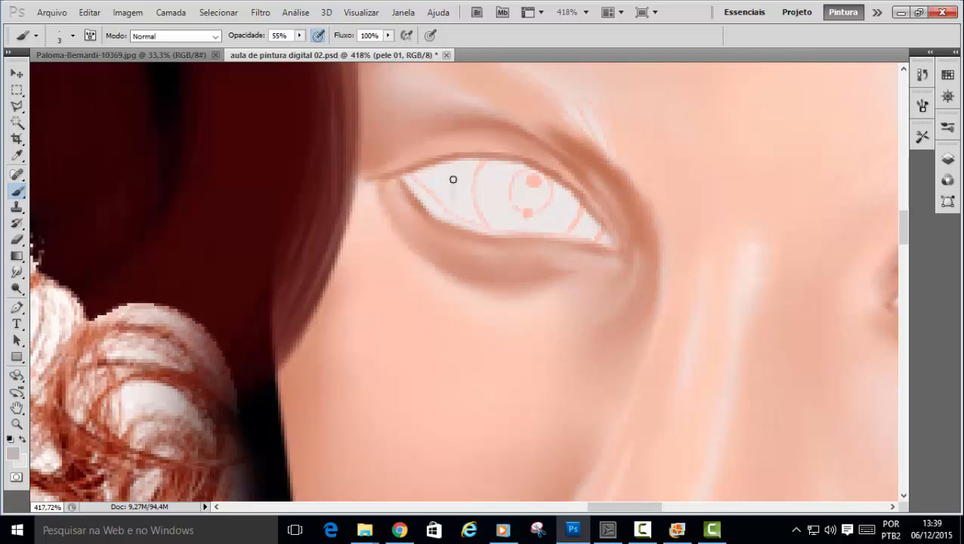
# Shade the left part and right corner of the painted eye white with the sampled grey.
pyautogui.moveTo(458, 170)
pyautogui.mouseDown()
pyautogui.moveTo(455, 188)
pyautogui.moveTo(456, 164)
pyautogui.moveTo(451, 176)
pyautogui.moveTo(463, 185)
pyautogui.moveTo(468, 166)
pyautogui.moveTo(469, 208)
pyautogui.moveTo(456, 208)
pyautogui.moveTo(477, 219)
pyautogui.moveTo(439, 181)
pyautogui.moveTo(450, 204)
pyautogui.moveTo(436, 176)
pyautogui.moveTo(424, 180)
pyautogui.moveTo(432, 170)
pyautogui.moveTo(454, 202)
pyautogui.moveTo(436, 178)
pyautogui.moveTo(462, 166)
pyautogui.moveTo(469, 205)
pyautogui.moveTo(469, 162)
pyautogui.moveTo(460, 194)
pyautogui.moveTo(477, 218)
pyautogui.moveTo(441, 196)
pyautogui.moveTo(463, 203)
pyautogui.mouseUp()
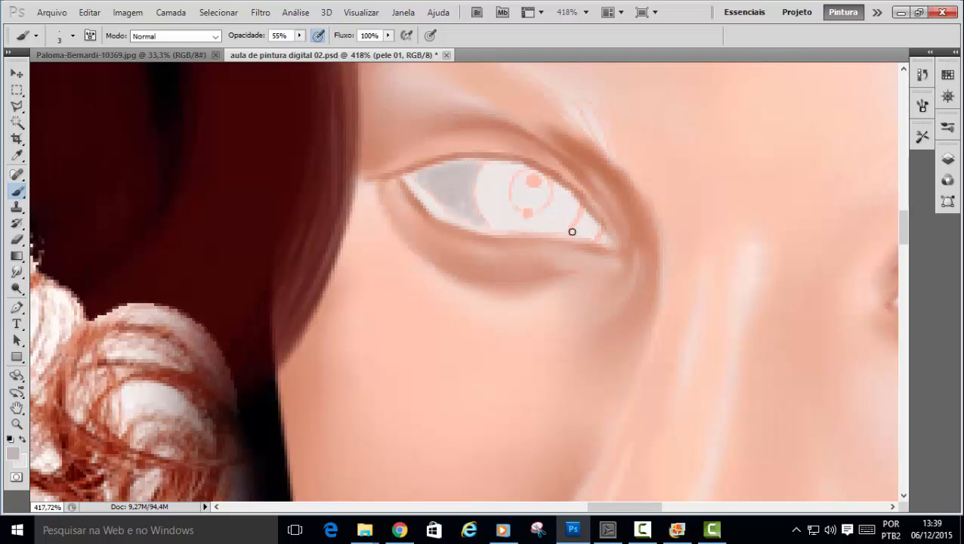
pyautogui.moveTo(572, 232)
pyautogui.mouseDown()
pyautogui.moveTo(586, 215)
pyautogui.moveTo(591, 234)
pyautogui.moveTo(576, 228)
pyautogui.moveTo(591, 232)
pyautogui.moveTo(581, 215)
pyautogui.moveTo(577, 223)
pyautogui.mouseUp()
pyautogui.moveTo(468, 179)
pyautogui.mouseDown()
pyautogui.moveTo(463, 205)
pyautogui.moveTo(454, 206)
pyautogui.moveTo(455, 184)
pyautogui.moveTo(444, 176)
pyautogui.moveTo(433, 179)
pyautogui.moveTo(442, 192)
pyautogui.moveTo(425, 180)
pyautogui.moveTo(477, 219)
pyautogui.moveTo(463, 177)
pyautogui.mouseUp()
pyautogui.hotkey('ctrl', '-')
pyautogui.hotkey('ctrl', '-')
pyautogui.hotkey('ctrl', '-')
pyautogui.hotkey('ctrl', '-')
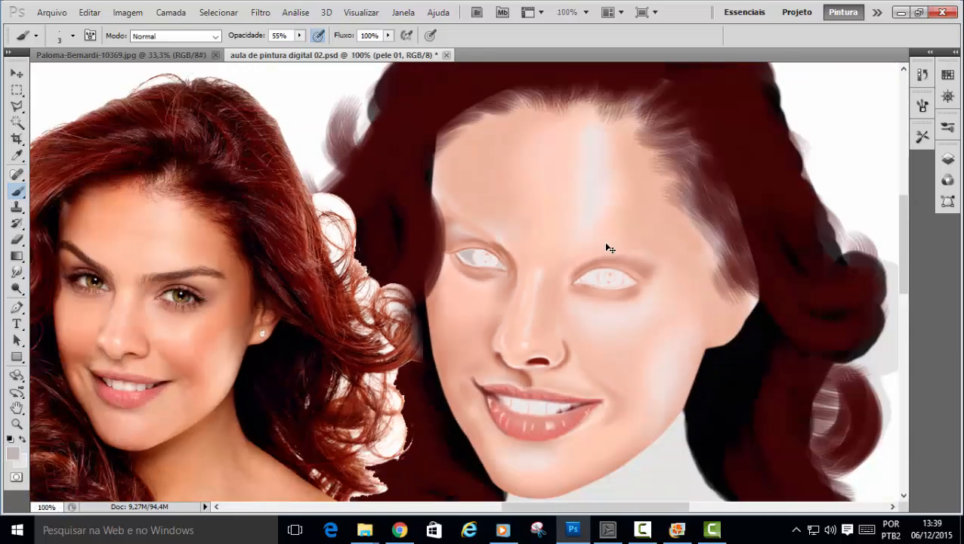
# Sample the muted pink skin at the reference photo's inner eye corner.
pyautogui.scroll(3, 76, 283)
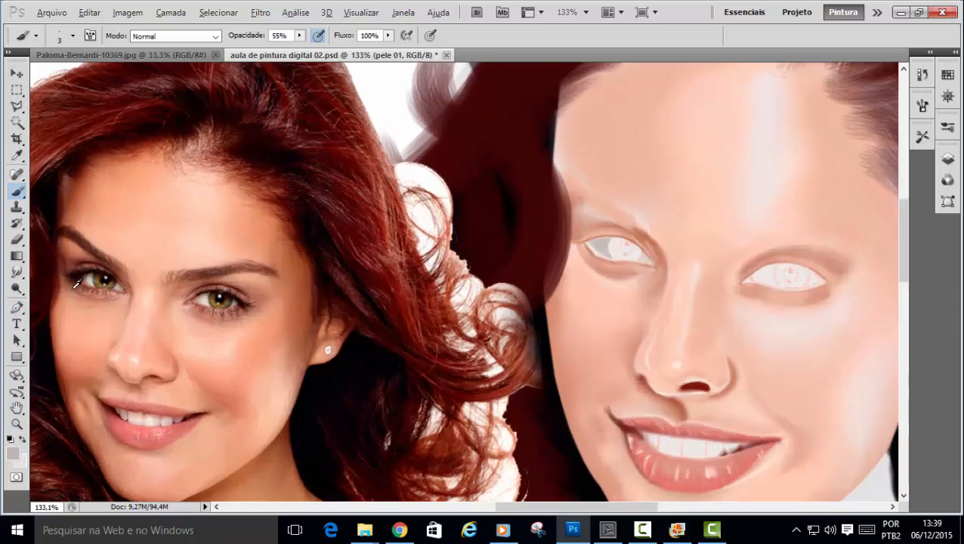
pyautogui.scroll(4, 76, 284)
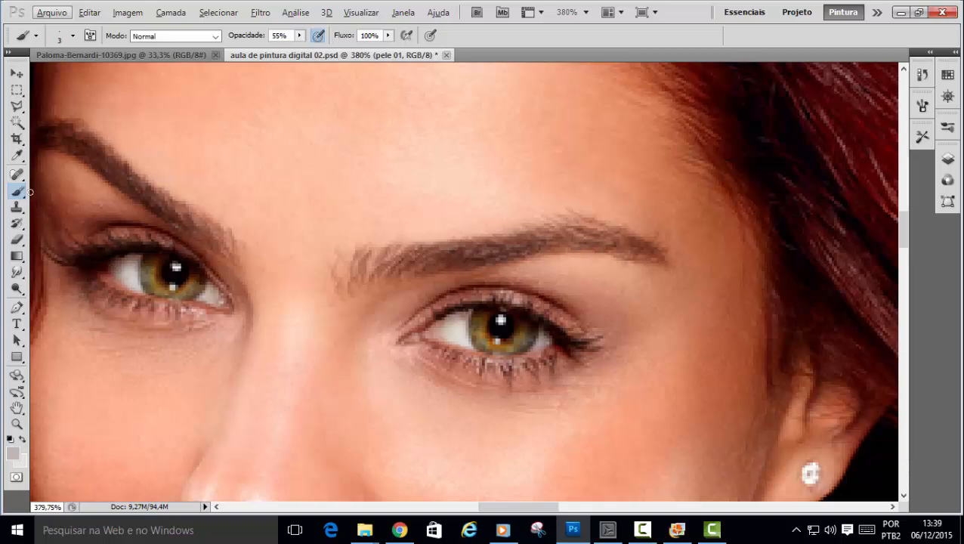
pyautogui.click(17, 156)
pyautogui.click(117, 264)
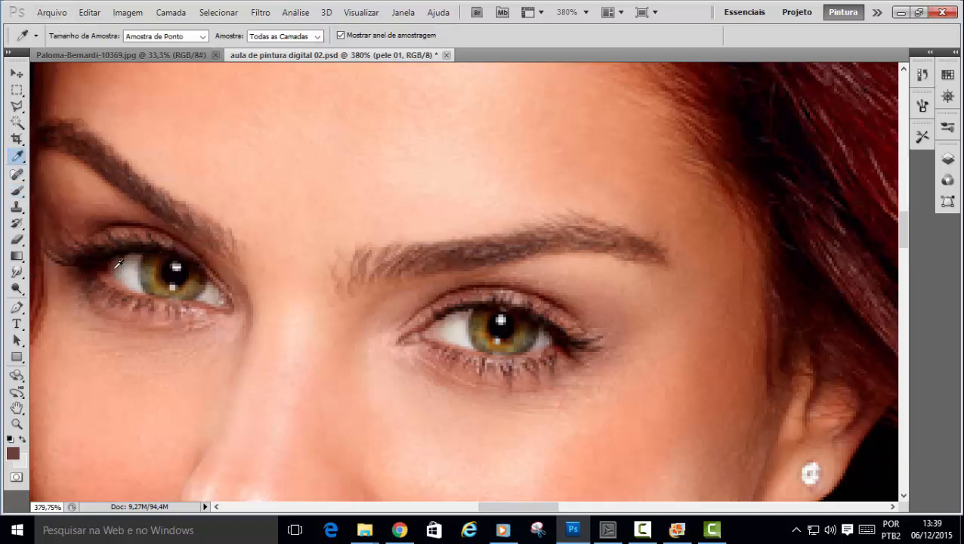
pyautogui.moveTo(117, 264); pyautogui.dragTo(121, 272)
pyautogui.moveTo(443, 331); pyautogui.dragTo(435, 328)
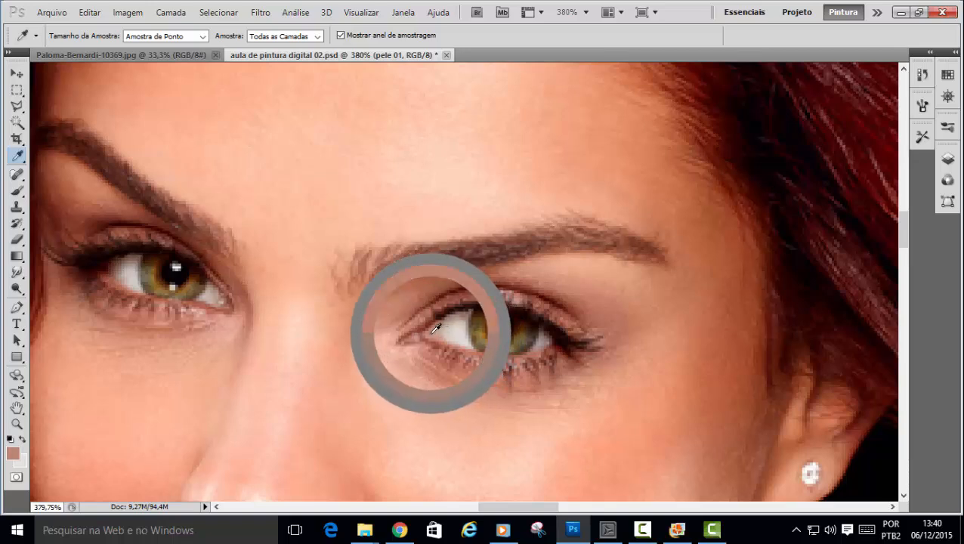
pyautogui.moveTo(435, 328); pyautogui.dragTo(436, 329)
# Scroll back to the painted eye at about 418% zoom.
pyautogui.scroll(-2, 618, 373)
pyautogui.scroll(-3, 618, 358)
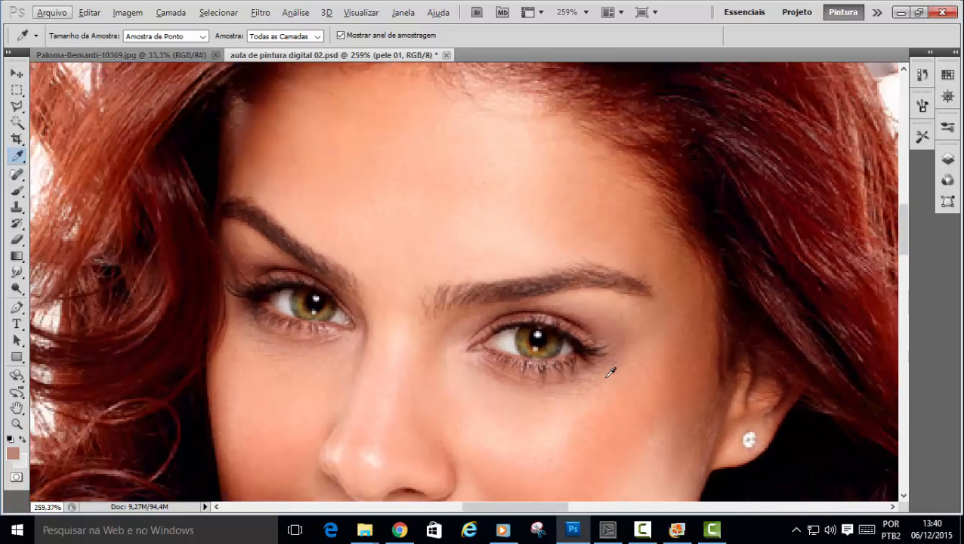
pyautogui.hscroll(5, 613, 374)
pyautogui.hscroll(10, 640, 370)
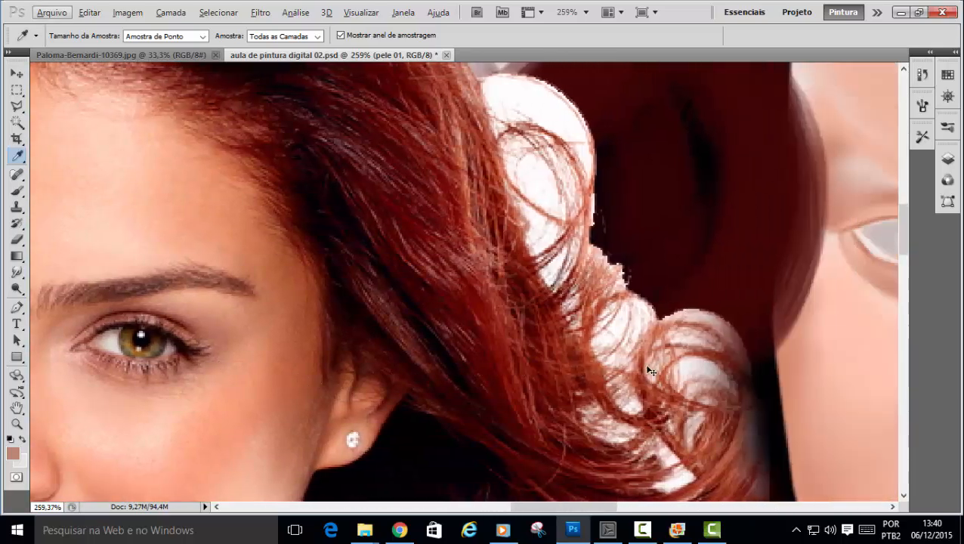
pyautogui.hscroll(2, 656, 371)
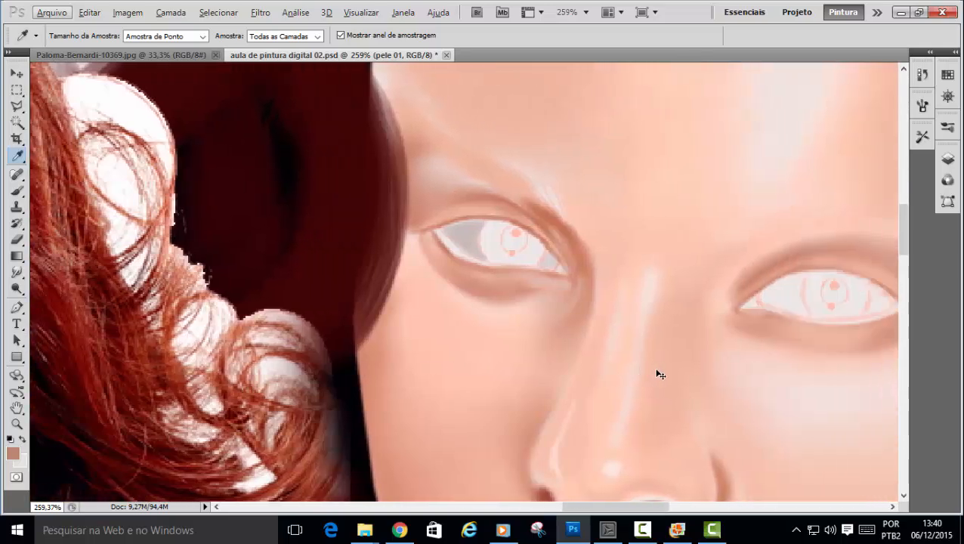
pyautogui.scroll(3, 467, 225)
pyautogui.scroll(-3, 459, 222)
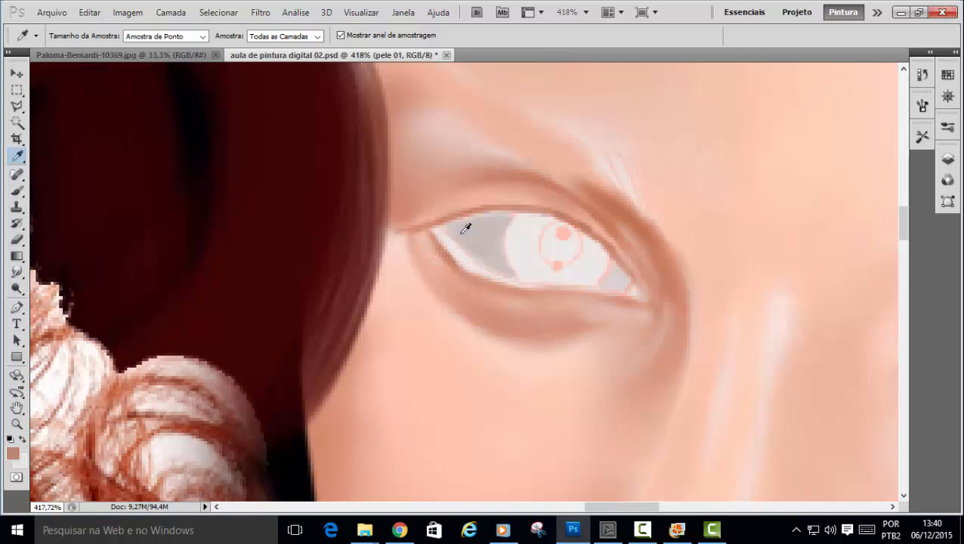
# Darken the grey at the painted eye's right corner, then sample a light skin pink from the face.
pyautogui.press('b')
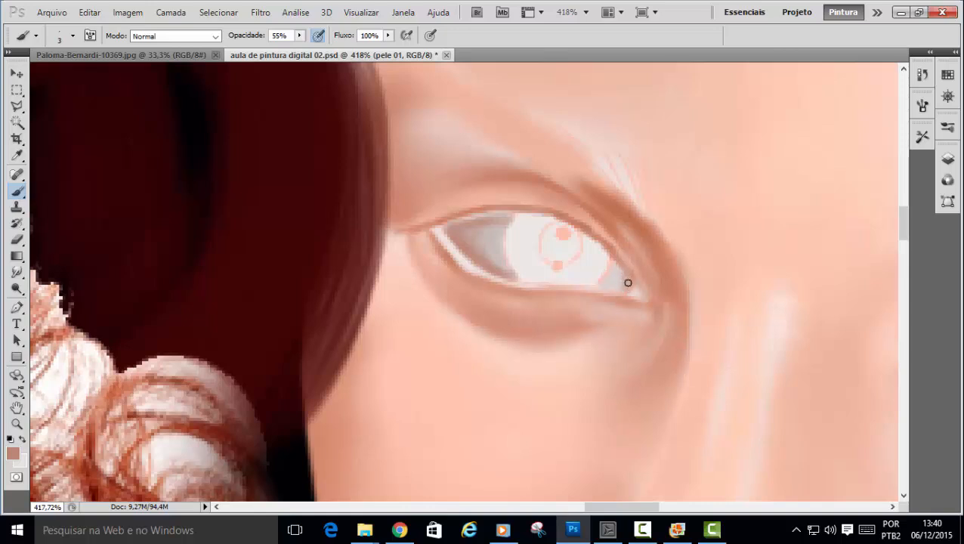
pyautogui.moveTo(622, 275); pyautogui.dragTo(626, 285)
pyautogui.keyDown('alt'); pyautogui.click(555, 148); pyautogui.keyUp('alt')
# Set the paint colour to a lighter peach, ebbba0, and raise brush opacity to 76%.
pyautogui.click(13, 453)
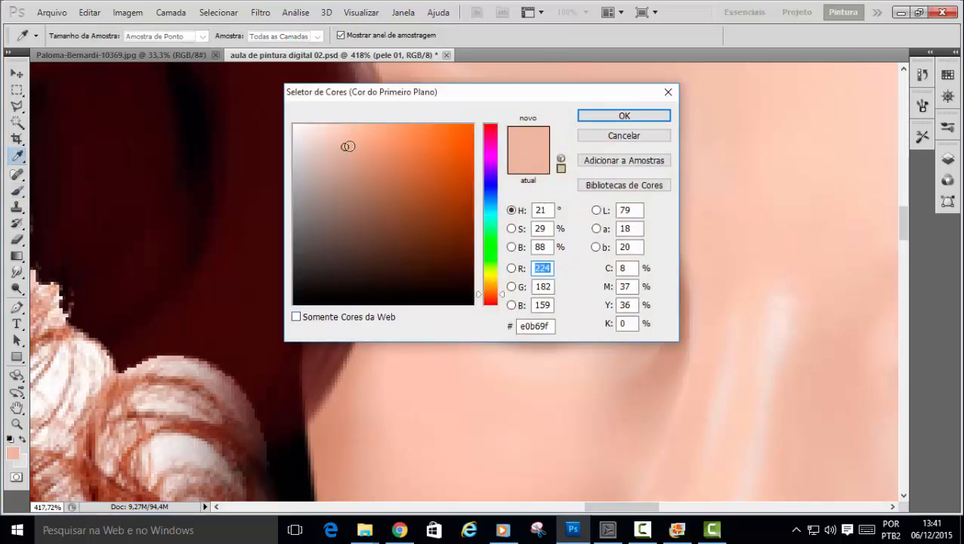
pyautogui.click(352, 143)
pyautogui.moveTo(352, 143)
pyautogui.mouseDown()
pyautogui.moveTo(344, 134)
pyautogui.moveTo(370, 124)
pyautogui.mouseUp()
pyautogui.click(621, 116)
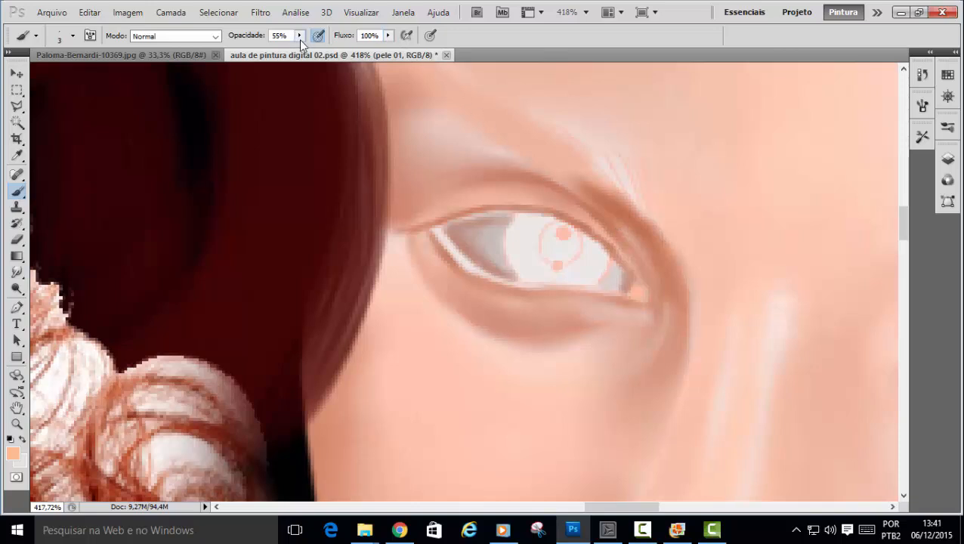
pyautogui.moveTo(300, 39); pyautogui.dragTo(318, 58)
# Zoom out, make Camada 1 cópia the active layer, and choose the Rectangular Marquee tool.
pyautogui.hotkey('ctrl', '-')
pyautogui.hotkey('ctrl', '-')
pyautogui.hotkey('ctrl', '-')
pyautogui.hotkey('ctrl', '-')
pyautogui.hotkey('ctrl', '-')
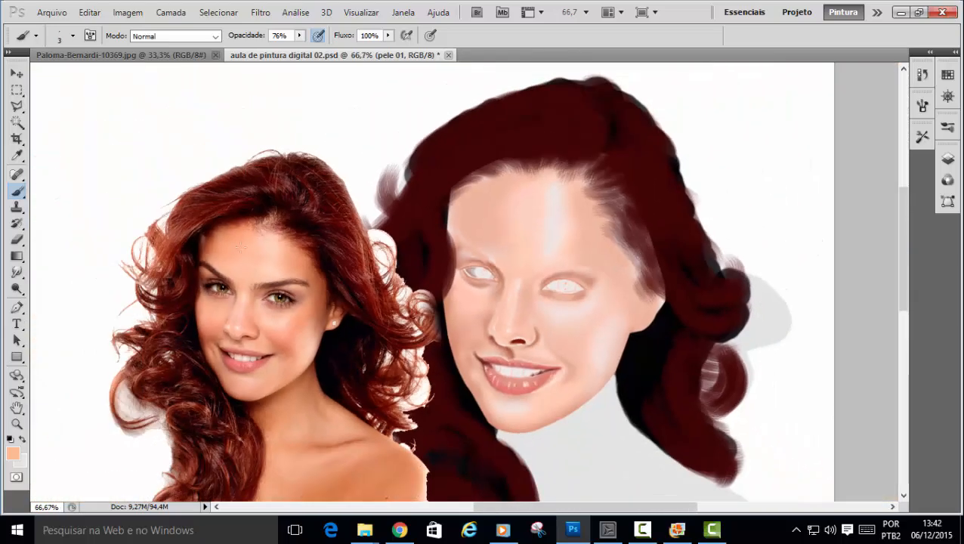
pyautogui.scroll(2, 214, 296)
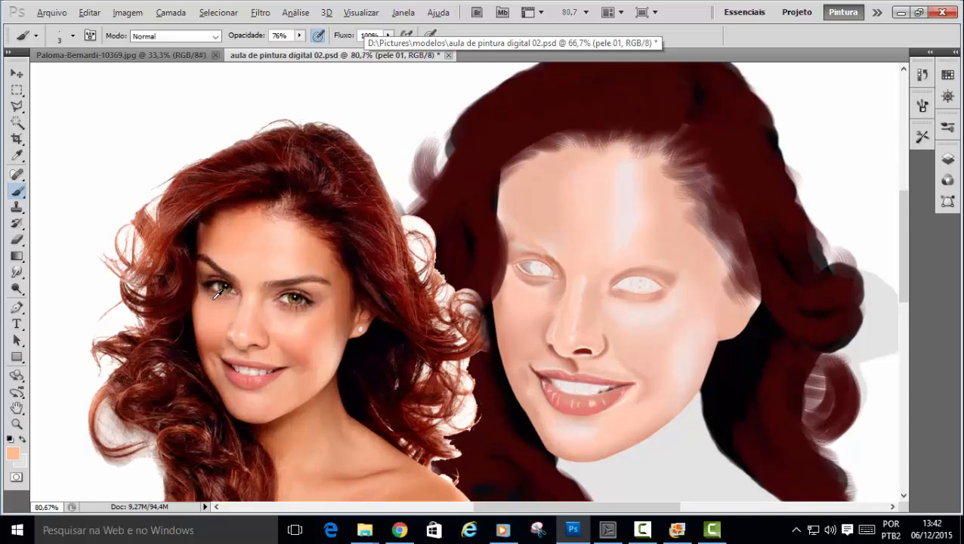
pyautogui.press('alt')
pyautogui.scroll(-3, 218, 293)
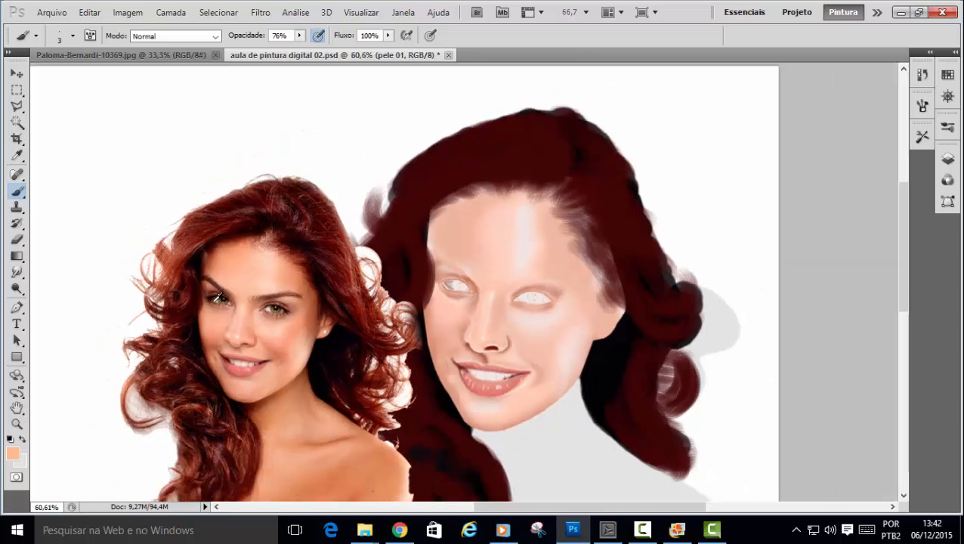
pyautogui.scroll(2, 219, 321)
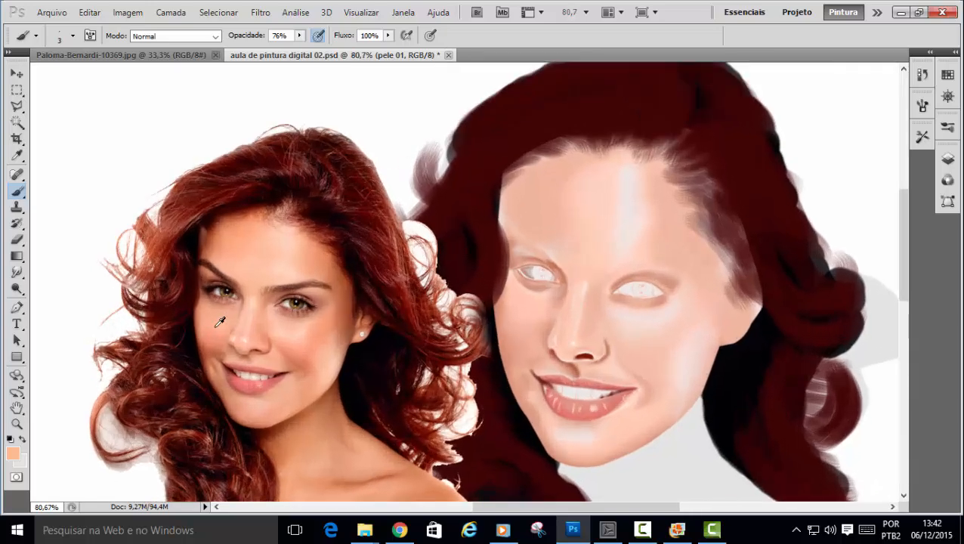
pyautogui.click(947, 157)
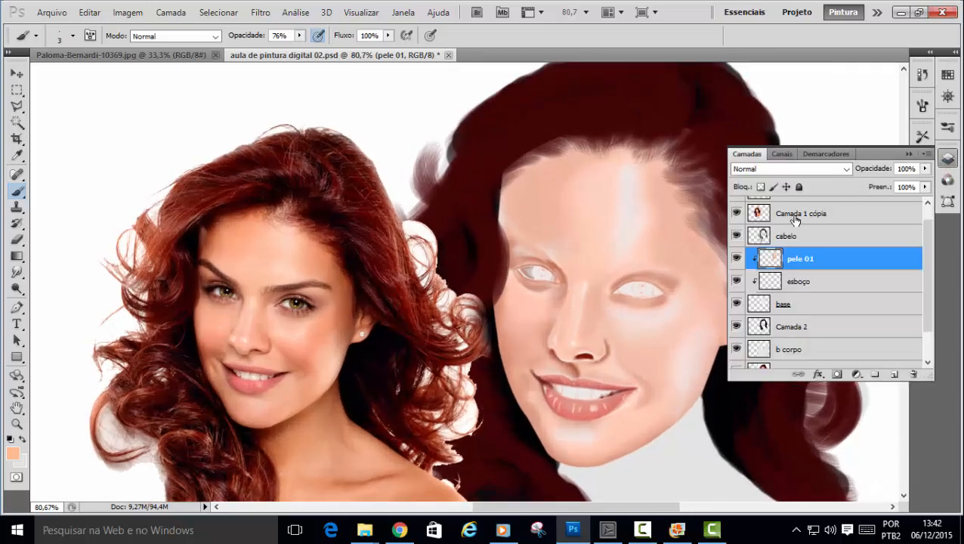
pyautogui.click(797, 216)
pyautogui.click(908, 154)
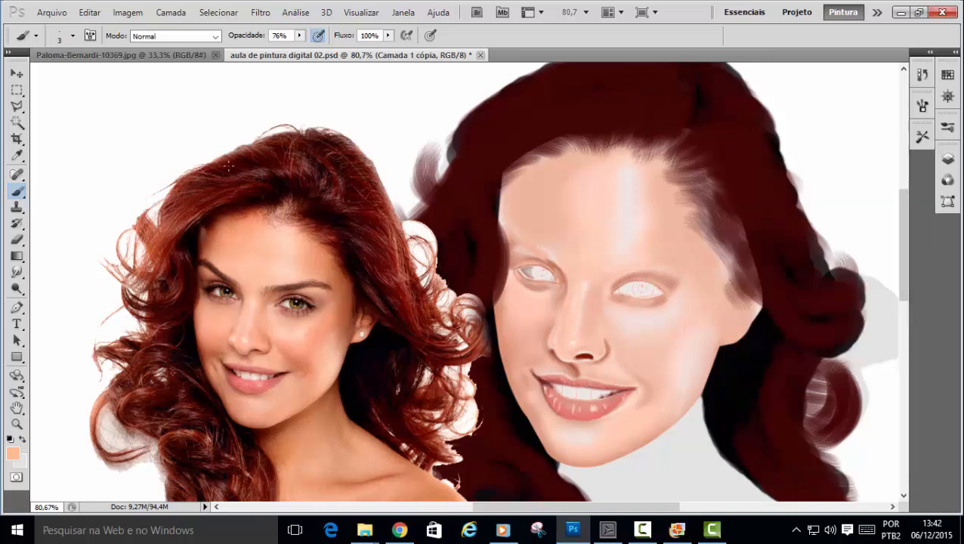
pyautogui.click(18, 90)
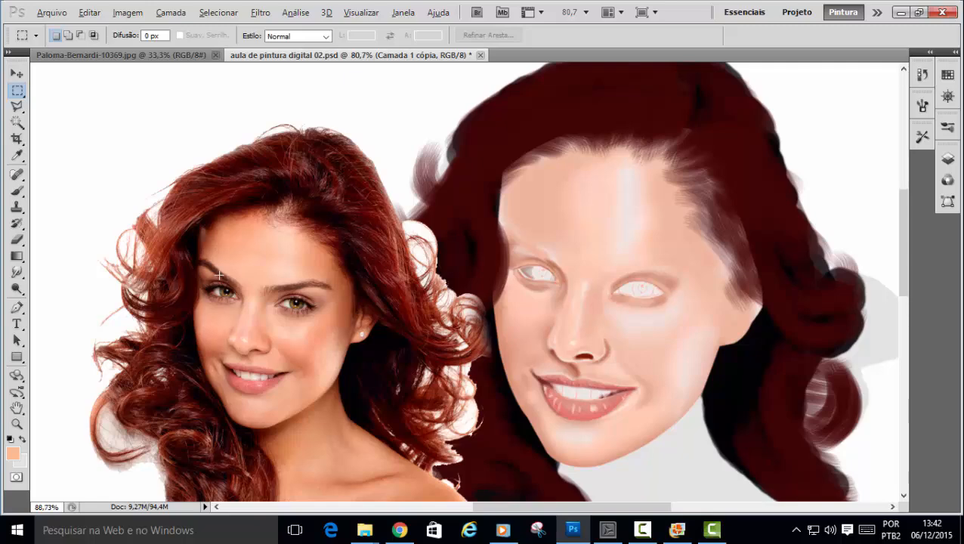
pyautogui.scroll(3, 219, 277)
# Select a rectangle around the reference photo's left eye and brow and copy it.
pyautogui.scroll(1, 219, 277)
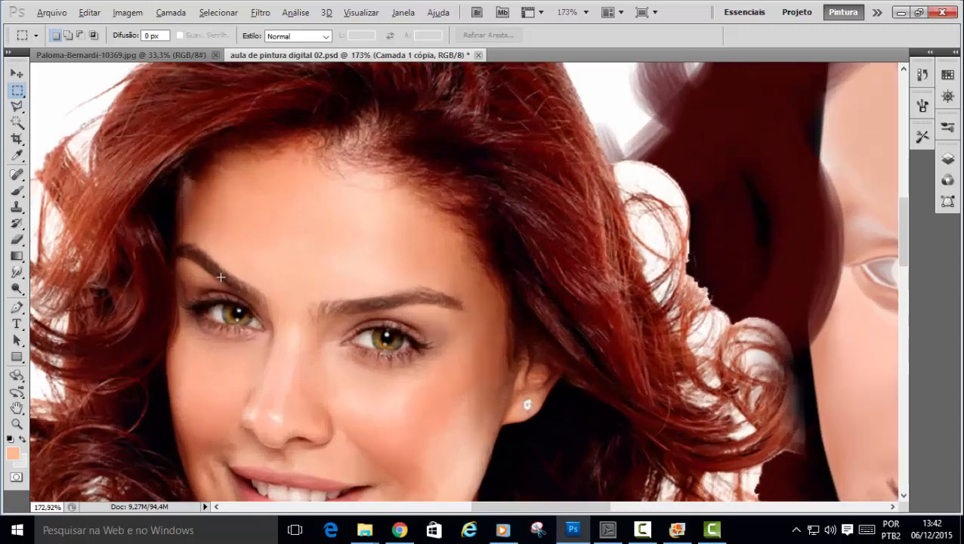
pyautogui.moveTo(157, 236); pyautogui.dragTo(279, 352)
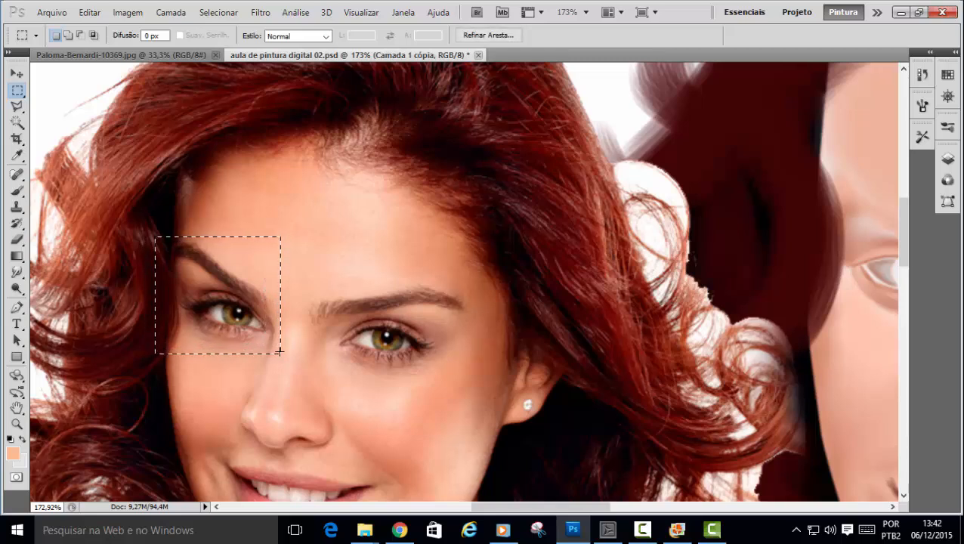
pyautogui.click(91, 15)
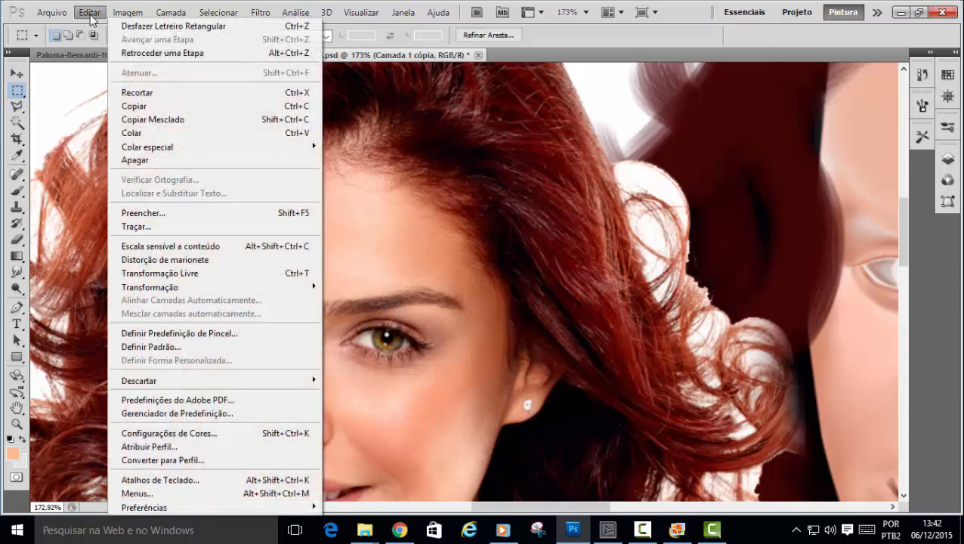
pyautogui.click(140, 107)
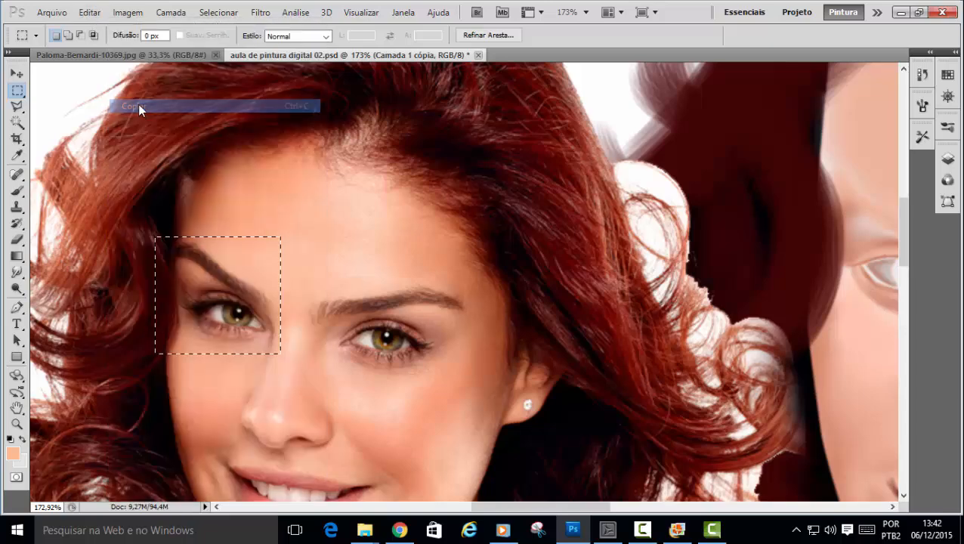
# Deselect, scroll to the painted face, and show the layers list.
pyautogui.click(448, 362)
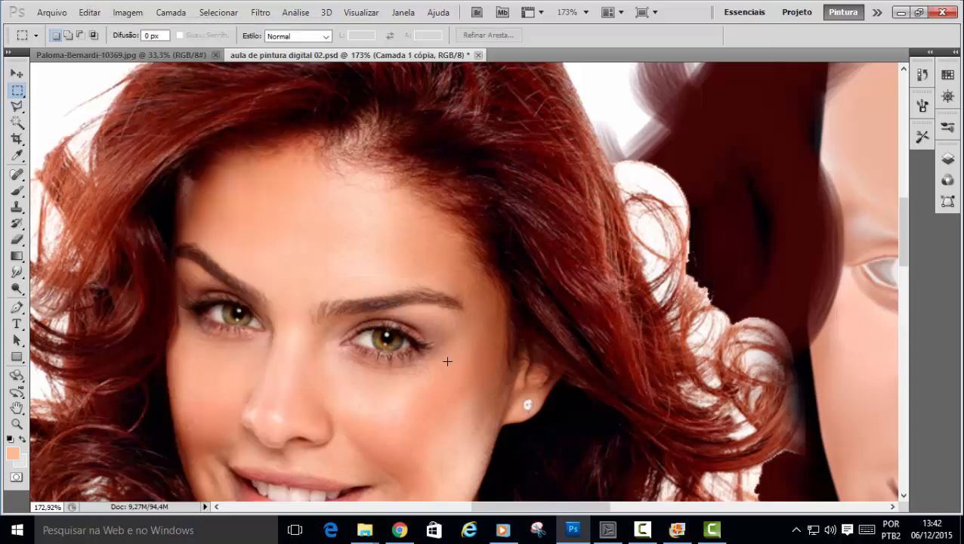
pyautogui.moveTo(596, 505); pyautogui.dragTo(638, 489)
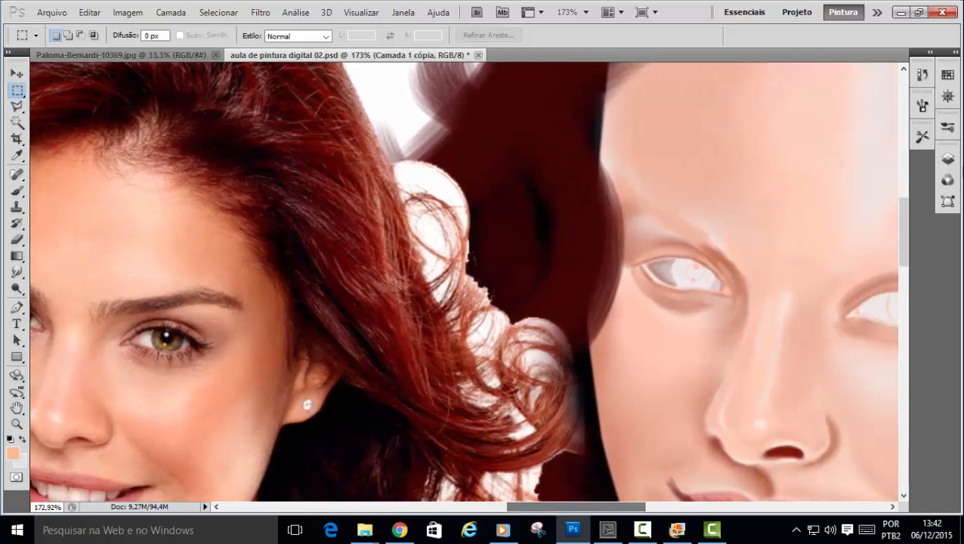
pyautogui.click(947, 158)
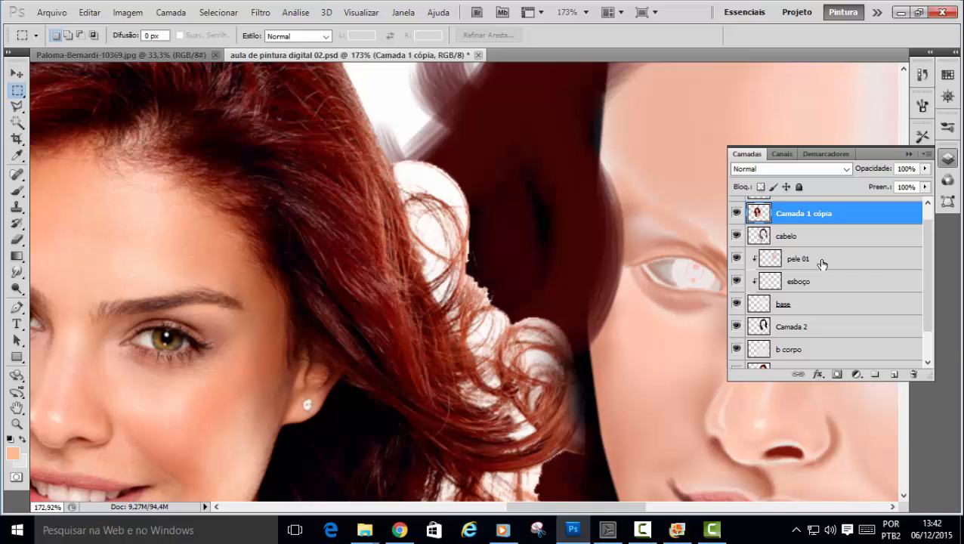
# Paste the copied eye crop above the cabelo layer and move it beside the painted face.
pyautogui.click(815, 237)
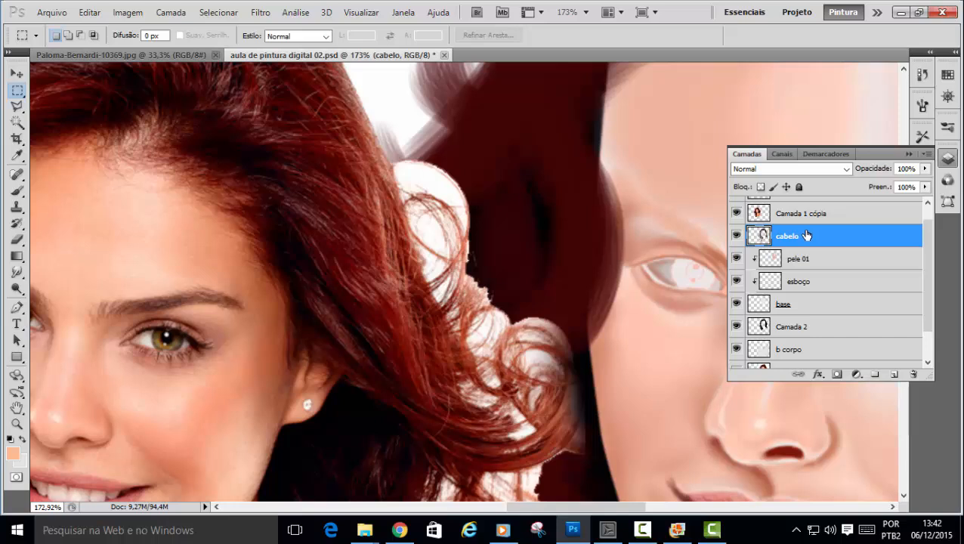
pyautogui.hotkey('ctrl', 'v')
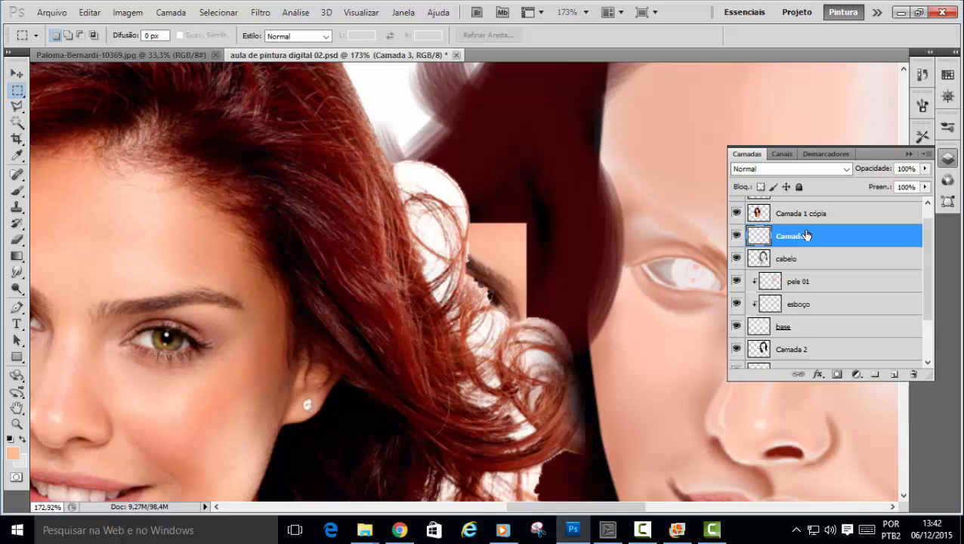
pyautogui.click(17, 73)
pyautogui.moveTo(487, 270); pyautogui.dragTo(591, 241)
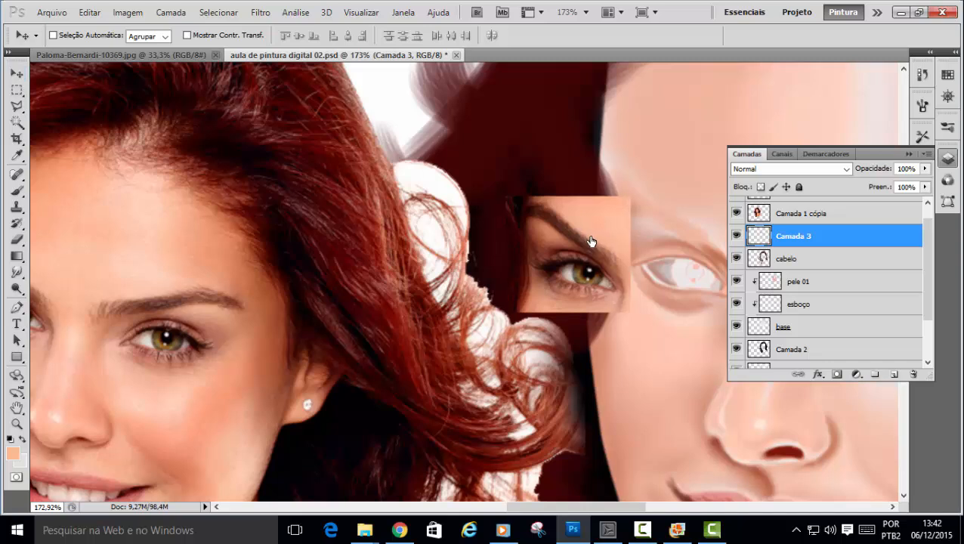
# Enlarge the pasted eye crop to about 123% and zoom in on the eyes.
pyautogui.hotkey('ctrl', 't')
pyautogui.moveTo(505, 198); pyautogui.dragTo(476, 169)
pyautogui.click(710, 35)
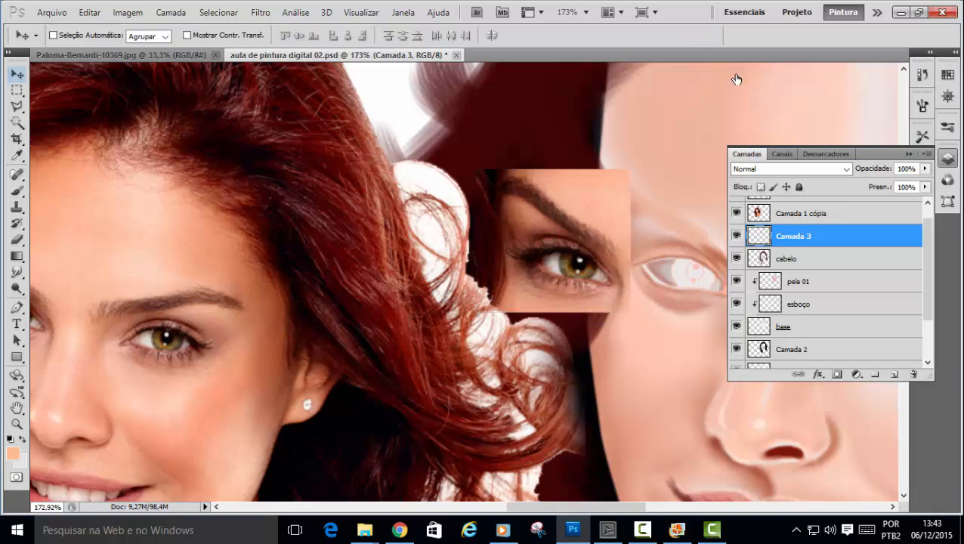
pyautogui.click(905, 157)
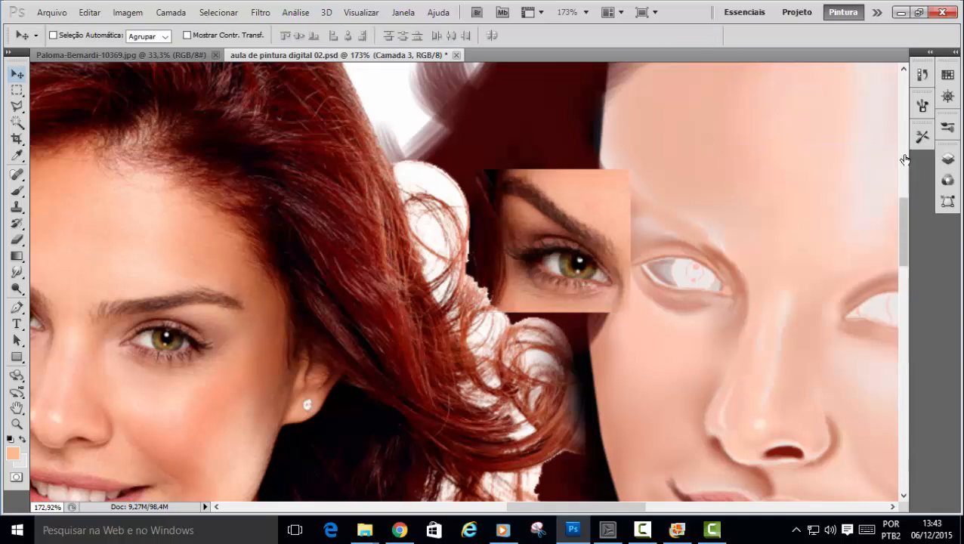
pyautogui.hotkey('ctrl', '+')
pyautogui.hotkey('ctrl', '+')
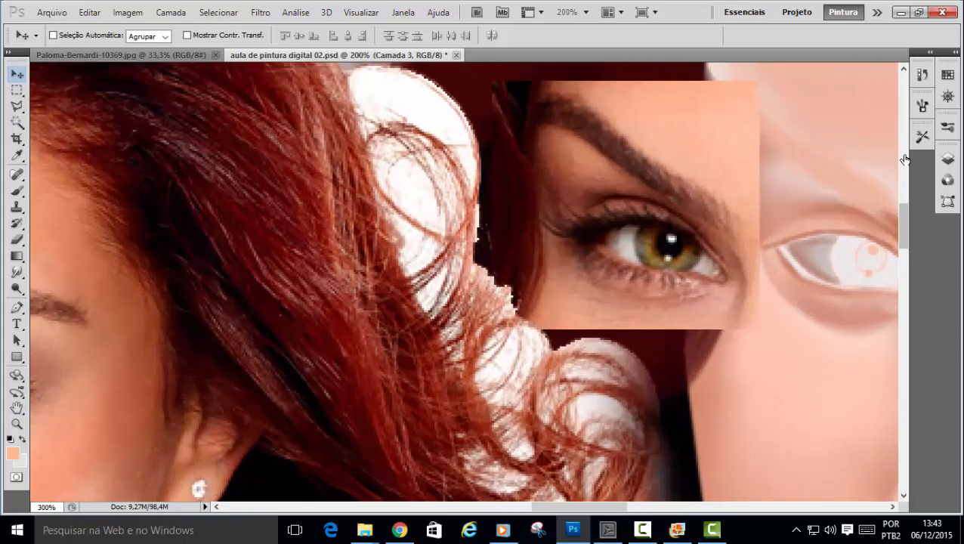
pyautogui.hotkey('ctrl', '+')
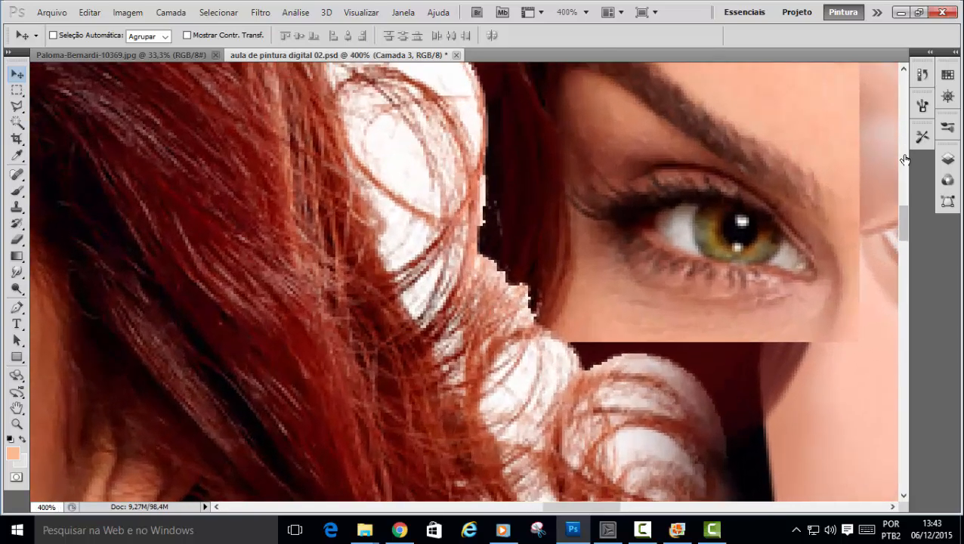
pyautogui.moveTo(604, 504); pyautogui.dragTo(637, 505)
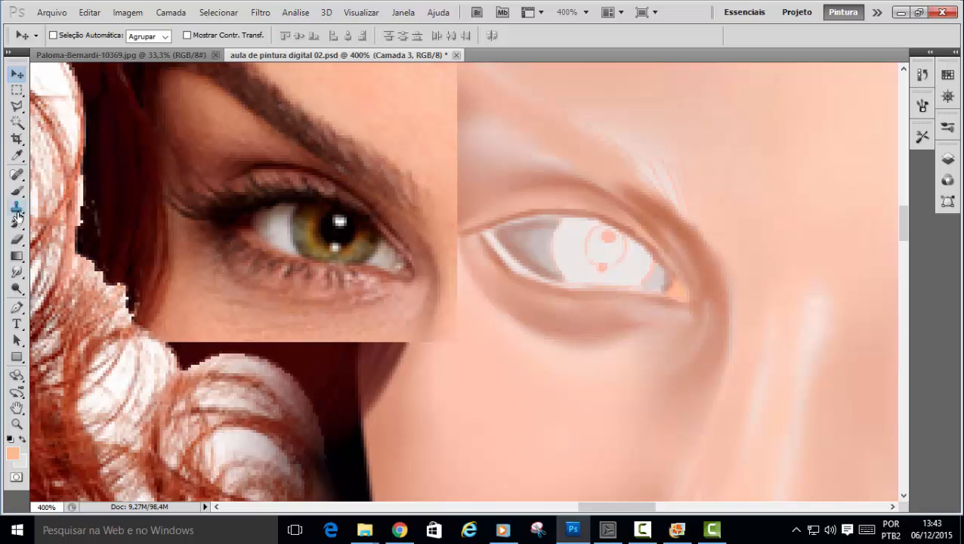
# Paint dark brown sampled from the photo eye along the painted eye's corners and upper lid.
pyautogui.click(17, 191)
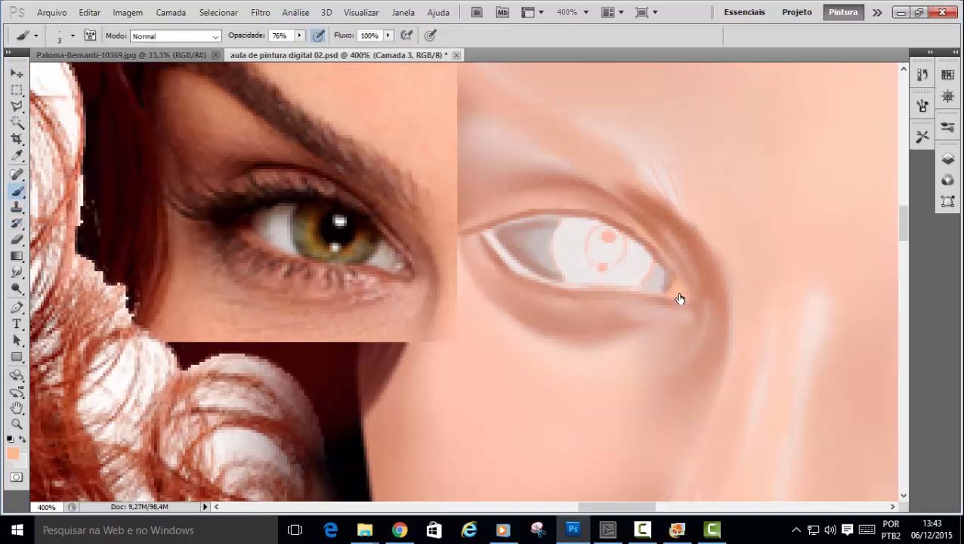
pyautogui.keyDown('alt'); pyautogui.click(411, 272); pyautogui.keyUp('alt')
pyautogui.moveTo(669, 275)
pyautogui.mouseDown()
pyautogui.moveTo(657, 265)
pyautogui.moveTo(668, 274)
pyautogui.mouseUp()
pyautogui.moveTo(679, 295); pyautogui.dragTo(685, 305)
pyautogui.moveTo(666, 294); pyautogui.dragTo(668, 282)
pyautogui.moveTo(669, 279); pyautogui.dragTo(656, 262)
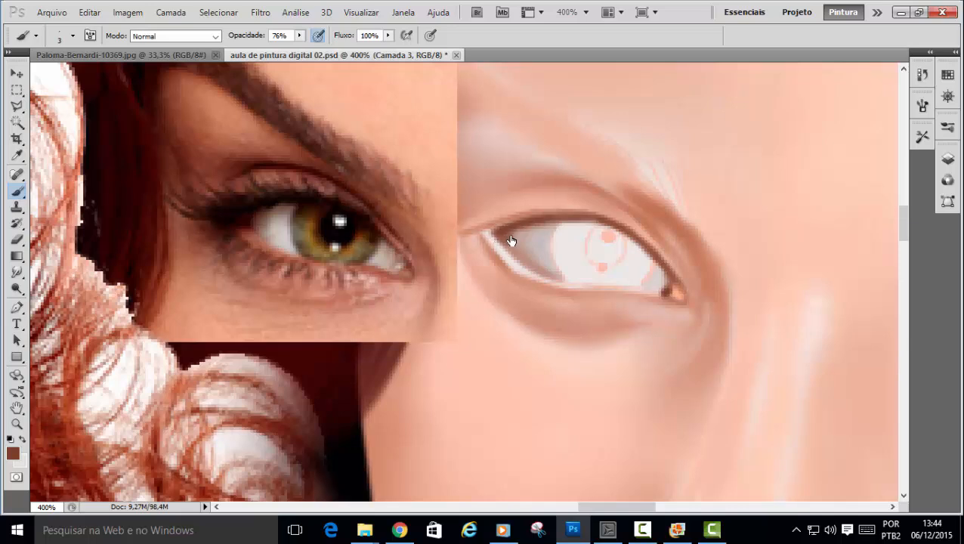
pyautogui.moveTo(506, 240); pyautogui.dragTo(507, 248)
# Sample a light colour from the eye white and set the brush size to 2.
pyautogui.keyDown('alt'); pyautogui.click(544, 249); pyautogui.keyUp('alt')
pyautogui.rightClick(684, 312)
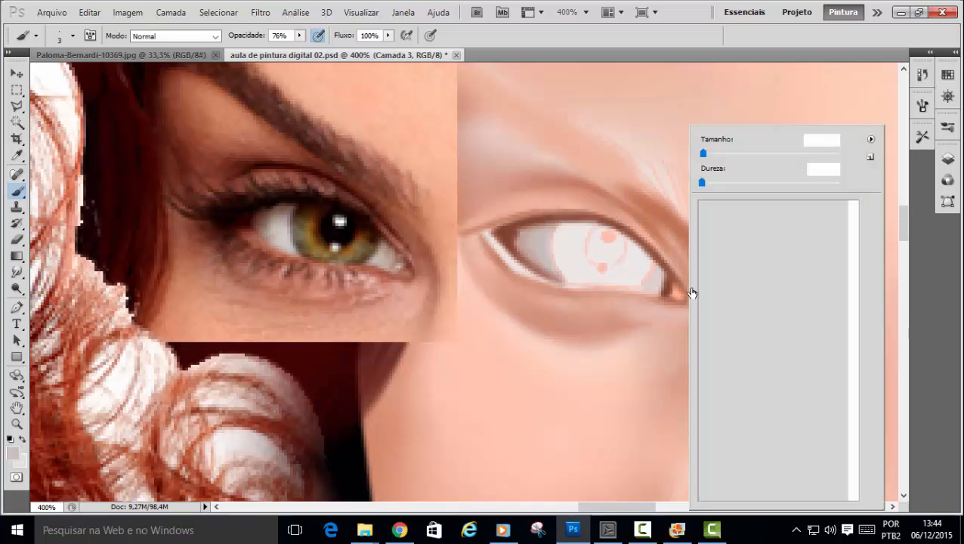
pyautogui.click(820, 144)
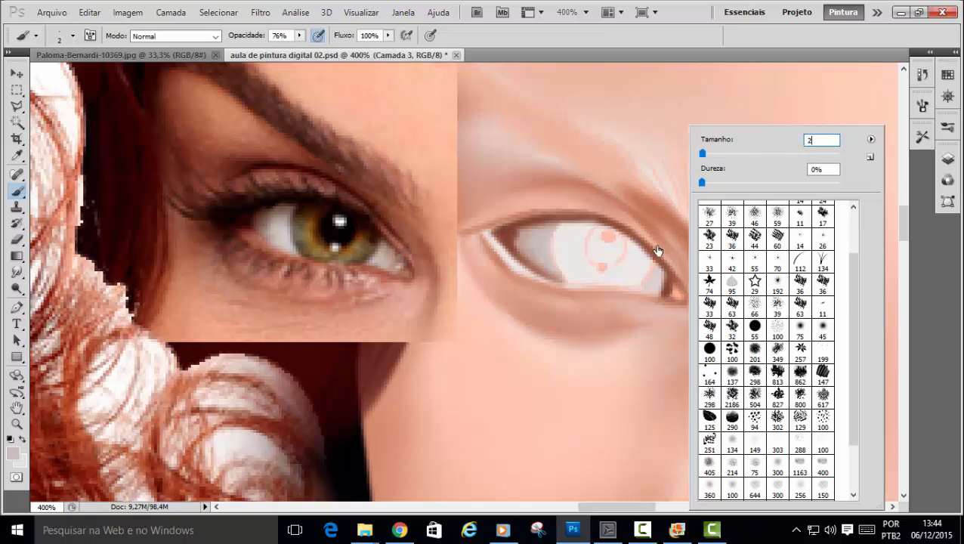
pyautogui.click(676, 298)
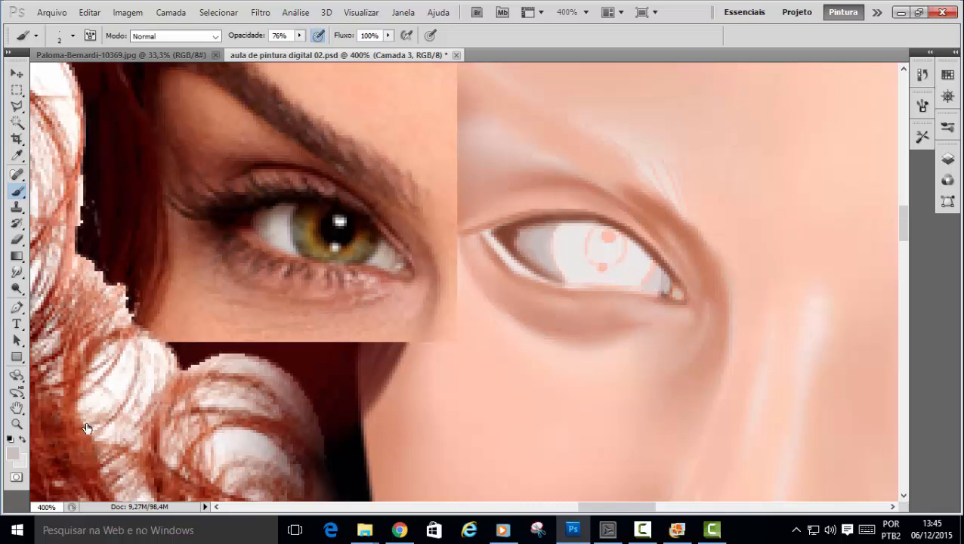
# Pick near-white f7f7f7 and dab small highlights at the painted eye's right corner.
pyautogui.click(13, 457)
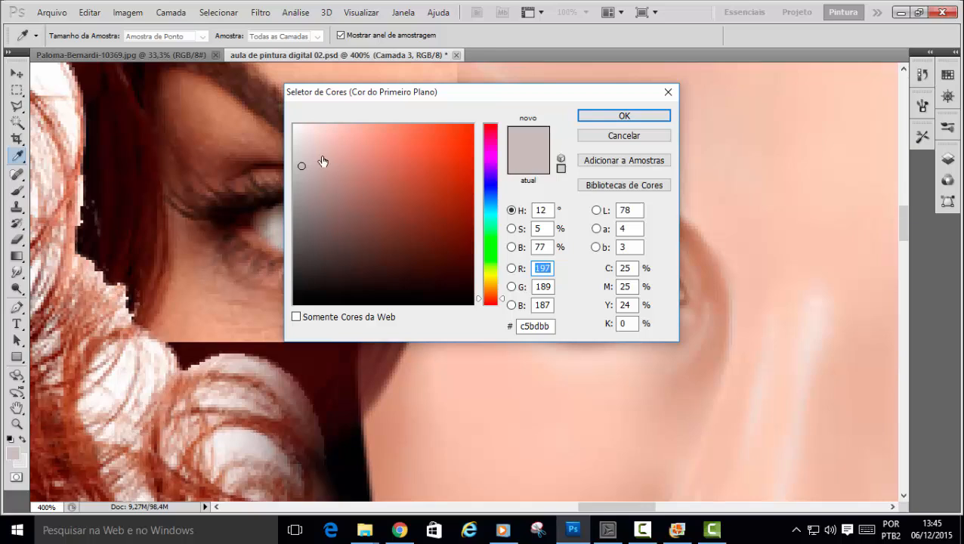
pyautogui.moveTo(303, 168)
pyautogui.mouseDown()
pyautogui.moveTo(306, 151)
pyautogui.moveTo(291, 129)
pyautogui.mouseUp()
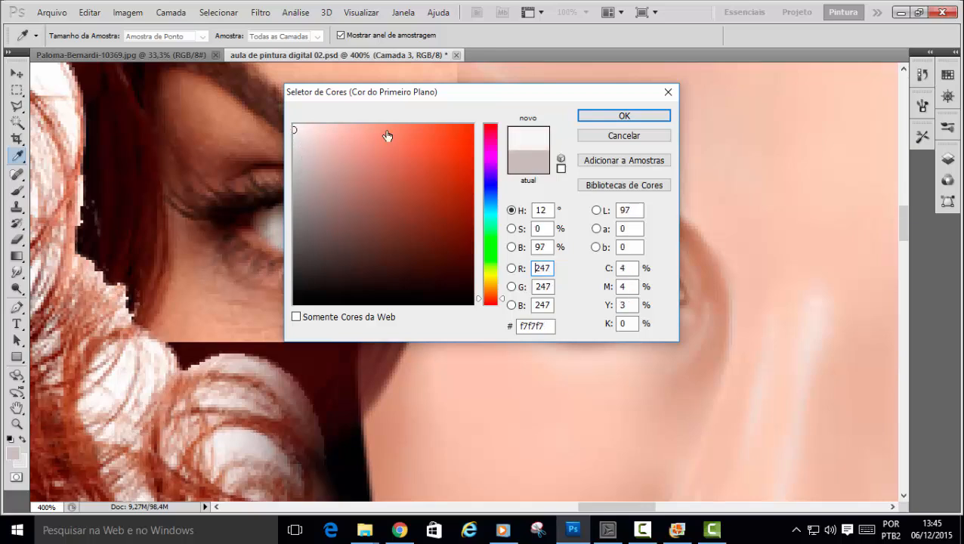
pyautogui.click(611, 117)
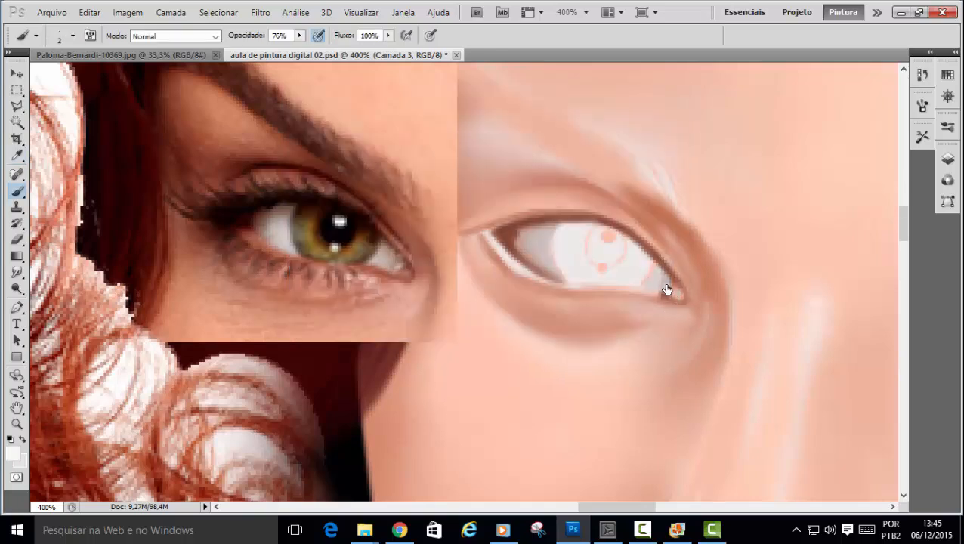
pyautogui.moveTo(667, 287); pyautogui.dragTo(666, 288)
pyautogui.click(678, 293)
# Switch to the Smudge tool and set its brush size to 5 px.
pyautogui.click(17, 273)
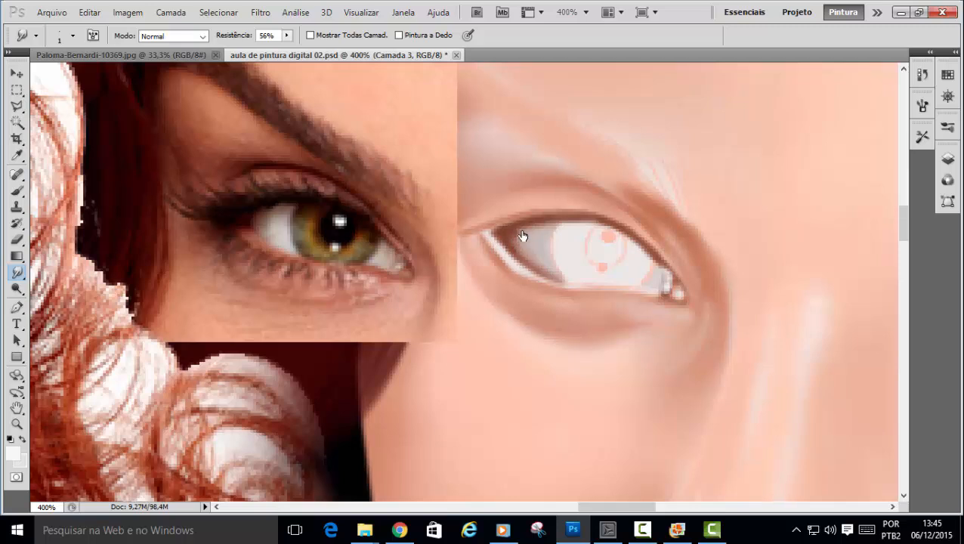
pyautogui.rightClick(528, 196)
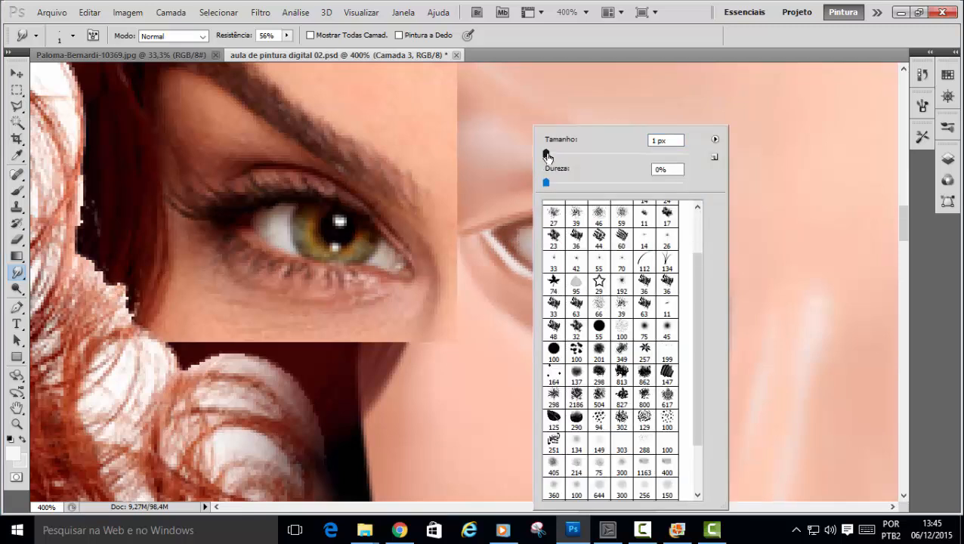
pyautogui.moveTo(545, 153); pyautogui.dragTo(552, 153)
pyautogui.moveTo(558, 154); pyautogui.dragTo(545, 155)
pyautogui.click(510, 241)
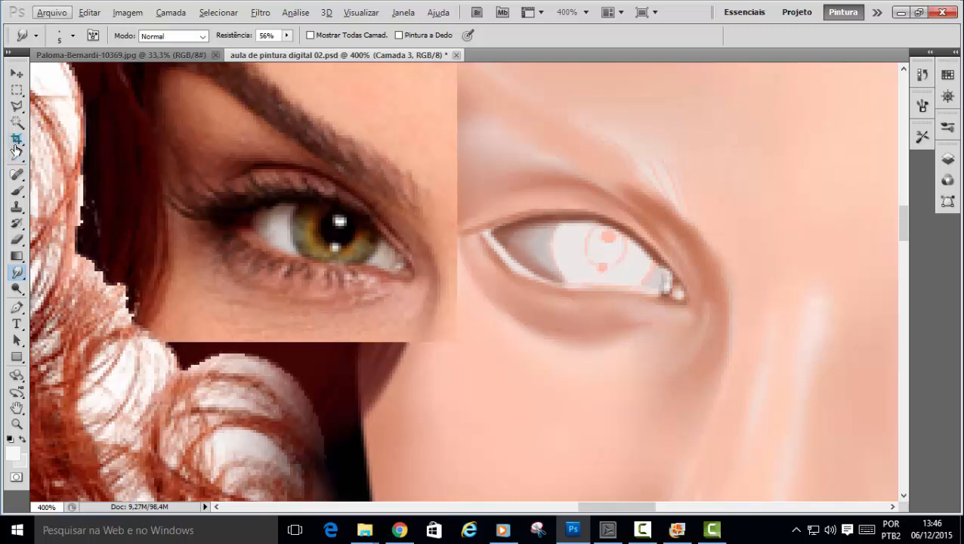
# Sample a grey from the painted eye and set the brush to 4 px.
pyautogui.press('i')
pyautogui.click(275, 226)
pyautogui.press('b')
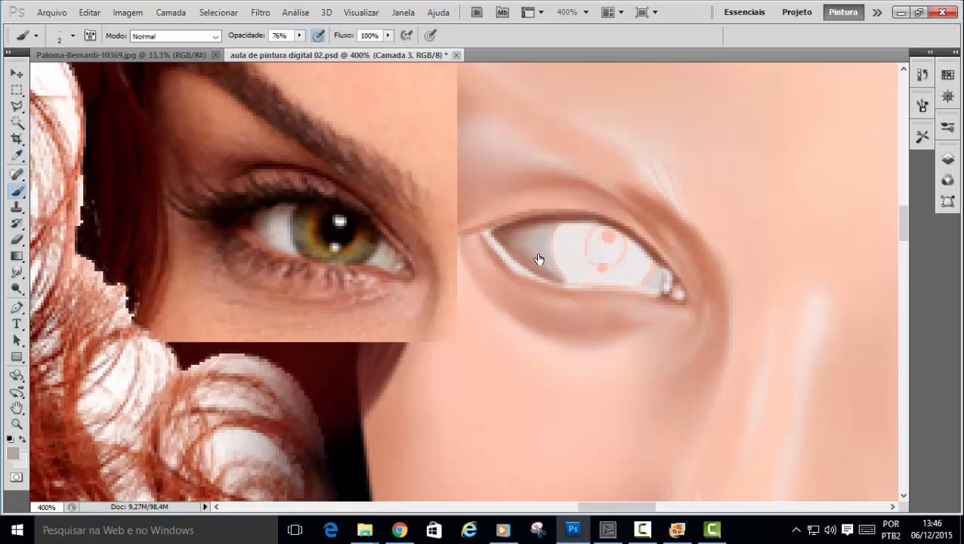
pyautogui.rightClick(528, 228)
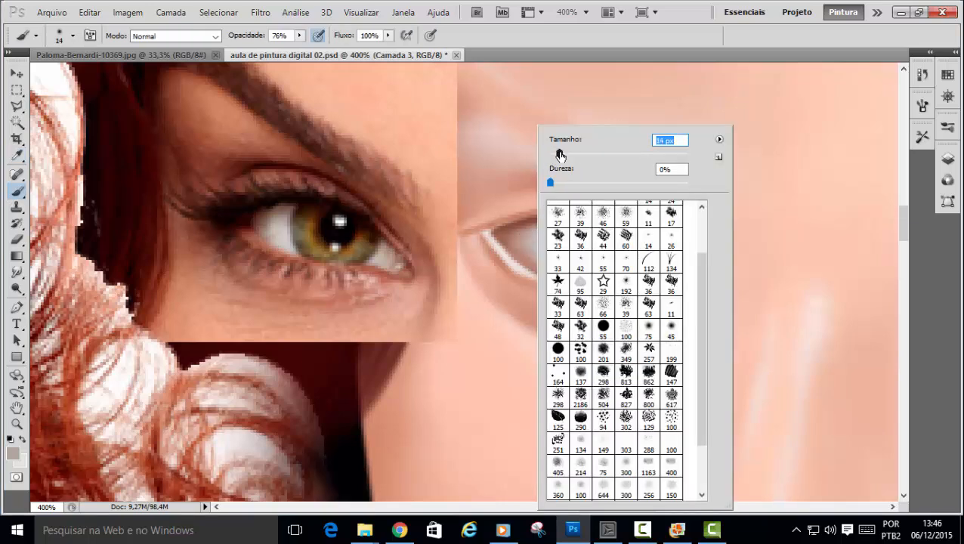
pyautogui.moveTo(560, 154); pyautogui.dragTo(551, 154)
pyautogui.click(529, 247)
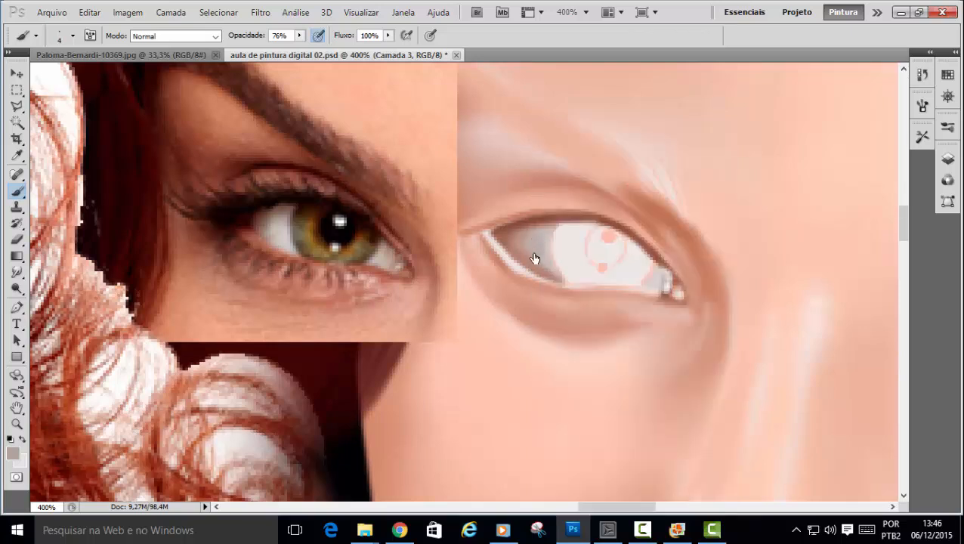
# Paint grey into the eye's inner corner, then lighten it with near-white sampled from the eye white.
pyautogui.moveTo(514, 249); pyautogui.dragTo(534, 262)
pyautogui.keyDown('alt'); pyautogui.click(573, 253); pyautogui.keyUp('alt')
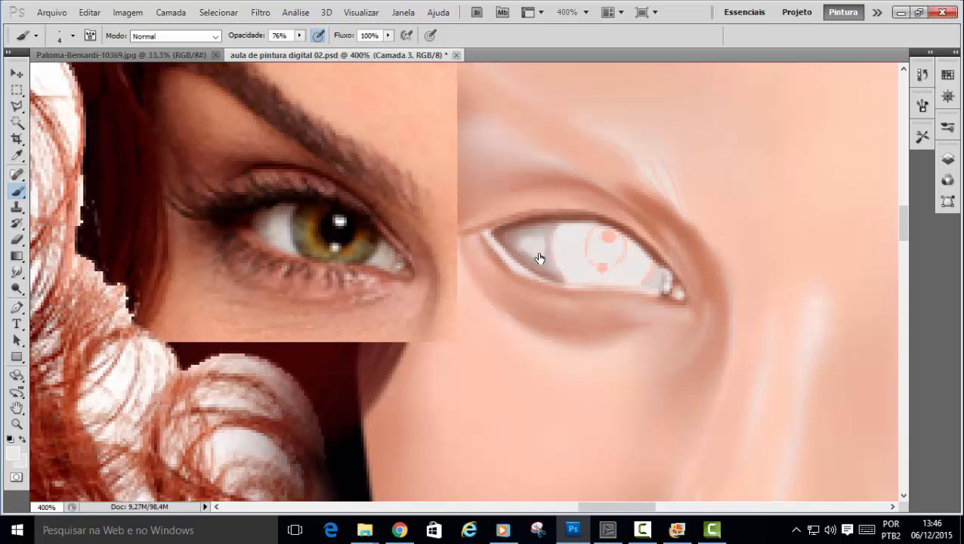
pyautogui.moveTo(531, 240)
pyautogui.mouseDown()
pyautogui.moveTo(514, 243)
pyautogui.moveTo(545, 236)
pyautogui.moveTo(516, 254)
pyautogui.moveTo(510, 238)
pyautogui.moveTo(553, 274)
pyautogui.moveTo(541, 252)
pyautogui.moveTo(529, 252)
pyautogui.moveTo(544, 266)
pyautogui.mouseUp()
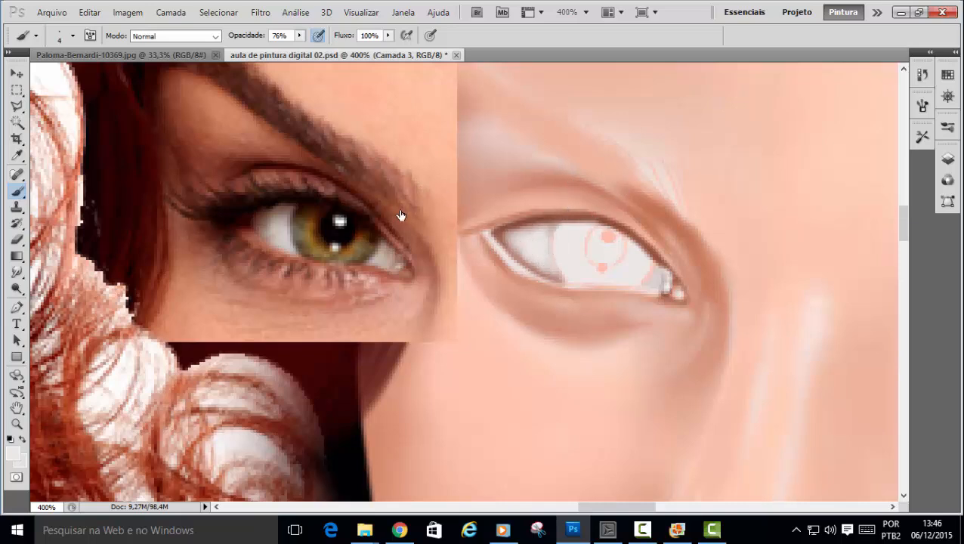
# Sample olive-green from the reference iris and paint the painted eye's iris with it.
pyautogui.keyDown('alt'); pyautogui.click(301, 240); pyautogui.keyUp('alt')
pyautogui.keyDown('alt'); pyautogui.click(309, 245); pyautogui.keyUp('alt')
pyautogui.keyDown('alt'); pyautogui.click(306, 251); pyautogui.keyUp('alt')
pyautogui.moveTo(306, 250)
pyautogui.mouseDown()
pyautogui.moveTo(299, 226)
pyautogui.moveTo(306, 242)
pyautogui.mouseUp()
pyautogui.moveTo(571, 247)
pyautogui.mouseDown()
pyautogui.moveTo(563, 237)
pyautogui.moveTo(577, 256)
pyautogui.moveTo(581, 244)
pyautogui.moveTo(580, 267)
pyautogui.moveTo(592, 274)
pyautogui.moveTo(571, 275)
pyautogui.moveTo(557, 265)
pyautogui.moveTo(563, 231)
pyautogui.moveTo(586, 238)
pyautogui.moveTo(570, 270)
pyautogui.moveTo(634, 271)
pyautogui.moveTo(631, 247)
pyautogui.moveTo(645, 265)
pyautogui.moveTo(638, 257)
pyautogui.moveTo(632, 281)
pyautogui.moveTo(641, 273)
pyautogui.moveTo(623, 276)
pyautogui.moveTo(630, 261)
pyautogui.moveTo(574, 279)
pyautogui.moveTo(628, 277)
pyautogui.moveTo(593, 282)
pyautogui.moveTo(563, 253)
pyautogui.moveTo(576, 276)
pyautogui.moveTo(576, 236)
pyautogui.moveTo(561, 230)
pyautogui.moveTo(570, 270)
pyautogui.moveTo(583, 275)
pyautogui.moveTo(577, 236)
pyautogui.moveTo(587, 229)
pyautogui.moveTo(566, 274)
pyautogui.moveTo(577, 248)
pyautogui.moveTo(585, 280)
pyautogui.moveTo(609, 282)
pyautogui.moveTo(630, 265)
pyautogui.moveTo(626, 282)
pyautogui.moveTo(647, 269)
pyautogui.moveTo(615, 284)
pyautogui.moveTo(581, 282)
pyautogui.moveTo(567, 265)
pyautogui.moveTo(575, 229)
pyautogui.moveTo(579, 265)
pyautogui.moveTo(566, 261)
pyautogui.moveTo(583, 262)
pyautogui.moveTo(582, 231)
pyautogui.mouseUp()
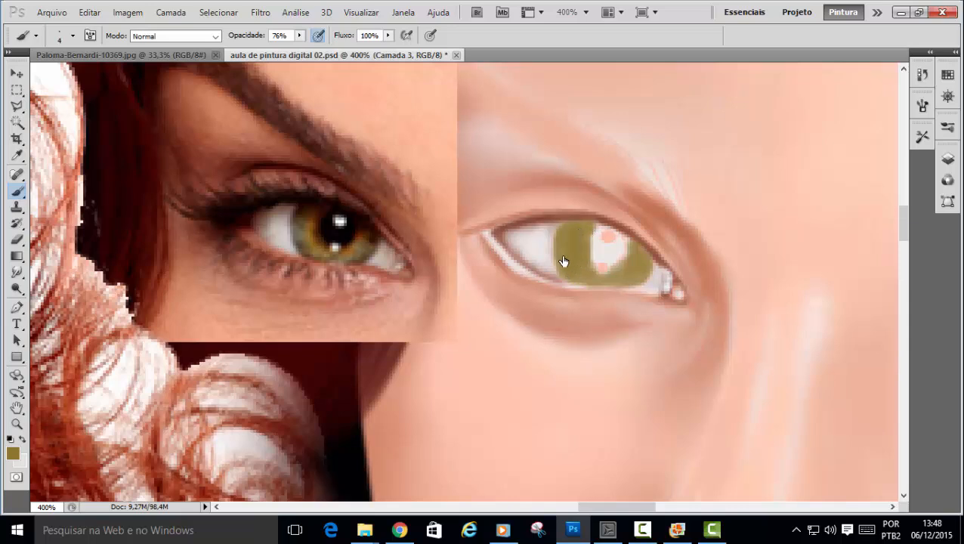
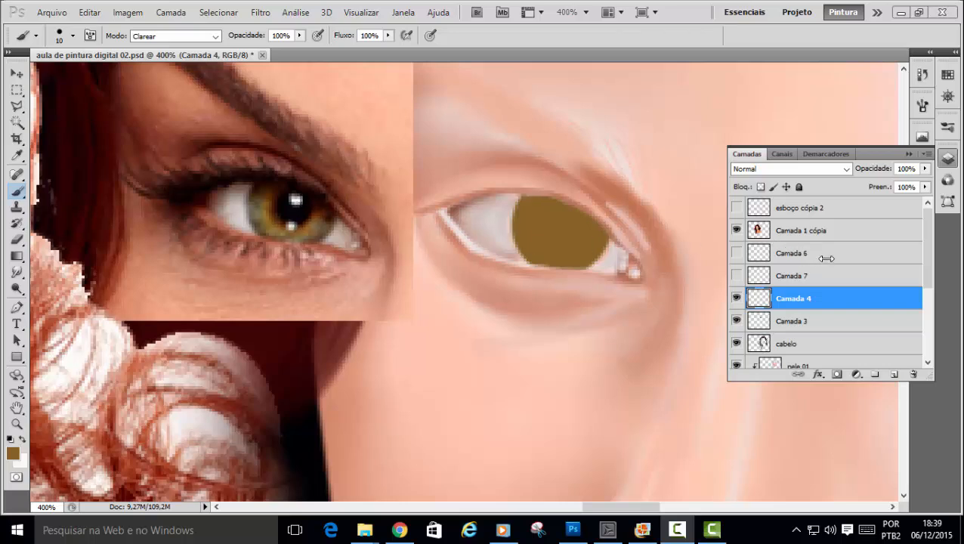
# Delete the unused hidden Camada 7 layer, confirming with Sim.
pyautogui.click(799, 260)
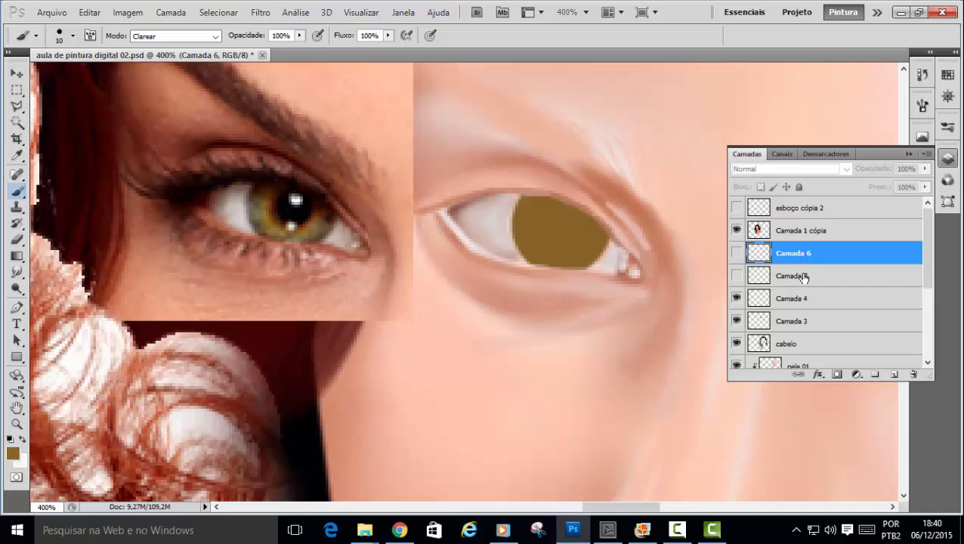
pyautogui.click(814, 303)
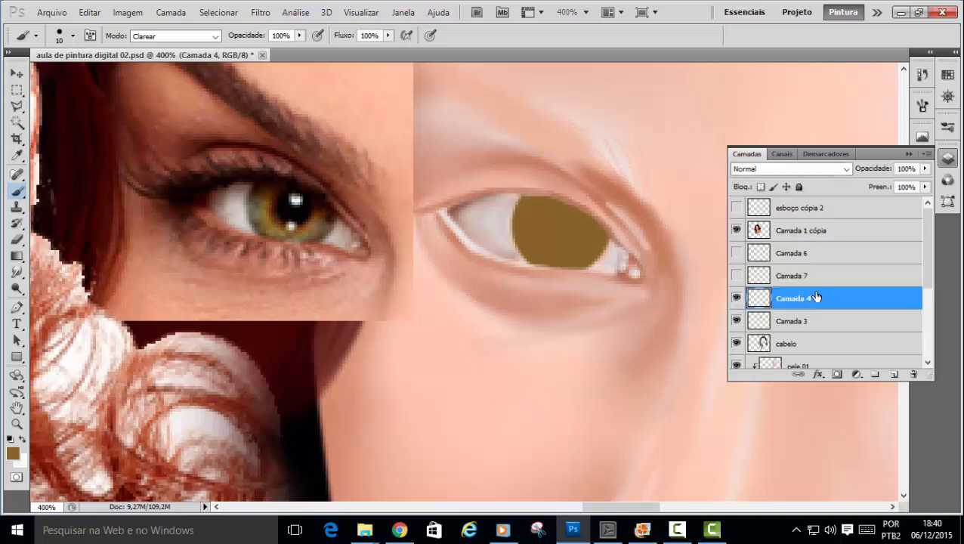
pyautogui.click(814, 276)
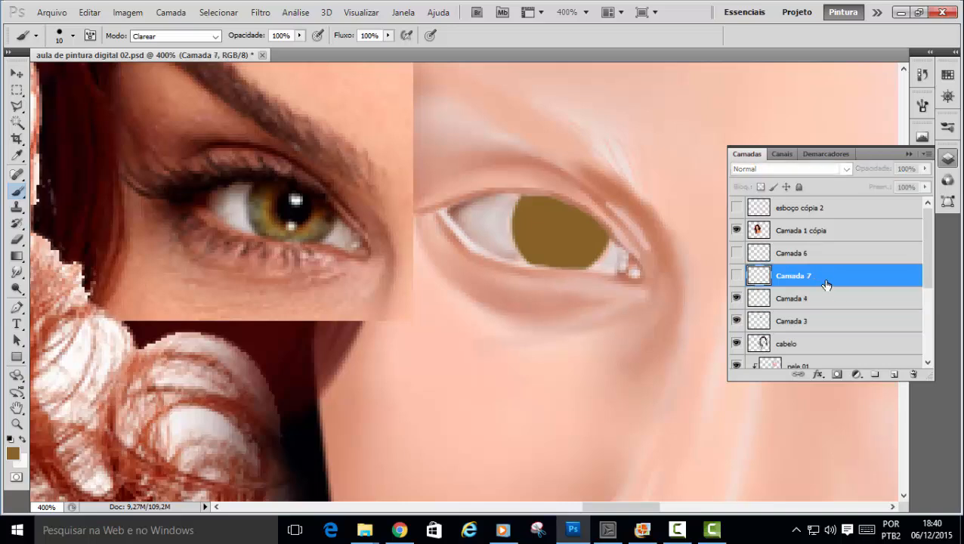
pyautogui.click(913, 374)
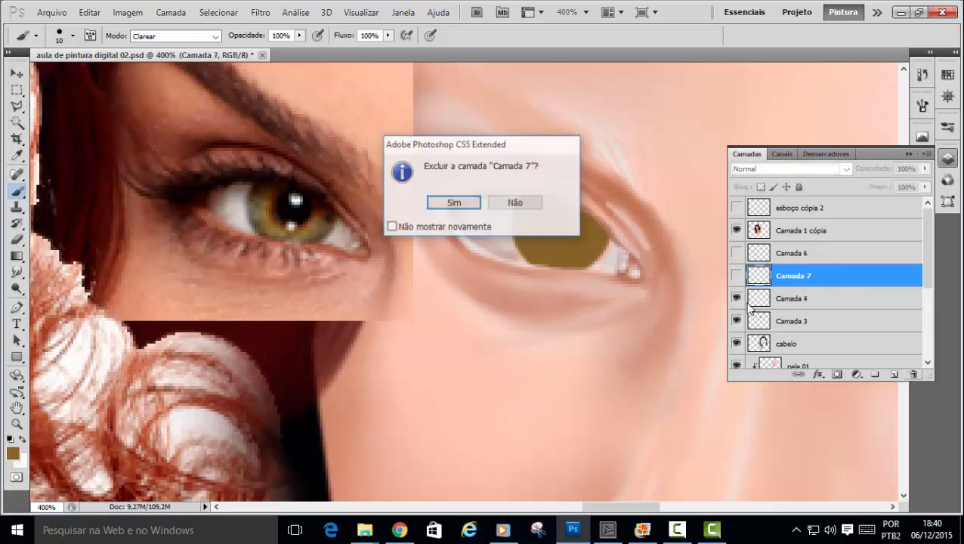
pyautogui.click(476, 205)
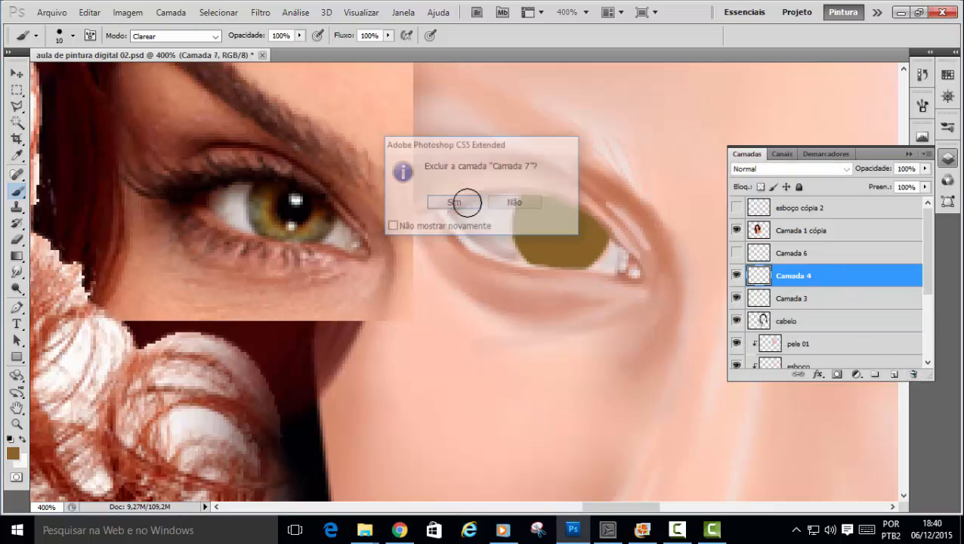
# Add a fresh empty layer directly above Camada 4.
pyautogui.click(816, 255)
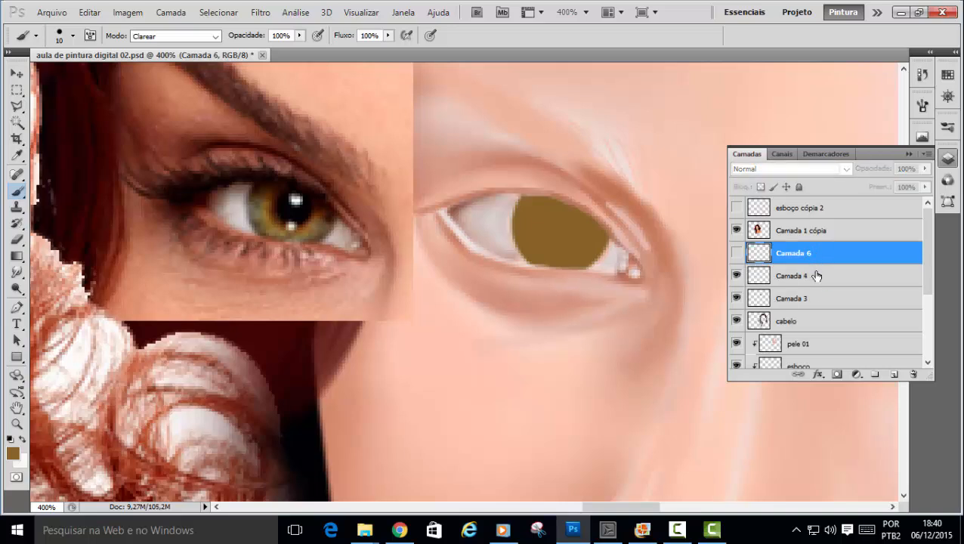
pyautogui.click(815, 276)
pyautogui.click(892, 375)
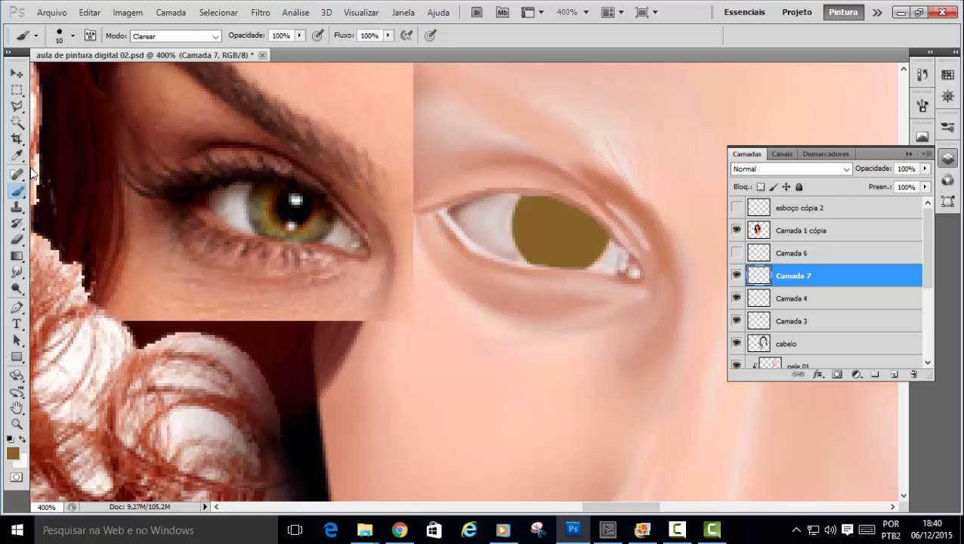
# Set the paint colour to pure black and the brush to size 10 for the pupil.
pyautogui.click(14, 453)
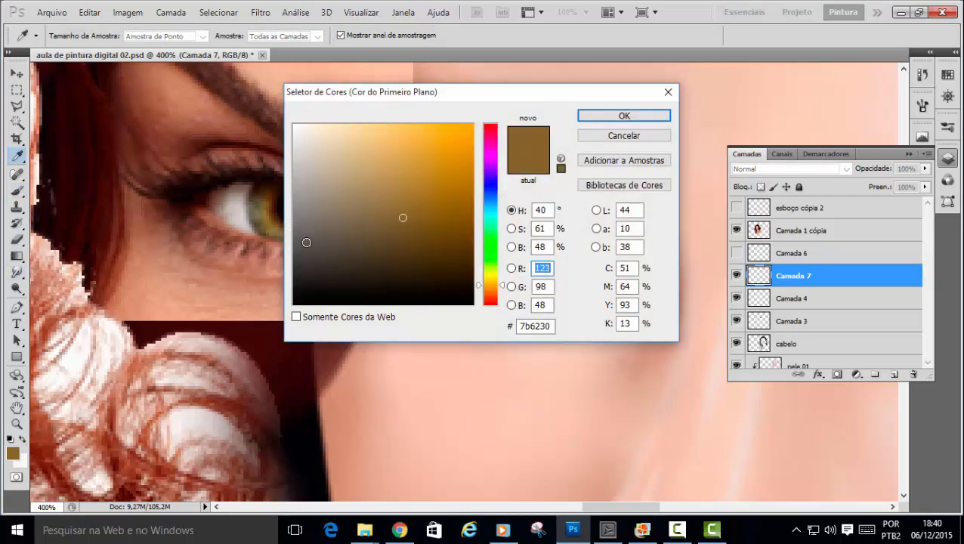
pyautogui.moveTo(305, 243); pyautogui.dragTo(473, 305)
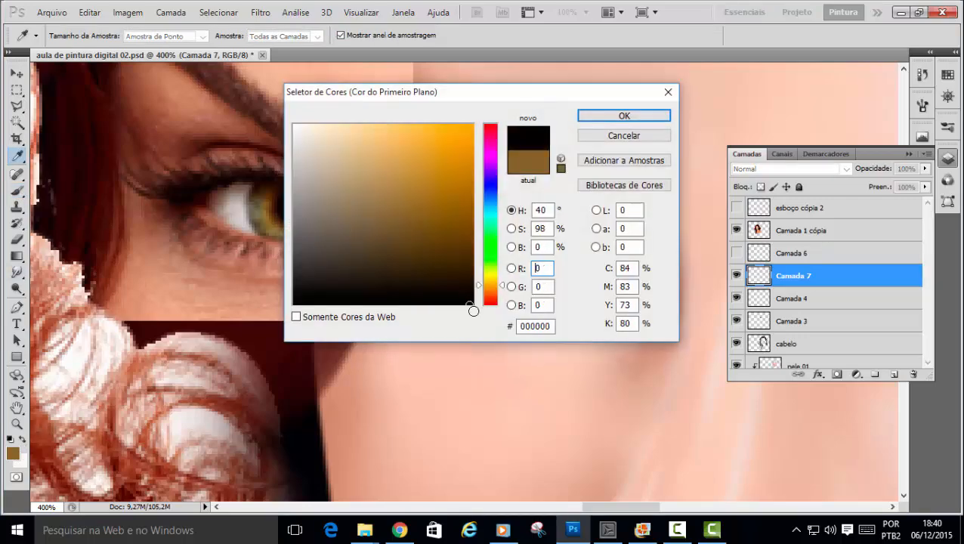
pyautogui.click(591, 118)
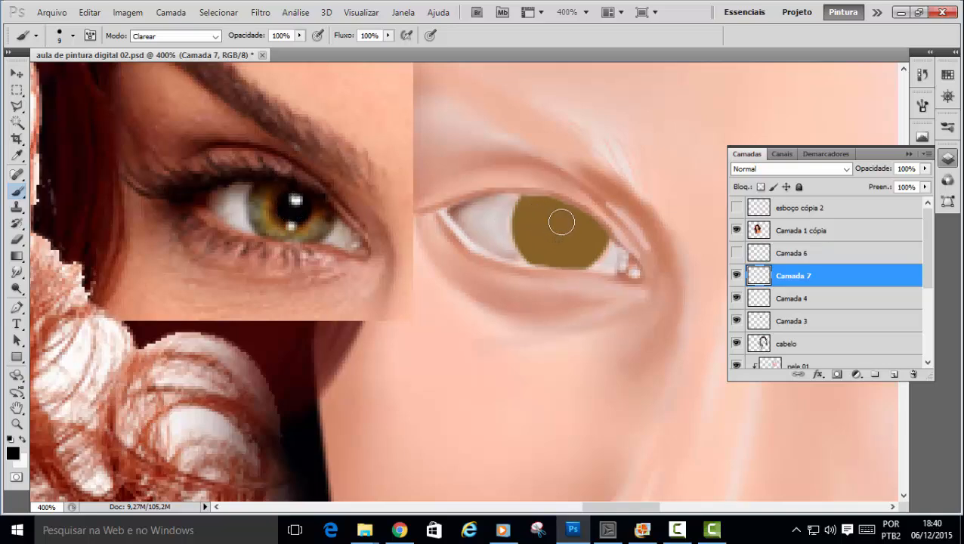
pyautogui.press(']')
pyautogui.press('[')
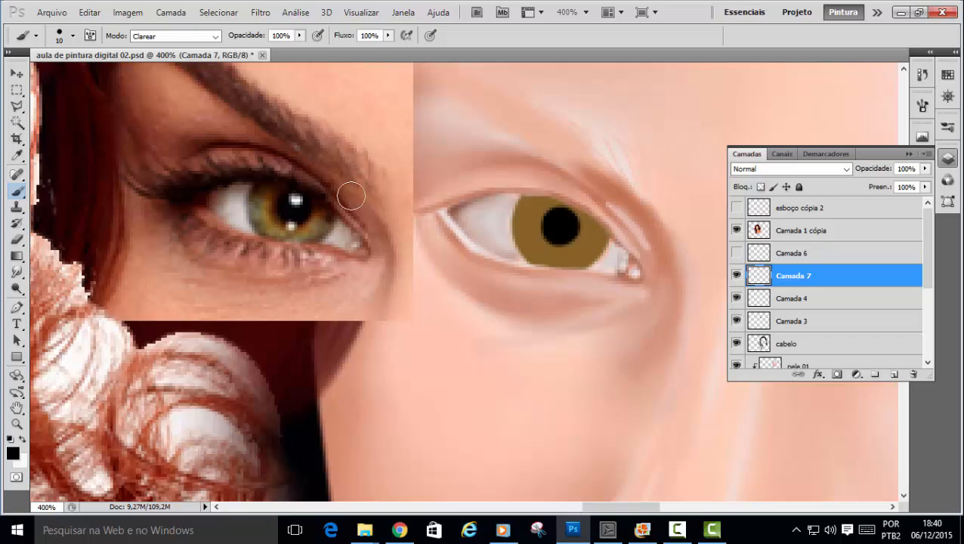
# Switch to near-white and dab two small catchlights on the pupil with a size-5 brush.
pyautogui.click(12, 453)
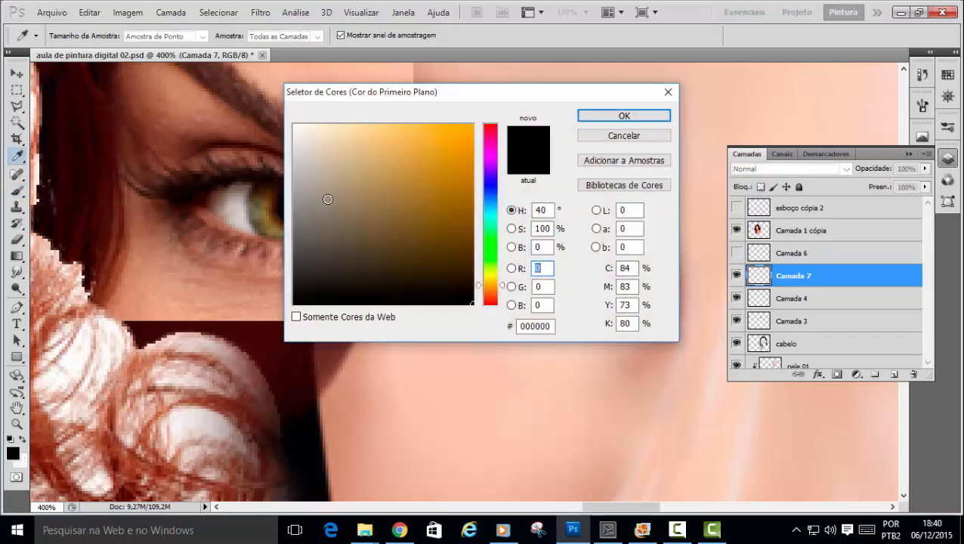
pyautogui.moveTo(328, 200); pyautogui.dragTo(294, 128)
pyautogui.click(619, 119)
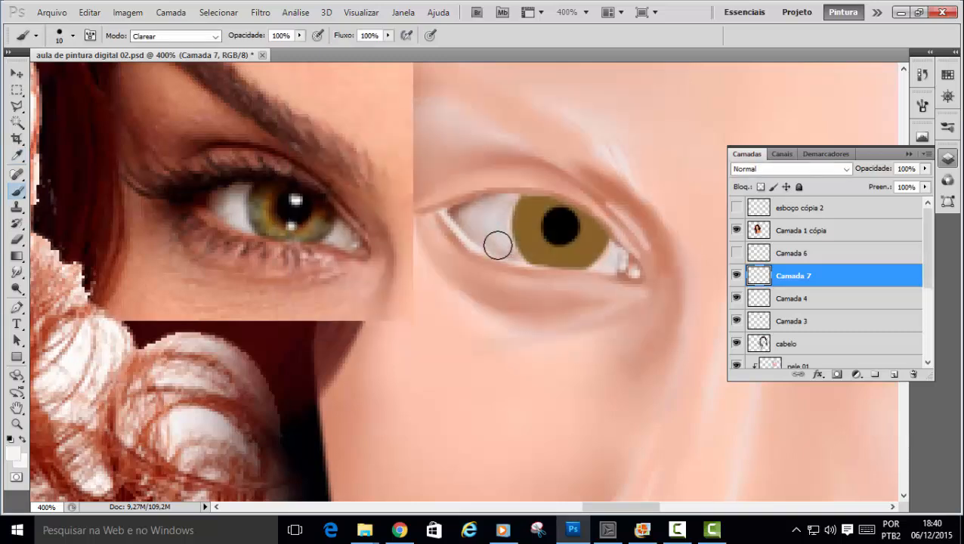
pyautogui.press('[')
pyautogui.press('[')
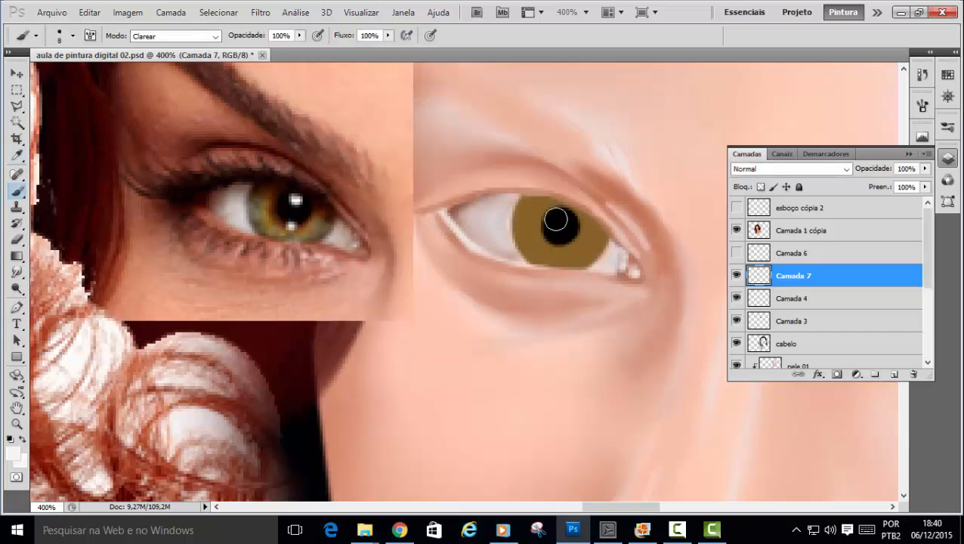
pyautogui.press('[')
pyautogui.press('[')
pyautogui.press('[')
pyautogui.click(562, 214)
pyautogui.click(559, 241)
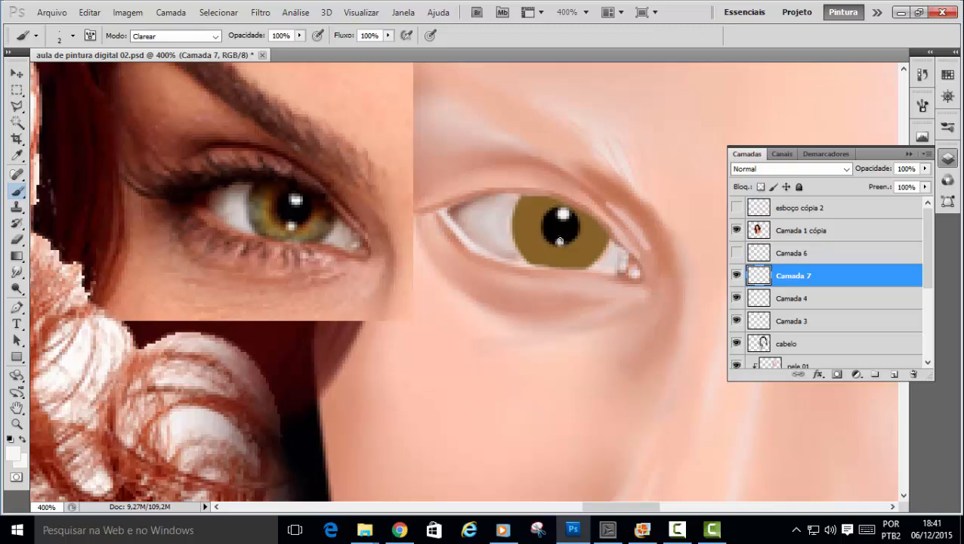
pyautogui.click(559, 241)
pyautogui.click(830, 302)
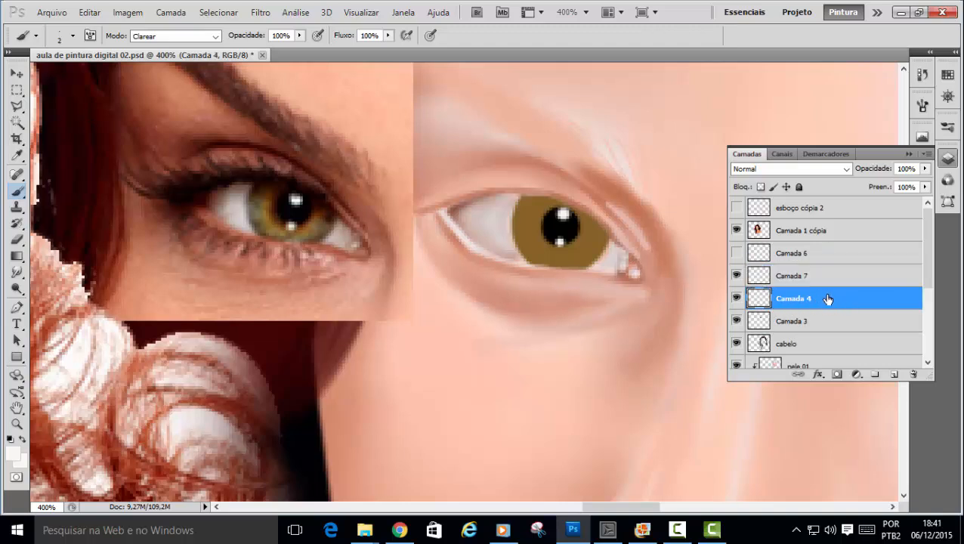
# Rename Camada 4 to 'olhos' and add a new Camada 8 layer clipped to it.
pyautogui.click(736, 299)
pyautogui.click(737, 299)
pyautogui.doubleClick(795, 297)
pyautogui.write('olhos')
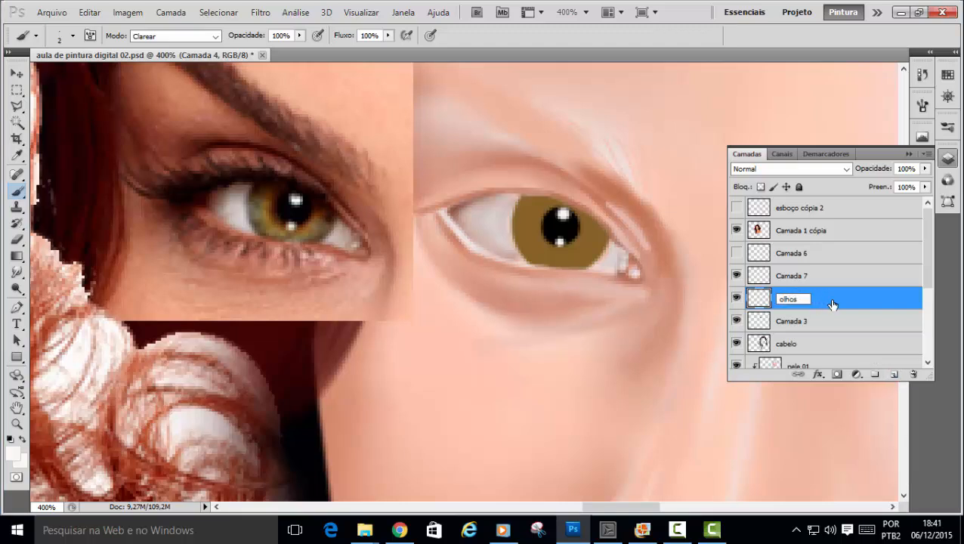
pyautogui.press('Return')
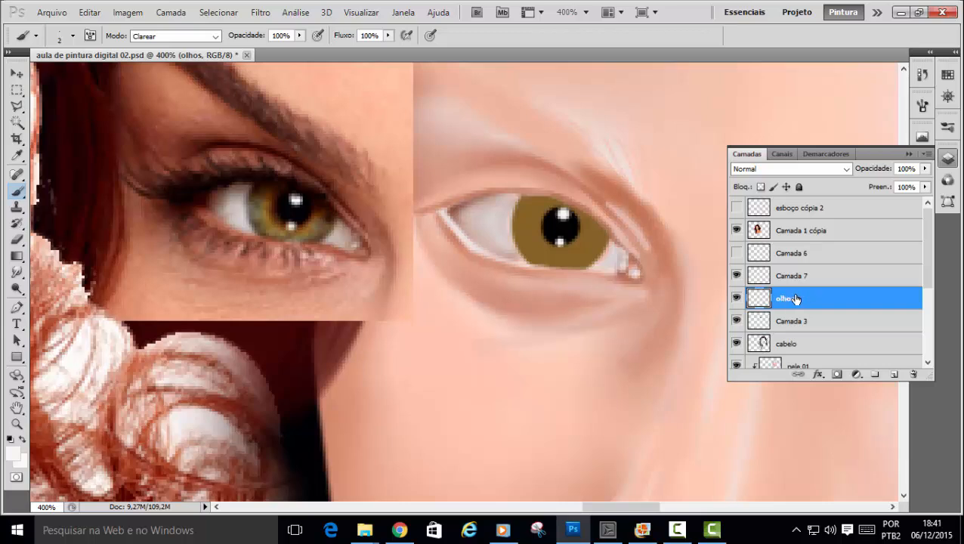
pyautogui.click(894, 374)
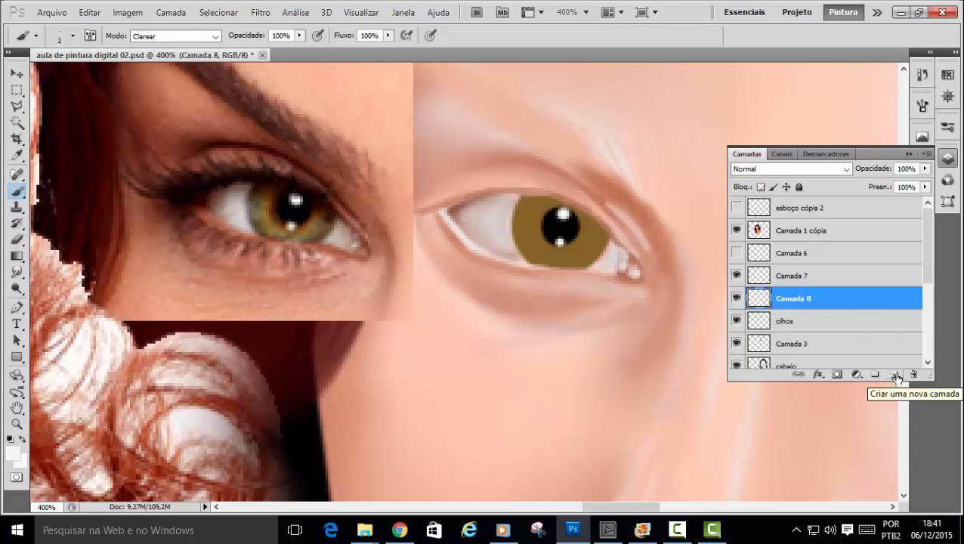
pyautogui.keyDown('alt'); pyautogui.click(810, 310); pyautogui.keyUp('alt')
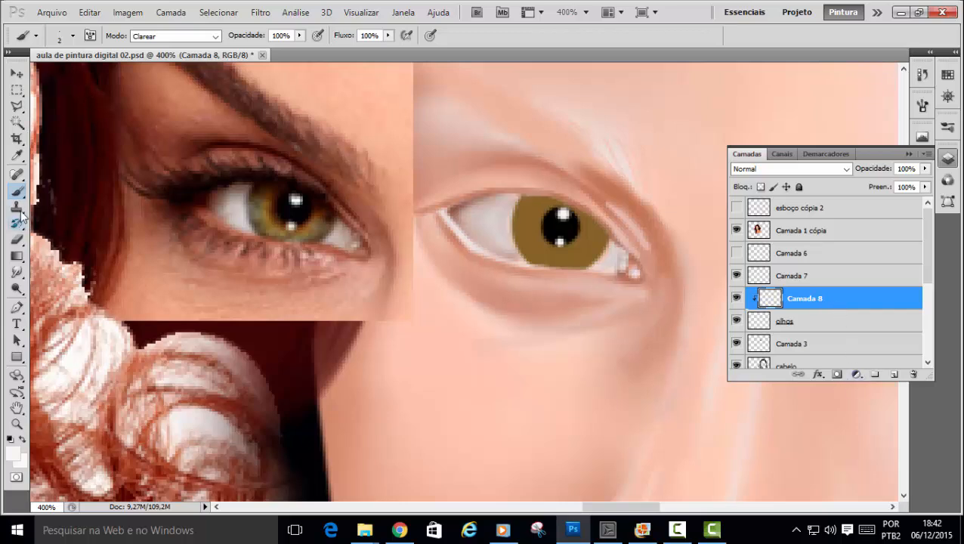
# Try the 803 round brush preset, shrinking it down to 39 px.
pyautogui.click(72, 37)
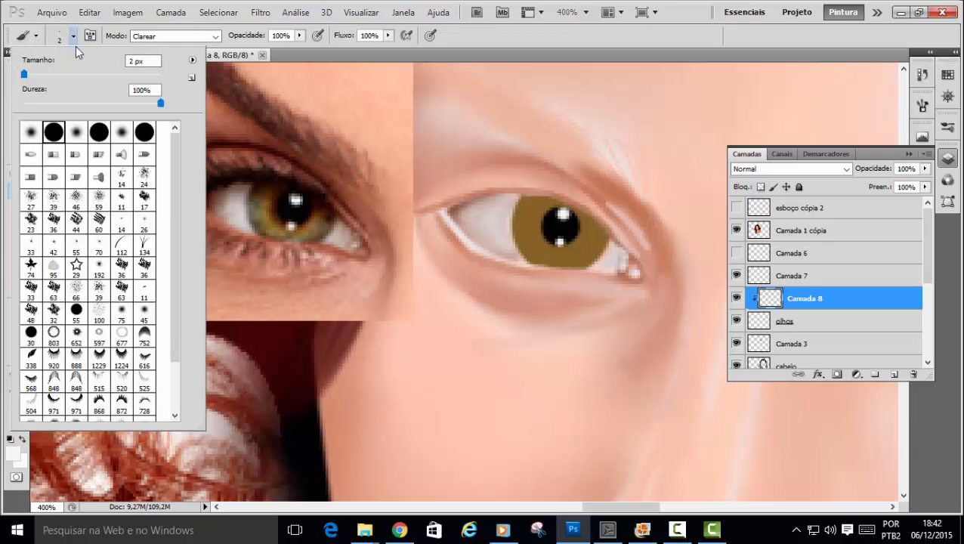
pyautogui.moveTo(174, 223); pyautogui.dragTo(171, 288)
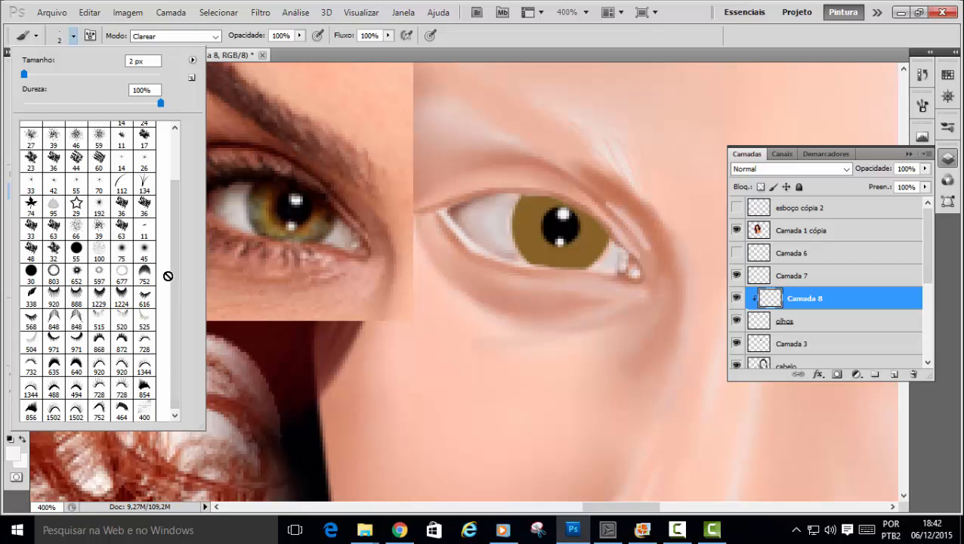
pyautogui.click(53, 271)
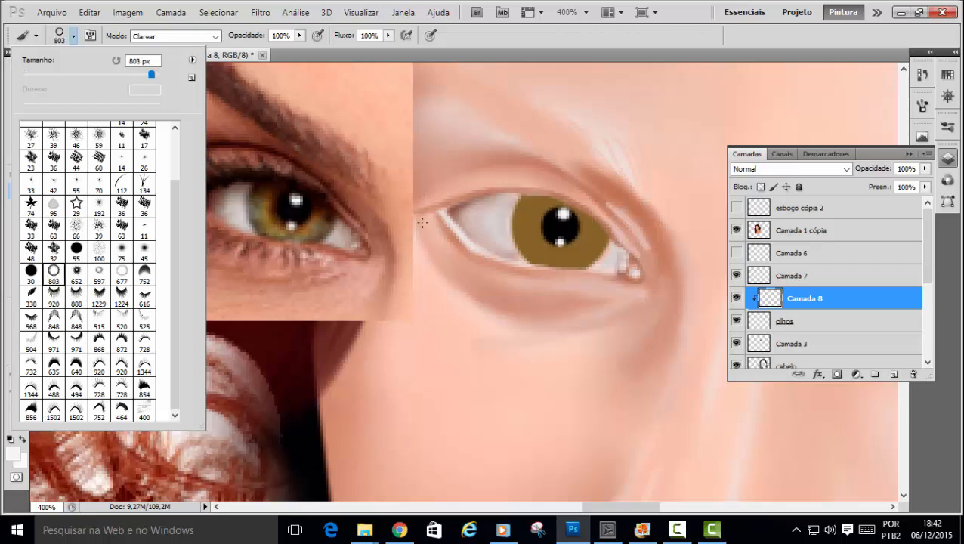
pyautogui.click(79, 73)
pyautogui.rightClick(616, 166)
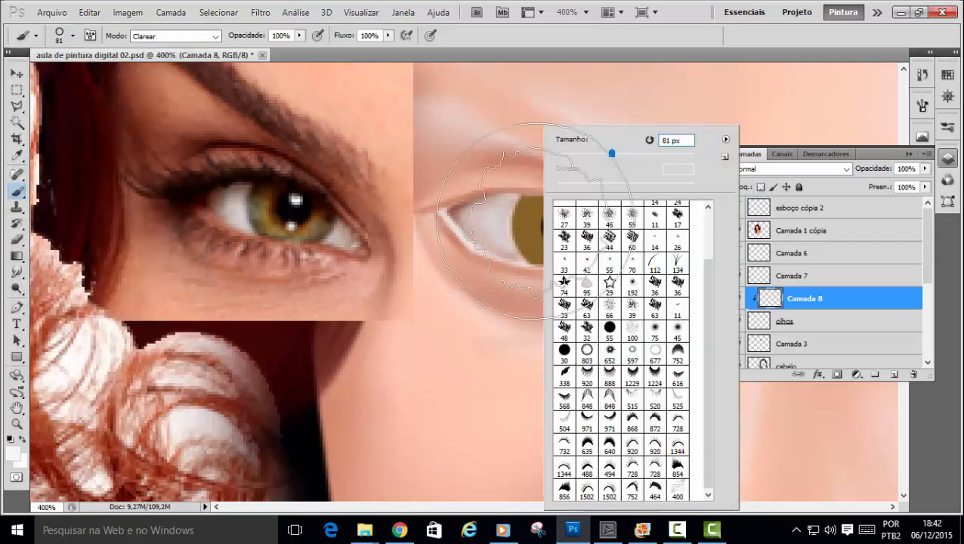
pyautogui.moveTo(615, 156)
pyautogui.mouseDown()
pyautogui.moveTo(583, 157)
pyautogui.moveTo(567, 172)
pyautogui.mouseUp()
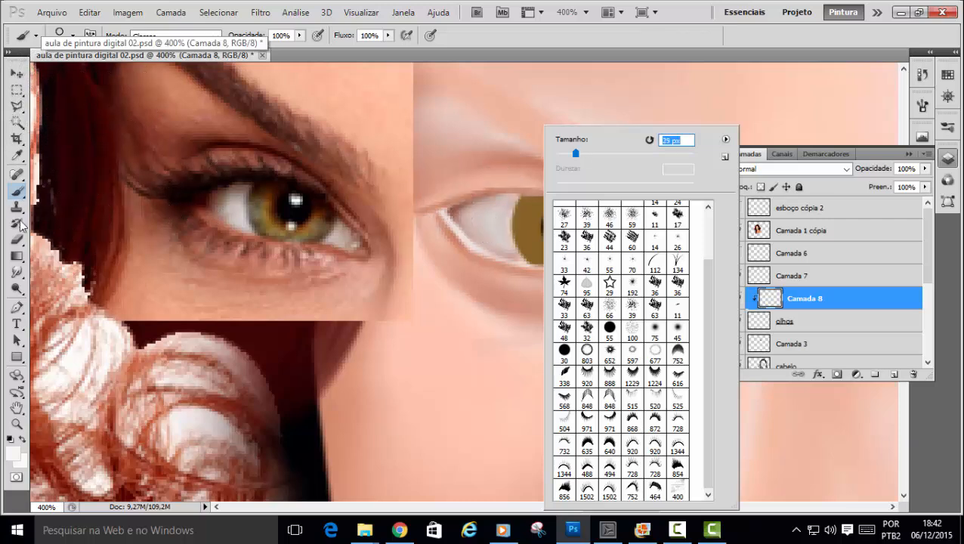
pyautogui.click(73, 35)
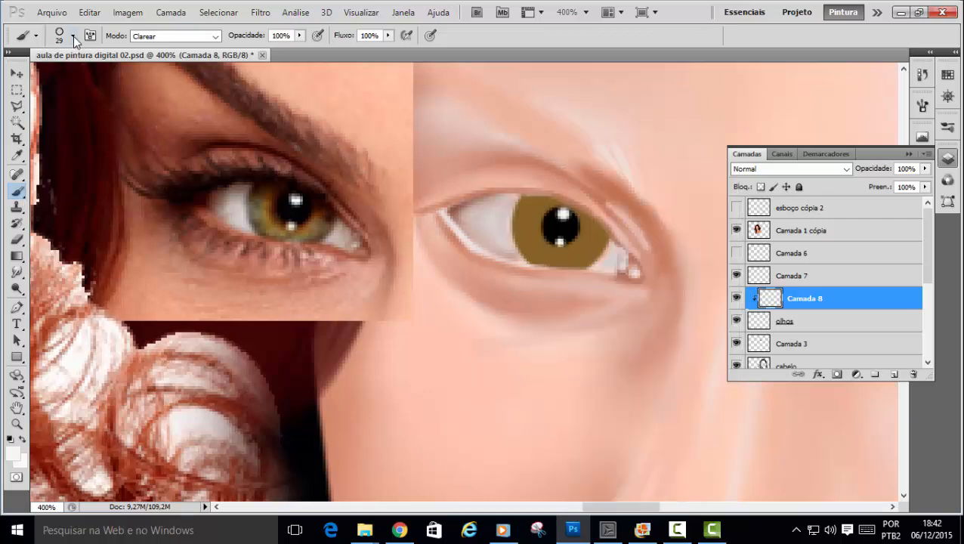
pyautogui.click(73, 35)
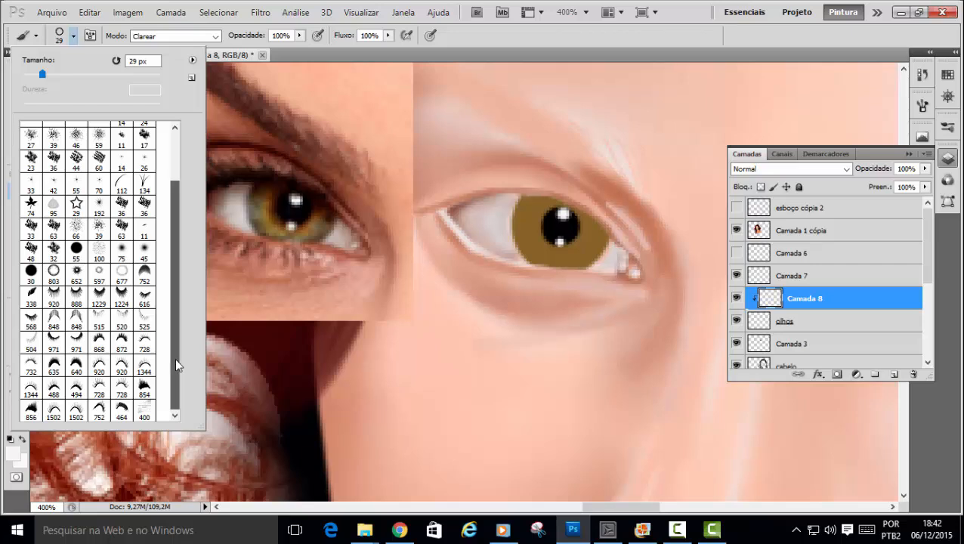
# Switch to the spiky starburst brush sized about 45 px, then make olhos the active layer.
pyautogui.click(77, 274)
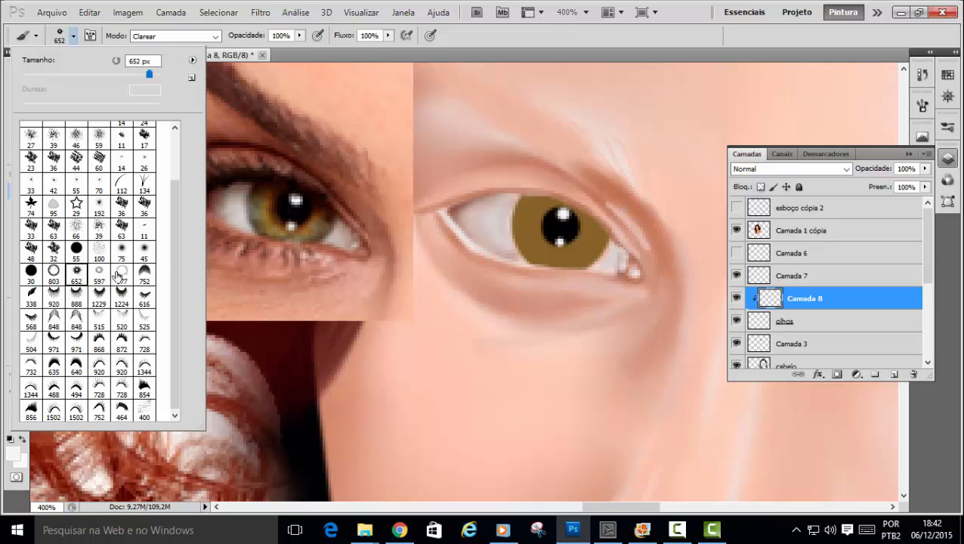
pyautogui.click(83, 75)
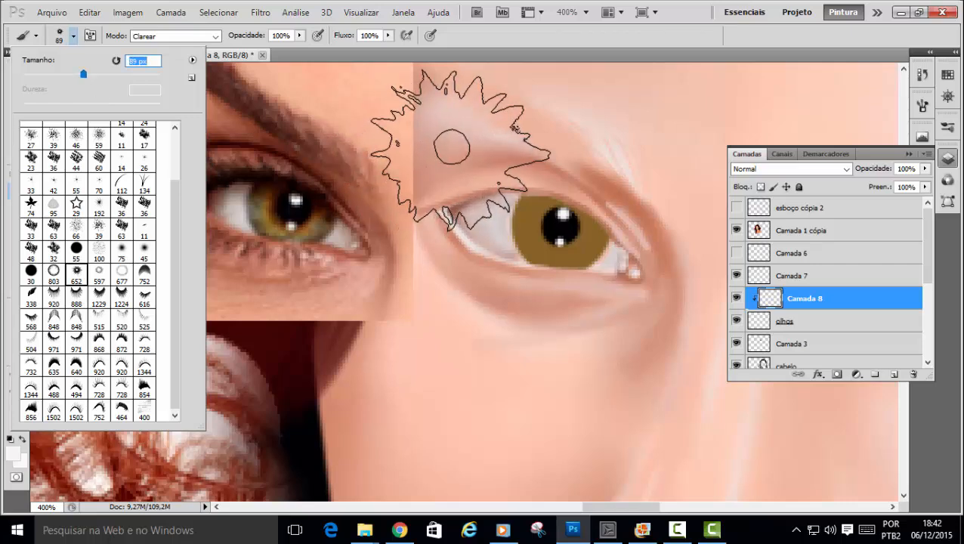
pyautogui.click(78, 276)
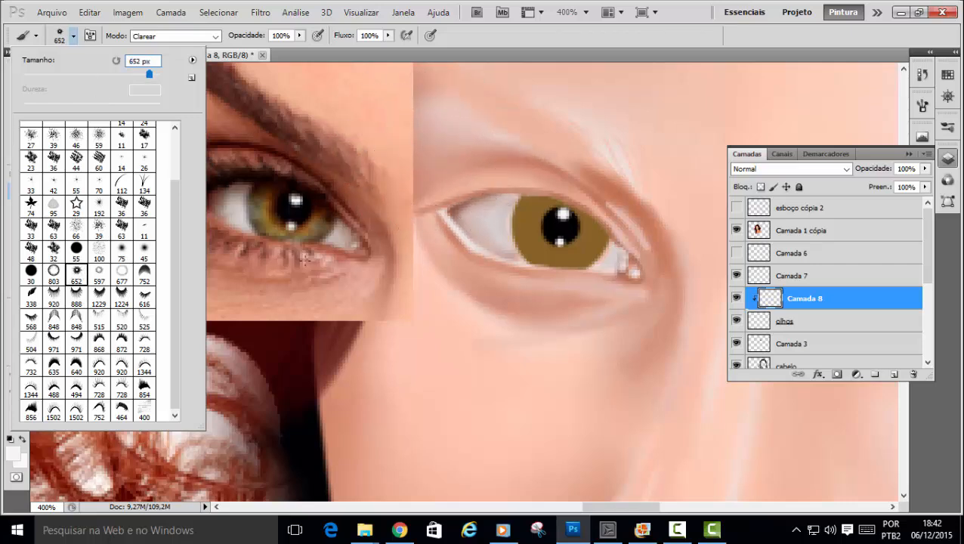
pyautogui.click(84, 75)
pyautogui.click(57, 75)
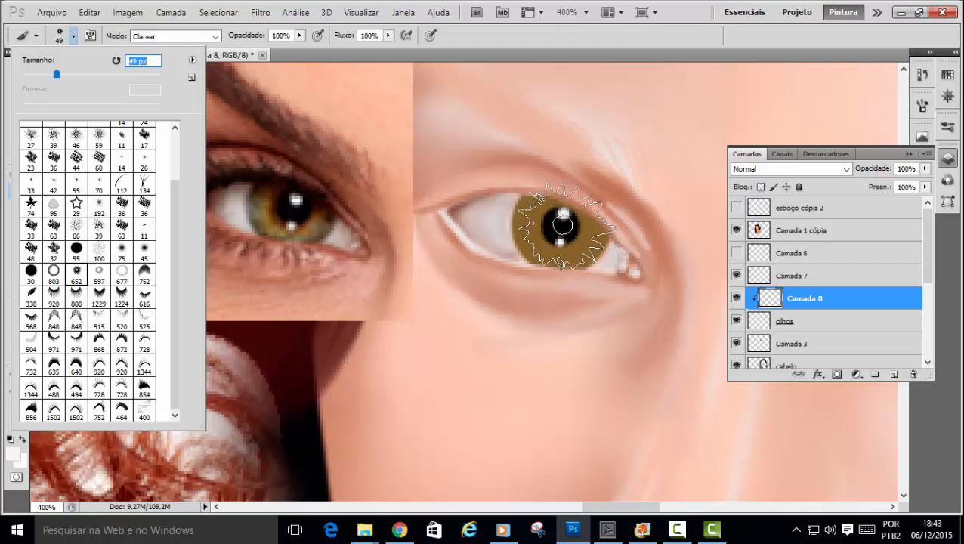
pyautogui.write('[[[[')
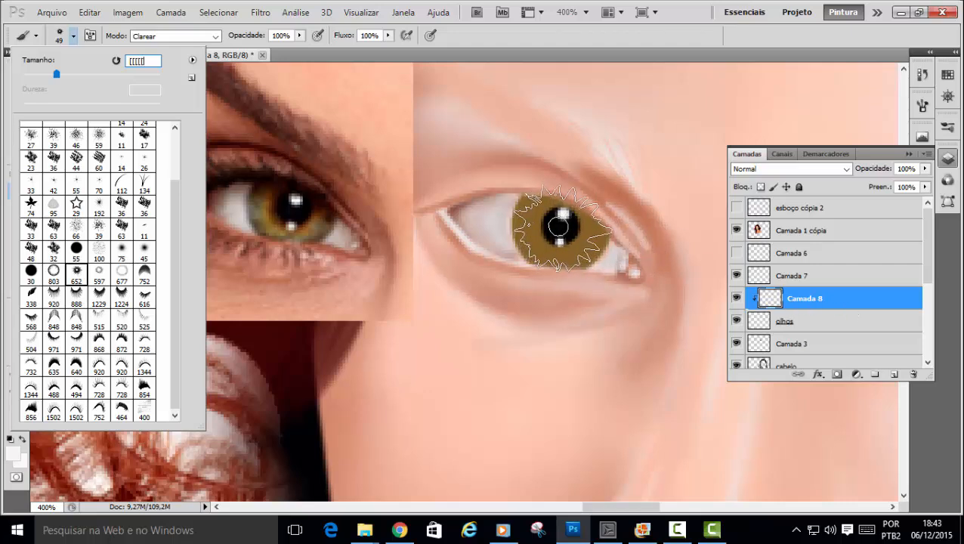
pyautogui.write('[[[[')
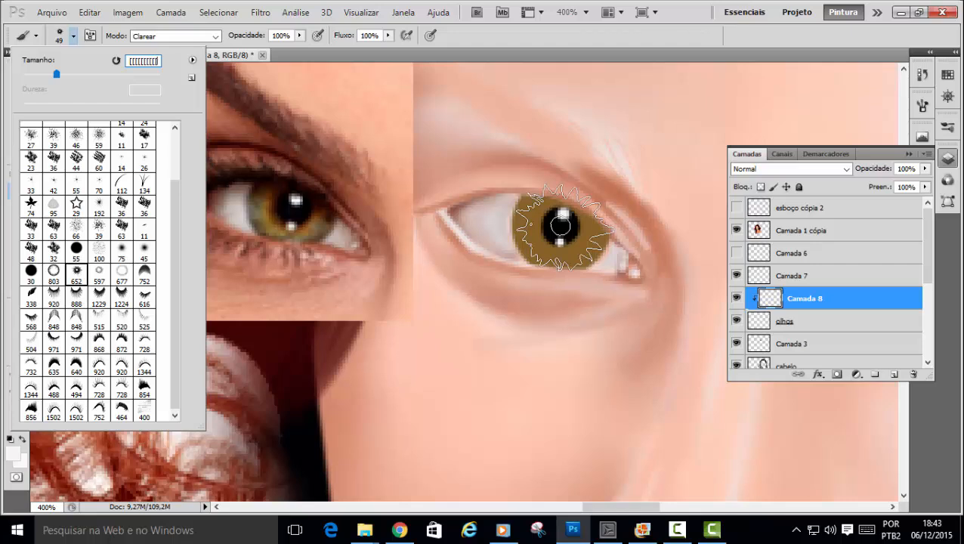
pyautogui.press('Return')
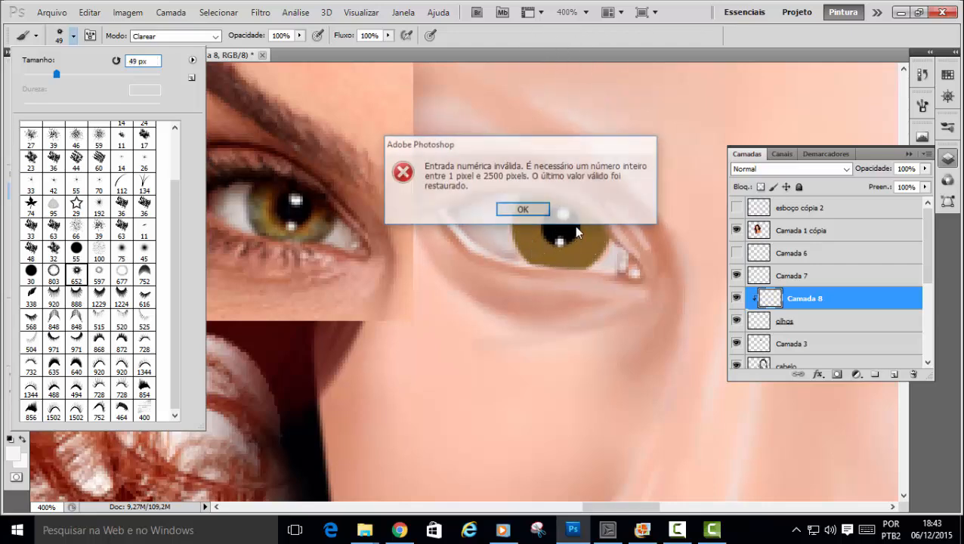
pyautogui.click(527, 211)
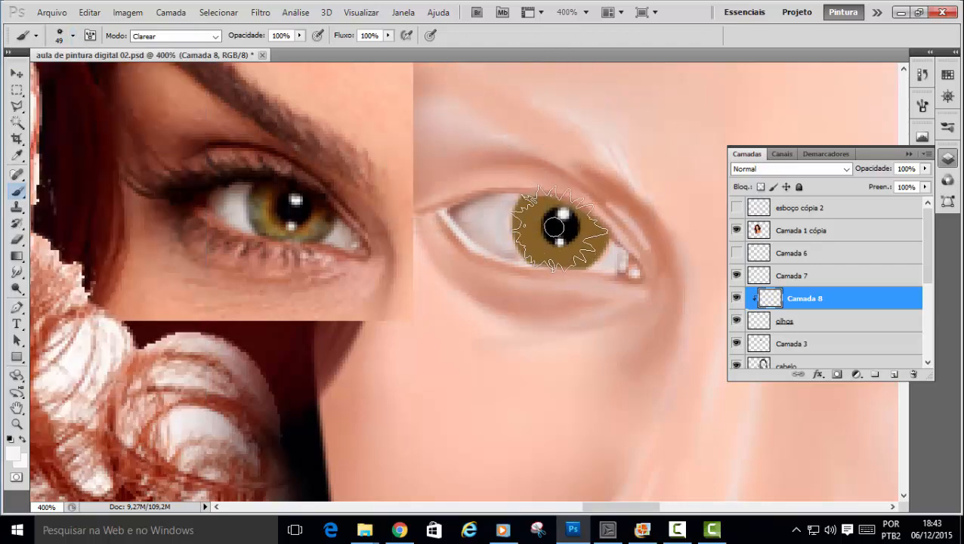
pyautogui.press('[')
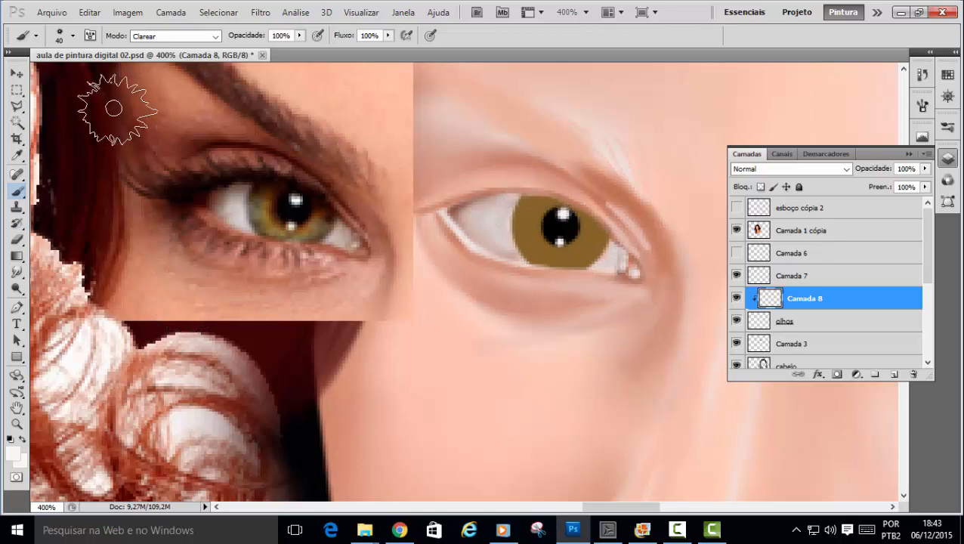
pyautogui.click(17, 73)
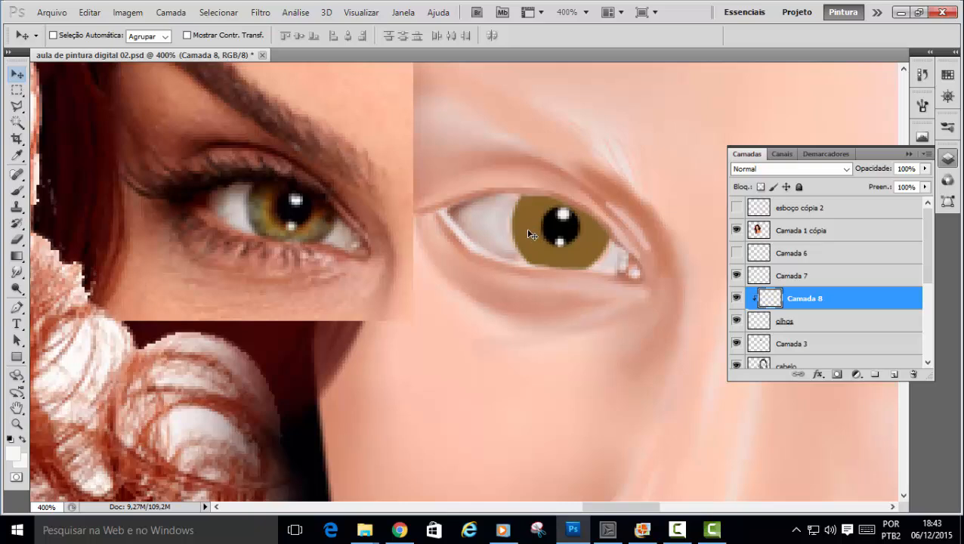
pyautogui.click(803, 323)
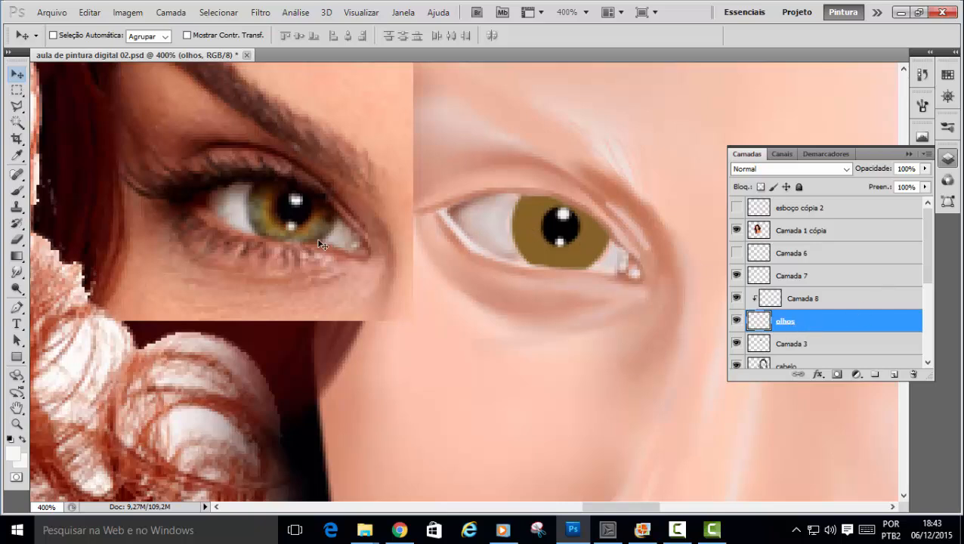
# Sample the painted iris brown and darken it in the Color Picker.
pyautogui.click(17, 155)
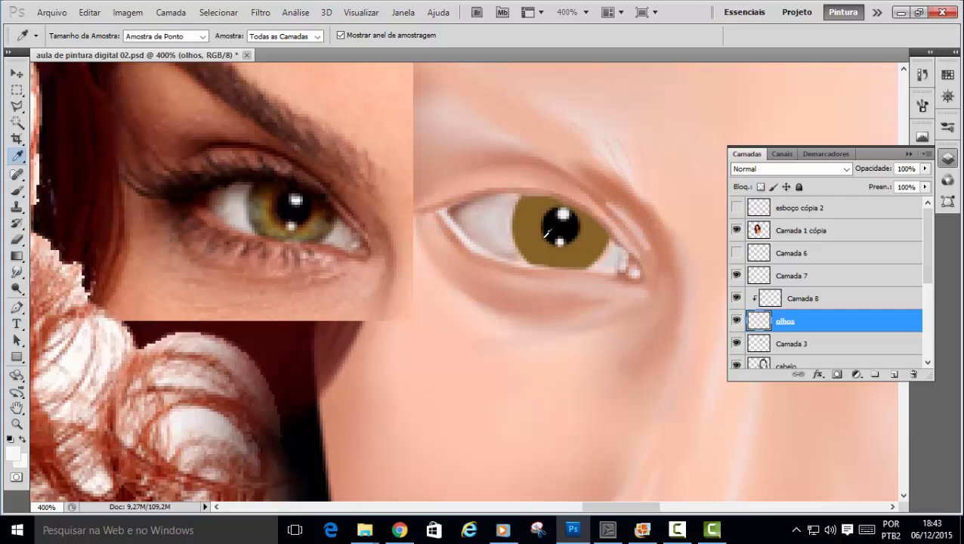
pyautogui.click(544, 235)
pyautogui.click(14, 455)
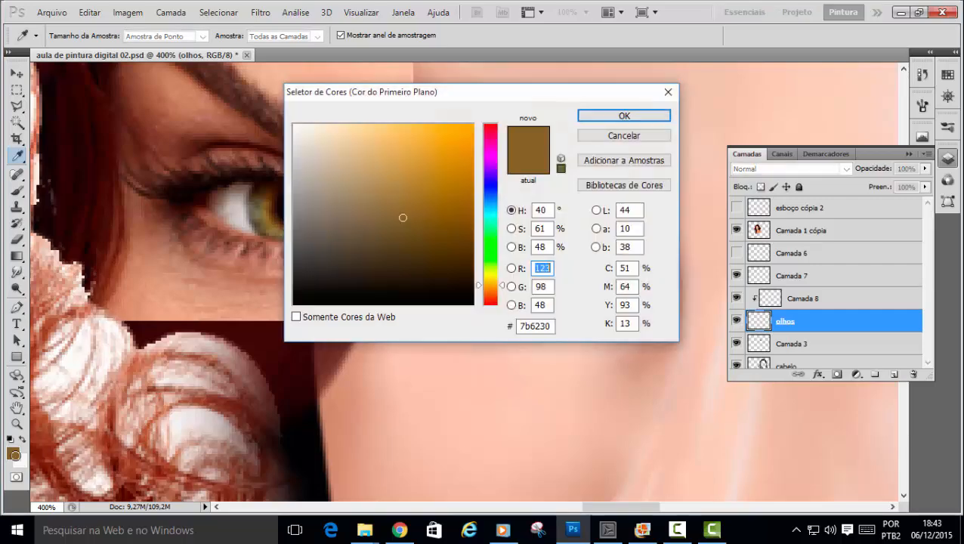
pyautogui.moveTo(401, 217); pyautogui.dragTo(377, 240)
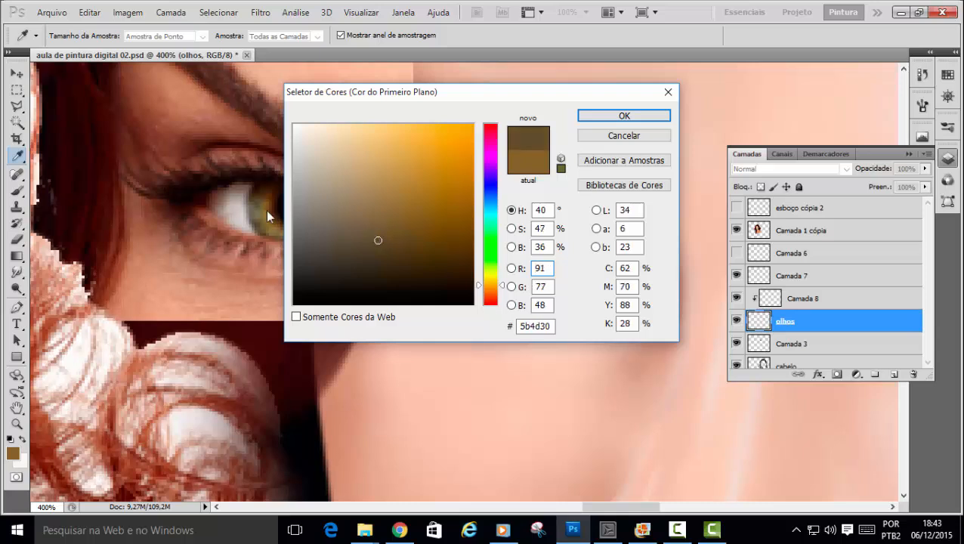
pyautogui.moveTo(376, 242); pyautogui.dragTo(372, 245)
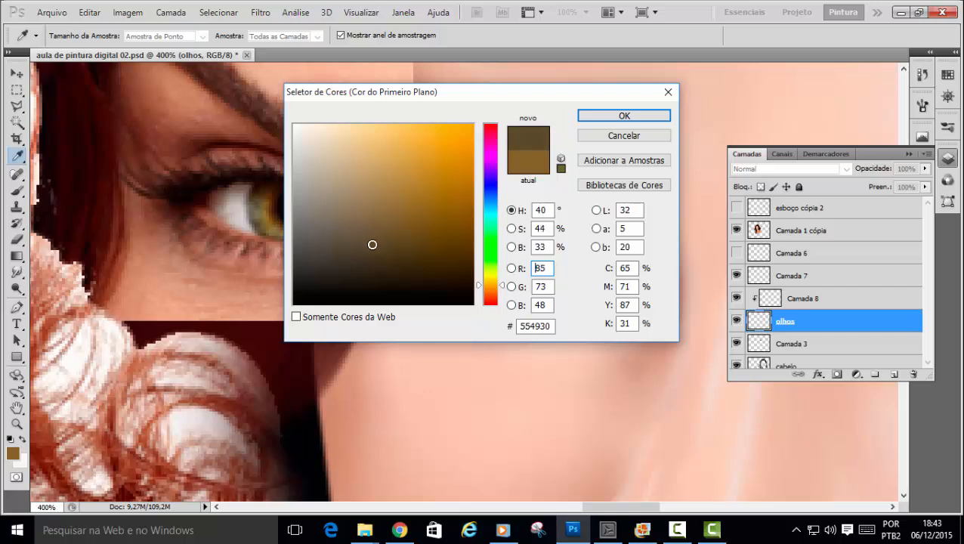
pyautogui.click(622, 116)
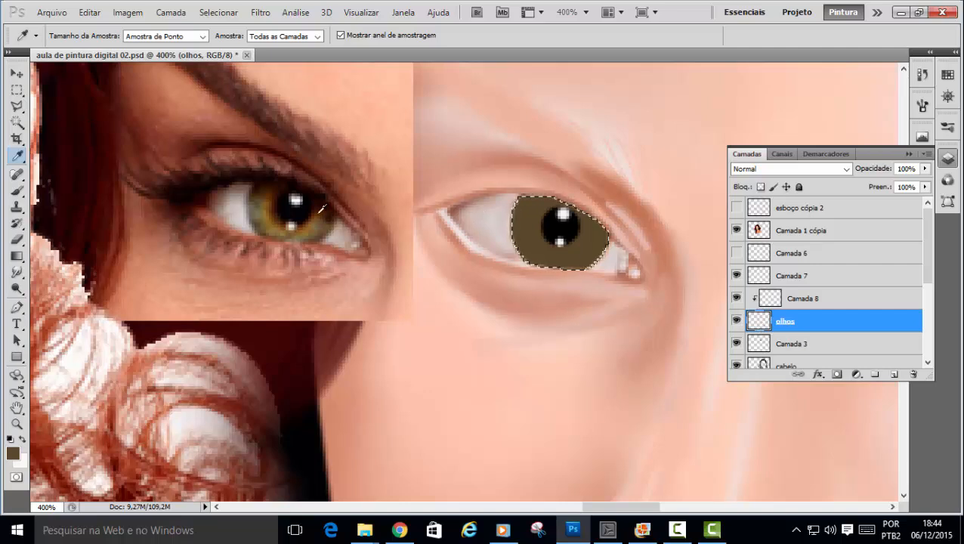
# Sample the reference iris and set the foreground to olive-brown 877336.
pyautogui.click(259, 207)
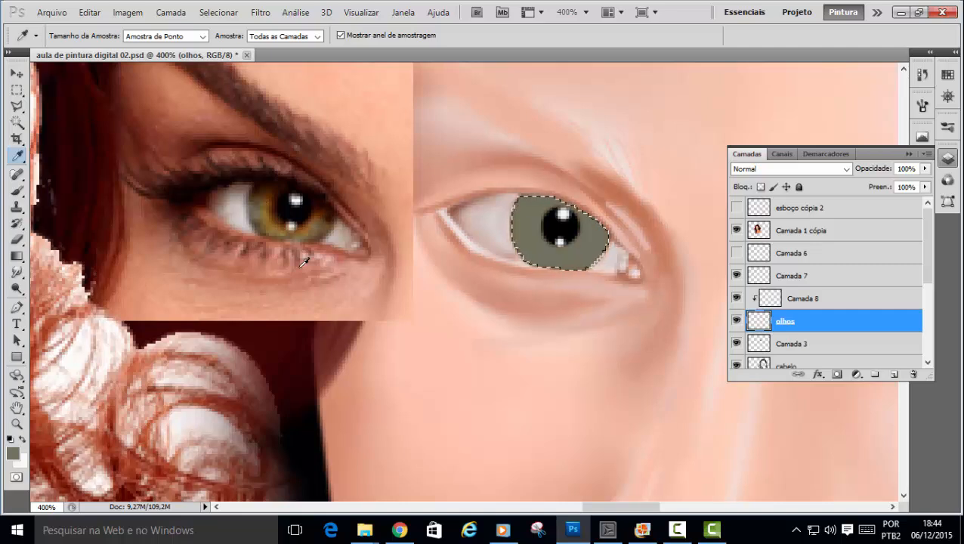
pyautogui.click(263, 205)
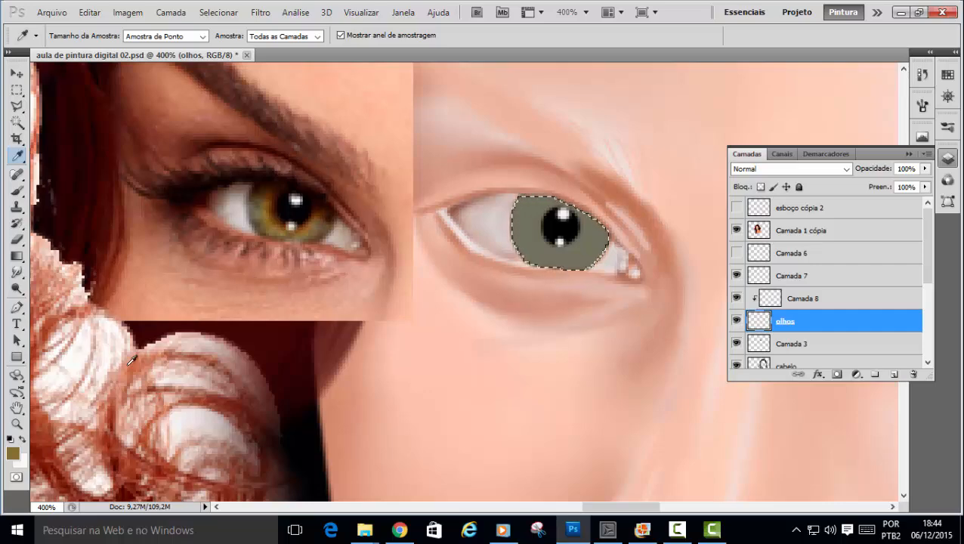
pyautogui.click(13, 454)
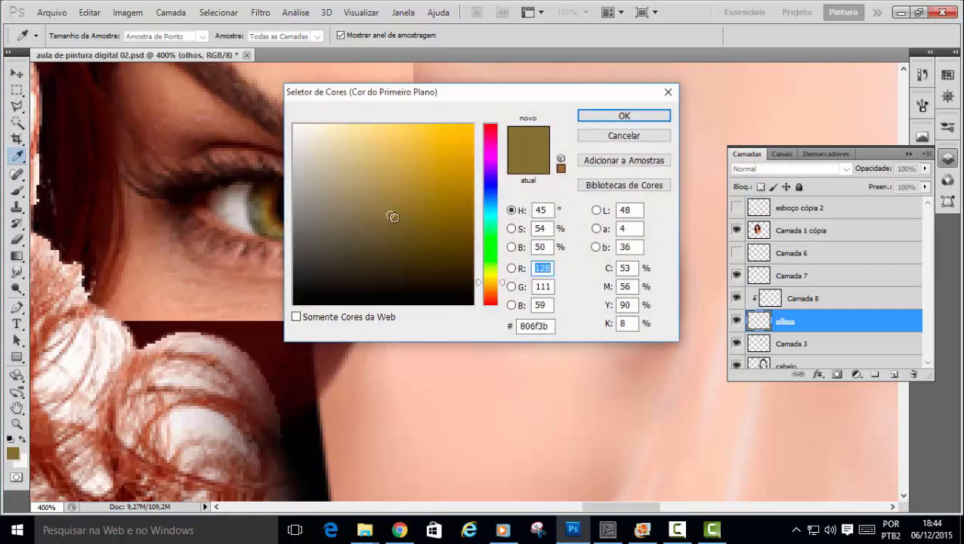
pyautogui.moveTo(392, 217); pyautogui.dragTo(402, 209)
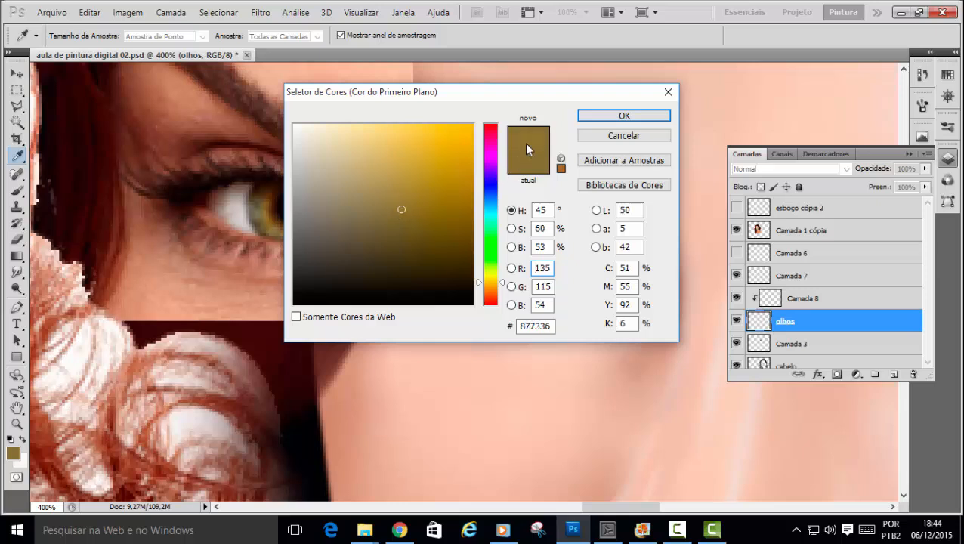
pyautogui.click(615, 116)
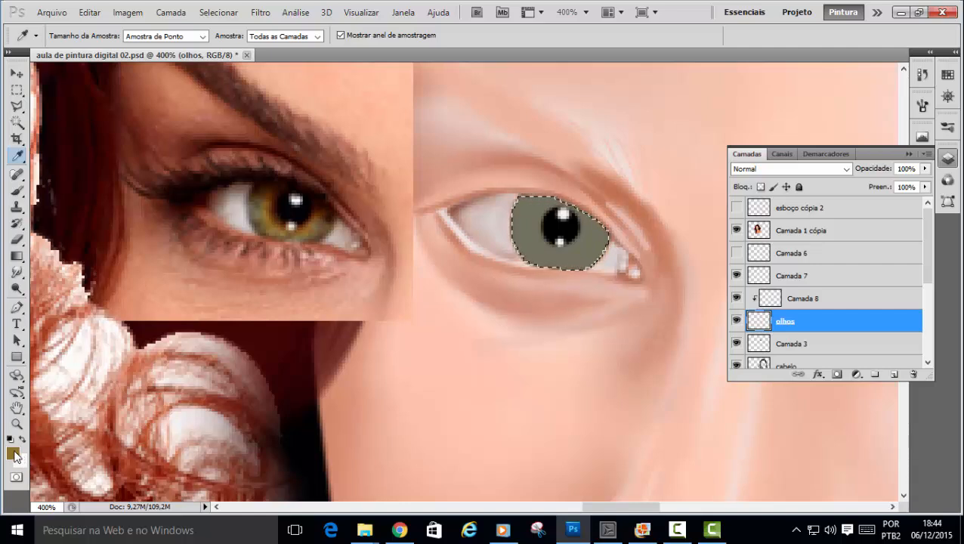
pyautogui.click(17, 191)
# On Camada 8, clear the iris selection, paint olive-brown fibres, and add a new Camada 9 layer.
pyautogui.click(801, 300)
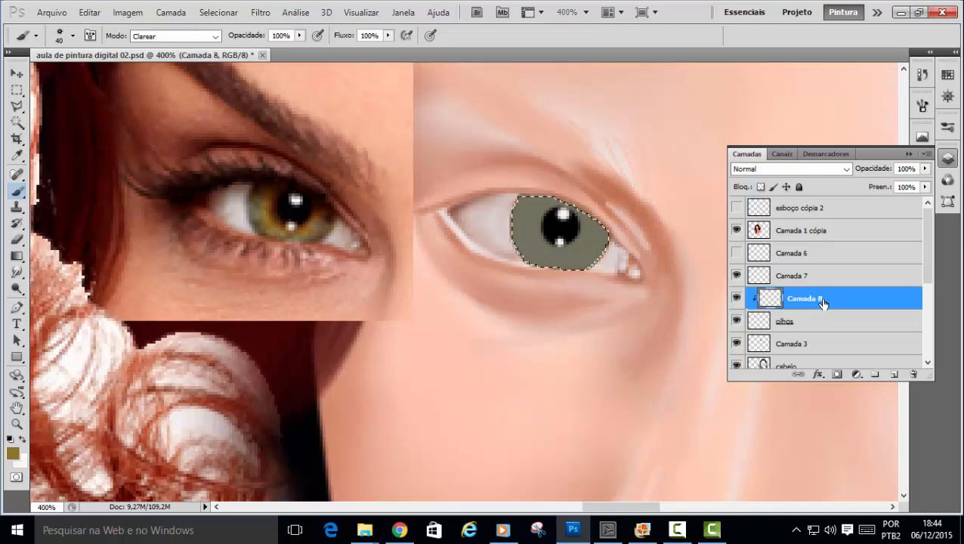
pyautogui.hotkey('ctrl', 'd')
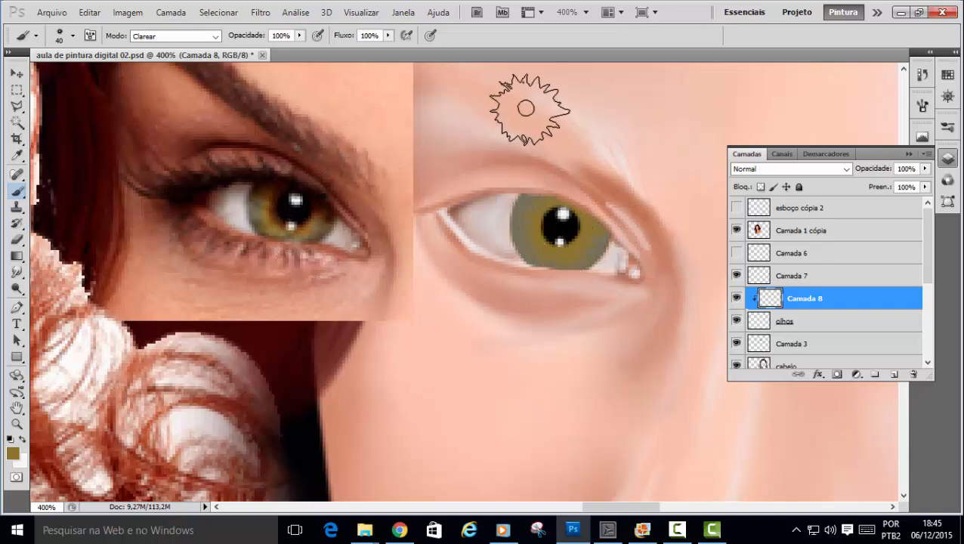
pyautogui.click(16, 74)
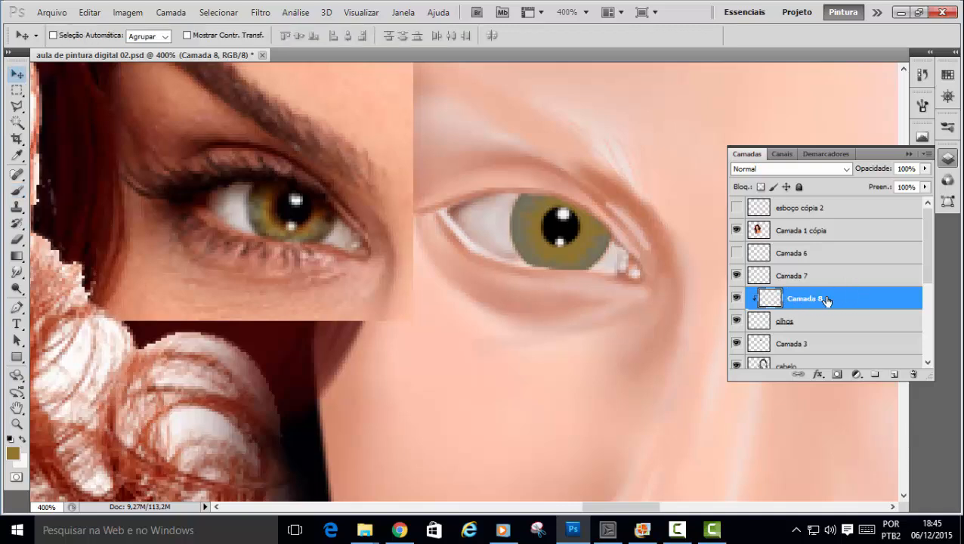
pyautogui.click(874, 375)
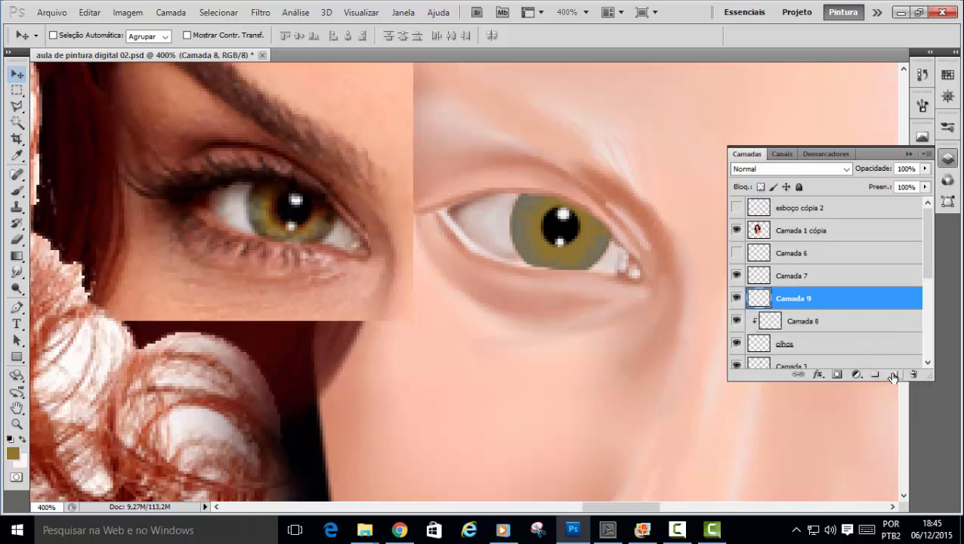
# Clip Camada 9 to the iris layers and sample a lighter brown from the reference iris.
pyautogui.keyDown('alt'); pyautogui.click(796, 309); pyautogui.keyUp('alt')
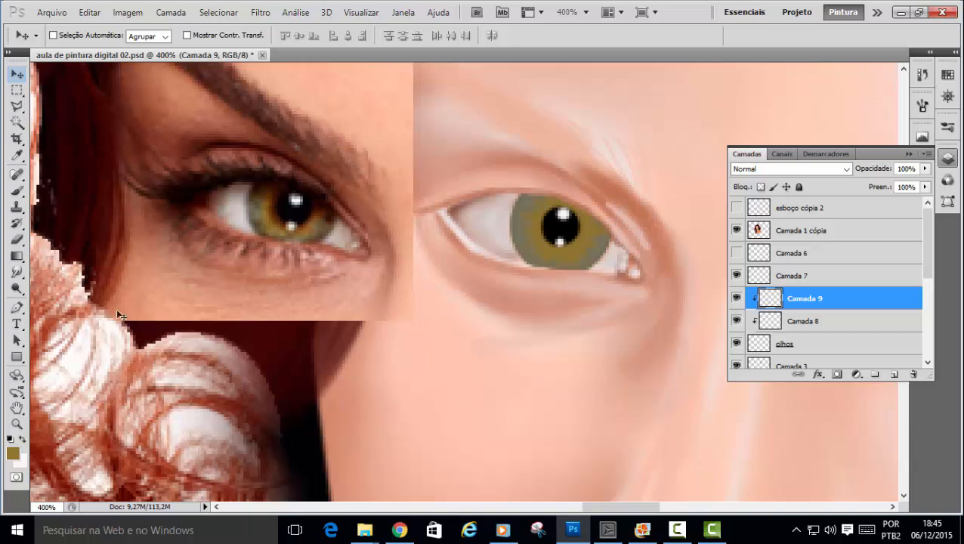
pyautogui.click(17, 154)
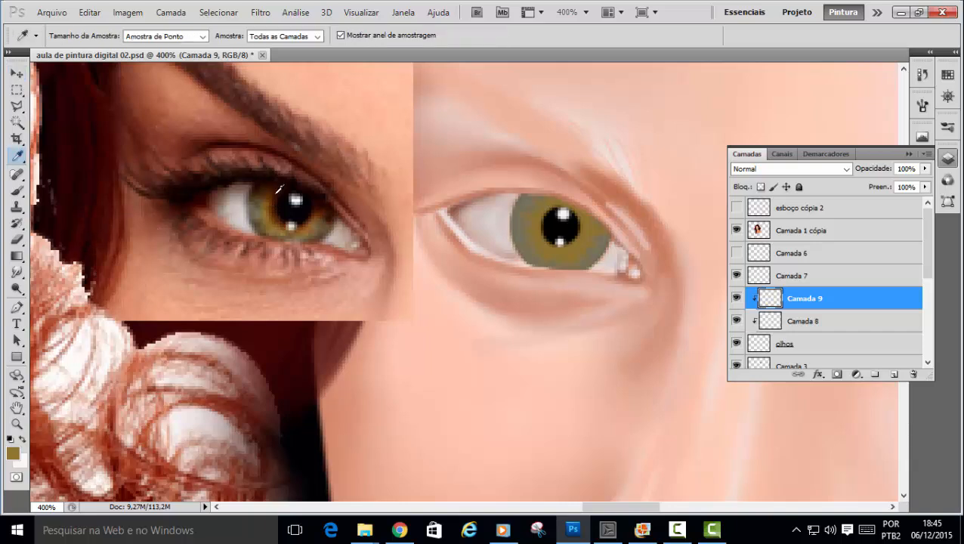
pyautogui.click(279, 199)
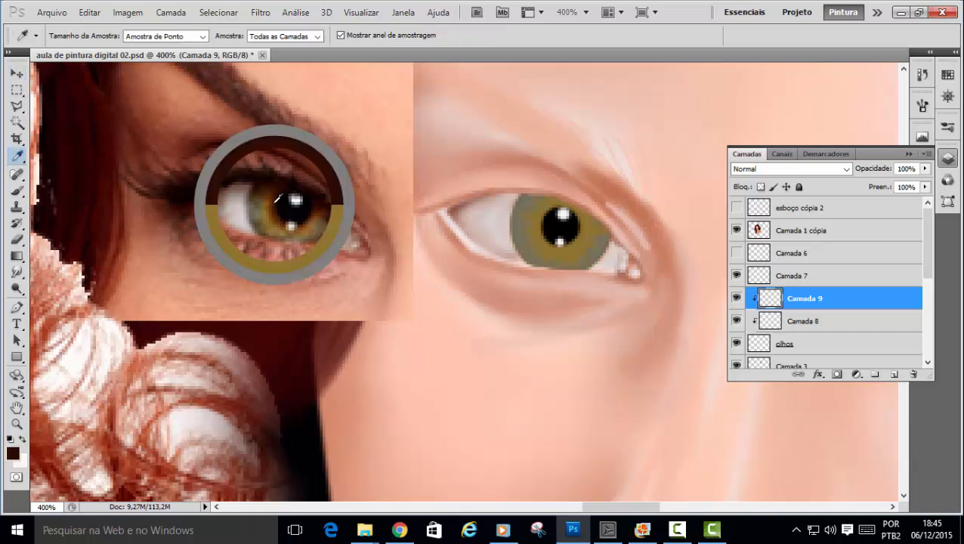
pyautogui.moveTo(278, 197); pyautogui.dragTo(277, 209)
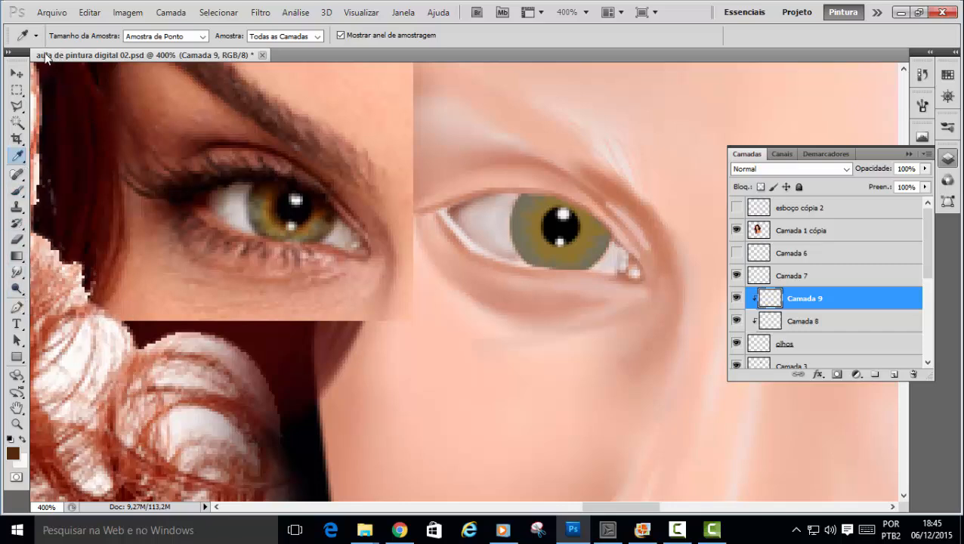
# Paint warm brown around the pupil with a soft round brush.
pyautogui.click(19, 194)
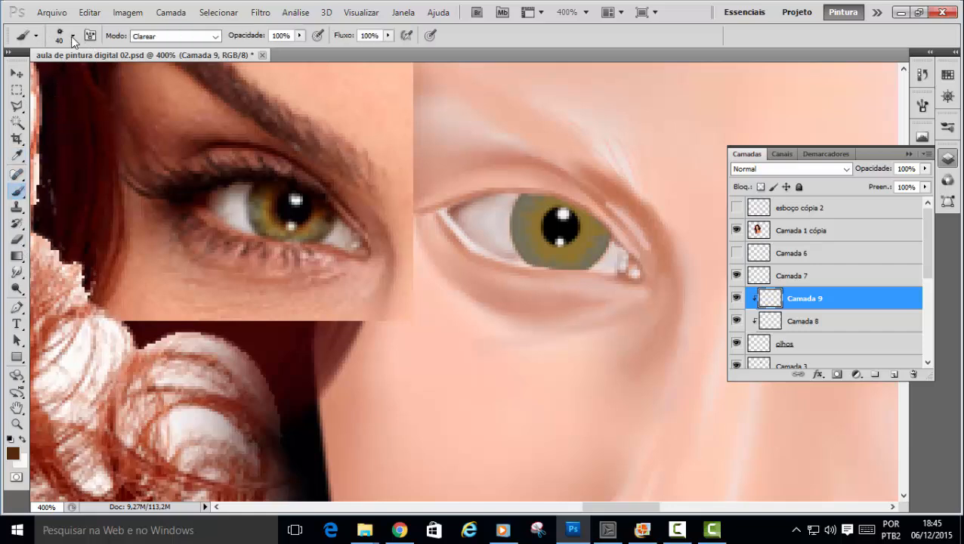
pyautogui.click(73, 35)
pyautogui.scroll(3, 171, 195)
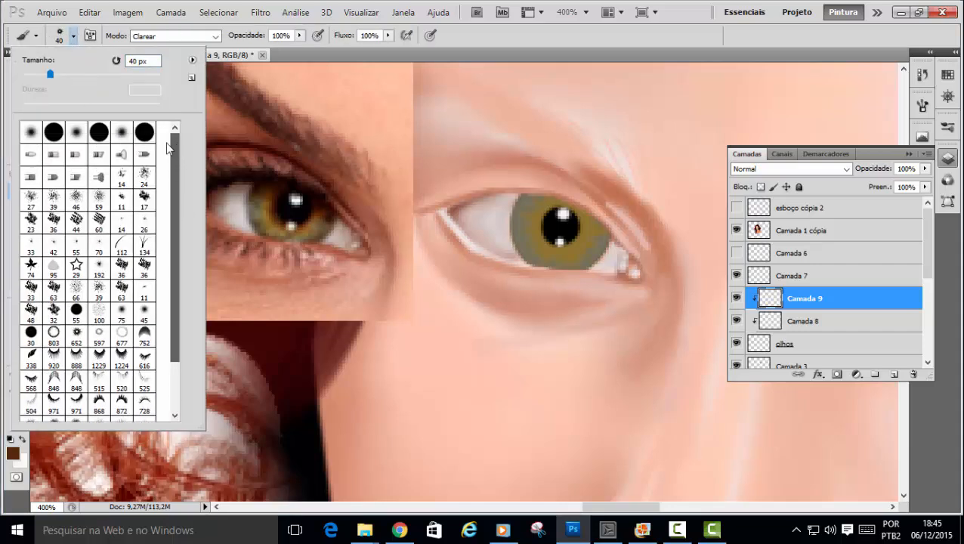
pyautogui.click(76, 133)
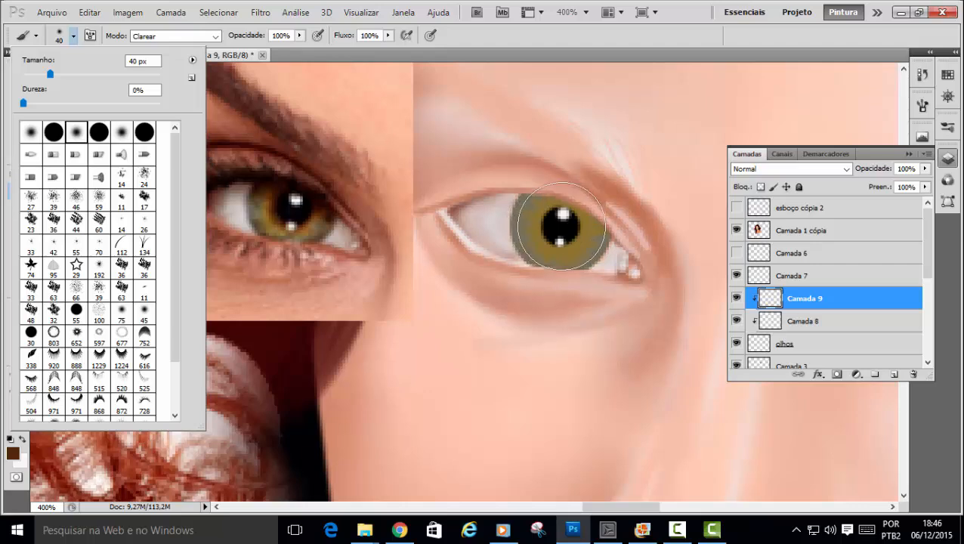
pyautogui.click(540, 53)
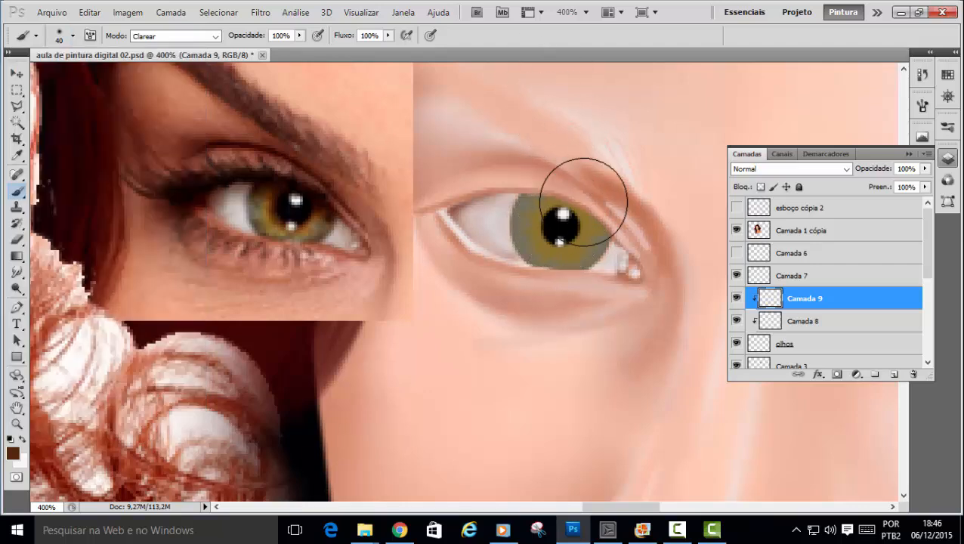
pyautogui.press('[')
pyautogui.press('[')
pyautogui.press('[')
pyautogui.press('[')
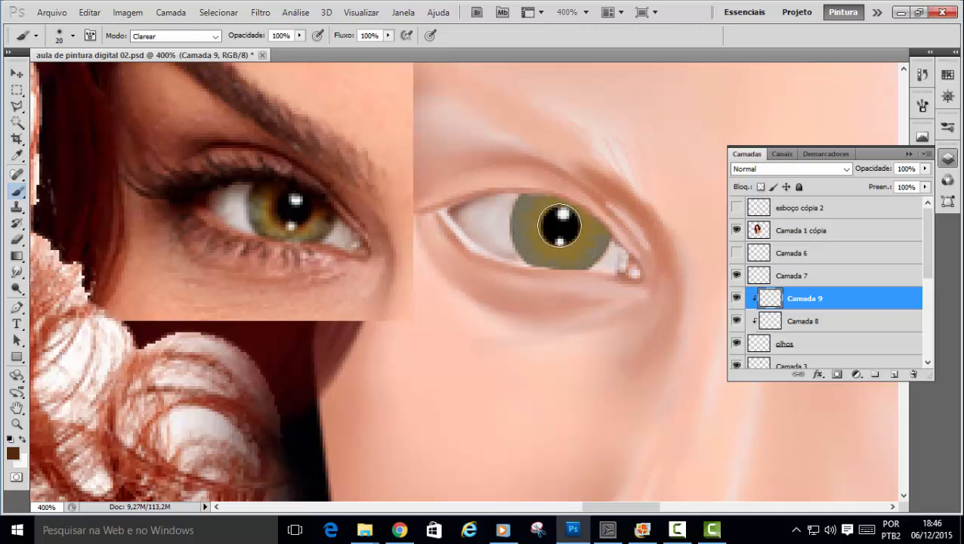
pyautogui.press(']')
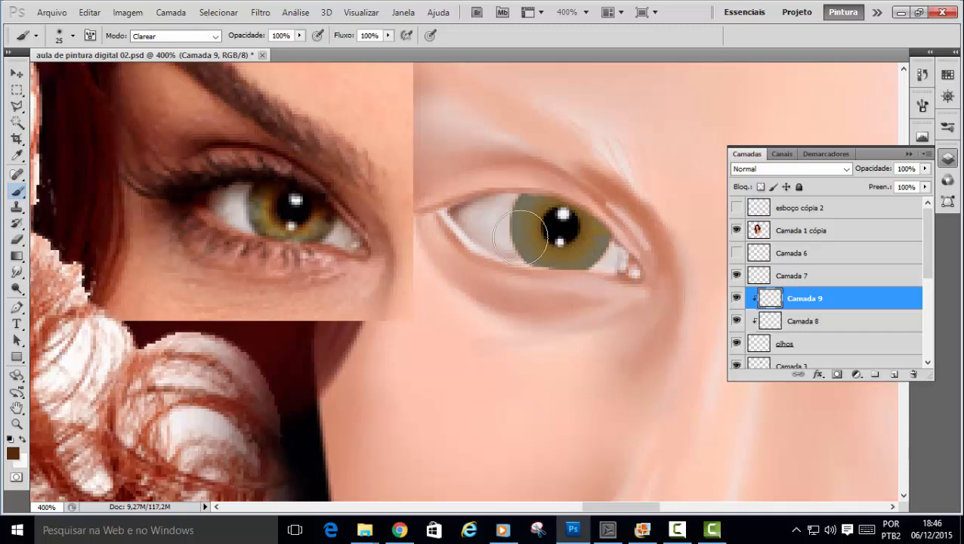
pyautogui.click(561, 227)
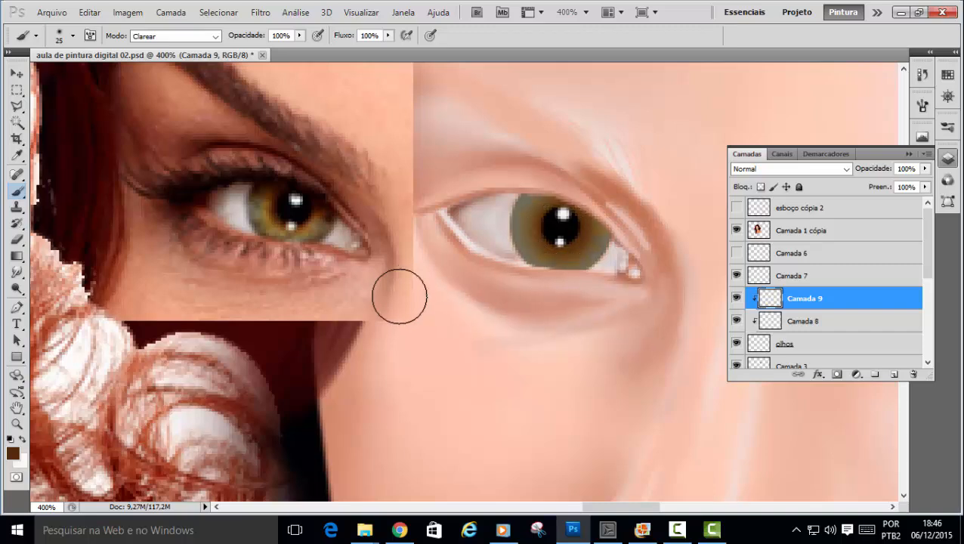
pyautogui.click(16, 73)
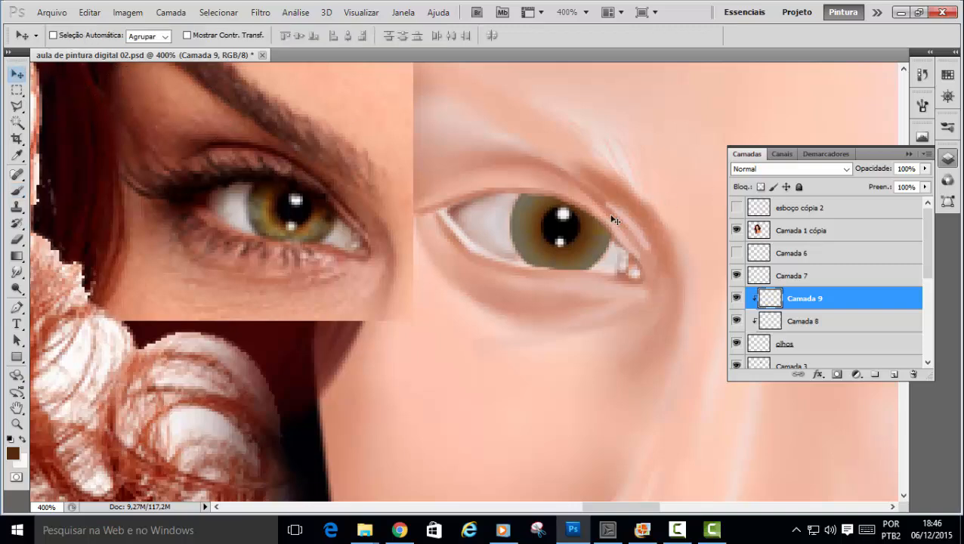
pyautogui.click(16, 239)
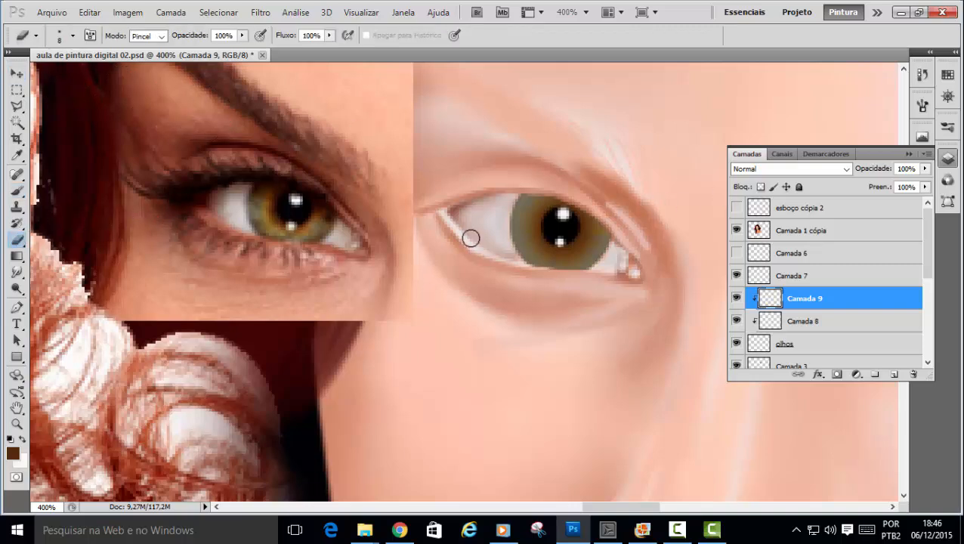
# Shrink the eraser to a tiny tip and erase fine brown strokes in the lower-left iris.
pyautogui.rightClick(608, 247)
pyautogui.moveTo(635, 154); pyautogui.dragTo(630, 154)
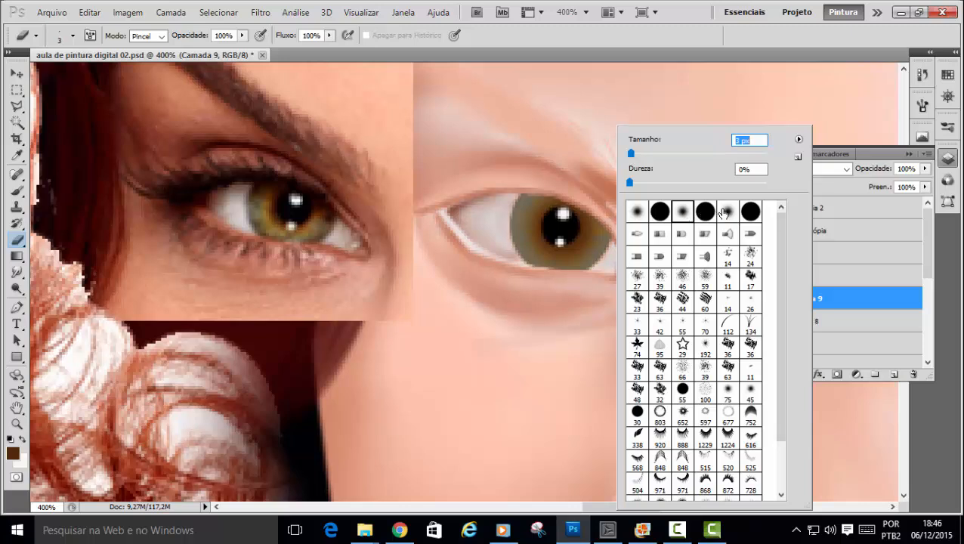
pyautogui.click(530, 255)
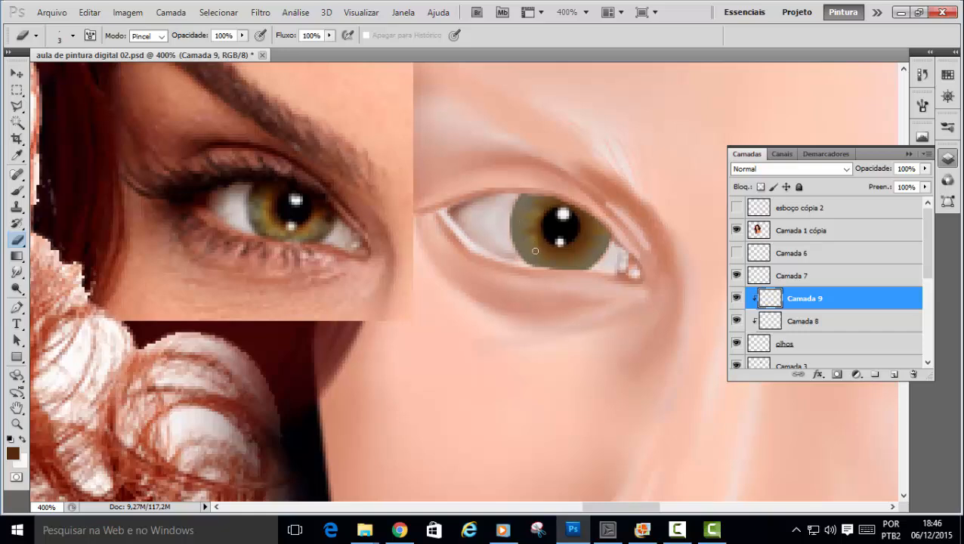
pyautogui.moveTo(534, 257)
pyautogui.mouseDown()
pyautogui.moveTo(540, 248)
pyautogui.moveTo(561, 251)
pyautogui.mouseUp()
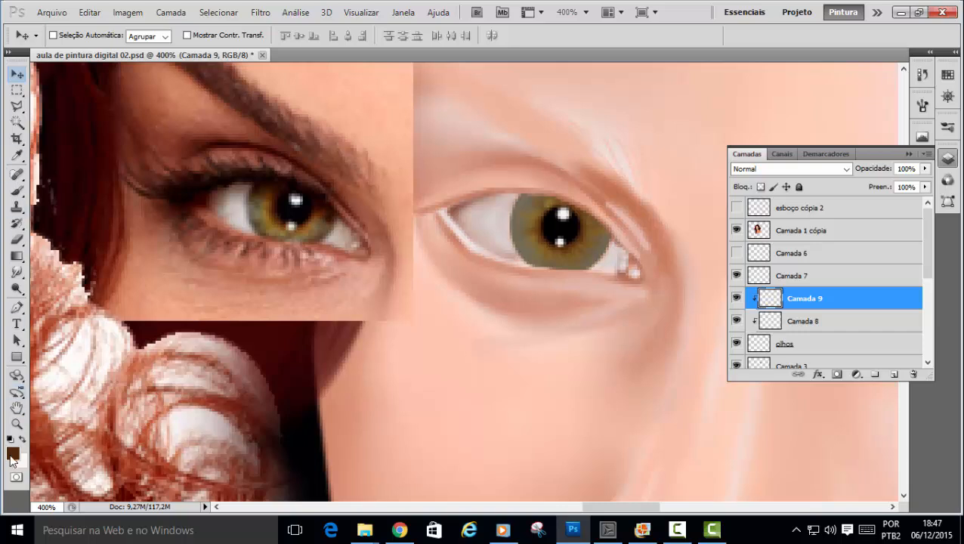
# Set the Smudge tool to a 3 px brush and smear the iris colours outward from the pupil.
pyautogui.click(22, 193)
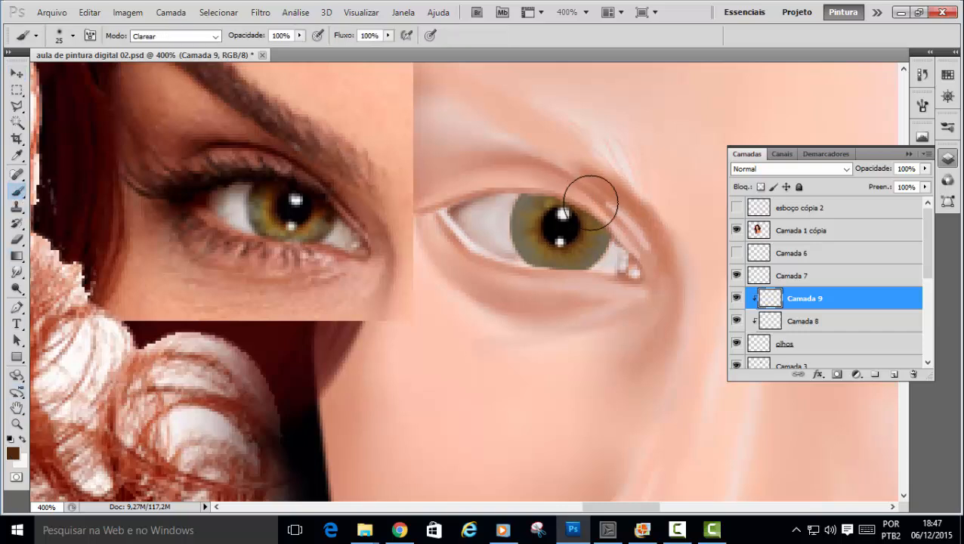
pyautogui.click(18, 273)
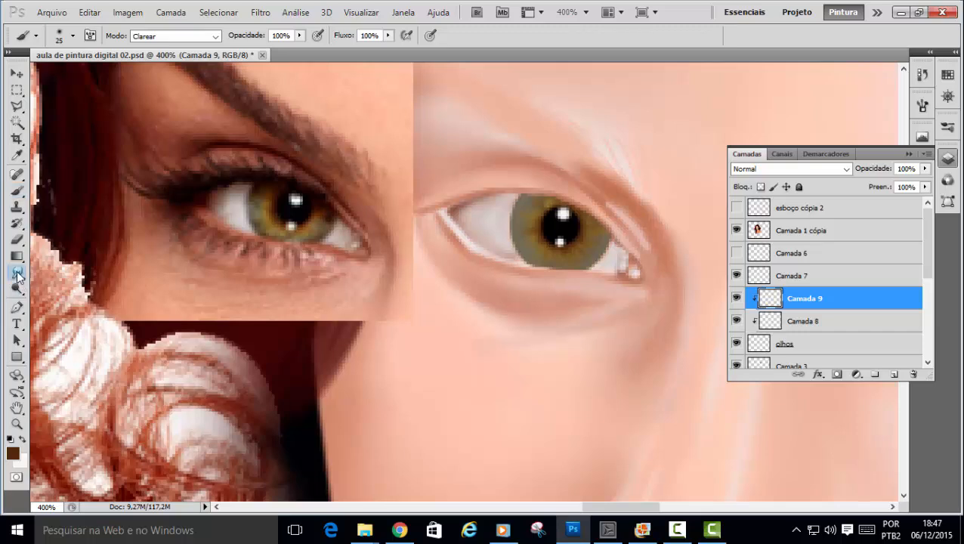
pyautogui.rightClick(555, 237)
pyautogui.moveTo(579, 153); pyautogui.dragTo(574, 153)
pyautogui.click(596, 36)
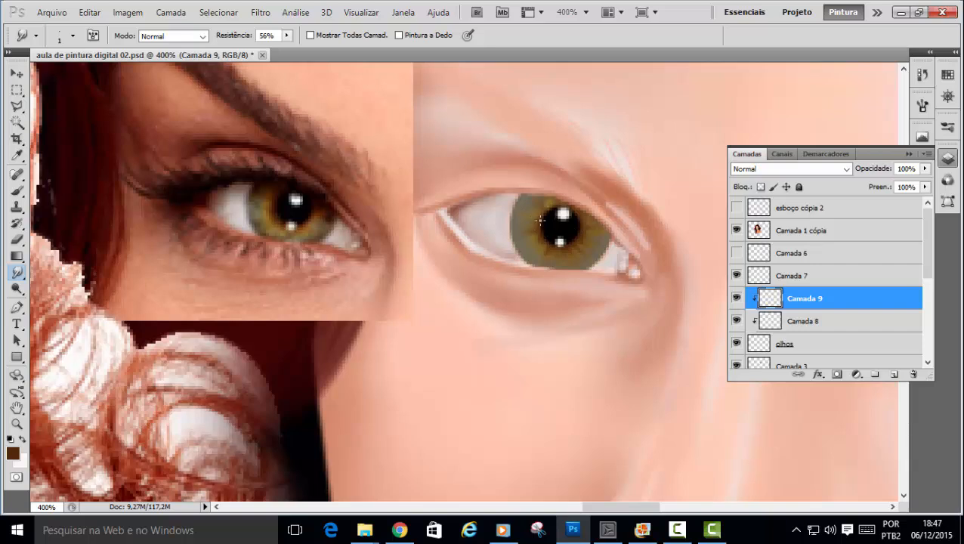
pyautogui.moveTo(545, 214)
pyautogui.mouseDown()
pyautogui.moveTo(546, 201)
pyautogui.moveTo(590, 208)
pyautogui.moveTo(586, 219)
pyautogui.moveTo(537, 202)
pyautogui.moveTo(531, 219)
pyautogui.mouseUp()
pyautogui.click(898, 325)
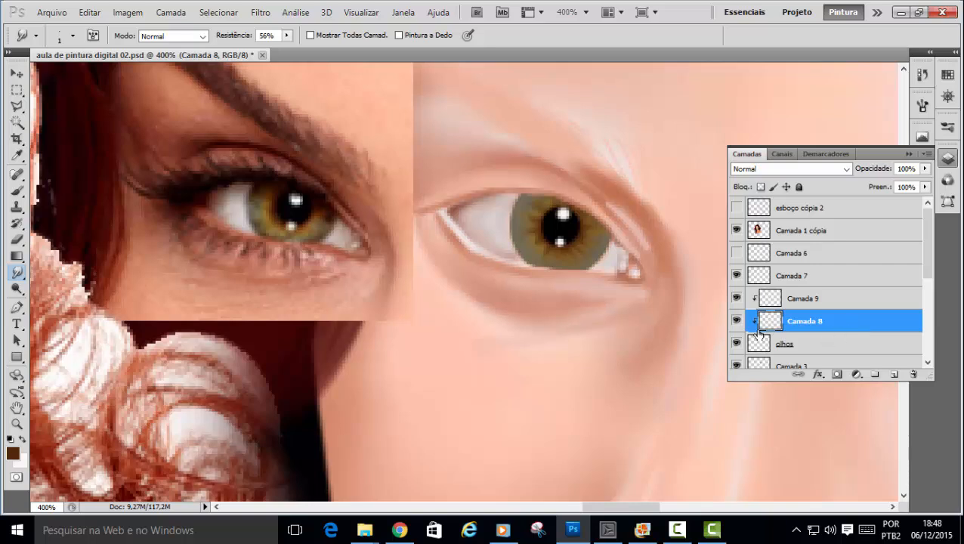
# Select the olhos layer and add a new Camada 10 layer above it.
pyautogui.click(805, 347)
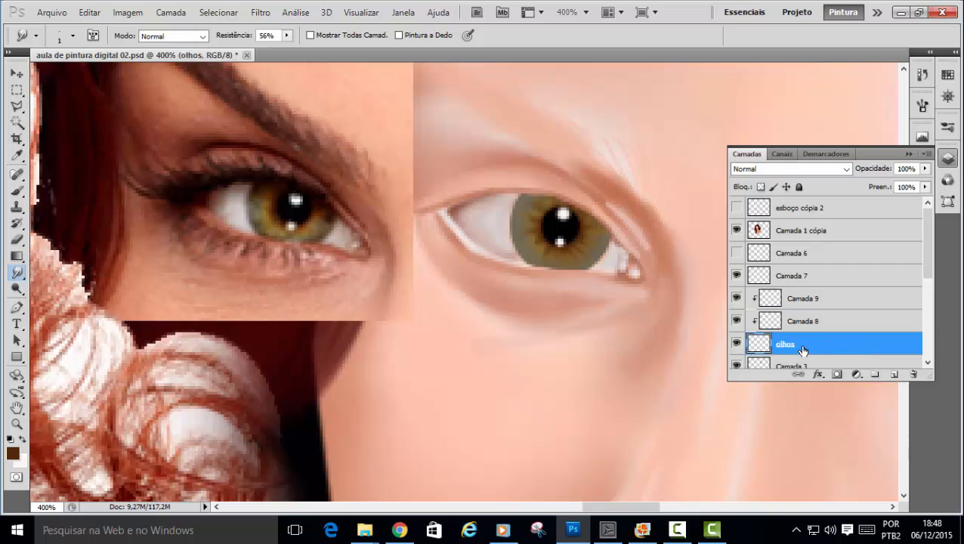
pyautogui.click(894, 372)
pyautogui.scroll(-3, 928, 260)
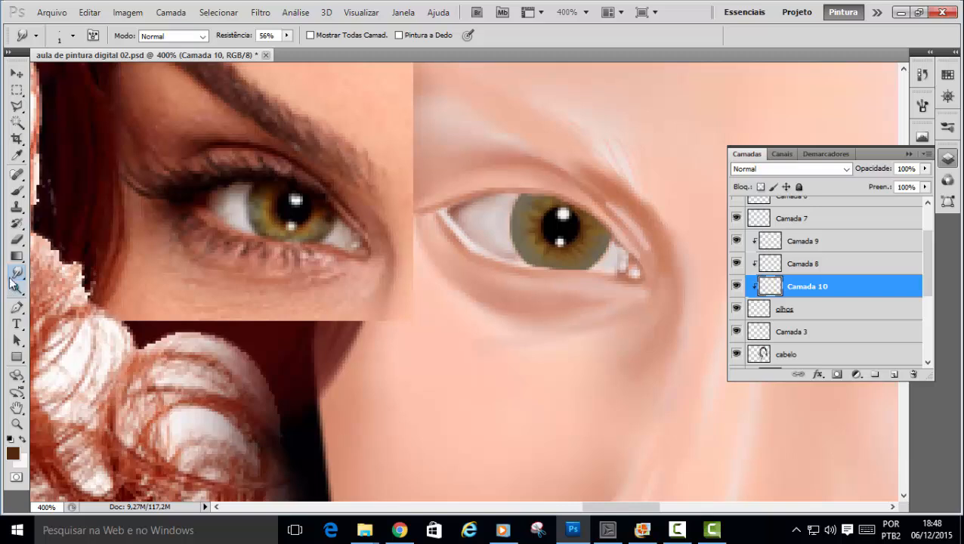
# Switch the brush tip to the eyelash-shaped preset 677 and shrink it to about 45 px.
pyautogui.click(74, 35)
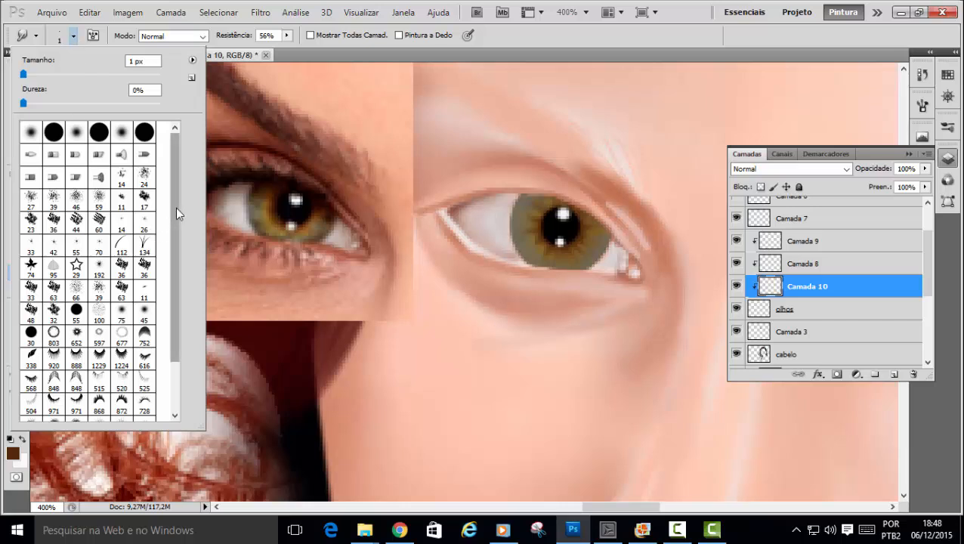
pyautogui.moveTo(175, 210); pyautogui.dragTo(171, 286)
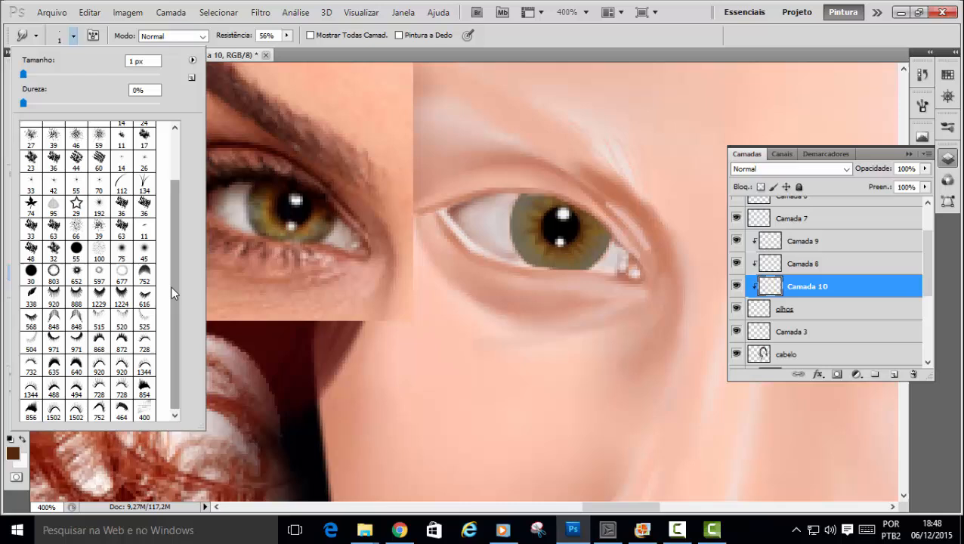
pyautogui.click(103, 276)
pyautogui.click(81, 74)
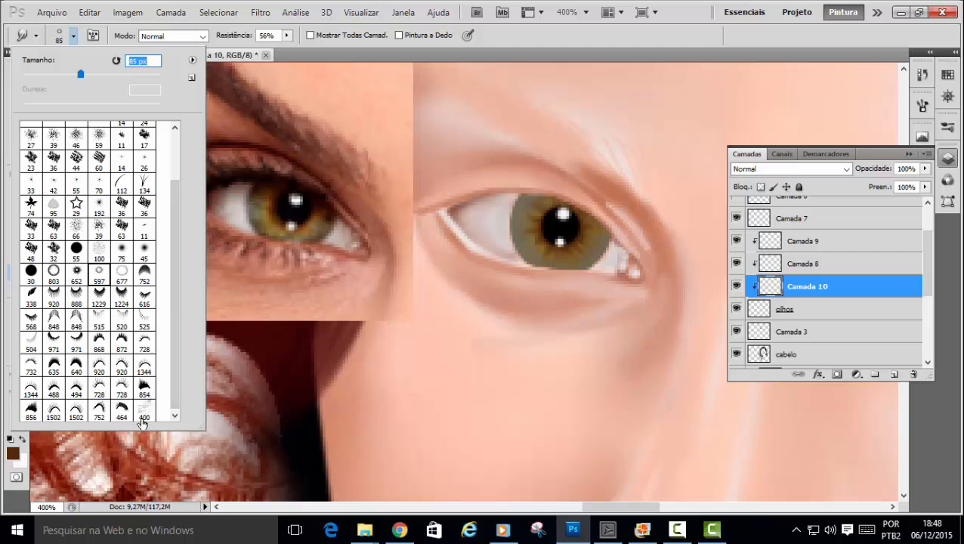
pyautogui.click(121, 273)
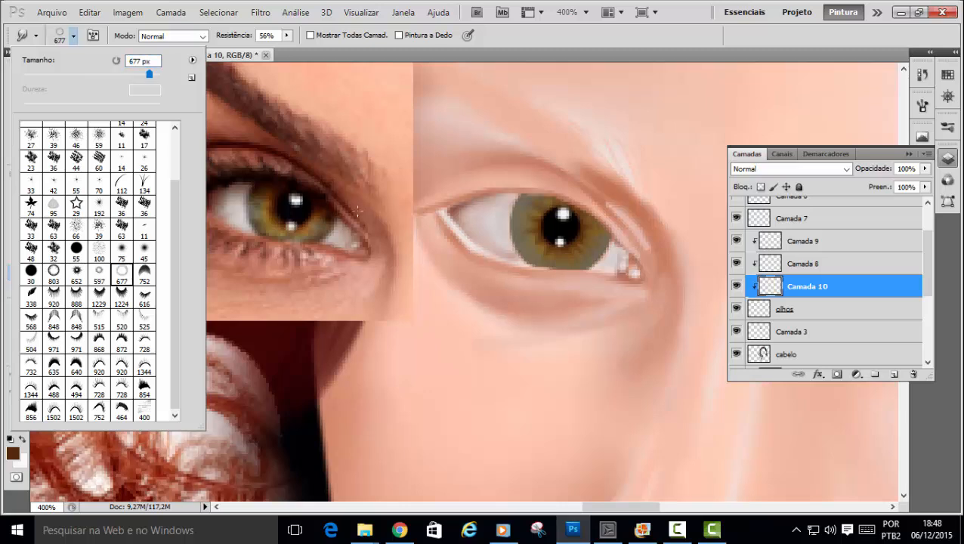
pyautogui.click(84, 73)
pyautogui.moveTo(85, 73); pyautogui.dragTo(60, 73)
pyautogui.press('Return')
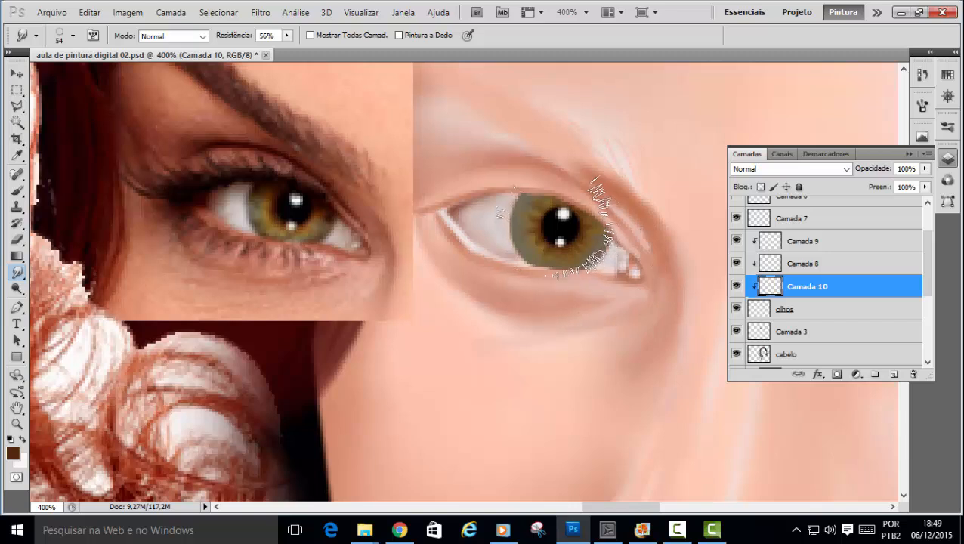
pyautogui.press('[')
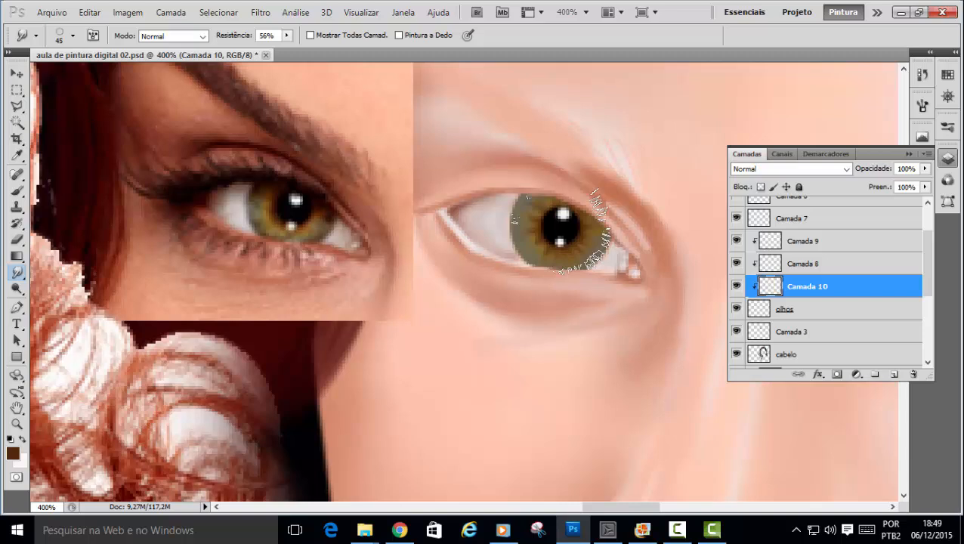
# Set the foreground colour to a deep dark brown.
pyautogui.click(12, 455)
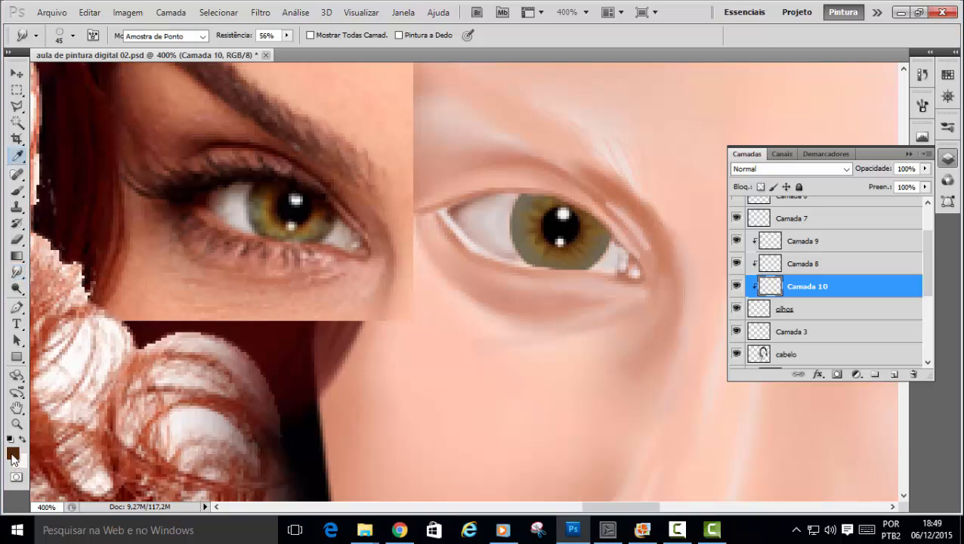
pyautogui.moveTo(428, 249)
pyautogui.mouseDown()
pyautogui.moveTo(415, 258)
pyautogui.moveTo(431, 275)
pyautogui.mouseUp()
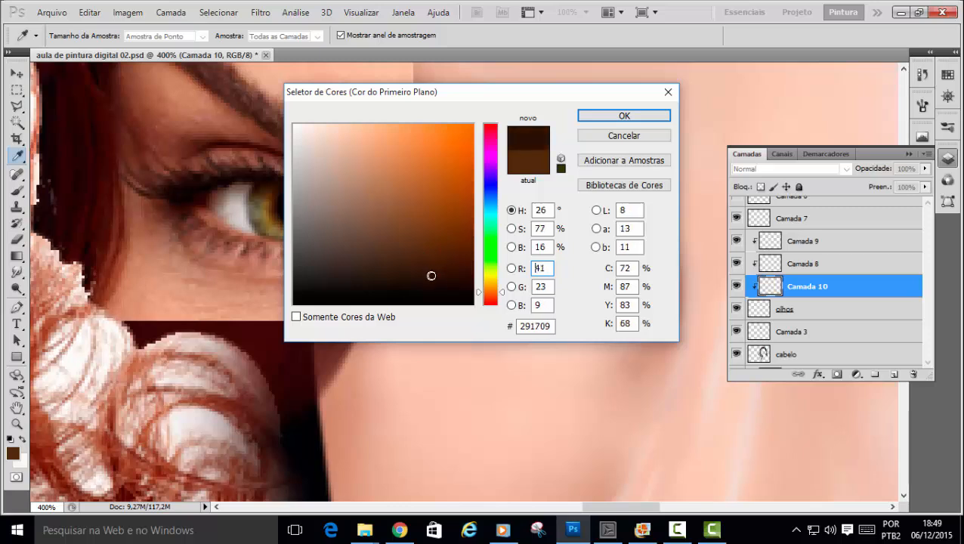
pyautogui.click(593, 118)
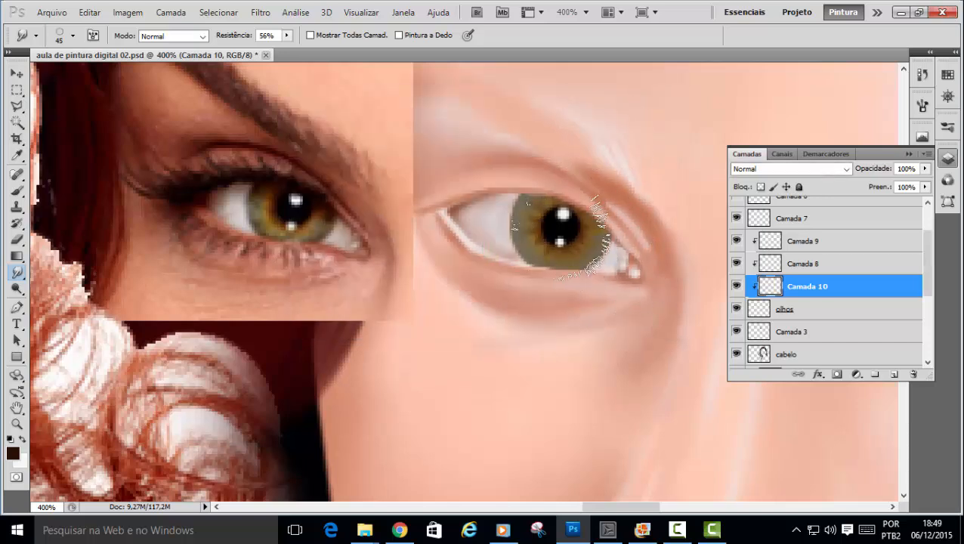
# Use the Brush tool with the scattered 677 brush tip.
pyautogui.click(17, 190)
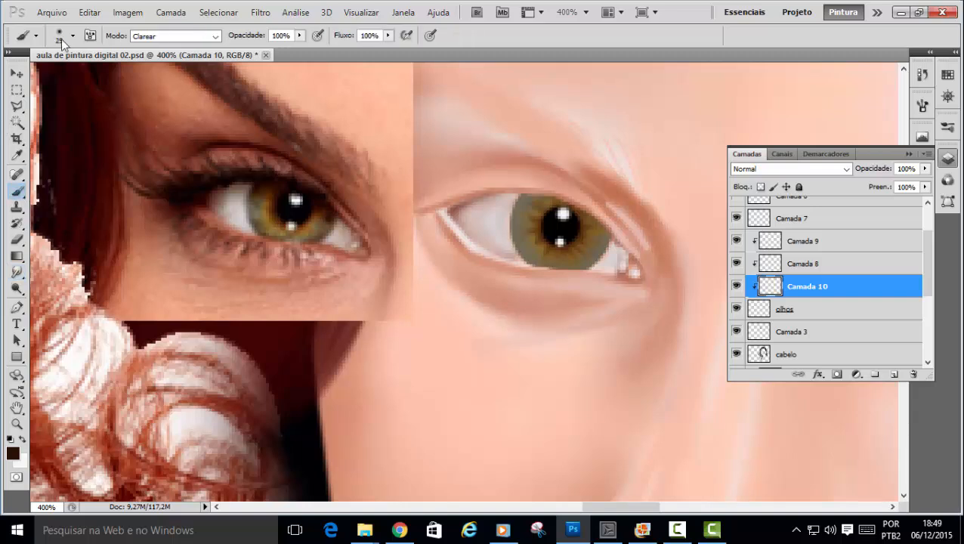
pyautogui.click(72, 36)
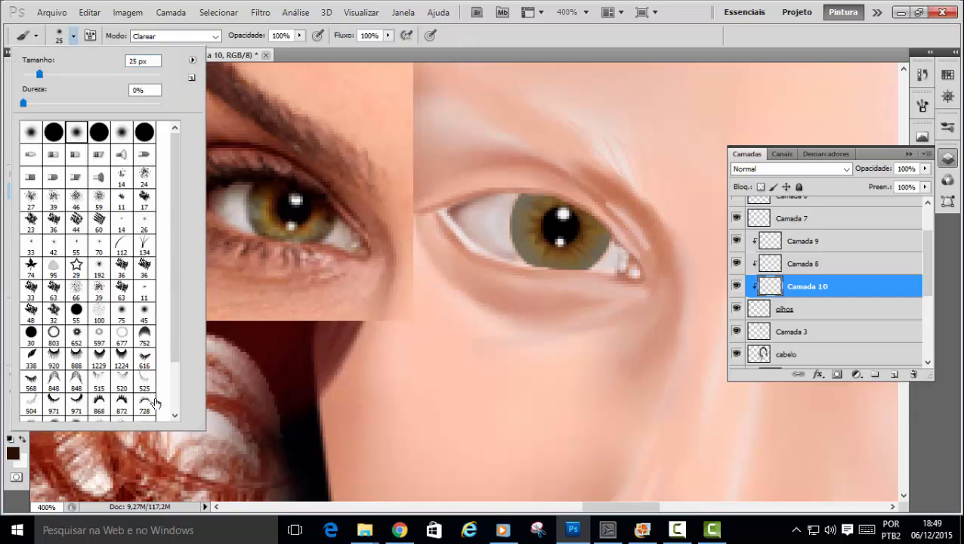
pyautogui.moveTo(173, 301); pyautogui.dragTo(172, 343)
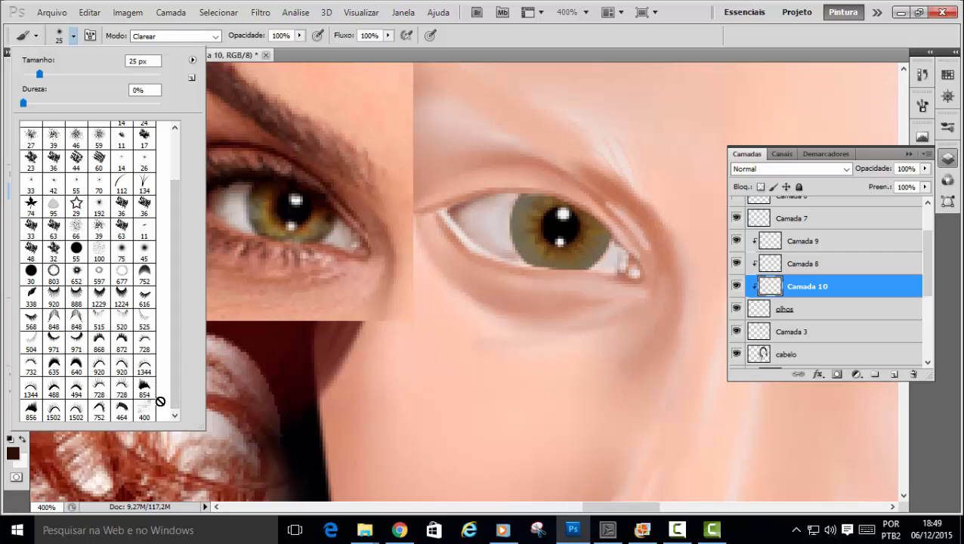
pyautogui.click(119, 268)
pyautogui.click(450, 38)
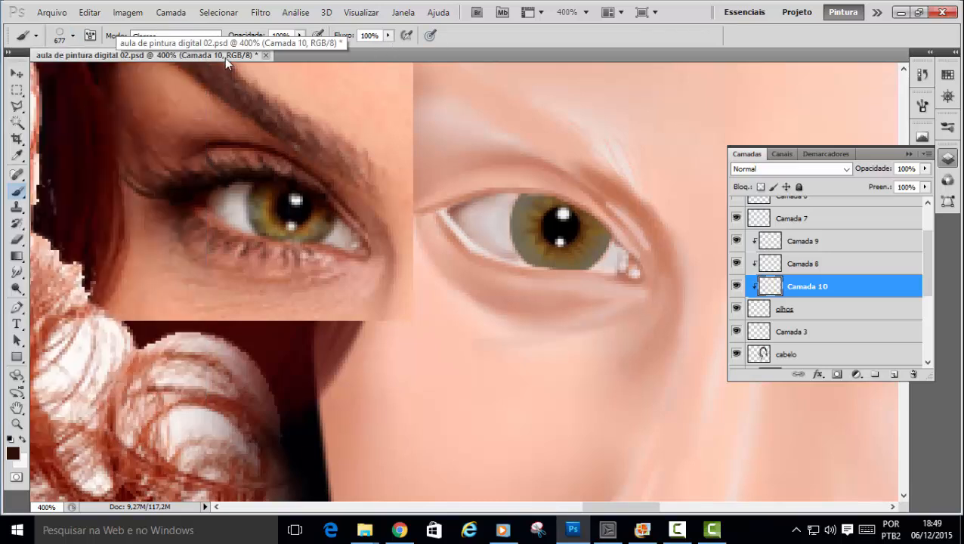
# Shrink the 677 brush to 40 px and stamp fibre texture onto the iris.
pyautogui.click(72, 36)
pyautogui.click(68, 74)
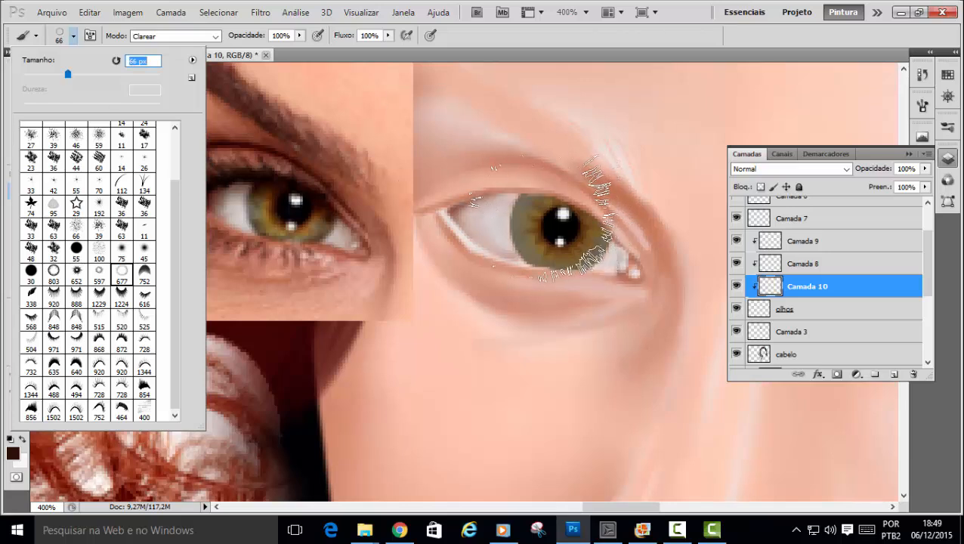
pyautogui.write('[[[')
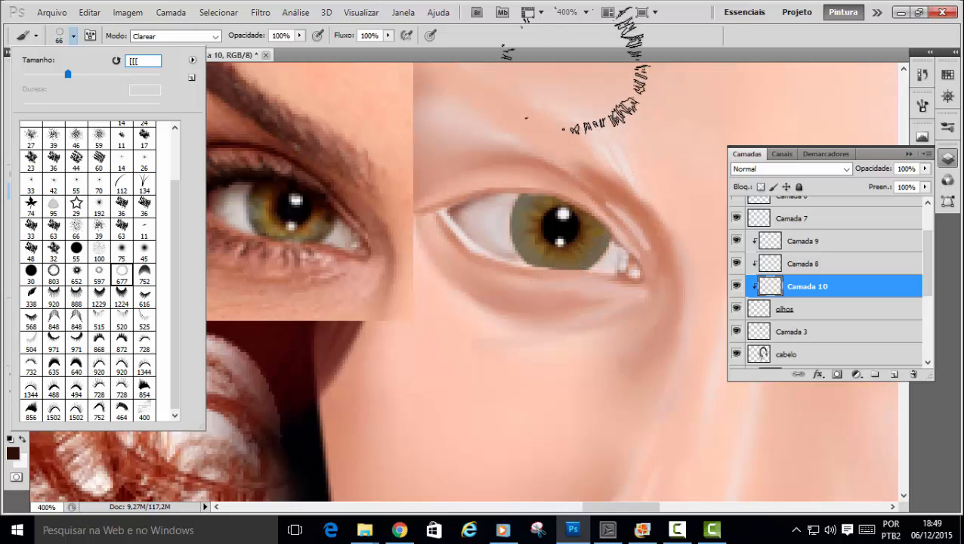
pyautogui.click(569, 139)
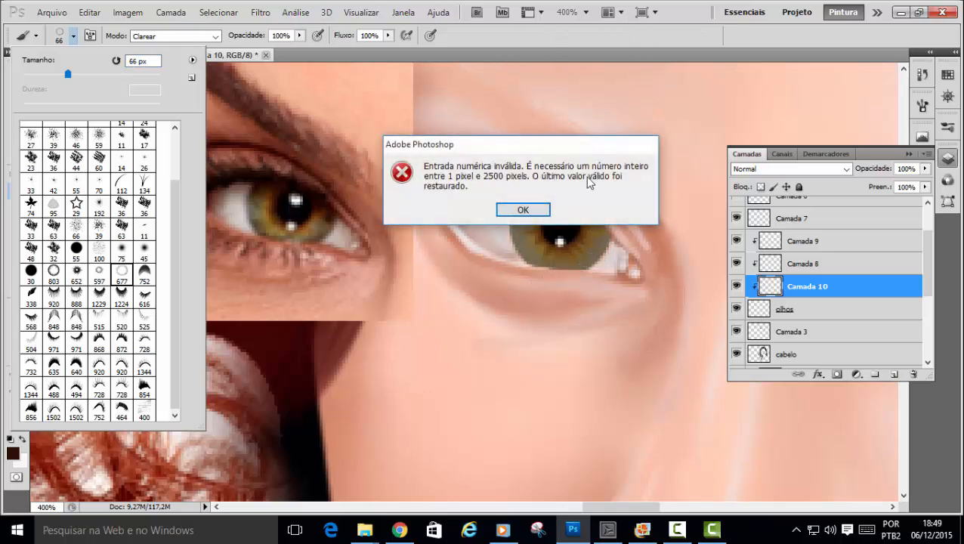
pyautogui.click(528, 208)
pyautogui.press('[')
pyautogui.press('[')
pyautogui.press('[')
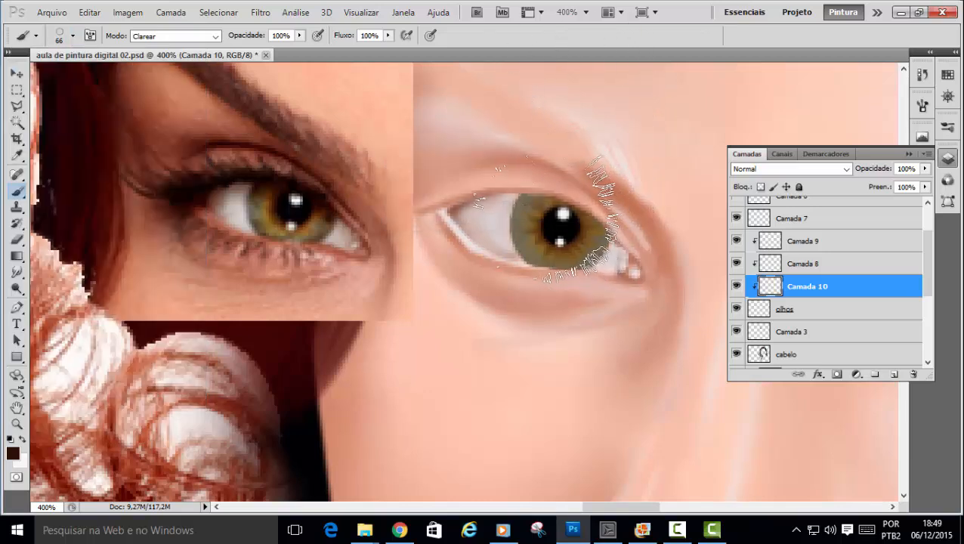
pyautogui.press('[')
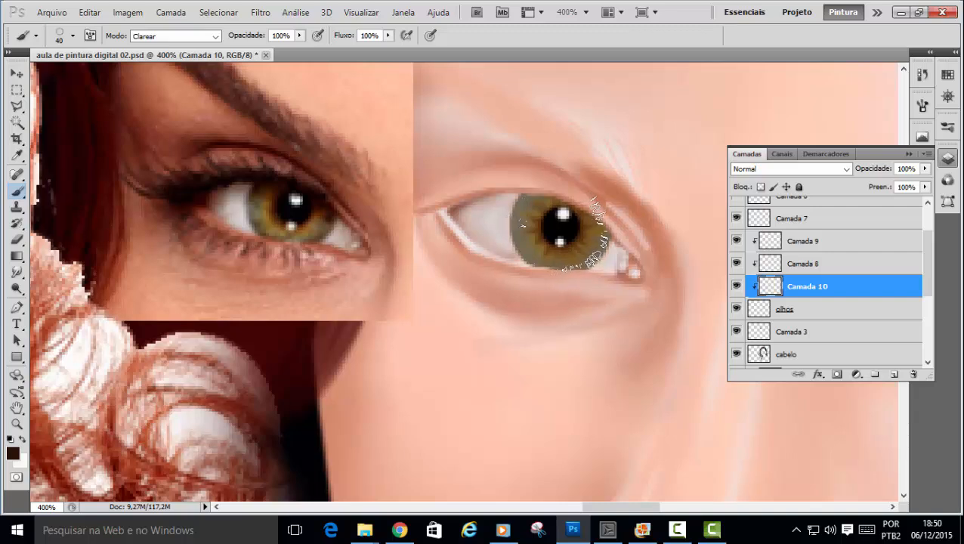
pyautogui.click(563, 233)
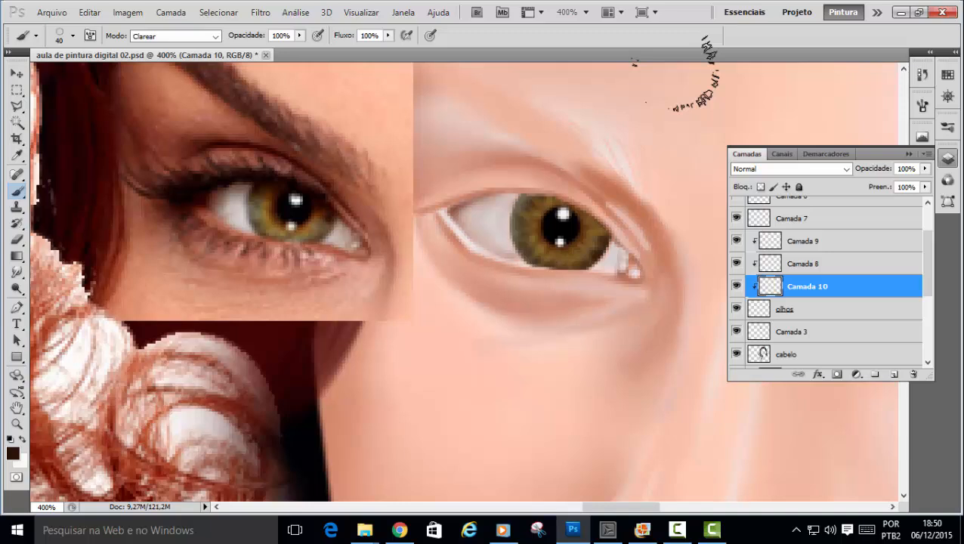
# Select the soft round brush tip and set its size to 17 px.
pyautogui.click(74, 38)
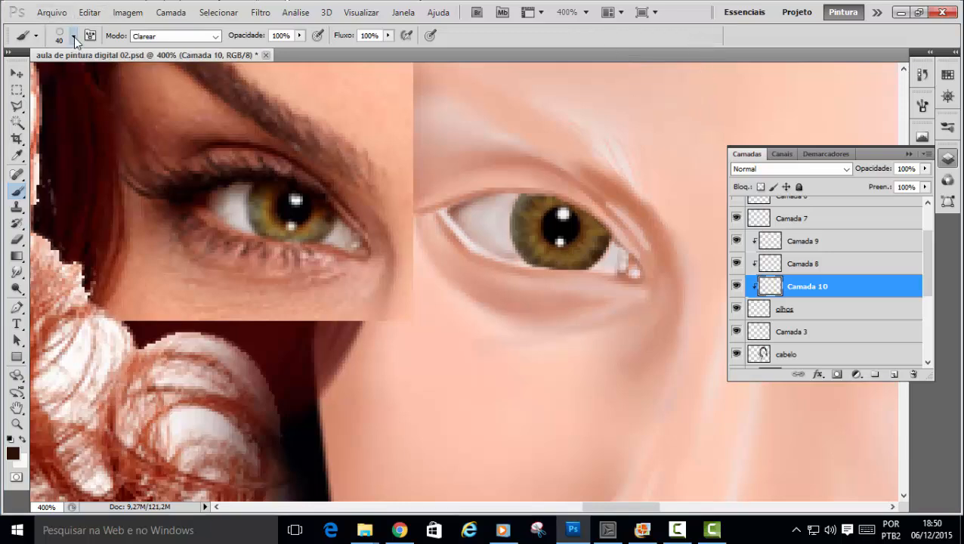
pyautogui.scroll(3, 175, 186)
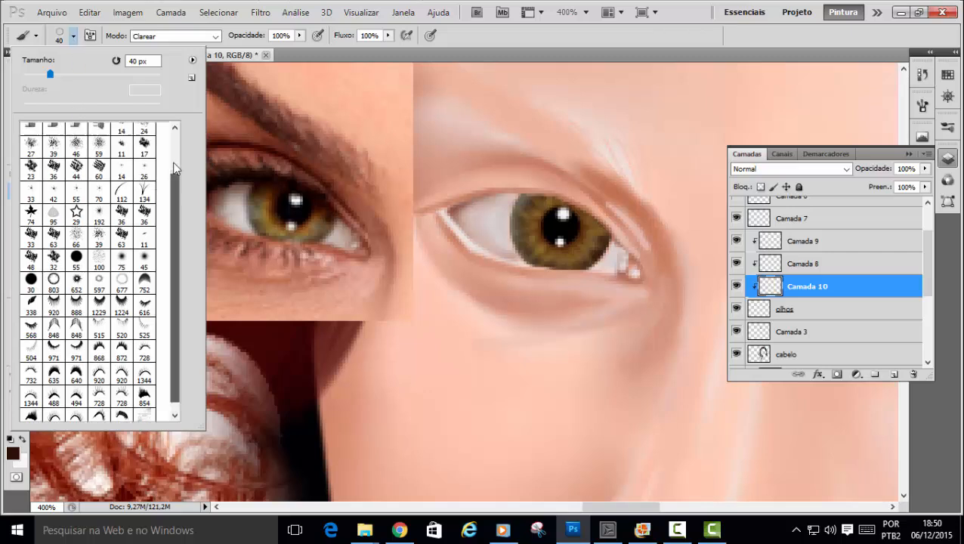
pyautogui.click(78, 131)
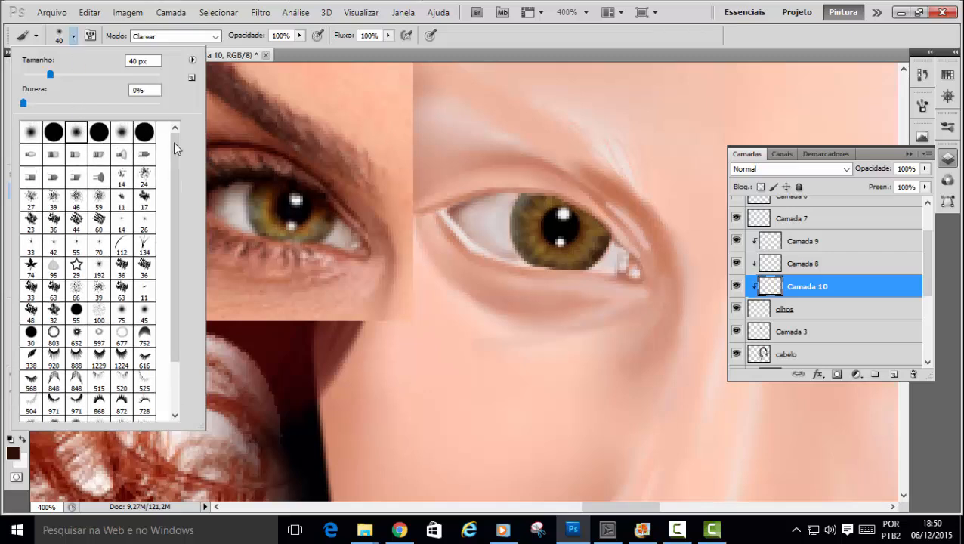
pyautogui.rightClick(556, 134)
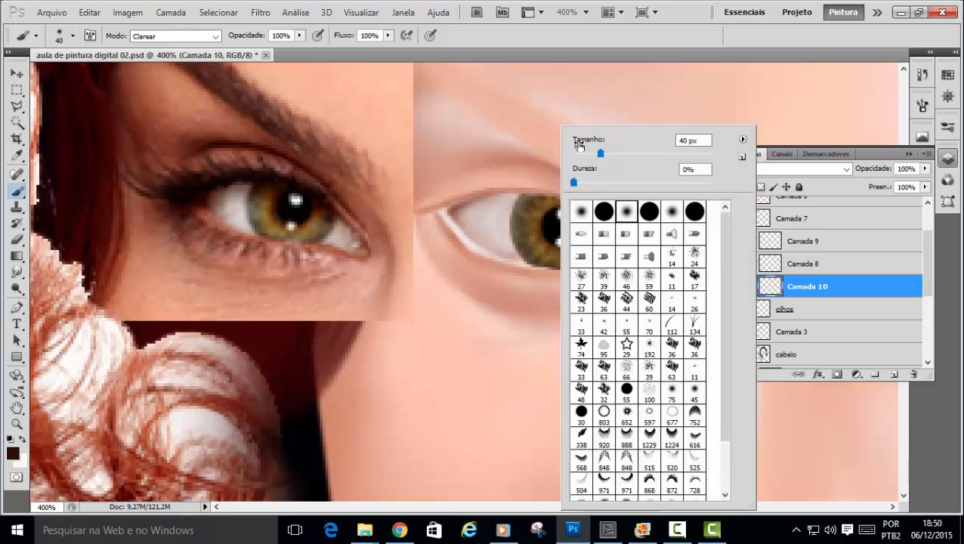
pyautogui.moveTo(600, 154); pyautogui.dragTo(580, 158)
pyautogui.click(600, 29)
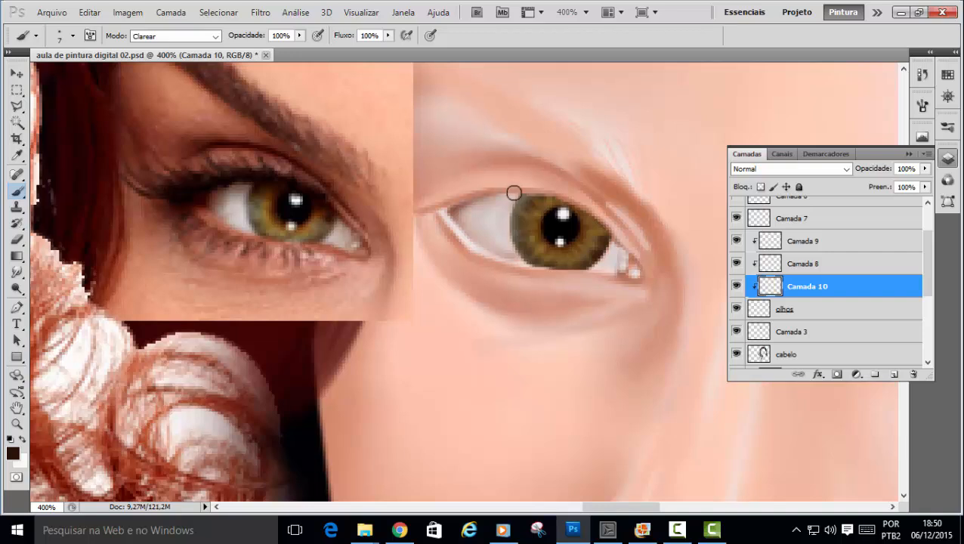
# Paint fine strokes along the iris's upper-left, left and lower-left rim.
pyautogui.moveTo(513, 193)
pyautogui.mouseDown()
pyautogui.moveTo(508, 200)
pyautogui.moveTo(523, 192)
pyautogui.mouseUp()
pyautogui.moveTo(510, 218)
pyautogui.mouseDown()
pyautogui.moveTo(509, 203)
pyautogui.moveTo(540, 189)
pyautogui.mouseUp()
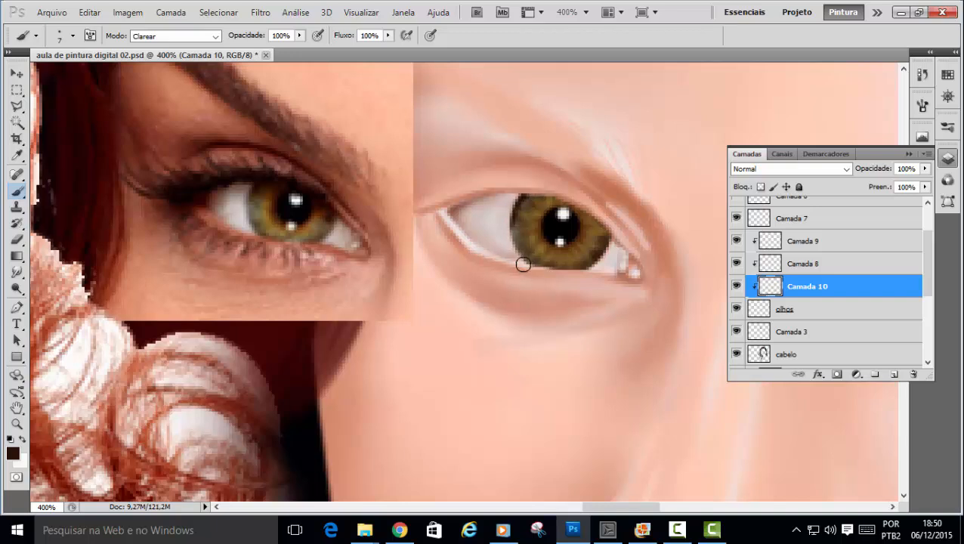
pyautogui.moveTo(512, 246); pyautogui.dragTo(533, 266)
pyautogui.moveTo(512, 249); pyautogui.dragTo(519, 265)
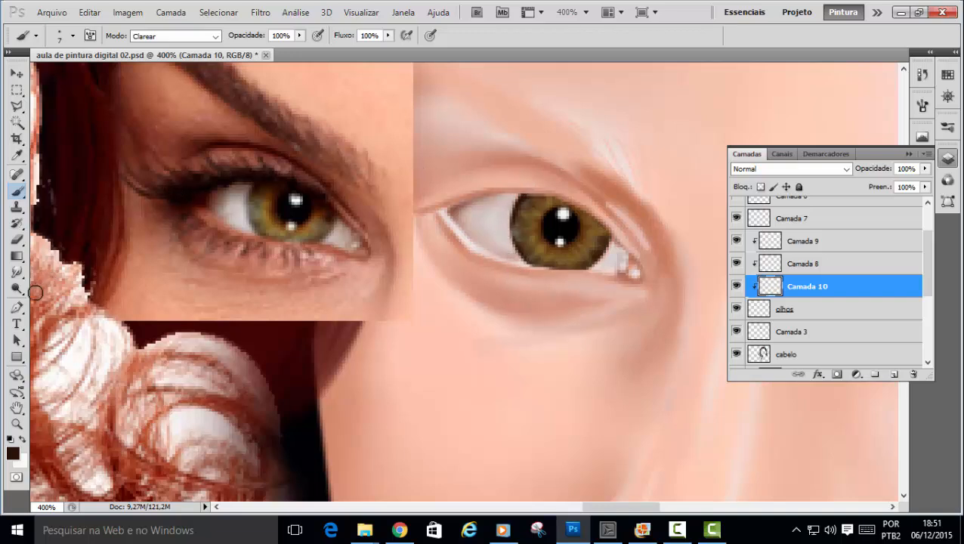
# Smudge the jagged upper-left iris edge with a 6 px Smudge brush.
pyautogui.click(18, 273)
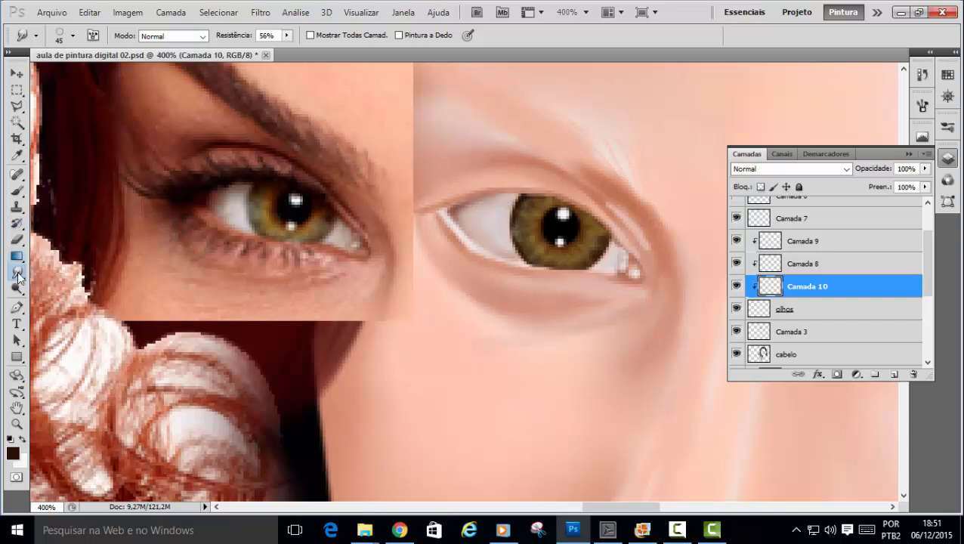
pyautogui.click(73, 36)
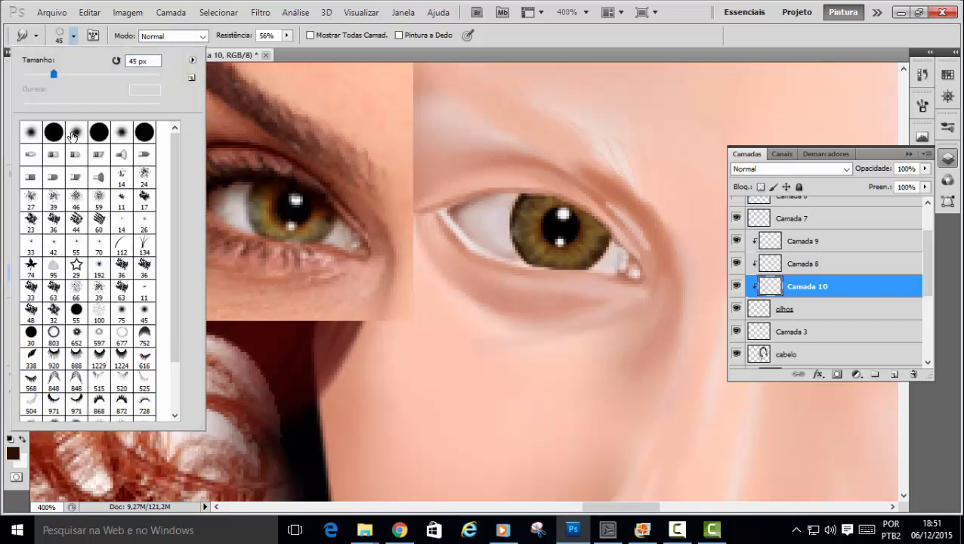
pyautogui.click(565, 41)
pyautogui.press('[')
pyautogui.press('[')
pyautogui.press('[')
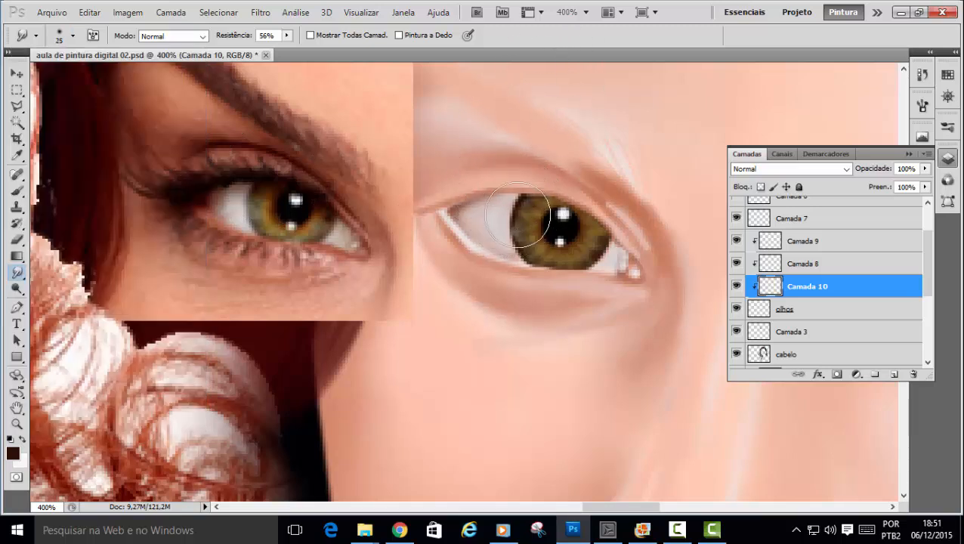
pyautogui.press('[')
pyautogui.press('[')
pyautogui.press('[')
pyautogui.press('[')
pyautogui.press('[')
pyautogui.moveTo(519, 205); pyautogui.dragTo(524, 203)
# Raise smudge strength to 76%, resize the brush, and soften the upper-left and lower-left iris edges.
pyautogui.click(286, 36)
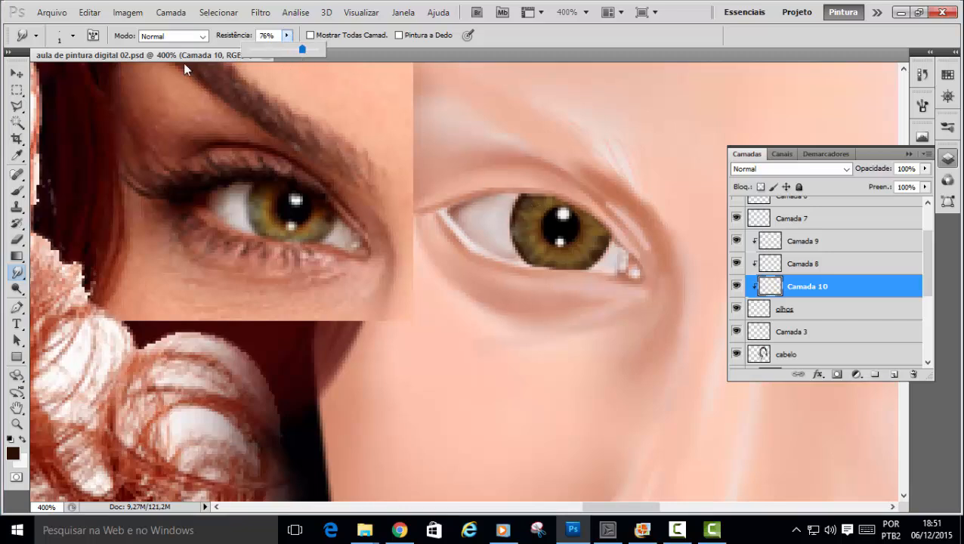
pyautogui.click(72, 36)
pyautogui.moveTo(24, 75); pyautogui.dragTo(35, 80)
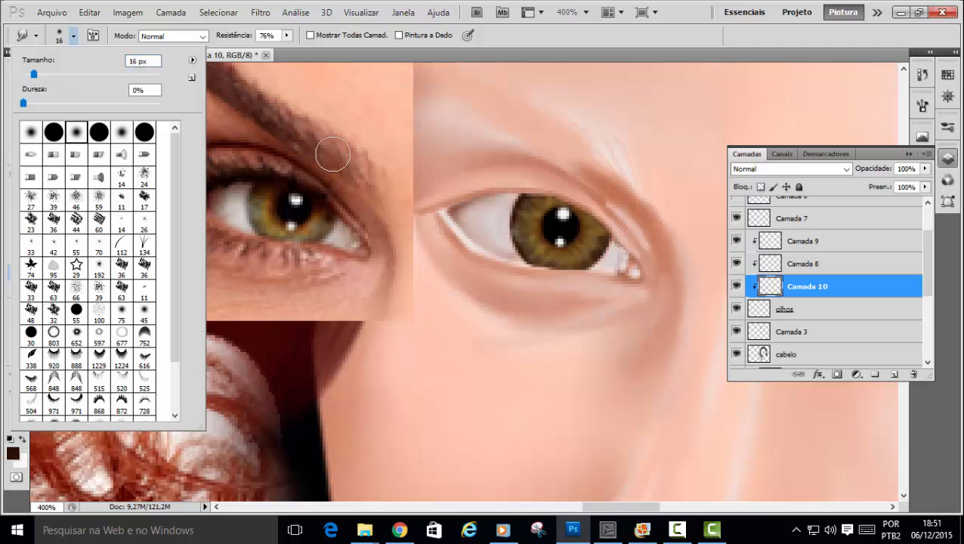
pyautogui.click(532, 60)
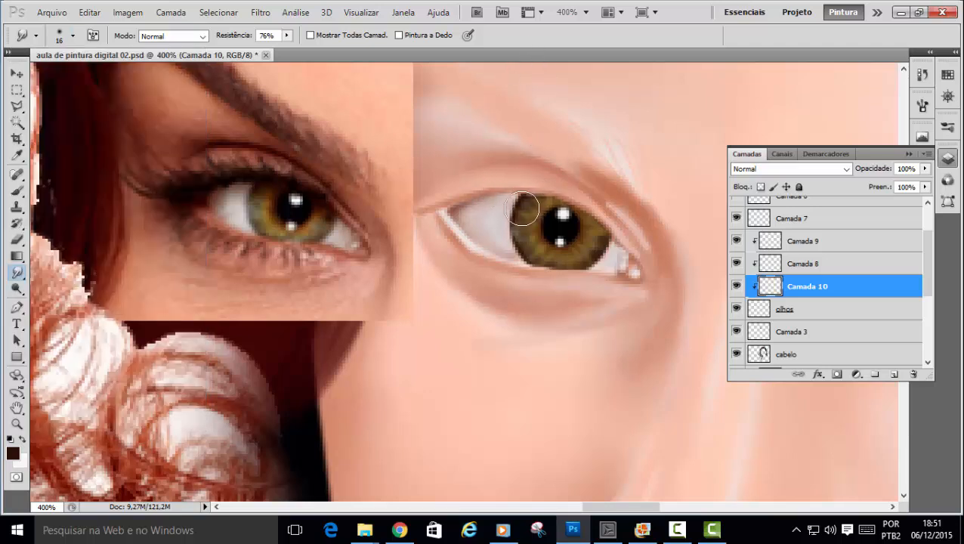
pyautogui.press('[')
pyautogui.press('[')
pyautogui.press('[')
pyautogui.press('[')
pyautogui.press('[')
pyautogui.press('[')
pyautogui.press('[')
pyautogui.press('[')
pyautogui.press('[')
pyautogui.press('[')
pyautogui.moveTo(529, 205); pyautogui.dragTo(516, 226)
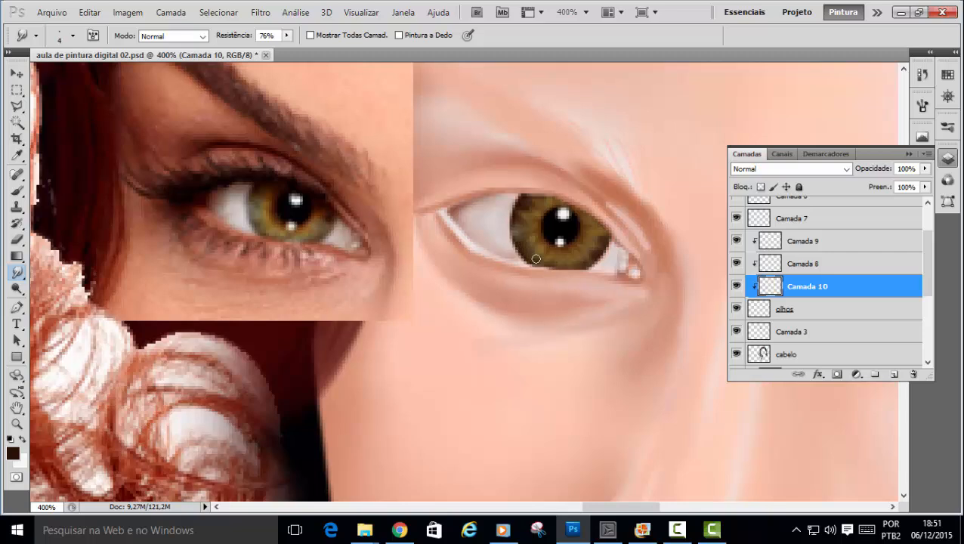
pyautogui.moveTo(523, 251); pyautogui.dragTo(532, 257)
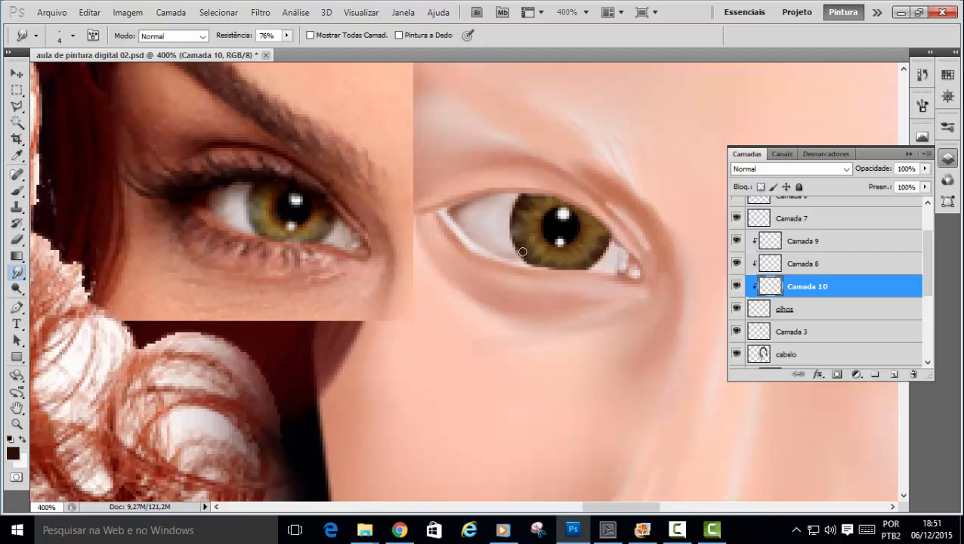